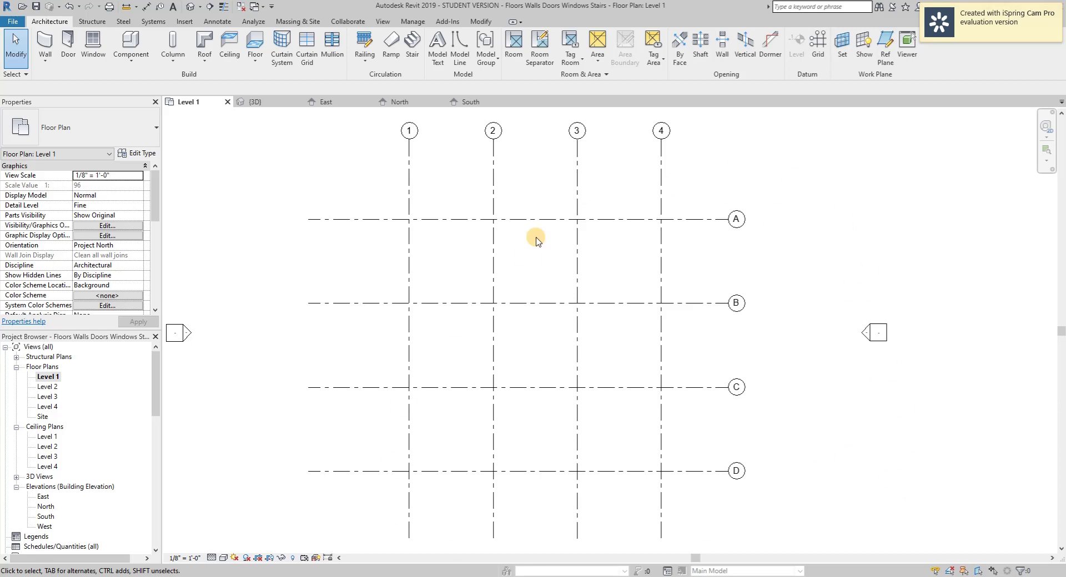
# - View the levels in the East elevation and return to the Level 1 floor plan
pyautogui.doubleClick(43, 499)
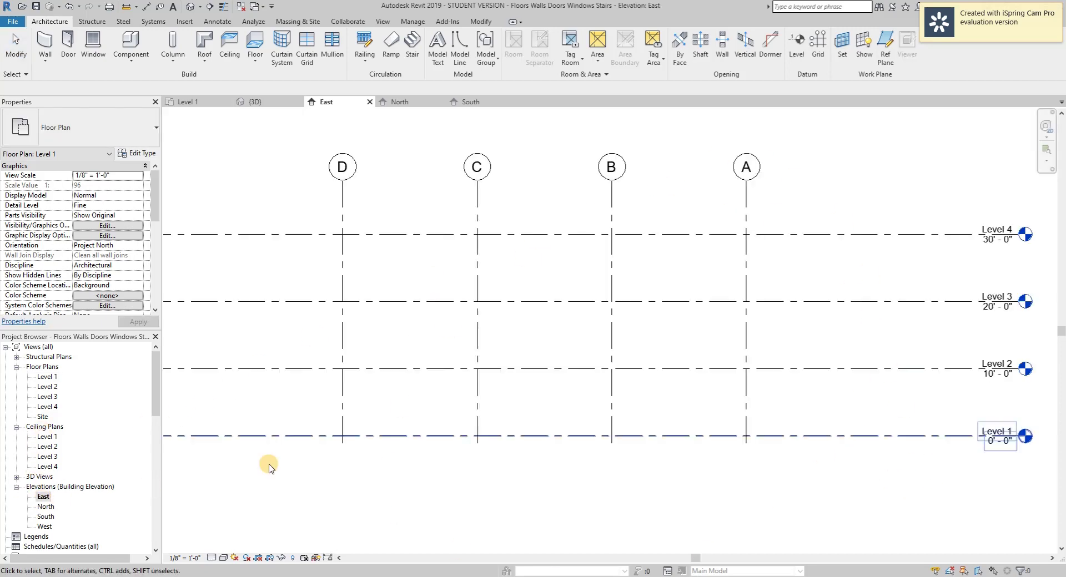
pyautogui.doubleClick(47, 377)
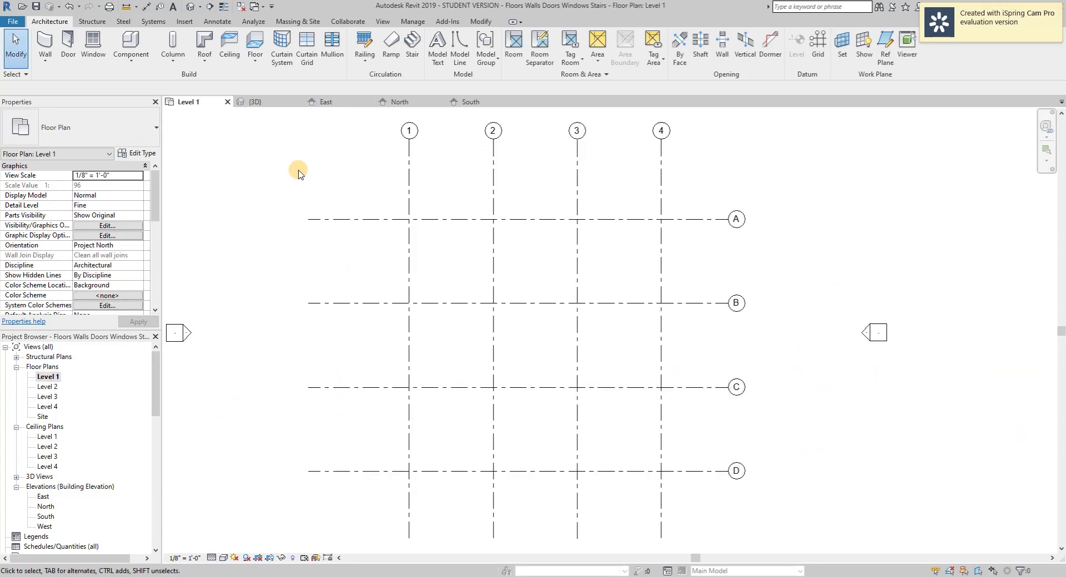
# - Start an architectural wall with its top left Unconnected, and review the height and location line options, keeping Wall Centerline
pyautogui.click(47, 59)
pyautogui.click(42, 80)
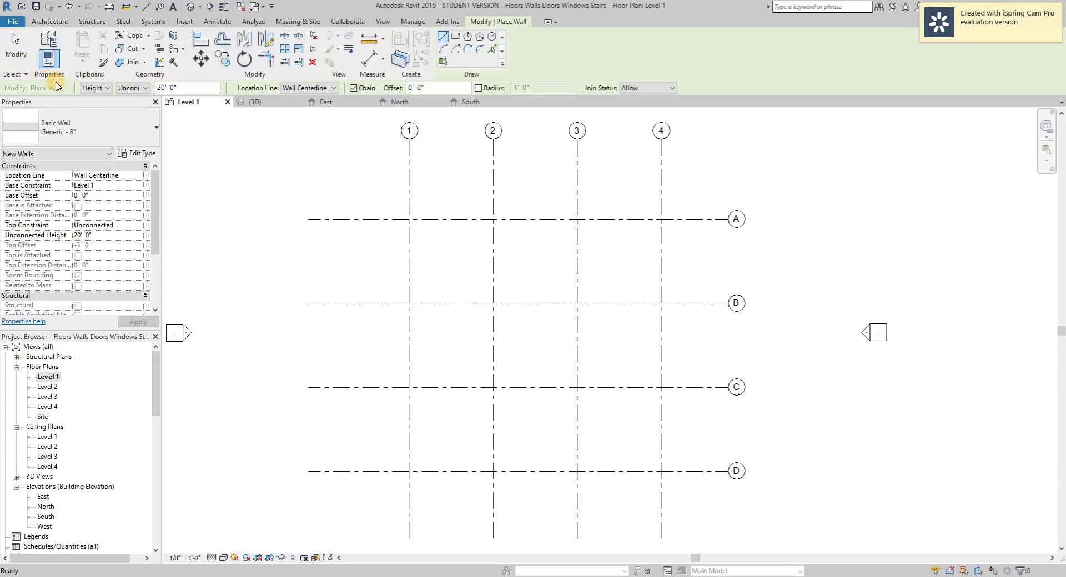
pyautogui.click(145, 89)
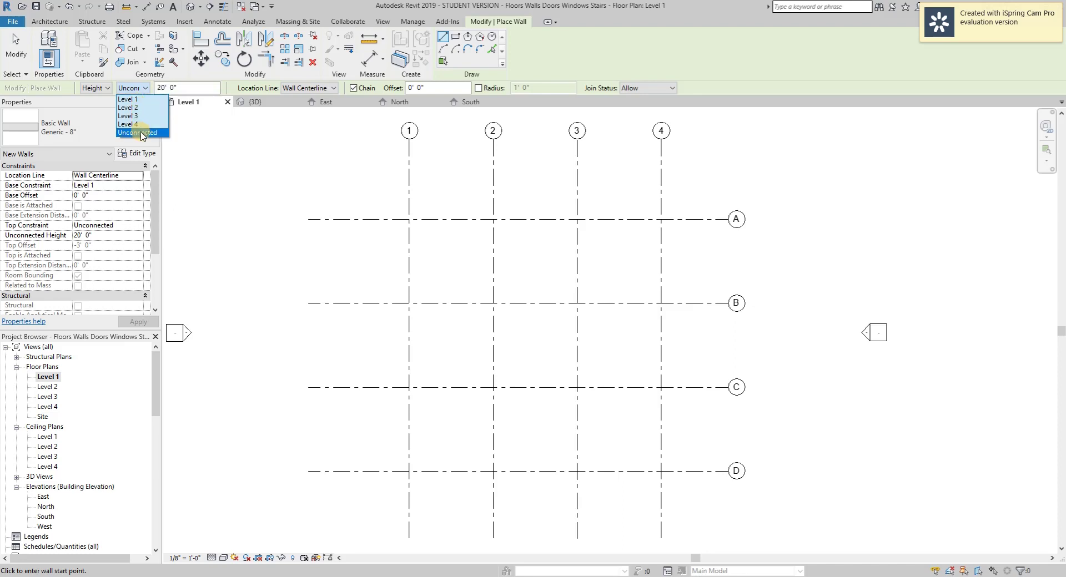
pyautogui.click(142, 133)
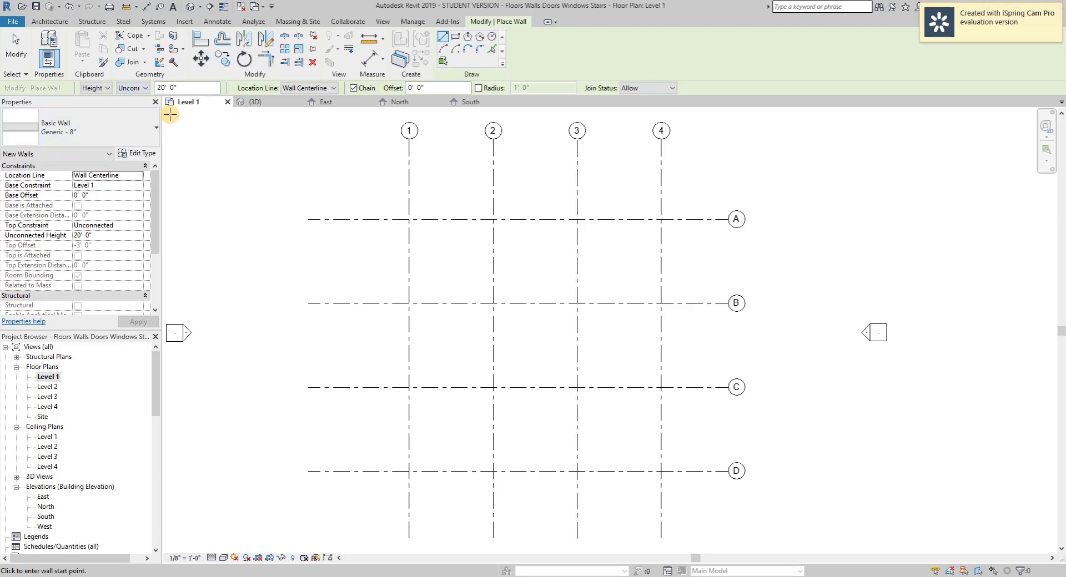
pyautogui.doubleClick(186, 88)
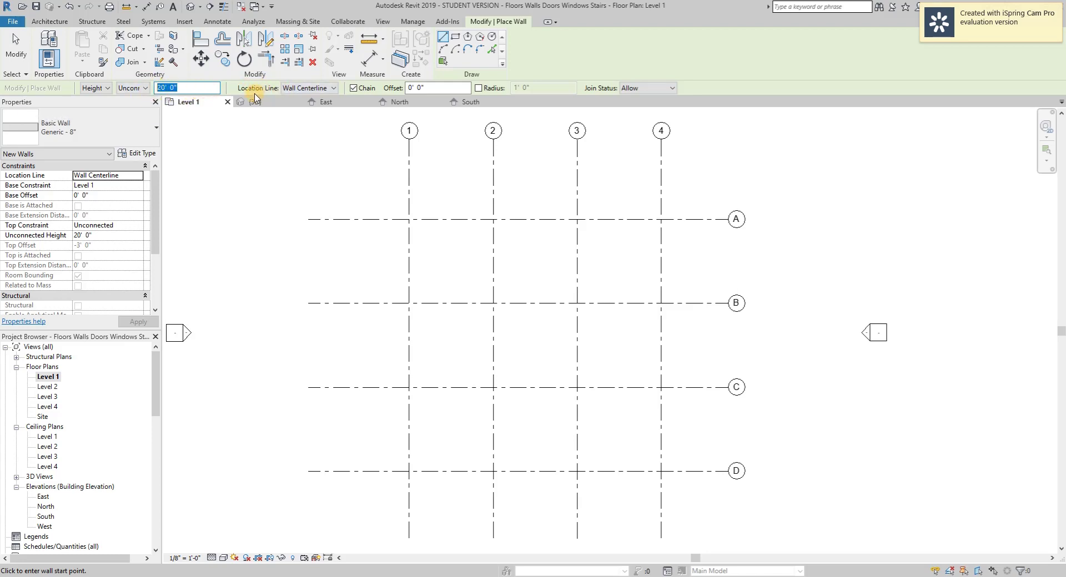
pyautogui.click(331, 90)
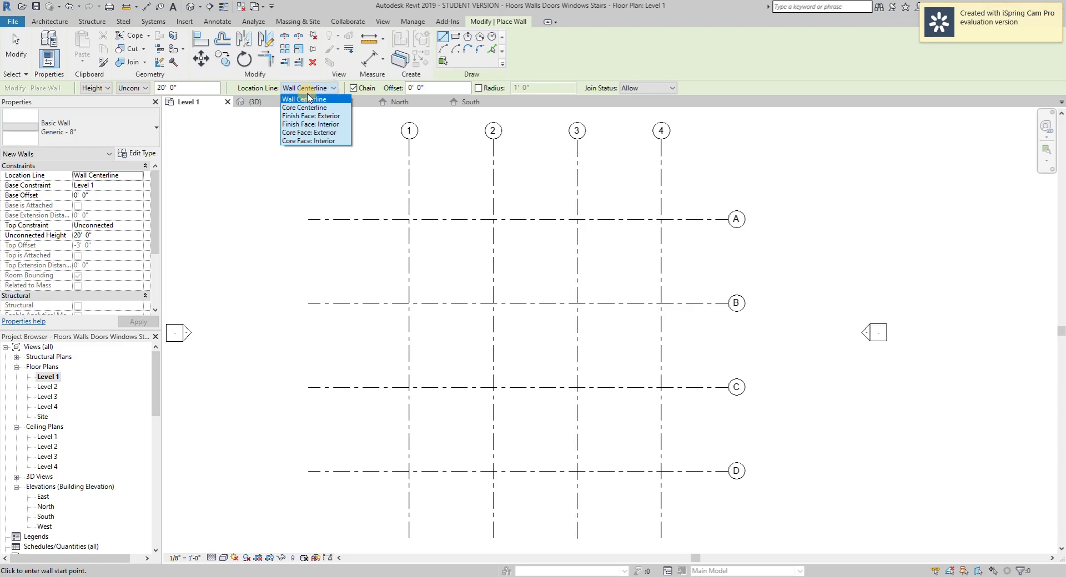
pyautogui.click(341, 90)
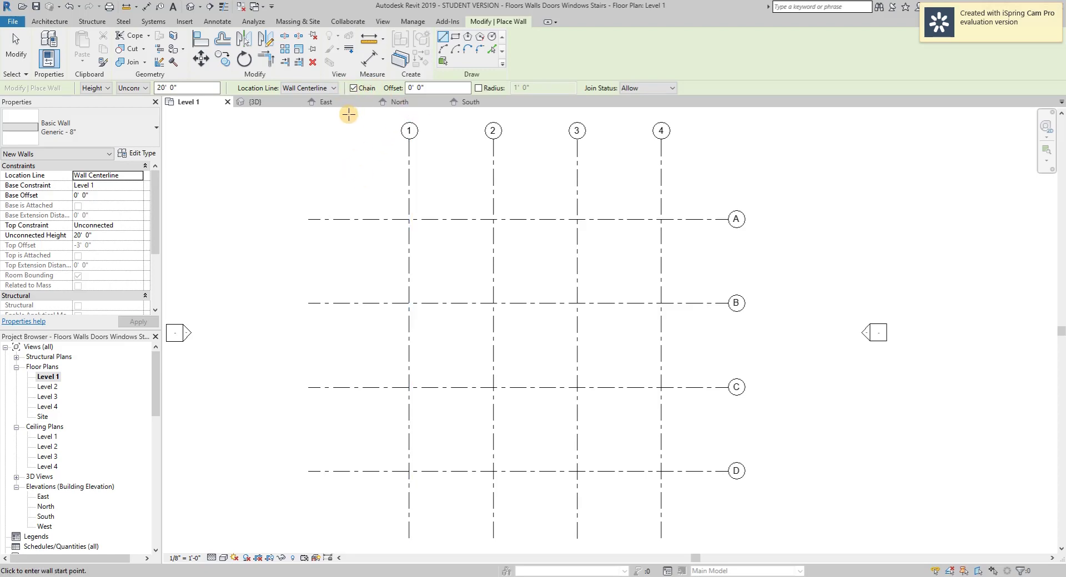
# - Turn off chaining and draw two separate walls along grid A, from grid 1 to 2 and from grid 3 to 4
pyautogui.click(353, 89)
pyautogui.click(409, 220)
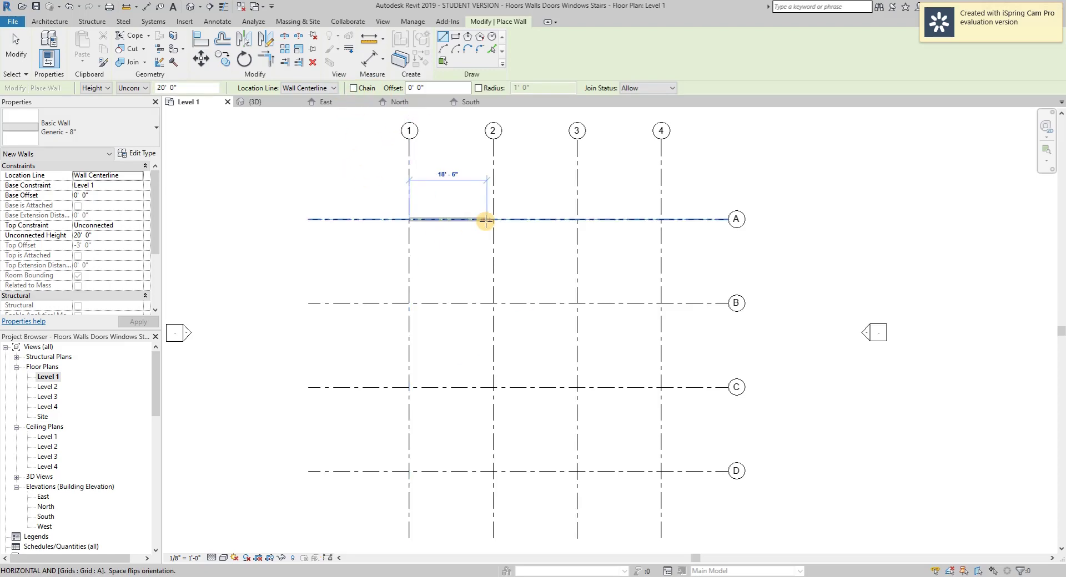
pyautogui.click(492, 219)
pyautogui.click(577, 220)
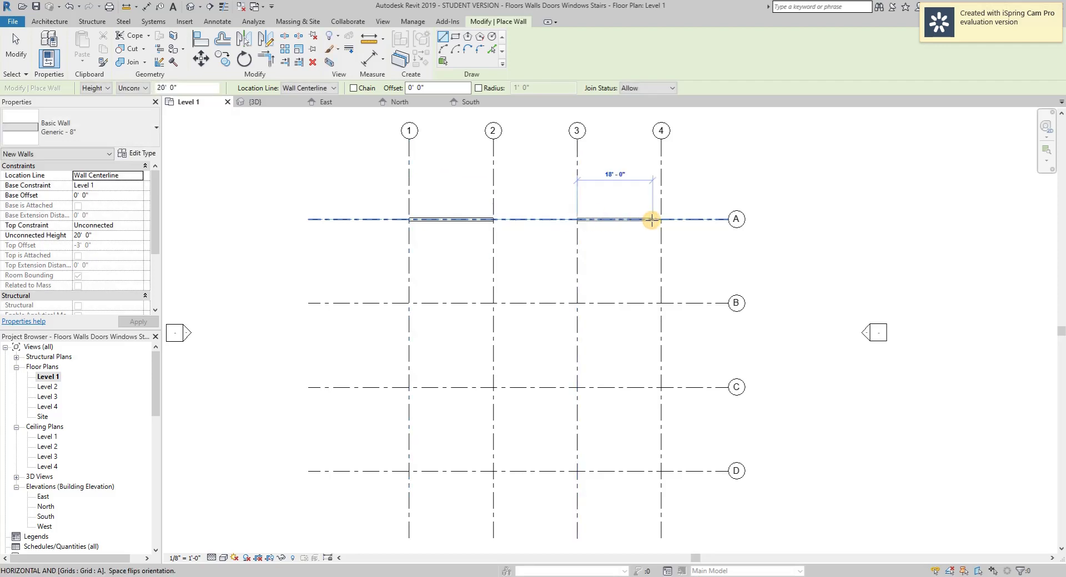
pyautogui.click(662, 220)
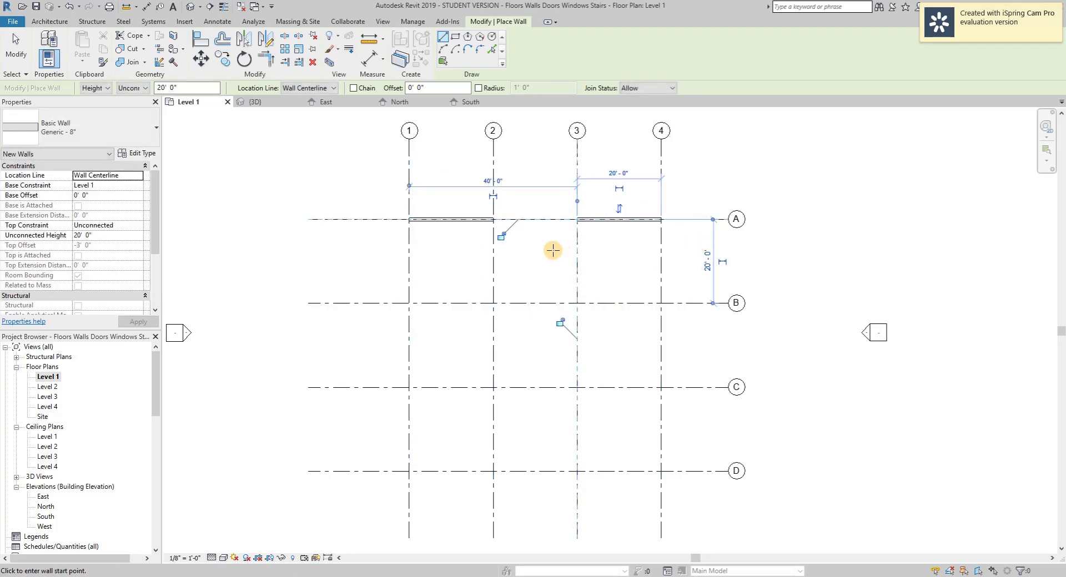
# - Undo both walls on grid A and turn chaining back on
pyautogui.scroll(3, 552, 220)
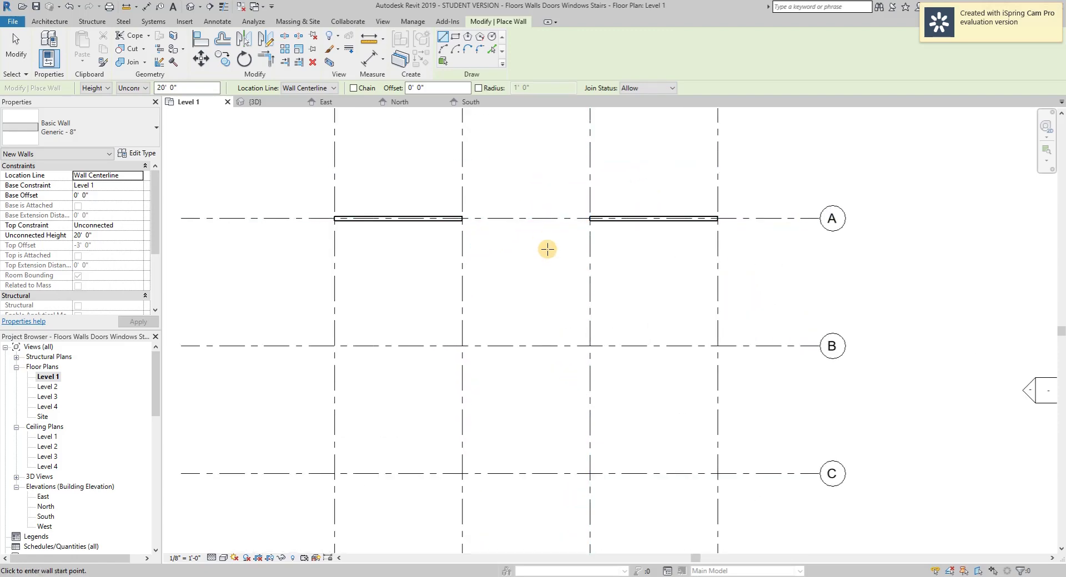
pyautogui.scroll(-3, 619, 235)
pyautogui.hotkey('ctrl', 'z')
pyautogui.hotkey('ctrl', 'z')
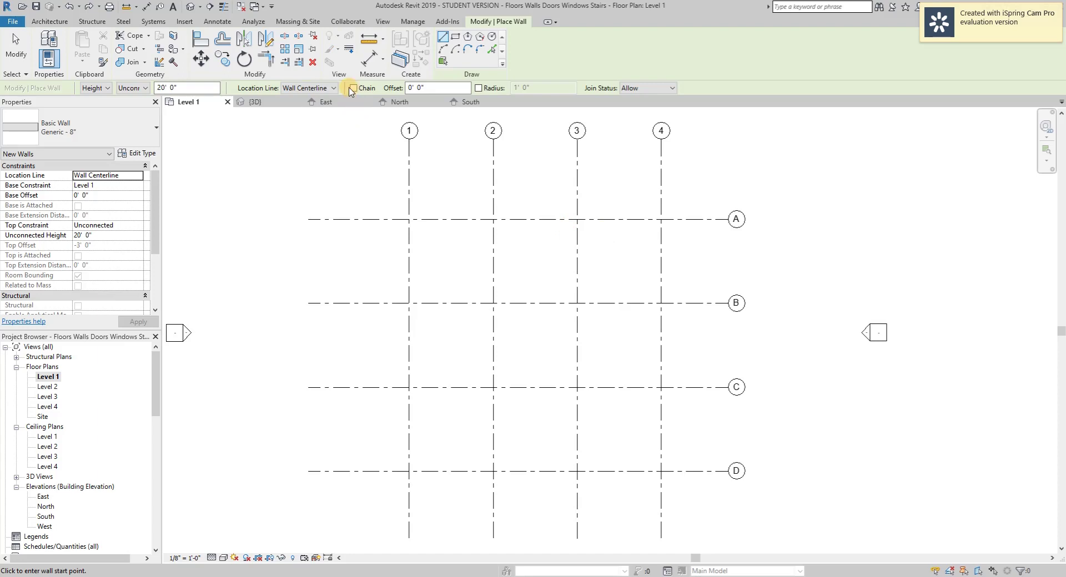
pyautogui.click(353, 89)
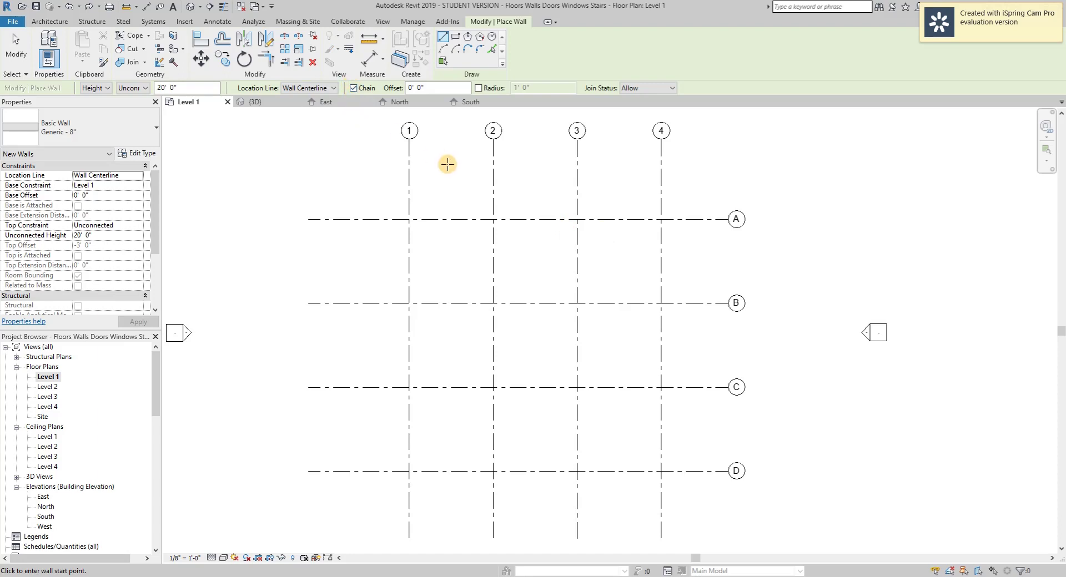
# - Set the wall offset to 2' and draw a wall along grid 1 from grid A to grid C, trying the flipped orientation
pyautogui.click(433, 89)
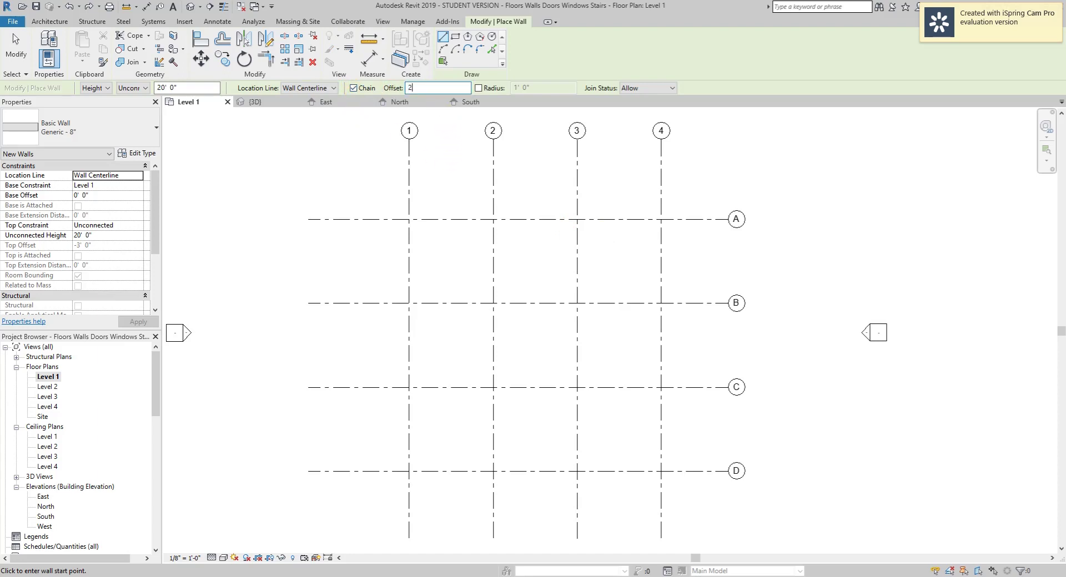
pyautogui.click(409, 219)
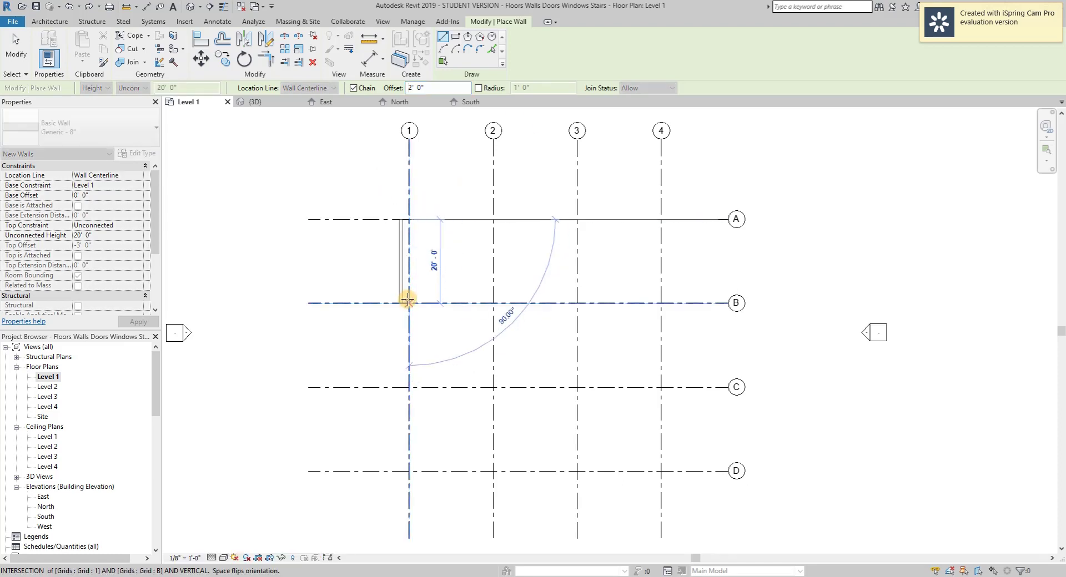
pyautogui.press('space')
pyautogui.press('space')
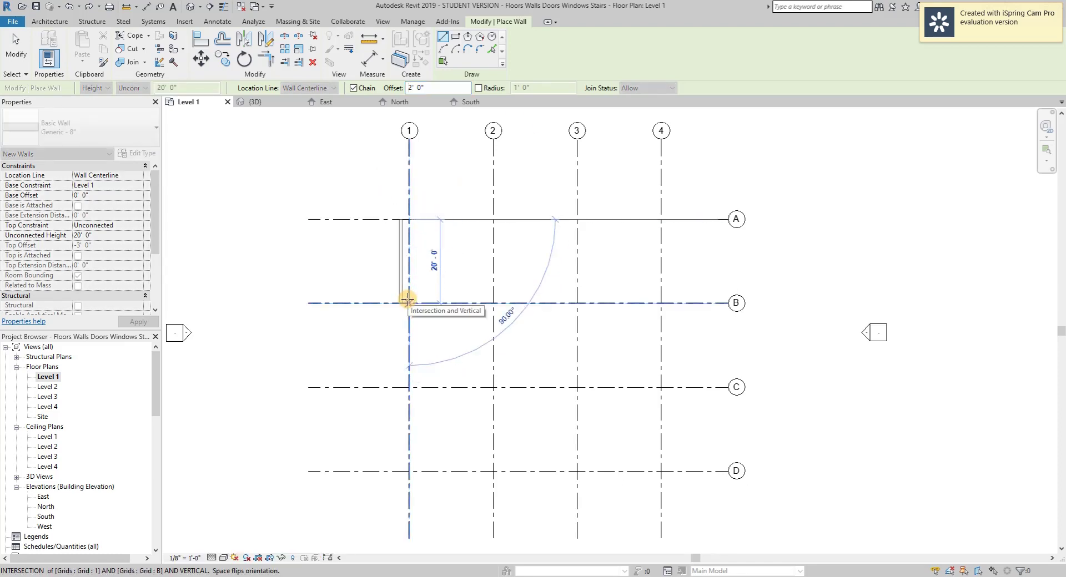
pyautogui.press('space')
pyautogui.press('space')
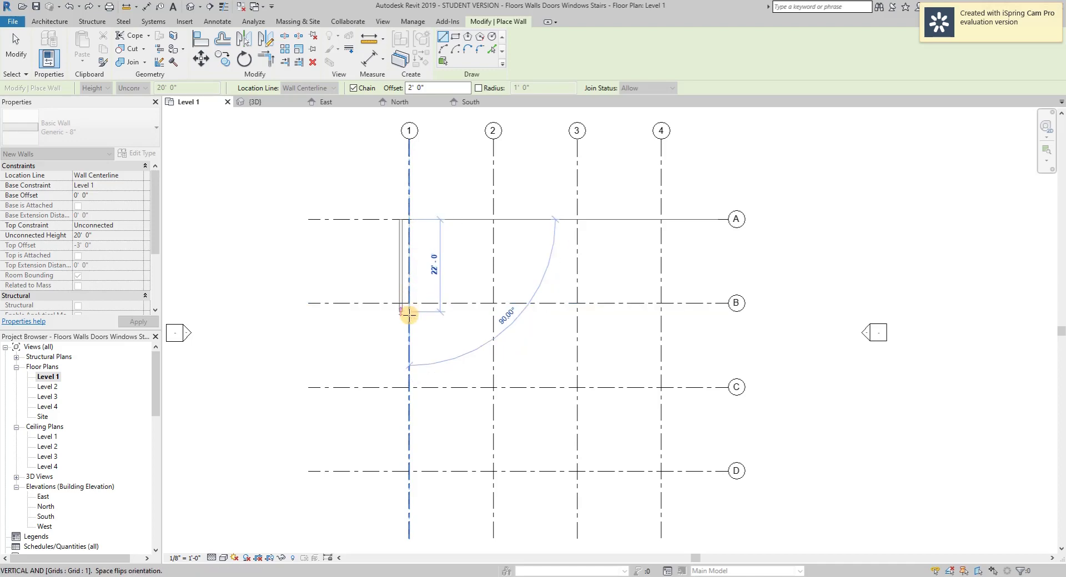
pyautogui.click(407, 383)
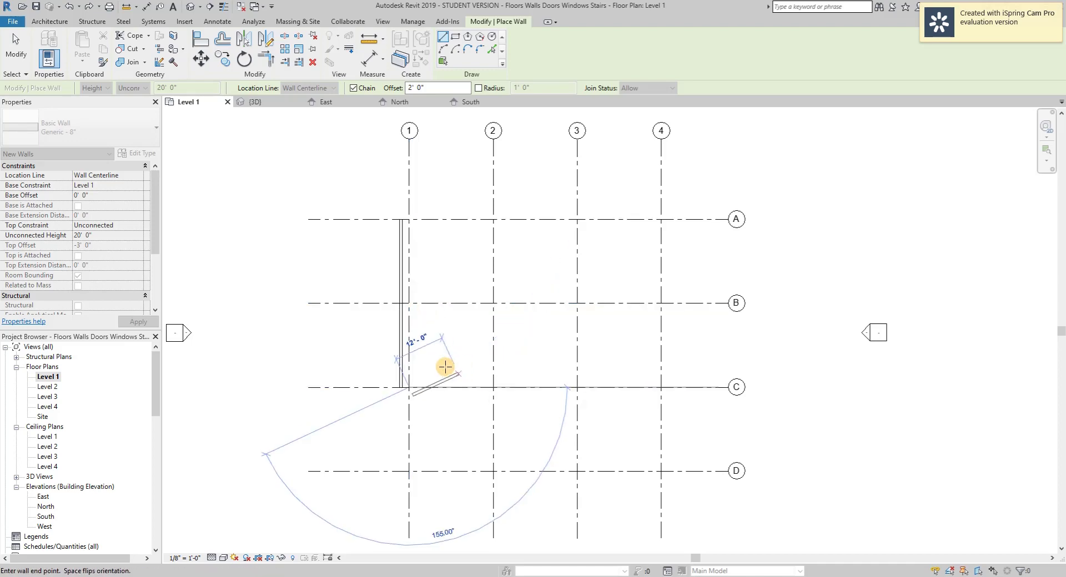
pyautogui.scroll(5, 418, 363)
pyautogui.press('Escape')
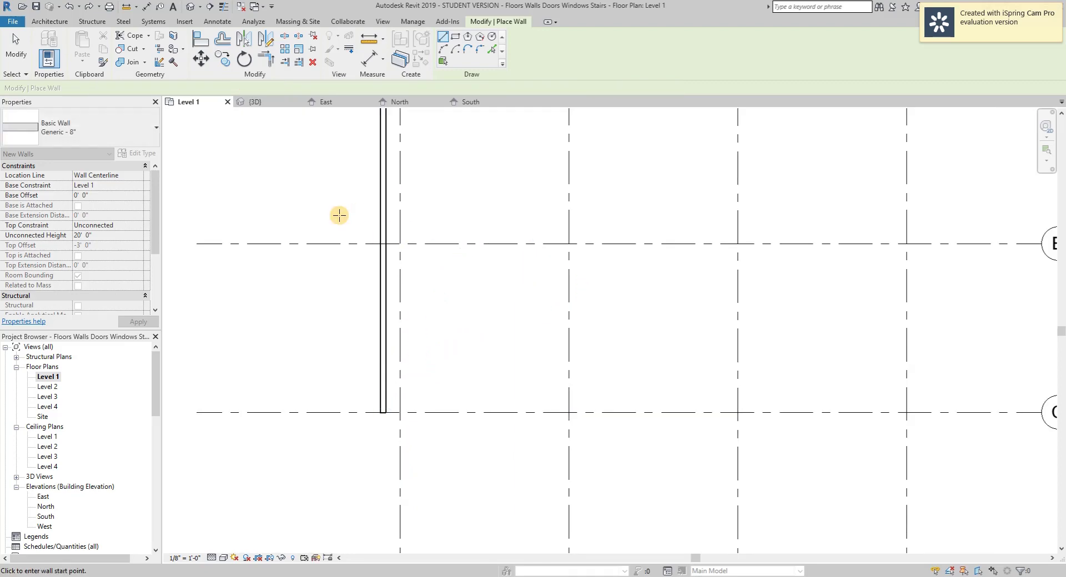
pyautogui.press('Escape')
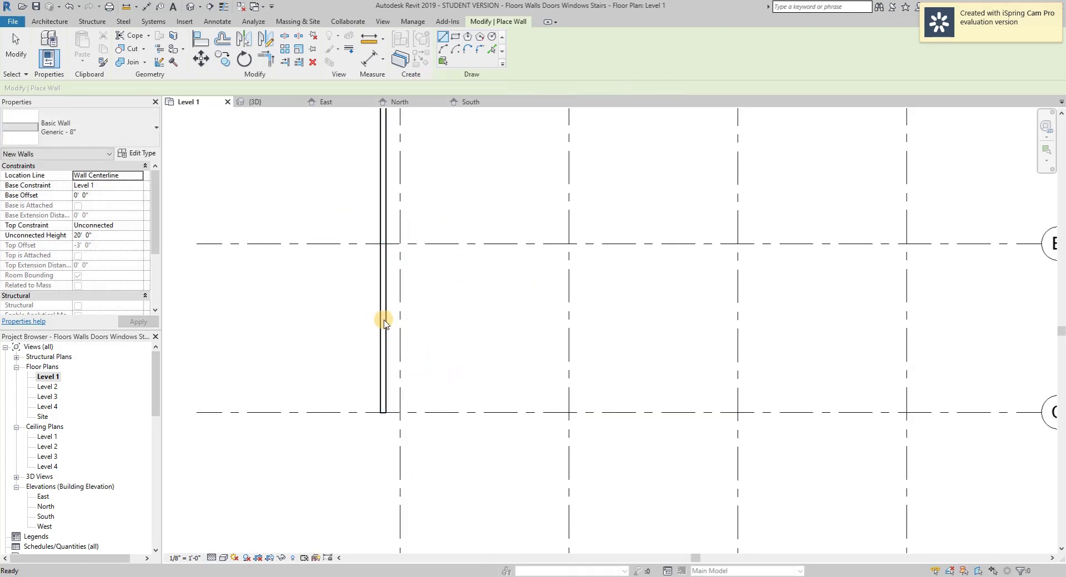
# - Delete the offset wall beside grid 1
pyautogui.click(384, 322)
pyautogui.press('Delete')
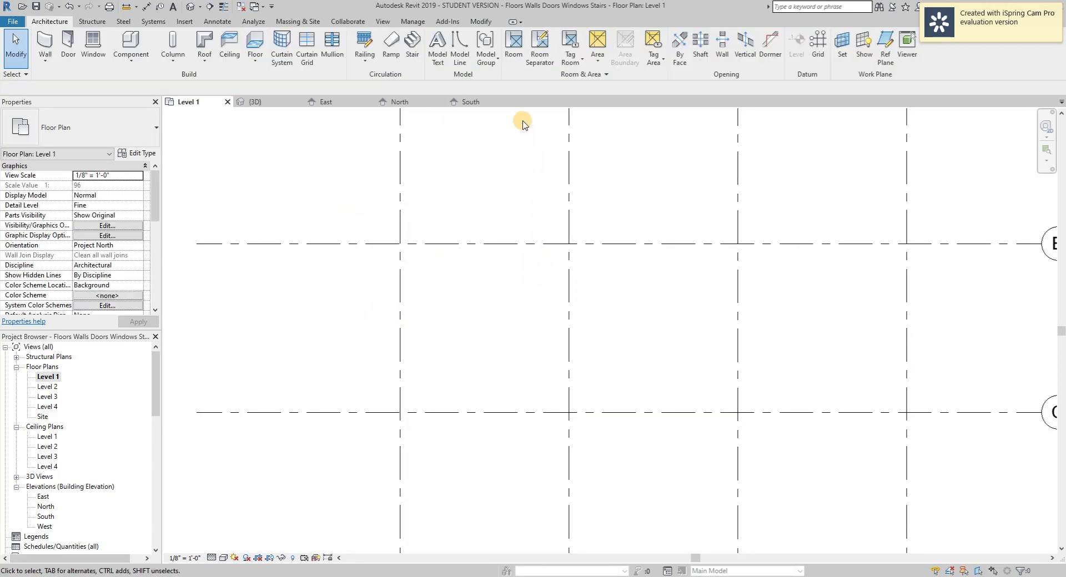
# - Draw chained walls with a 1' 0" corner radius from grid intersection B-1 to B-2 to C-2, and inspect the rounded corner
pyautogui.click(45, 55)
pyautogui.click(61, 80)
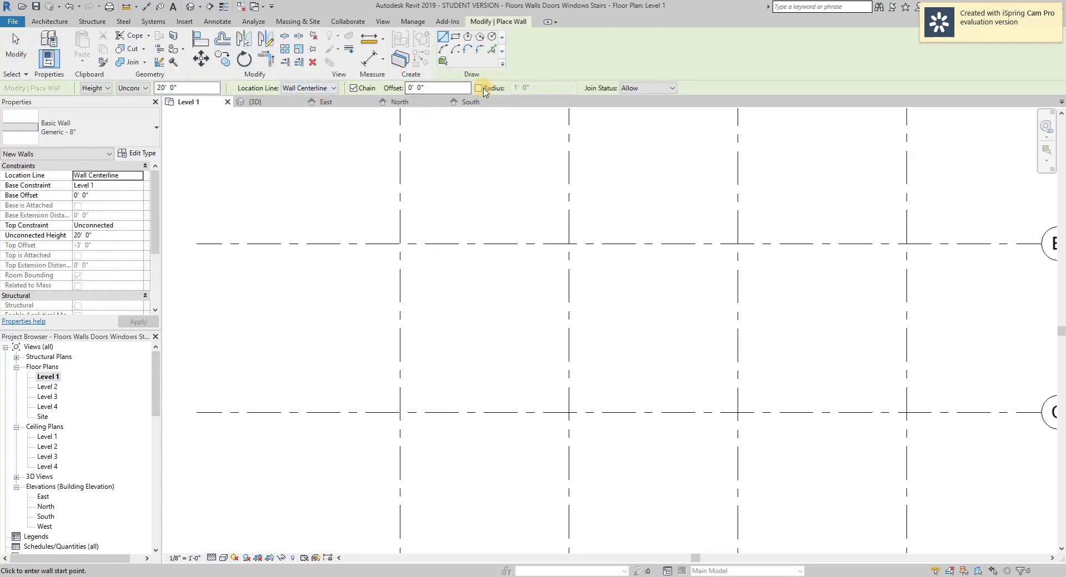
pyautogui.click(479, 89)
pyautogui.scroll(-1, 485, 224)
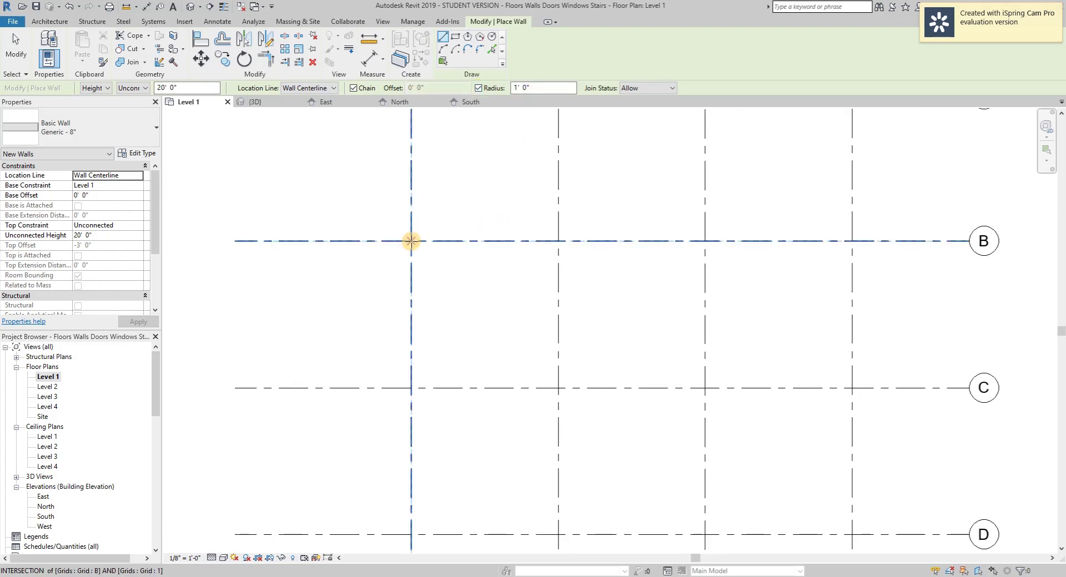
pyautogui.click(412, 241)
pyautogui.click(558, 241)
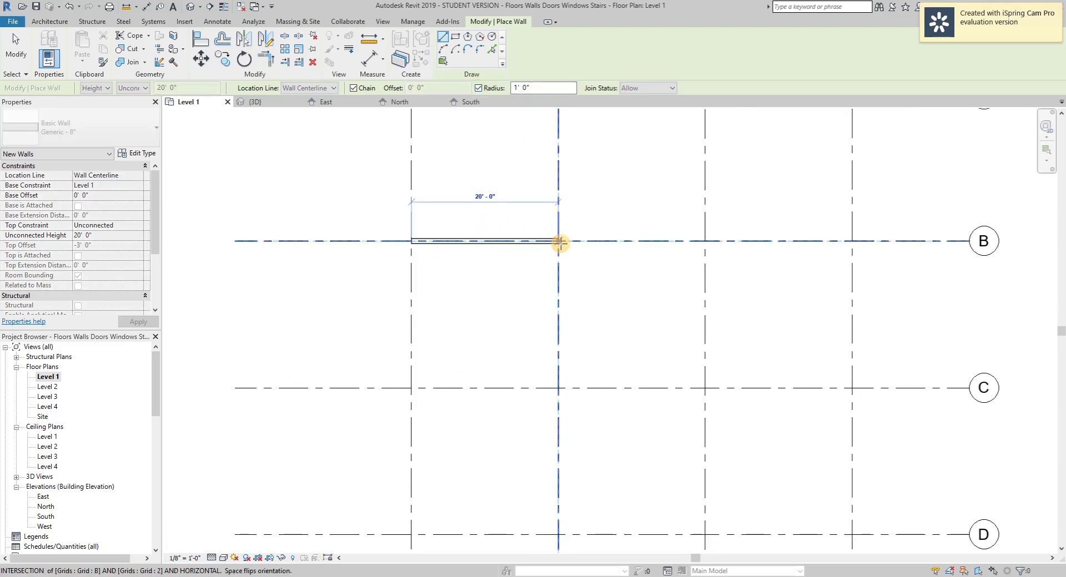
pyautogui.click(553, 389)
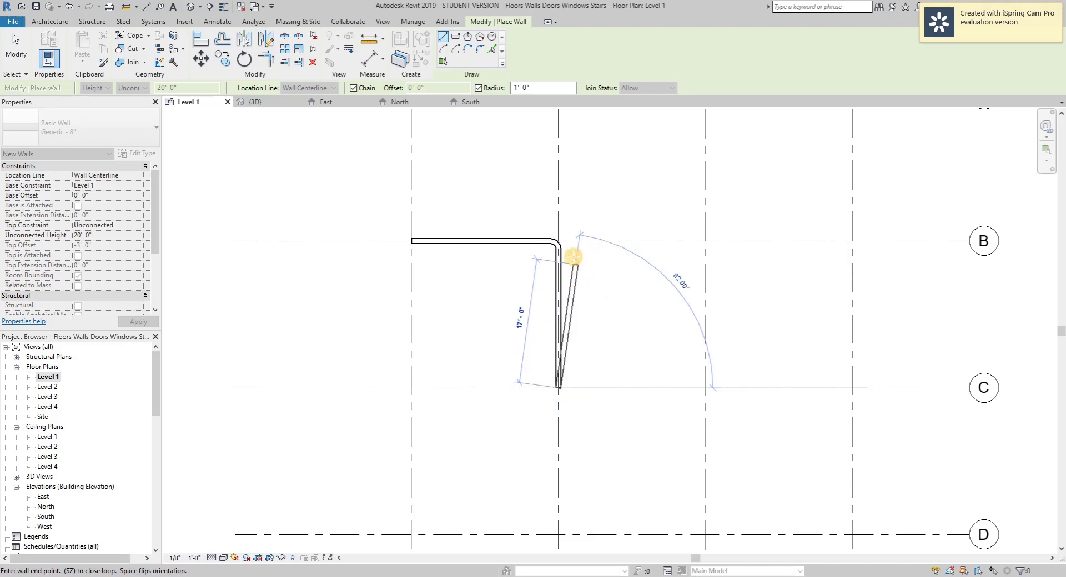
pyautogui.press('Escape')
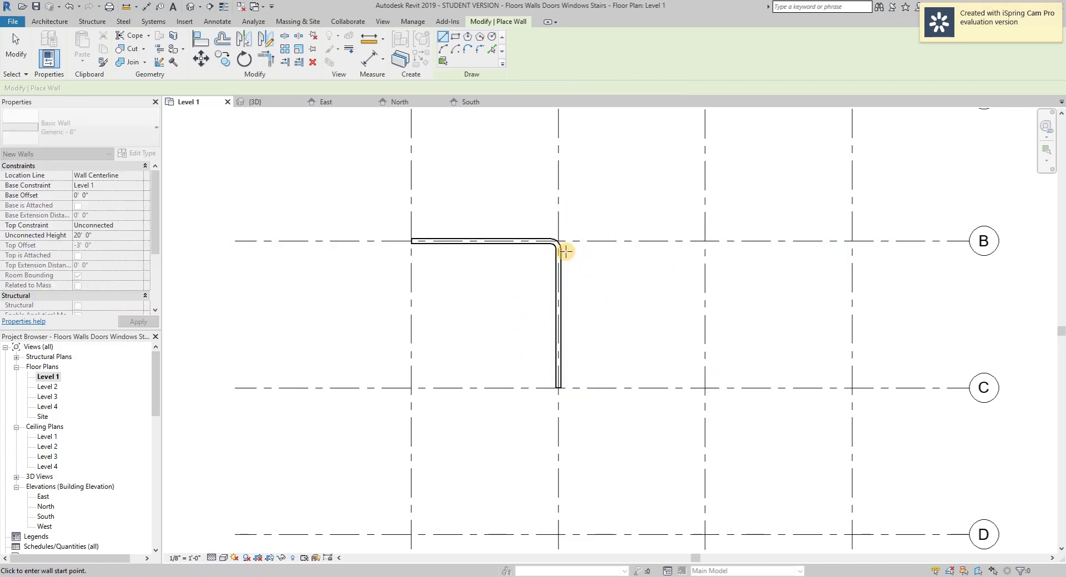
pyautogui.scroll(2, 561, 244)
pyautogui.scroll(3, 562, 245)
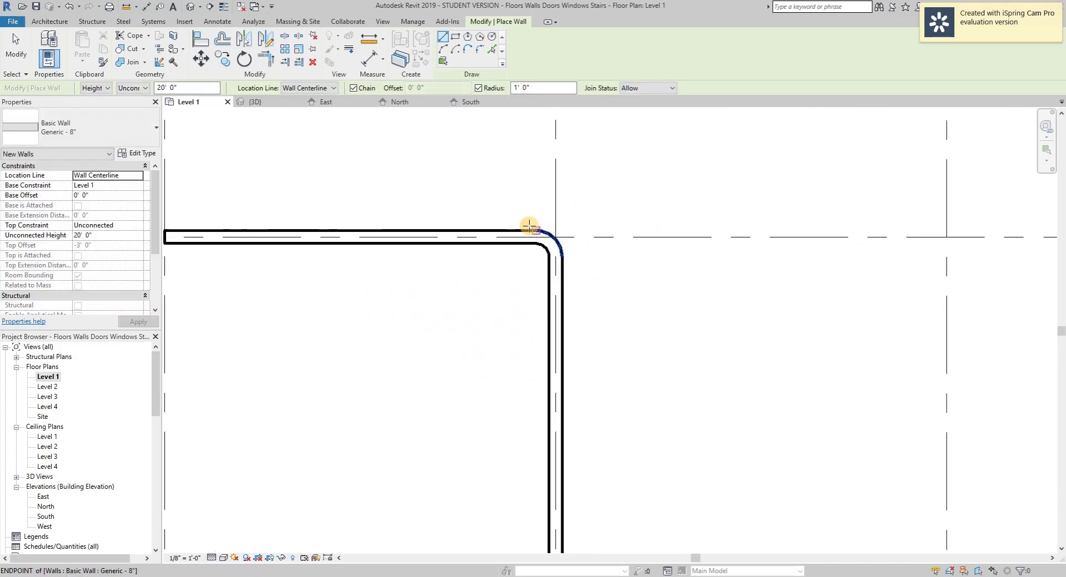
# - Undo the rounded-corner walls and turn off the radius option
pyautogui.hotkey('ctrl', 'z')
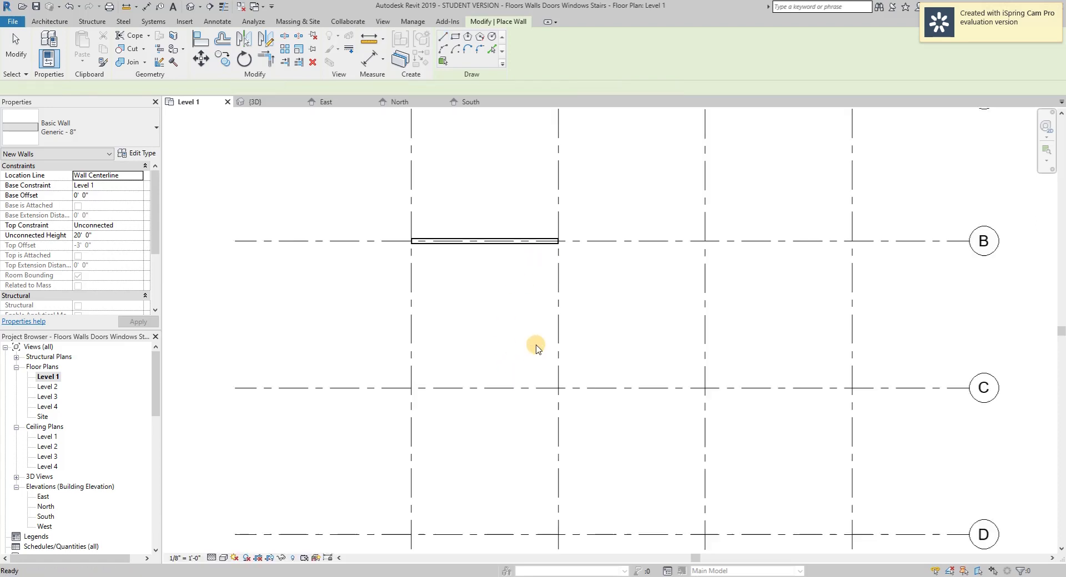
pyautogui.hotkey('ctrl', 'z')
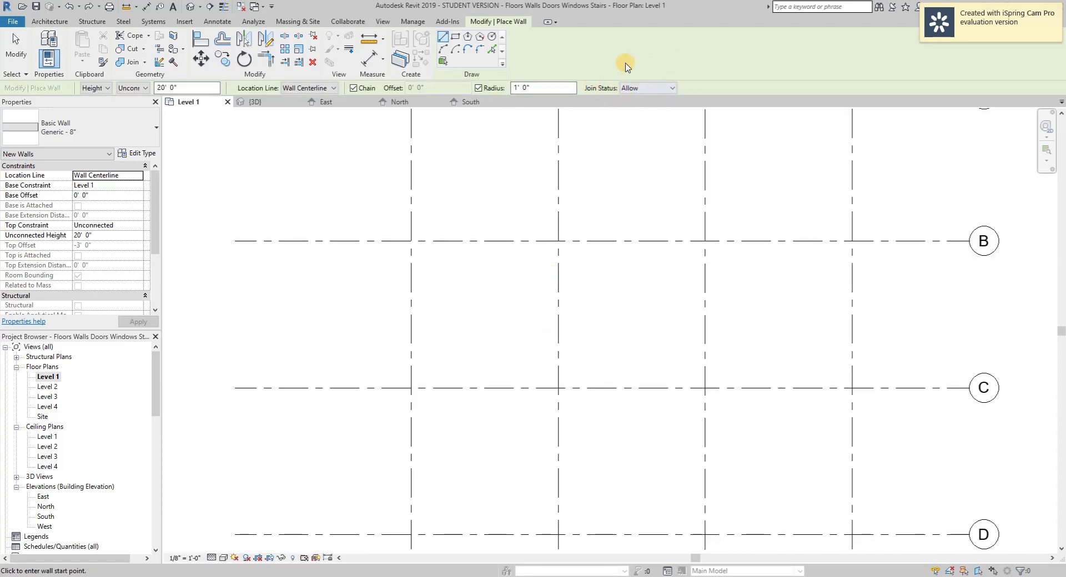
pyautogui.click(478, 87)
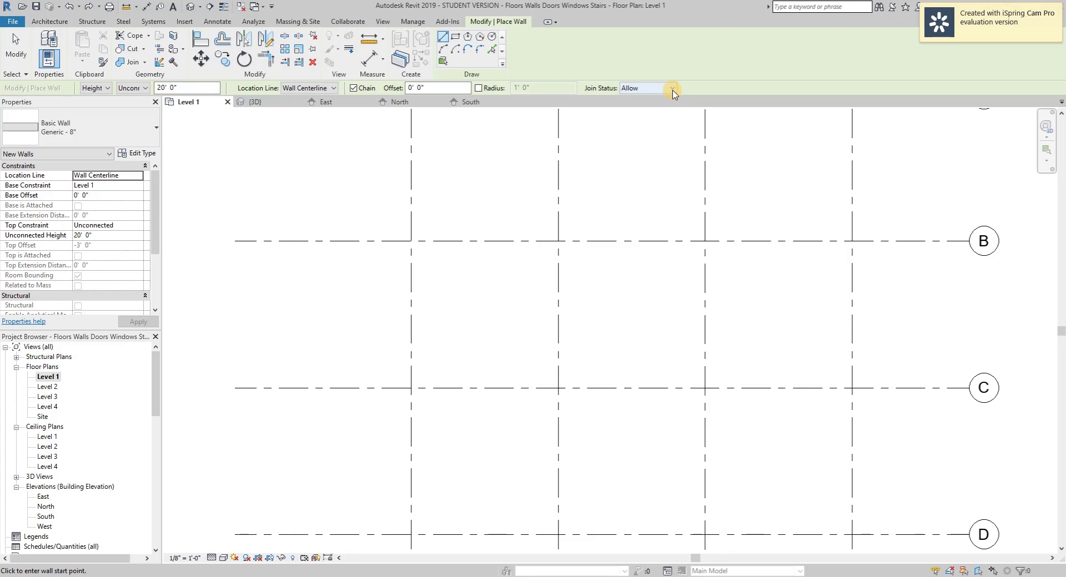
# - Set the join status to Disallow, draw chained walls from grid intersection B-1 to B-2 to C-2, and inspect their corner
pyautogui.click(673, 89)
pyautogui.click(633, 111)
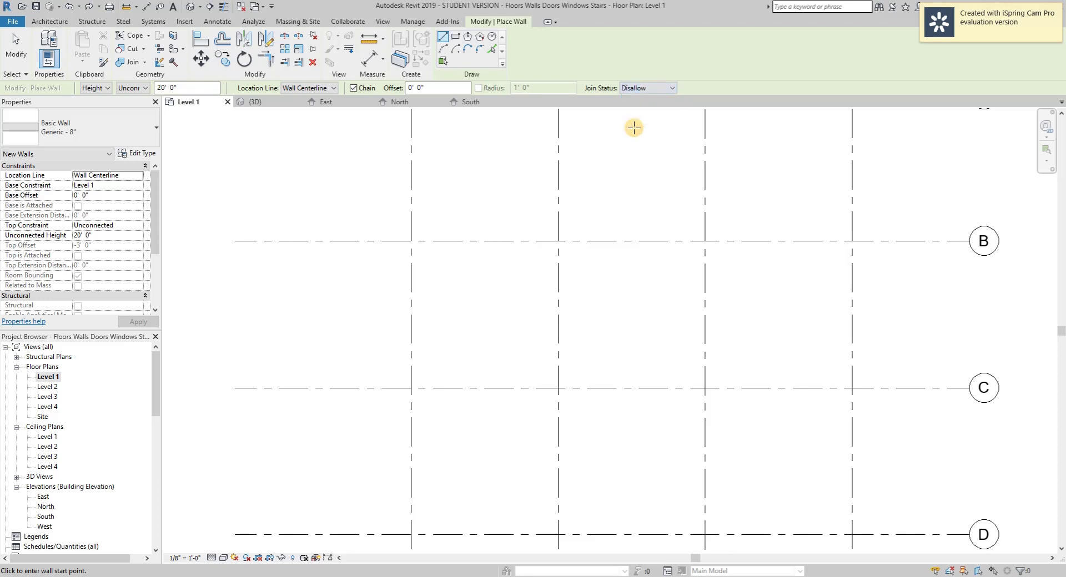
pyautogui.click(411, 241)
pyautogui.click(558, 241)
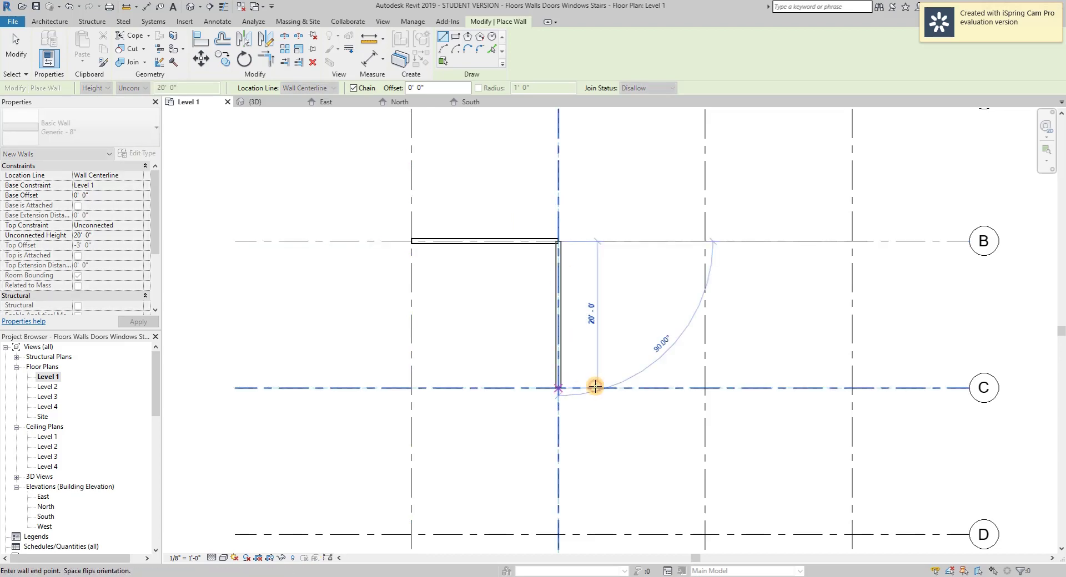
pyautogui.click(559, 387)
pyautogui.press('Escape')
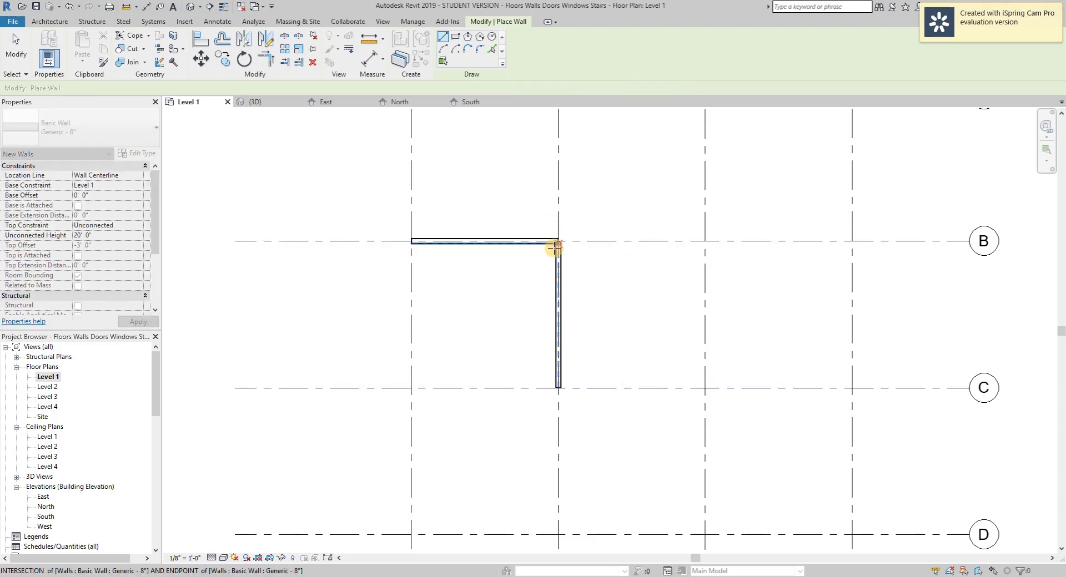
pyautogui.scroll(3, 553, 242)
pyautogui.scroll(6, 558, 243)
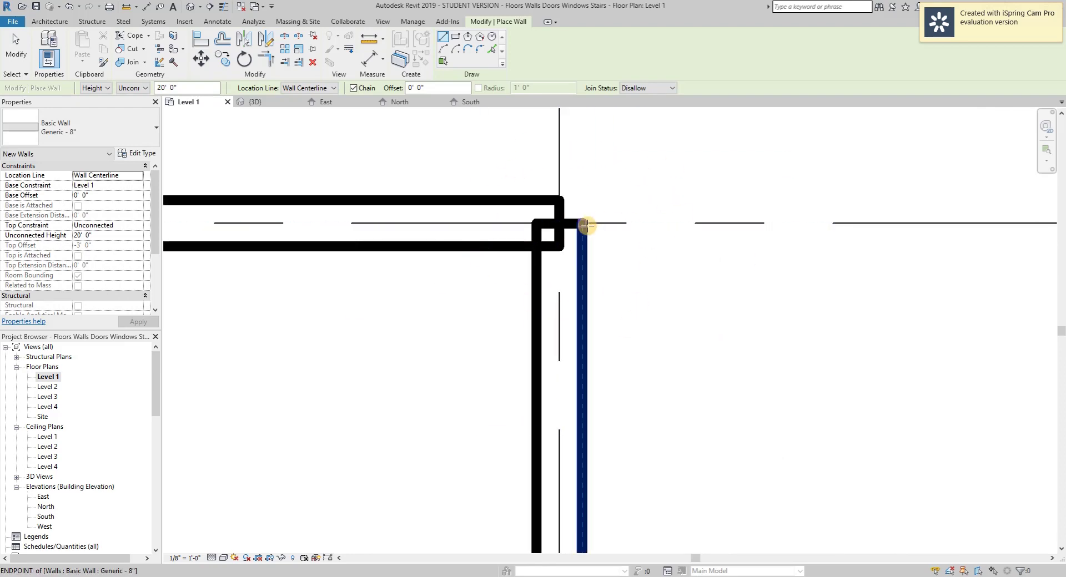
# - Set the wall join status back to Allow and exit wall placement
pyautogui.click(647, 89)
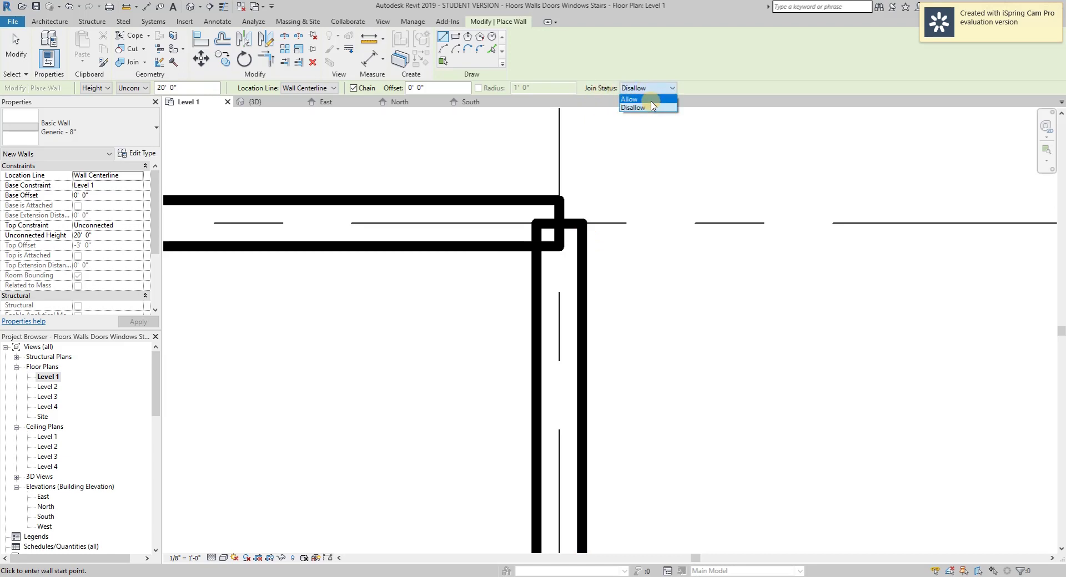
pyautogui.click(627, 98)
pyautogui.scroll(-1, 587, 267)
pyautogui.scroll(-5, 587, 267)
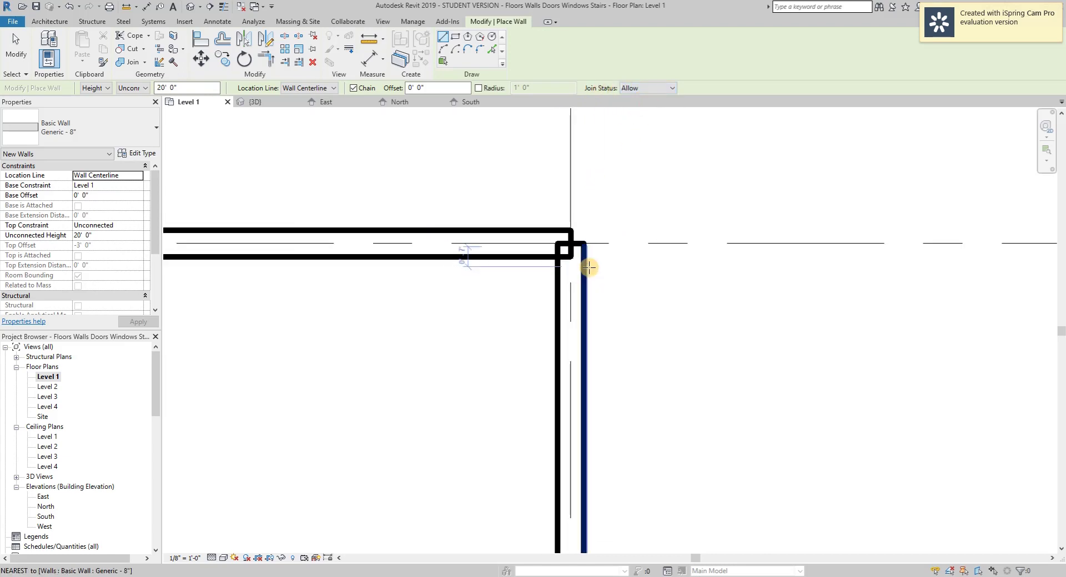
pyautogui.scroll(-6, 591, 263)
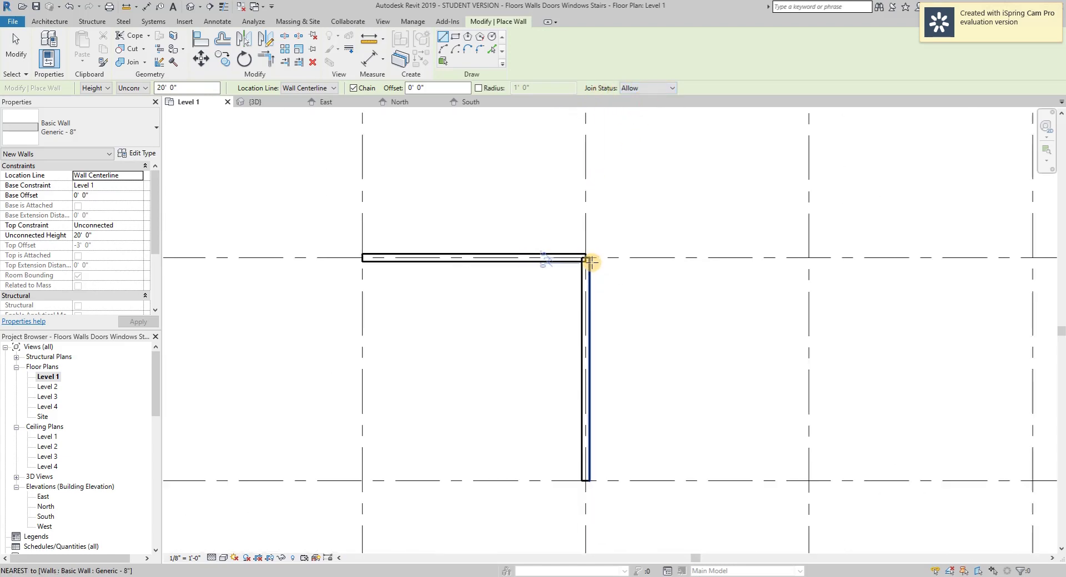
pyautogui.press('Escape')
pyautogui.press('Escape')
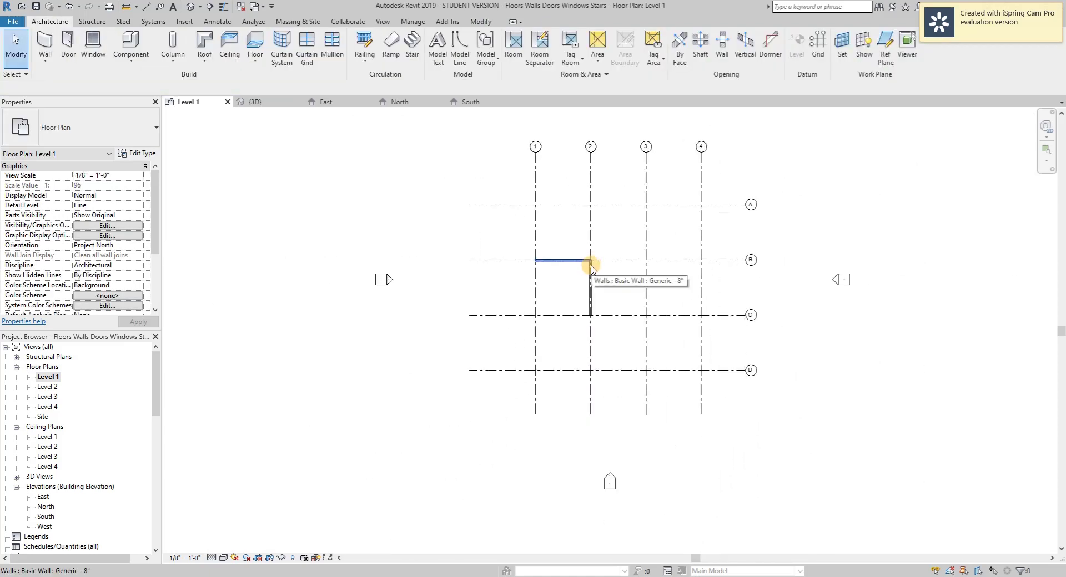
# - Delete the two unjoined walls running from grid intersection B-1 to B-2 and from B-2 to C-2
pyautogui.scroll(3, 592, 266)
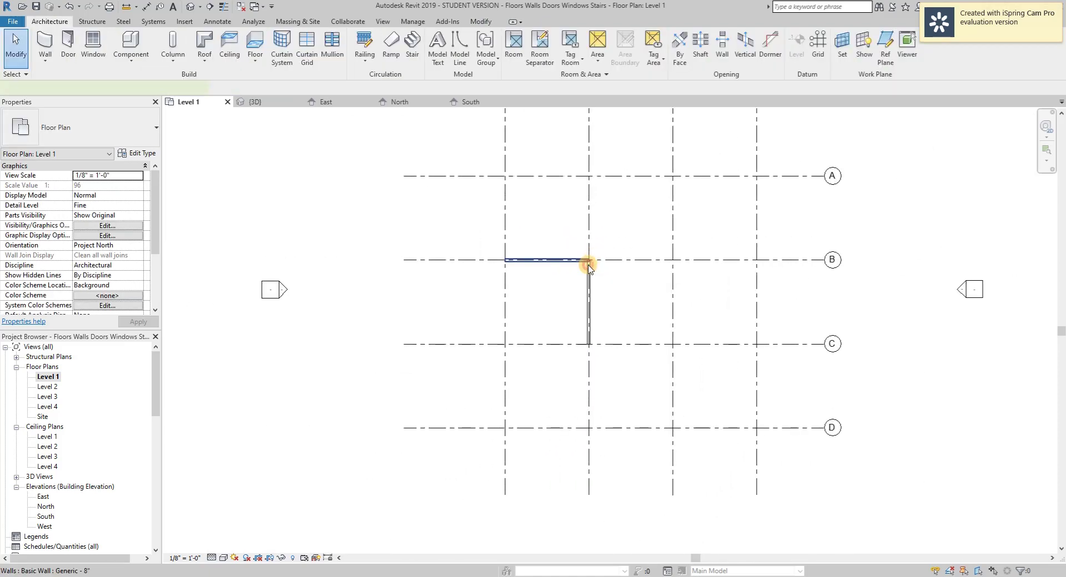
pyautogui.click(590, 262)
pyautogui.press('Delete')
pyautogui.click(592, 269)
pyautogui.press('Delete')
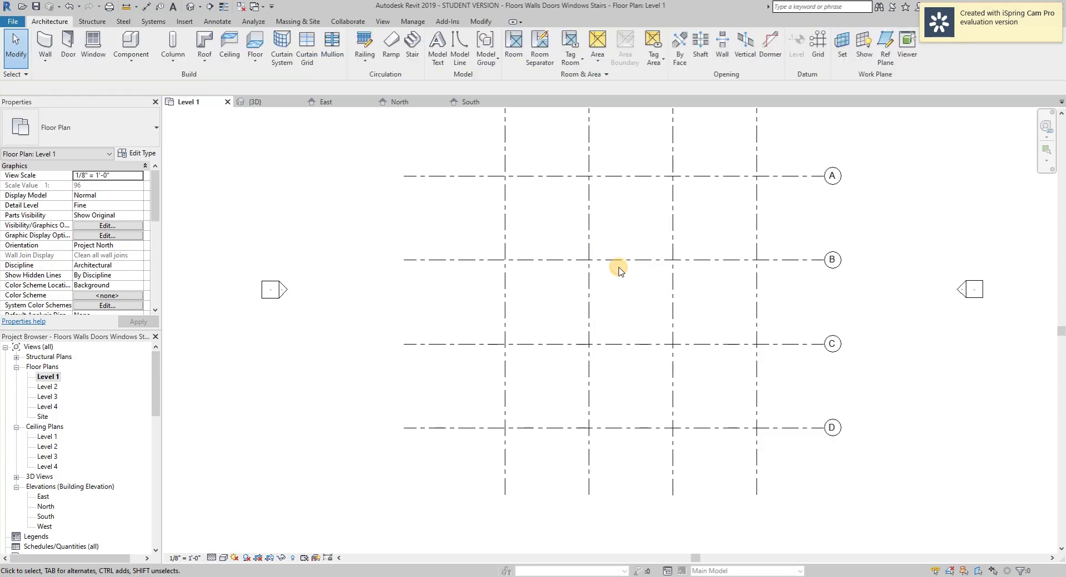
# - Draw chained 20' 0" high Generic - 8" walls through grid intersections A-1, C-1, C-2, D-2, D-3 and A-3
pyautogui.moveTo(616, 288); pyautogui.dragTo(564, 337, button='middle')
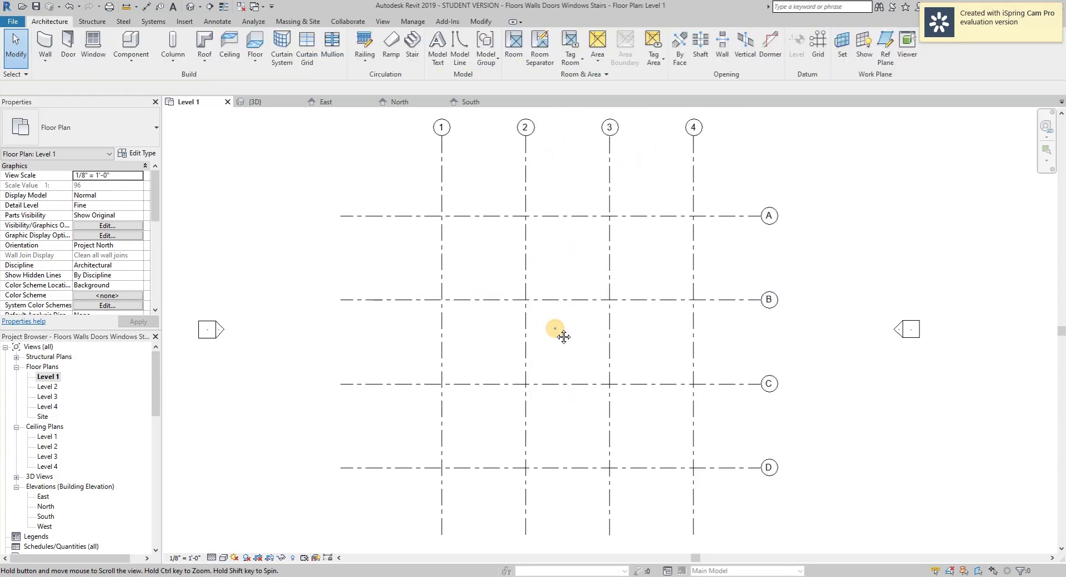
pyautogui.click(49, 60)
pyautogui.click(41, 72)
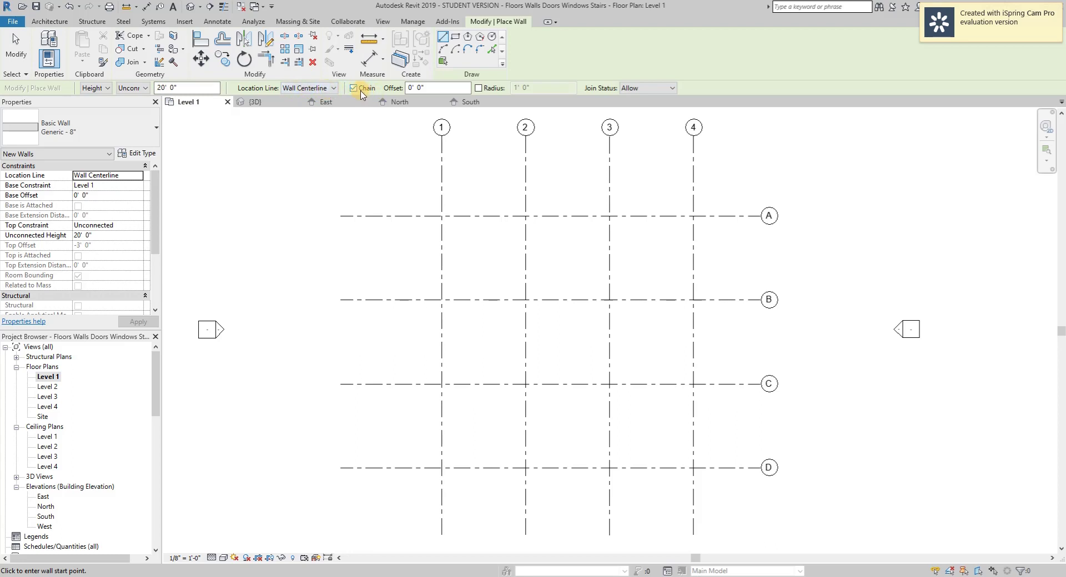
pyautogui.click(443, 216)
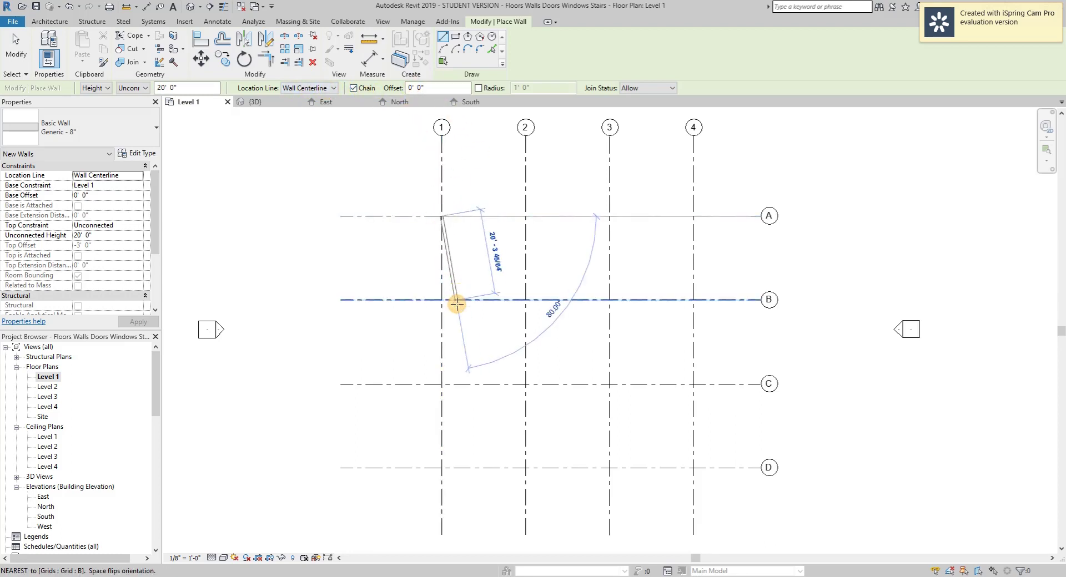
pyautogui.click(441, 384)
pyautogui.click(525, 384)
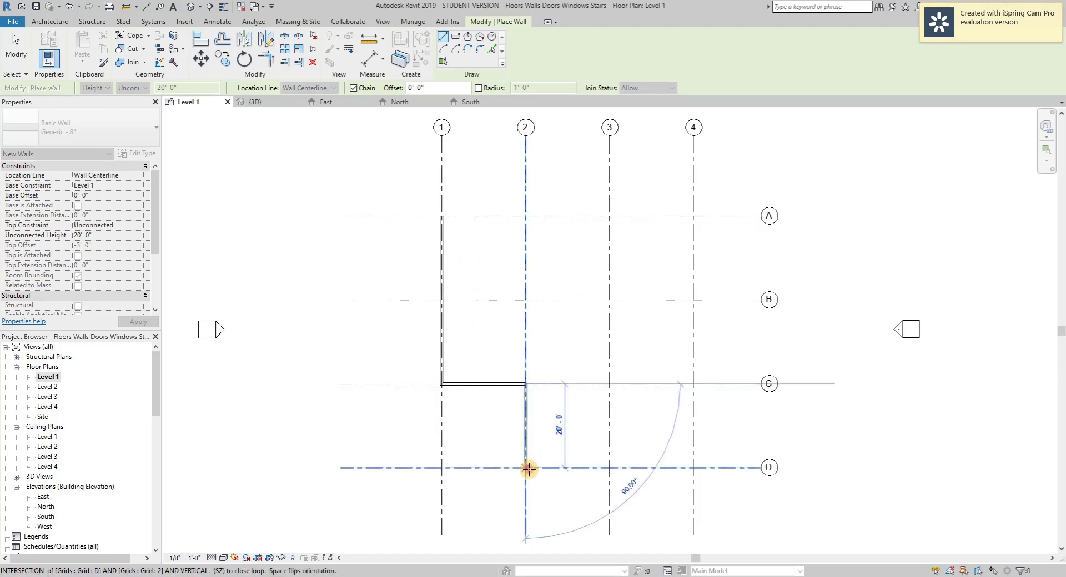
pyautogui.click(528, 469)
pyautogui.click(610, 467)
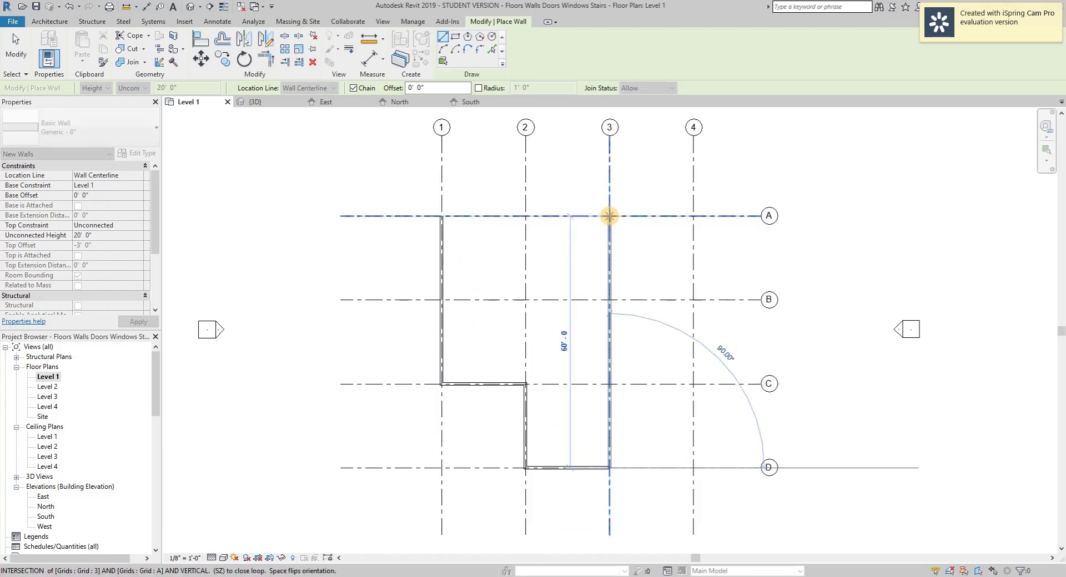
pyautogui.click(609, 216)
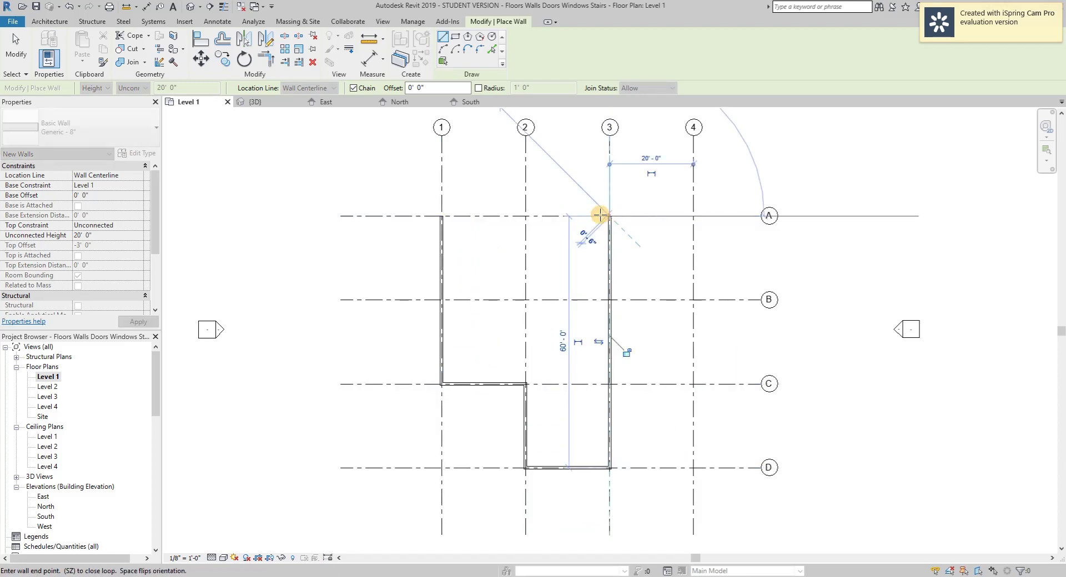
# - Close the wall loop along grid A from A-3 to A-1, with an 8' 6" deep notch beside grid 2, and end wall placement
pyautogui.click(525, 216)
pyautogui.click(525, 251)
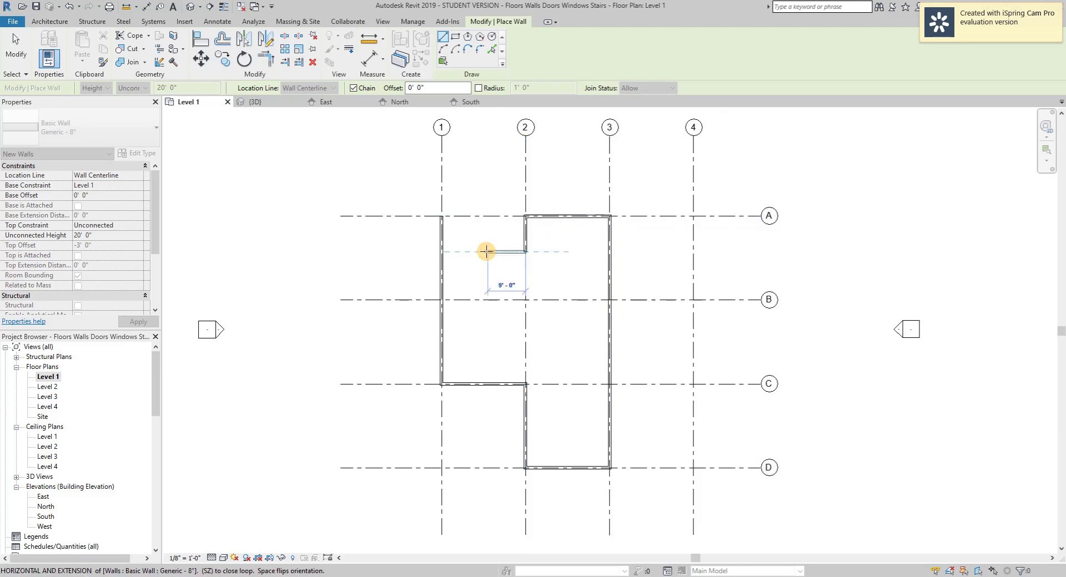
pyautogui.click(484, 251)
pyautogui.click(484, 216)
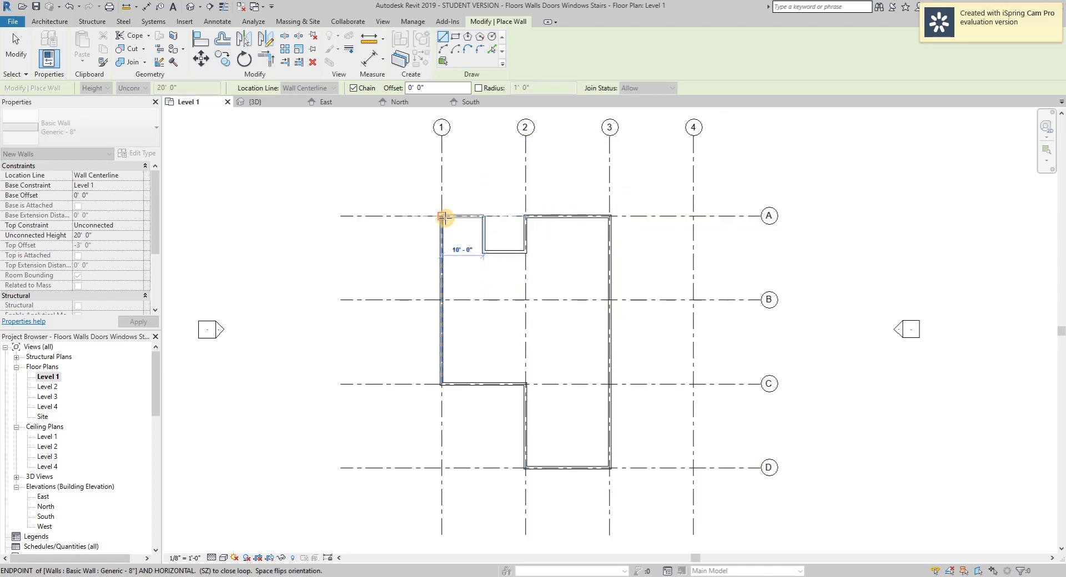
pyautogui.click(446, 217)
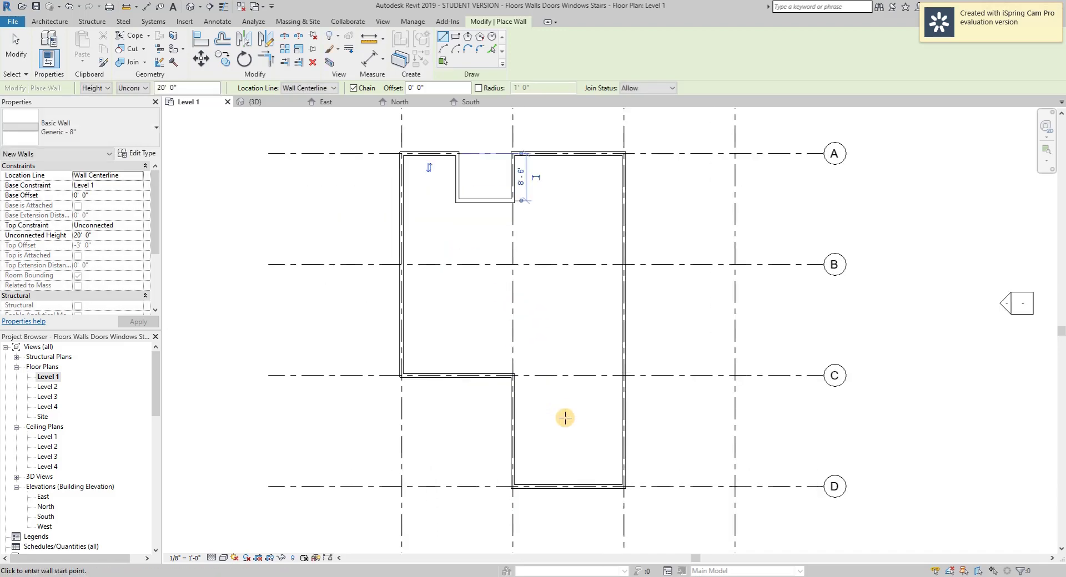
pyautogui.scroll(3, 565, 417)
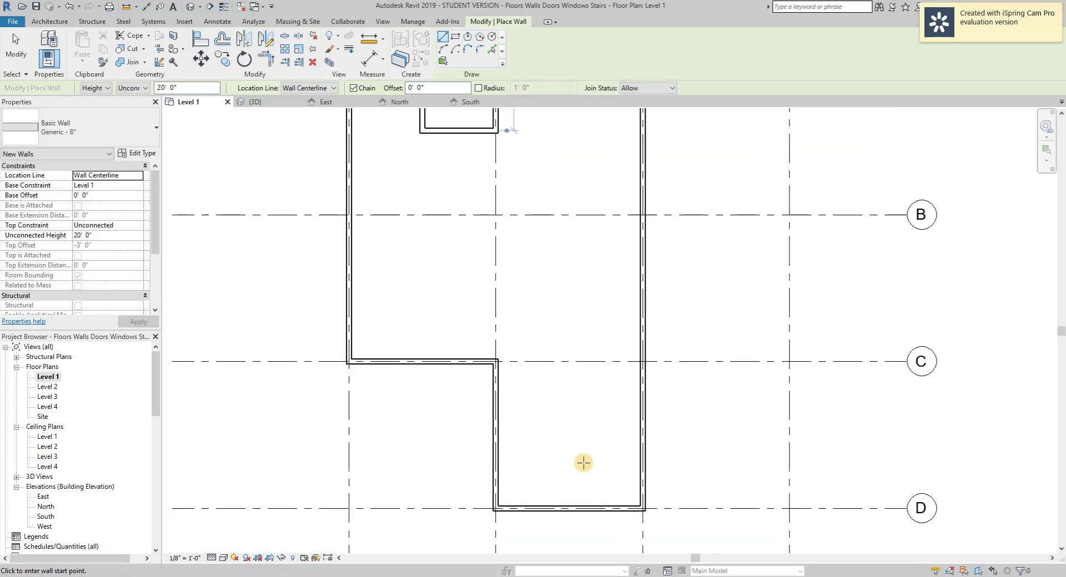
pyautogui.scroll(-3, 583, 463)
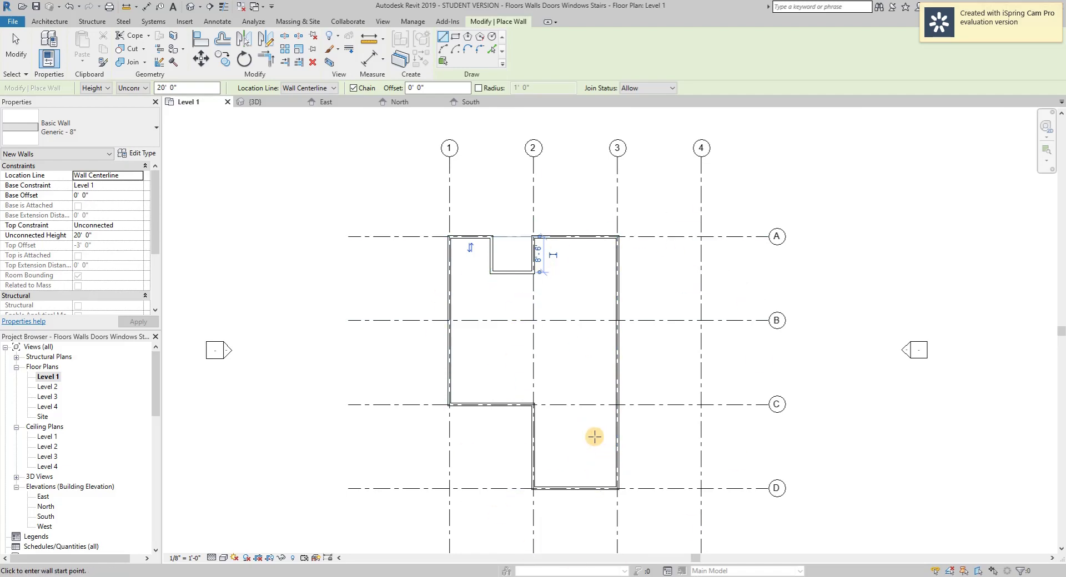
pyautogui.press('Escape')
pyautogui.press('Escape')
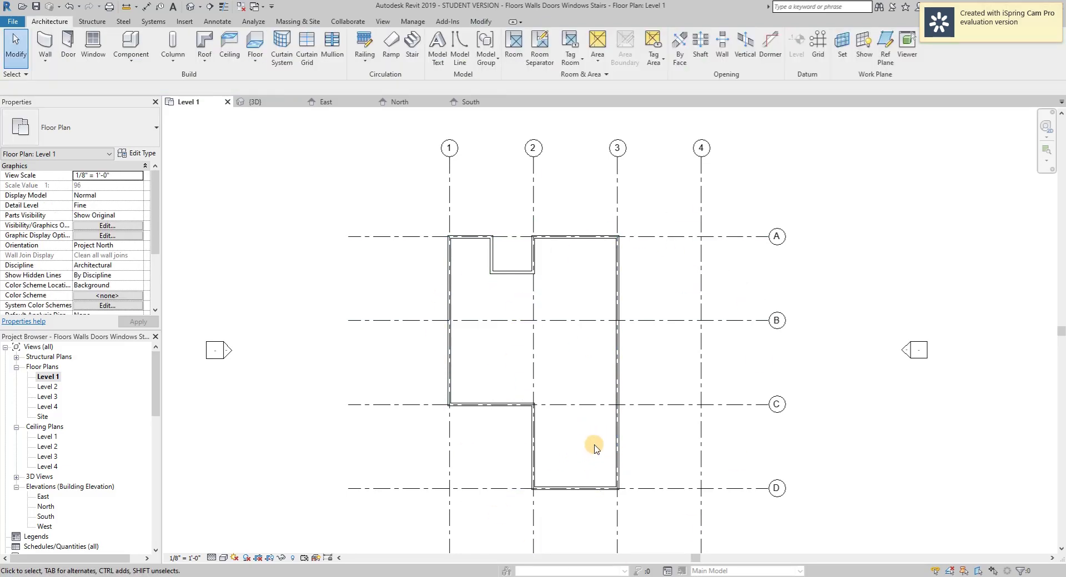
# - Open the East elevation and lower the top of the long wall on grid 3 to a height of 16' 0"
pyautogui.doubleClick(44, 497)
pyautogui.click(685, 302)
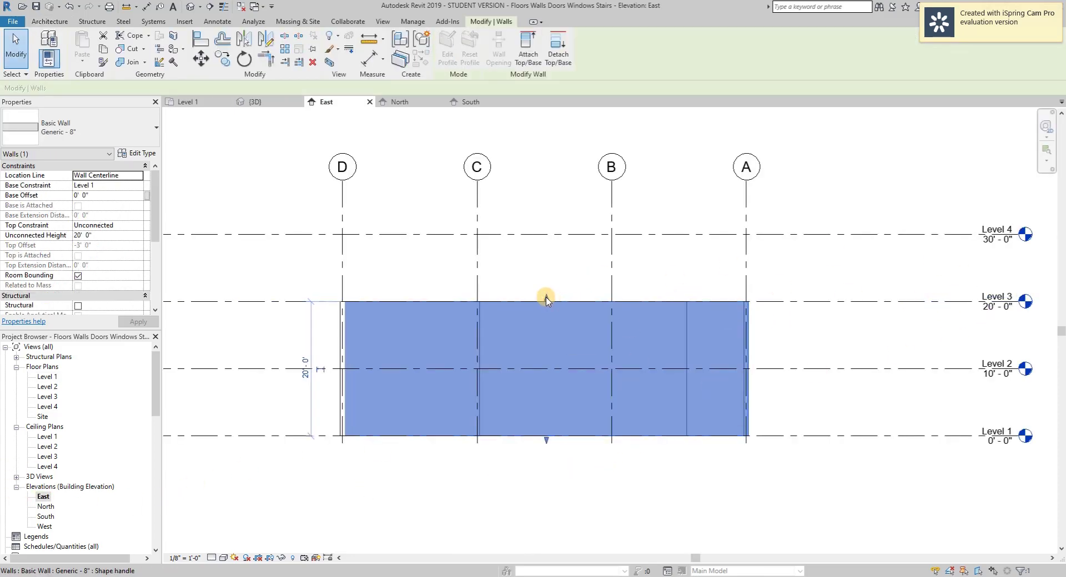
pyautogui.moveTo(546, 300); pyautogui.dragTo(545, 332)
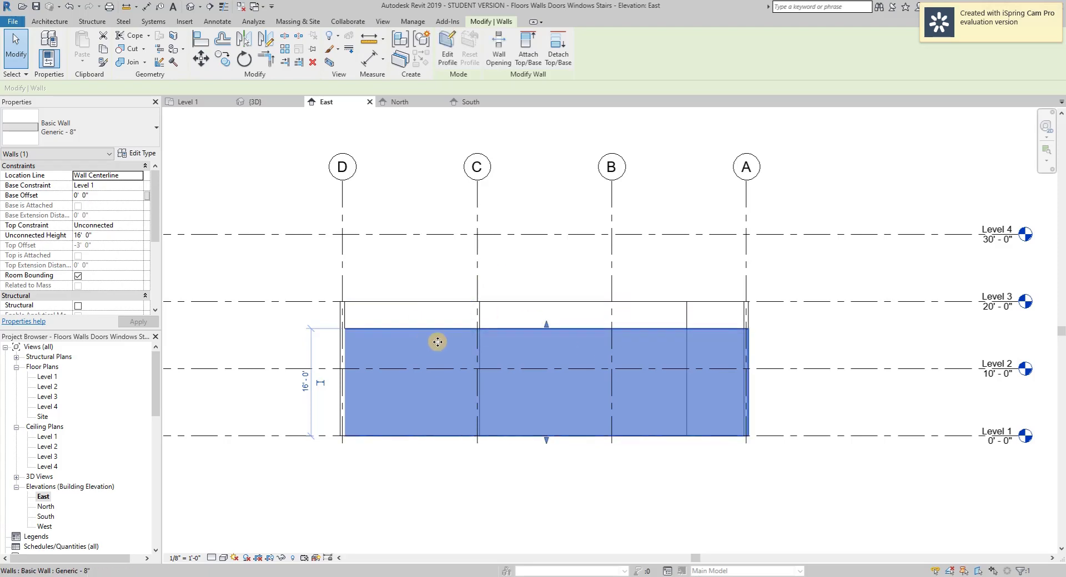
# - Check the lowered wall in the Level 1 plan, return to the East elevation and undo its height change
pyautogui.click(191, 103)
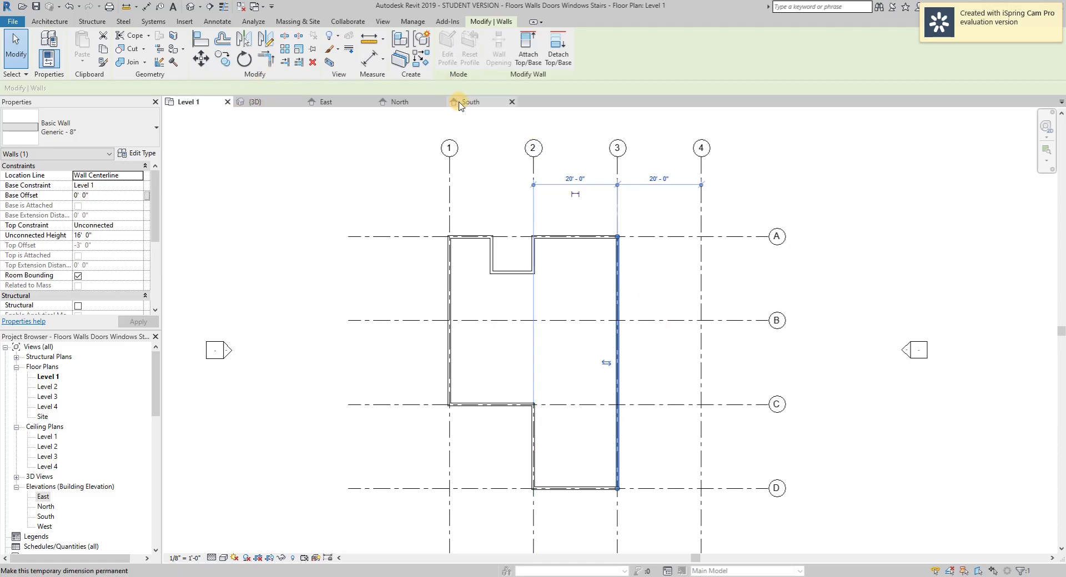
pyautogui.click(328, 102)
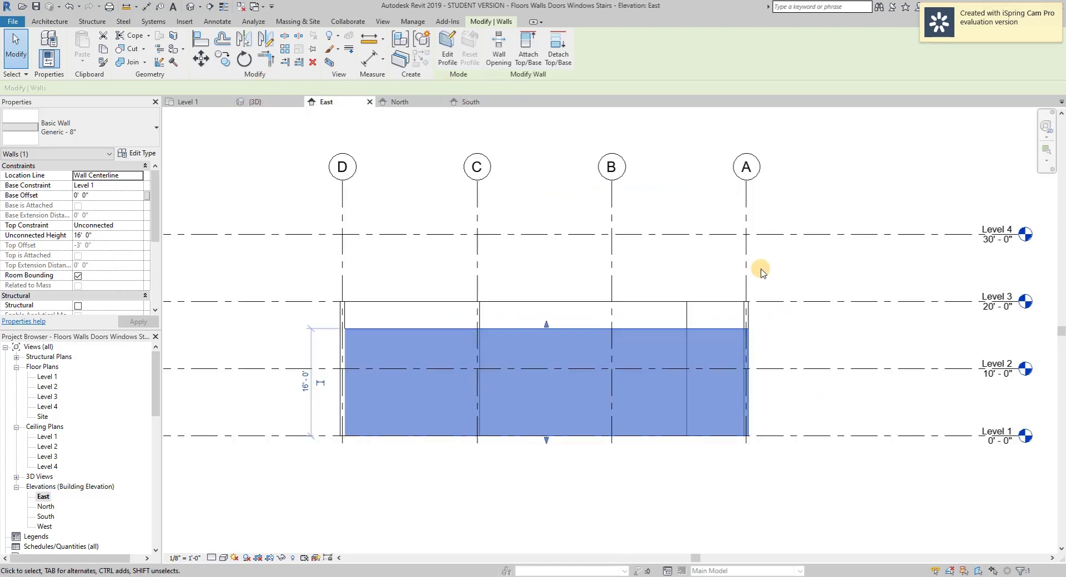
pyautogui.click(681, 273)
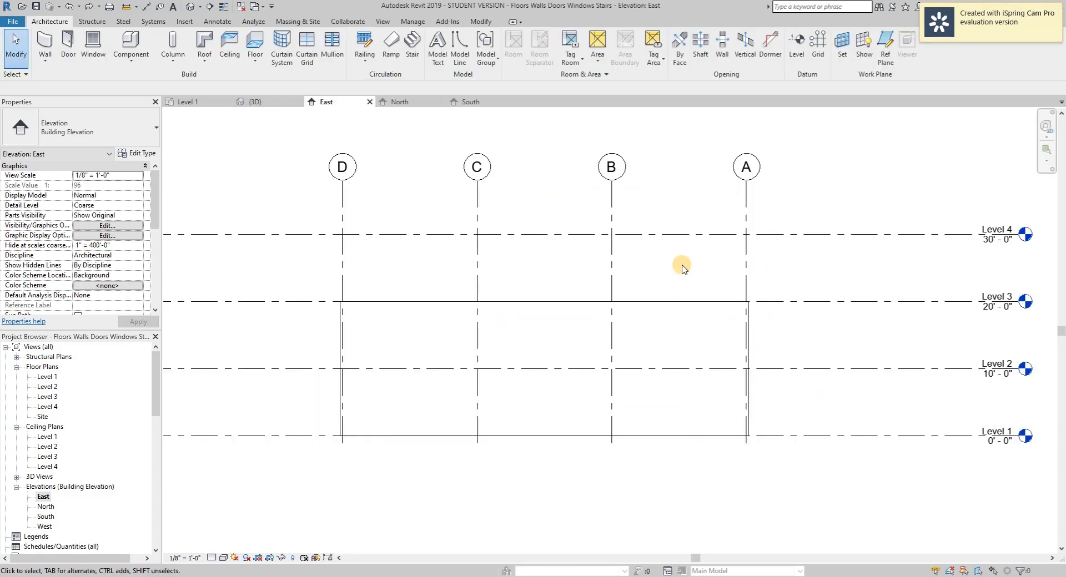
pyautogui.click(648, 318)
pyautogui.click(657, 278)
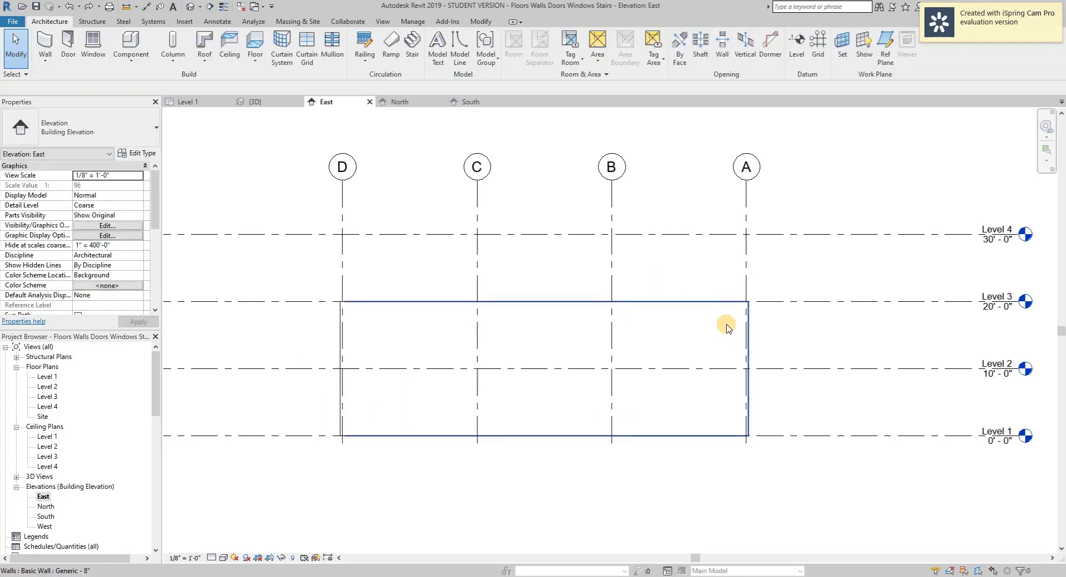
# - Set the unconnected height of the entire wall chain to 24' 0" and undo the change
pyautogui.press('Tab')
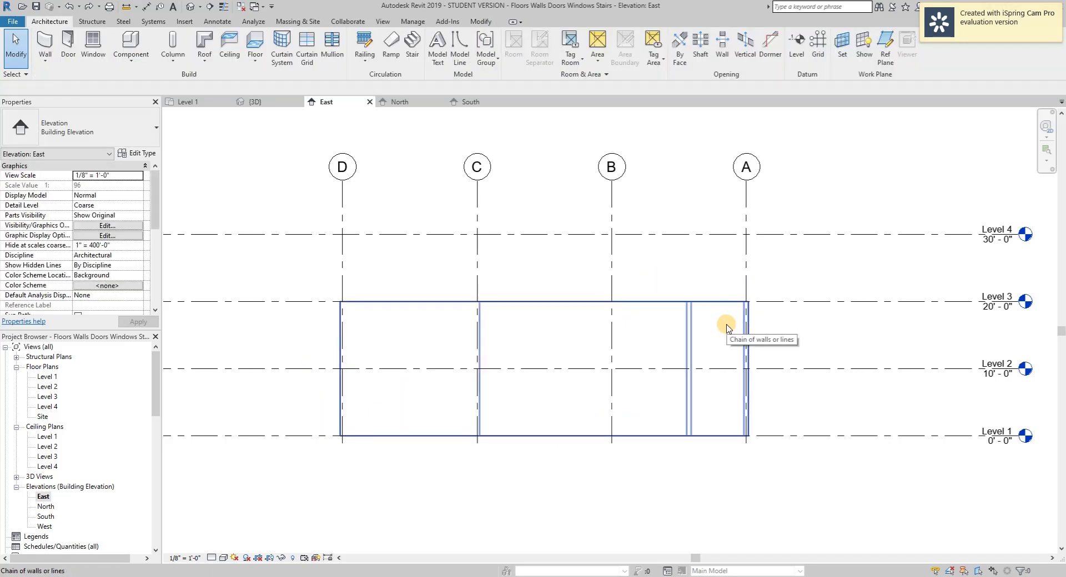
pyautogui.click(726, 327)
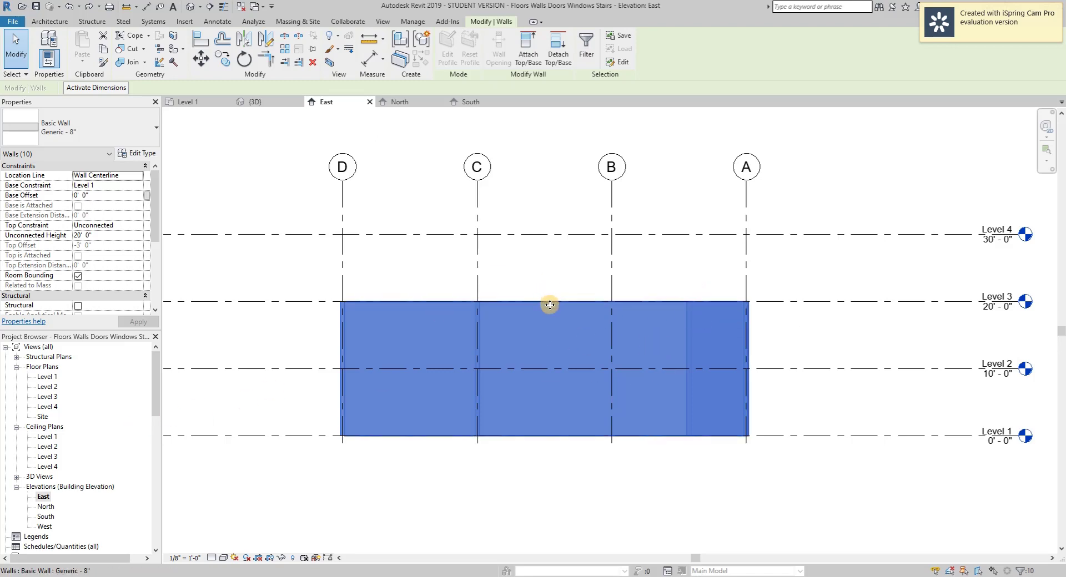
pyautogui.click(103, 237)
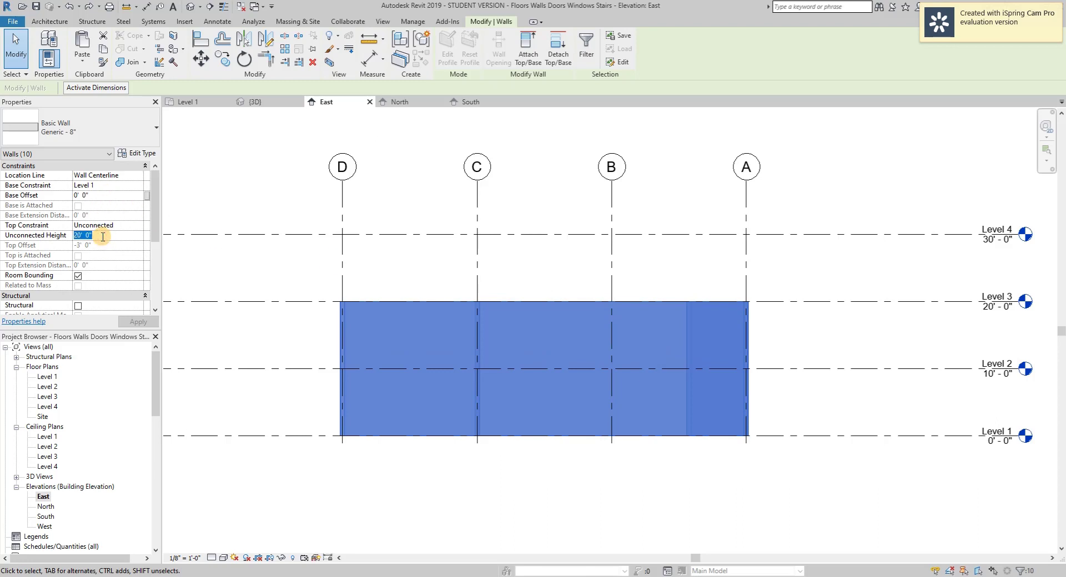
pyautogui.write('24')
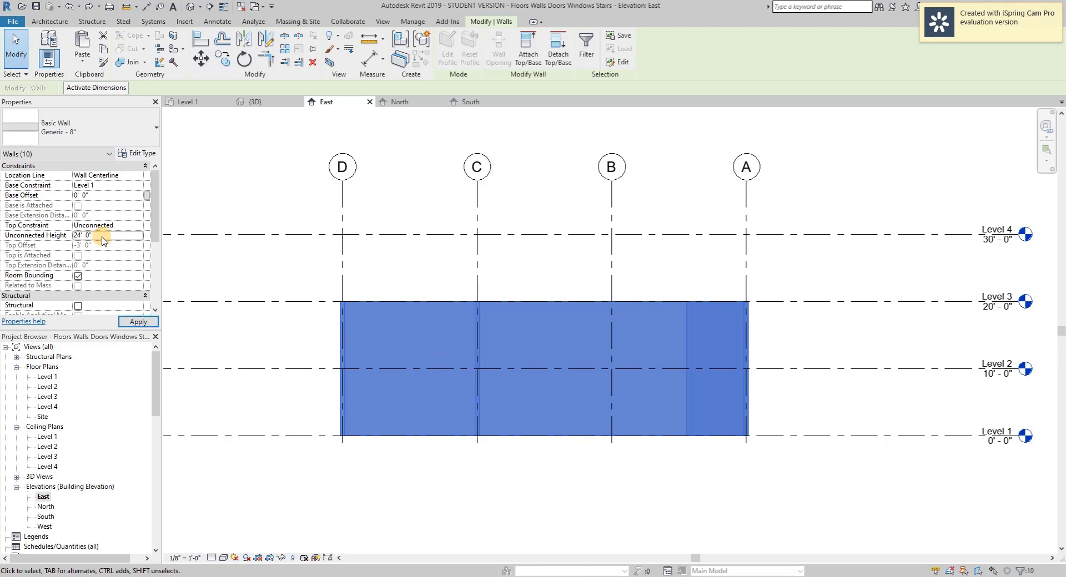
pyautogui.click(137, 321)
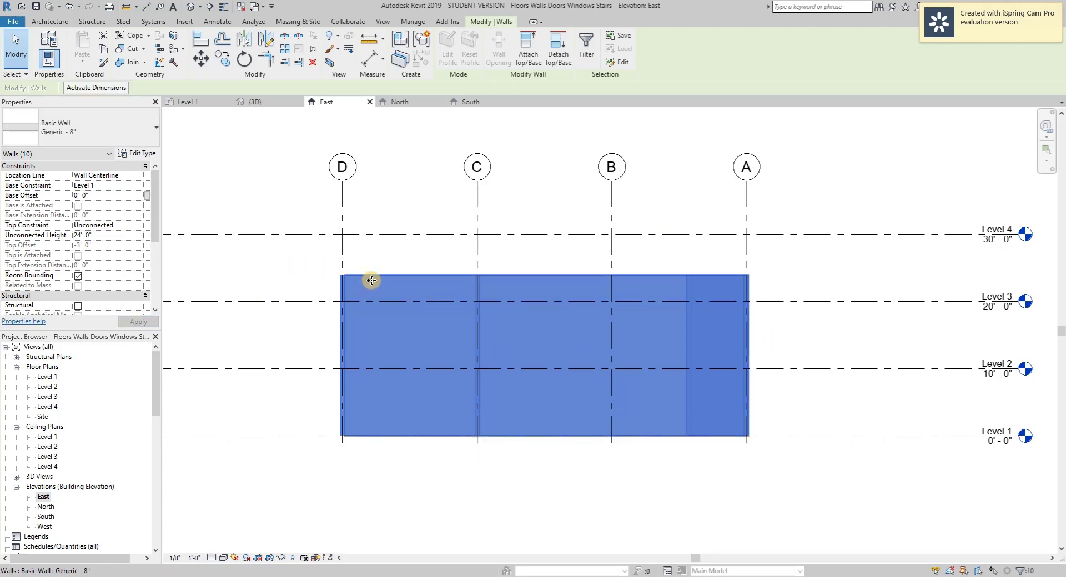
pyautogui.click(439, 267)
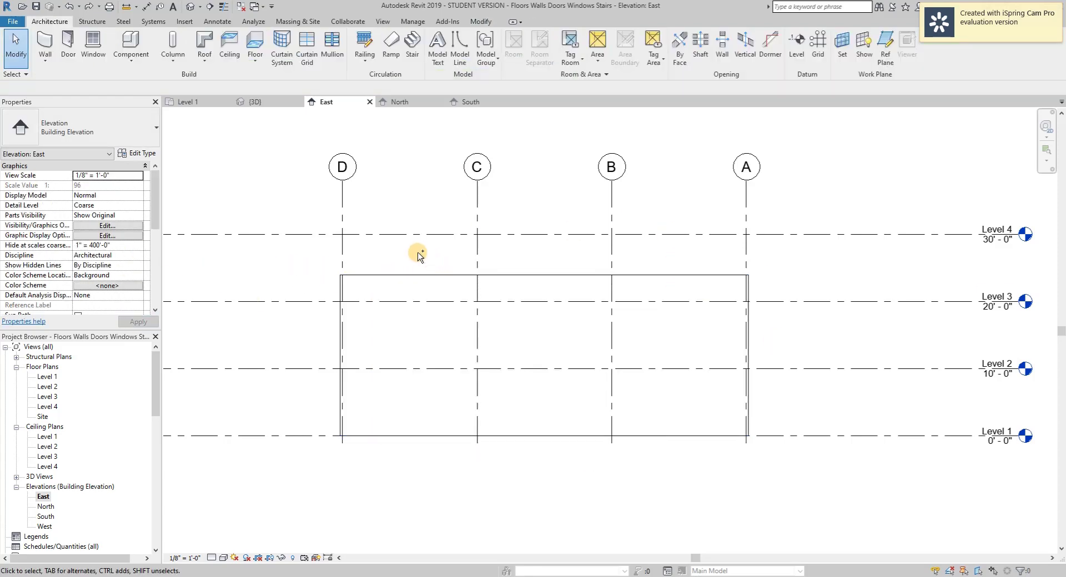
pyautogui.hotkey('ctrl', 'z')
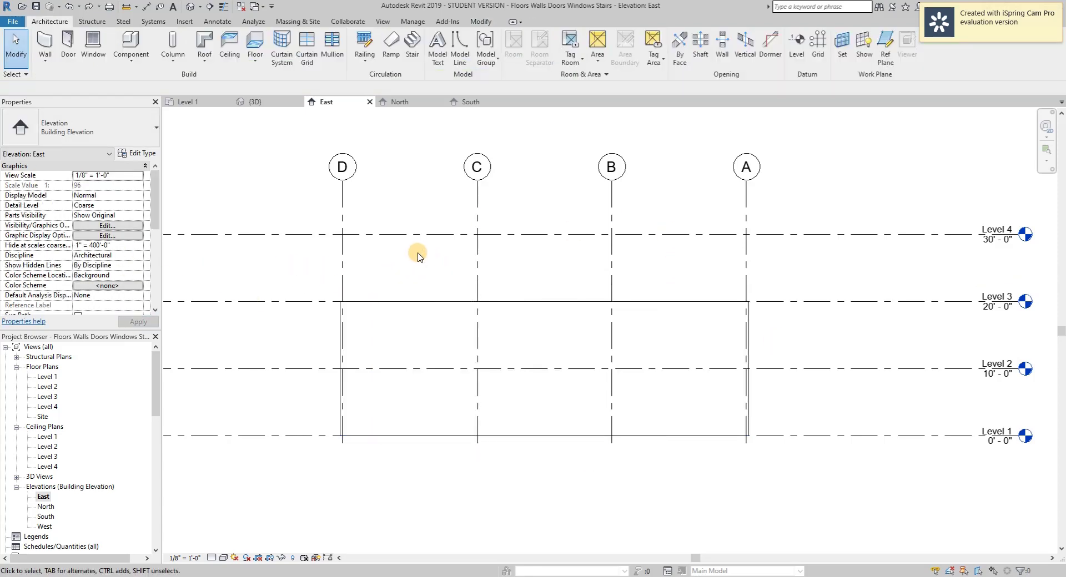
# - In the Level 1 plan, select the short grid A wall beside grid 1 and review the available basic, curtain and stacked wall types
pyautogui.click(208, 105)
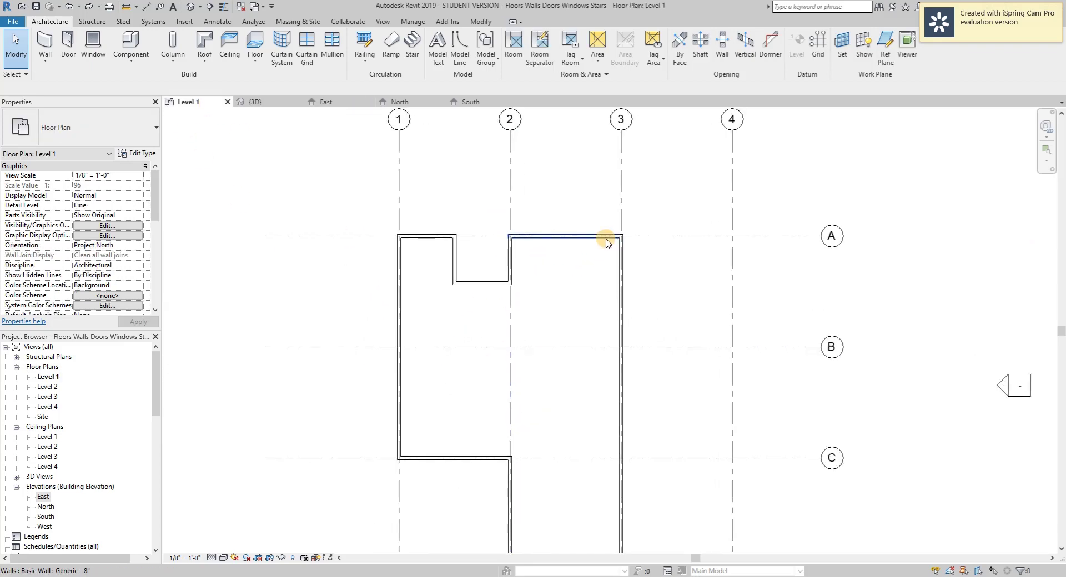
pyautogui.scroll(4, 364, 292)
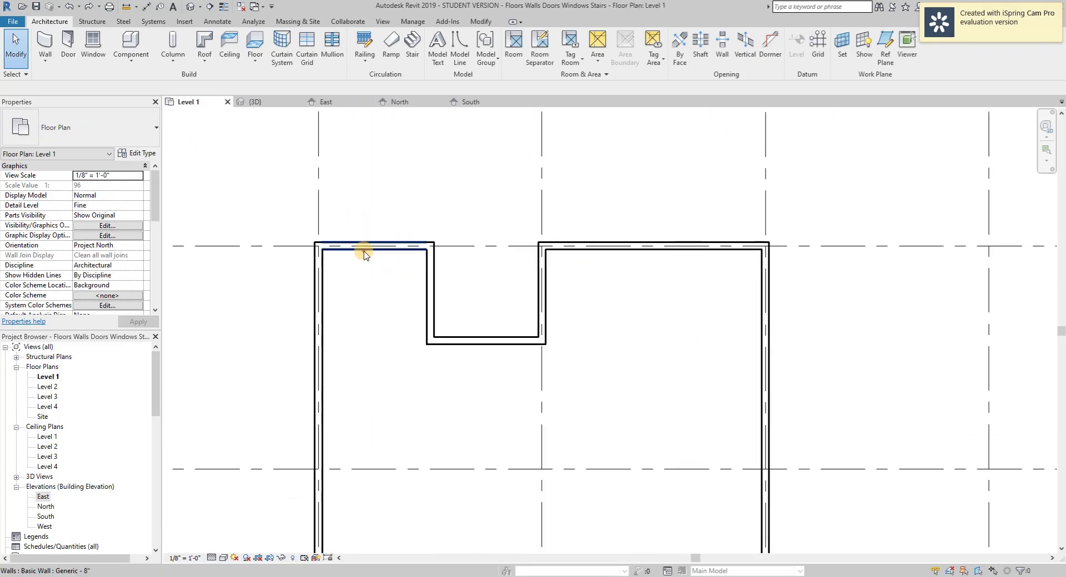
pyautogui.click(364, 254)
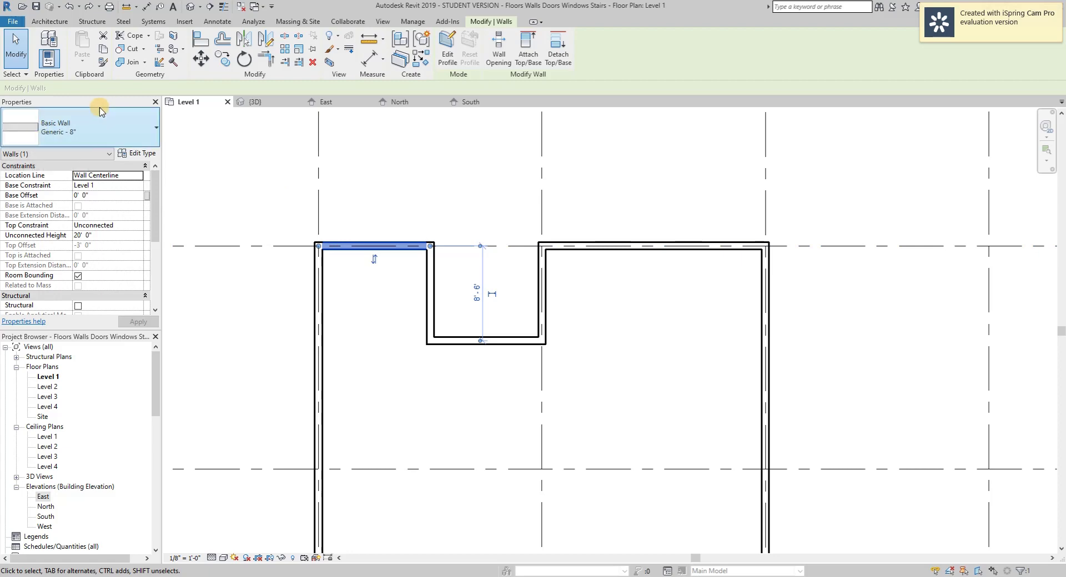
pyautogui.click(145, 125)
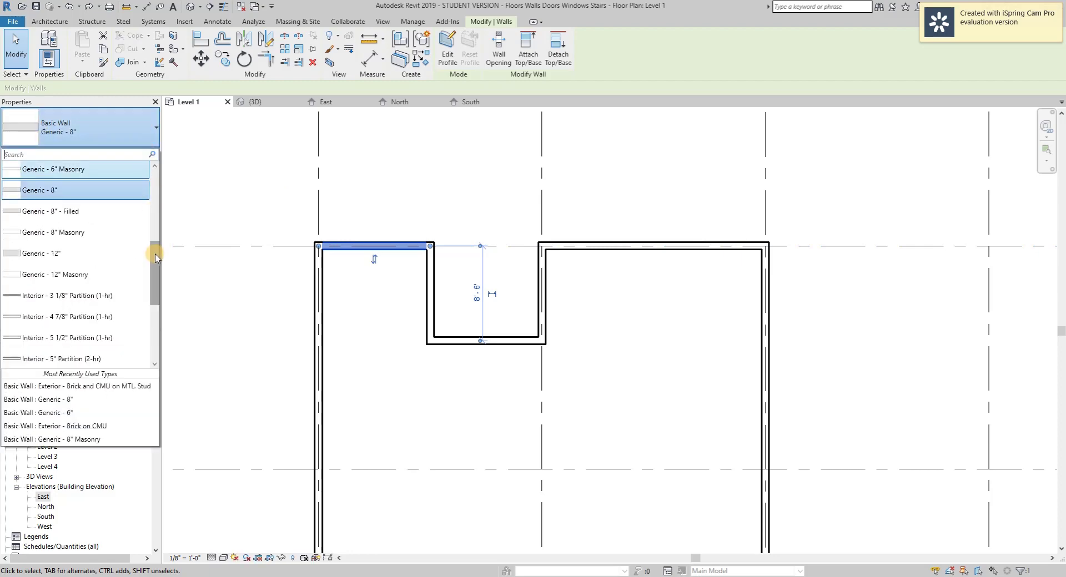
pyautogui.moveTo(154, 244); pyautogui.dragTo(157, 183)
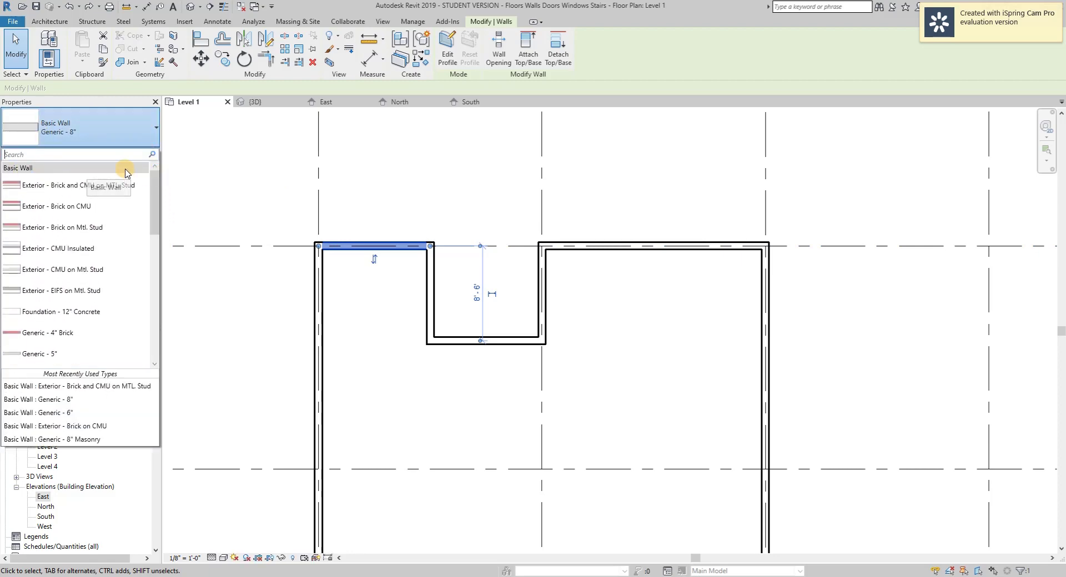
pyautogui.moveTo(153, 181); pyautogui.dragTo(155, 300)
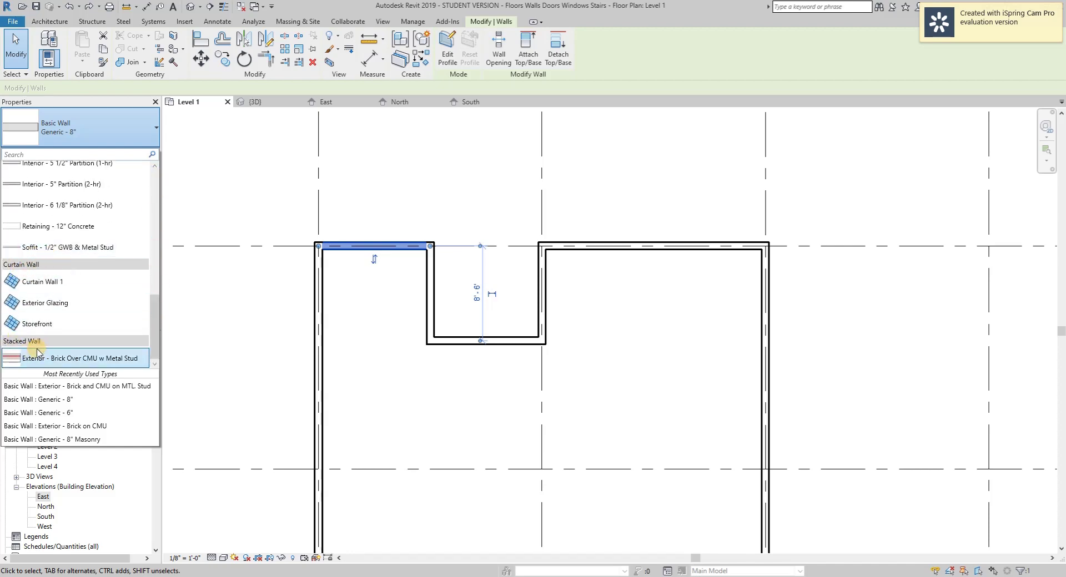
pyautogui.moveTo(69, 359)
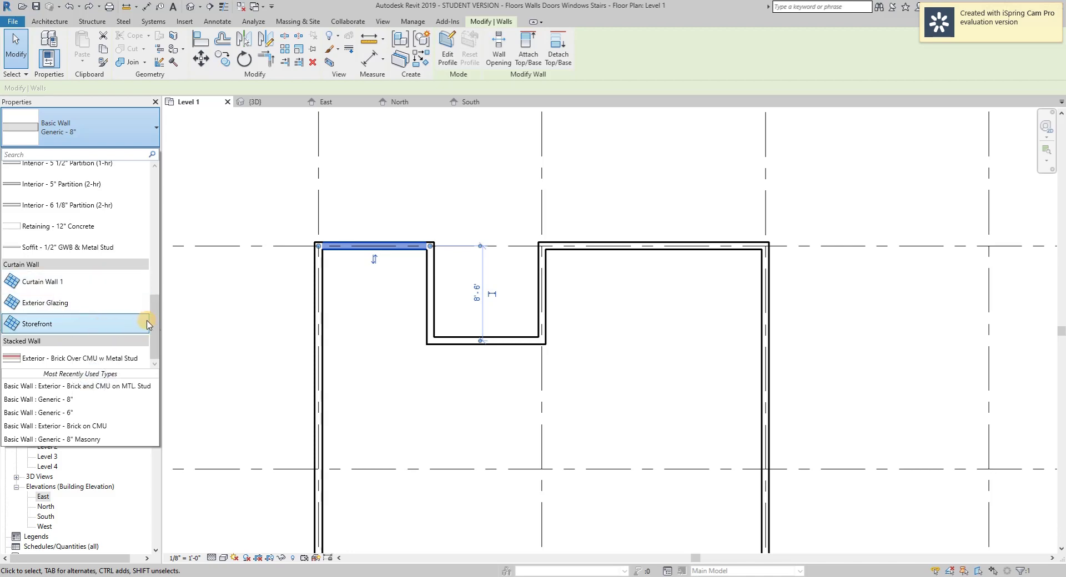
pyautogui.scroll(1, 149, 325)
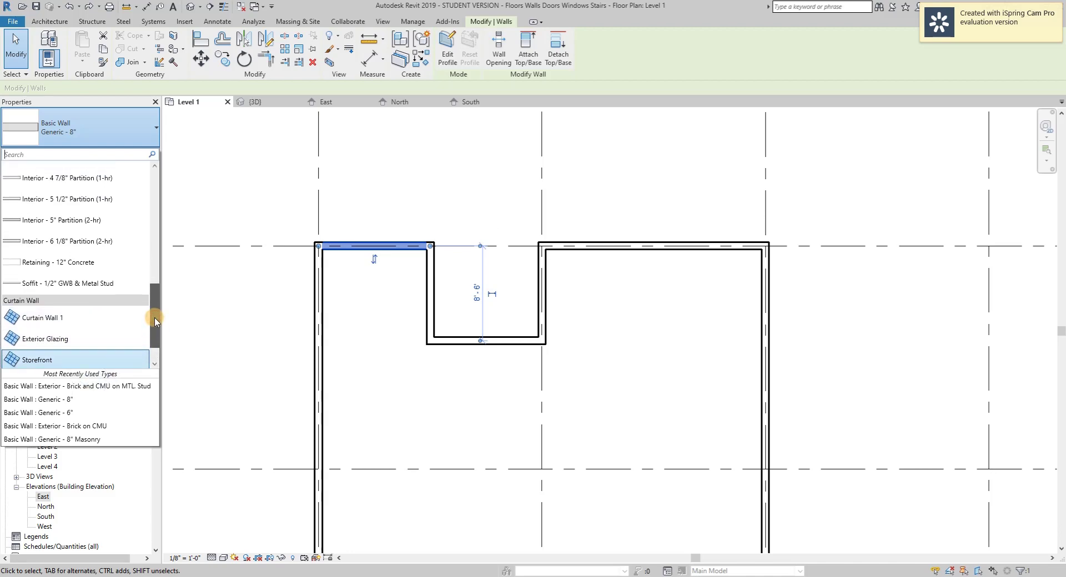
pyautogui.scroll(-1, 147, 327)
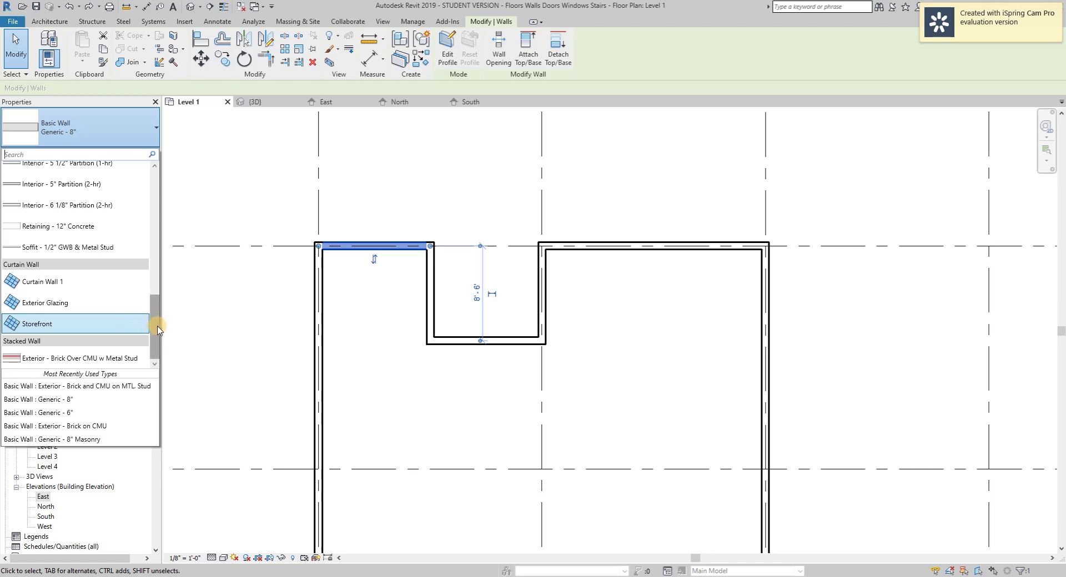
pyautogui.moveTo(158, 328); pyautogui.dragTo(159, 176)
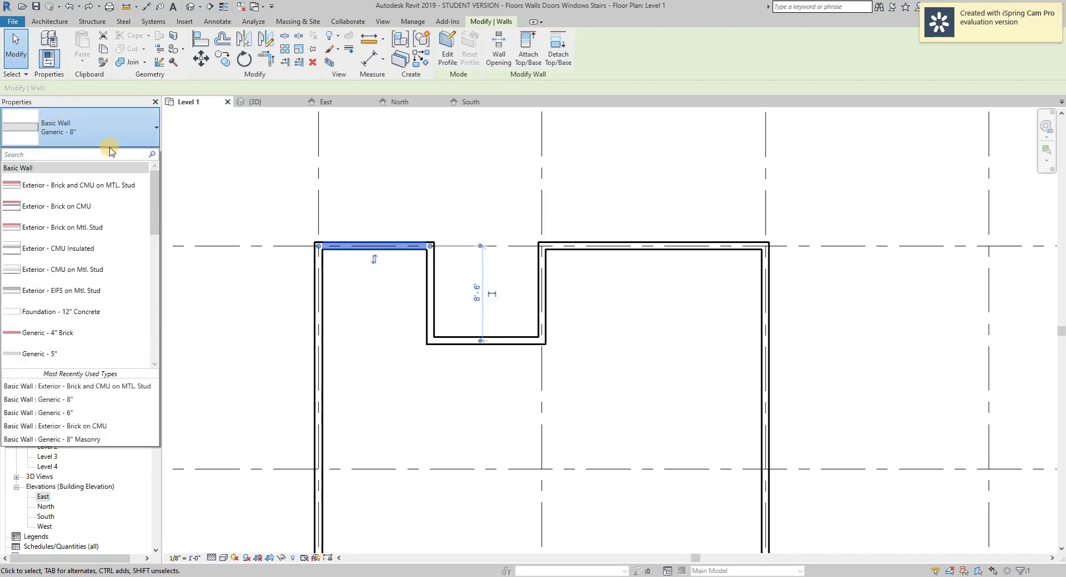
pyautogui.click(138, 137)
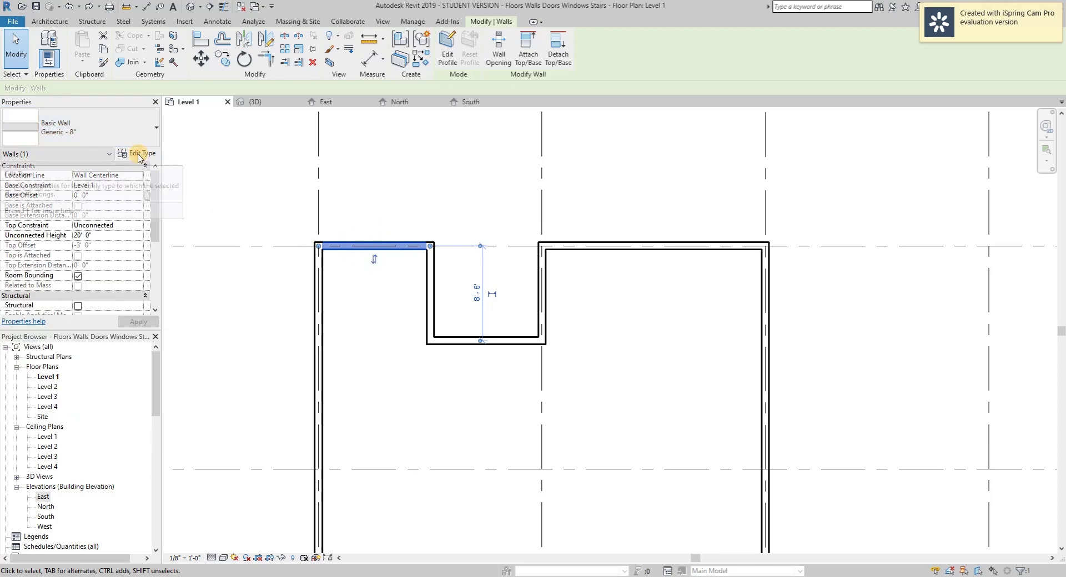
# - Examine the type properties, layer assembly and material choices of the Generic - 8" wall without changing them
pyautogui.click(136, 157)
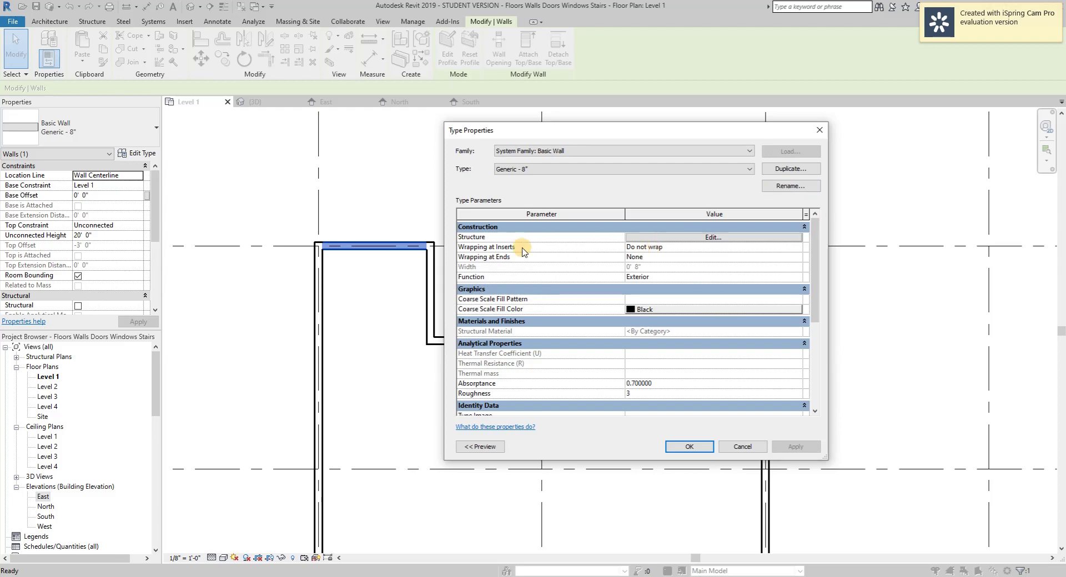
pyautogui.moveTo(817, 268)
pyautogui.mouseDown()
pyautogui.moveTo(822, 366)
pyautogui.moveTo(820, 249)
pyautogui.mouseUp()
pyautogui.click(694, 237)
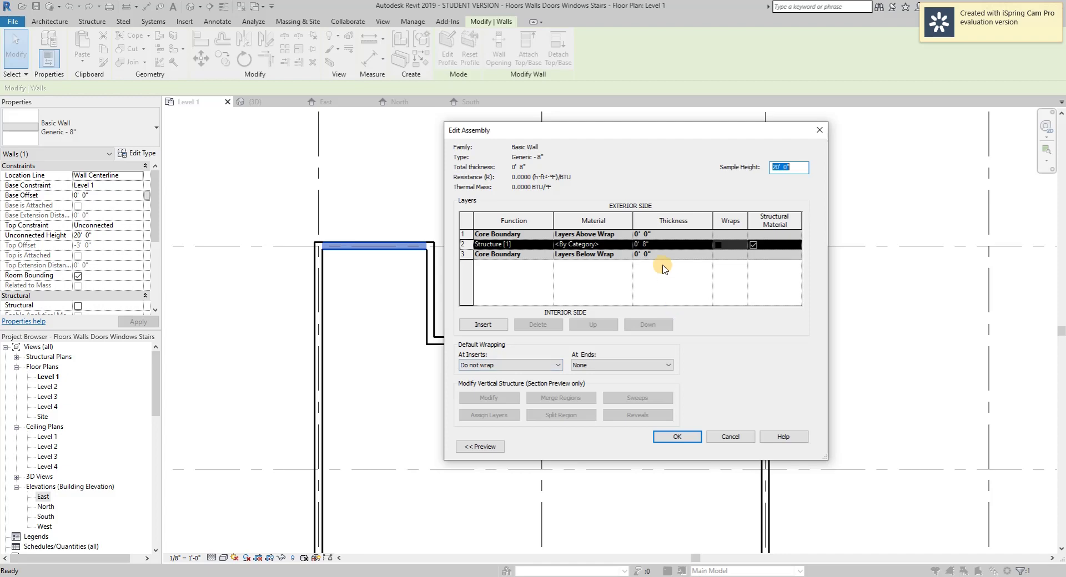
pyautogui.click(627, 248)
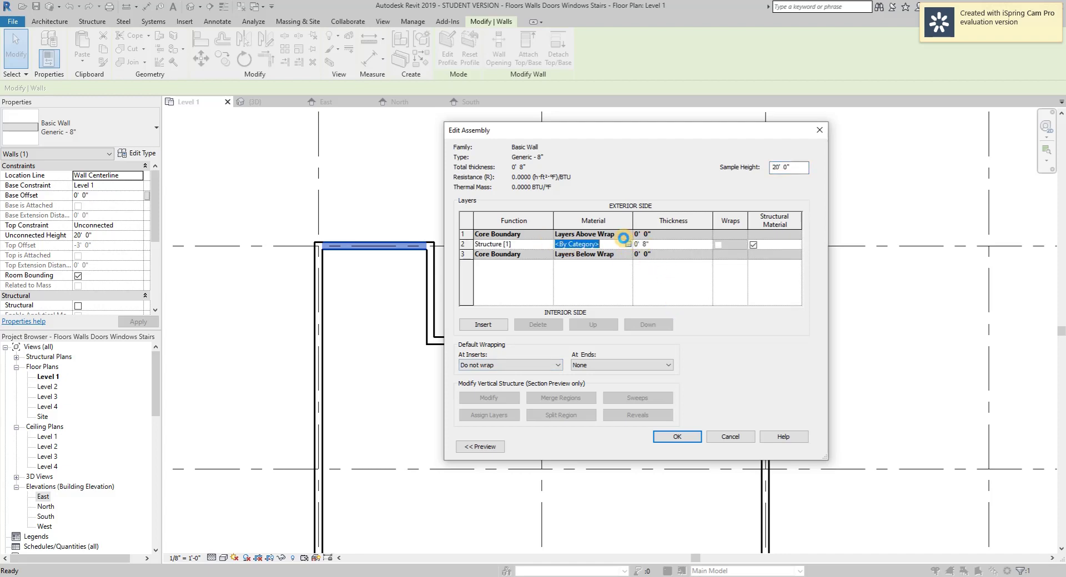
pyautogui.click(627, 243)
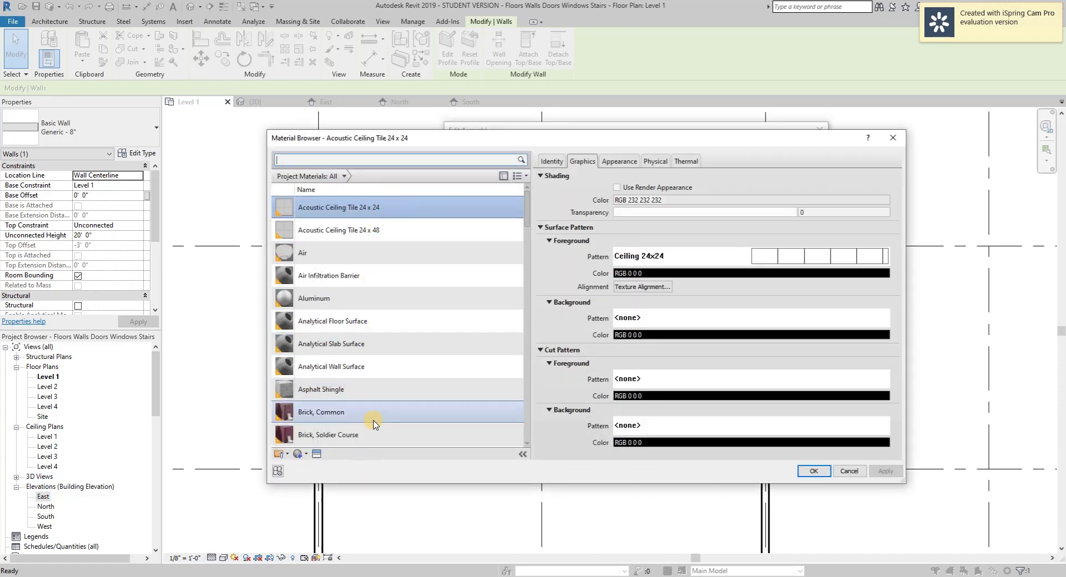
pyautogui.click(849, 472)
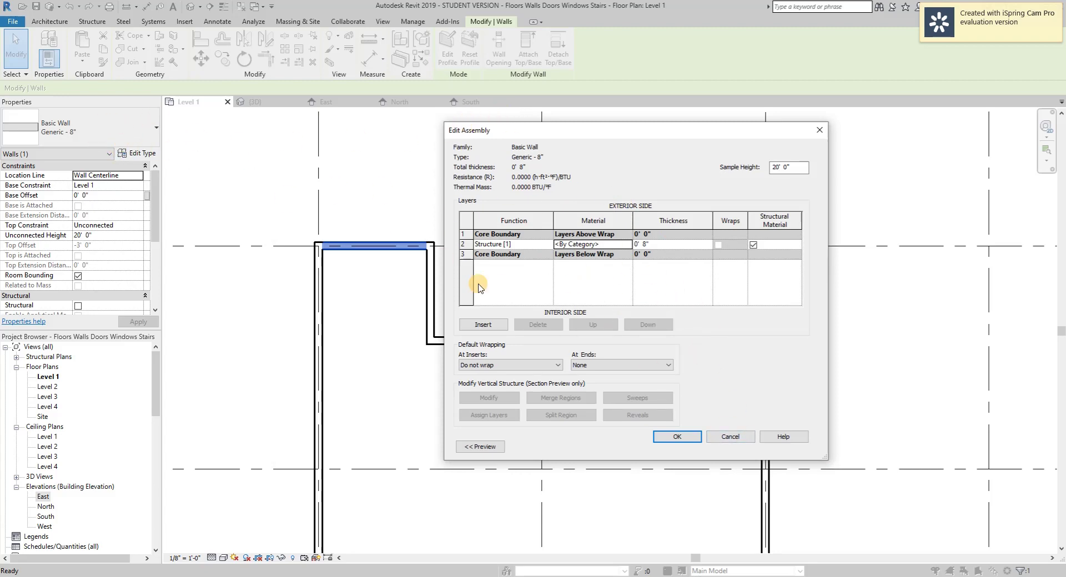
pyautogui.click(729, 438)
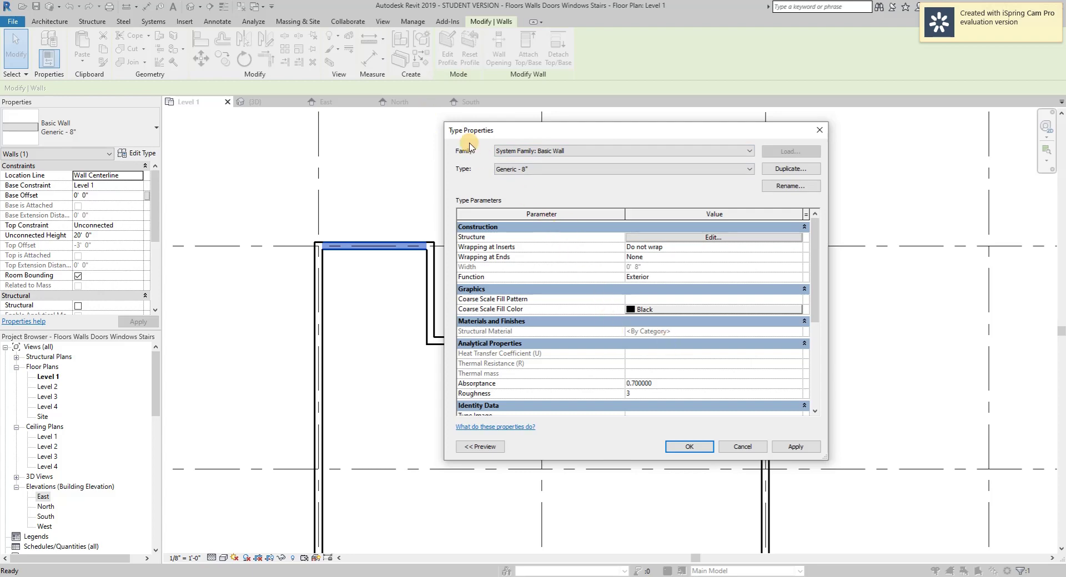
pyautogui.click(743, 447)
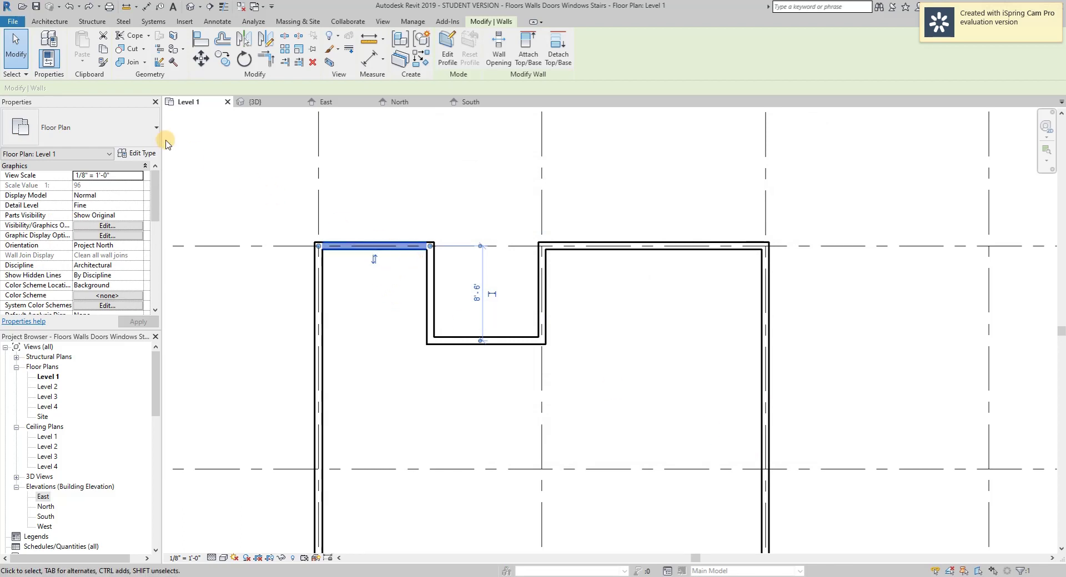
# - Duplicate the type of the short grid A wall beside grid 1 as Generic - 8" Custom
pyautogui.click(395, 246)
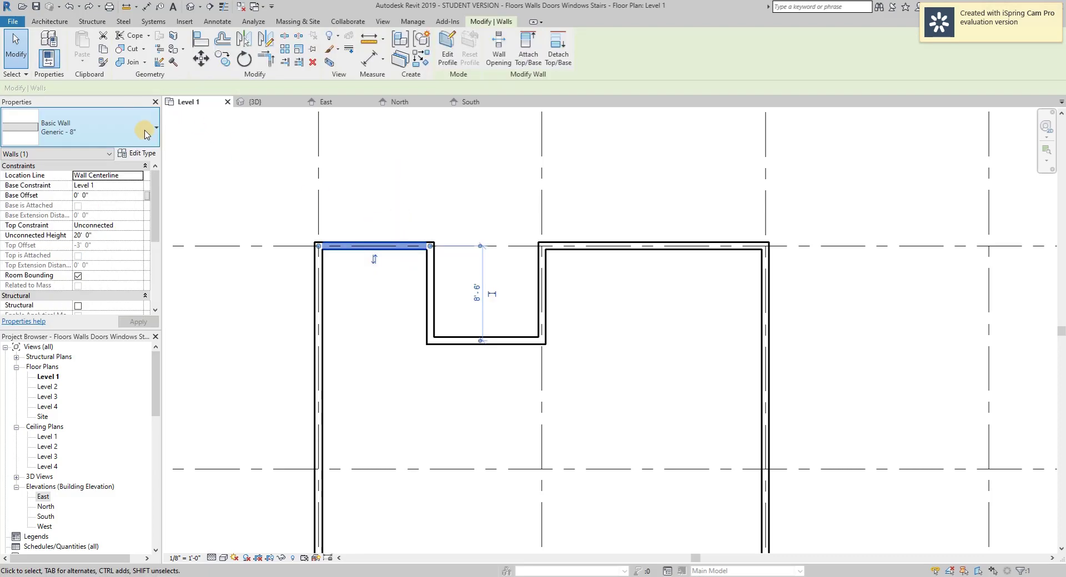
pyautogui.click(148, 154)
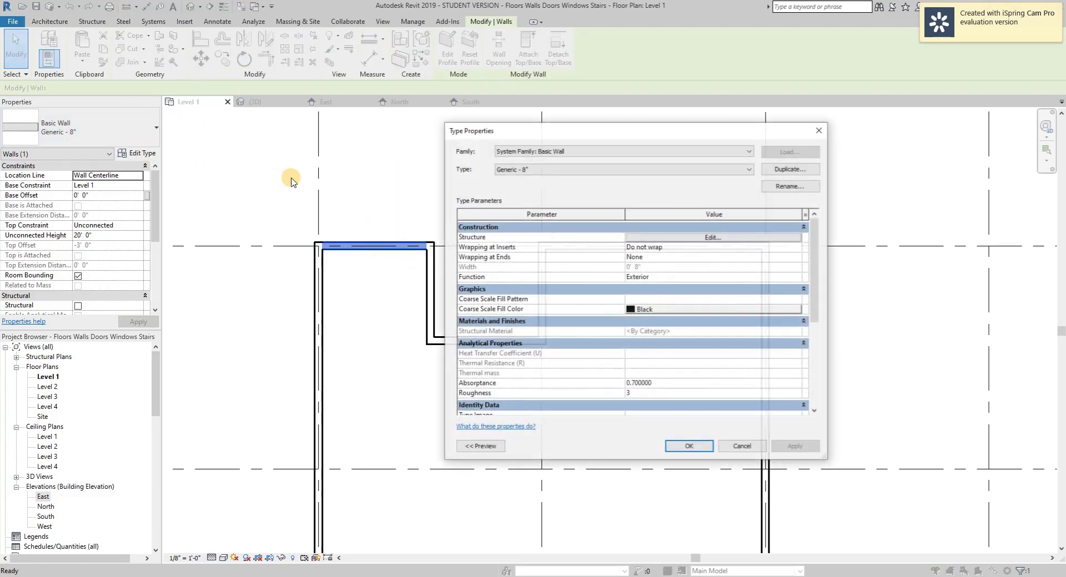
pyautogui.click(791, 170)
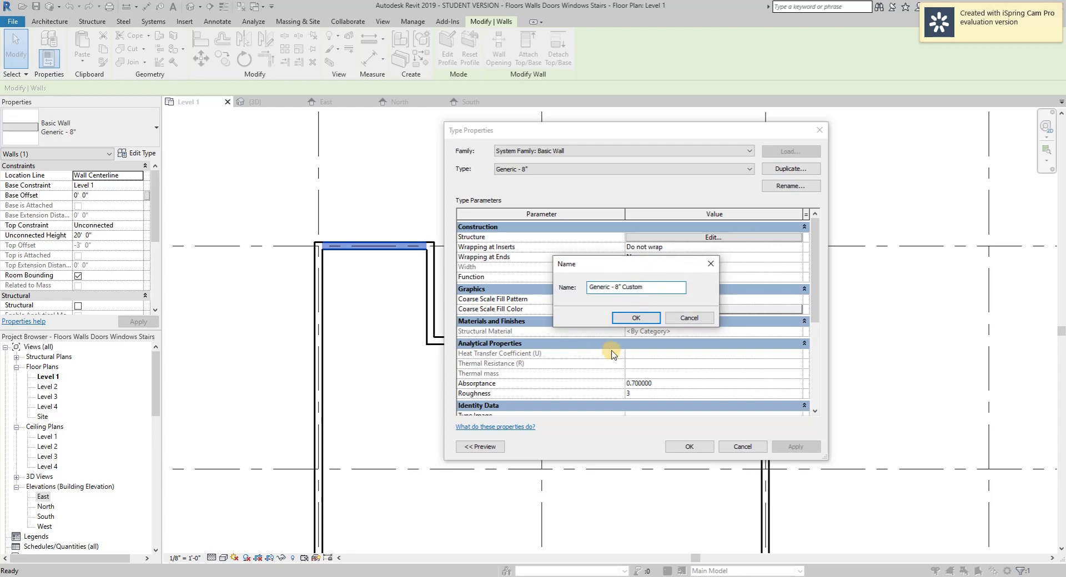
pyautogui.click(633, 318)
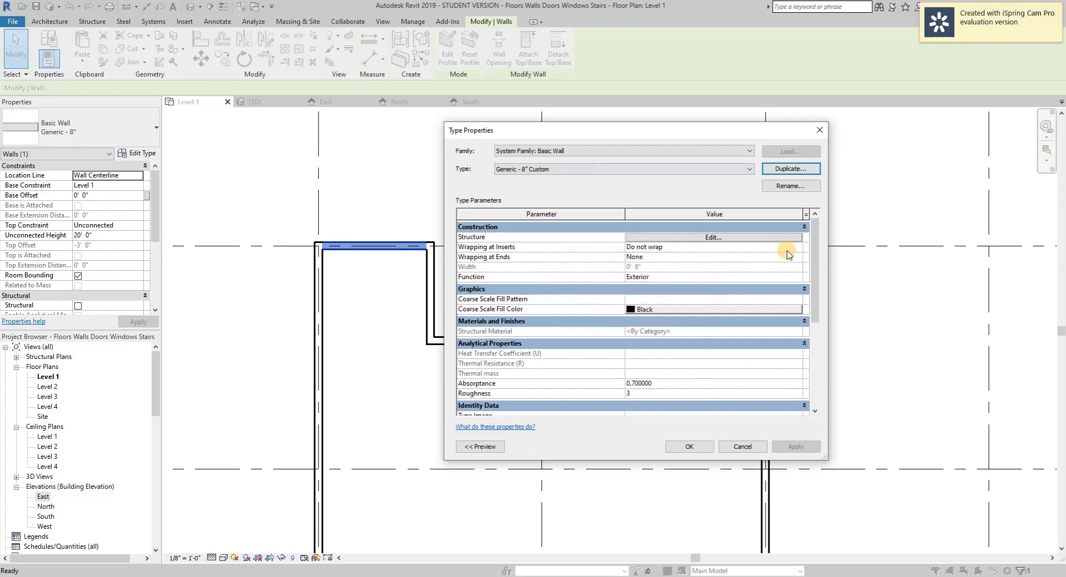
# - Assign the Glass material to the structure layer of the Generic - 8" Custom wall type
pyautogui.click(772, 238)
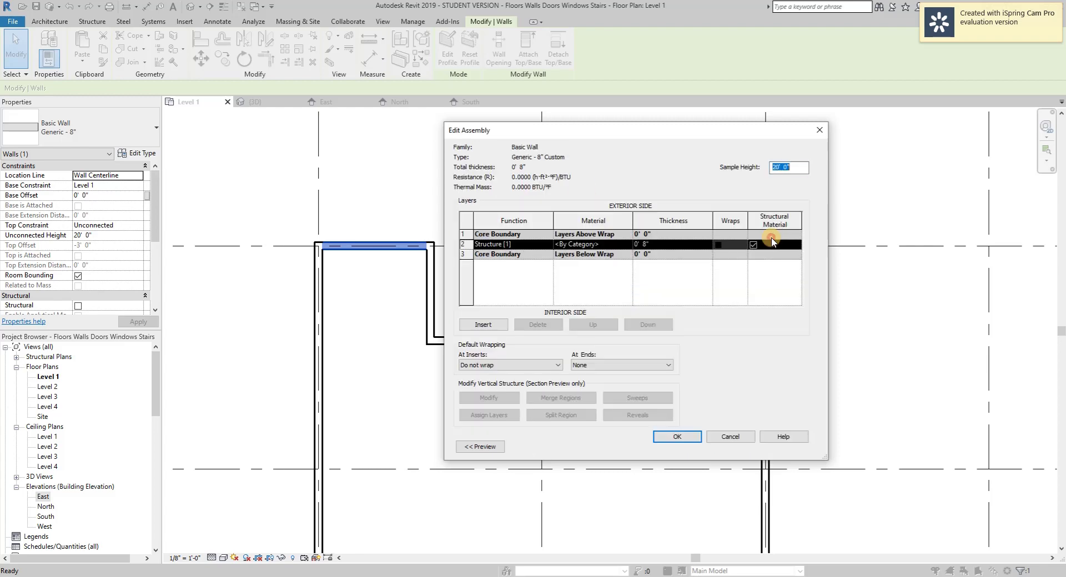
pyautogui.click(630, 248)
pyautogui.click(627, 245)
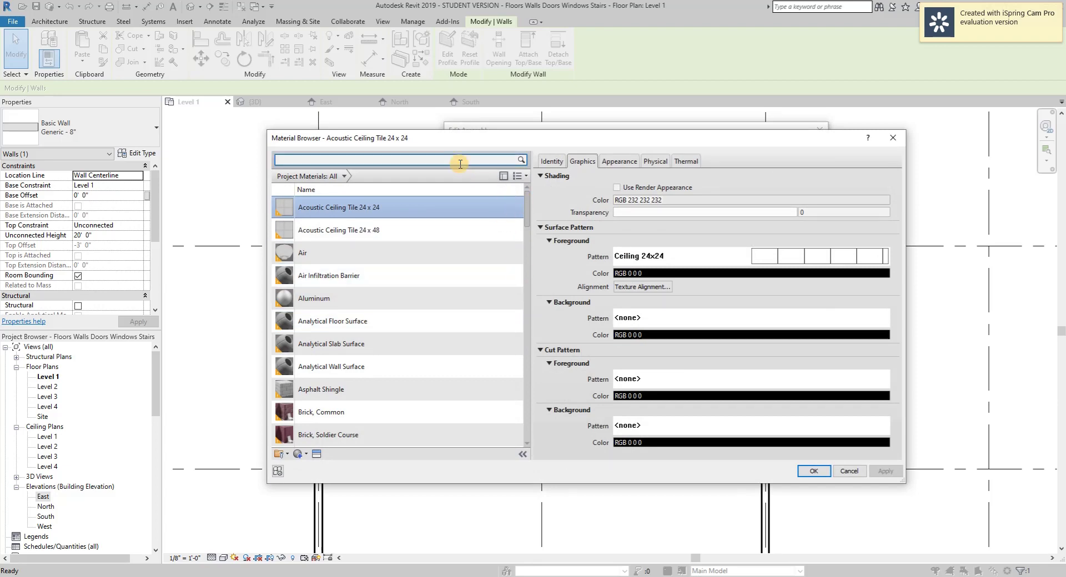
pyautogui.moveTo(528, 203); pyautogui.dragTo(574, 269)
pyautogui.click(438, 159)
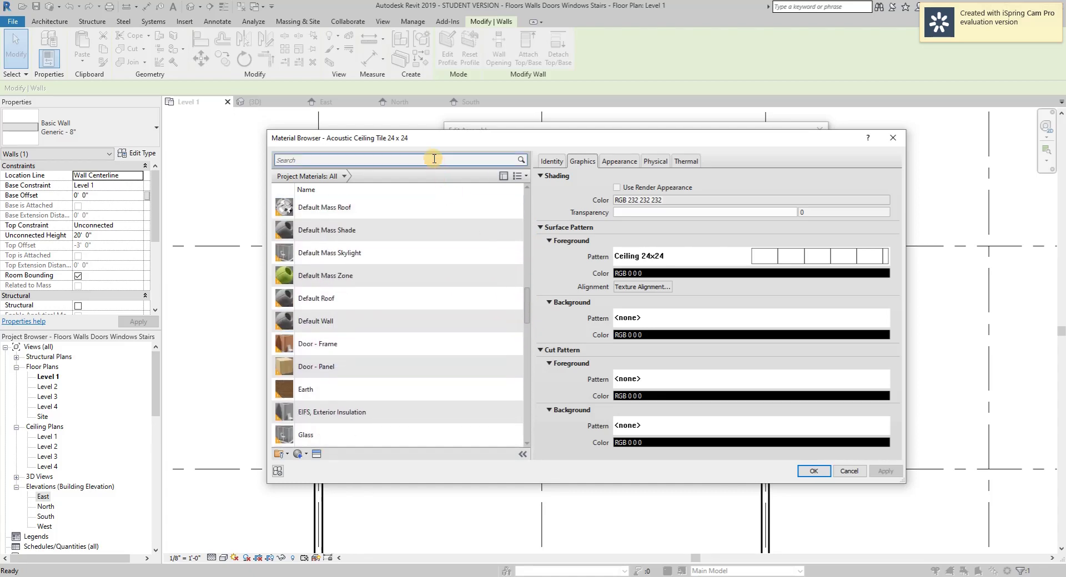
pyautogui.write('glass')
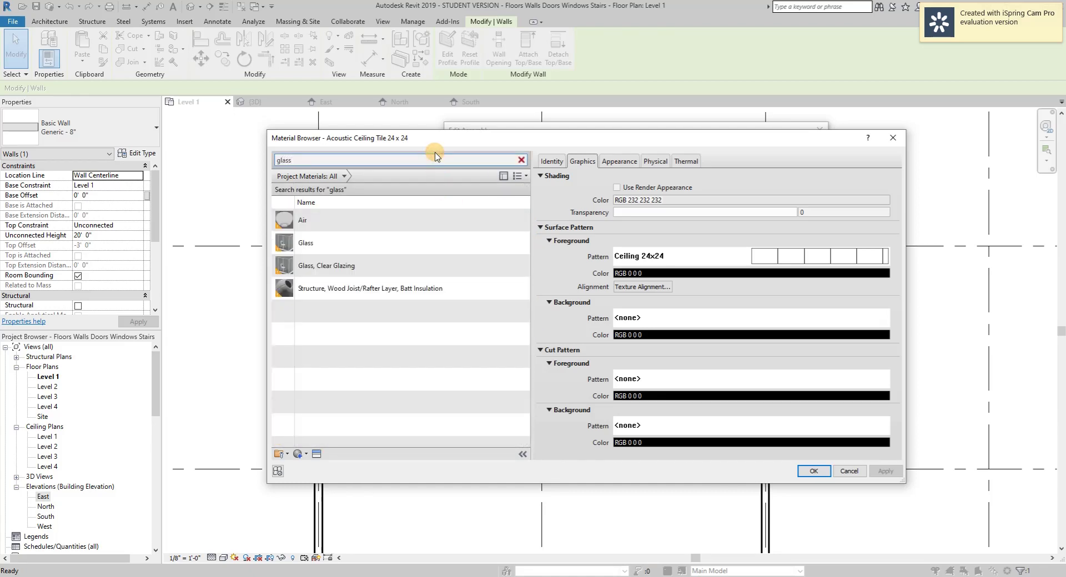
pyautogui.click(376, 246)
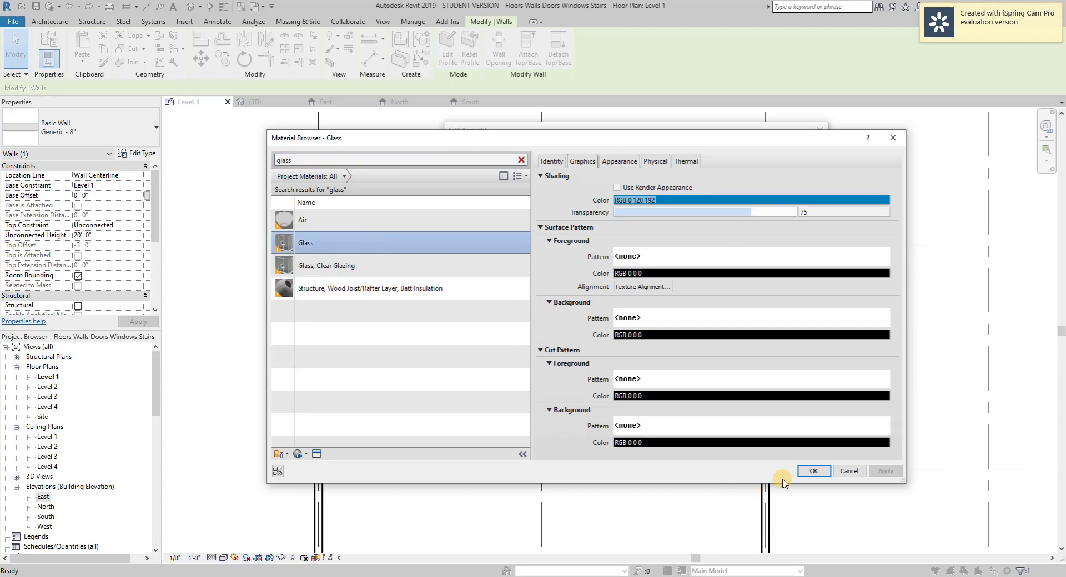
pyautogui.click(813, 472)
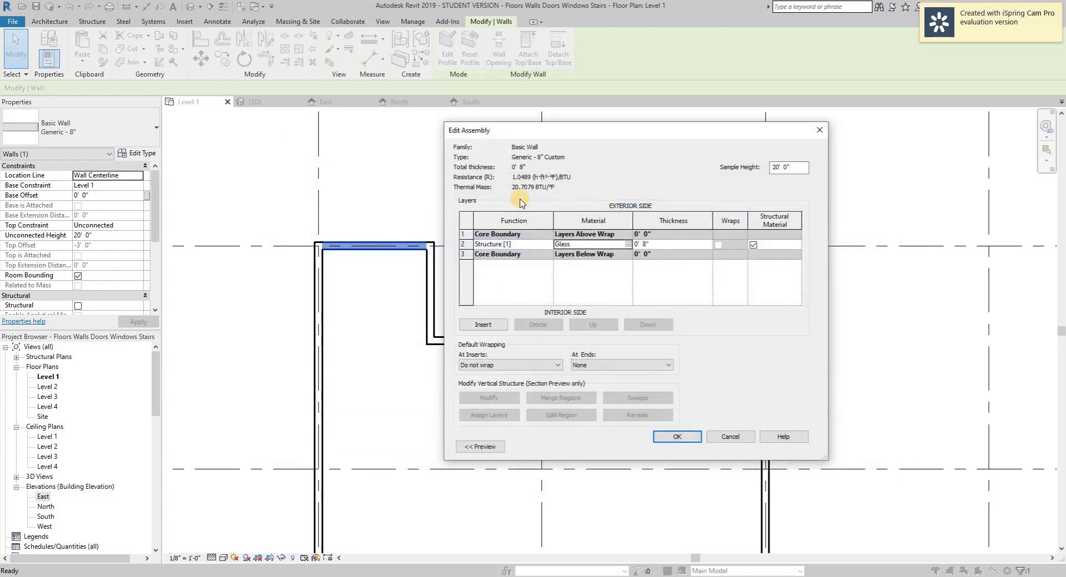
pyautogui.click(684, 441)
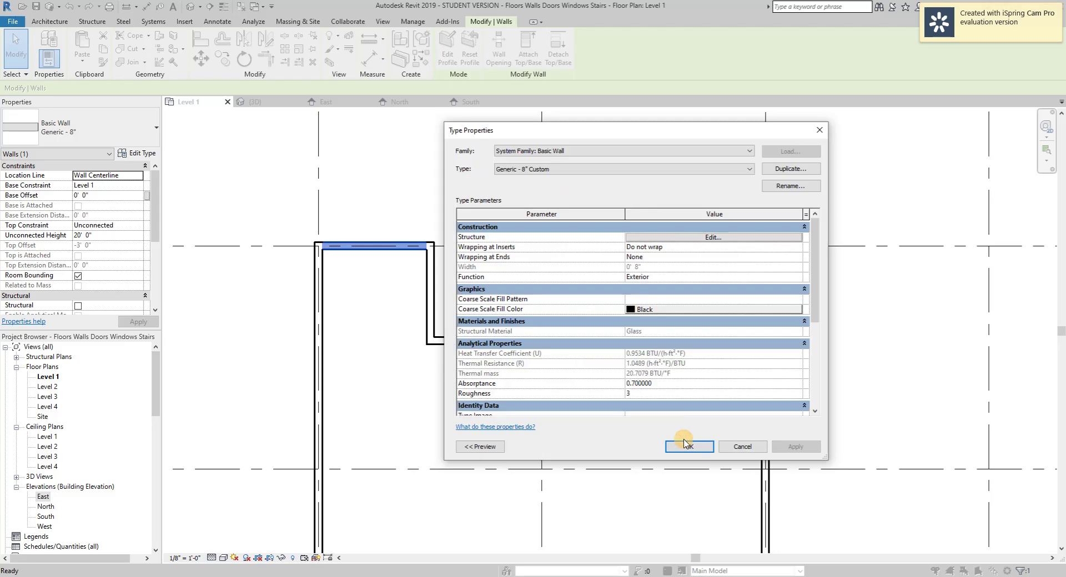
# - Set the structure layer's thickness to 1' 0" in the Generic - 8" Custom type and apply the type changes
pyautogui.click(675, 238)
pyautogui.click(709, 249)
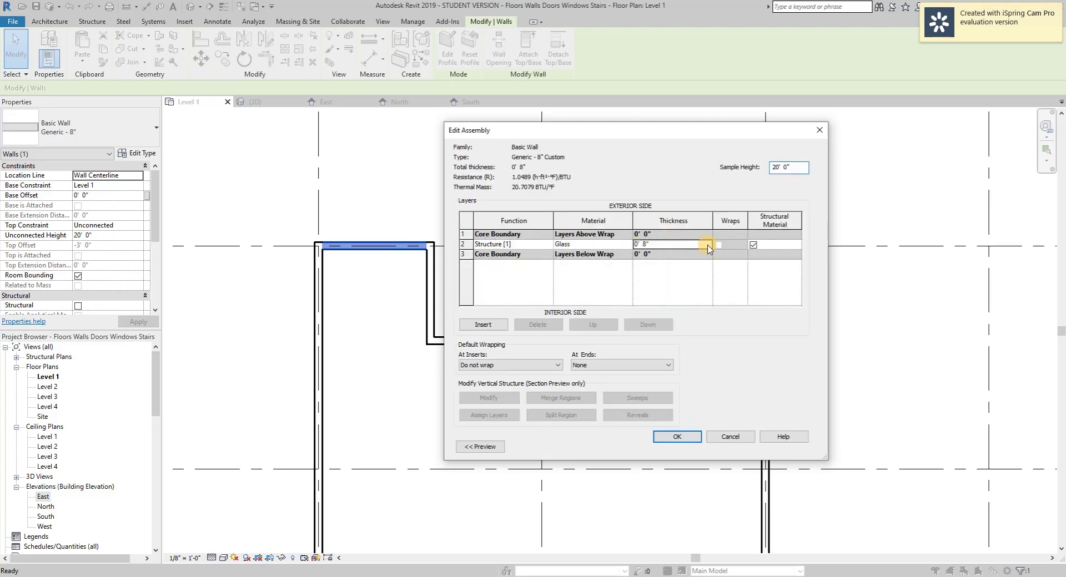
pyautogui.click(671, 438)
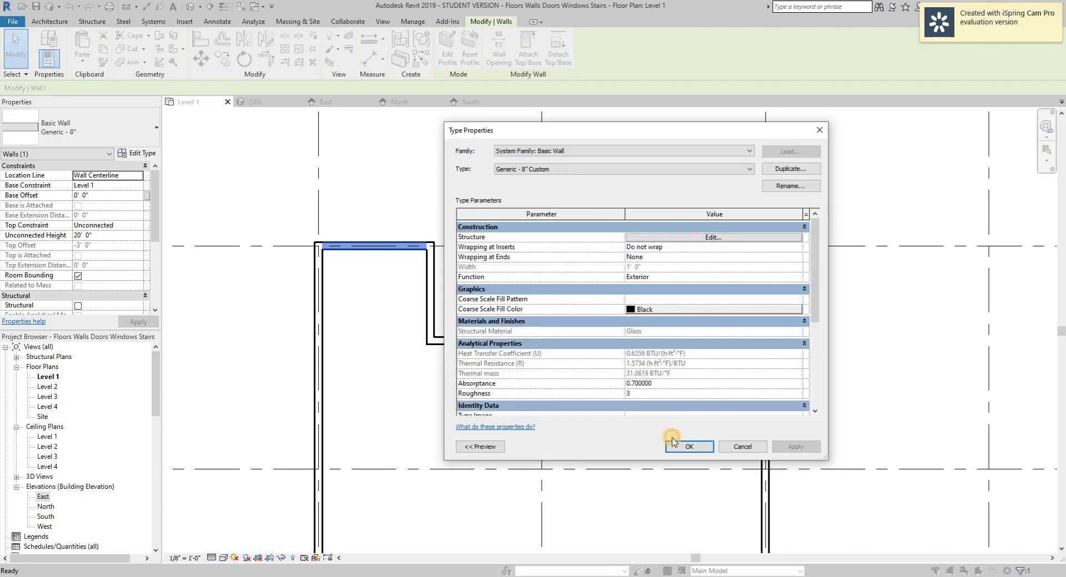
pyautogui.click(709, 450)
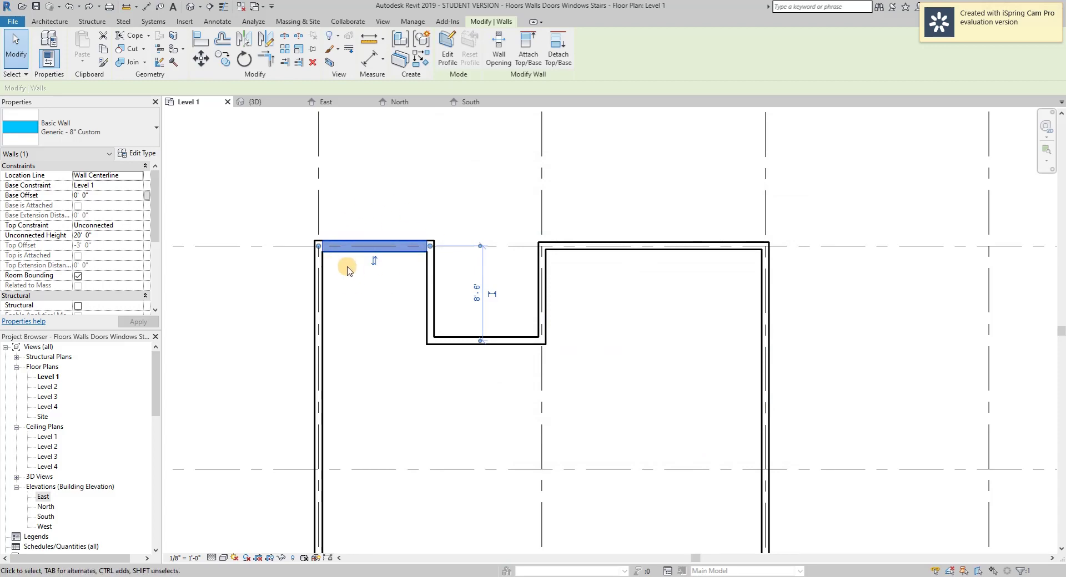
# - Inspect the type of the adjoining notch wall for comparison with the customized wall, and clear the selection
pyautogui.click(372, 169)
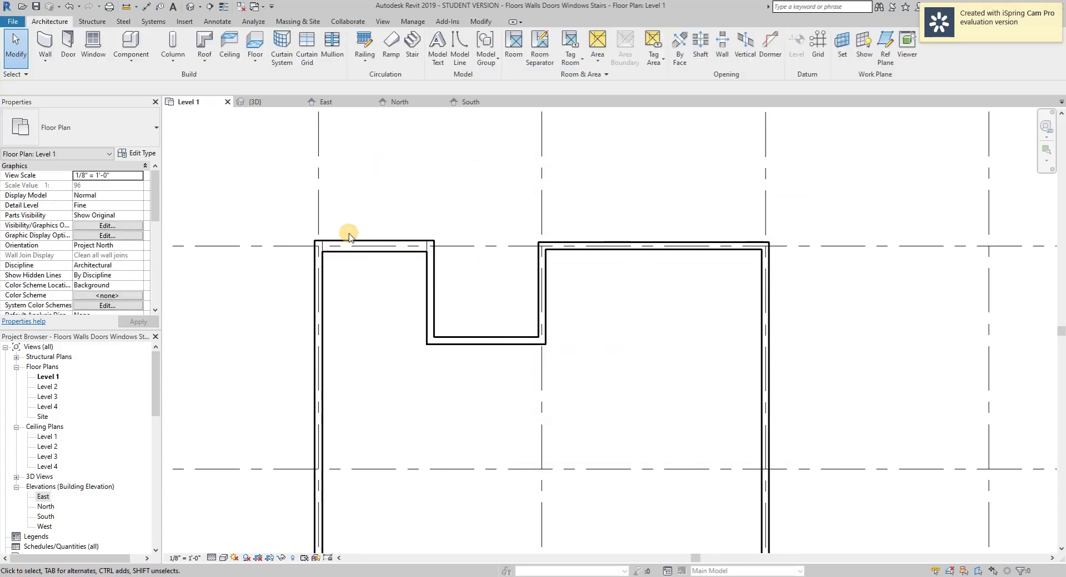
pyautogui.click(430, 282)
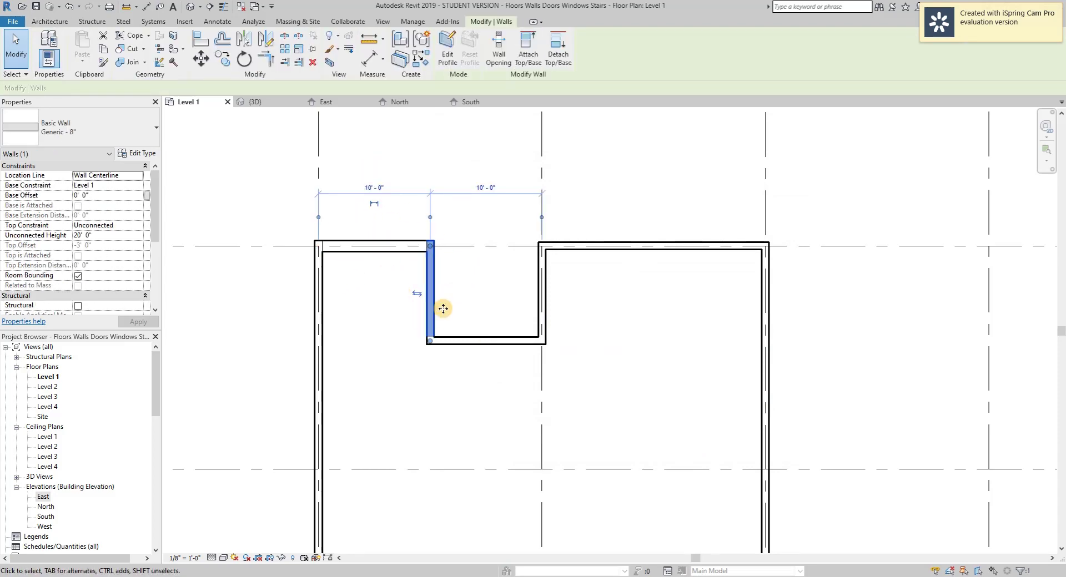
pyautogui.click(435, 210)
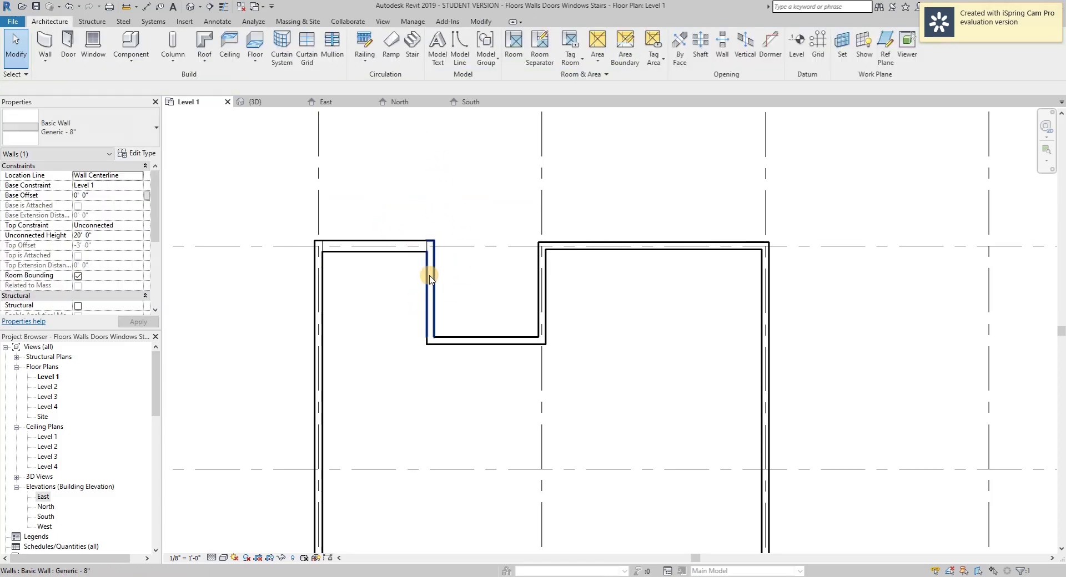
# - Change the whole connected chain of exterior walls to the Generic - 8" Custom type and clear the selection
pyautogui.press('Tab')
pyautogui.click(429, 278)
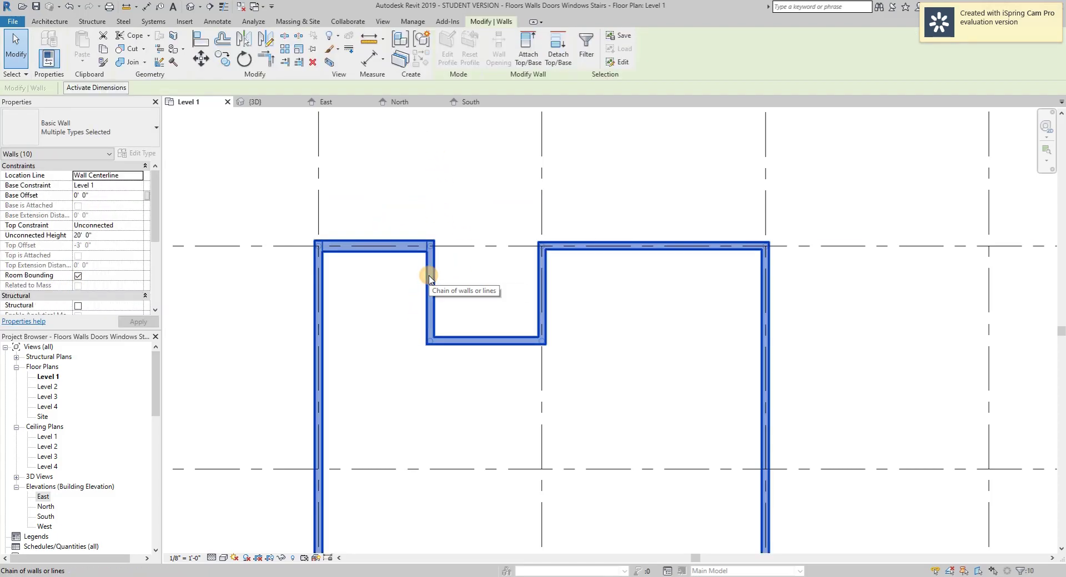
pyautogui.click(151, 136)
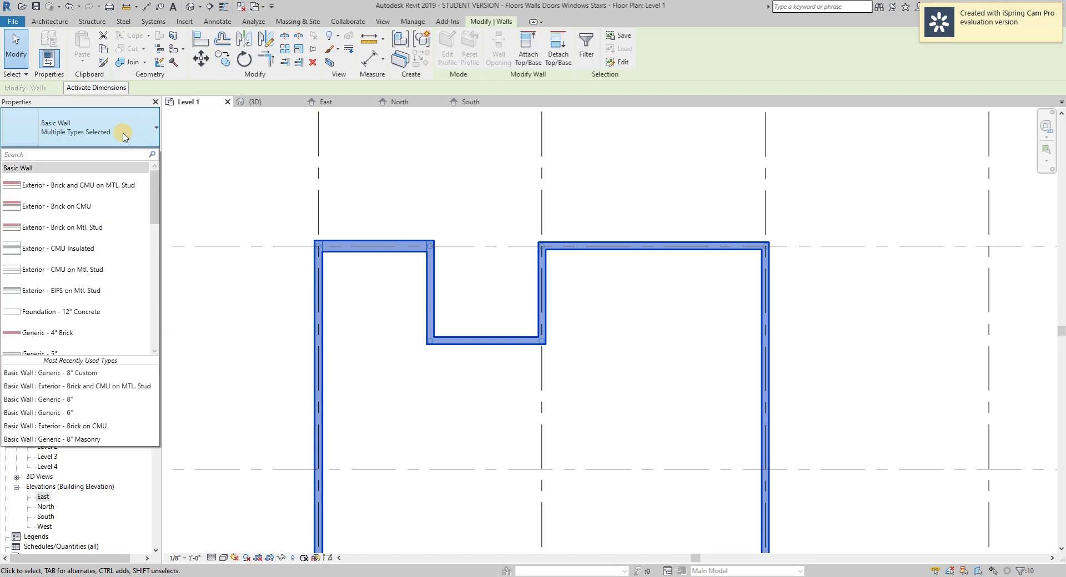
pyautogui.scroll(-3, 149, 261)
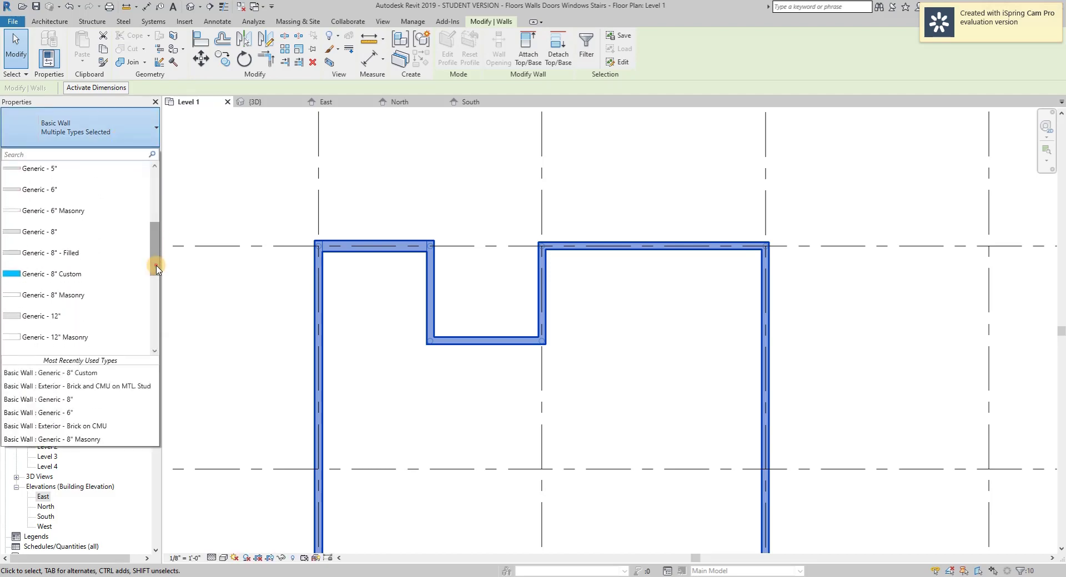
pyautogui.click(133, 264)
pyautogui.click(466, 183)
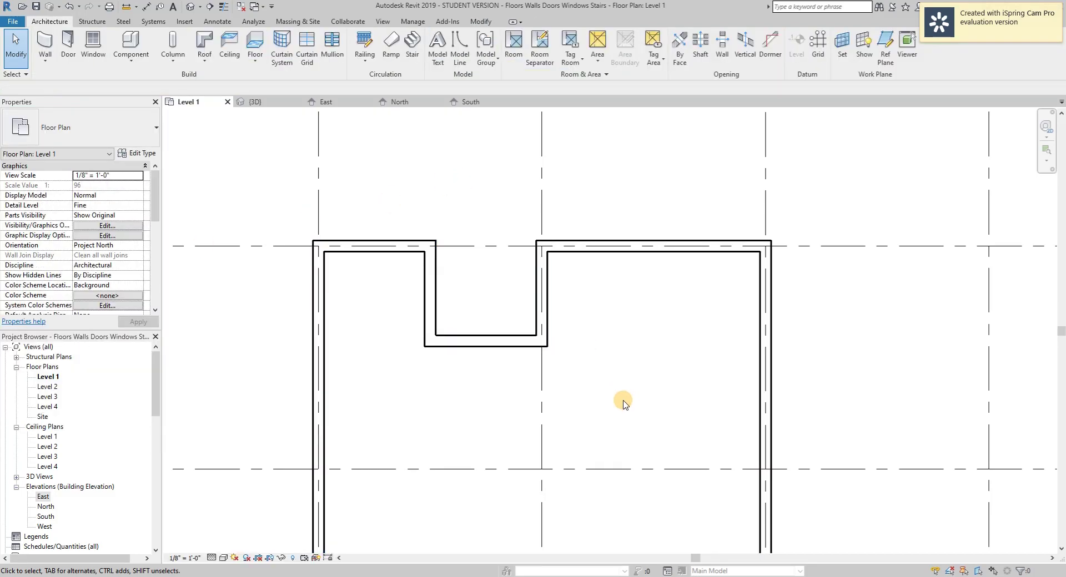
pyautogui.scroll(1, 769, 246)
pyautogui.scroll(1, 776, 247)
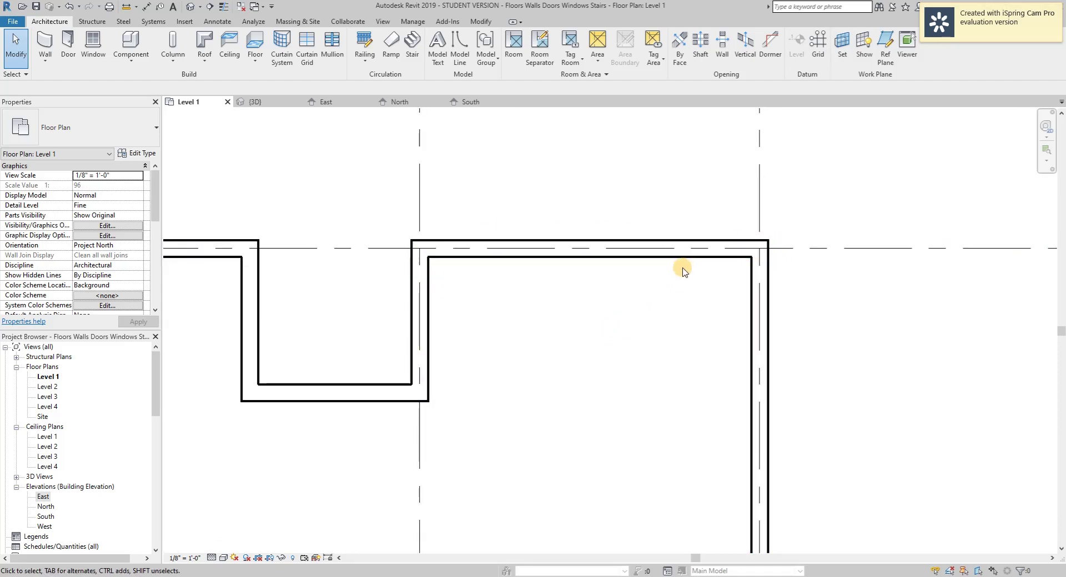
pyautogui.scroll(-3, 521, 372)
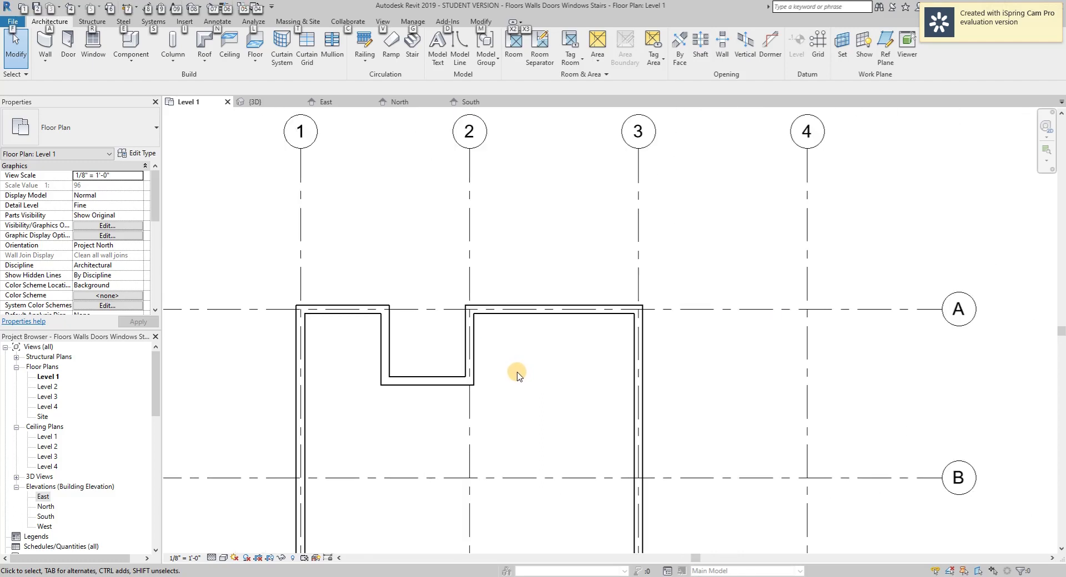
pyautogui.scroll(1, 503, 417)
pyautogui.scroll(-2, 498, 420)
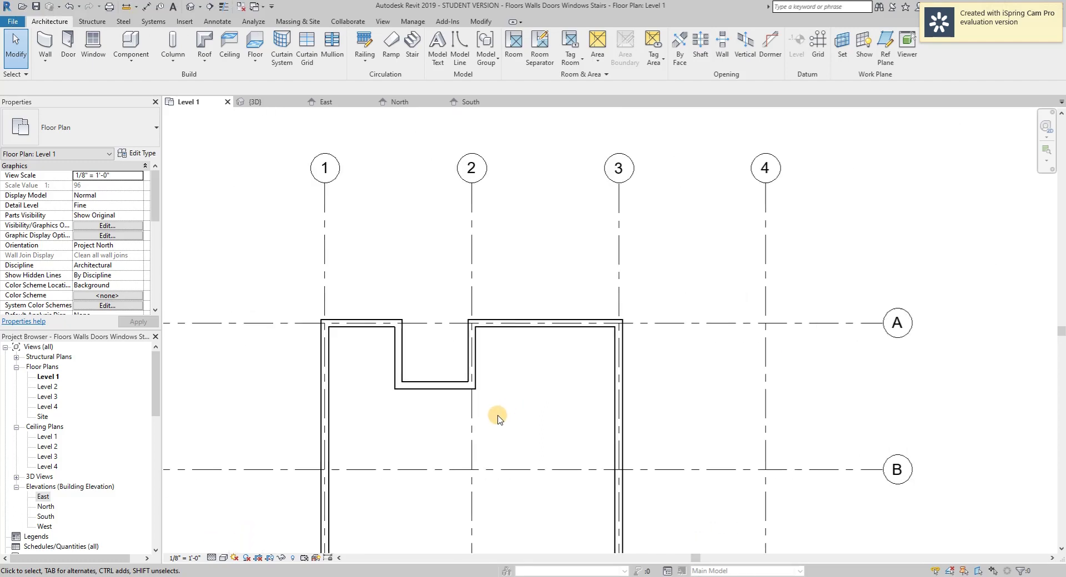
pyautogui.click(148, 146)
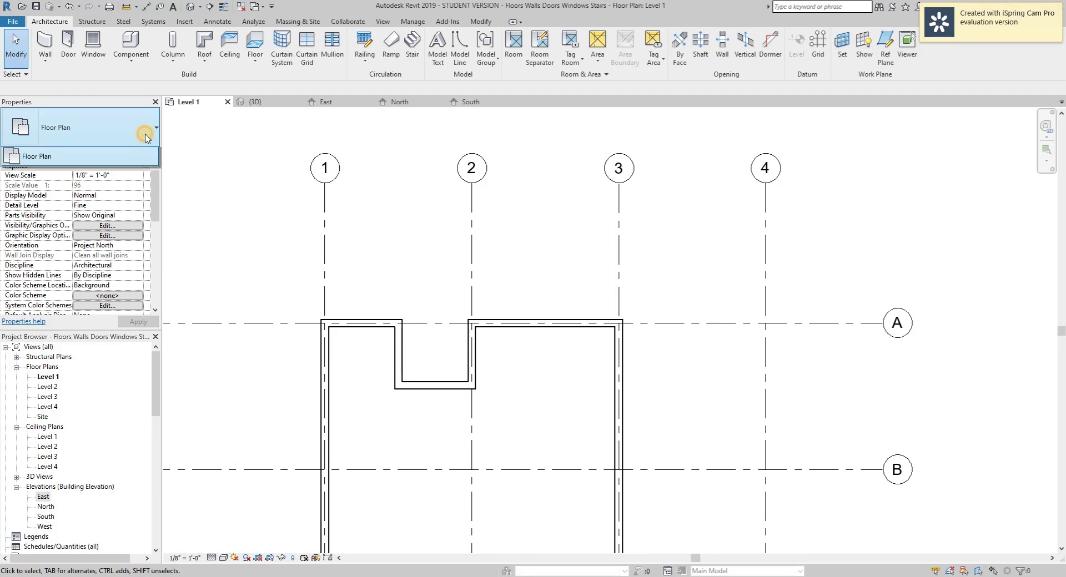
# - Change the short grid A wall beside grid 1 to the Exterior - Brick and CMU on MTL. Stud type
pyautogui.moveTo(410, 457); pyautogui.dragTo(405, 261, button='middle')
pyautogui.scroll(2, 373, 151)
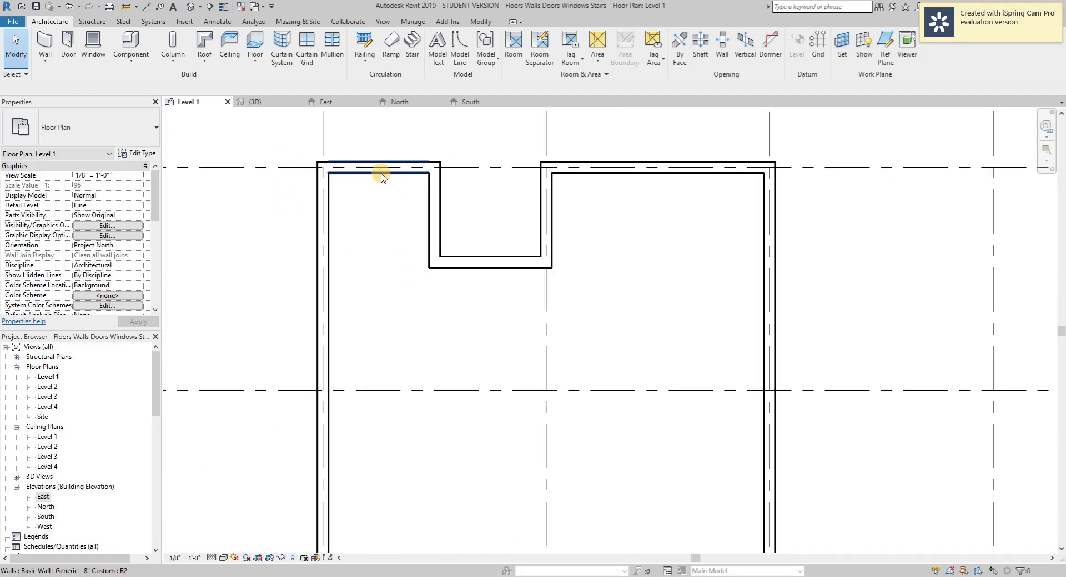
pyautogui.click(379, 169)
pyautogui.click(148, 128)
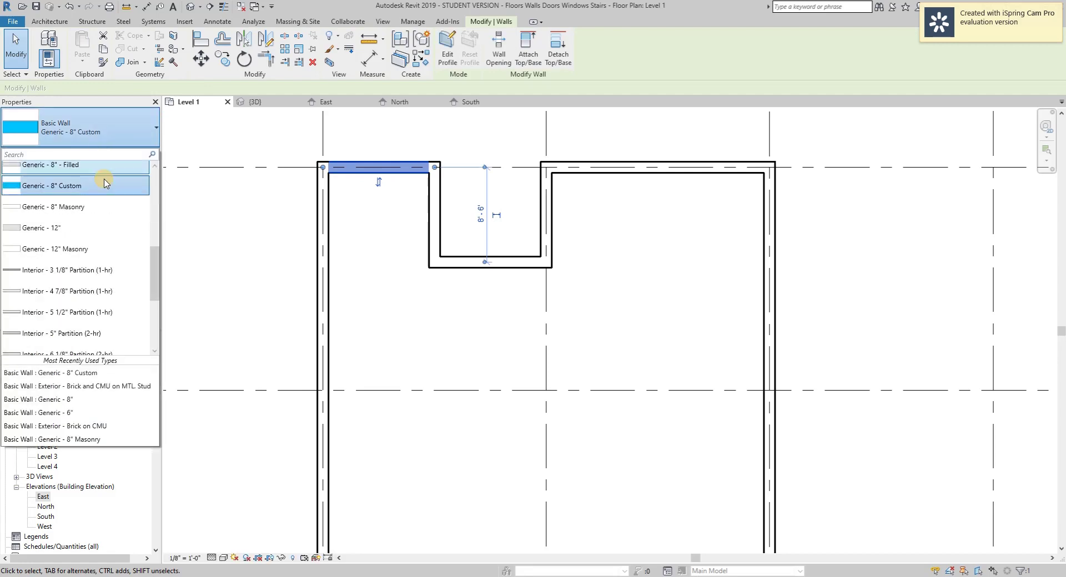
pyautogui.moveTo(150, 280); pyautogui.dragTo(151, 184)
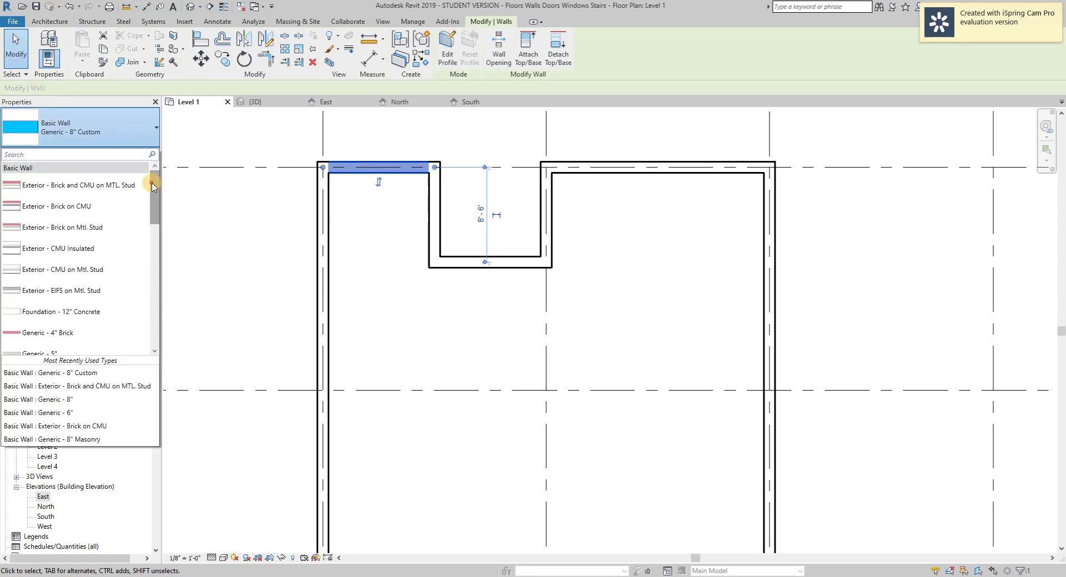
pyautogui.click(75, 185)
pyautogui.scroll(1, 407, 141)
pyautogui.scroll(3, 407, 141)
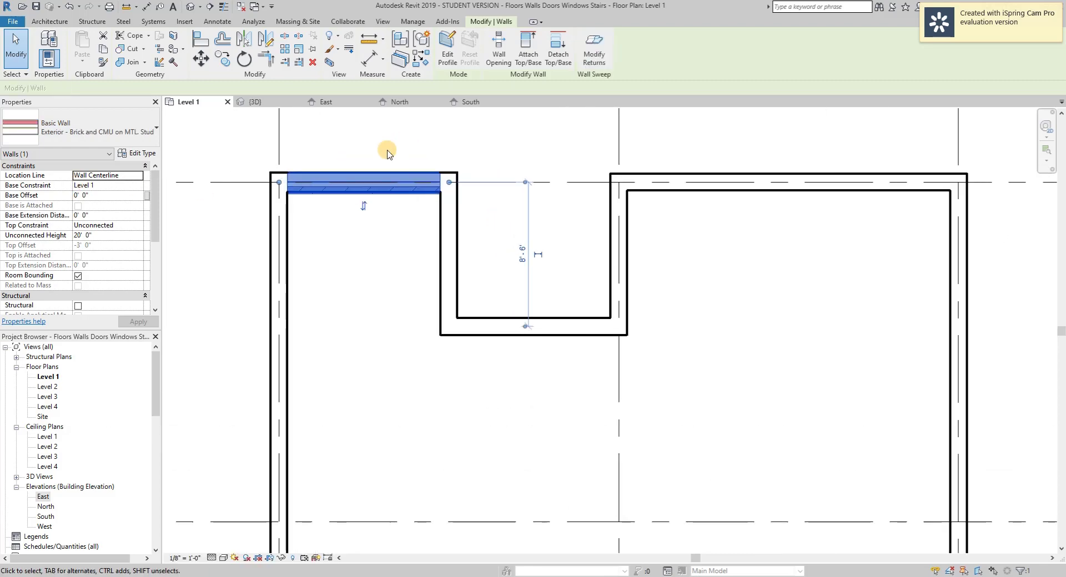
pyautogui.click(384, 274)
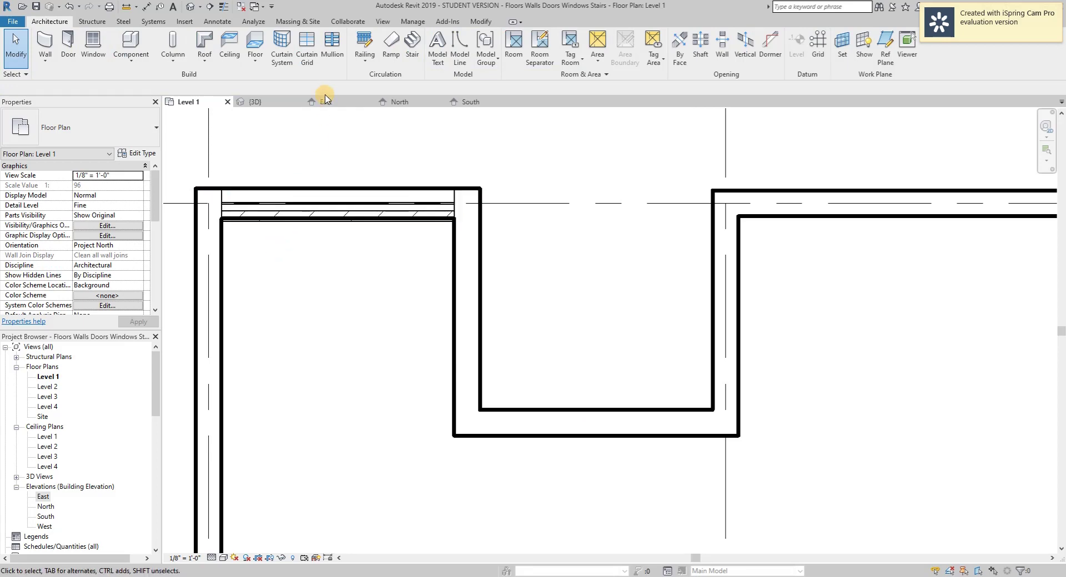
# - Check the short brick wall in the North elevation, and flip its orientation in the Level 1 plan so the brick faces outward
pyautogui.doubleClick(45, 507)
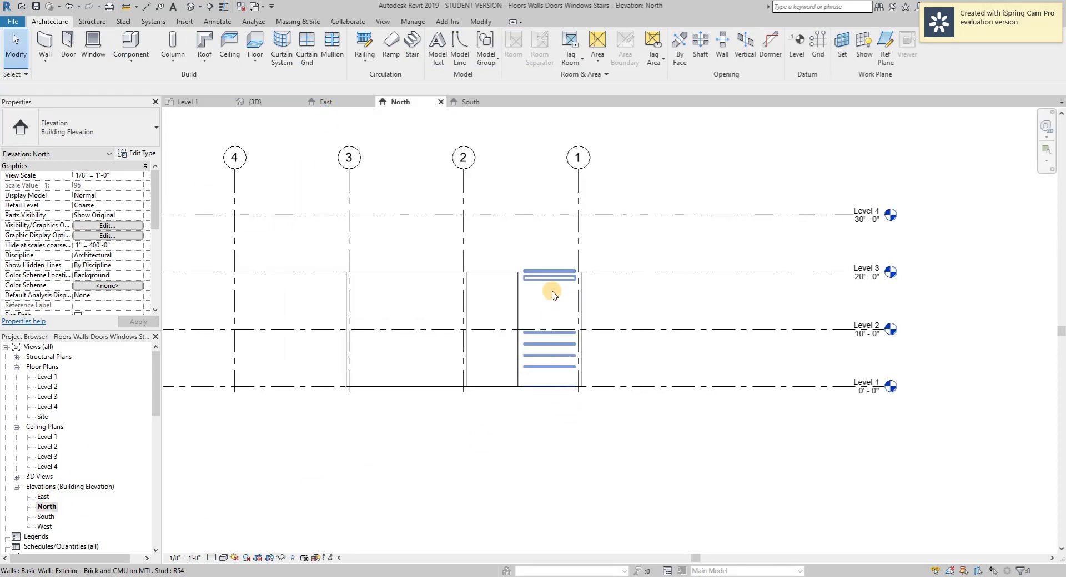
pyautogui.scroll(3, 553, 294)
pyautogui.click(550, 259)
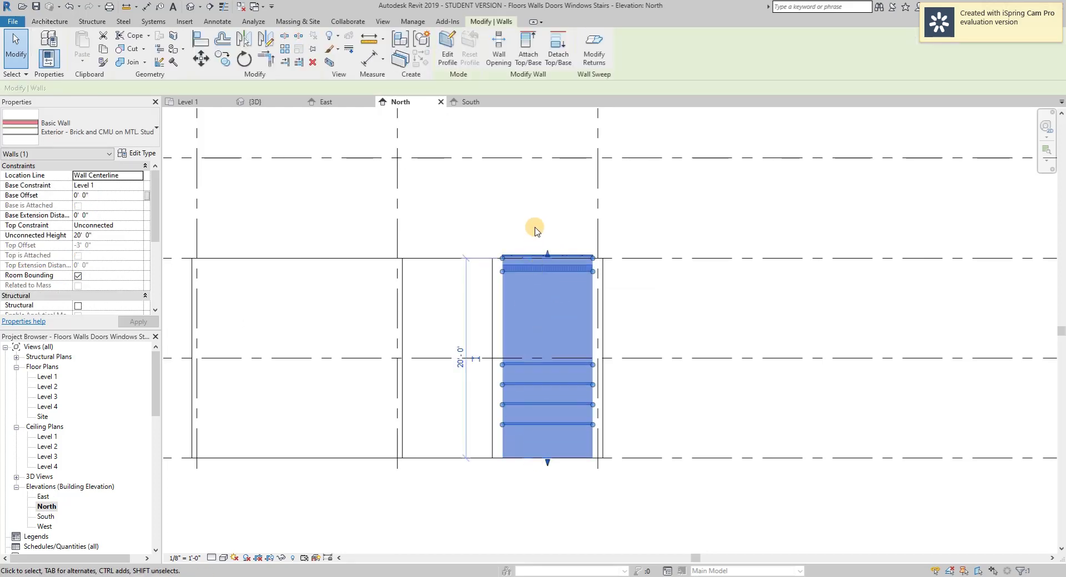
pyautogui.scroll(3, 572, 369)
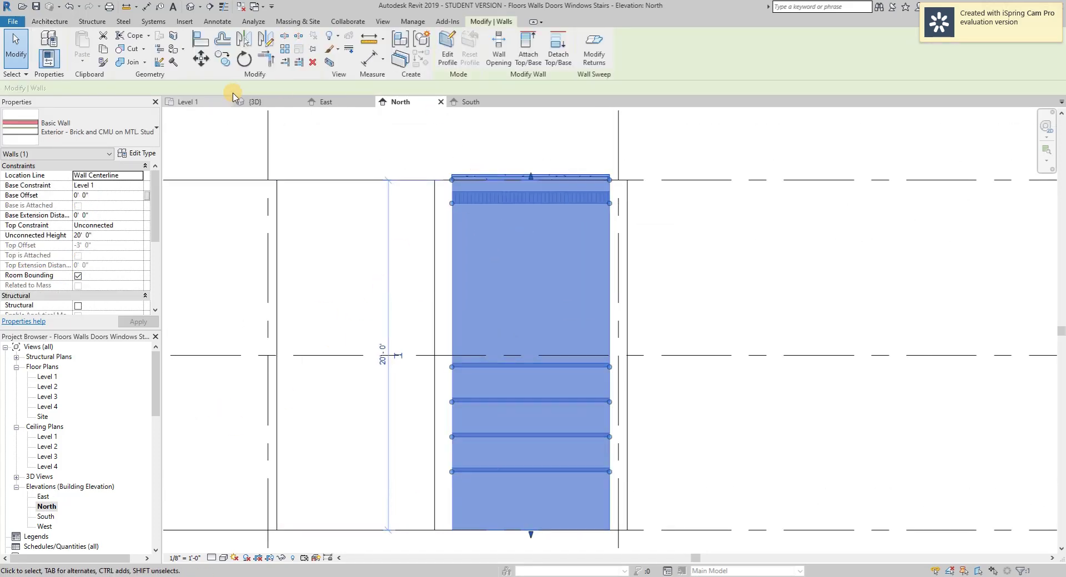
pyautogui.click(210, 102)
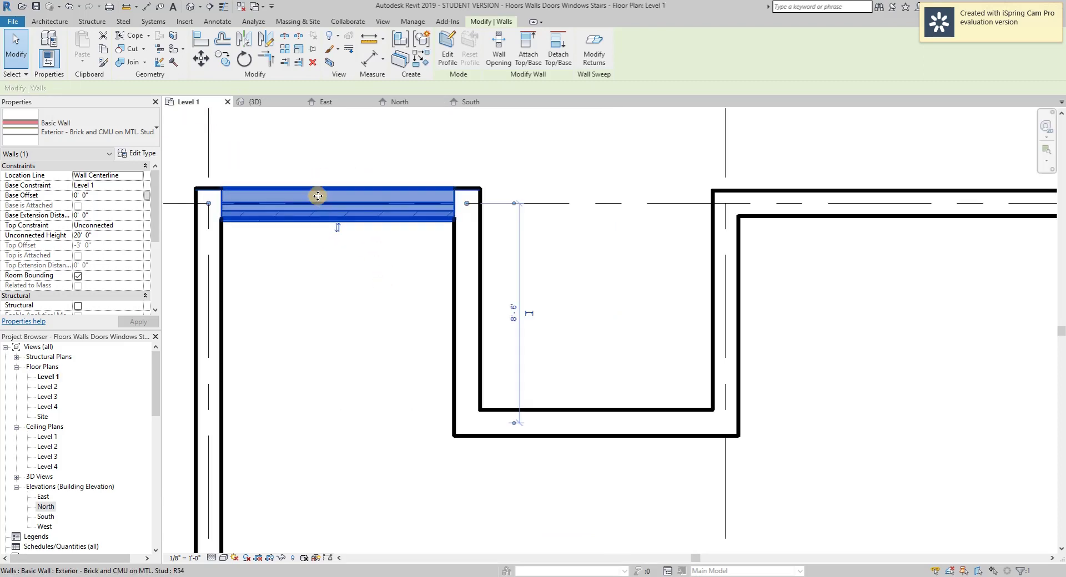
pyautogui.click(338, 227)
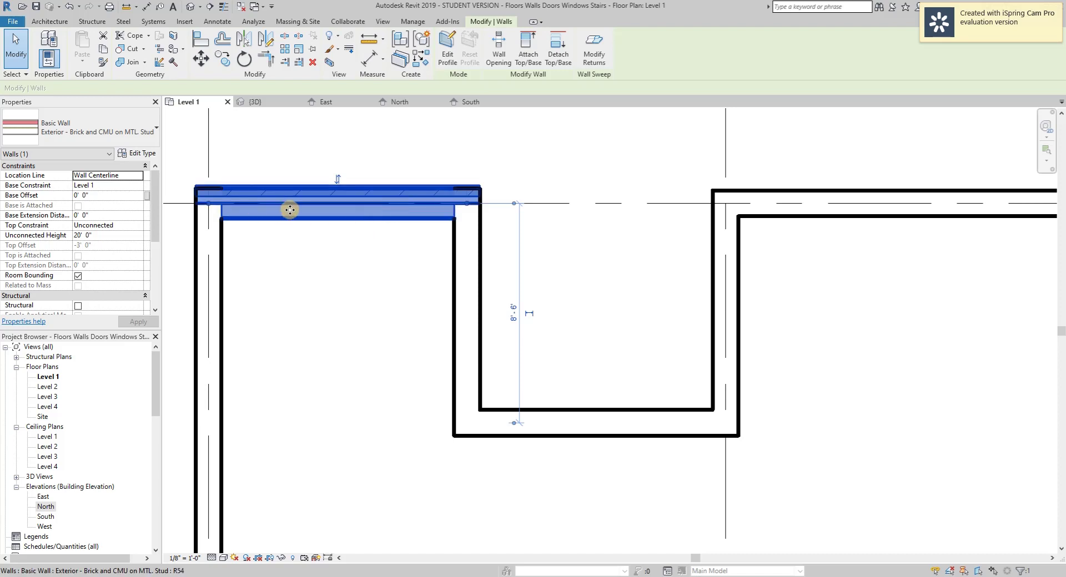
# - Try flipping the short brick wall both ways with its location line at Finish Face: Exterior, and restore Wall Centerline
pyautogui.click(140, 177)
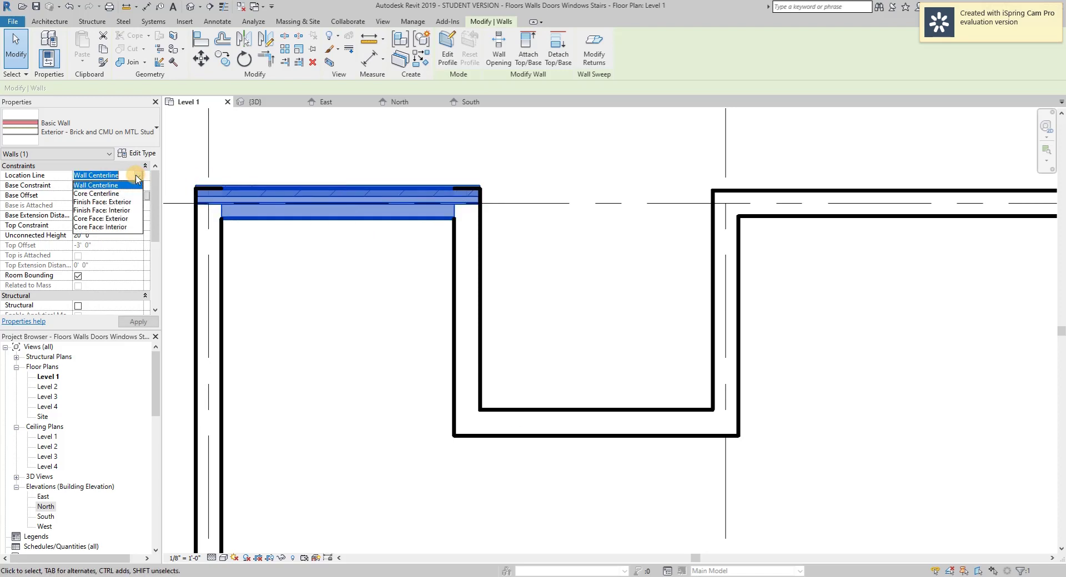
pyautogui.click(112, 203)
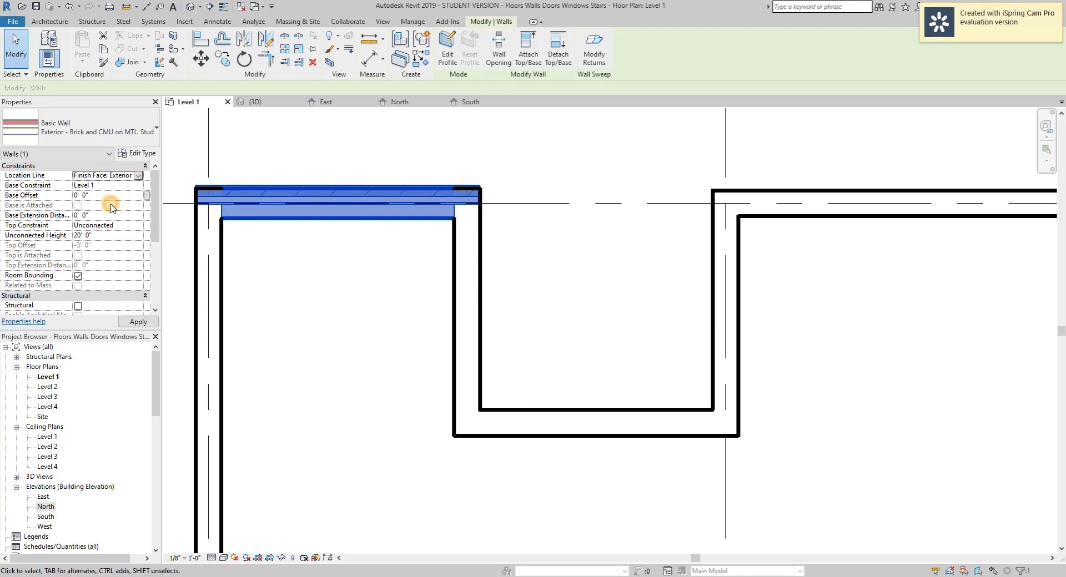
pyautogui.click(338, 178)
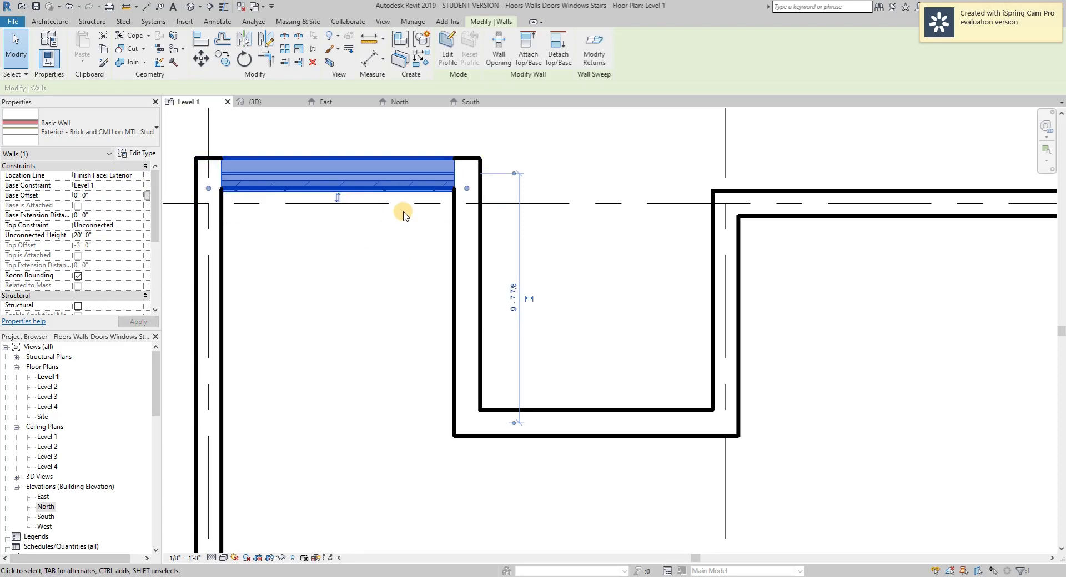
pyautogui.click(336, 199)
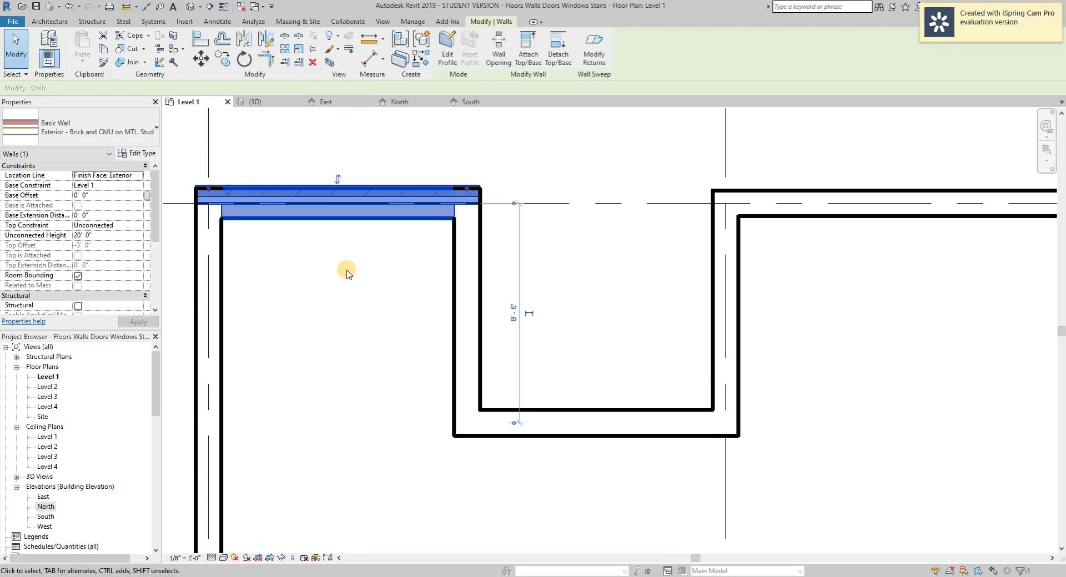
pyautogui.click(139, 177)
pyautogui.click(94, 185)
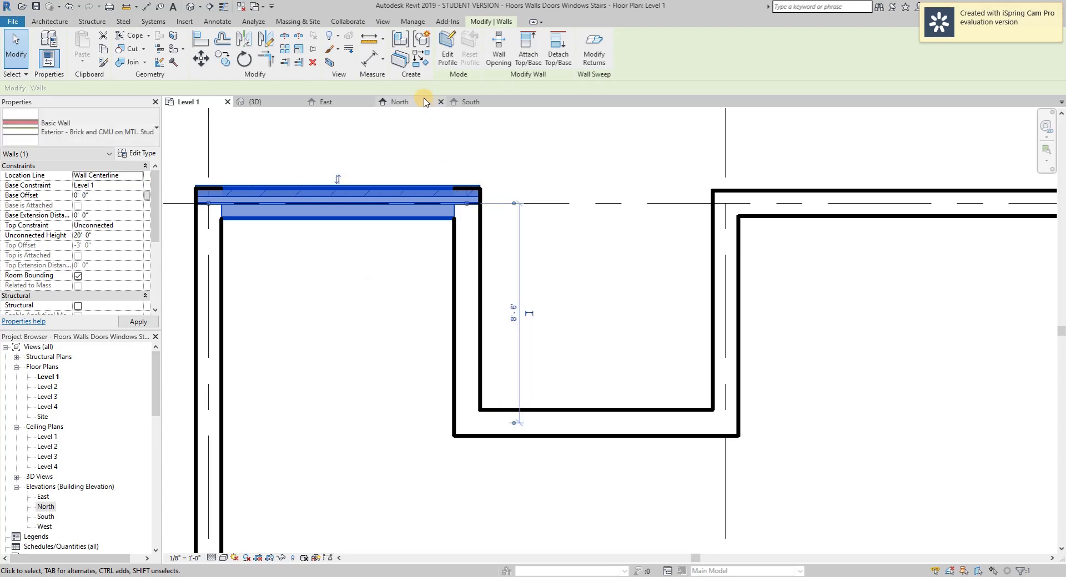
# - Inspect the flipped wall's brick face in the North elevation and return to the Level 1 plan
pyautogui.click(414, 102)
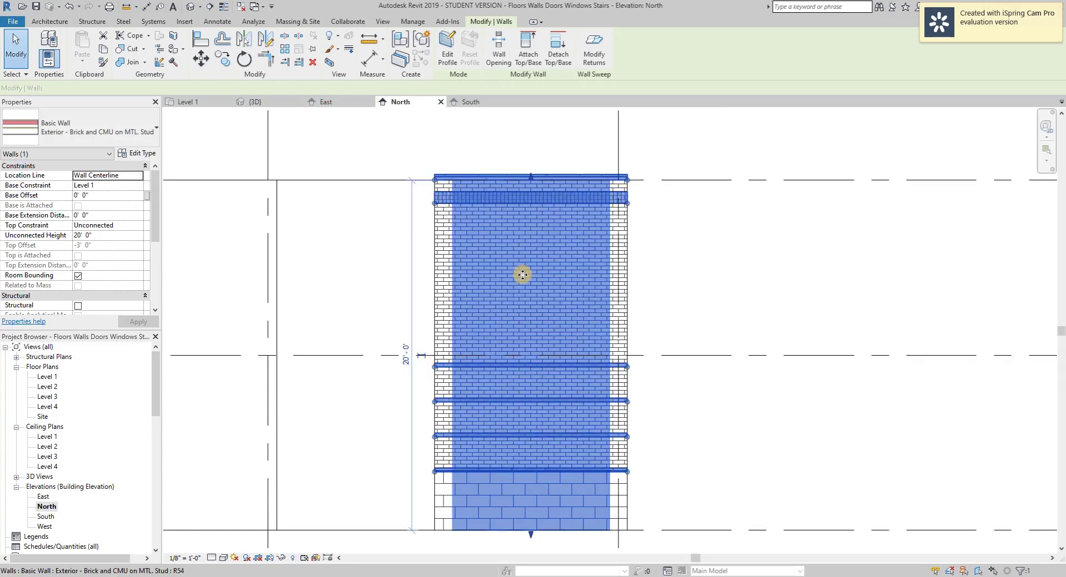
pyautogui.click(631, 155)
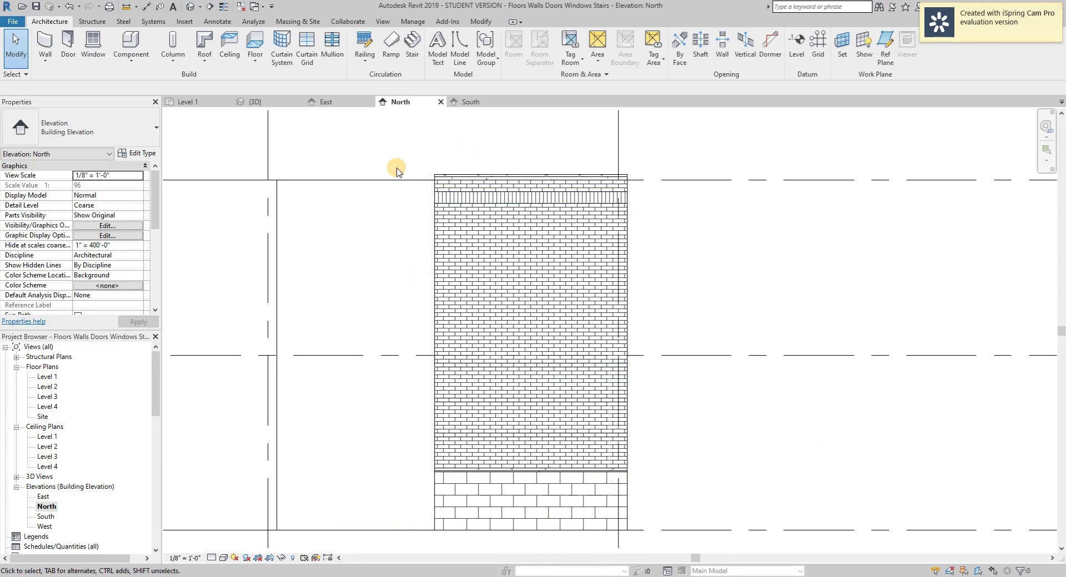
pyautogui.click(217, 105)
# - Change the whole chain of exterior walls to Exterior - Brick and CMU on MTL. Stud and clear the selection
pyautogui.scroll(-4, 551, 286)
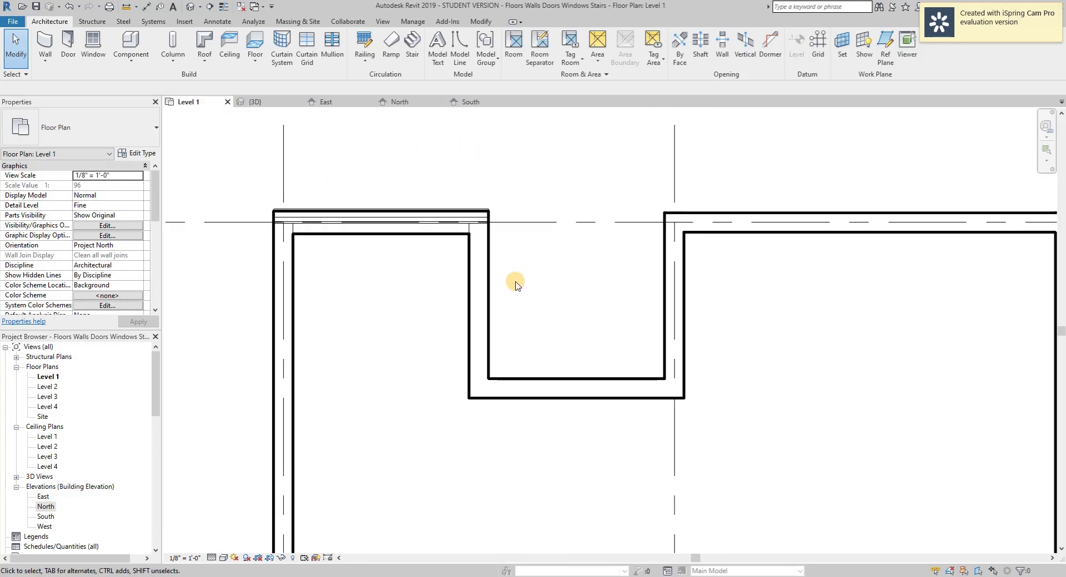
pyautogui.press('Tab')
pyautogui.click(490, 294)
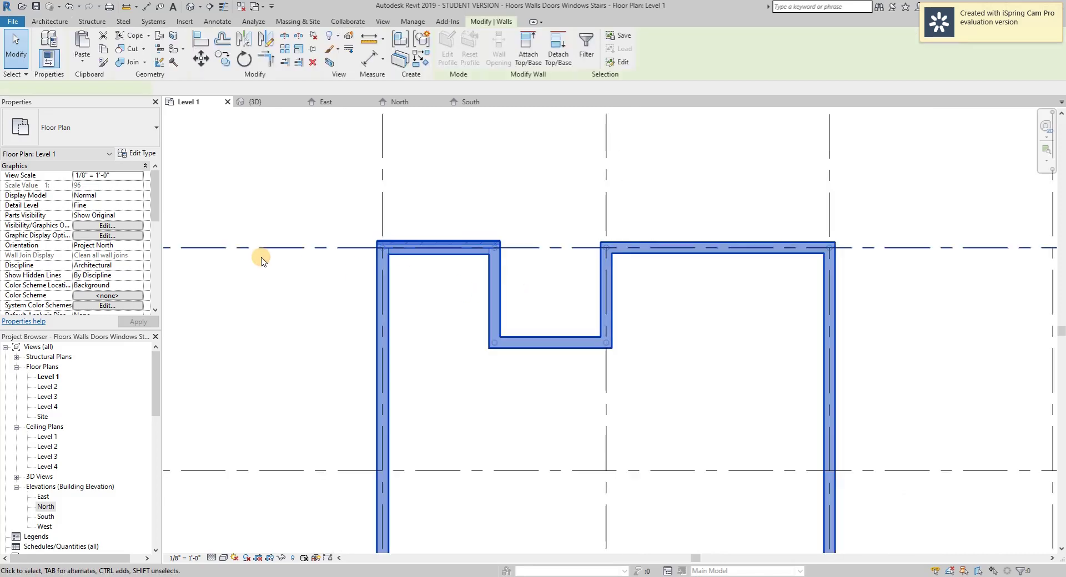
pyautogui.click(136, 128)
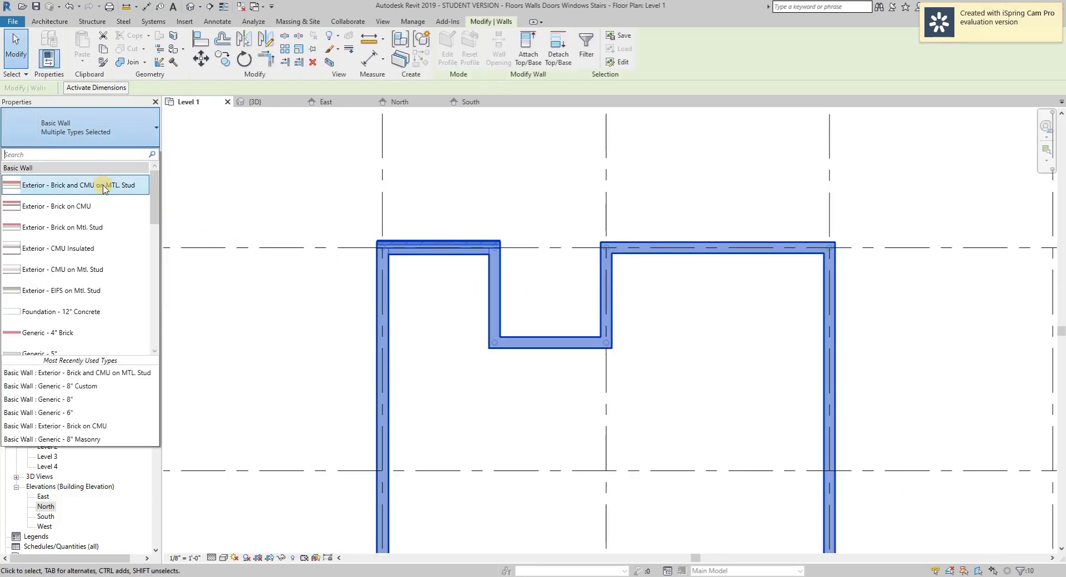
pyautogui.click(540, 183)
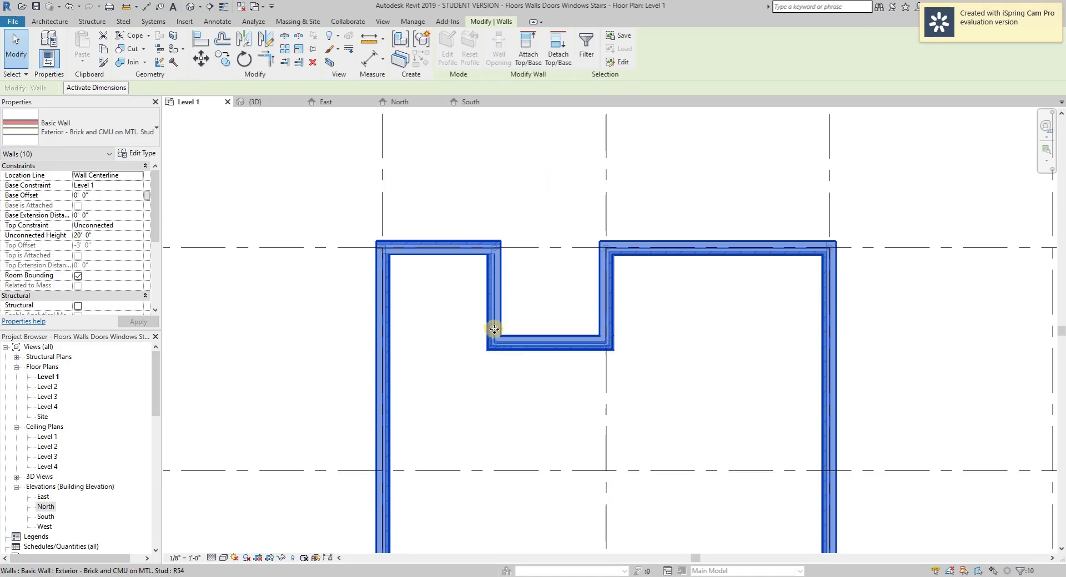
pyautogui.scroll(-1, 747, 349)
pyautogui.scroll(-1, 747, 349)
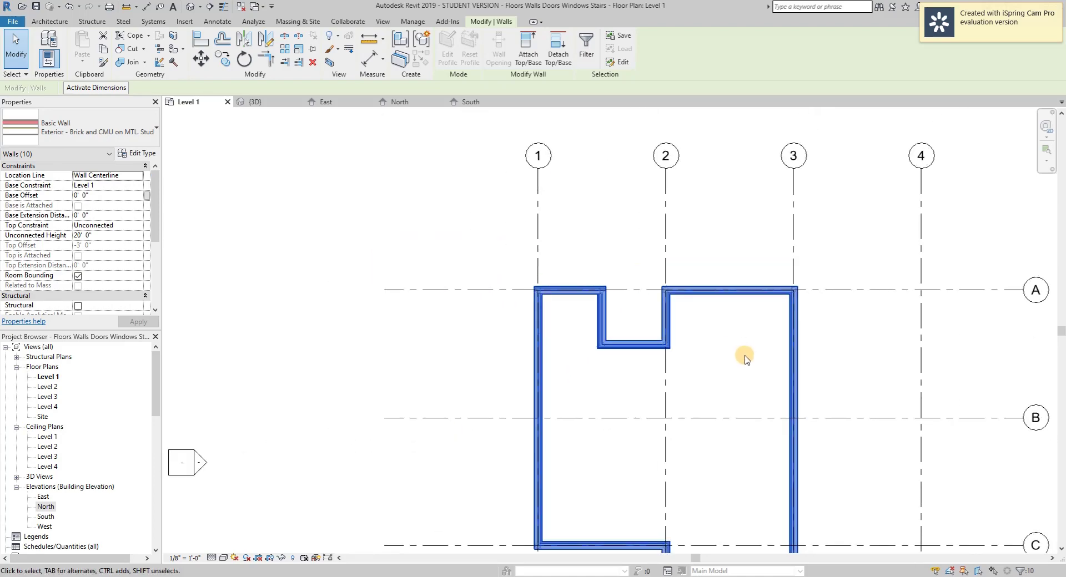
pyautogui.moveTo(745, 358); pyautogui.dragTo(632, 221, button='middle')
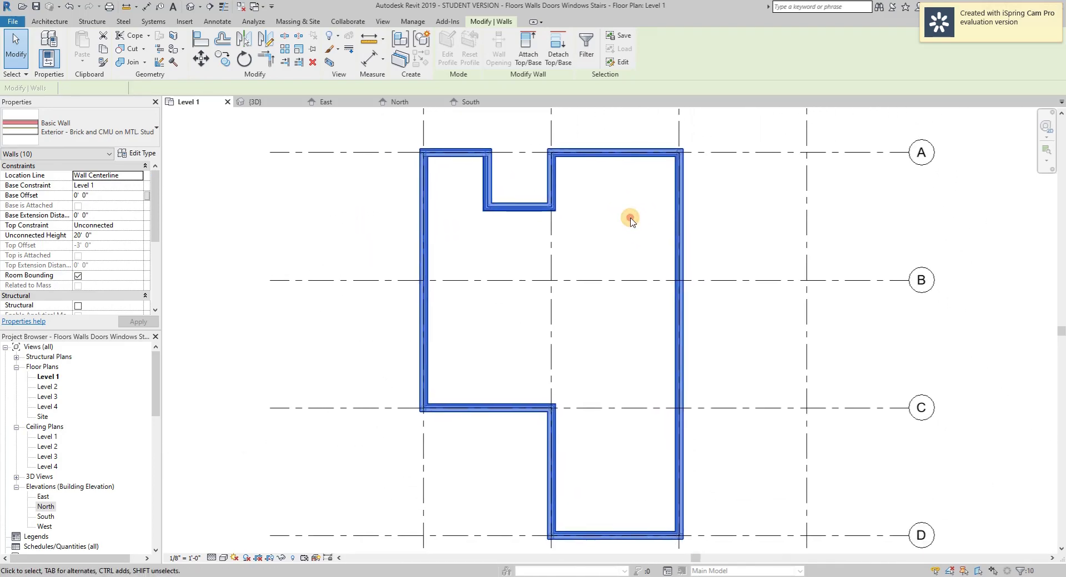
pyautogui.click(632, 221)
# - Flip the orientation of the notch walls and the upper wall along grid A so their brick faces outward
pyautogui.click(487, 179)
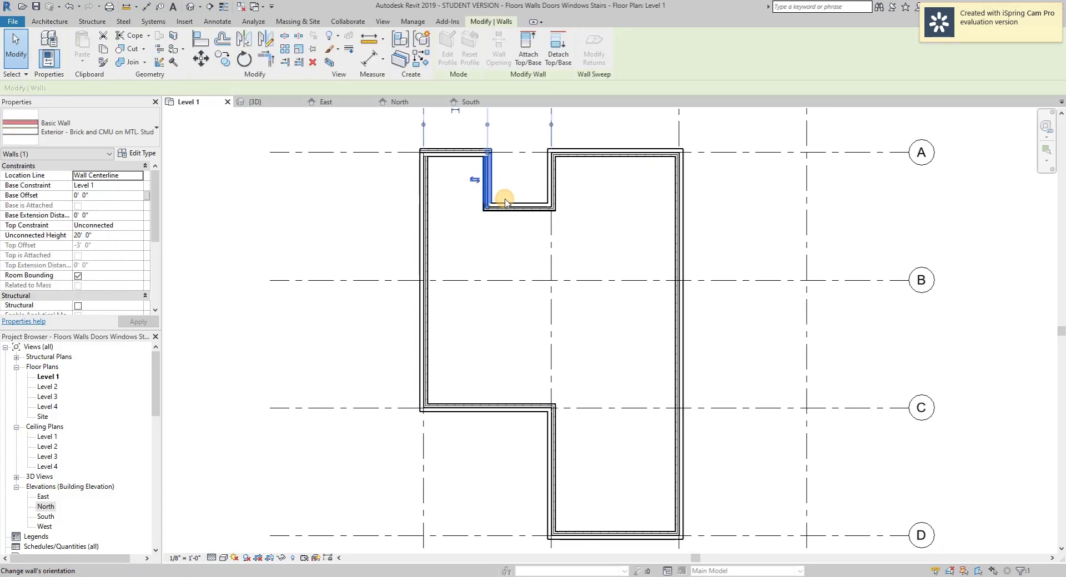
pyautogui.press('space')
pyautogui.press('Tab')
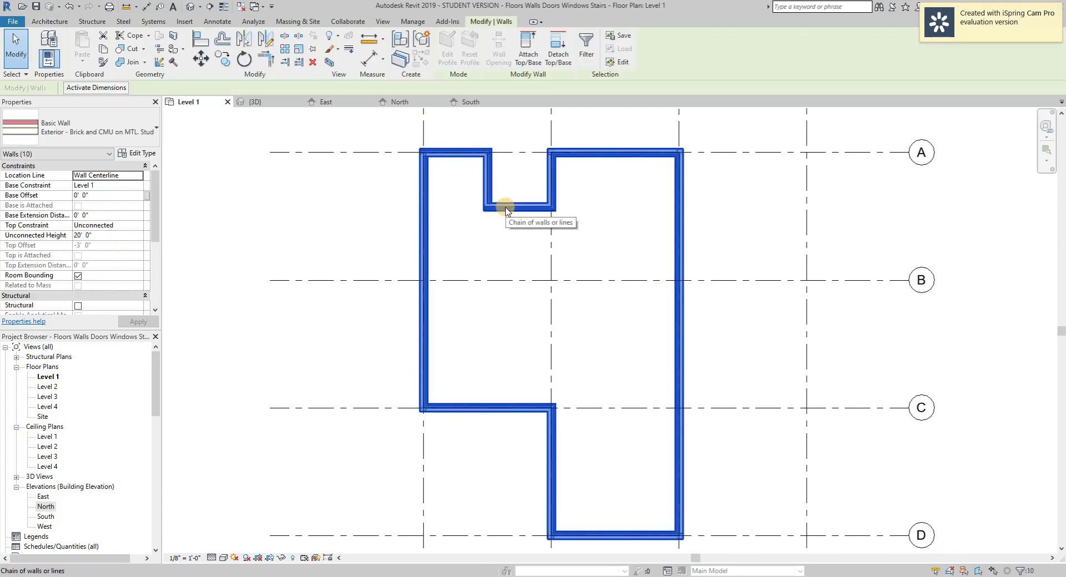
pyautogui.click(511, 231)
pyautogui.click(518, 209)
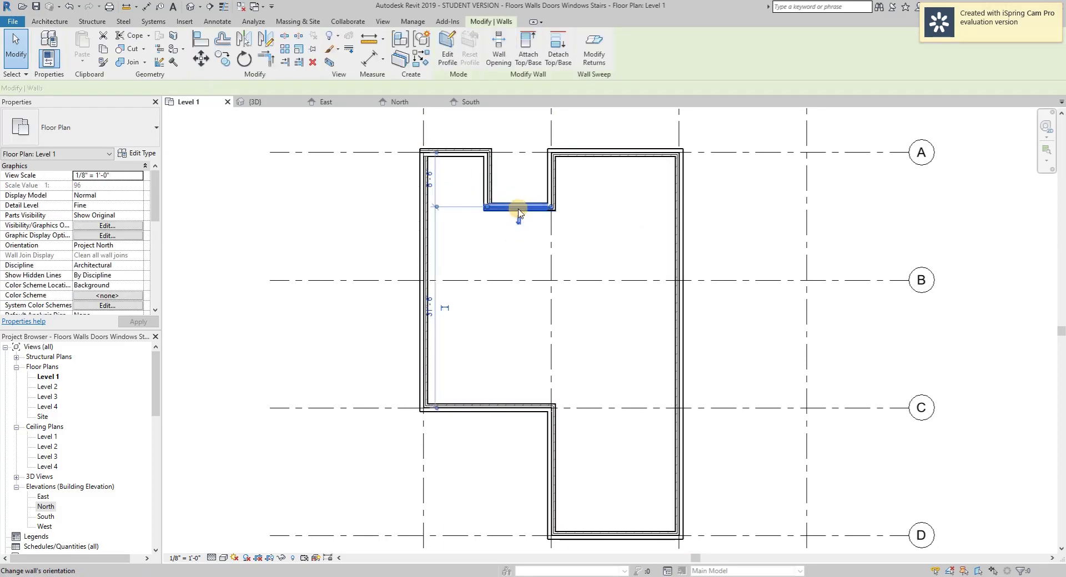
pyautogui.click(554, 188)
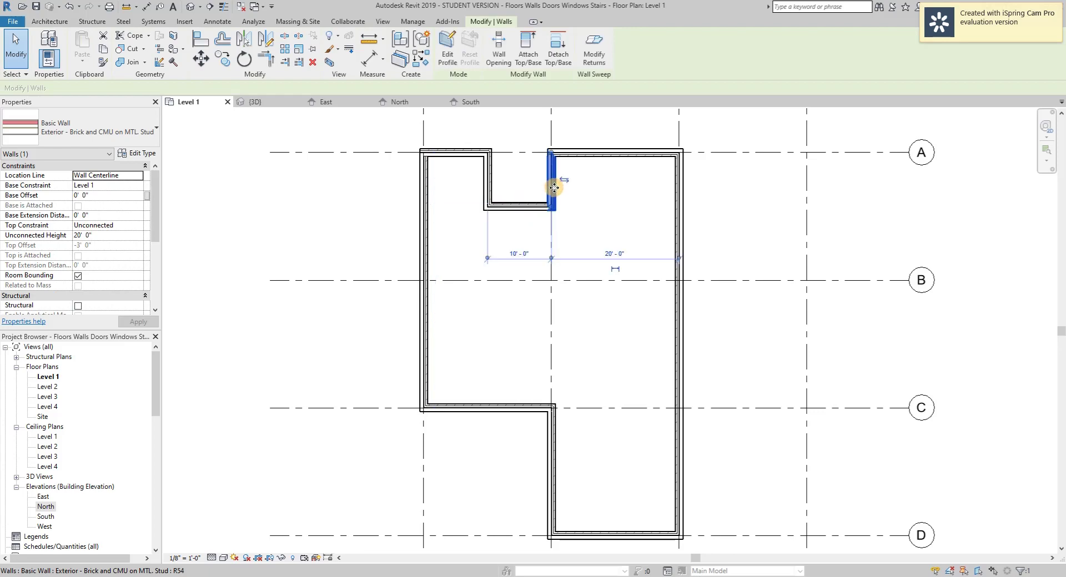
pyautogui.click(604, 154)
# - Flip the east, south and remaining southwest and west exterior walls so their brick faces outward, and clear the selection
pyautogui.click(674, 187)
pyautogui.click(674, 188)
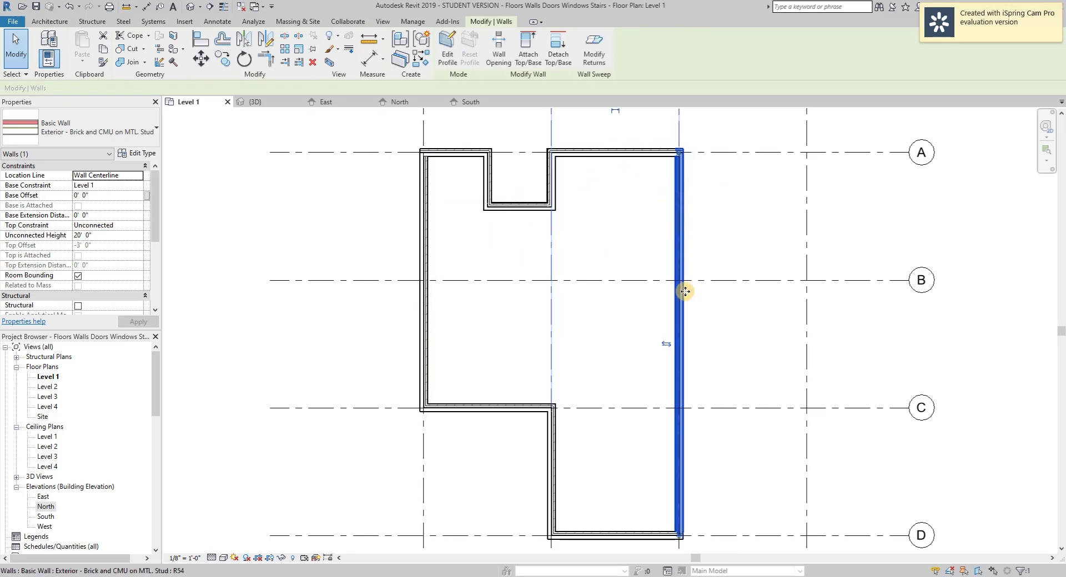
pyautogui.click(625, 535)
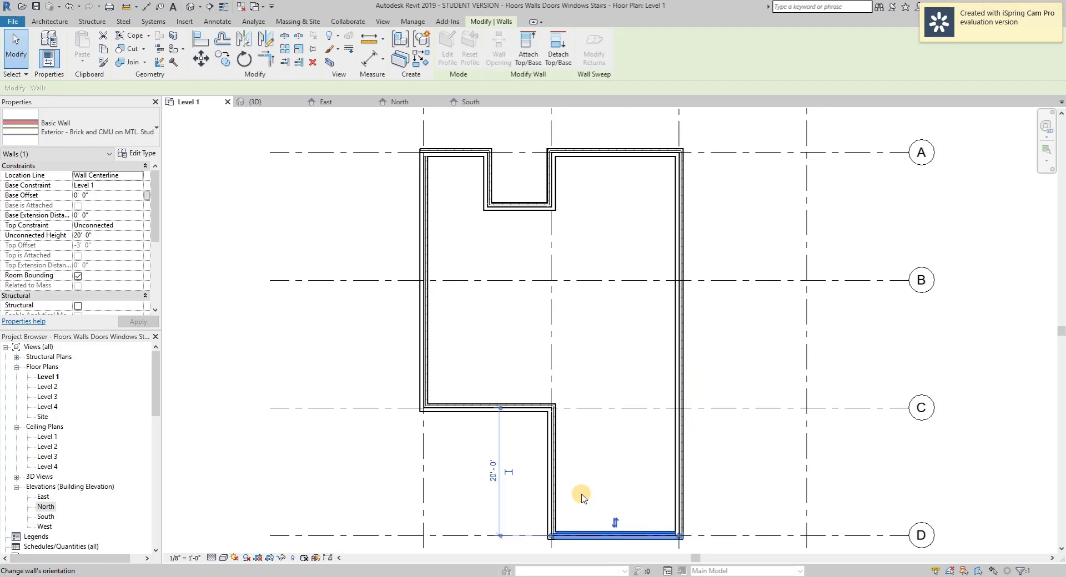
pyautogui.click(552, 473)
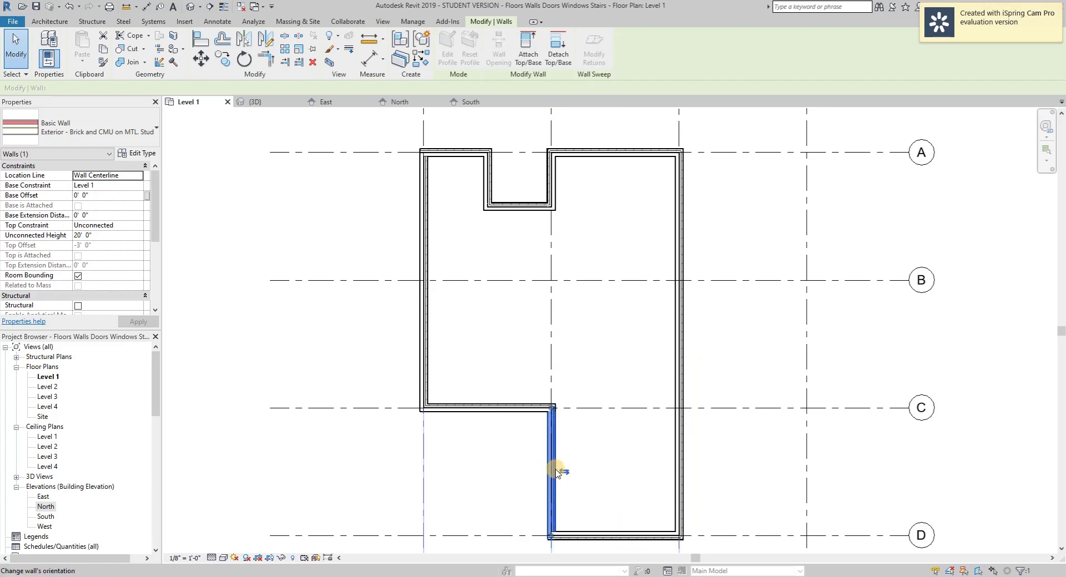
pyautogui.click(500, 409)
pyautogui.click(425, 339)
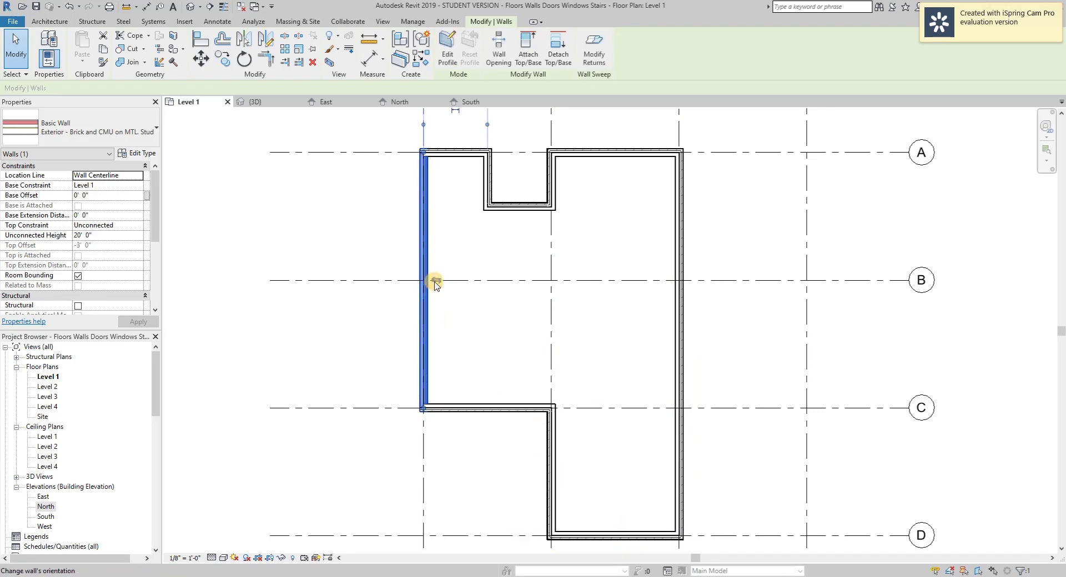
pyautogui.click(492, 258)
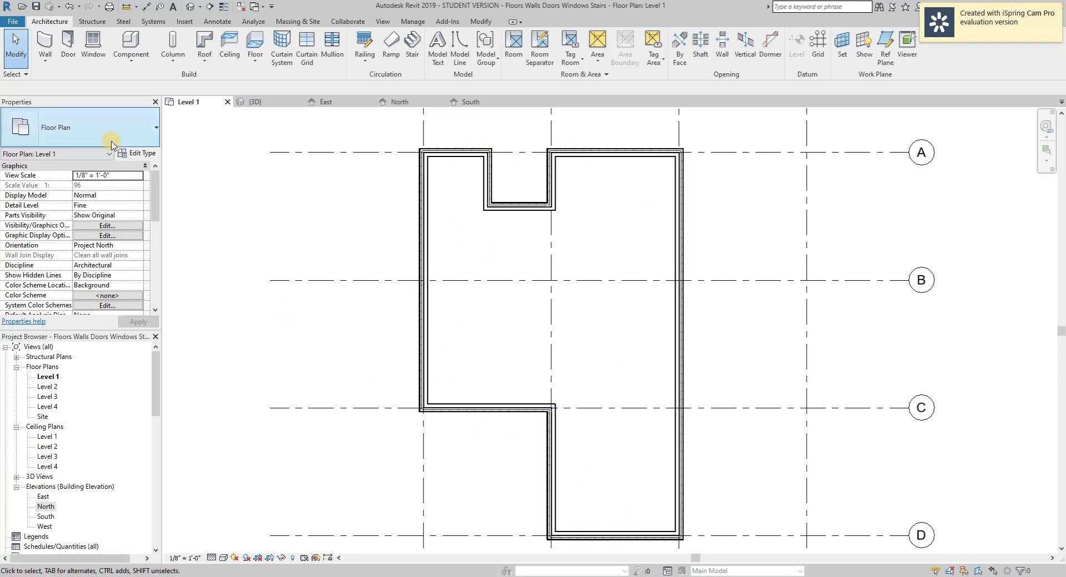
# - Start an architectural wall of type Interior - 5" Partition (2-hr) with its location line at Finish Face: Exterior
pyautogui.click(45, 65)
pyautogui.click(46, 80)
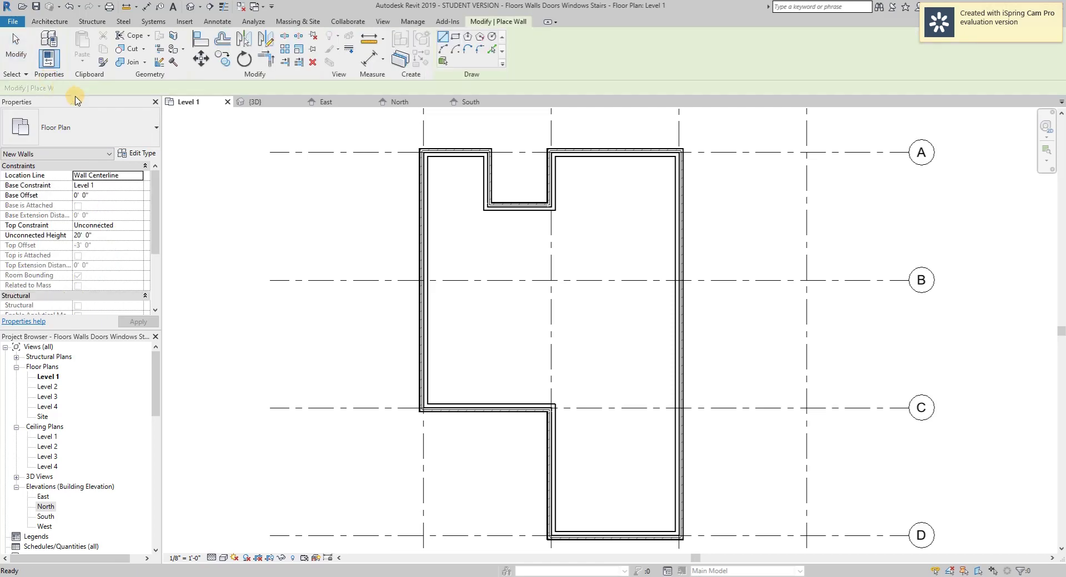
pyautogui.click(147, 138)
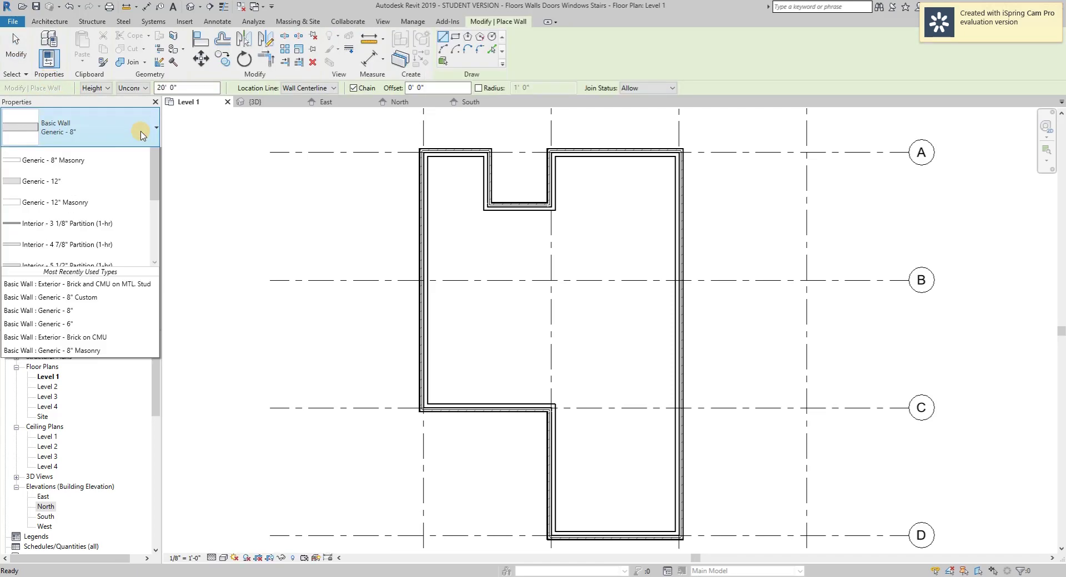
pyautogui.moveTo(155, 256); pyautogui.dragTo(155, 278)
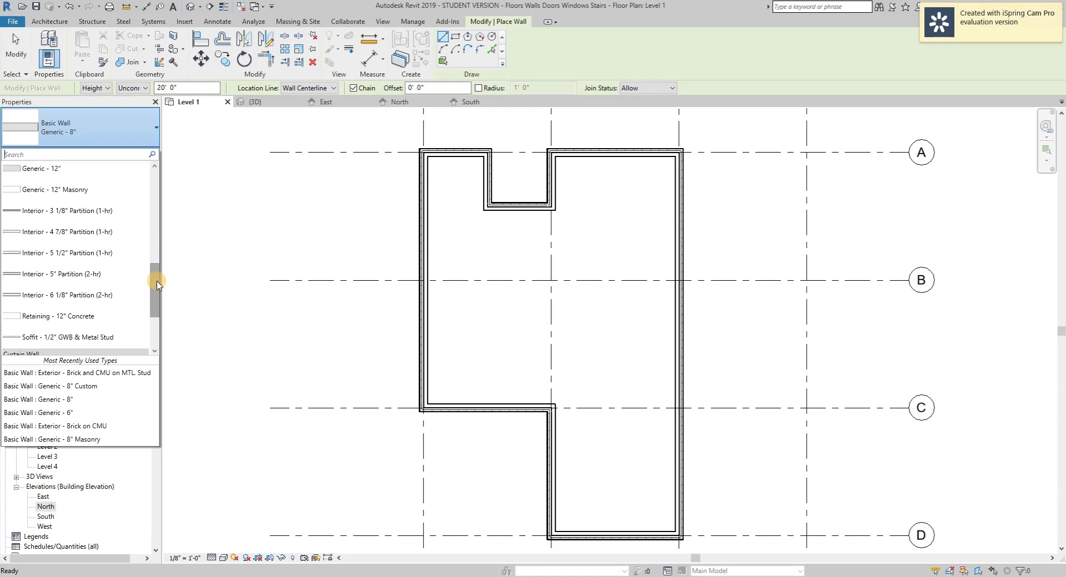
pyautogui.click(78, 278)
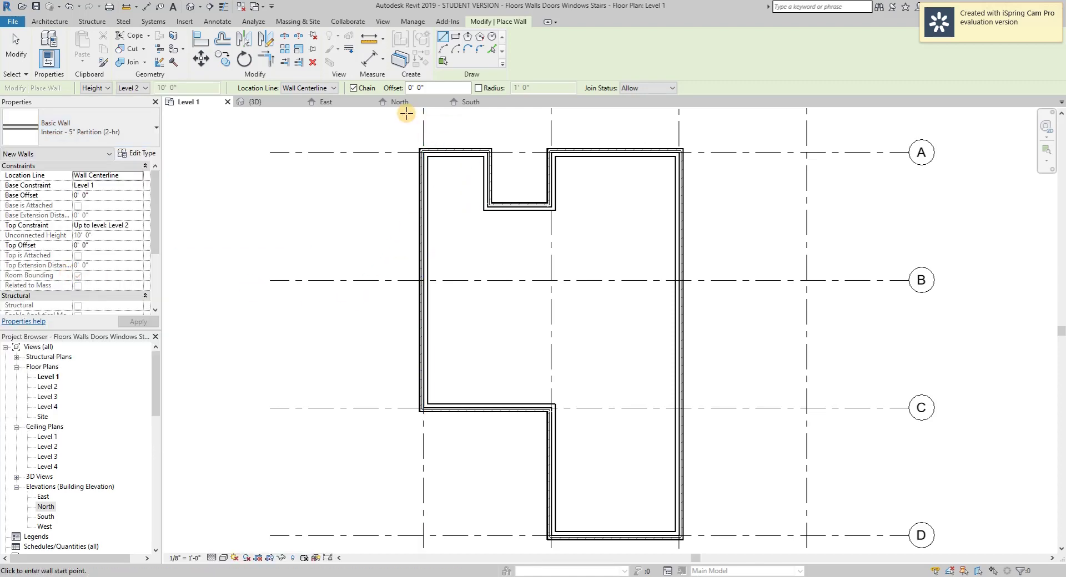
pyautogui.click(332, 89)
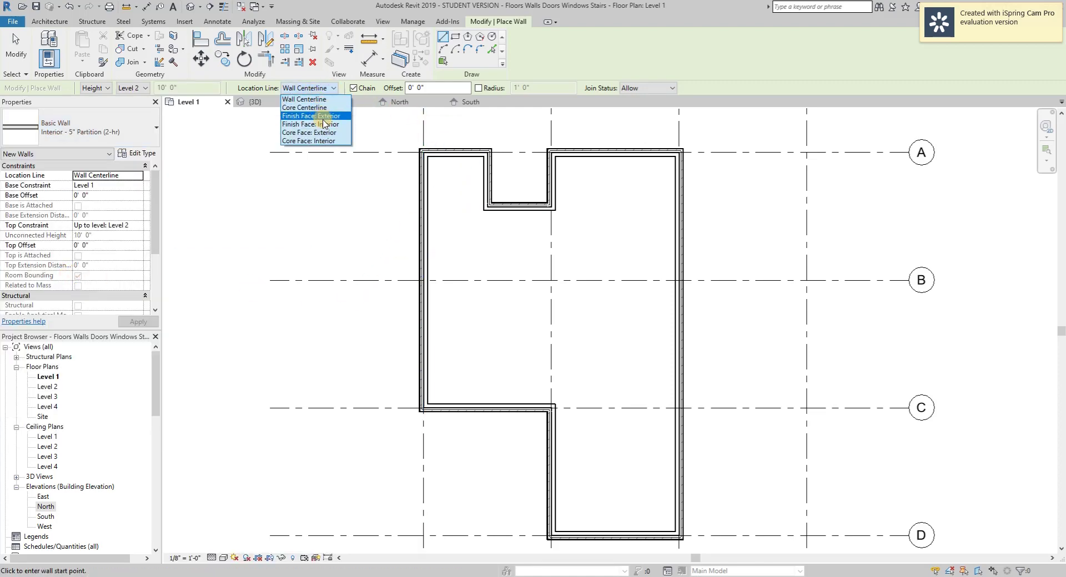
pyautogui.click(324, 117)
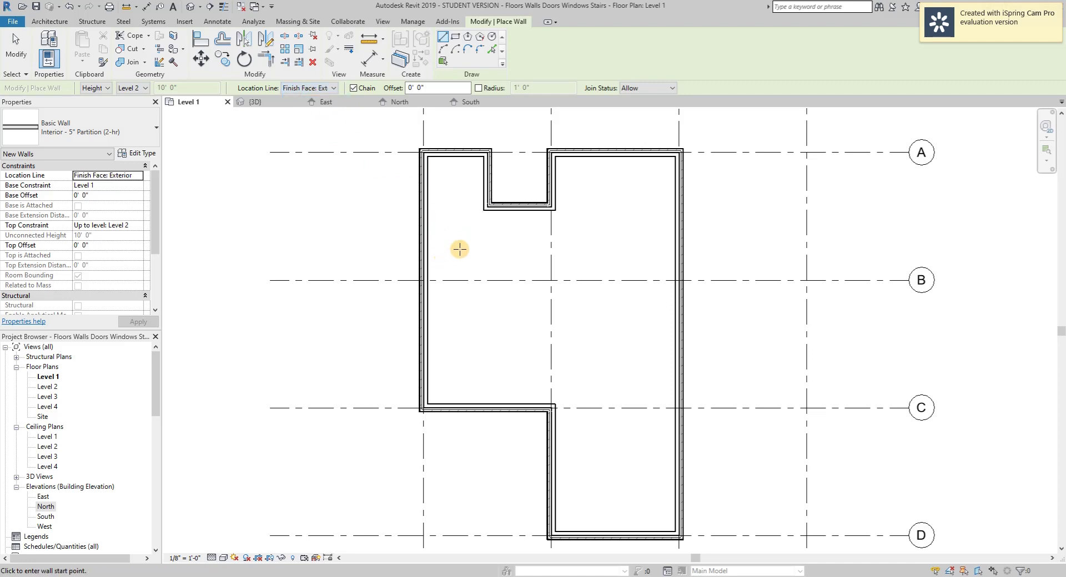
# - Draw a partition about 12' north from the inner corner at grid C, flipped to the west, and continue it west to the exterior wall
pyautogui.scroll(3, 556, 400)
pyautogui.click(555, 402)
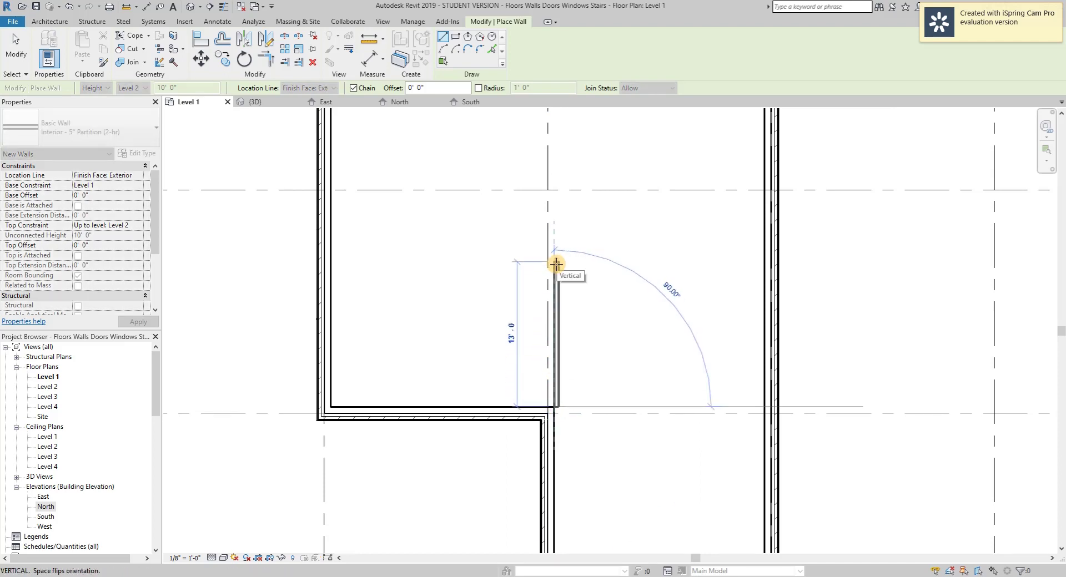
pyautogui.scroll(2, 557, 264)
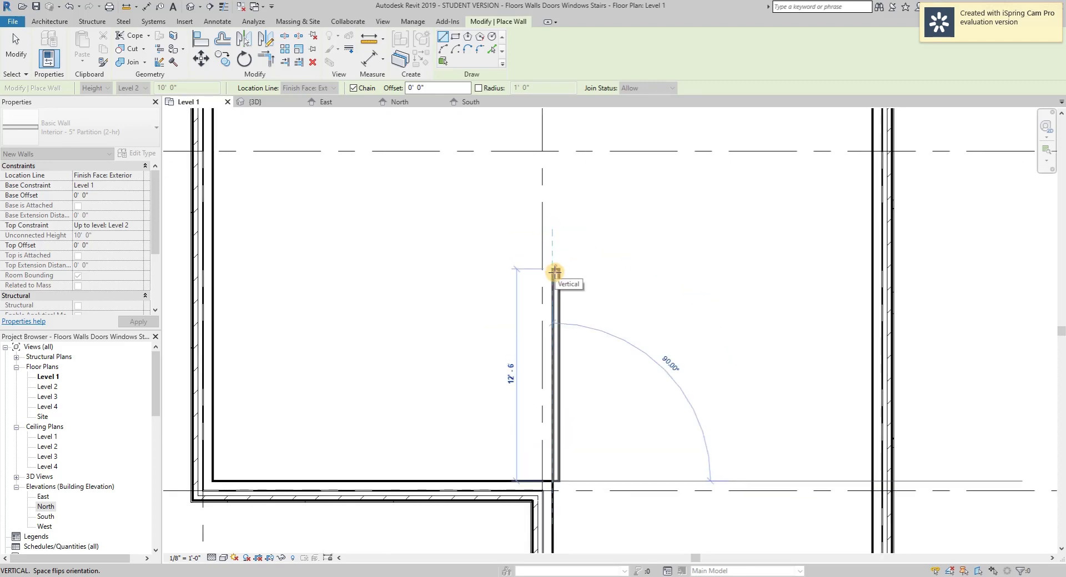
pyautogui.press('space')
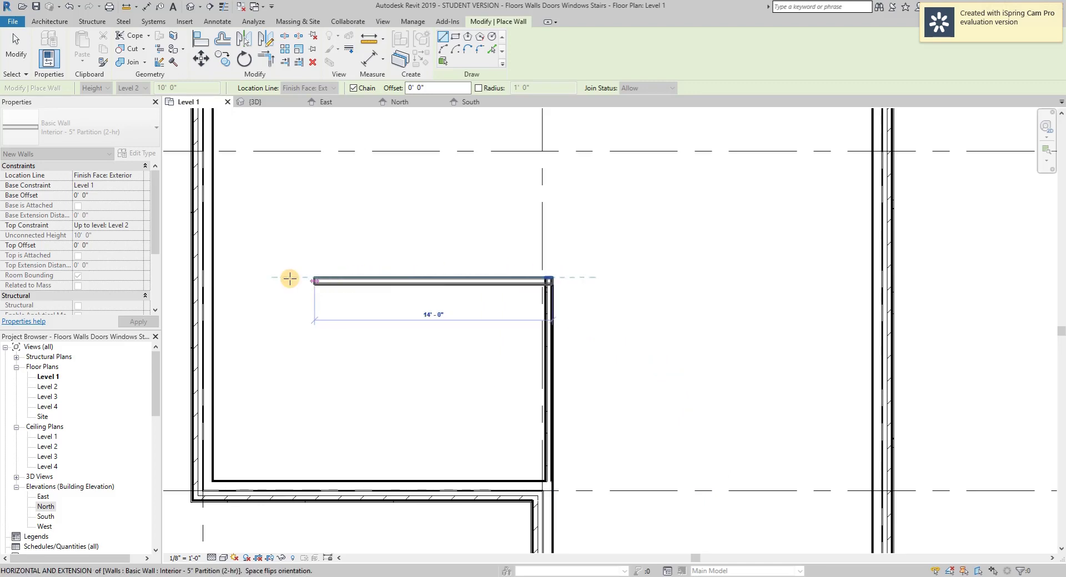
pyautogui.click(208, 277)
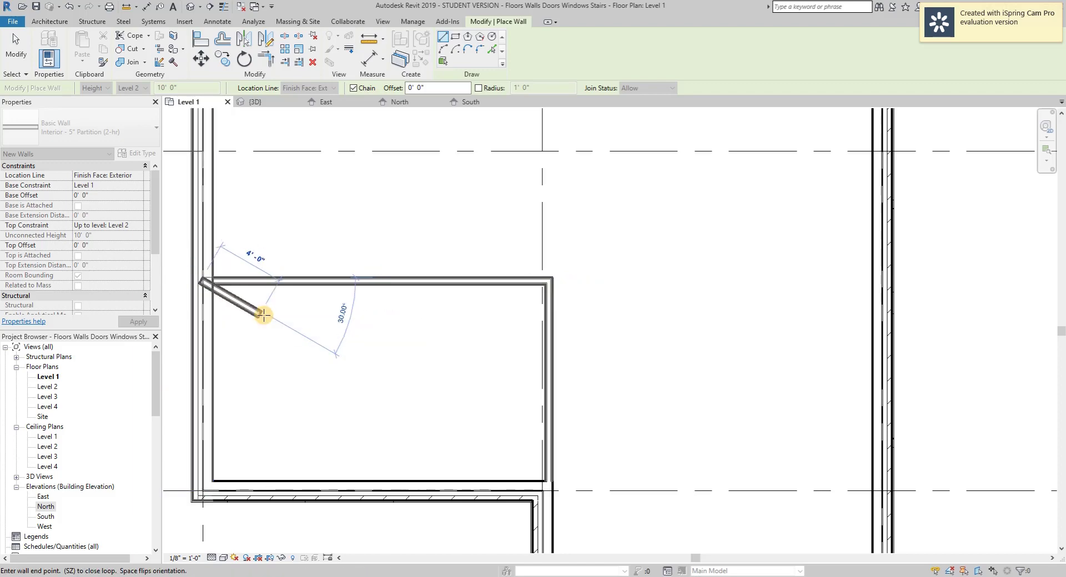
pyautogui.press('Escape')
# - Divide the new room near grid C with a vertical partition from its north partition to the south exterior wall
pyautogui.scroll(3, 207, 280)
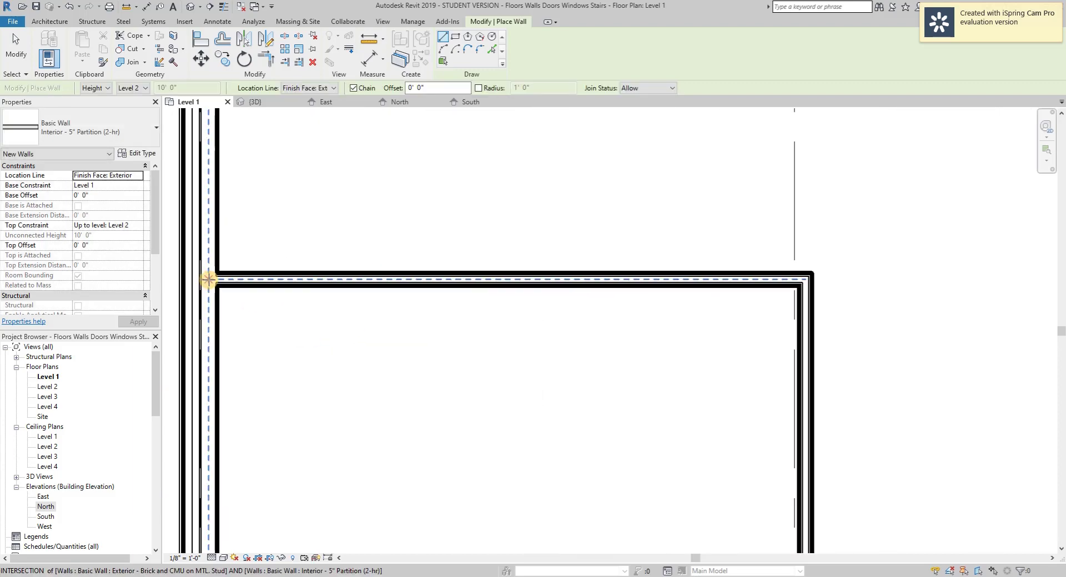
pyautogui.scroll(3, 208, 279)
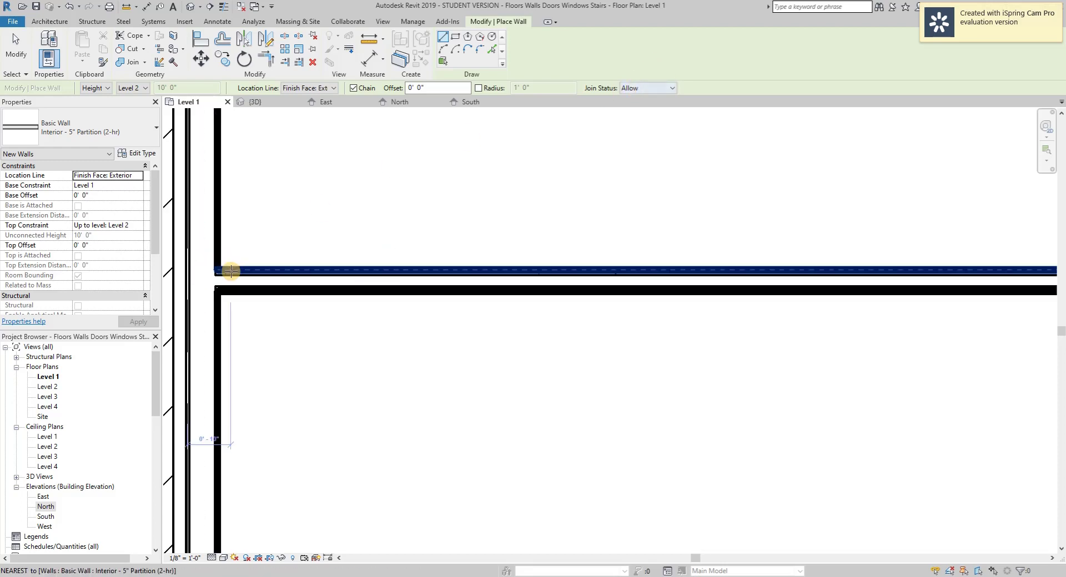
pyautogui.scroll(-5, 324, 399)
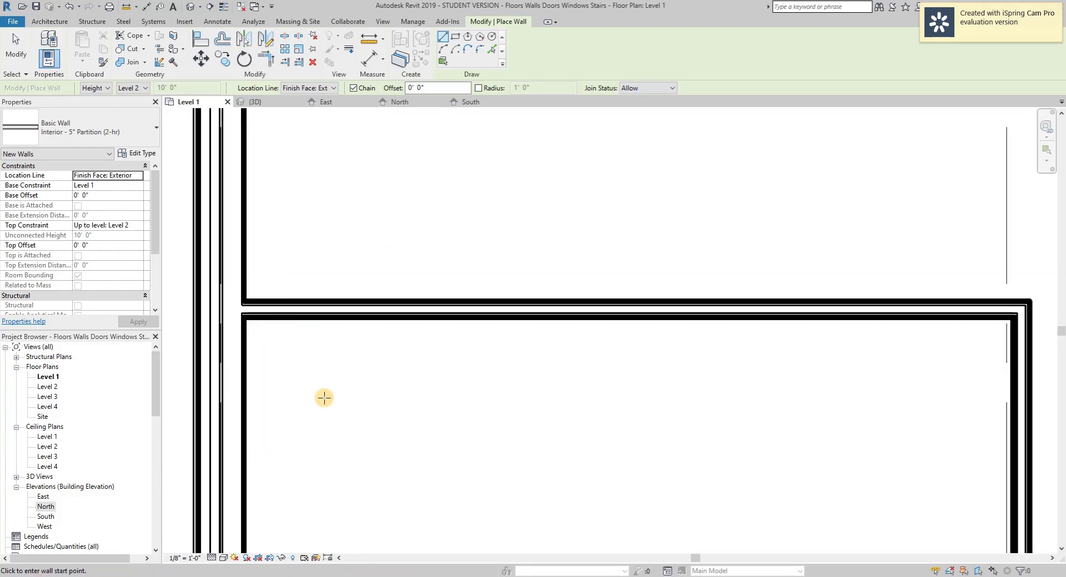
pyautogui.moveTo(418, 401); pyautogui.dragTo(390, 354, button='middle')
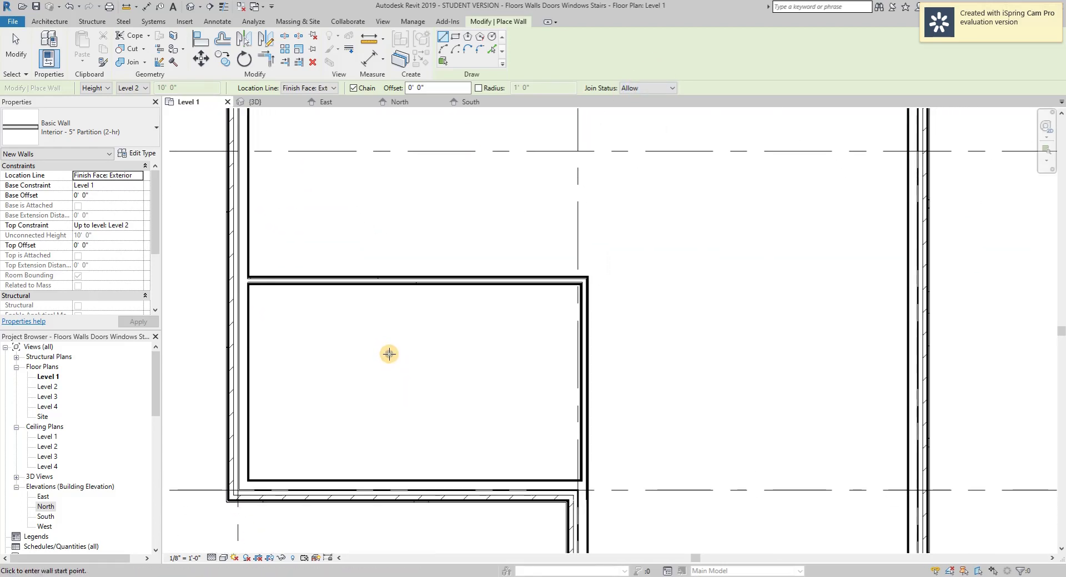
pyautogui.click(407, 280)
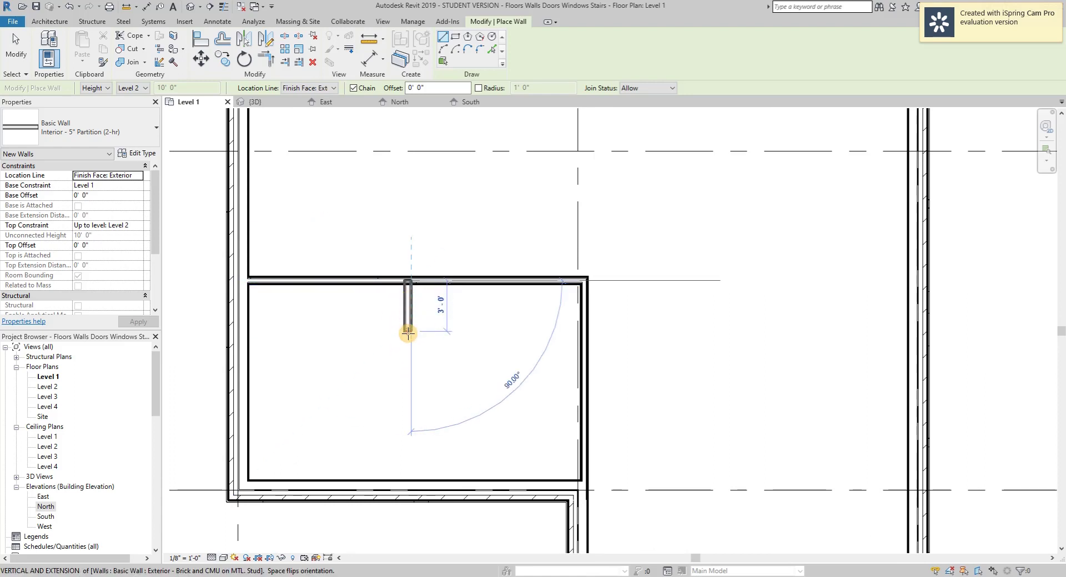
pyautogui.click(409, 485)
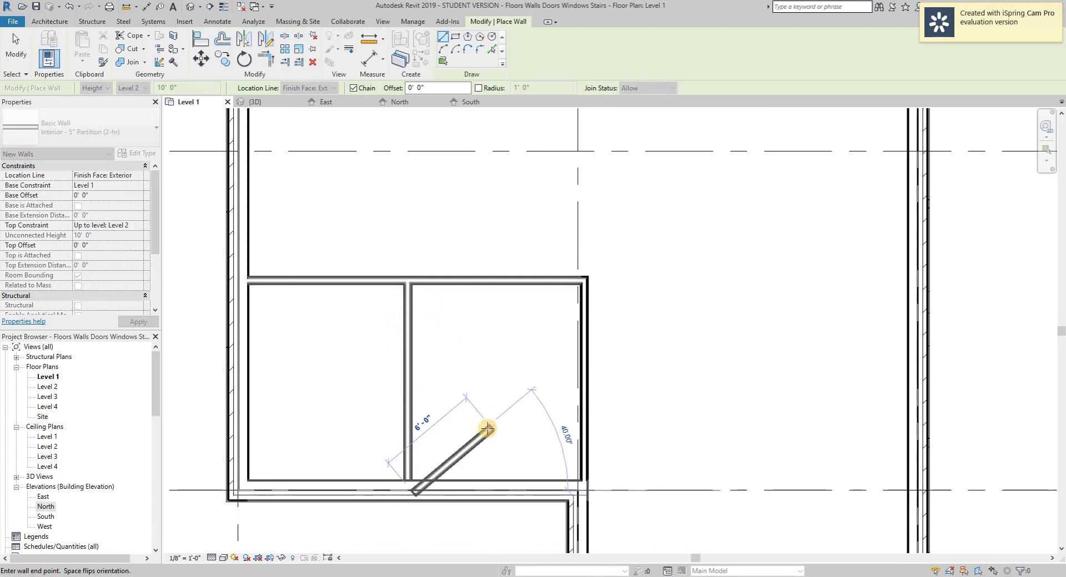
pyautogui.press('Escape')
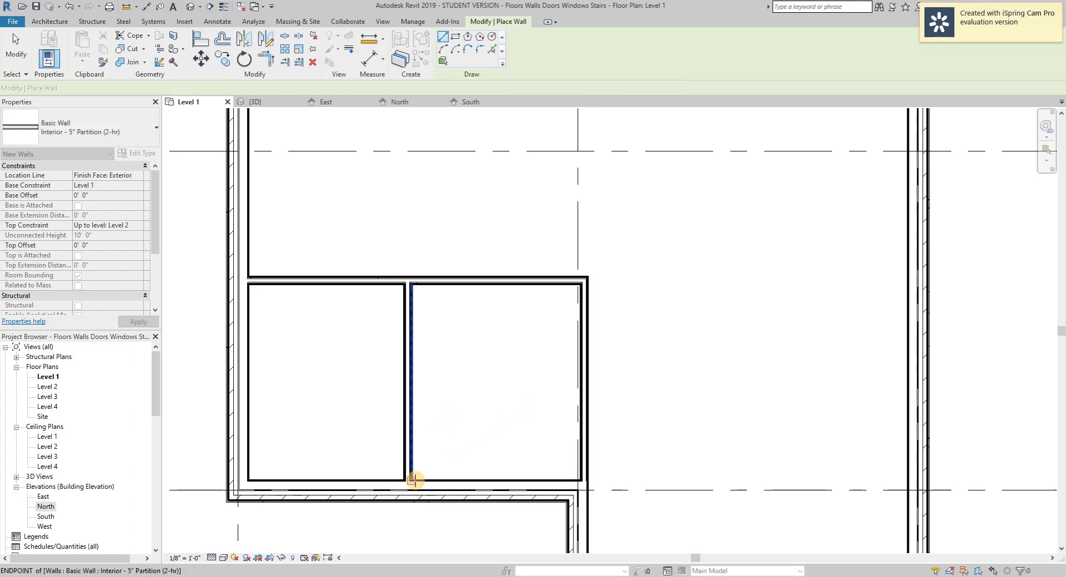
# - Draw a horizontal partition from the notch's inner southwest corner to the west exterior wall
pyautogui.scroll(-1, 422, 475)
pyautogui.scroll(-3, 422, 474)
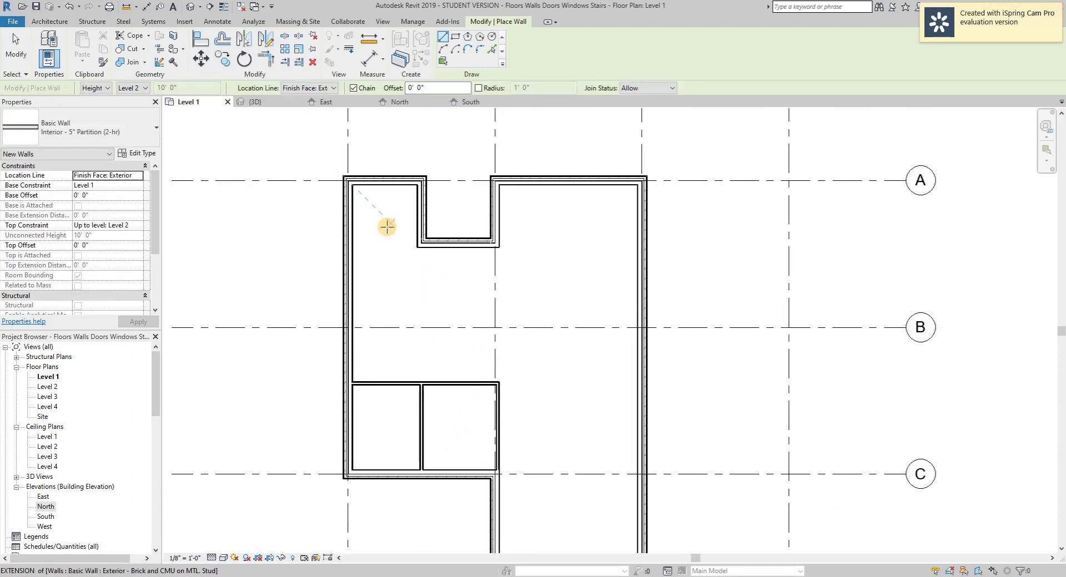
pyautogui.scroll(5, 387, 227)
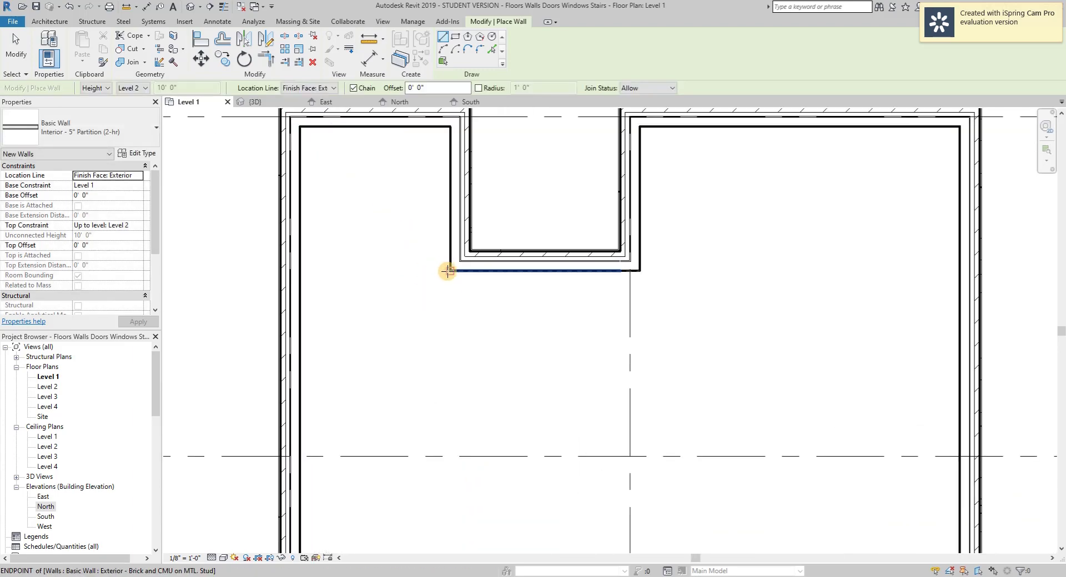
pyautogui.click(450, 271)
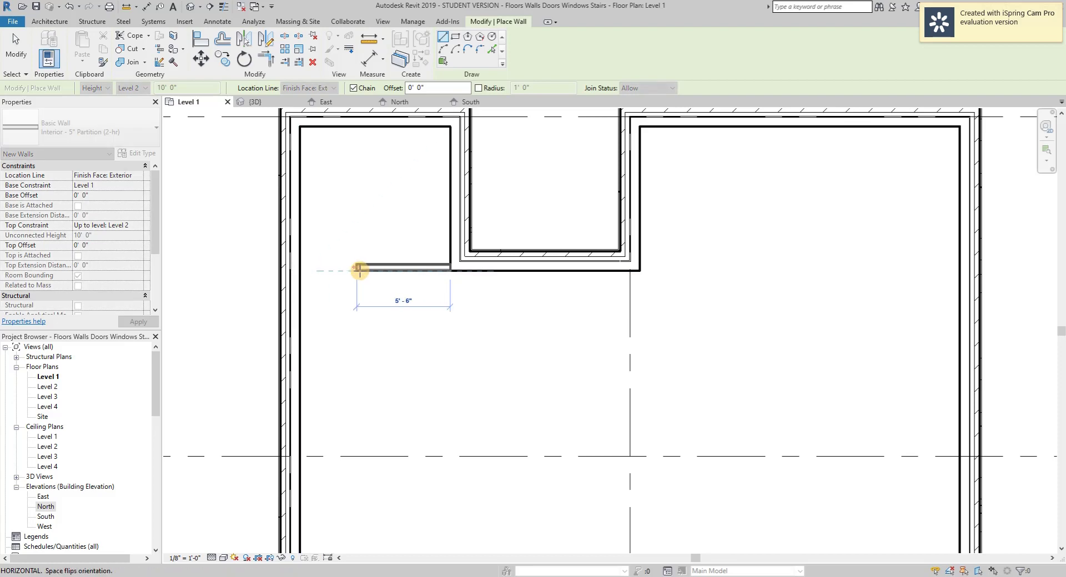
pyautogui.click(299, 271)
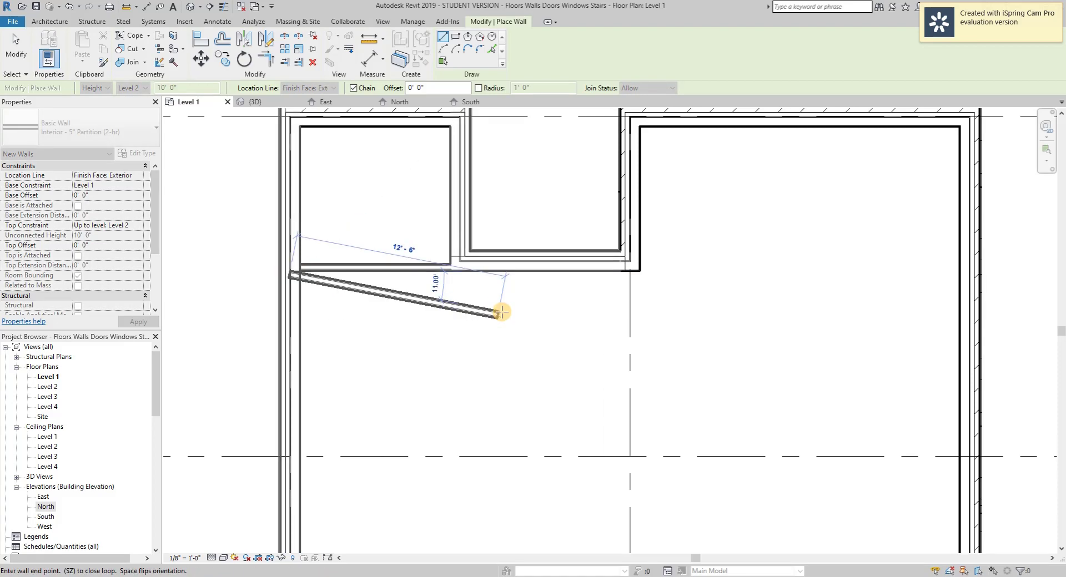
pyautogui.press('Escape')
# - Draw a horizontal partition from the notch's inner southeast corner to the east exterior wall and end the wall chain
pyautogui.scroll(-1, 677, 289)
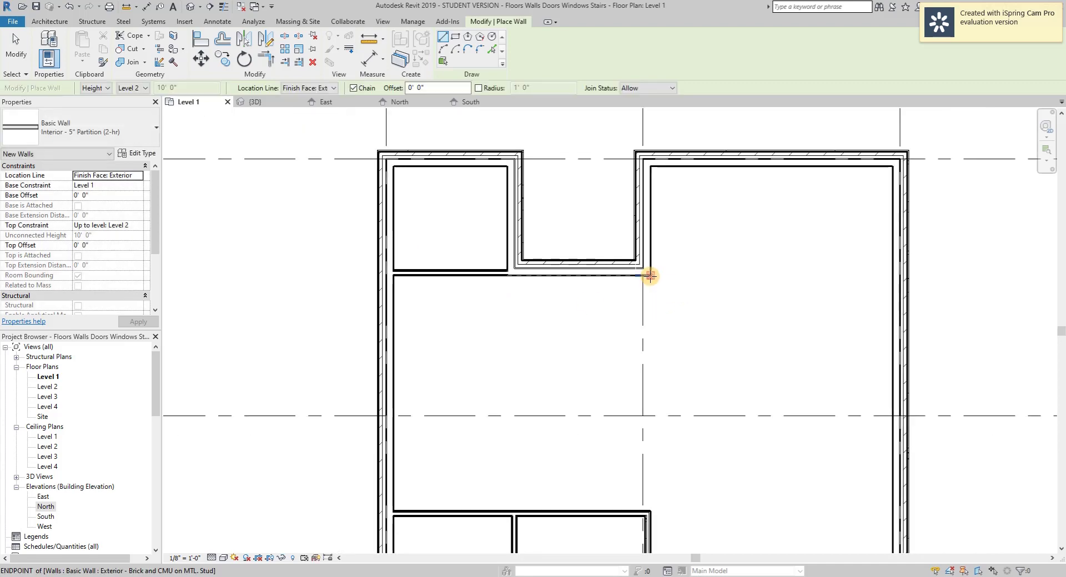
pyautogui.click(651, 276)
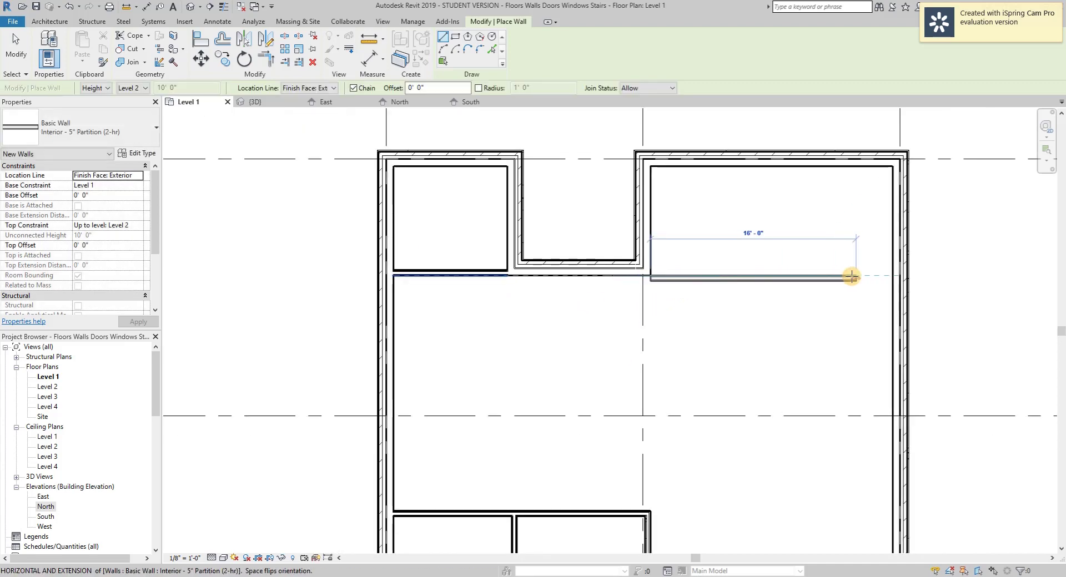
pyautogui.click(891, 275)
pyautogui.scroll(3, 947, 286)
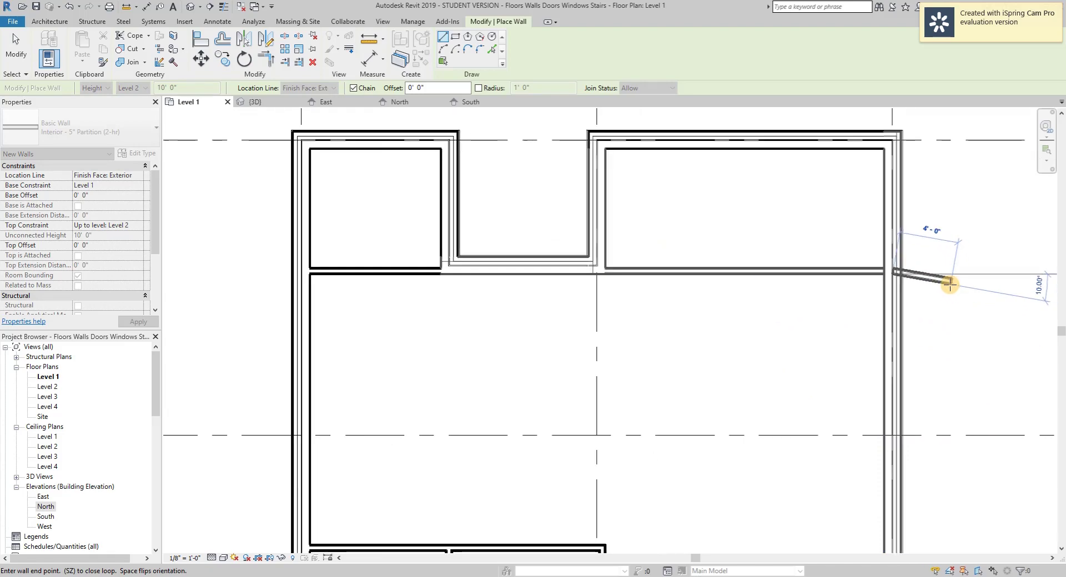
pyautogui.press('Escape')
pyautogui.scroll(-5, 933, 277)
pyautogui.press('Escape')
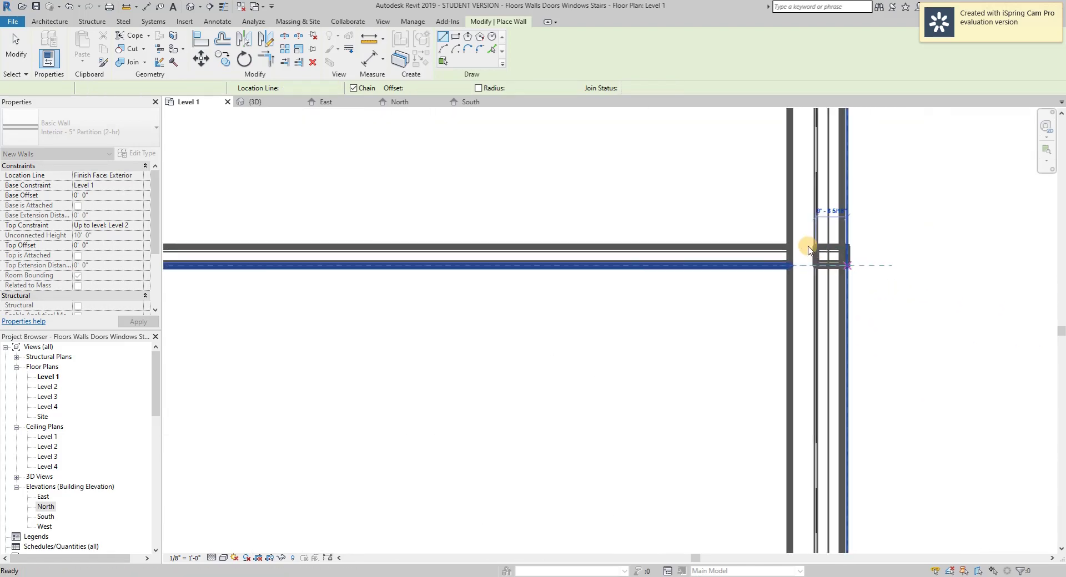
pyautogui.press('w')
pyautogui.press('a')
pyautogui.scroll(5, 897, 273)
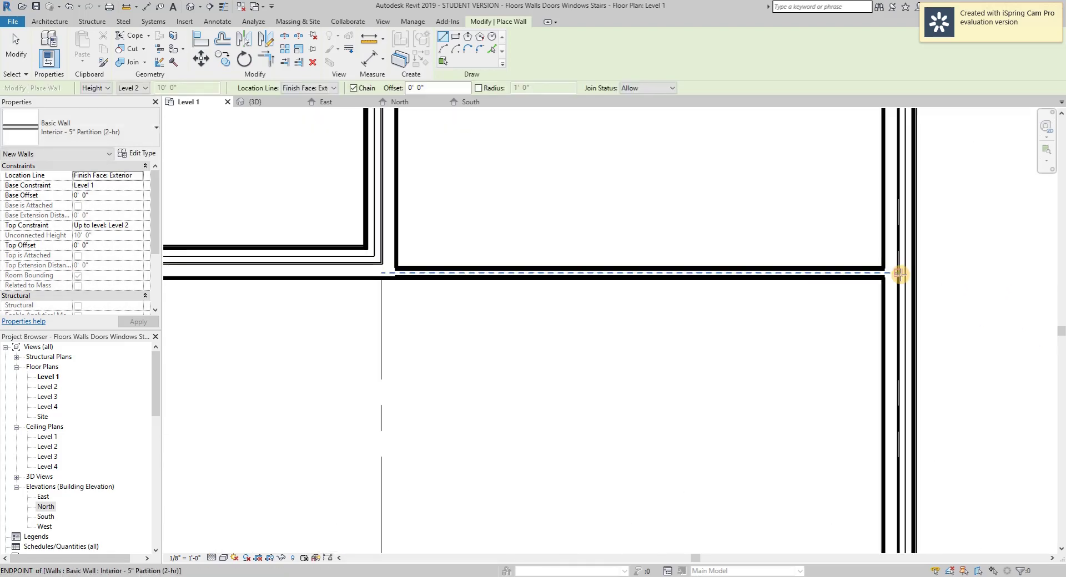
# - Examine how the horizontal partition south of the notch joins the east exterior wall and the notch's inner southeast corner
pyautogui.scroll(1, 899, 274)
pyautogui.scroll(-5, 897, 272)
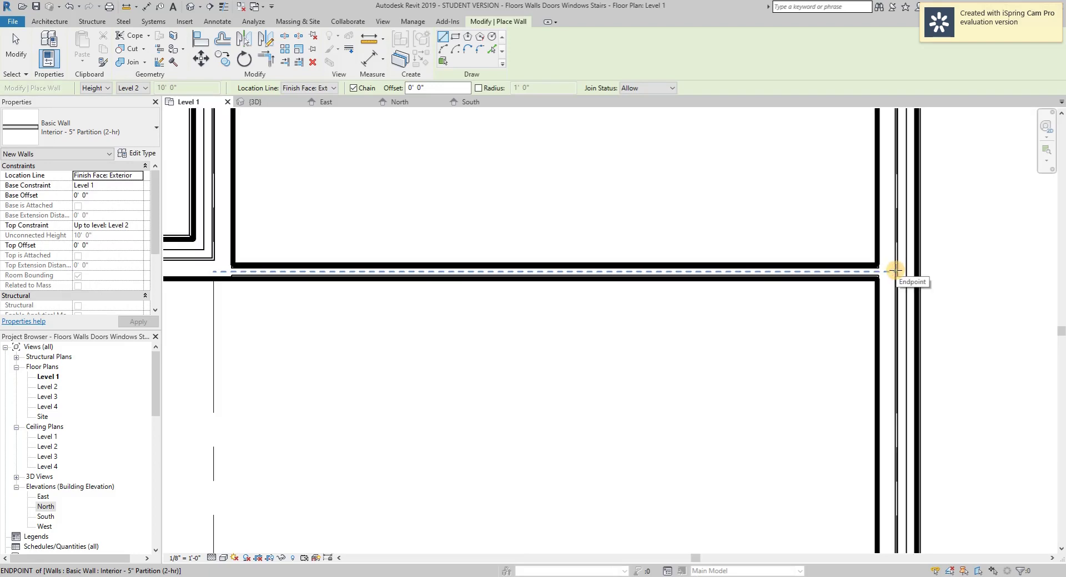
pyautogui.scroll(-1, 896, 270)
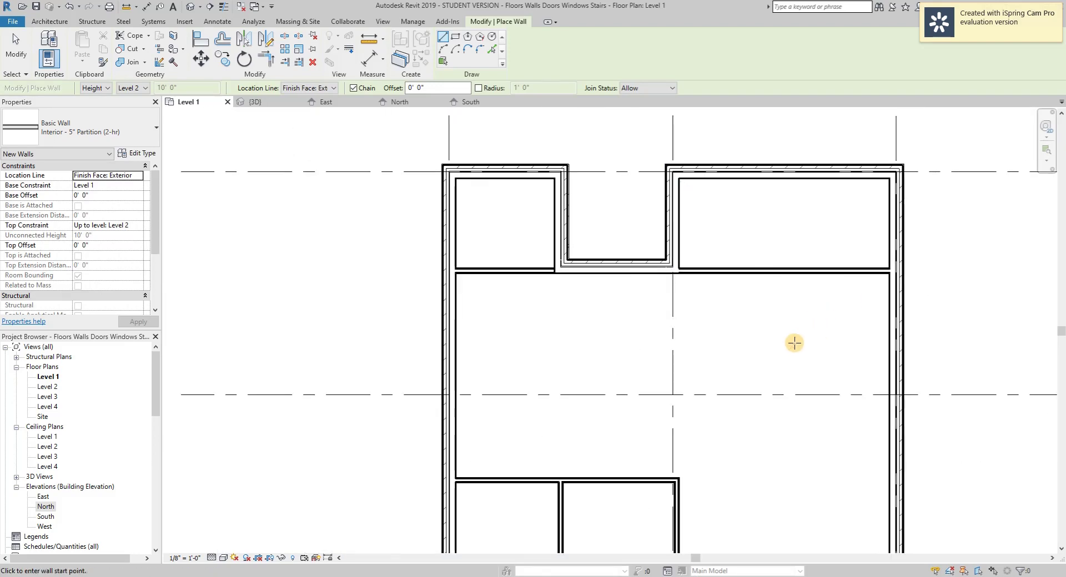
pyautogui.scroll(-1, 836, 332)
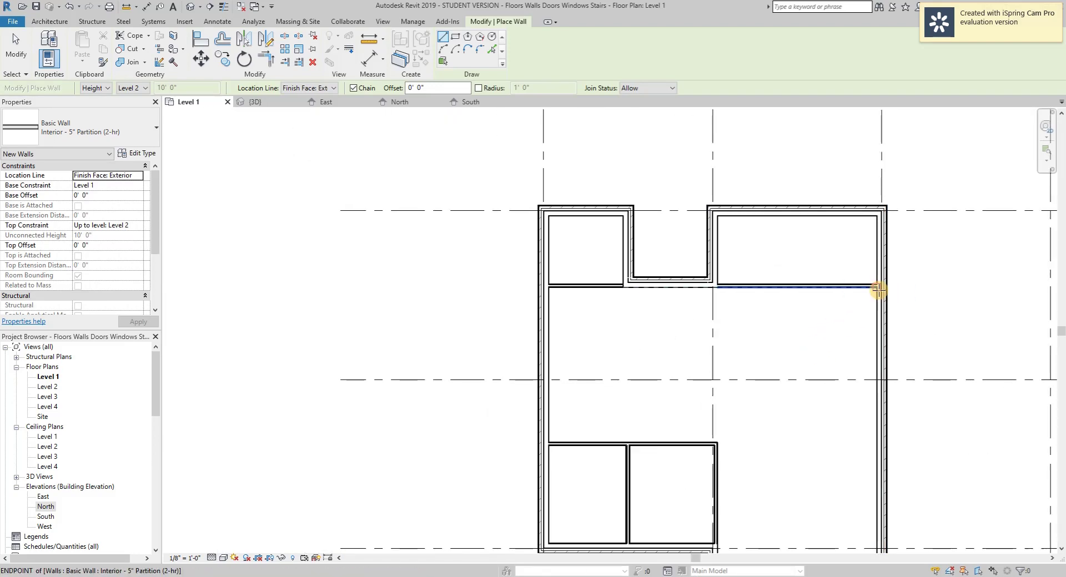
pyautogui.scroll(3, 877, 287)
pyautogui.scroll(1, 878, 287)
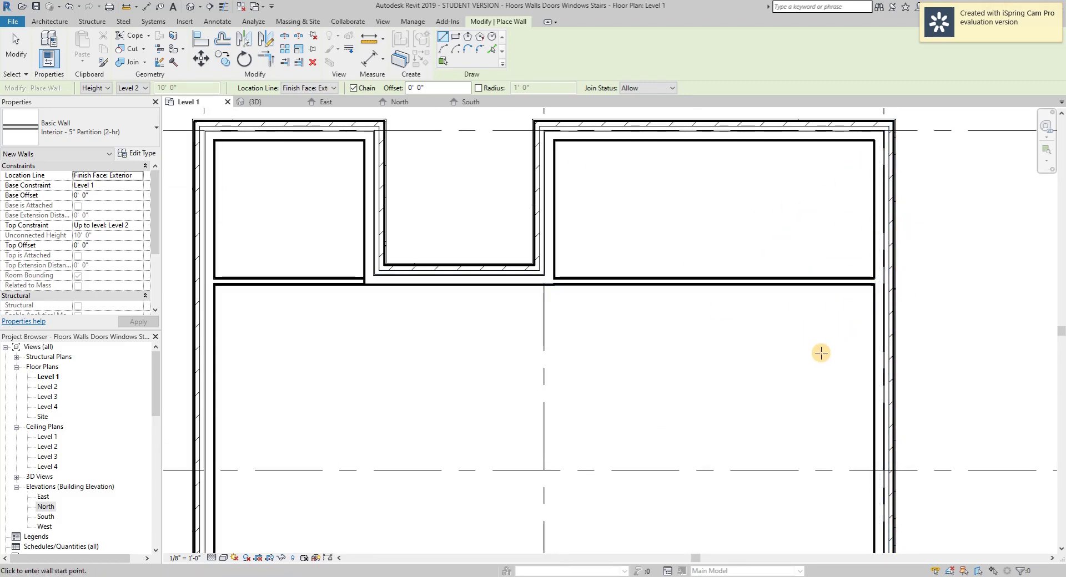
pyautogui.scroll(4, 558, 278)
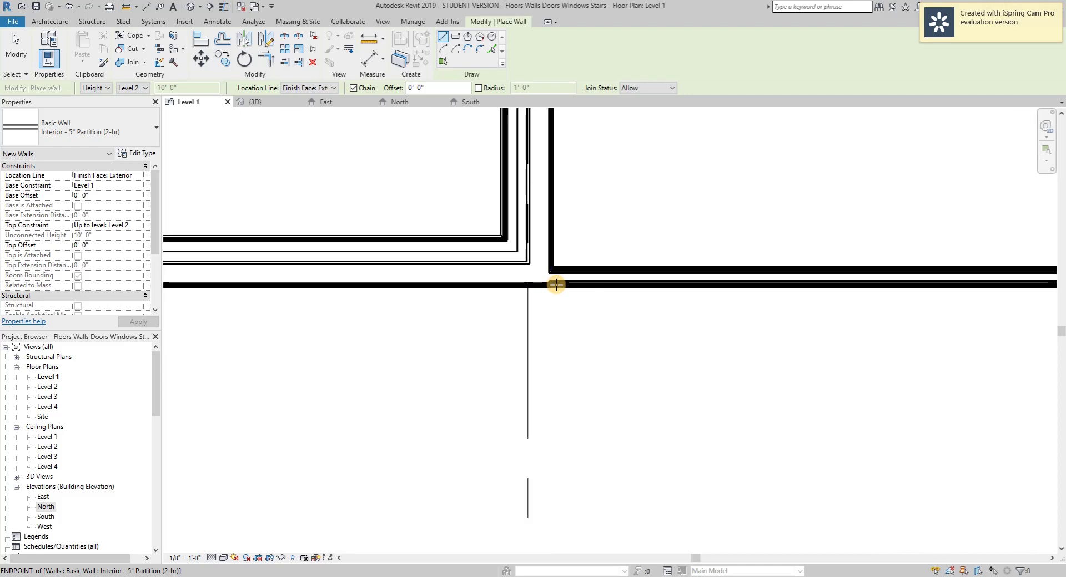
pyautogui.scroll(2, 557, 285)
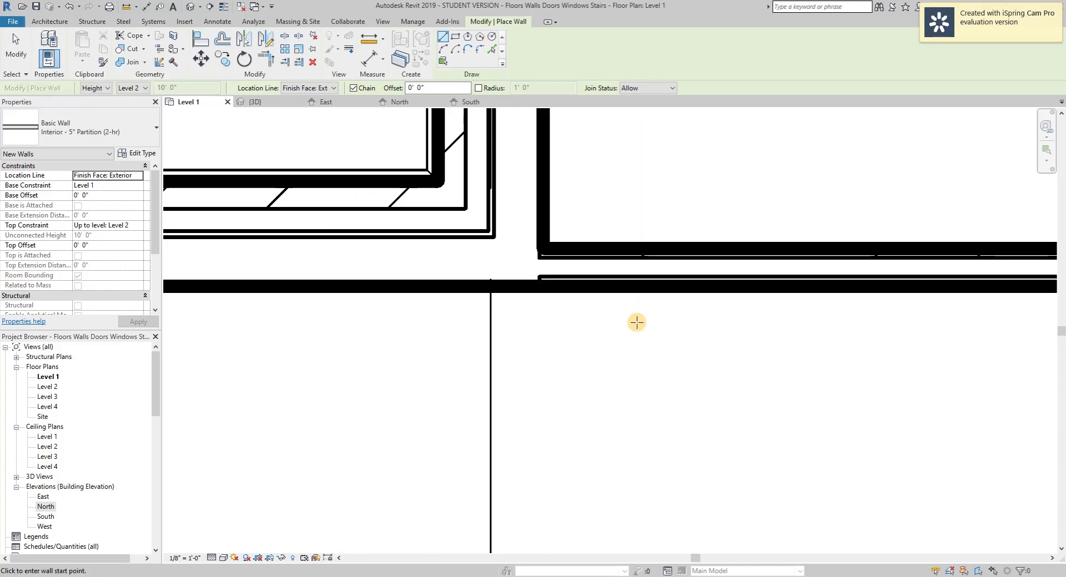
pyautogui.scroll(-8, 637, 322)
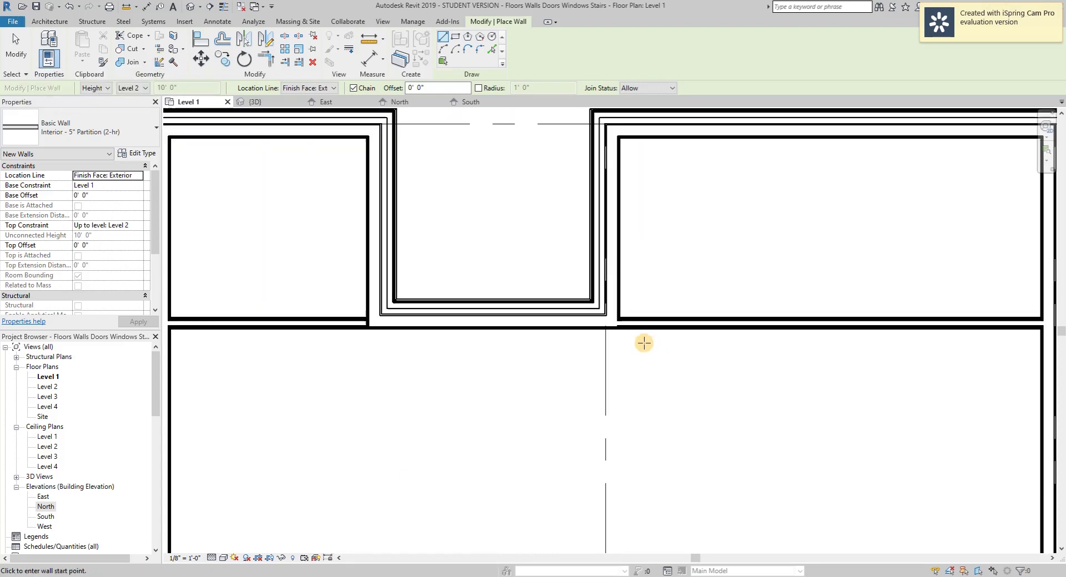
pyautogui.scroll(-5, 643, 343)
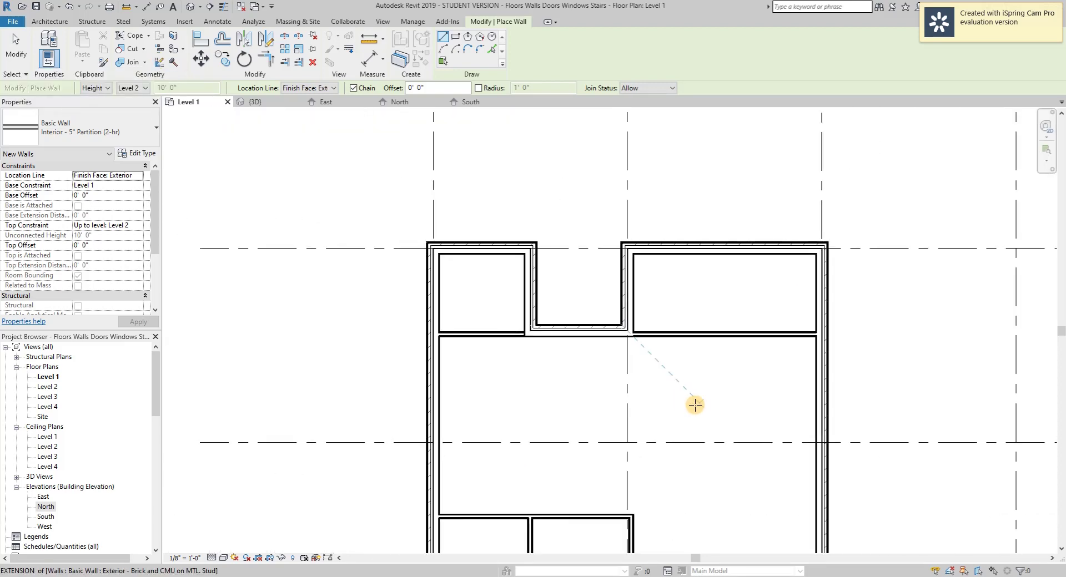
# - Draw a horizontal partition near grid C from the corner of the two small rooms to the east exterior wall and finish wall placement
pyautogui.moveTo(717, 404); pyautogui.dragTo(572, 146, button='middle')
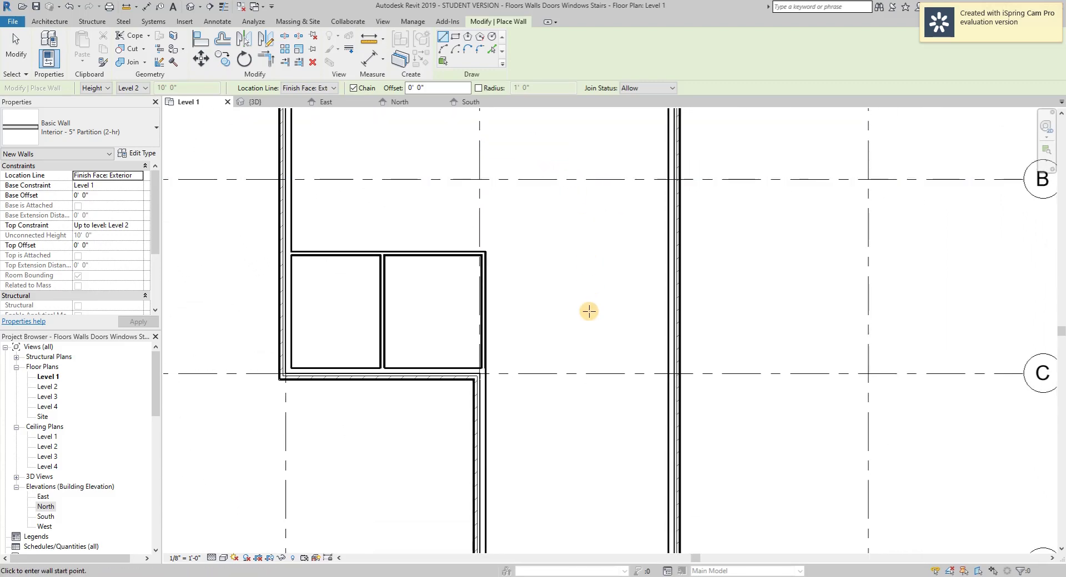
pyautogui.scroll(-1, 589, 308)
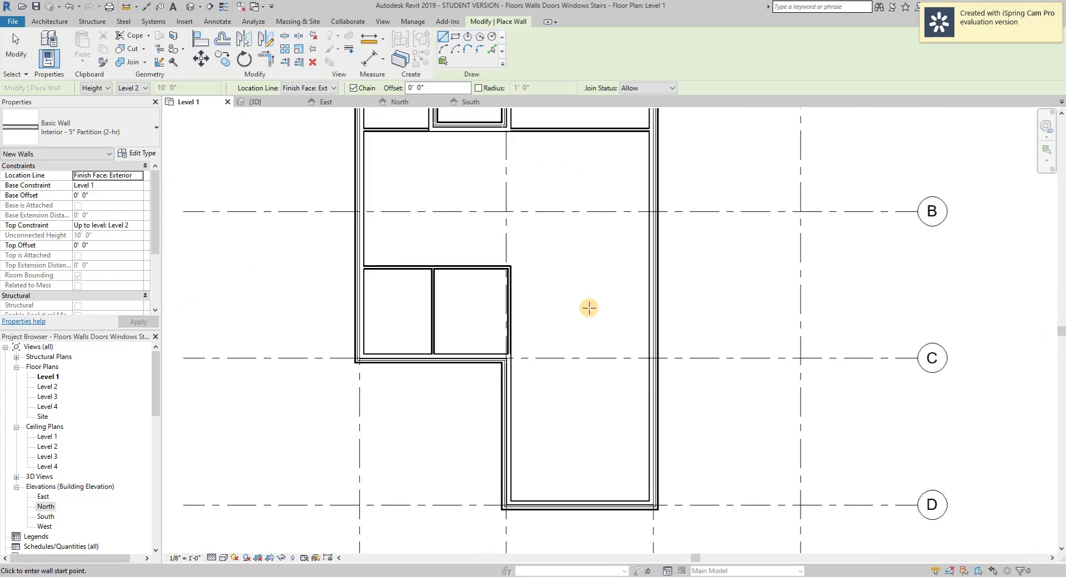
pyautogui.click(511, 353)
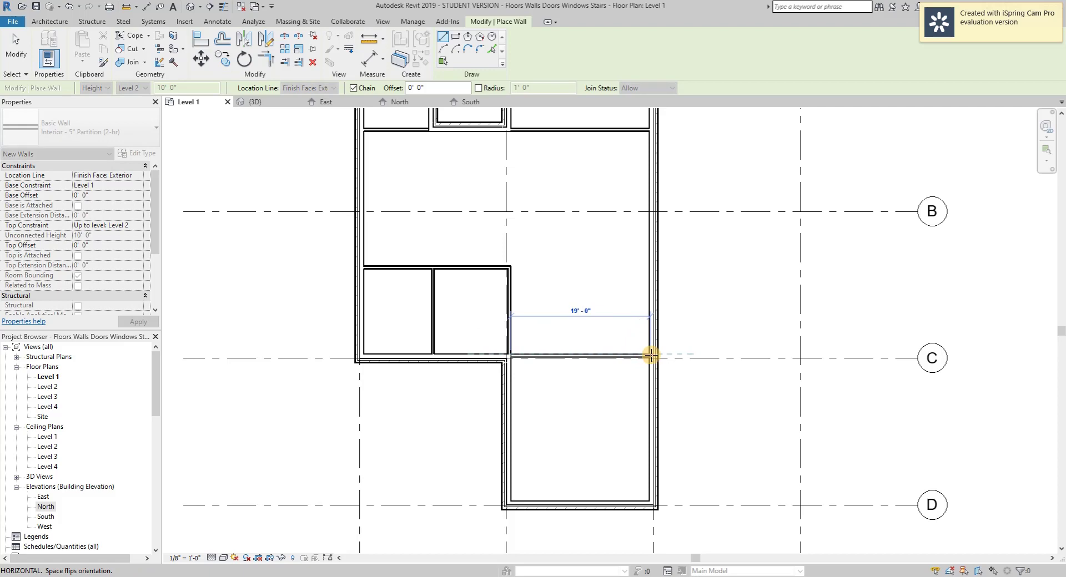
pyautogui.click(650, 354)
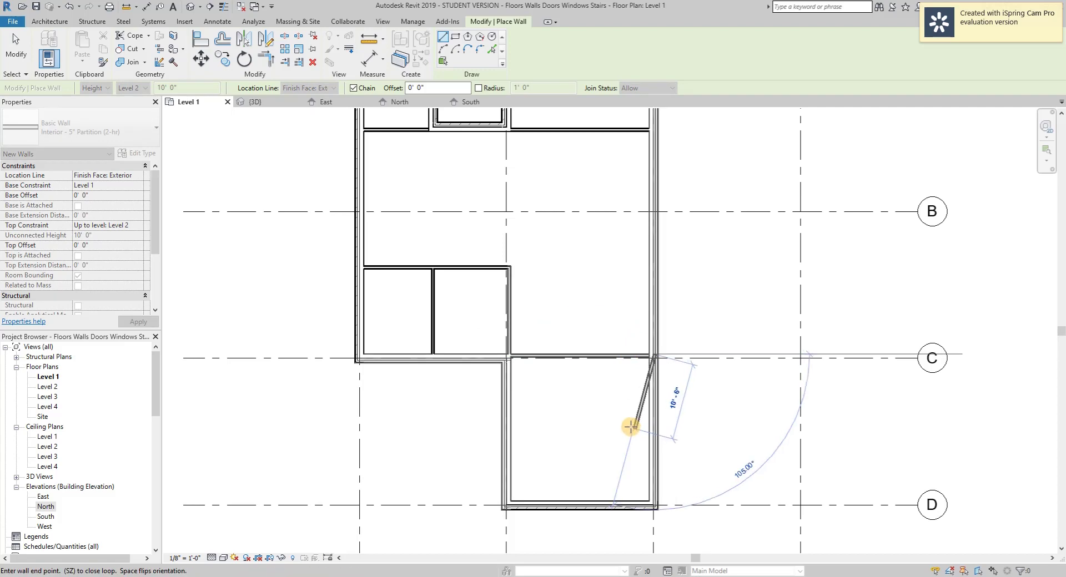
pyautogui.press('Escape')
pyautogui.scroll(-2, 716, 325)
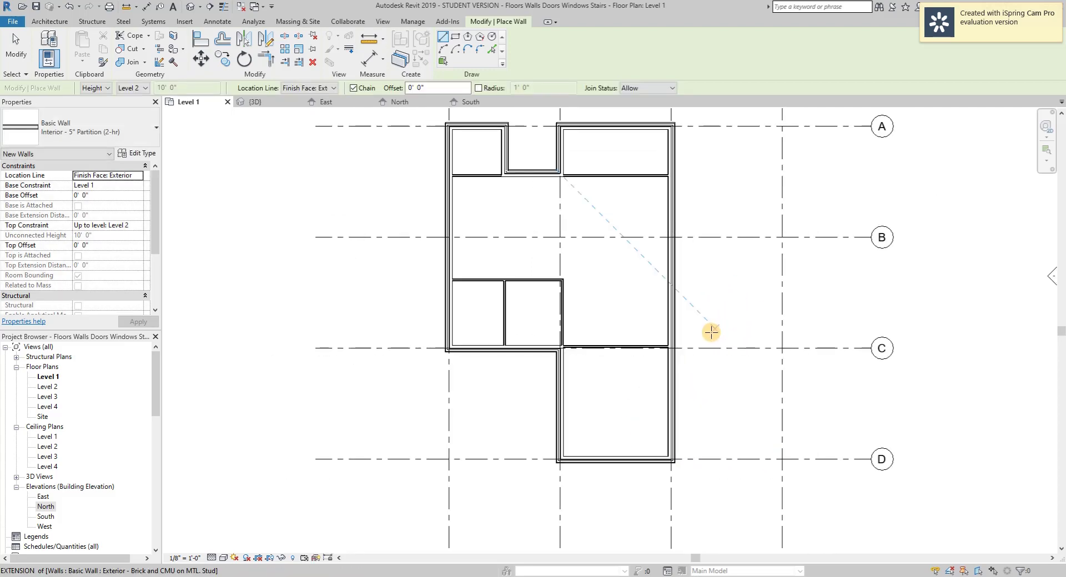
pyautogui.press('Escape')
# - Change the partition below the northeast room to the Interior - 6 1/8" Partition (2-hr) type
pyautogui.scroll(3, 584, 128)
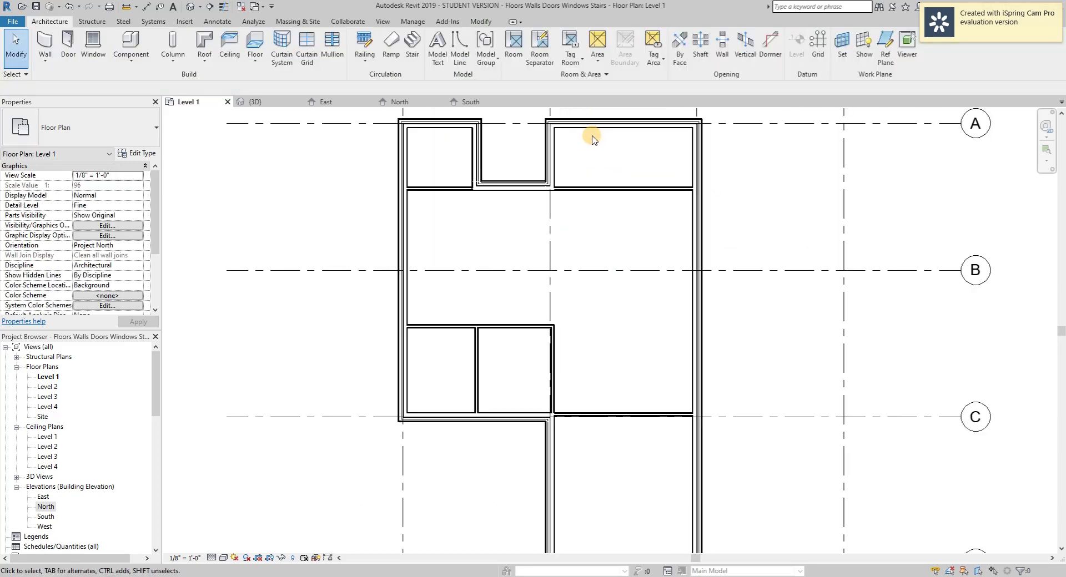
pyautogui.click(613, 207)
pyautogui.scroll(4, 658, 207)
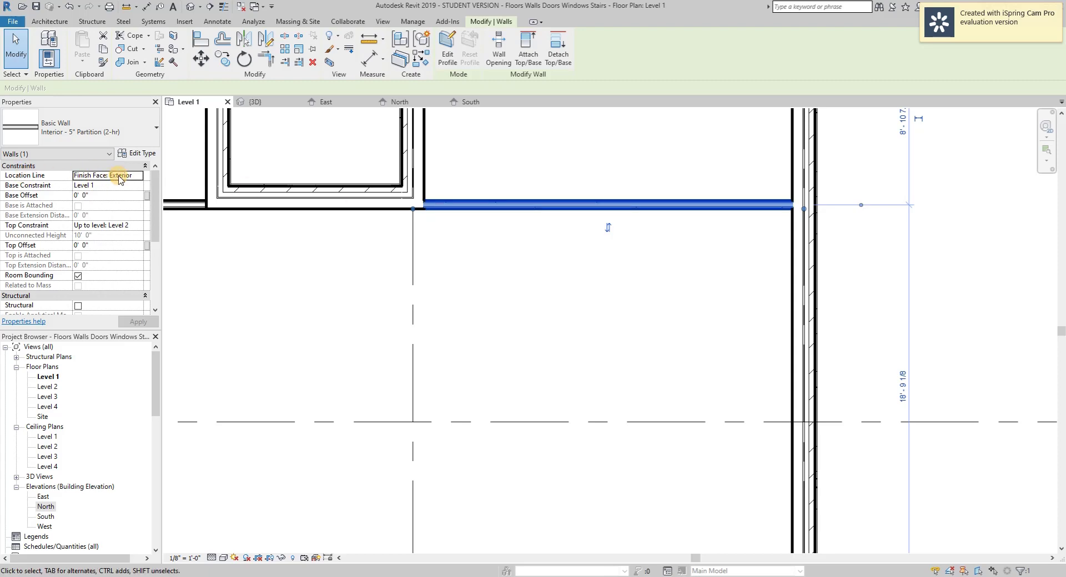
pyautogui.click(145, 143)
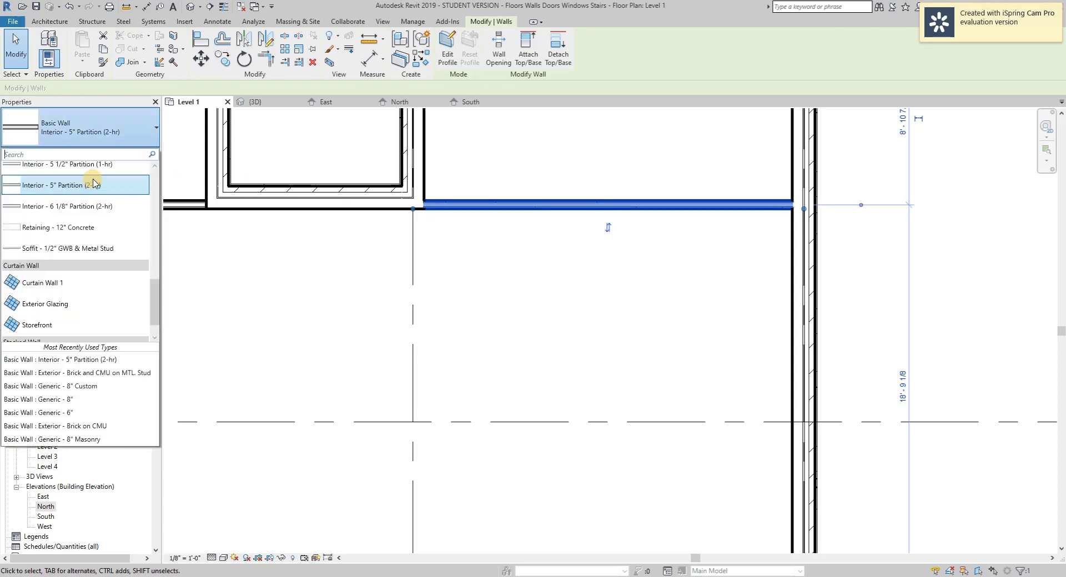
pyautogui.click(83, 206)
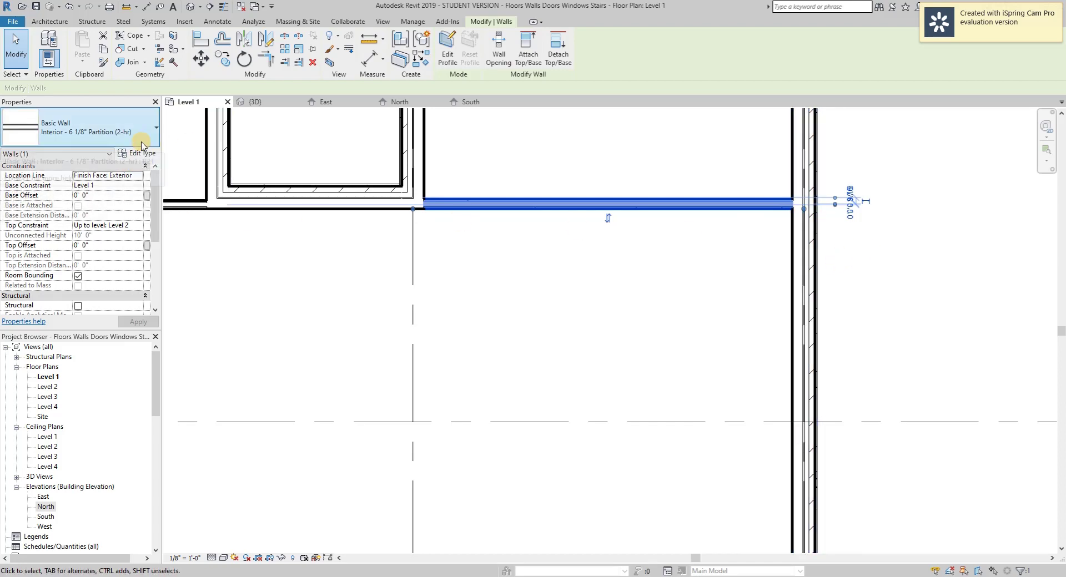
pyautogui.click(98, 132)
pyautogui.click(92, 167)
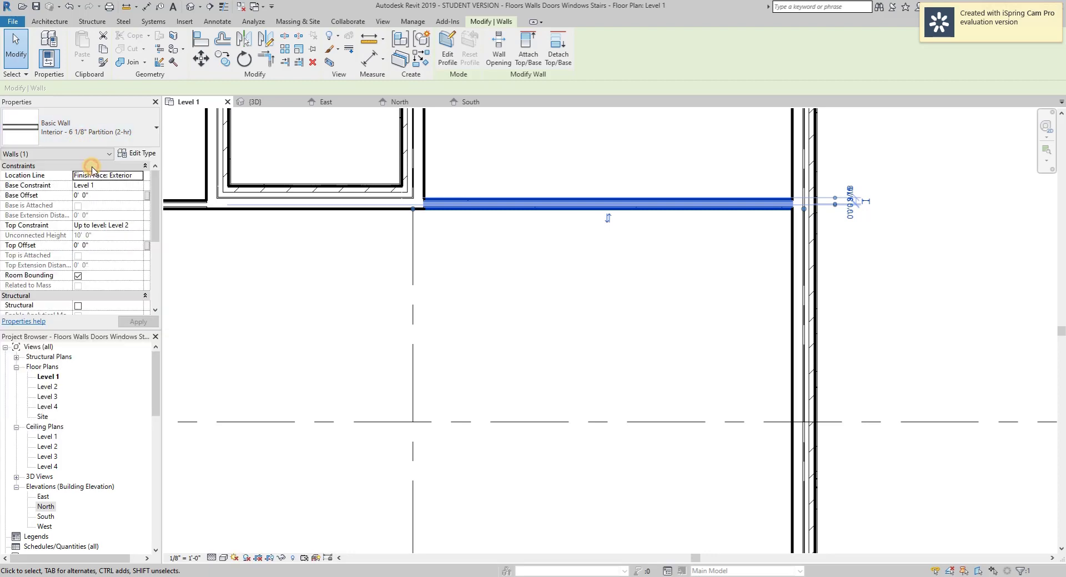
pyautogui.scroll(-4, 565, 300)
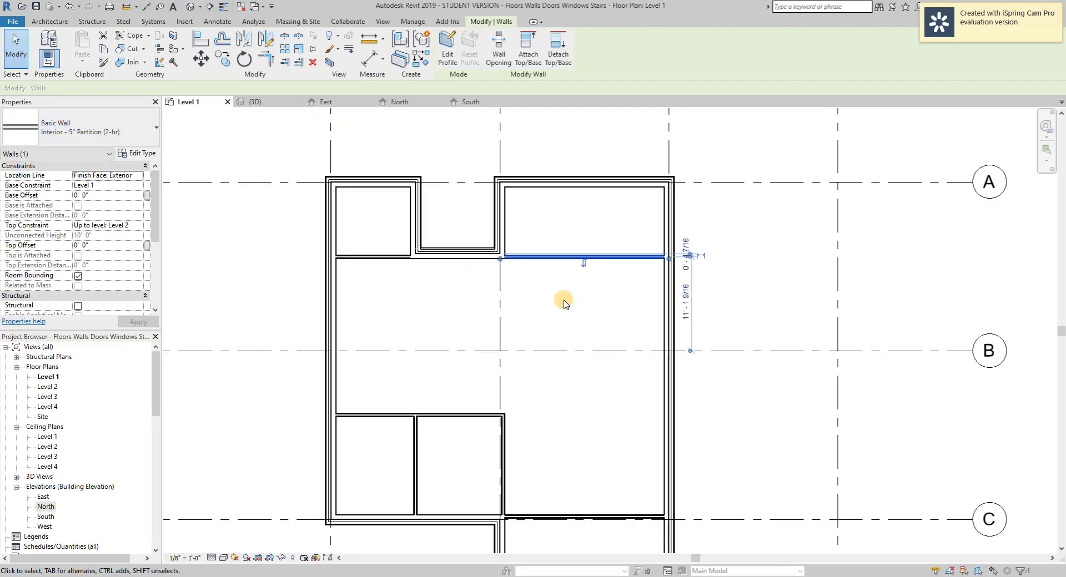
pyautogui.press('Escape')
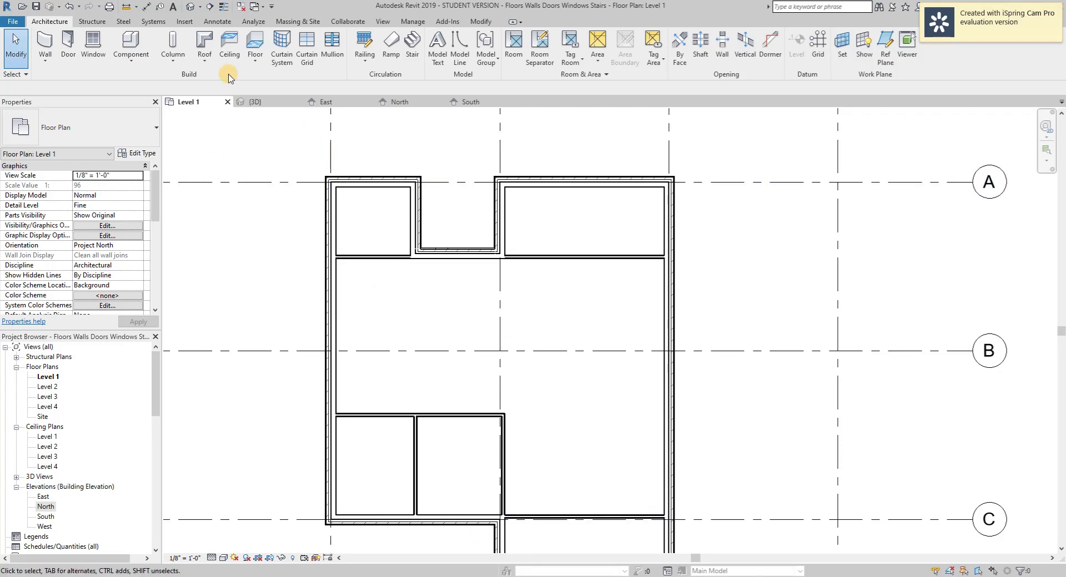
# - Start an architectural floor on Level 1 and pick the outer faces of the west wall, northwest wall and notch's west wall as boundary lines
pyautogui.click(255, 65)
pyautogui.click(243, 81)
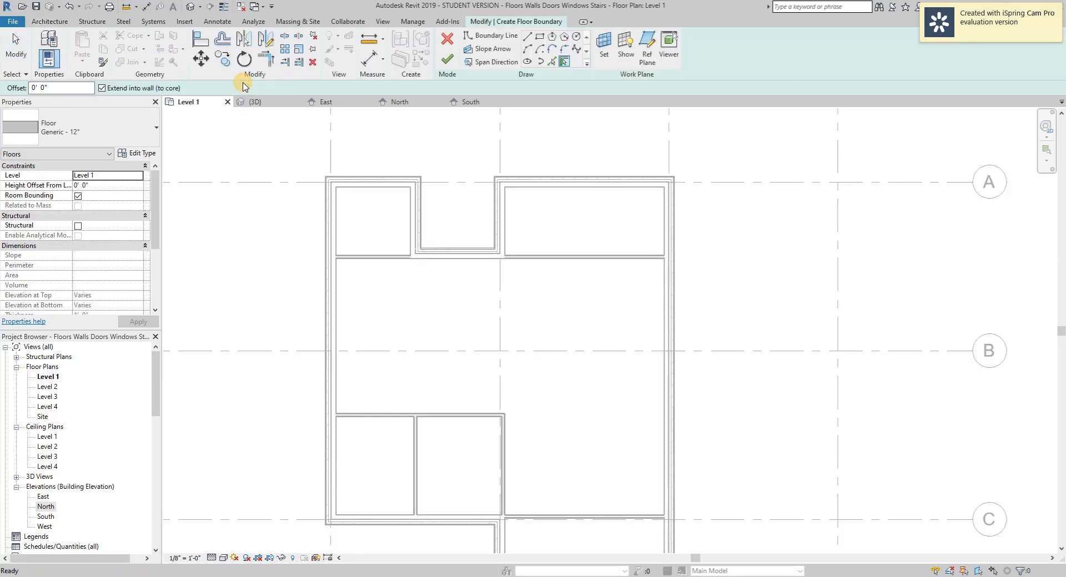
pyautogui.scroll(-3, 609, 362)
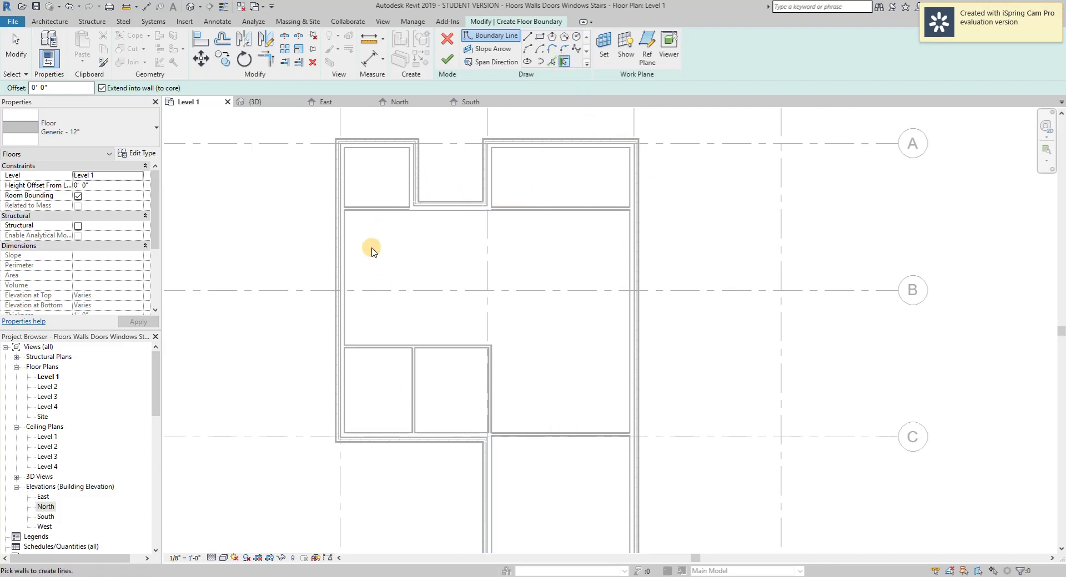
pyautogui.click(552, 62)
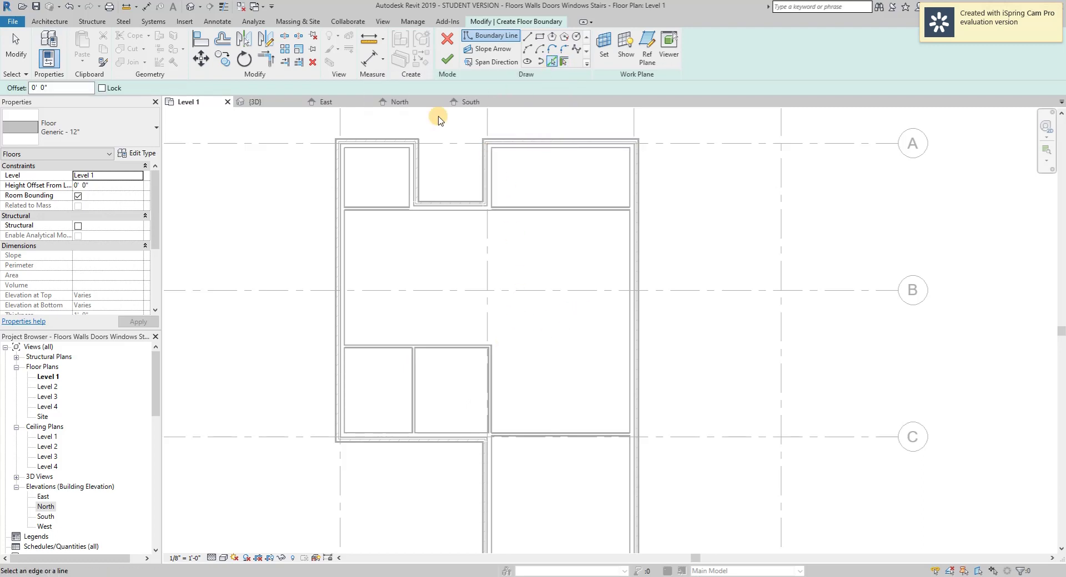
pyautogui.scroll(2, 333, 139)
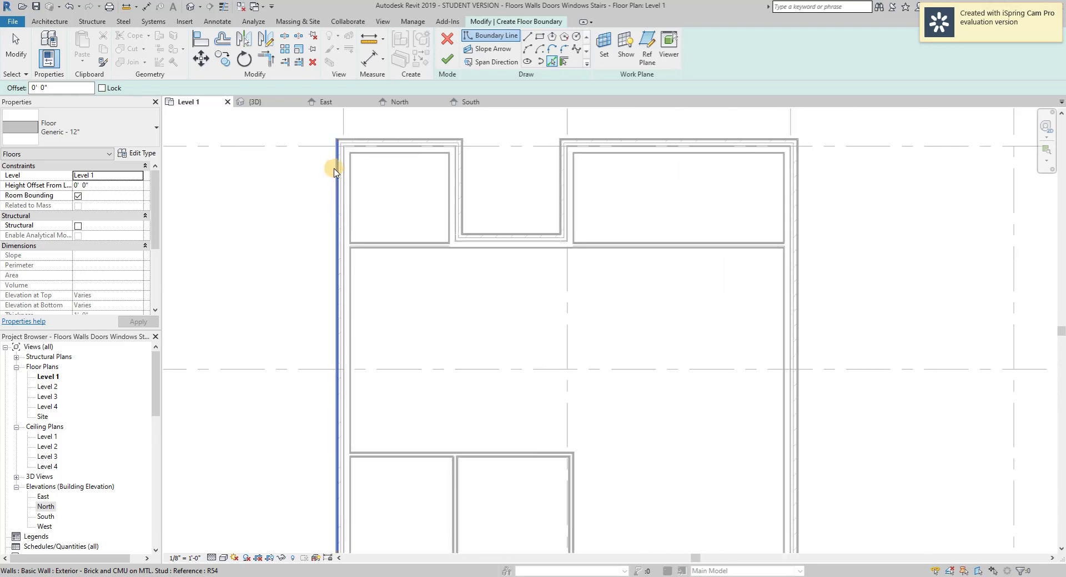
pyautogui.scroll(4, 338, 168)
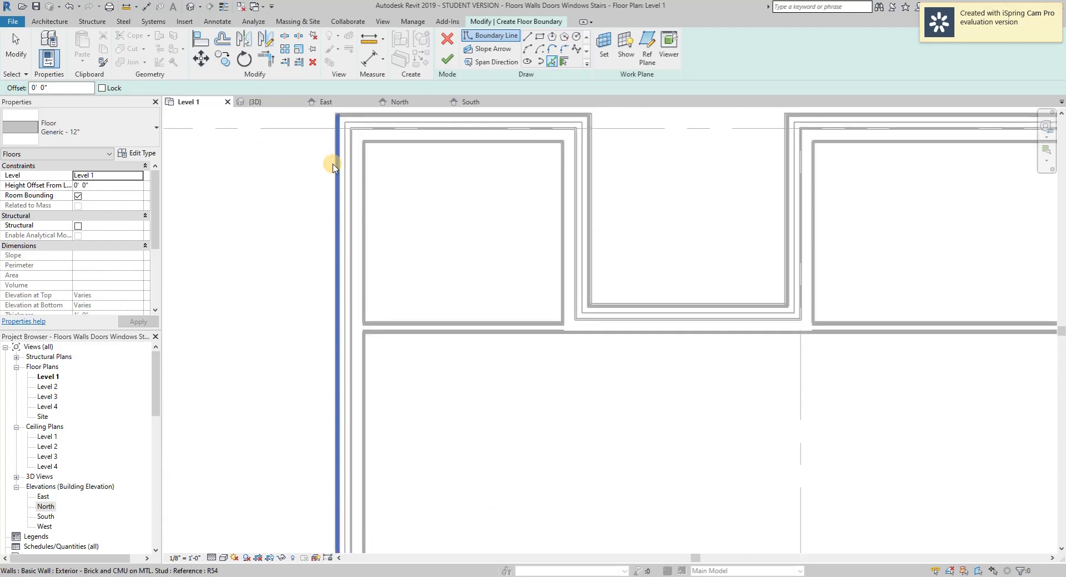
pyautogui.click(337, 206)
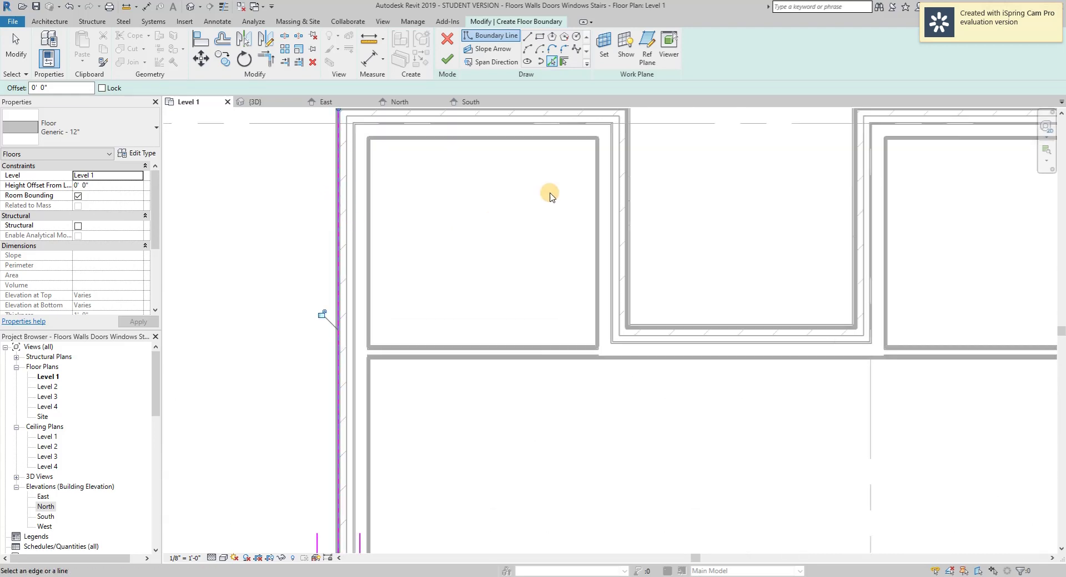
pyautogui.click(585, 114)
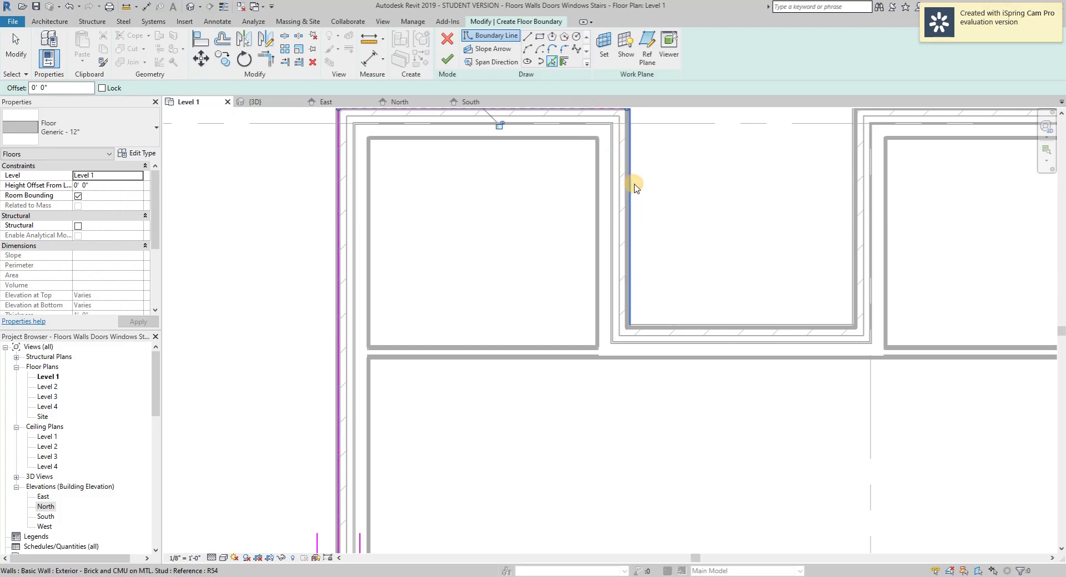
pyautogui.click(636, 189)
# - Cycle through the overlapping edges at the notch's south wall and add the connected wall chain to the floor boundary
pyautogui.scroll(3, 638, 190)
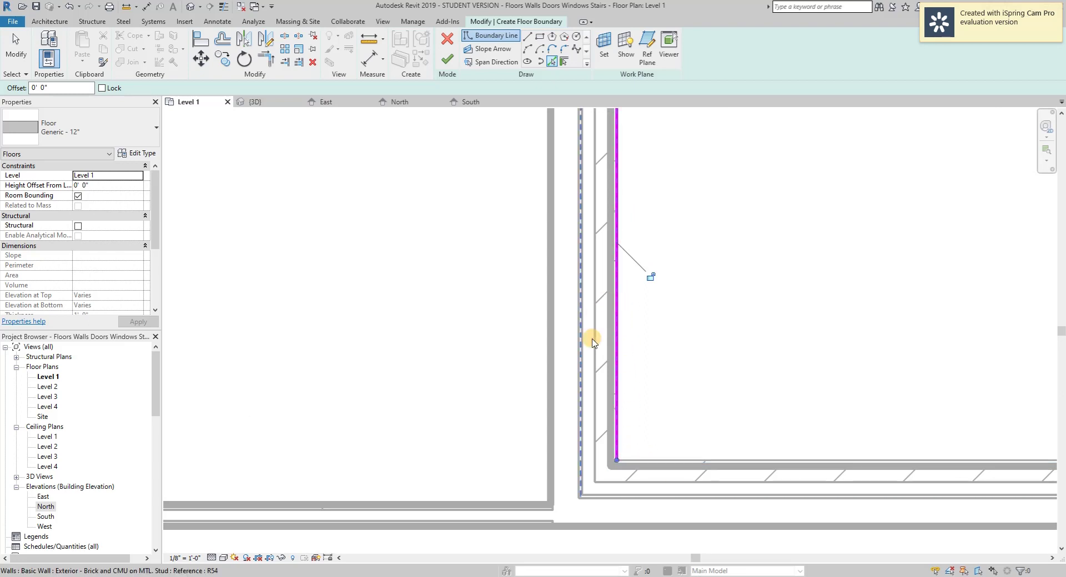
pyautogui.scroll(-3, 694, 424)
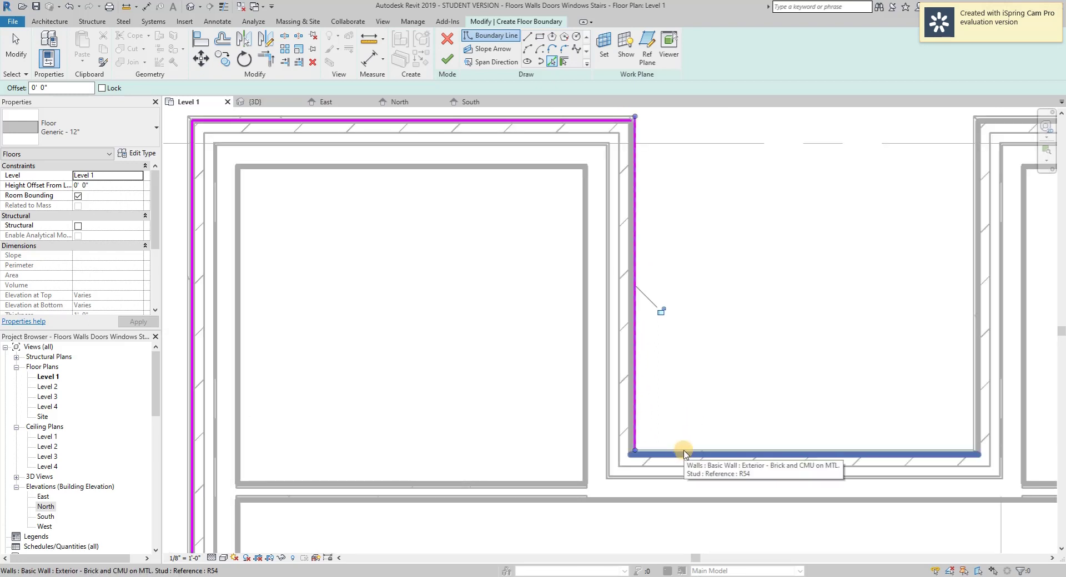
pyautogui.press('Tab')
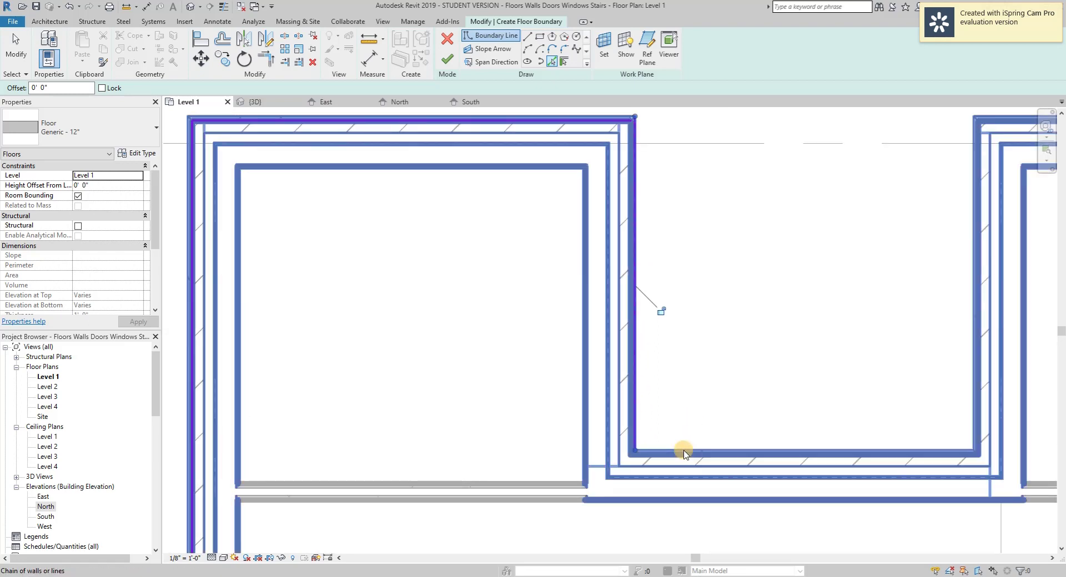
pyautogui.press('Tab')
pyautogui.press('Tab')
pyautogui.press('Tab')
pyautogui.press('Tab')
pyautogui.press('Tab')
pyautogui.press('Tab')
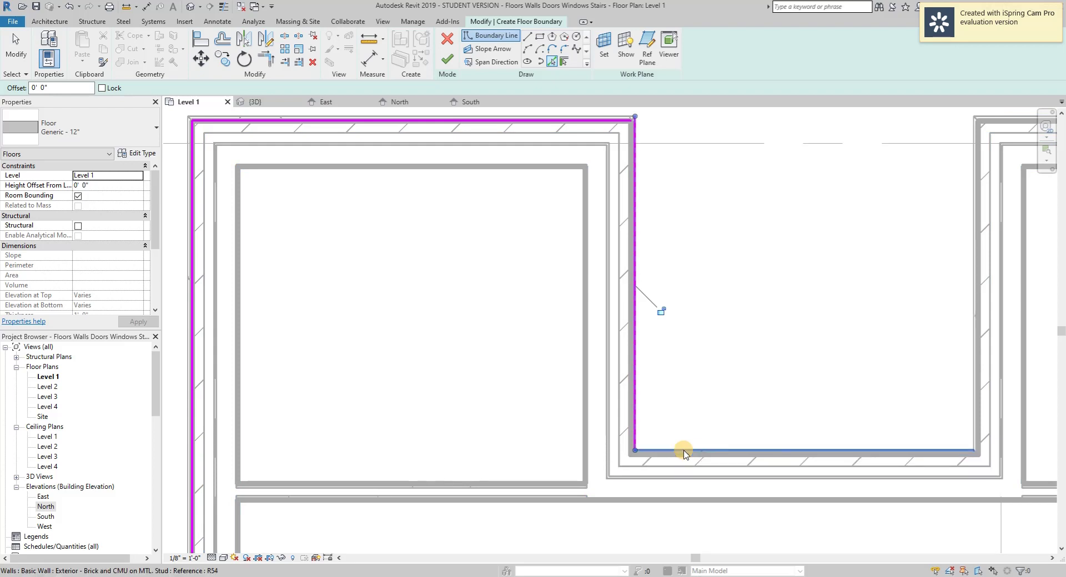
pyautogui.press('Tab')
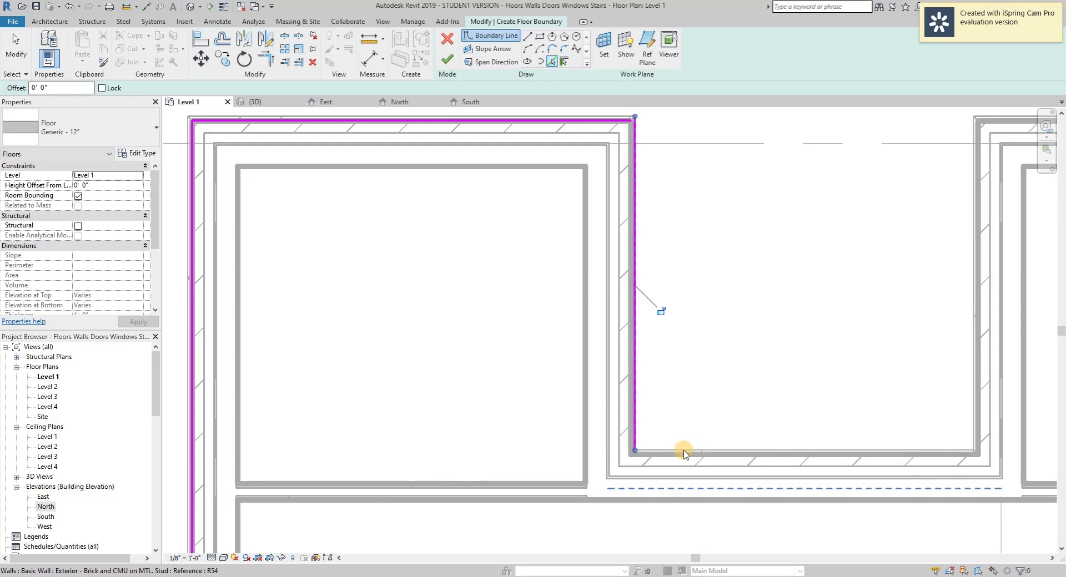
pyautogui.press('Tab')
pyautogui.press('Tab')
pyautogui.press('Tab')
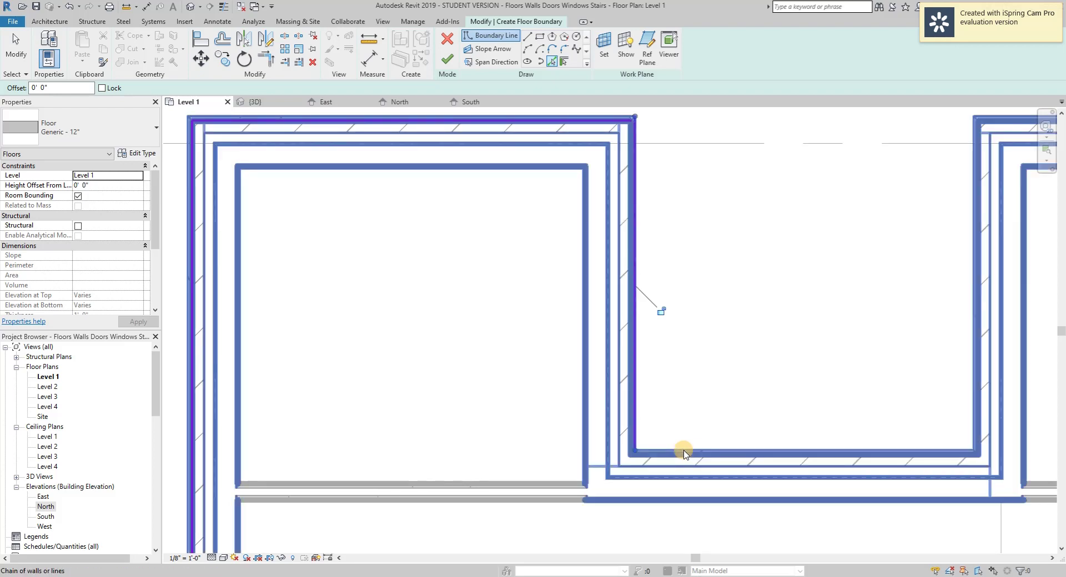
pyautogui.click(684, 453)
pyautogui.scroll(-4, 722, 400)
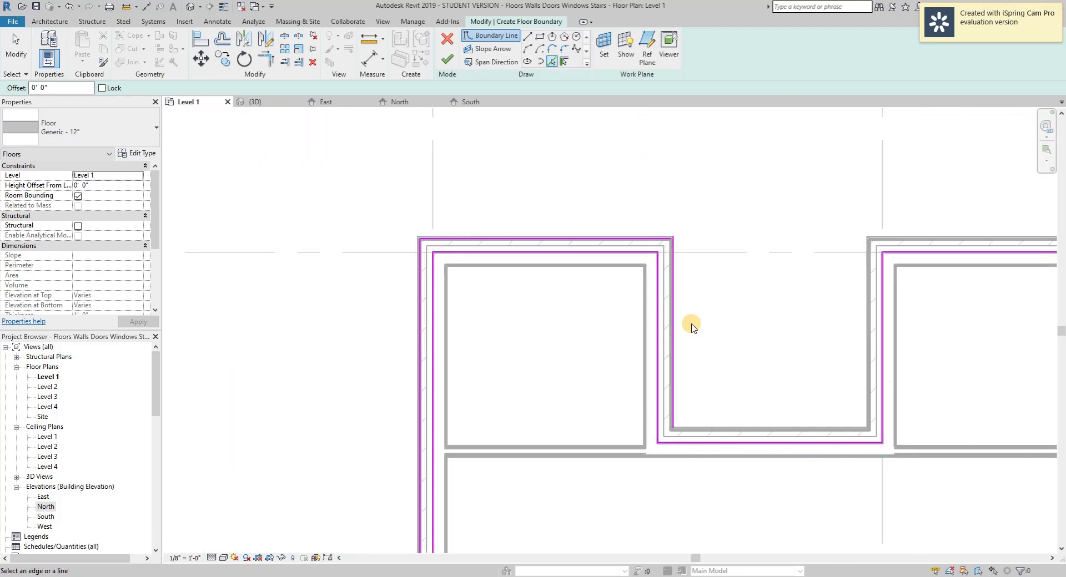
pyautogui.scroll(-2, 697, 386)
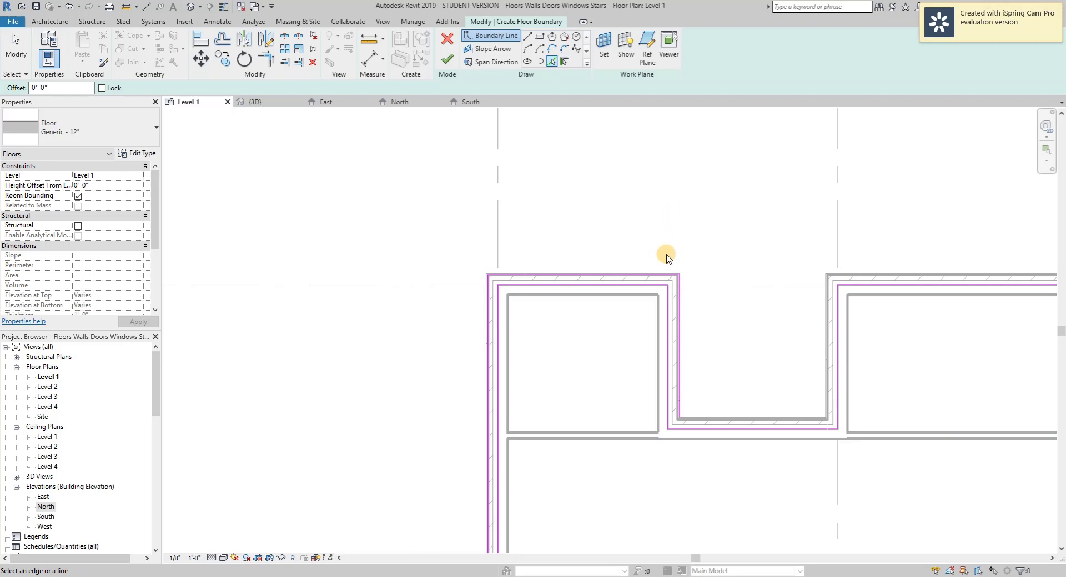
# - Delete the boundary lines picked along the outer faces of the west wall, northwest wall and notch's west wall
pyautogui.scroll(2, 667, 264)
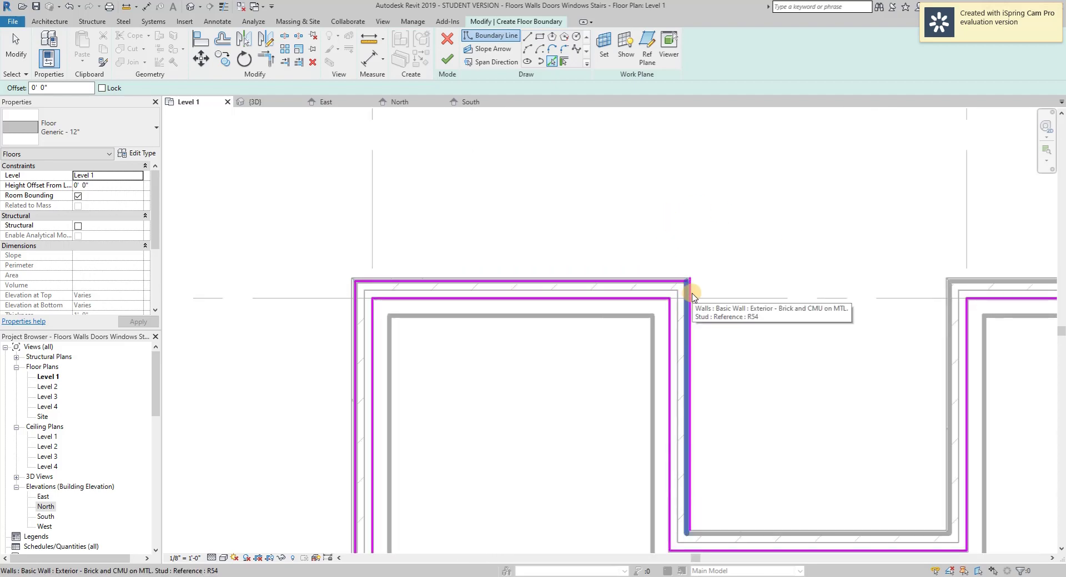
pyautogui.press('Escape')
pyautogui.press('Tab')
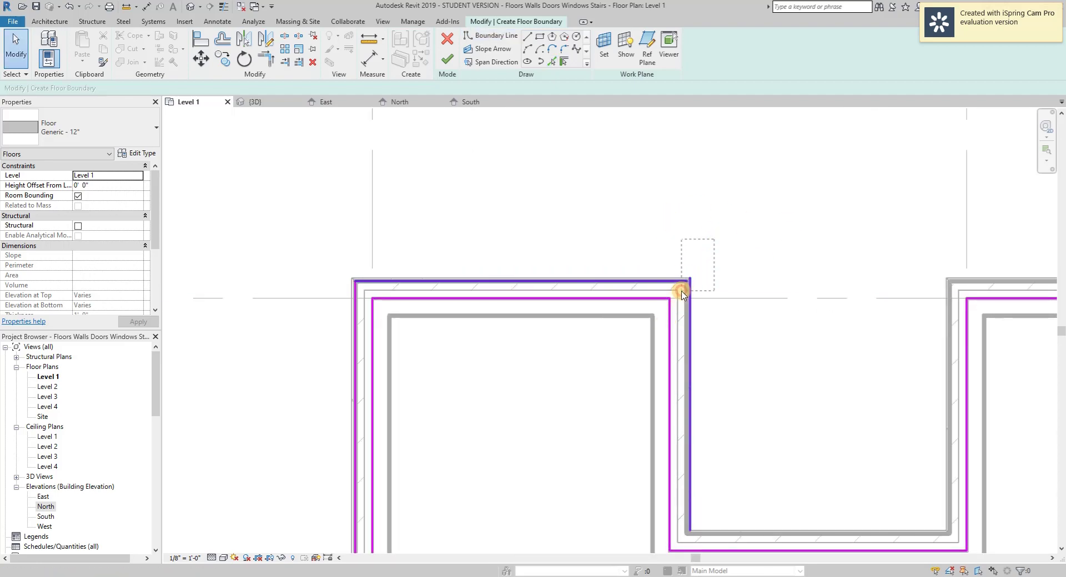
pyautogui.click(689, 281)
pyautogui.keyDown('ctrl'); pyautogui.click(353, 302); pyautogui.keyUp('ctrl')
pyautogui.press('Delete')
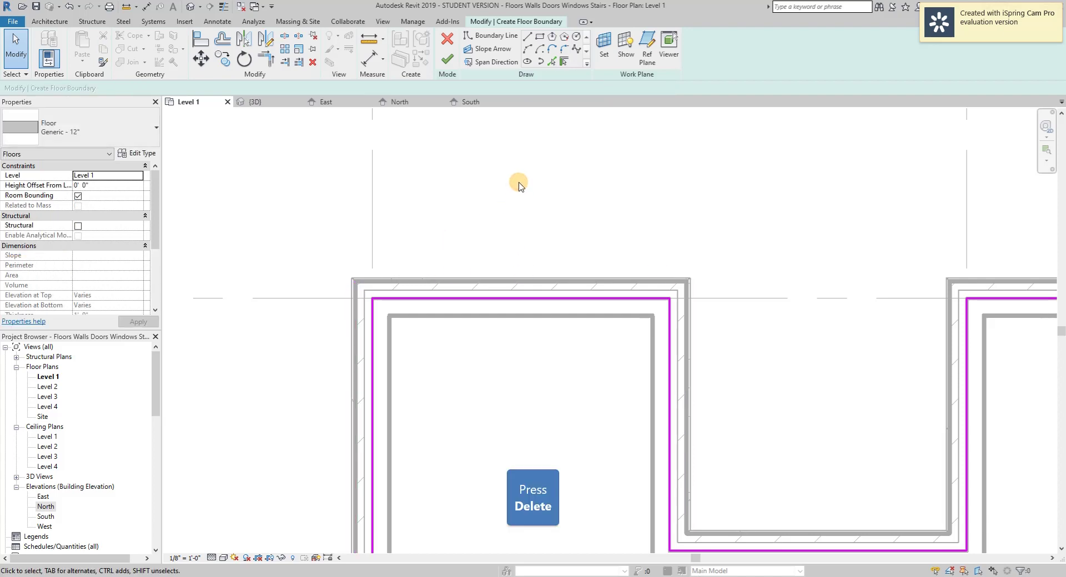
# - Finish the floor boundary sketch to create the Generic - 12" floor on Level 1
pyautogui.scroll(-3, 516, 180)
pyautogui.scroll(-5, 516, 180)
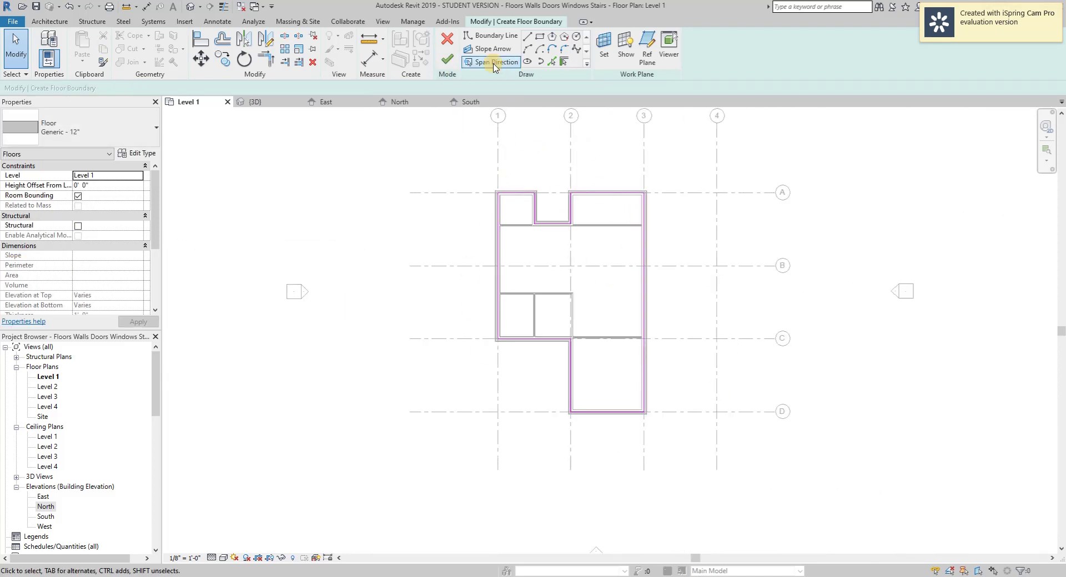
pyautogui.click(448, 65)
pyautogui.scroll(2, 693, 294)
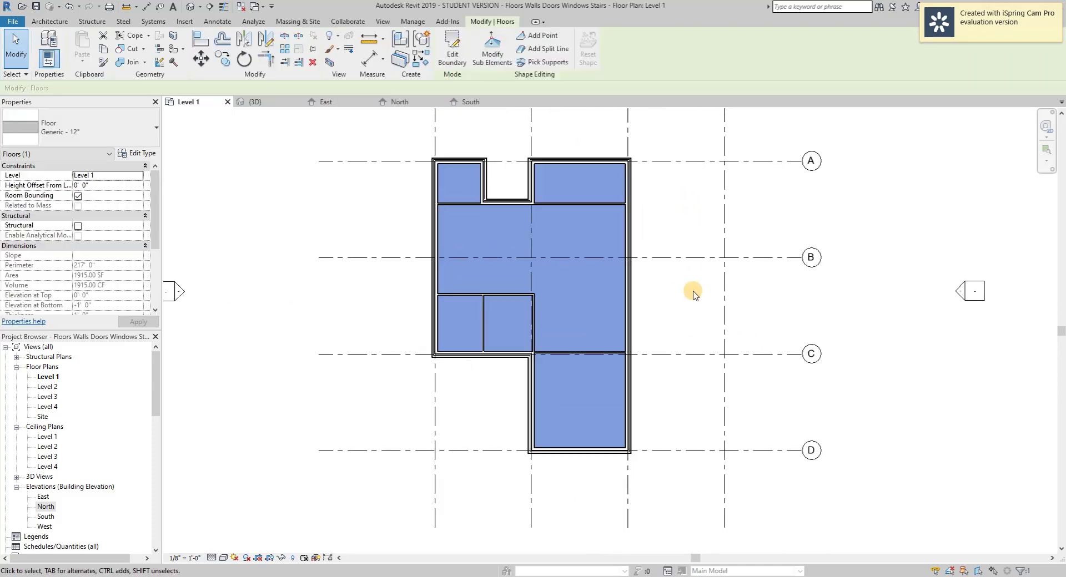
# - Edit the floor boundary in 3D, moving the three lines around the southwest step outward to the exterior wall faces, and finish the sketch
pyautogui.click(262, 104)
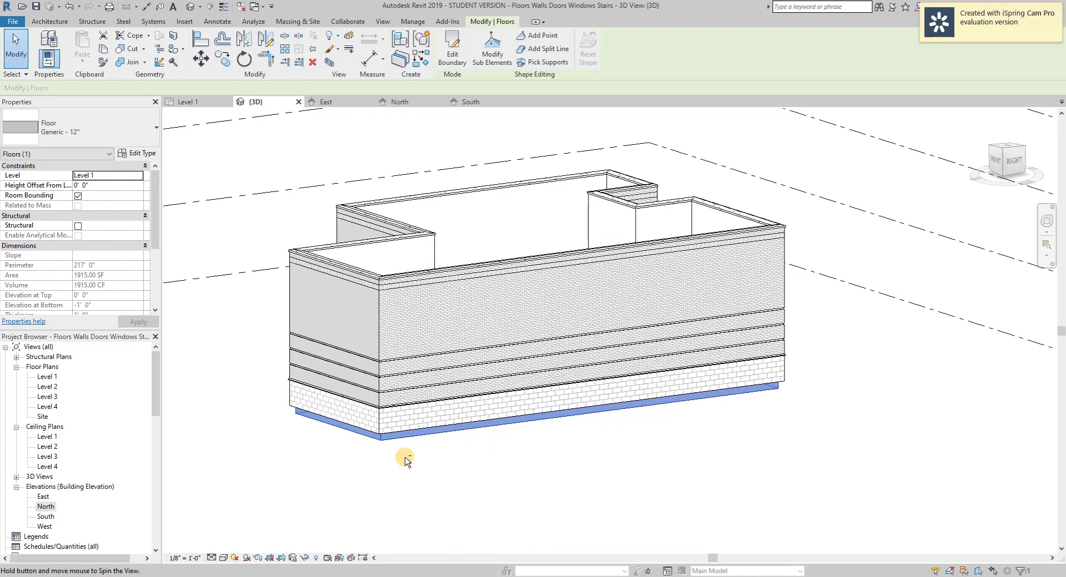
pyautogui.keyDown('shift'); pyautogui.moveTo(405, 459); pyautogui.dragTo(568, 351, button='middle'); pyautogui.keyUp('shift')
pyautogui.scroll(5, 556, 264)
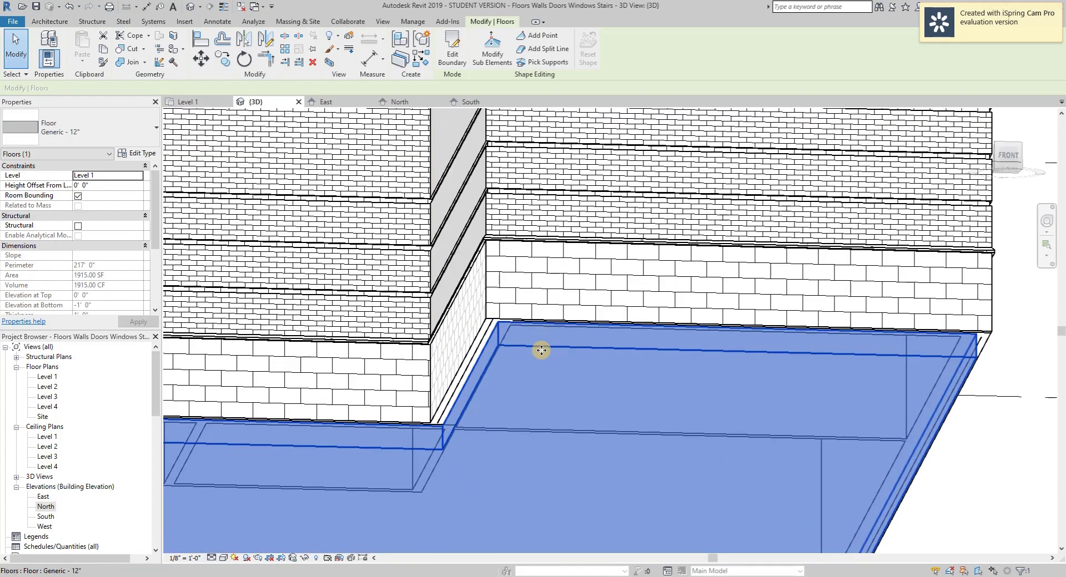
pyautogui.press('Escape')
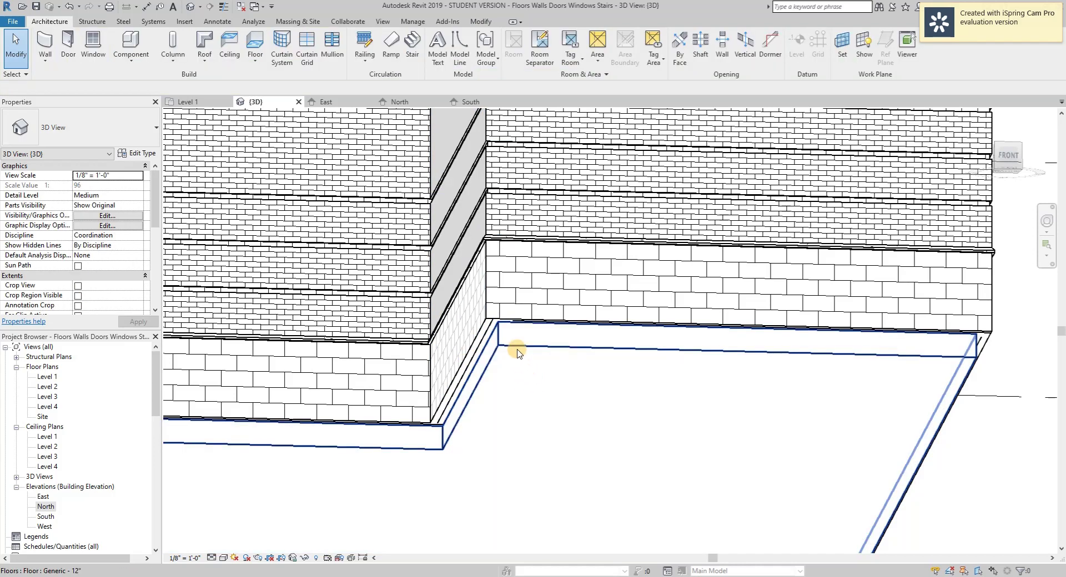
pyautogui.doubleClick(517, 353)
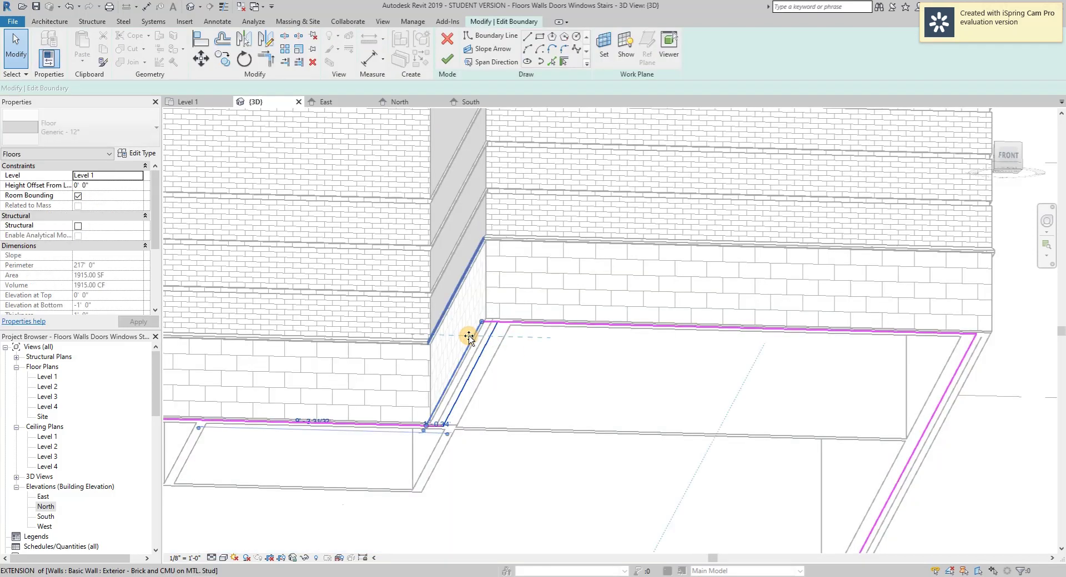
pyautogui.click(469, 337)
pyautogui.click(521, 314)
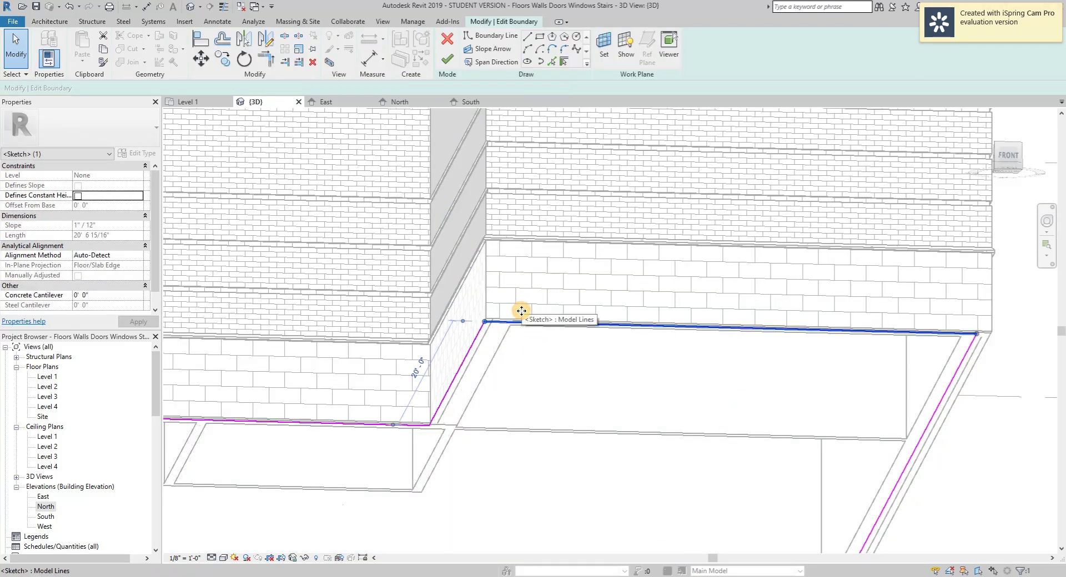
pyautogui.moveTo(525, 307); pyautogui.dragTo(519, 318)
pyautogui.moveTo(402, 410); pyautogui.dragTo(395, 407)
pyautogui.click(446, 59)
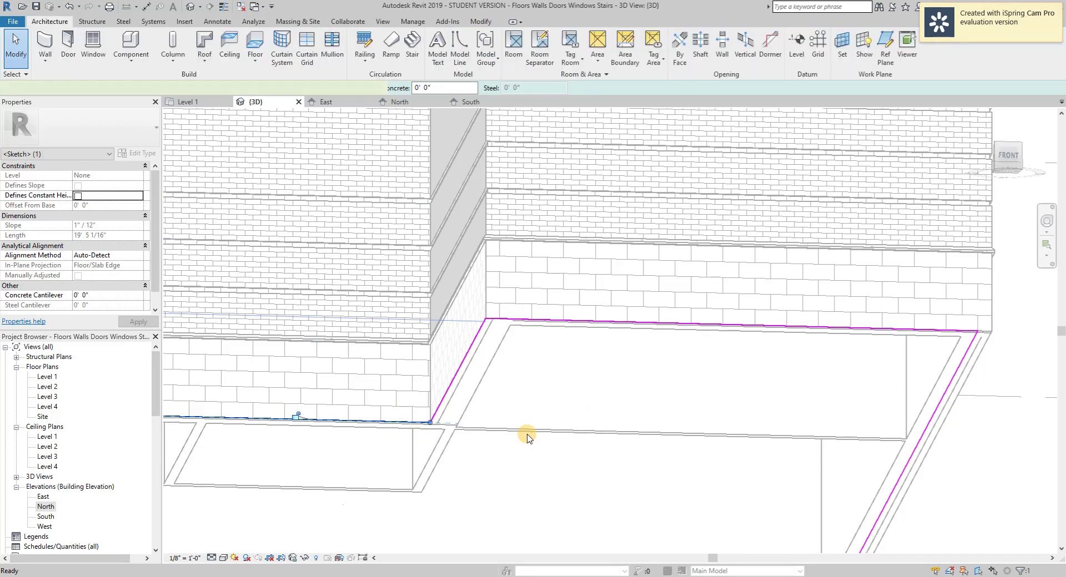
pyautogui.click(825, 390)
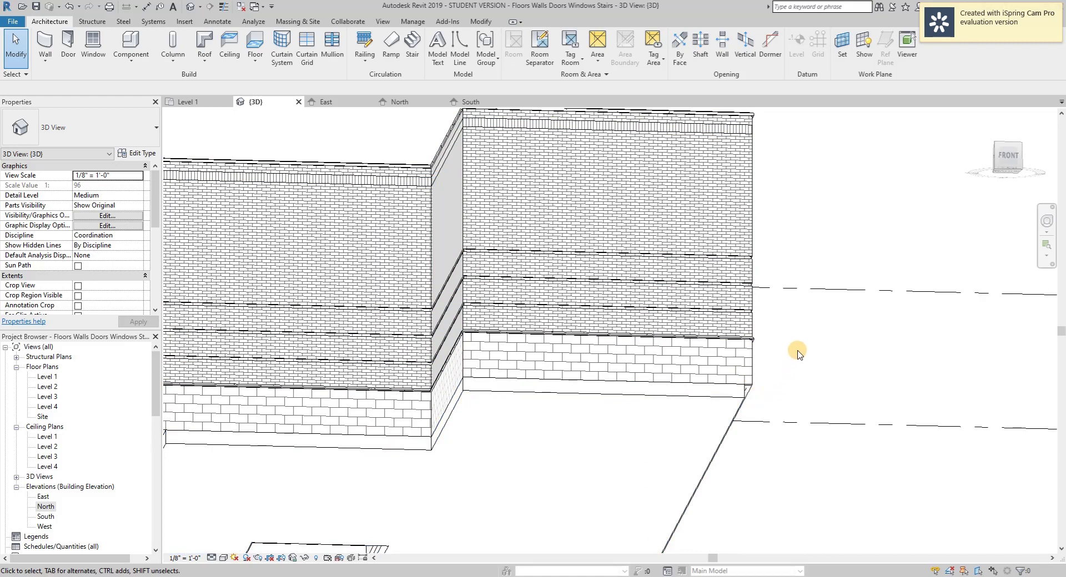
# - Edit the floor's boundary and draw a slope arrow about 44' long from the northeast room down to the southeast room on Level 1
pyautogui.click(997, 148)
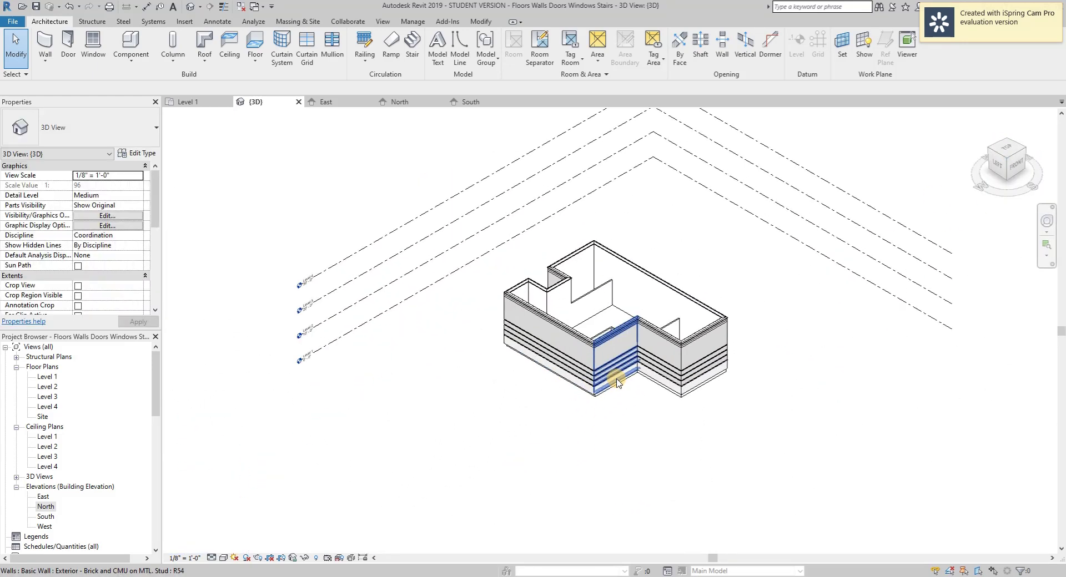
pyautogui.scroll(4, 616, 382)
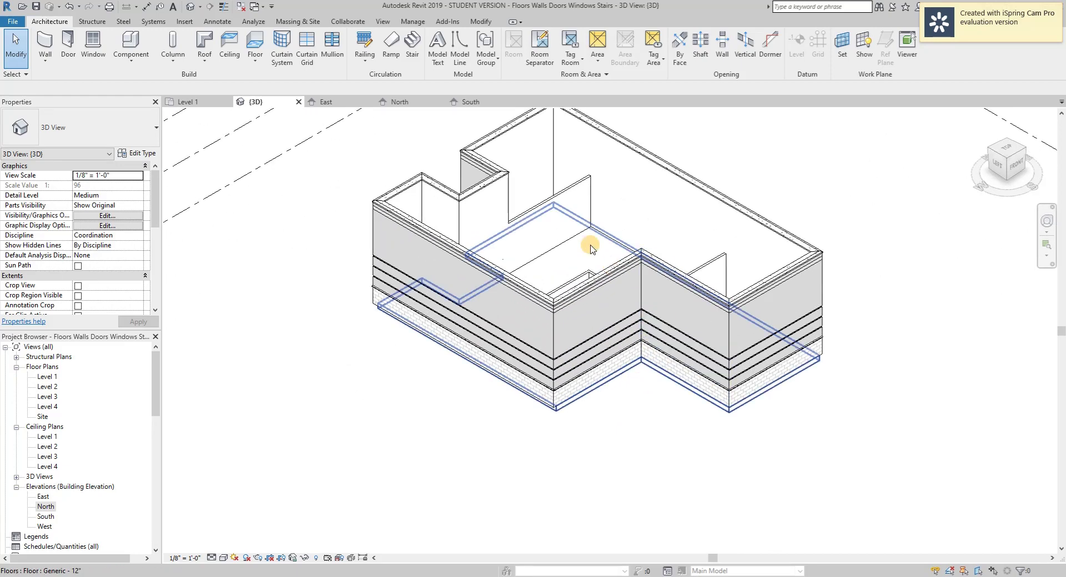
pyautogui.click(600, 253)
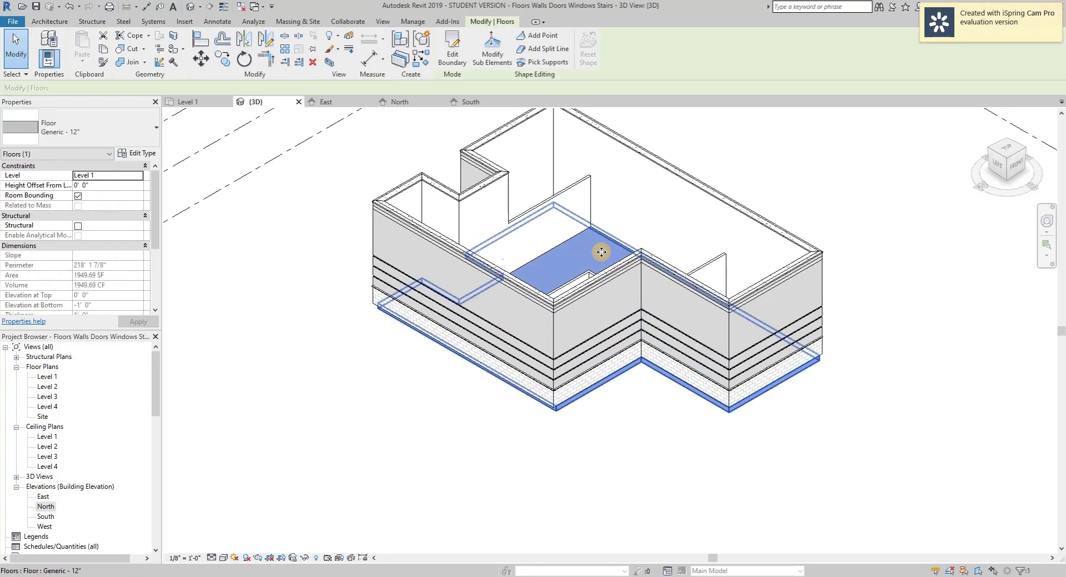
pyautogui.click(1008, 143)
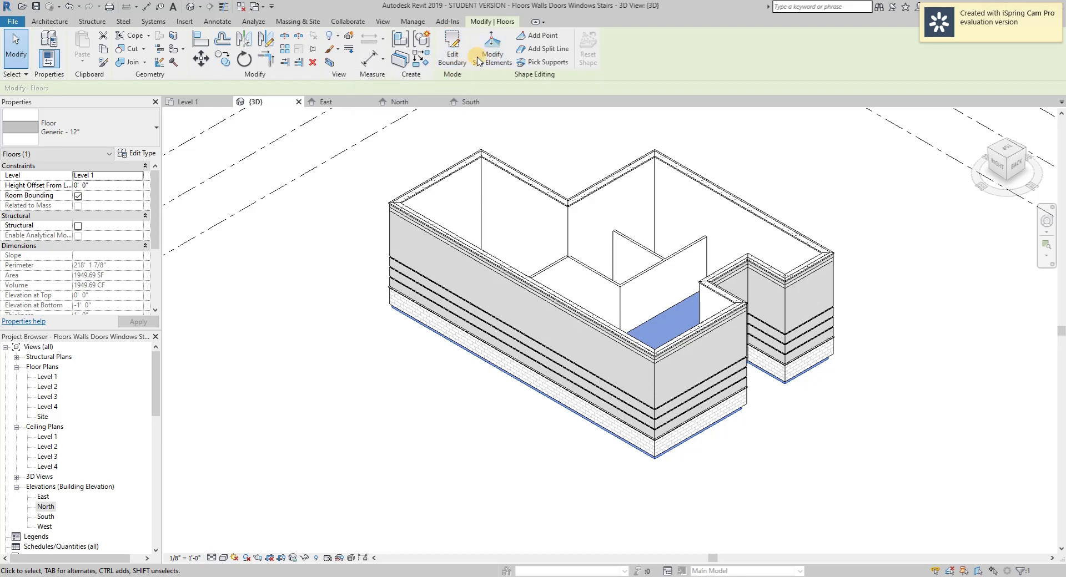
pyautogui.click(453, 54)
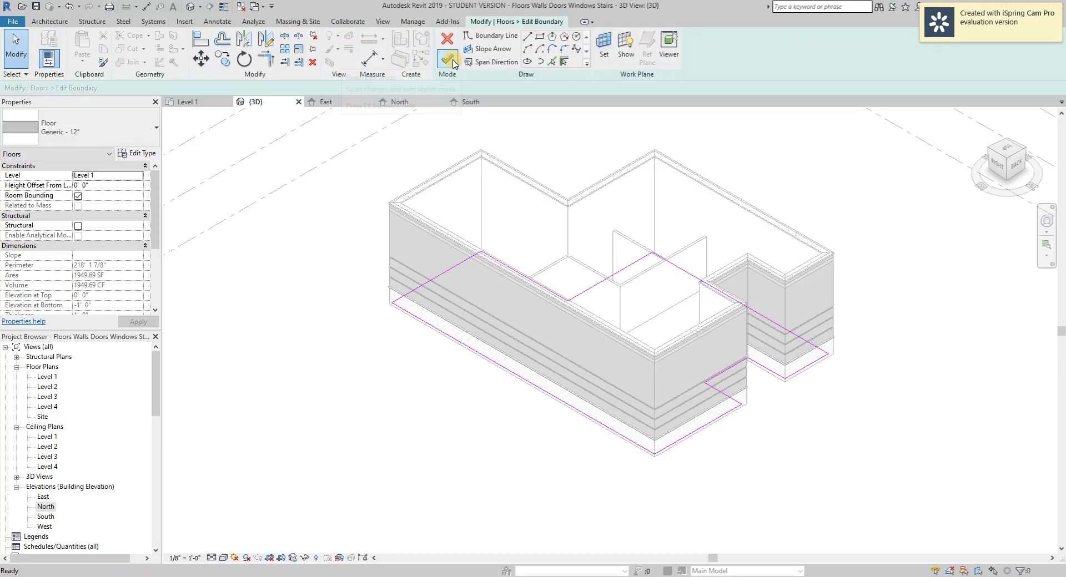
pyautogui.click(489, 49)
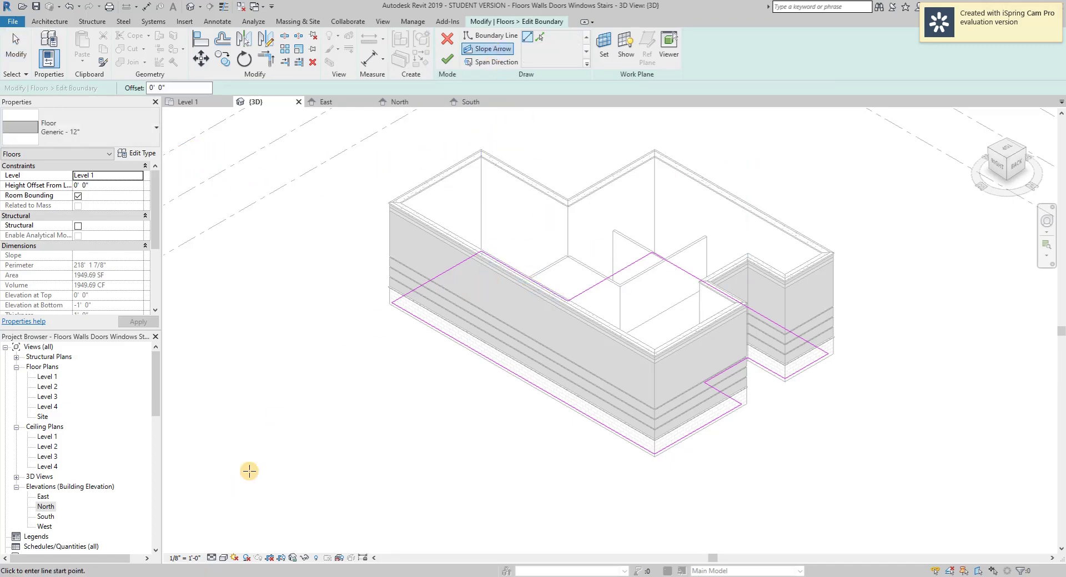
pyautogui.click(184, 102)
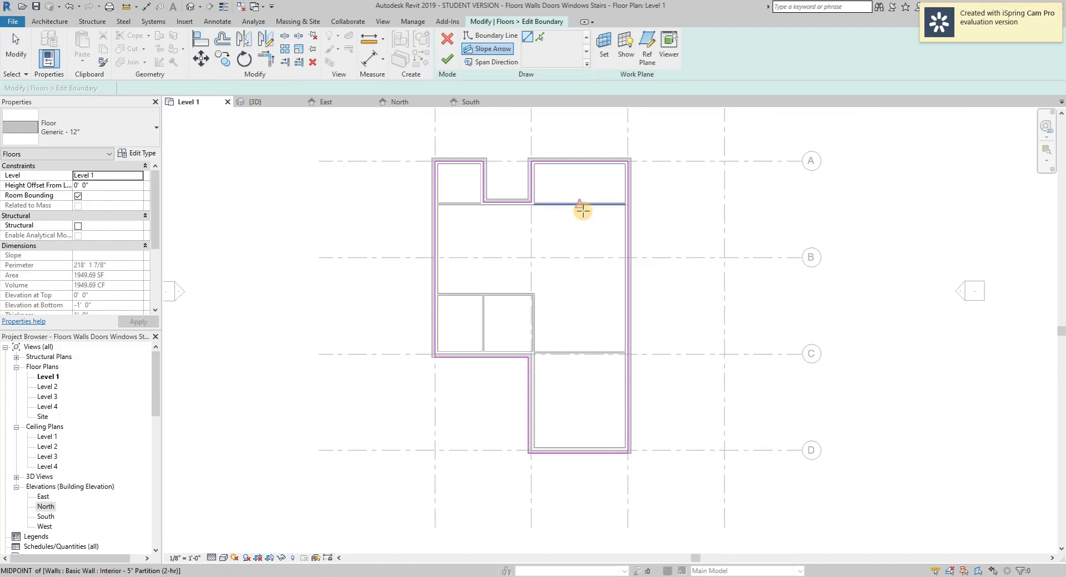
pyautogui.click(579, 189)
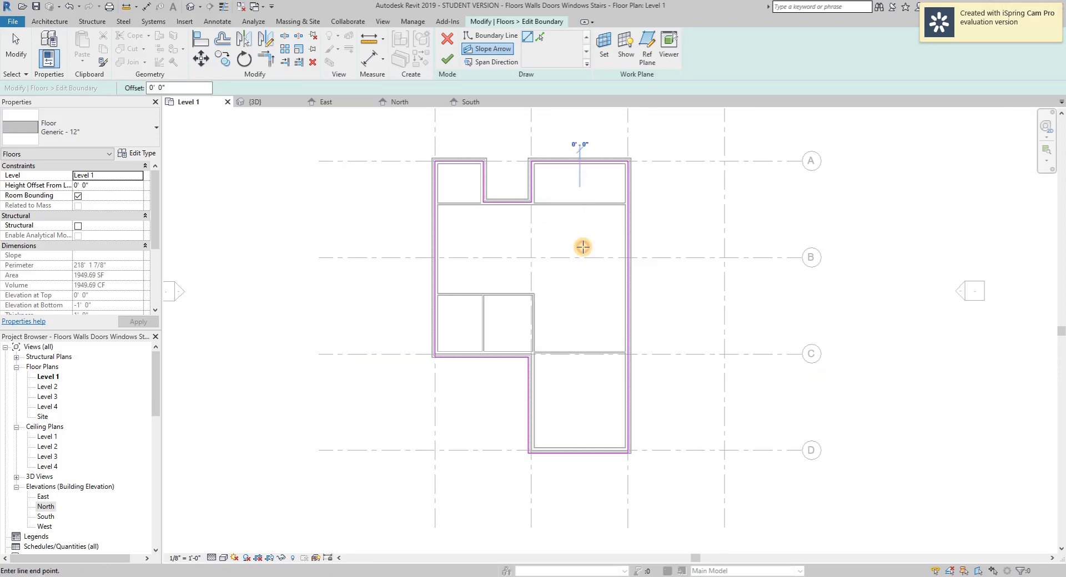
pyautogui.click(573, 406)
pyautogui.click(581, 235)
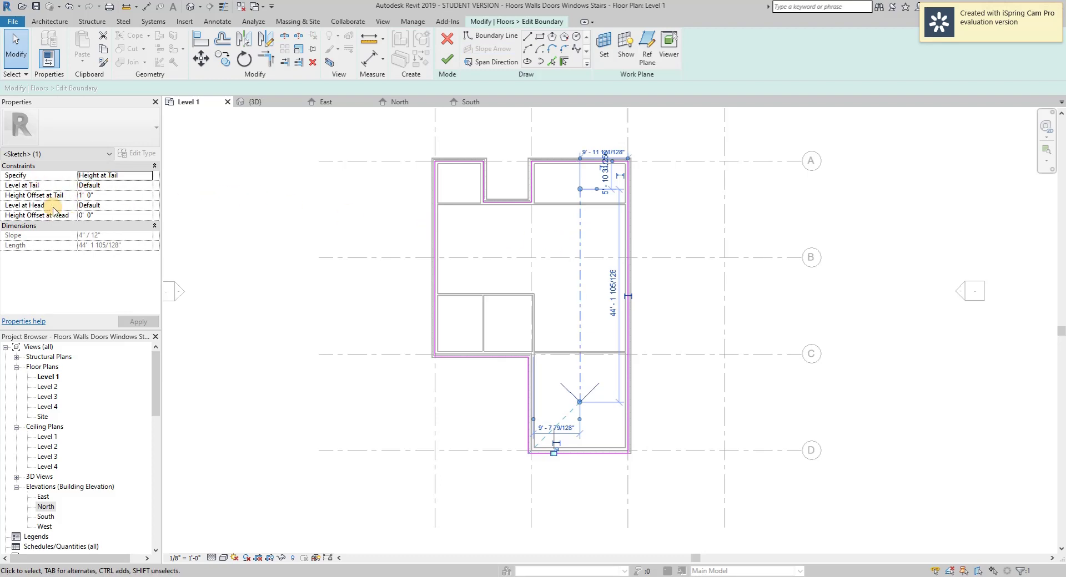
# - Enter a negative height offset at the slope arrow's head, apply it and finish the floor sketch
pyautogui.doubleClick(89, 194)
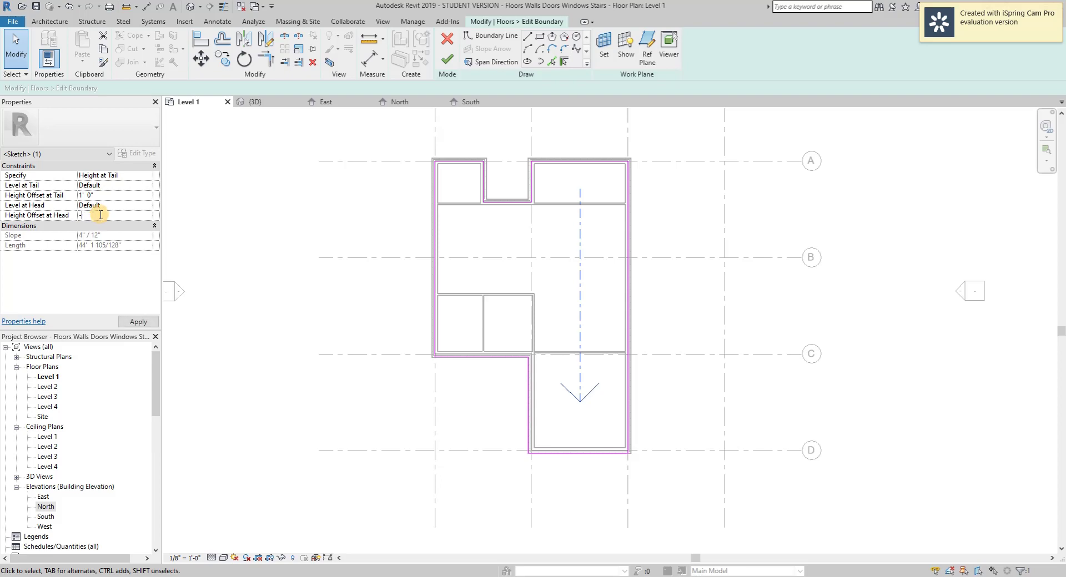
pyautogui.click(137, 322)
pyautogui.click(447, 58)
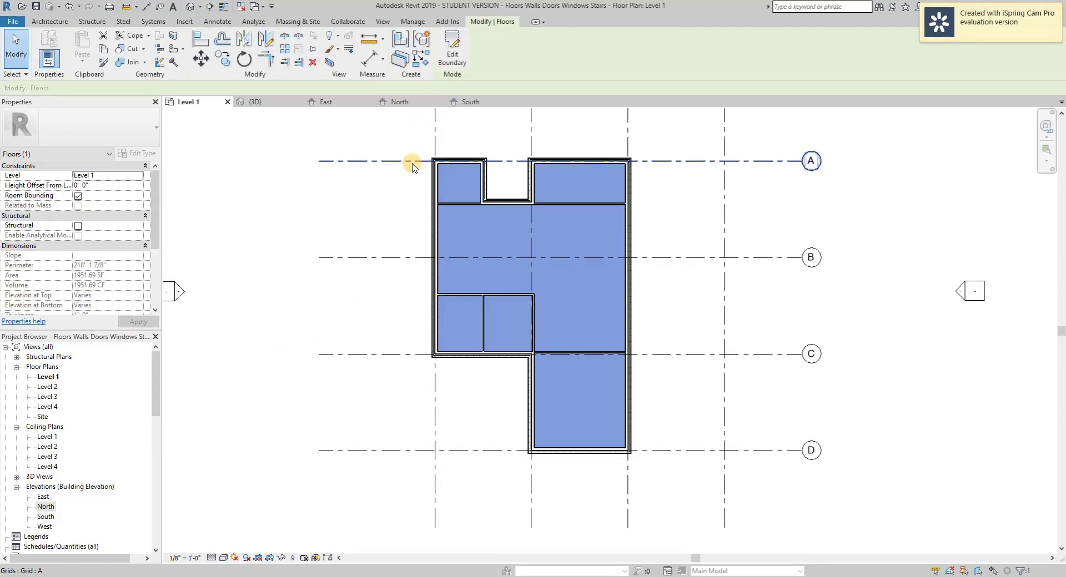
# - Inspect the sloped floor from below in 3D and undo the slope arrow edit
pyautogui.click(267, 102)
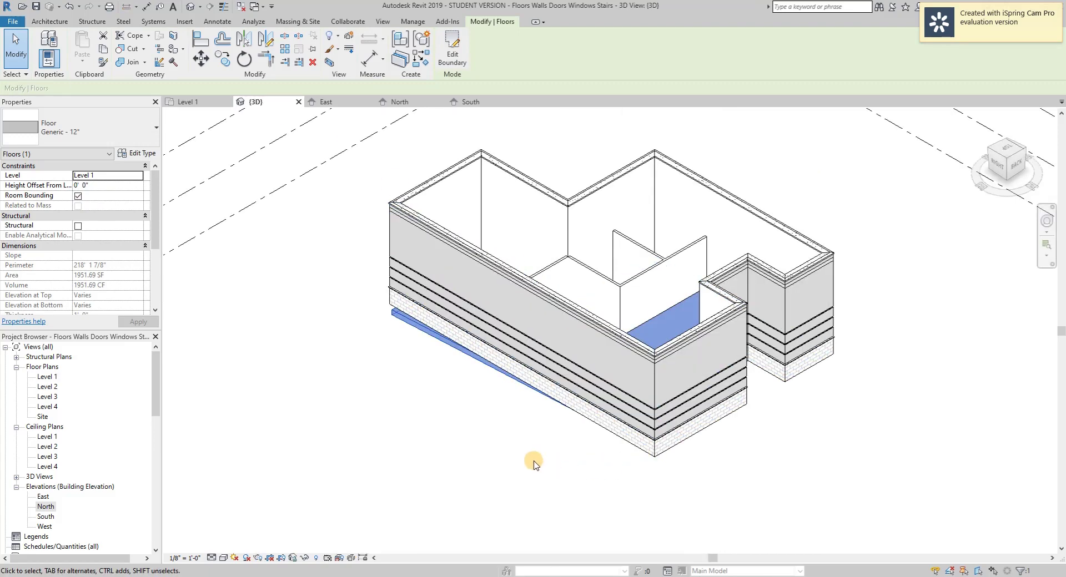
pyautogui.keyDown('shift'); pyautogui.moveTo(535, 458); pyautogui.dragTo(644, 275, button='middle'); pyautogui.keyUp('shift')
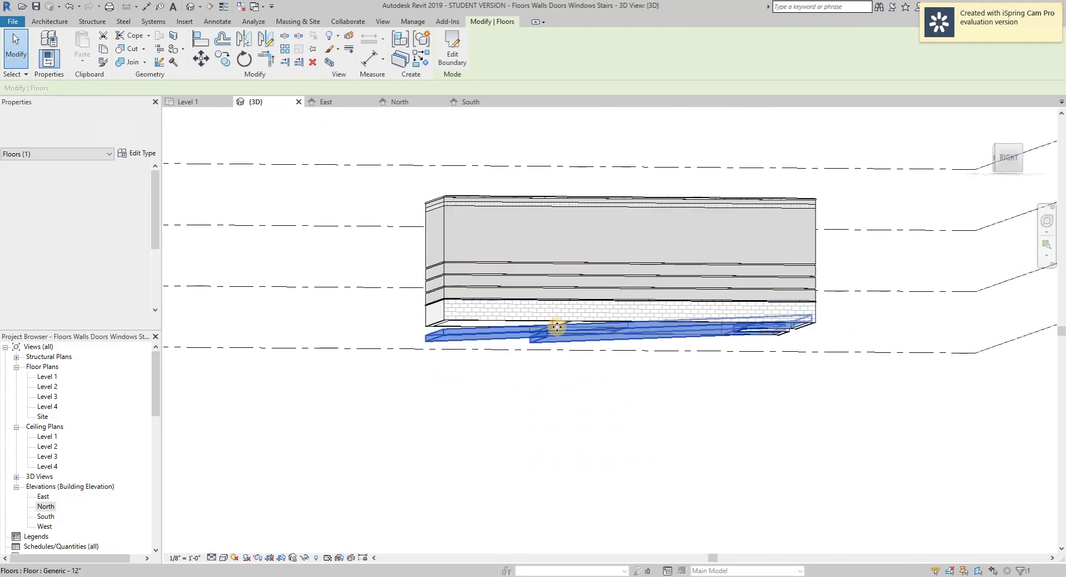
pyautogui.scroll(4, 603, 329)
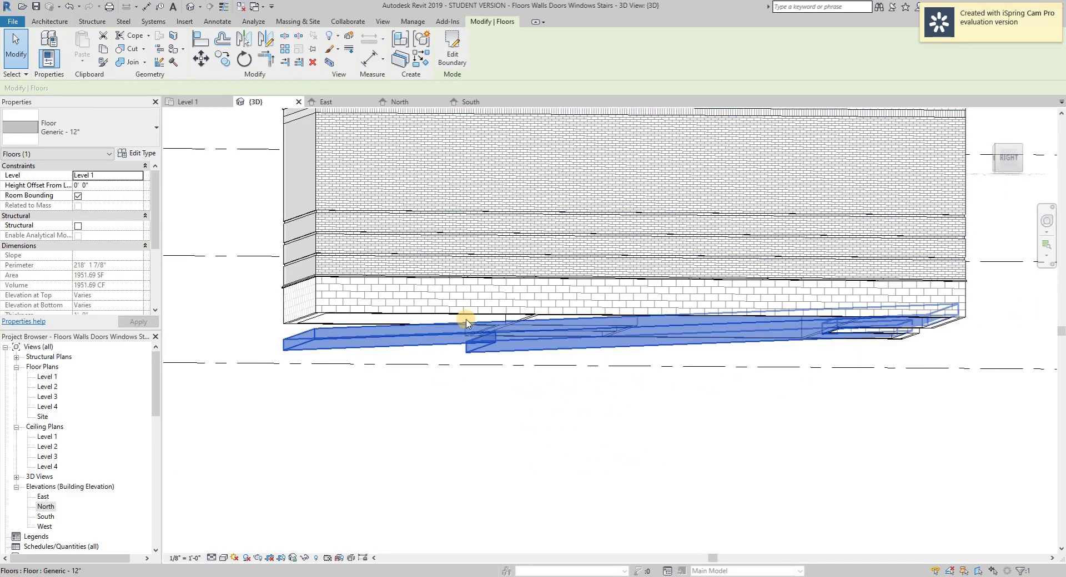
pyautogui.keyDown('shift'); pyautogui.moveTo(447, 405); pyautogui.dragTo(561, 395, button='middle'); pyautogui.keyUp('shift')
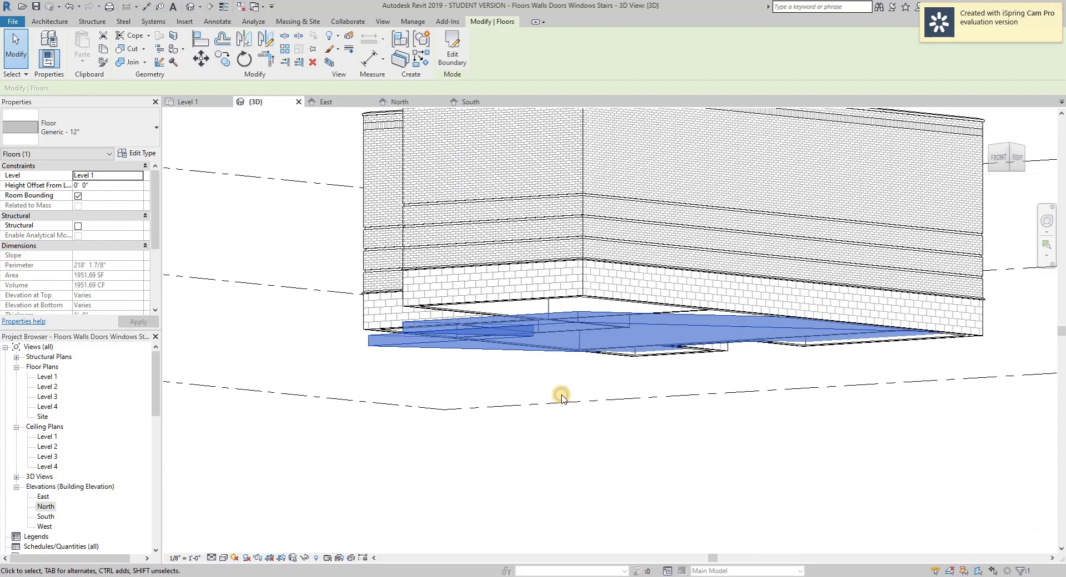
pyautogui.press('z')
pyautogui.hotkey('ctrl', 'z')
pyautogui.hotkey('ctrl', 'z')
pyautogui.hotkey('ctrl', 'z')
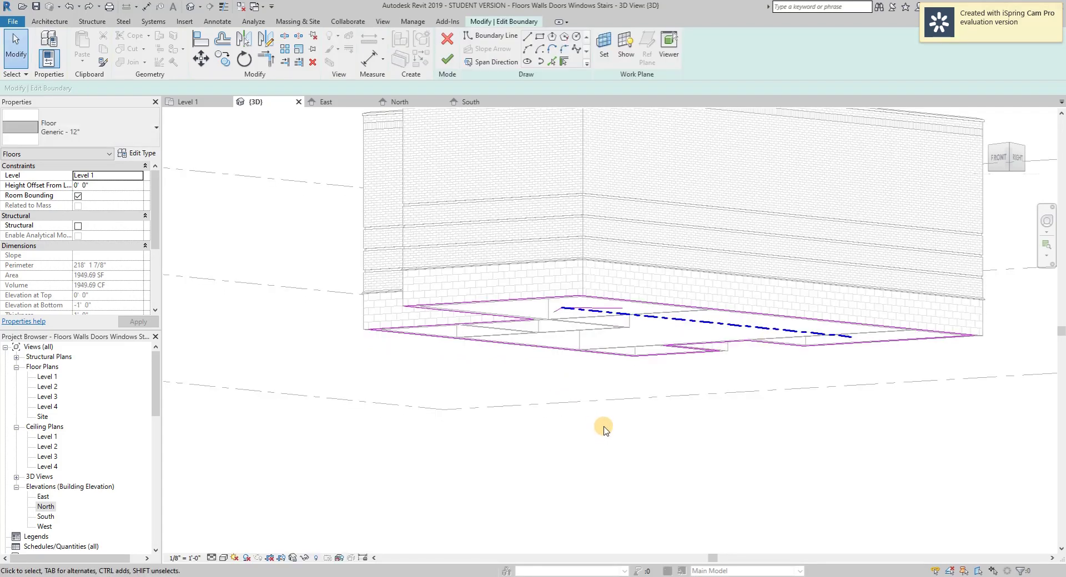
pyautogui.hotkey('ctrl', 'z')
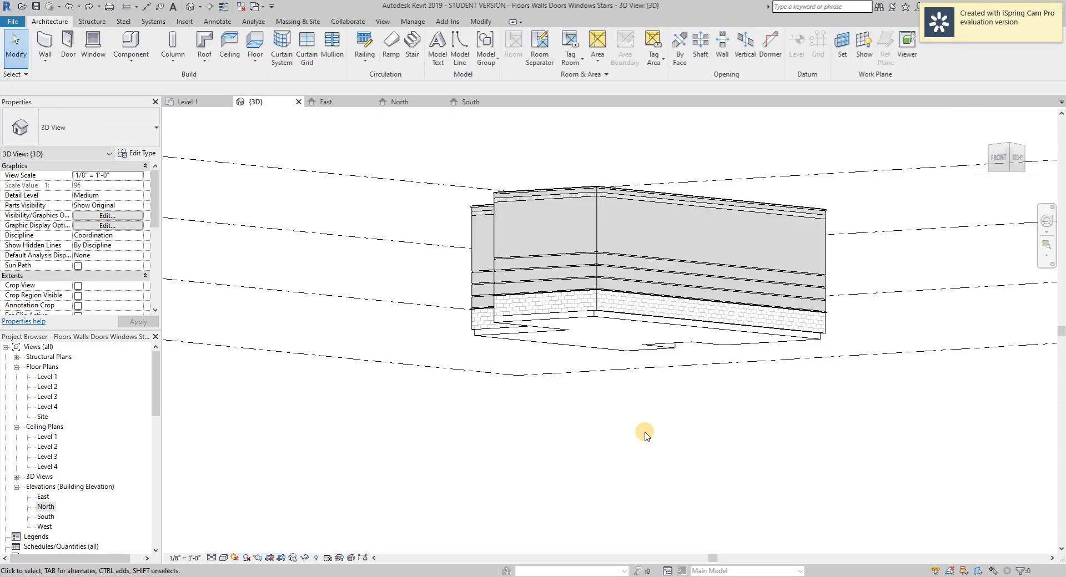
# - Change the Level 1 floor's type to Steel Bar Joist 14" - VCT on Concrete
pyautogui.click(623, 342)
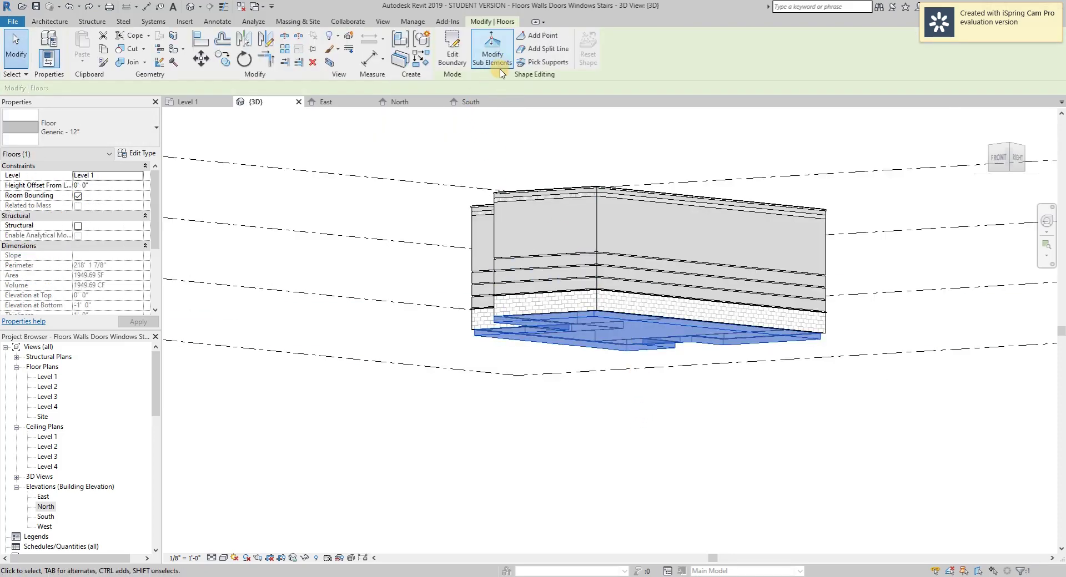
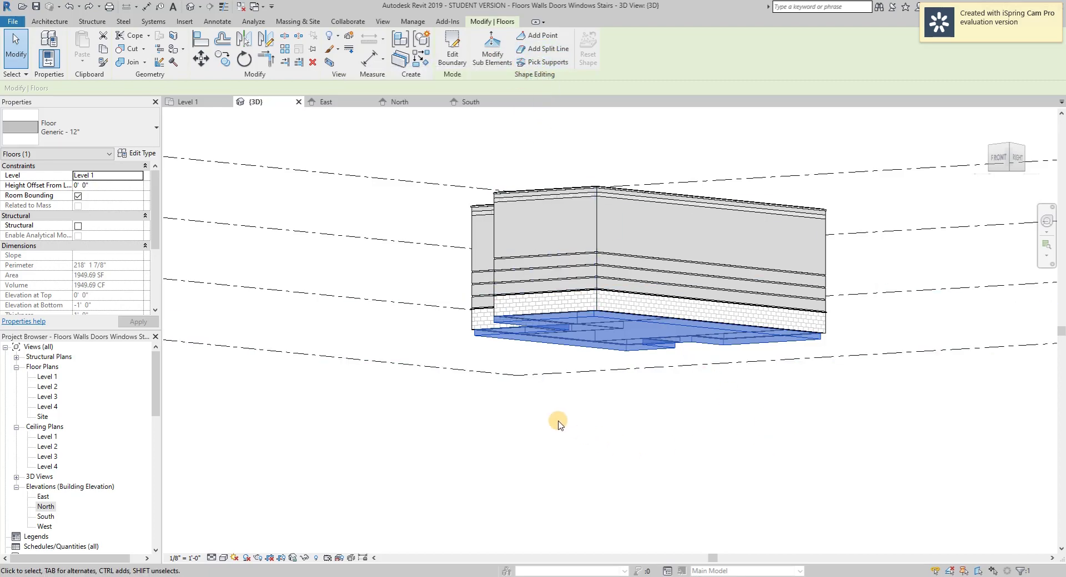
pyautogui.keyDown('shift'); pyautogui.moveTo(565, 426); pyautogui.dragTo(674, 470, button='middle'); pyautogui.keyUp('shift')
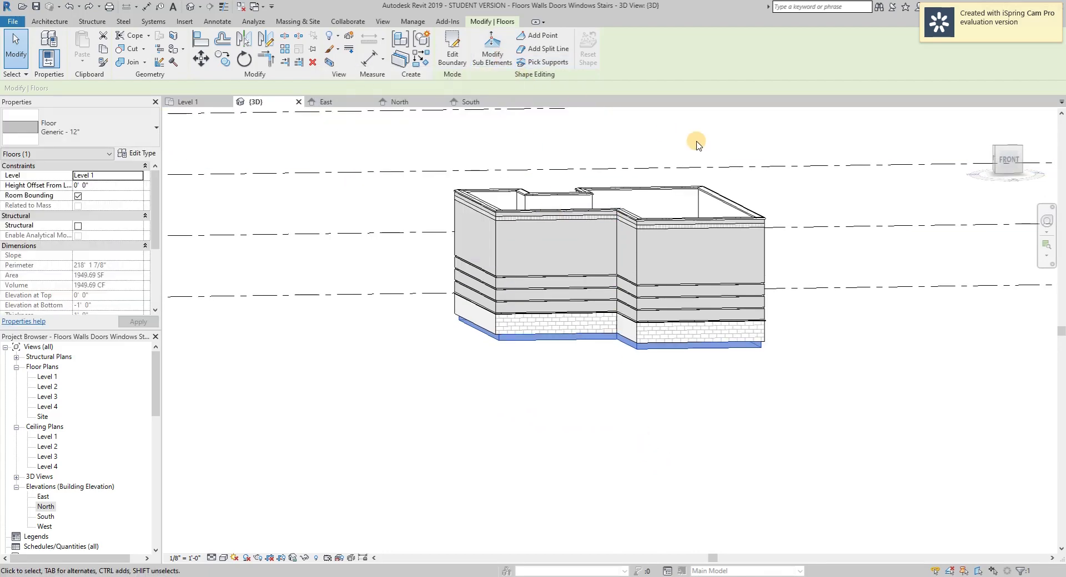
pyautogui.rightClick(782, 382)
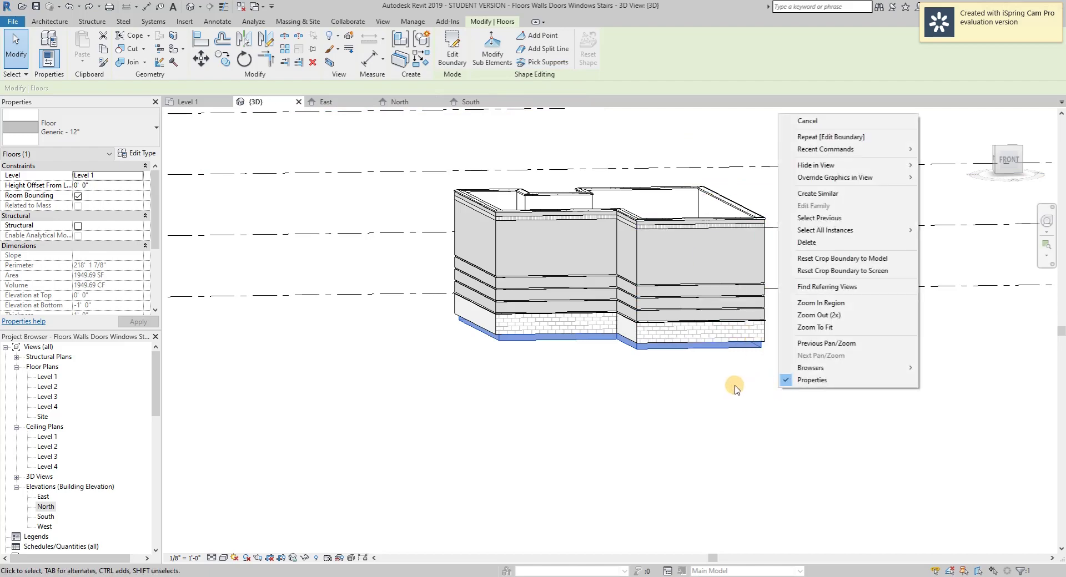
pyautogui.press('Escape')
pyautogui.keyDown('shift'); pyautogui.moveTo(766, 367); pyautogui.dragTo(645, 487, button='middle'); pyautogui.keyUp('shift')
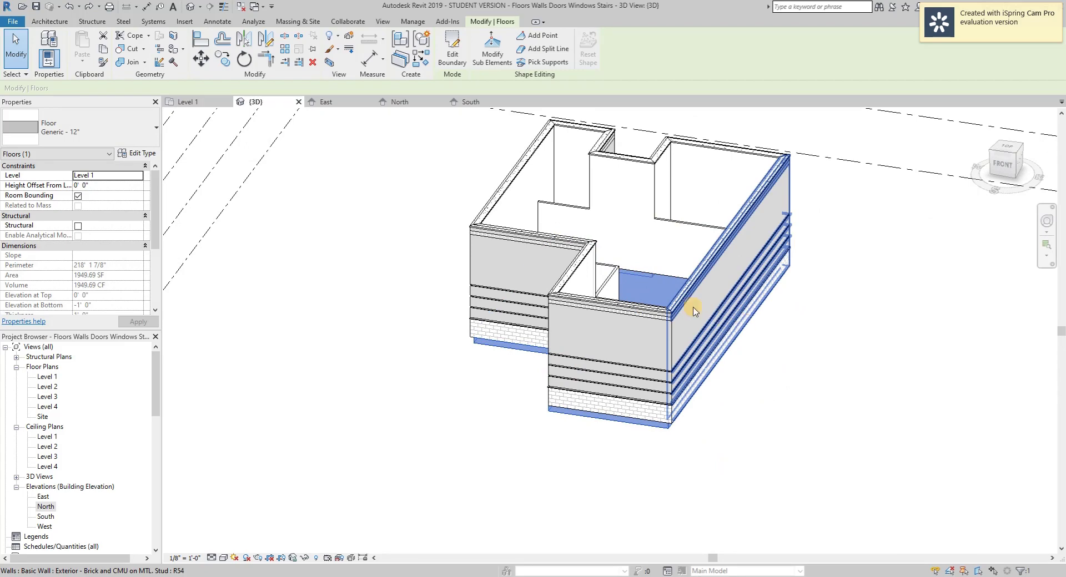
pyautogui.click(119, 132)
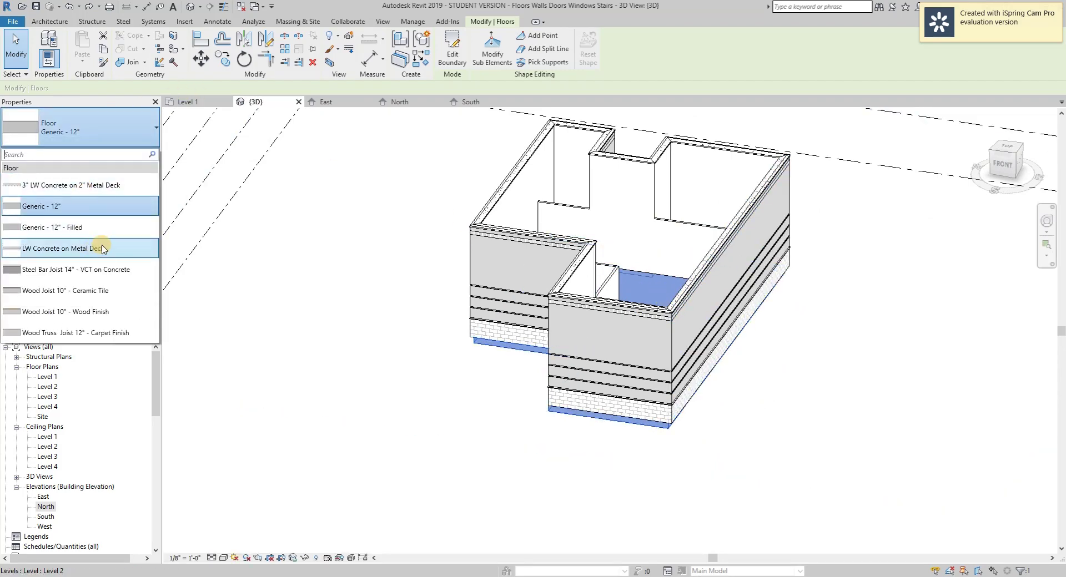
pyautogui.click(100, 270)
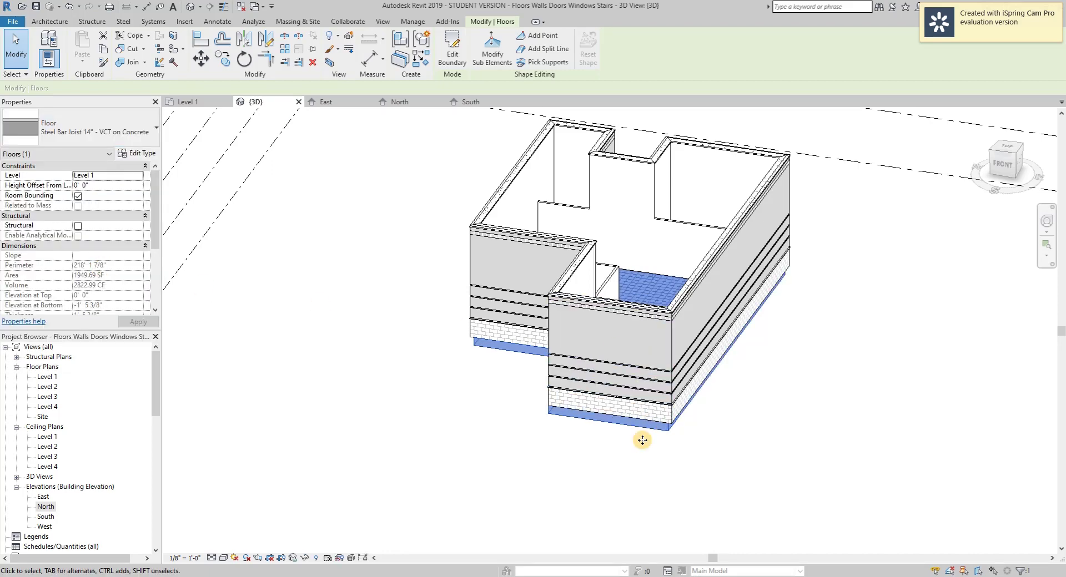
pyautogui.keyDown('shift'); pyautogui.moveTo(638, 507); pyautogui.dragTo(431, 264, button='middle'); pyautogui.keyUp('shift')
pyautogui.rightClick(550, 321)
pyautogui.press('Escape')
pyautogui.press('Escape')
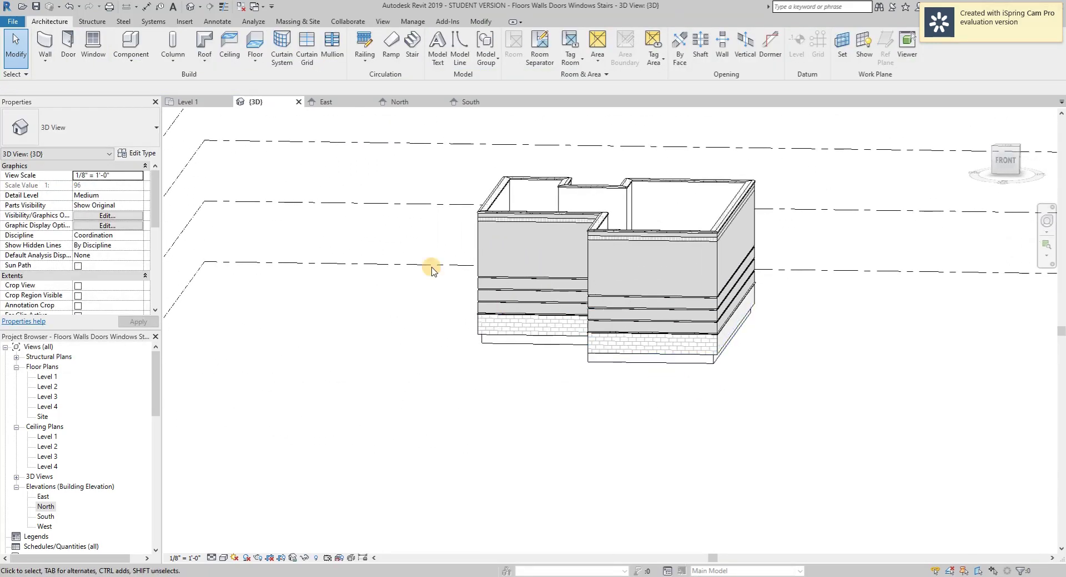
# - Check the floor type's layer structure and duplicate the type as "Steel Bar Joist 14" - VCT on Concrete Custom"
pyautogui.click(660, 364)
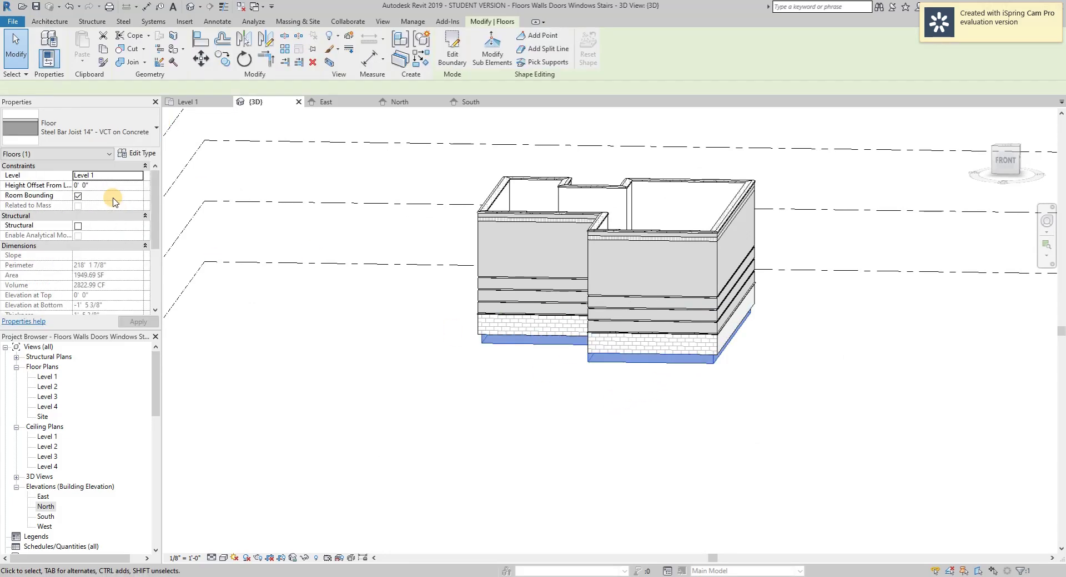
pyautogui.click(142, 154)
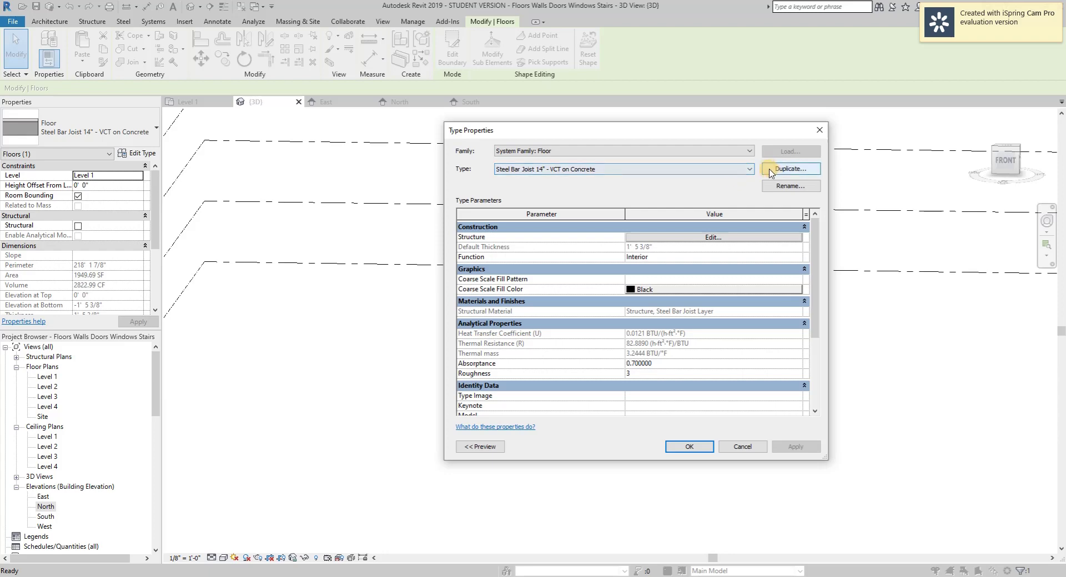
pyautogui.click(694, 238)
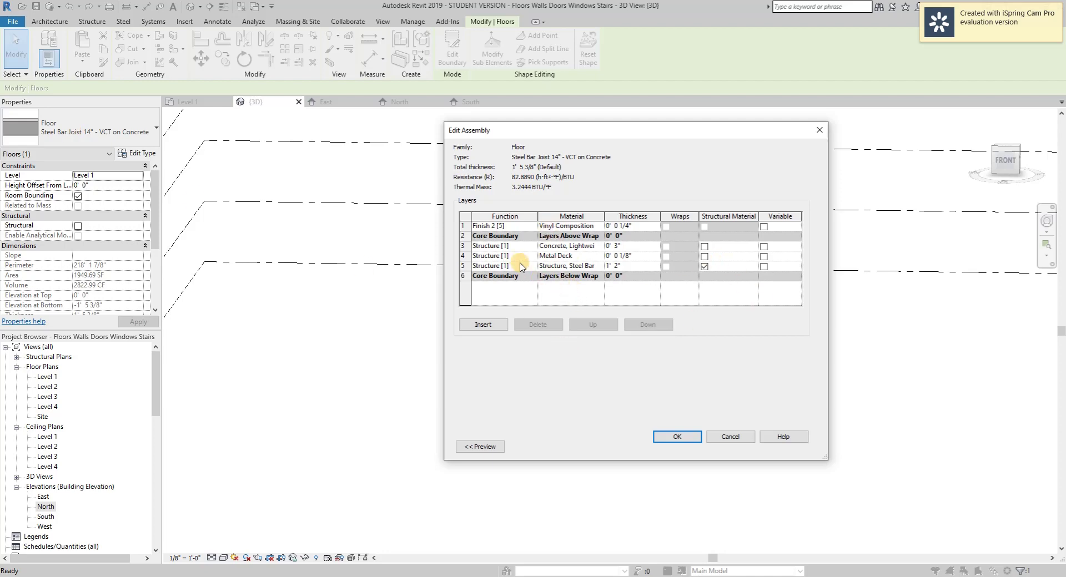
pyautogui.click(721, 439)
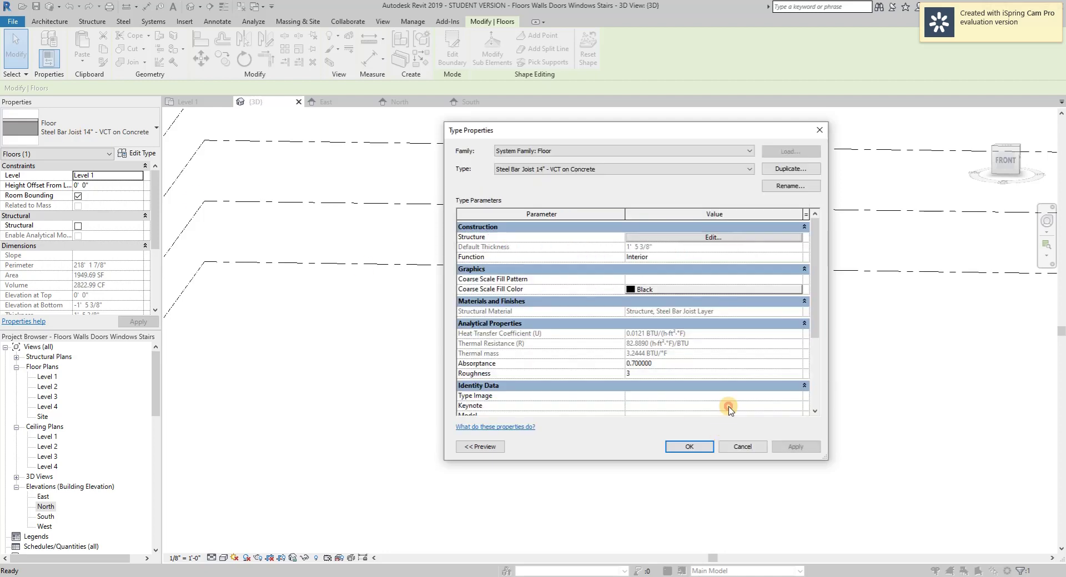
pyautogui.click(787, 169)
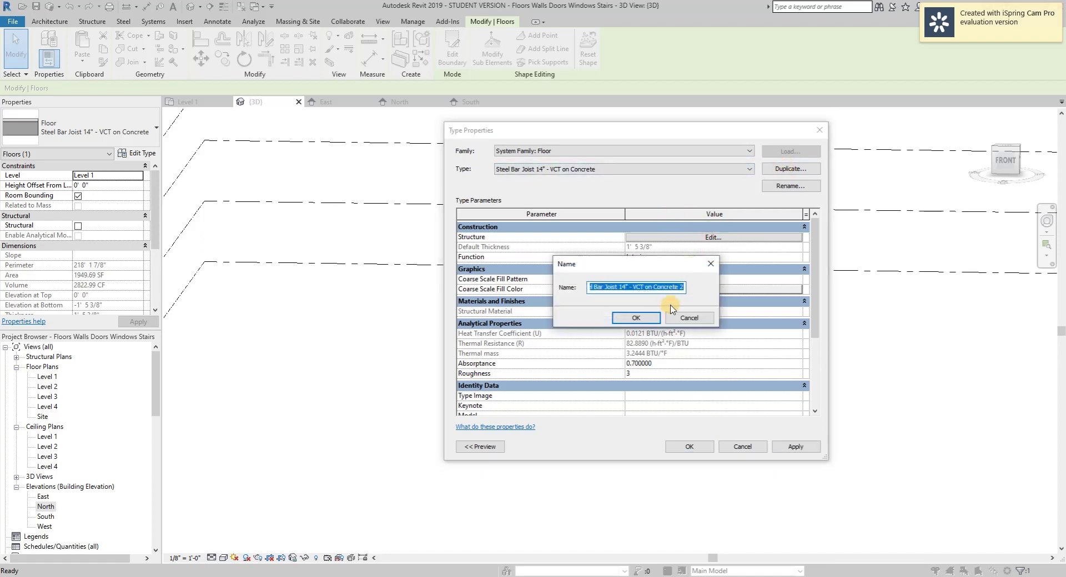
pyautogui.click(685, 288)
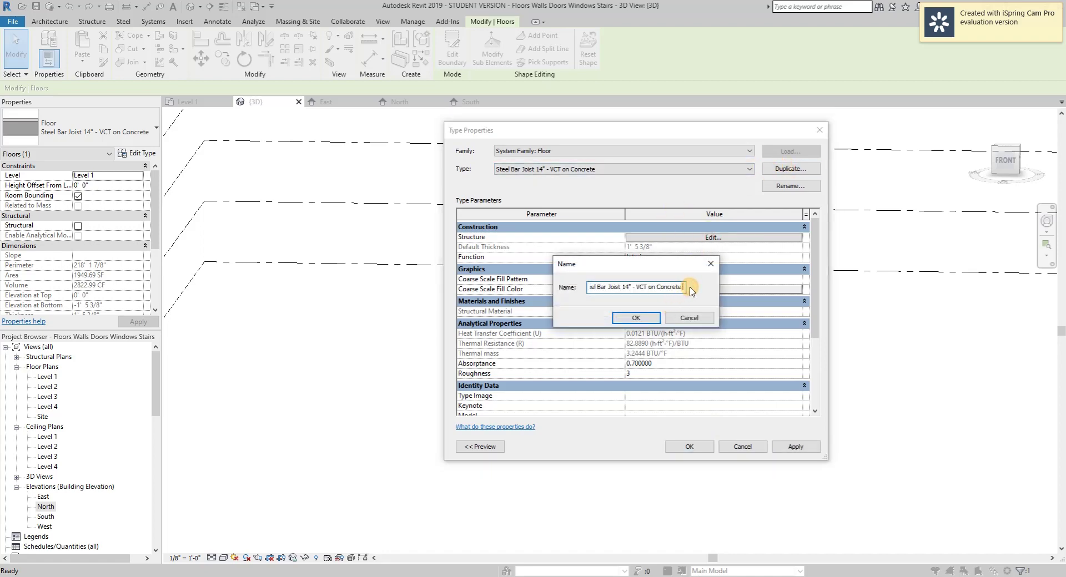
pyautogui.write('Csu')
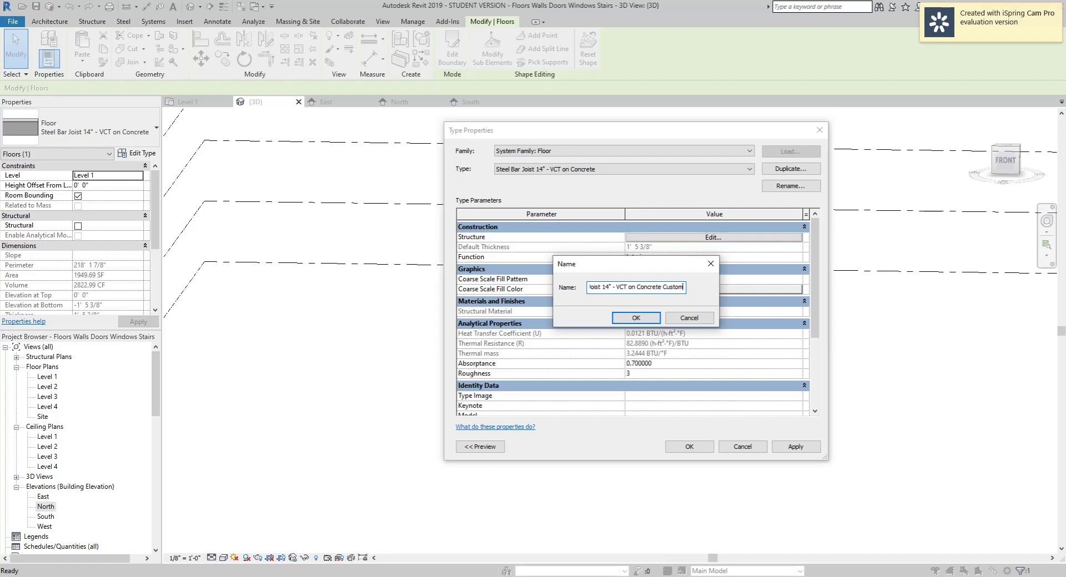
pyautogui.click(635, 318)
# - Set the custom floor type's metal deck layer to 1" and thicken its concrete layer to reach a total thickness of 1' 7 1/4"
pyautogui.click(673, 237)
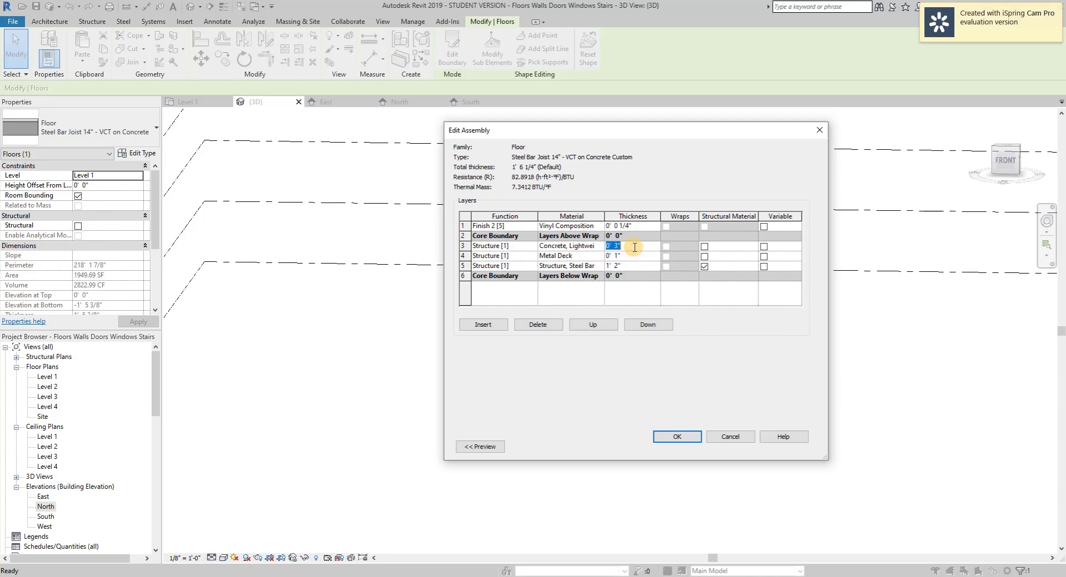
pyautogui.click(665, 437)
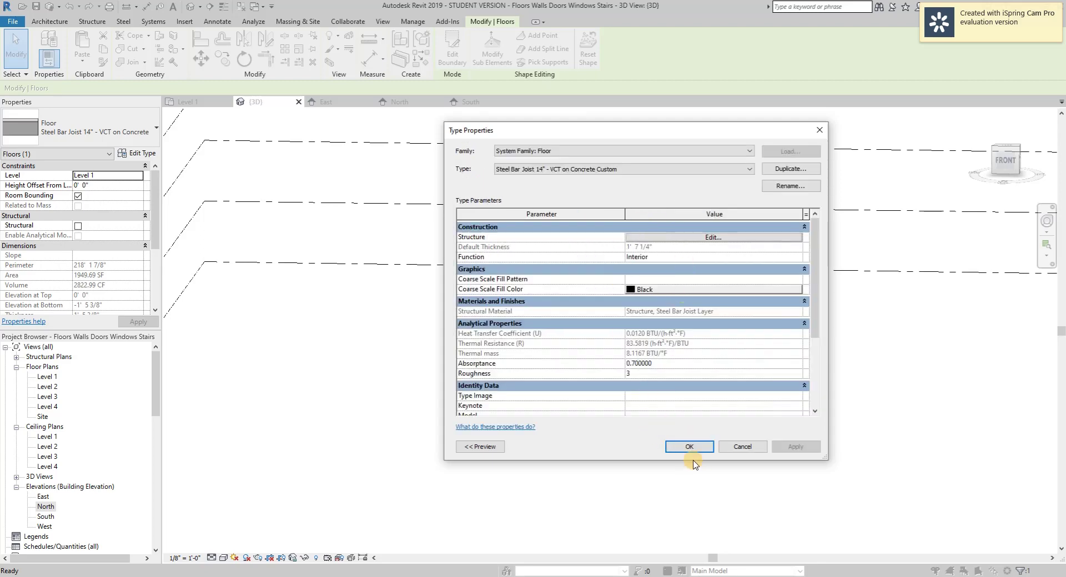
pyautogui.click(690, 449)
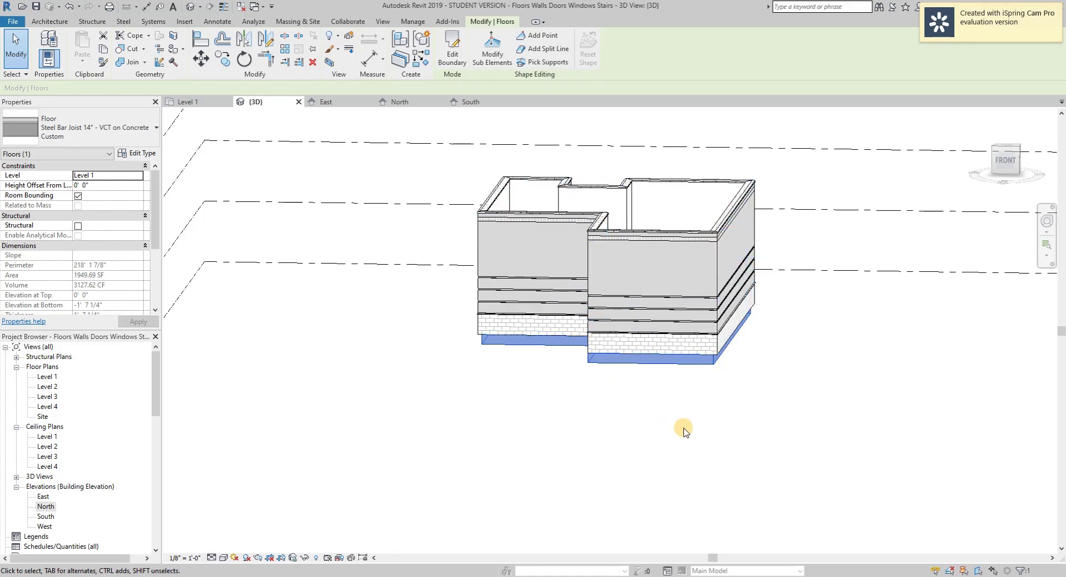
# - Examine the floor from the back in 3D and review its custom type's properties and layer structure without changing them
pyautogui.keyDown('shift'); pyautogui.moveTo(494, 368); pyautogui.dragTo(476, 454, button='middle'); pyautogui.keyUp('shift')
pyautogui.keyDown('shift'); pyautogui.moveTo(413, 327); pyautogui.dragTo(707, 349, button='middle'); pyautogui.keyUp('shift')
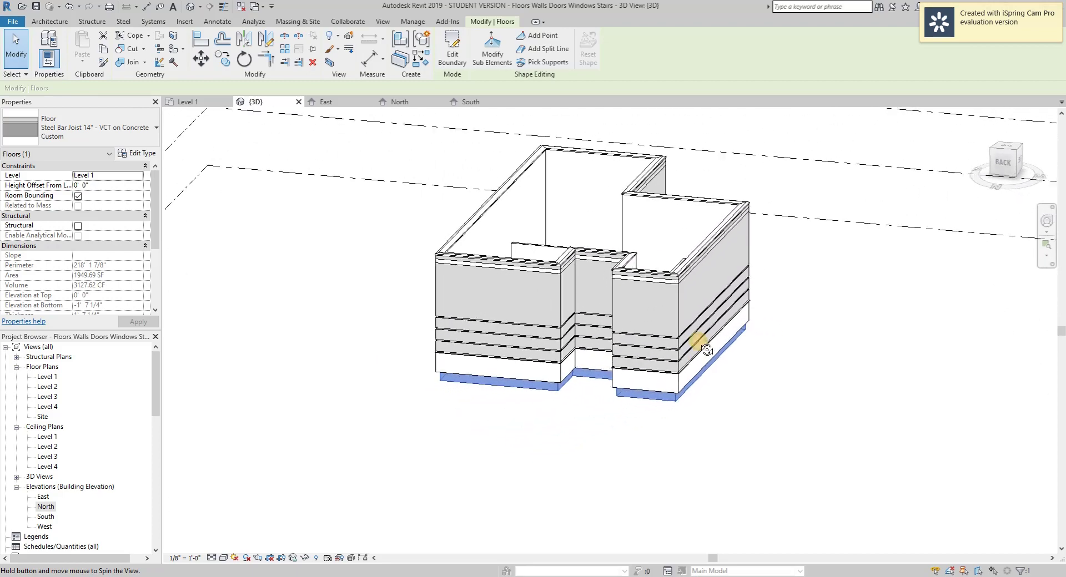
pyautogui.click(142, 154)
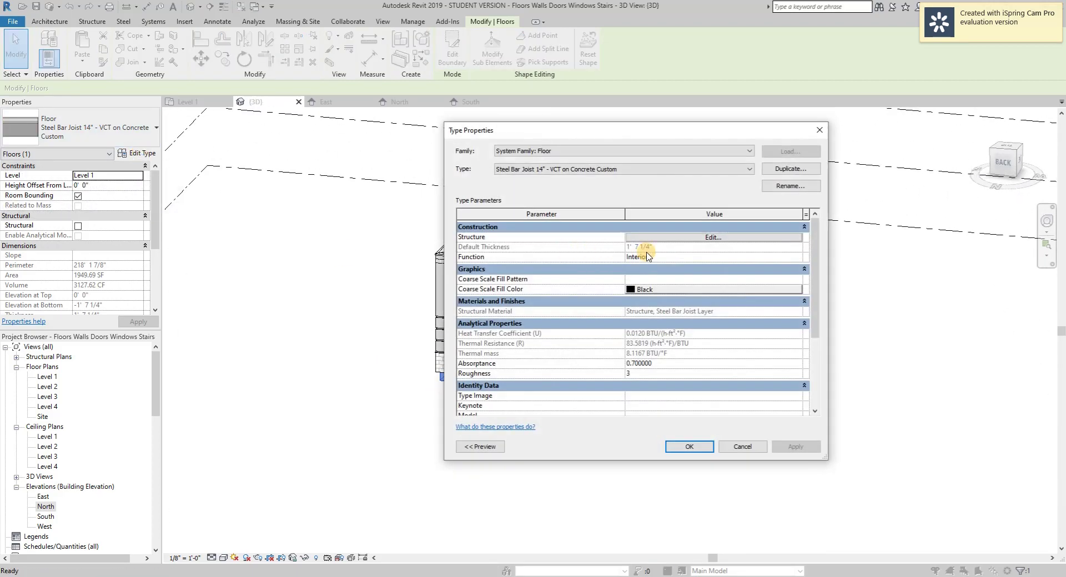
pyautogui.click(752, 239)
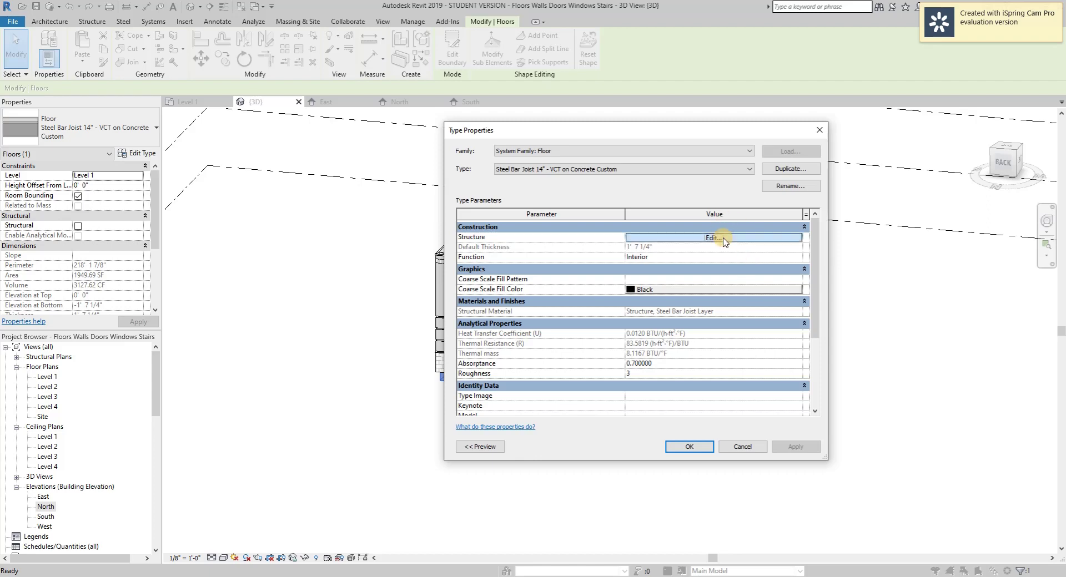
pyautogui.click(731, 437)
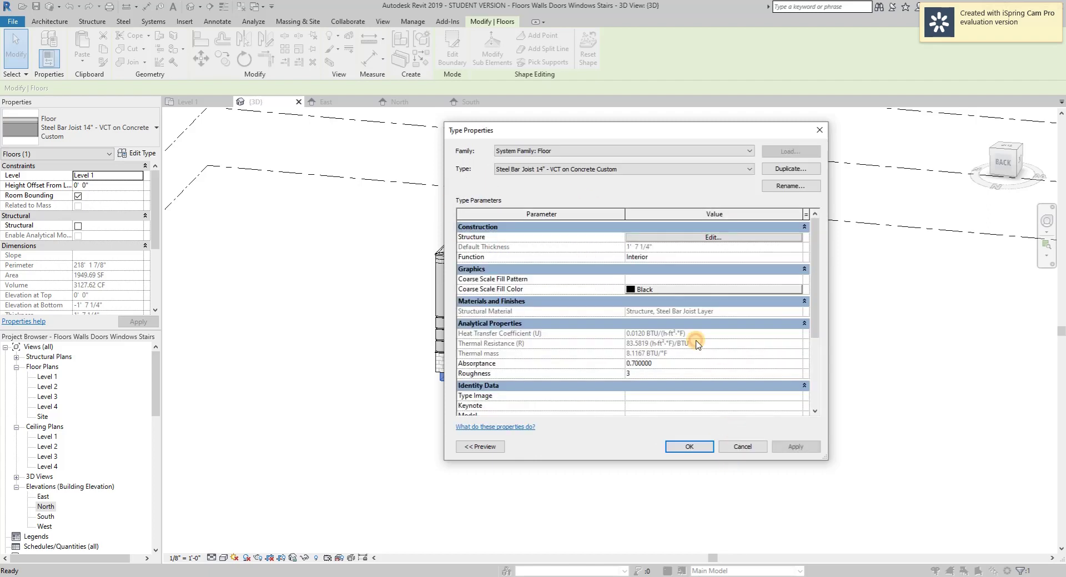
pyautogui.click(743, 447)
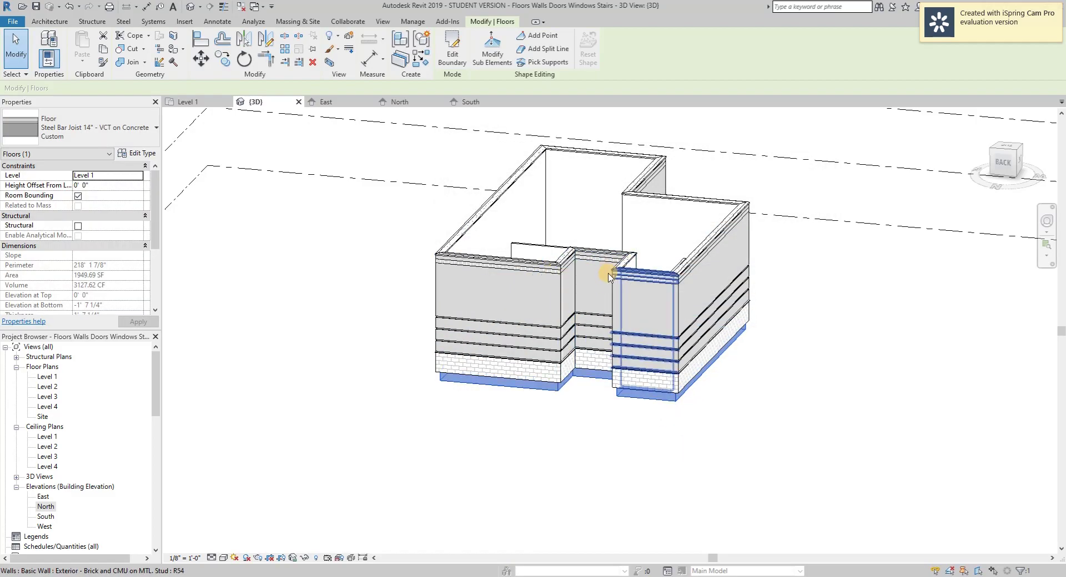
# - Copy the Level 1 floor and paste it aligned to Level 2 and Level 3
pyautogui.scroll(3, 552, 268)
pyautogui.keyDown('shift'); pyautogui.moveTo(532, 324); pyautogui.dragTo(685, 319, button='middle'); pyautogui.keyUp('shift')
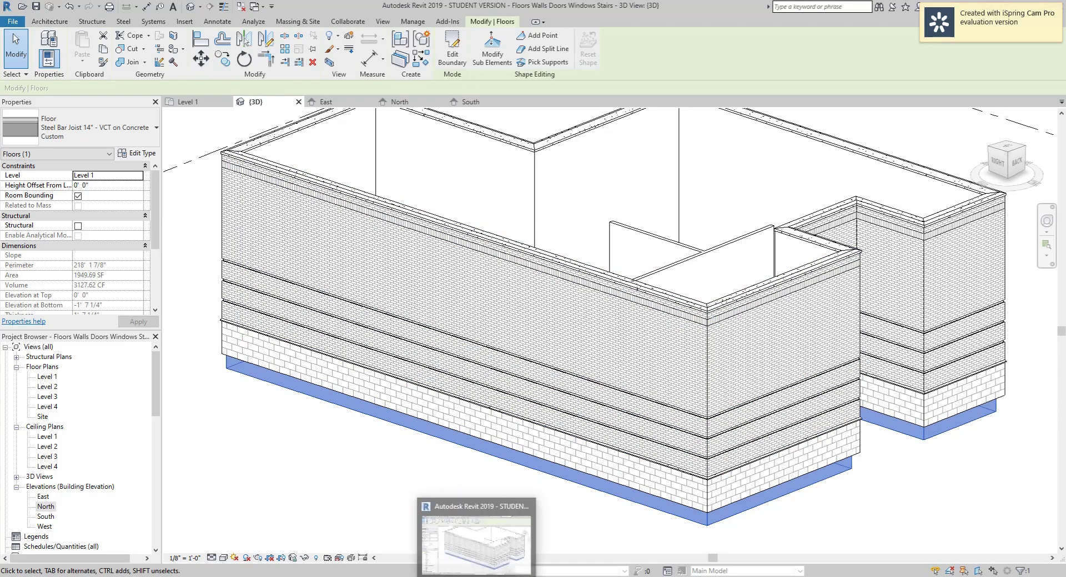
pyautogui.click(424, 436)
pyautogui.scroll(3, 424, 433)
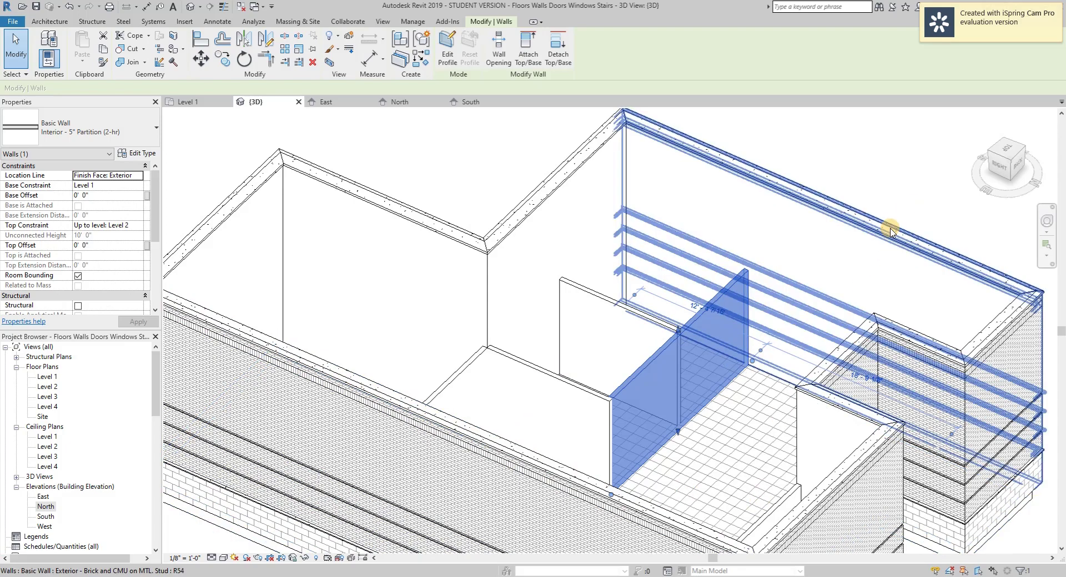
pyautogui.keyDown('shift'); pyautogui.moveTo(891, 176); pyautogui.dragTo(792, 150, button='middle'); pyautogui.keyUp('shift')
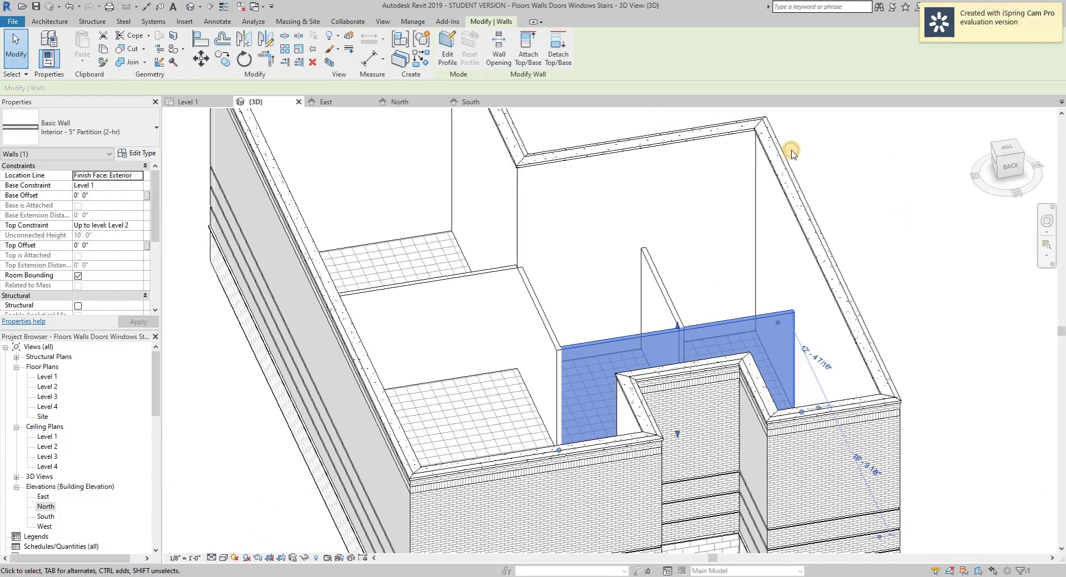
pyautogui.keyDown('shift'); pyautogui.moveTo(916, 340); pyautogui.dragTo(631, 302, button='middle'); pyautogui.keyUp('shift')
pyautogui.click(574, 254)
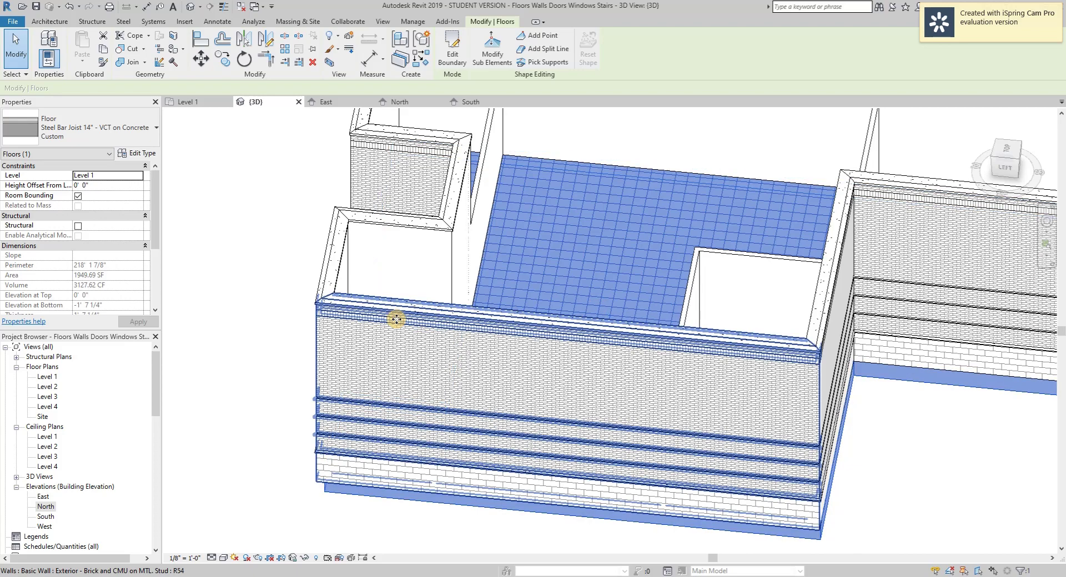
pyautogui.click(104, 52)
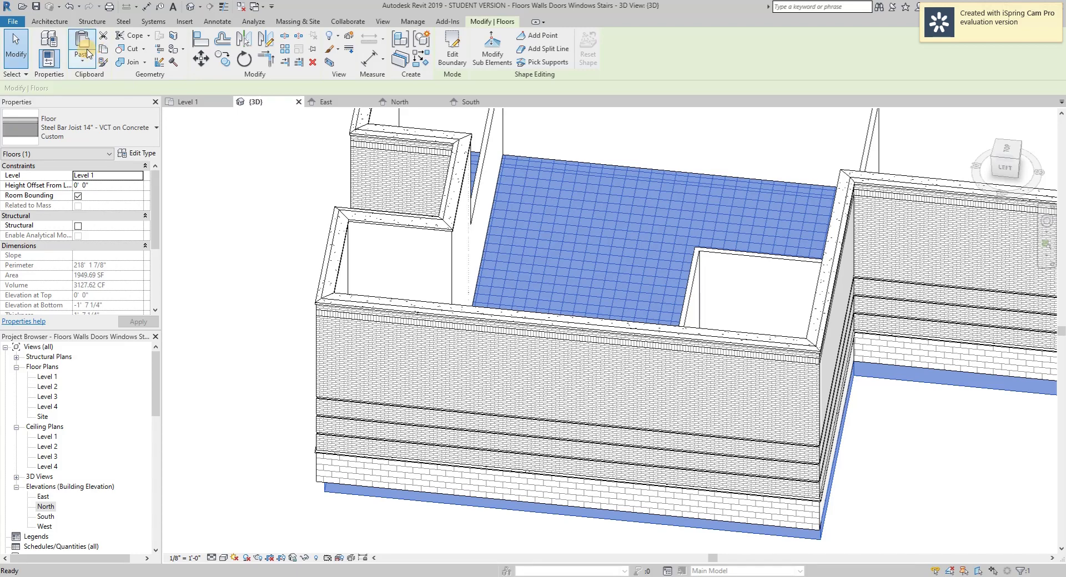
pyautogui.click(84, 65)
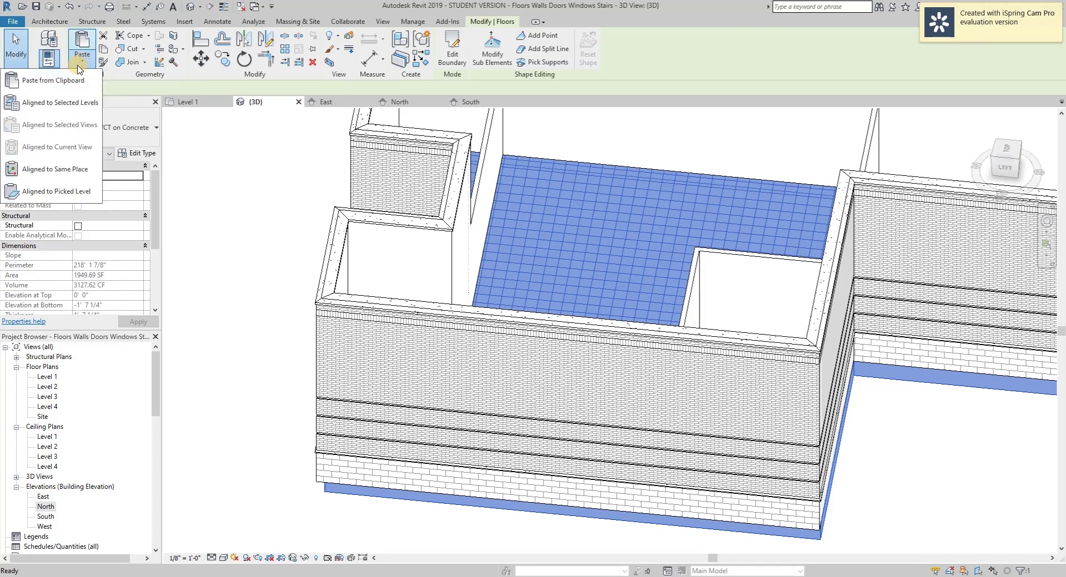
pyautogui.click(60, 104)
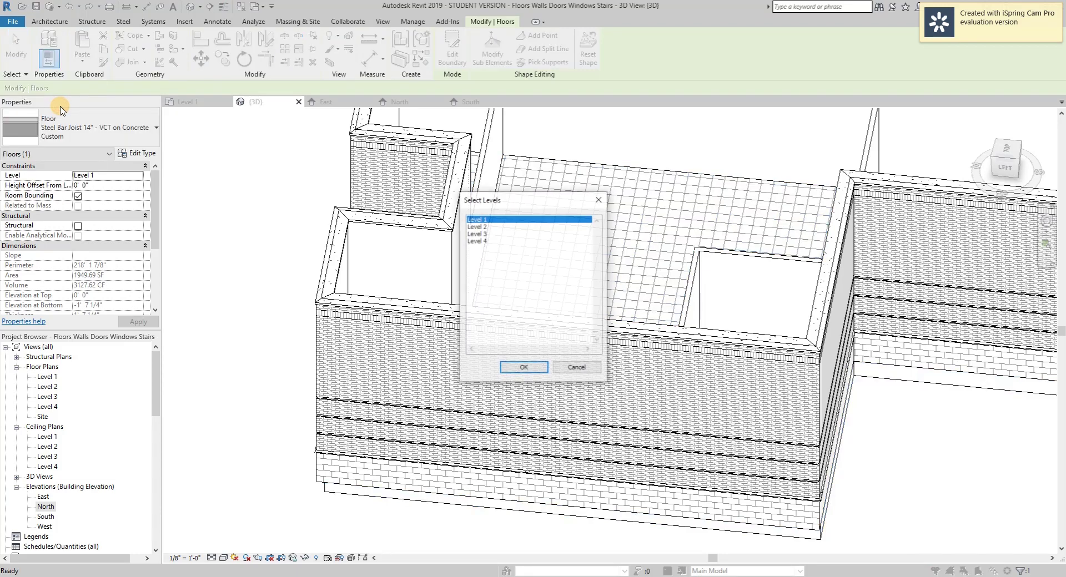
pyautogui.moveTo(469, 229); pyautogui.dragTo(475, 236)
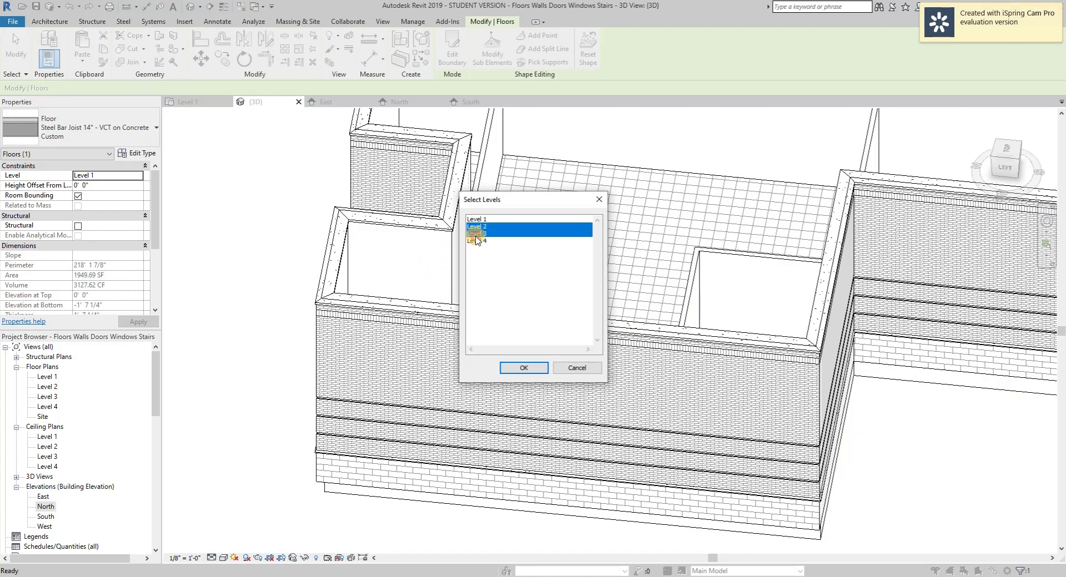
pyautogui.click(525, 367)
# - Examine the pasted floors around the building in 3D and select the Level 3 floor
pyautogui.scroll(-6, 568, 343)
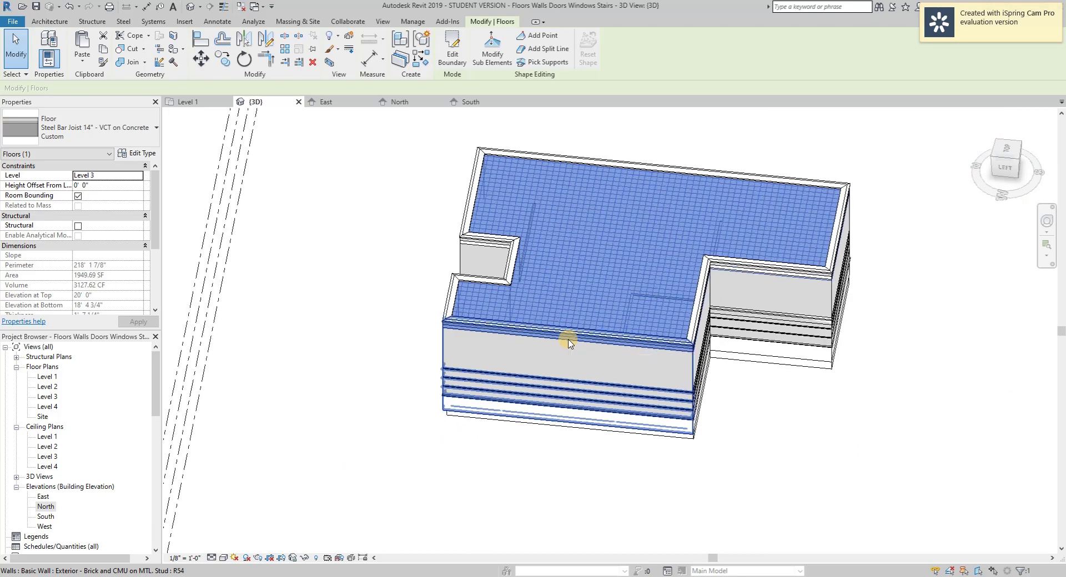
pyautogui.click(868, 370)
pyautogui.moveTo(868, 370)
pyautogui.keyDown('shift'); pyautogui.mouseDown(button='middle')
pyautogui.moveTo(767, 174)
pyautogui.moveTo(547, 237)
pyautogui.moveTo(616, 314)
pyautogui.moveTo(530, 395)
pyautogui.moveTo(588, 408)
pyautogui.moveTo(571, 428)
pyautogui.moveTo(561, 321)
pyautogui.mouseUp(button='middle'); pyautogui.keyUp('shift')
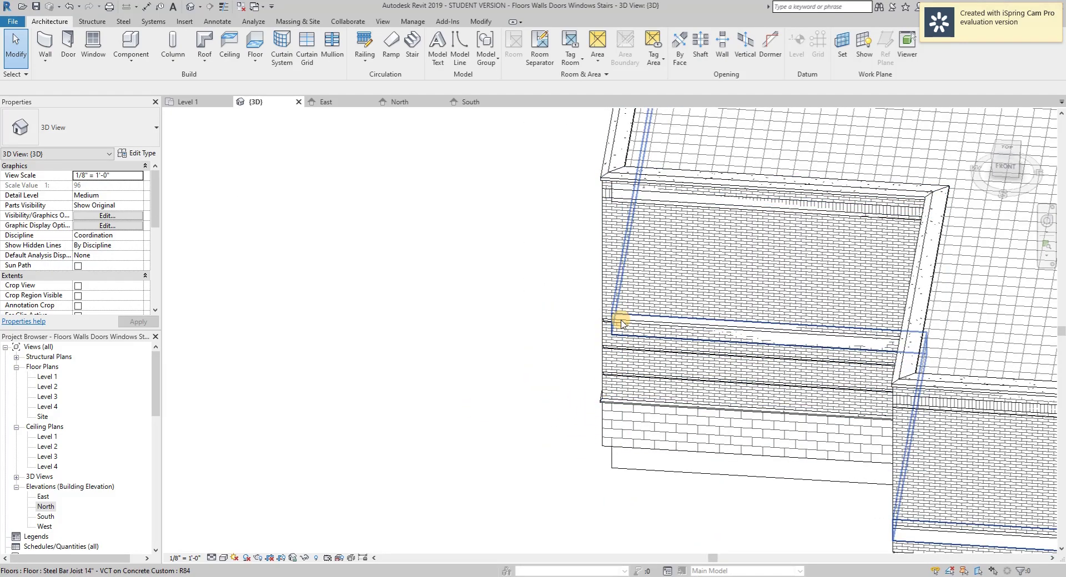
pyautogui.scroll(-3, 621, 319)
pyautogui.scroll(-2, 621, 324)
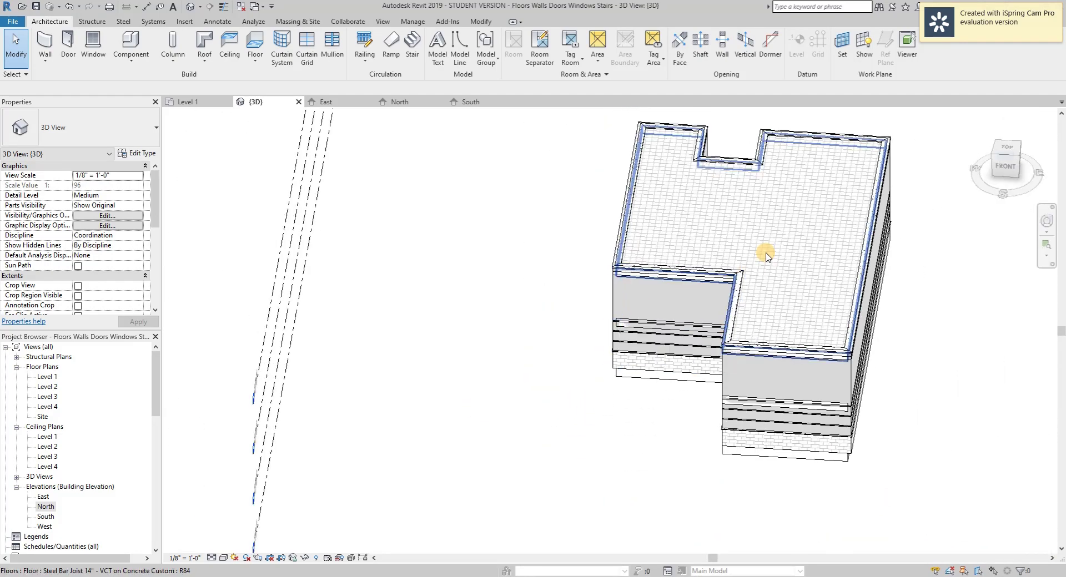
pyautogui.click(786, 235)
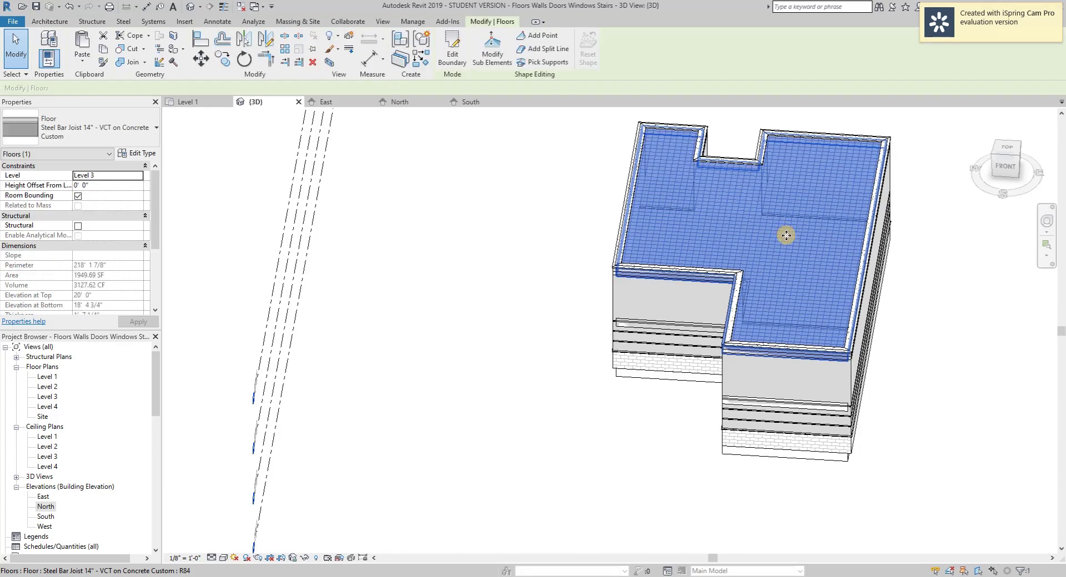
# - Delete the selected Level 3 floor and examine the Level 2 floor and the partition walls meeting it
pyautogui.press('Escape')
pyautogui.keyDown('shift'); pyautogui.moveTo(885, 327); pyautogui.dragTo(780, 299, button='middle'); pyautogui.keyUp('shift')
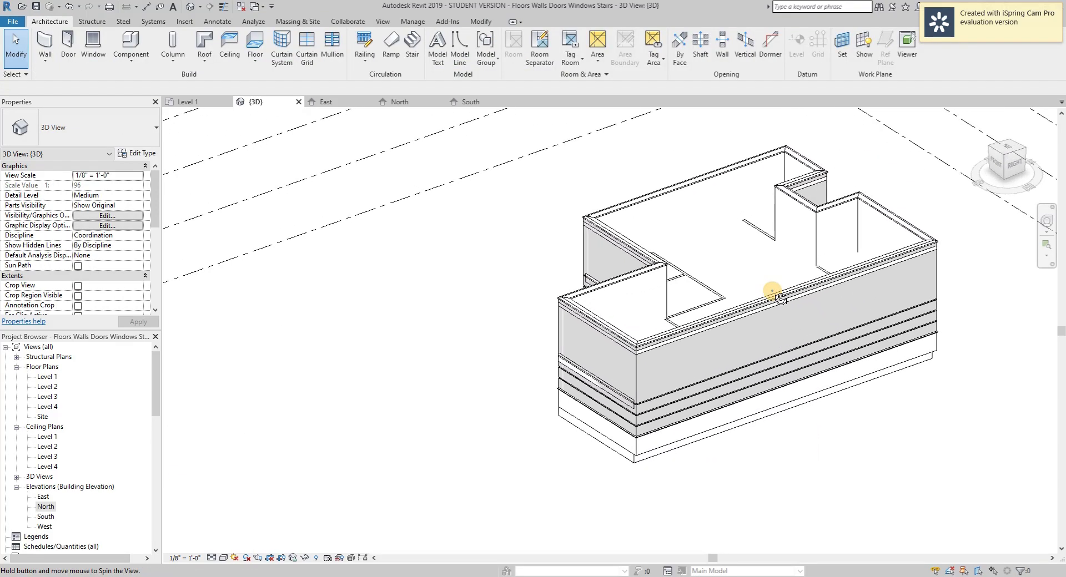
pyautogui.keyDown('shift'); pyautogui.moveTo(729, 261); pyautogui.dragTo(825, 215, button='middle'); pyautogui.keyUp('shift')
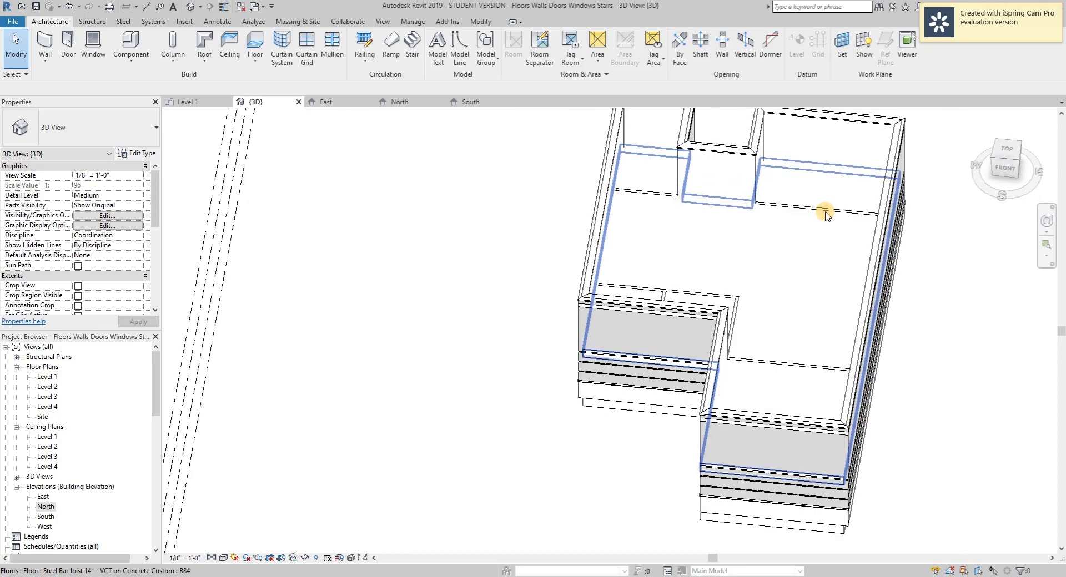
pyautogui.scroll(5, 825, 216)
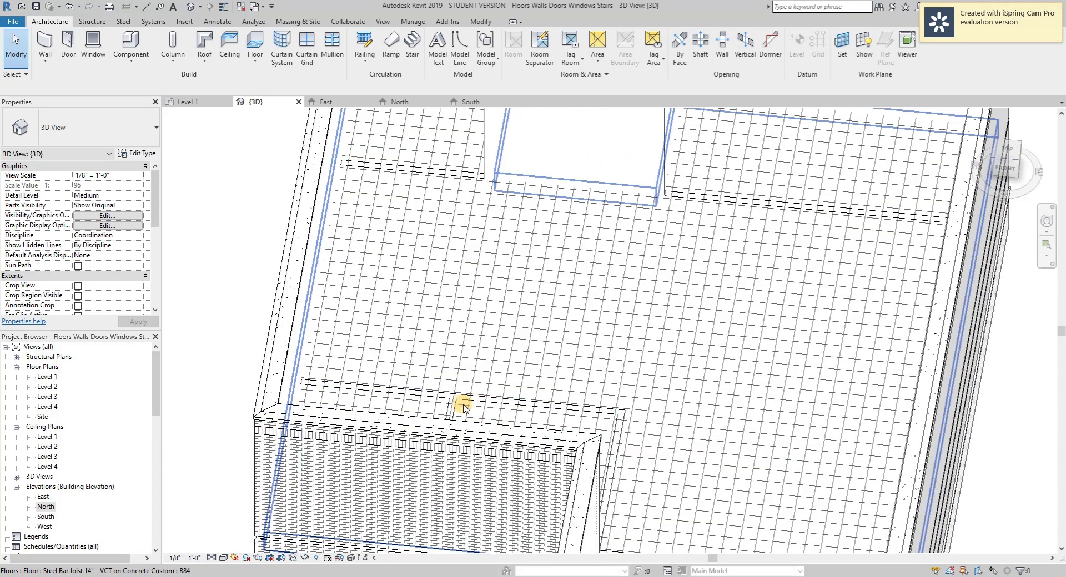
pyautogui.scroll(-2, 766, 204)
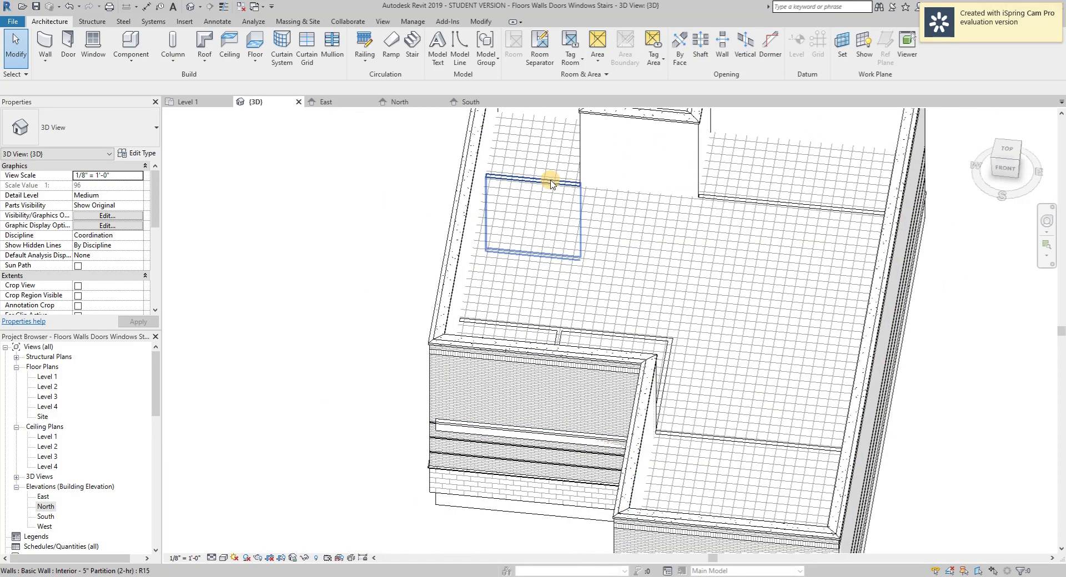
# - Set the top offset of the short interior partition beside the notch in the rear exterior wall to -0' 6"
pyautogui.click(551, 183)
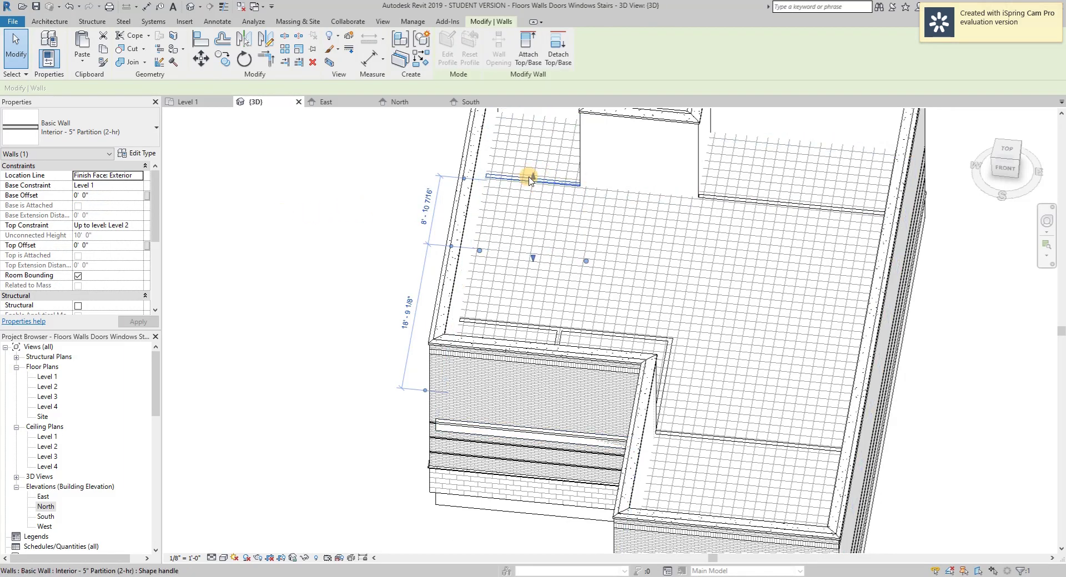
pyautogui.click(605, 222)
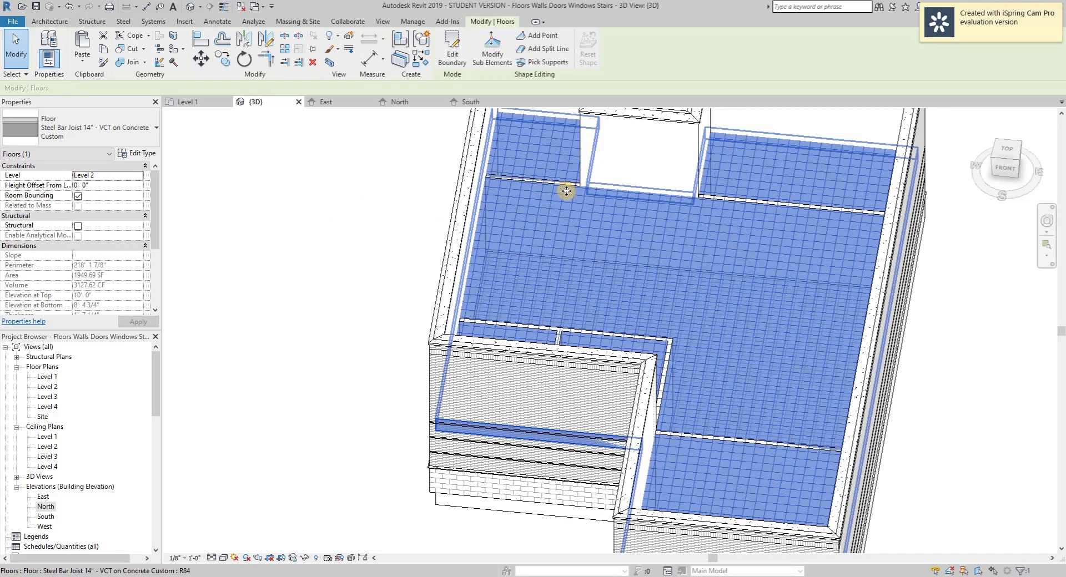
pyautogui.click(416, 192)
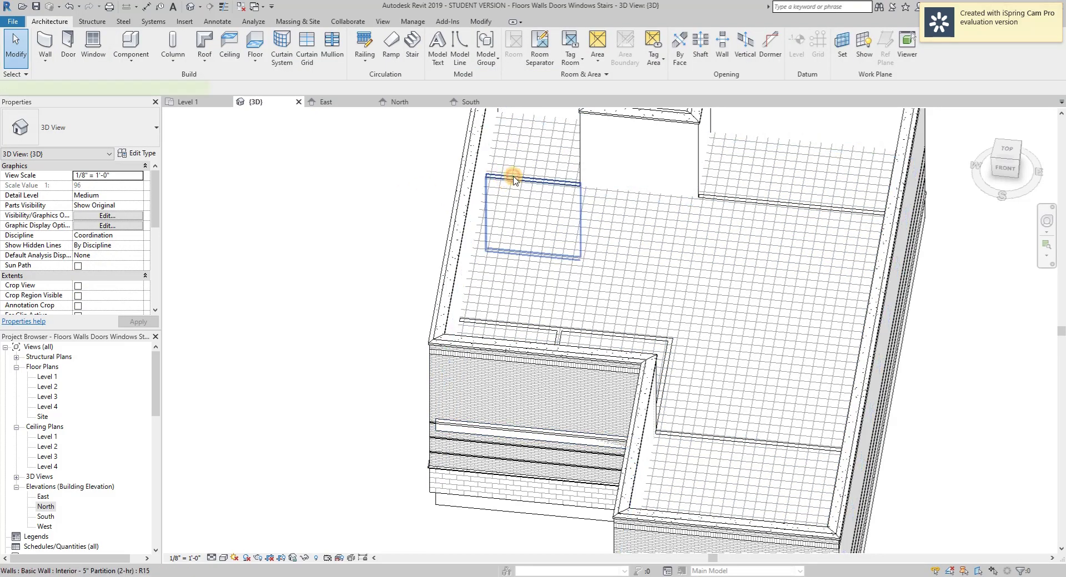
pyautogui.click(514, 179)
pyautogui.click(108, 245)
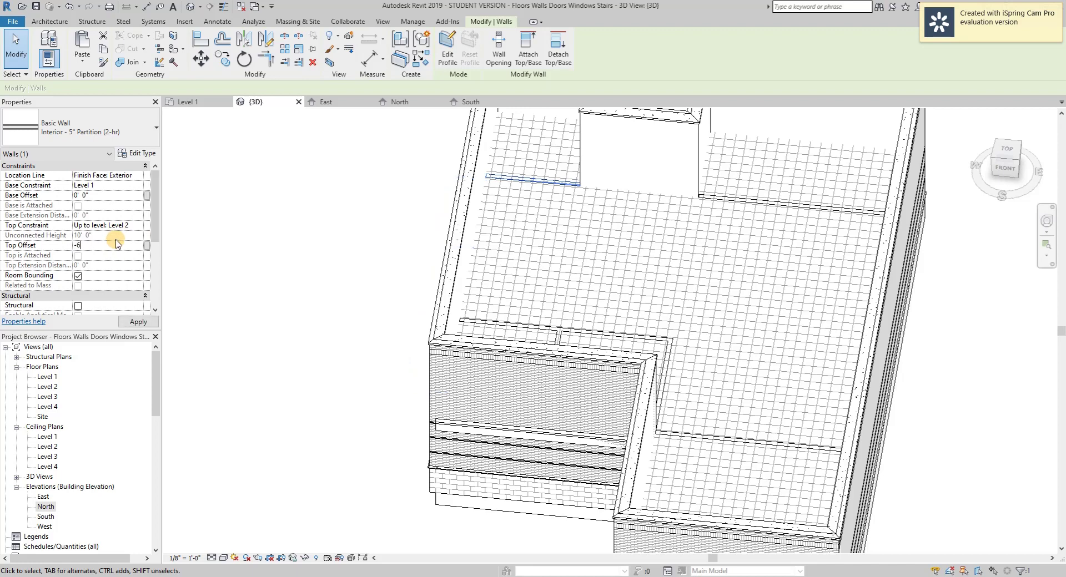
pyautogui.click(350, 191)
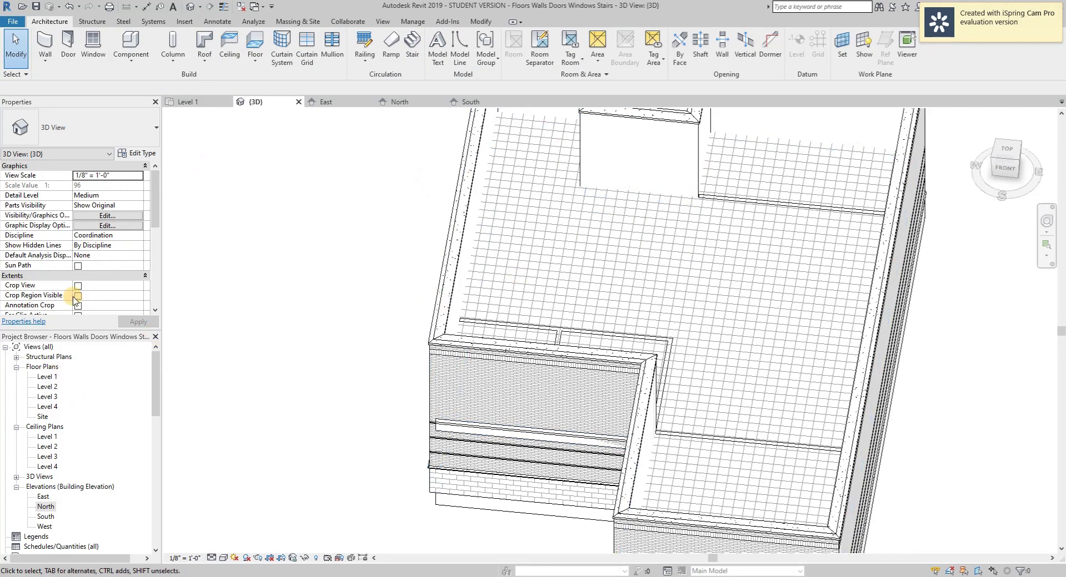
# - Create a building section on the Level 2 plan between grids 1 and 2, running from beyond grid A to beyond grid C
pyautogui.doubleClick(48, 387)
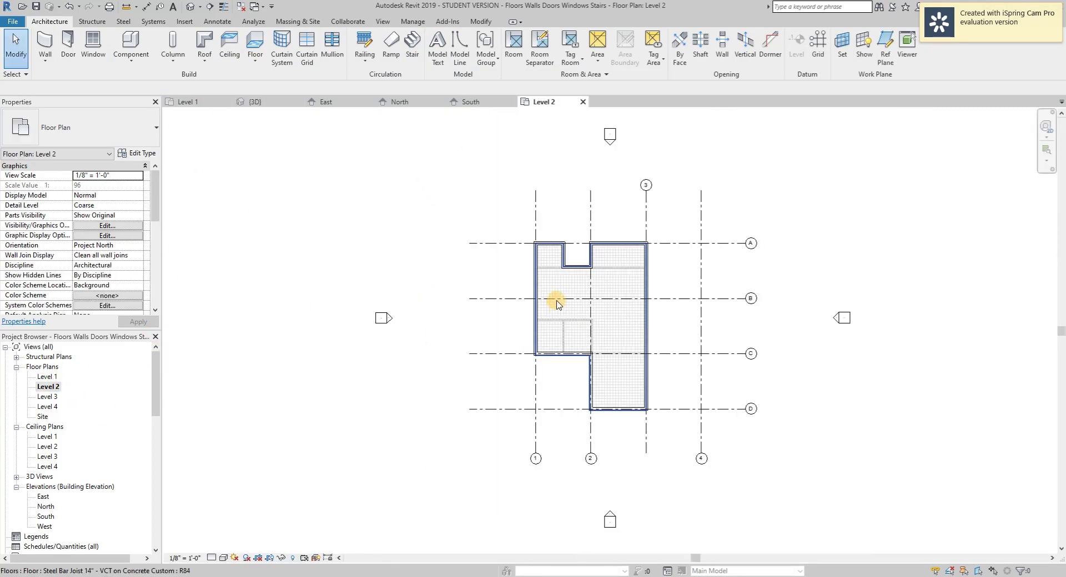
pyautogui.scroll(5, 557, 303)
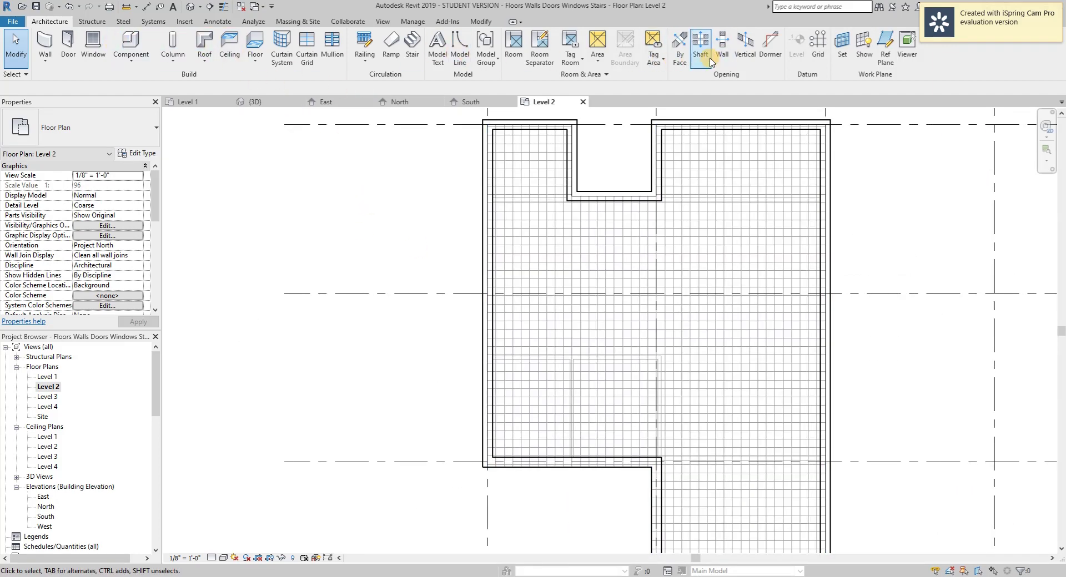
pyautogui.click(389, 25)
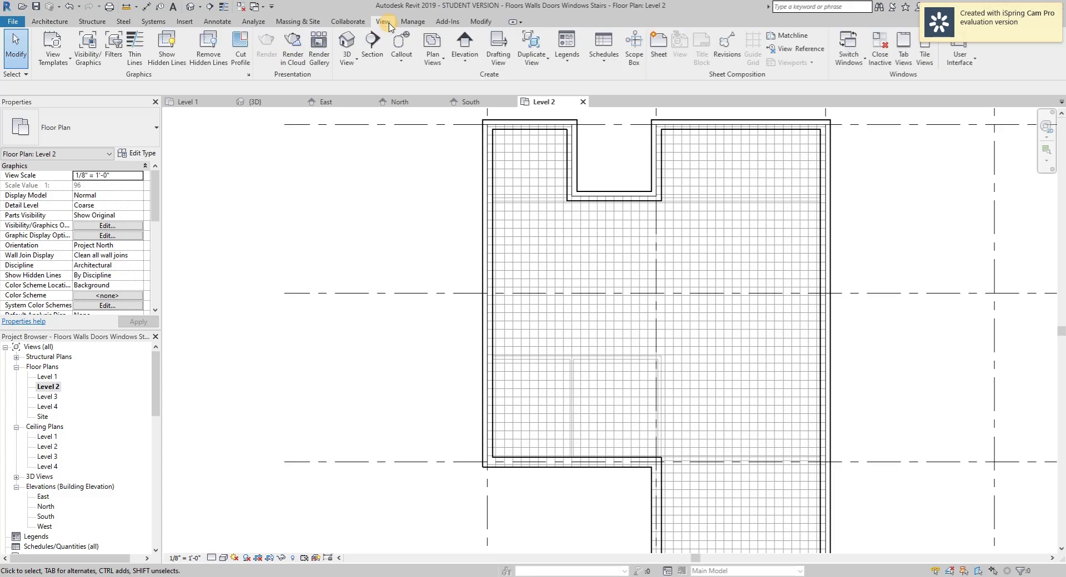
pyautogui.click(373, 47)
pyautogui.scroll(-1, 531, 155)
pyautogui.scroll(-1, 532, 155)
pyautogui.click(526, 115)
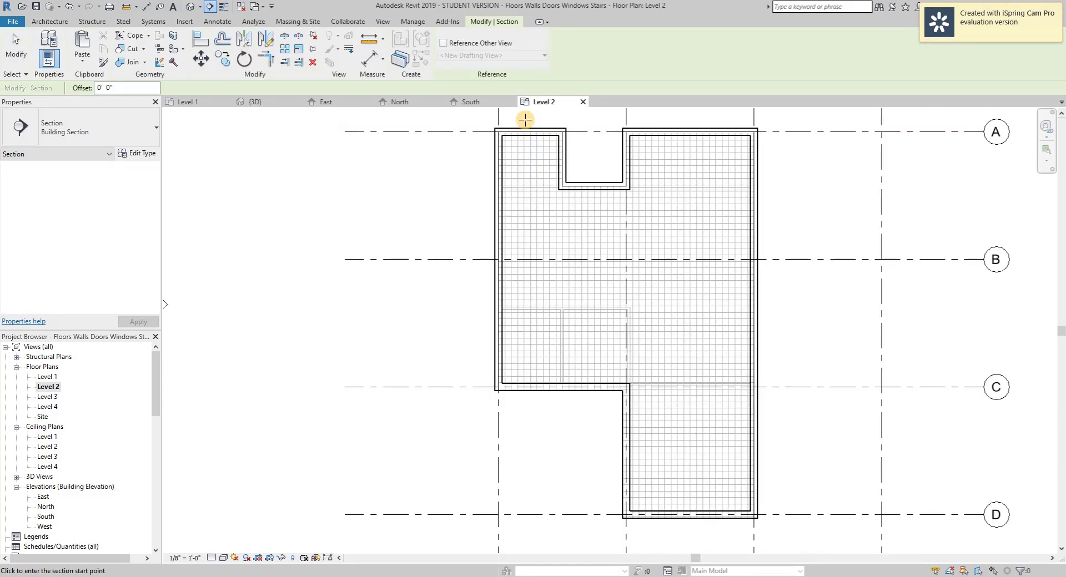
pyautogui.click(532, 413)
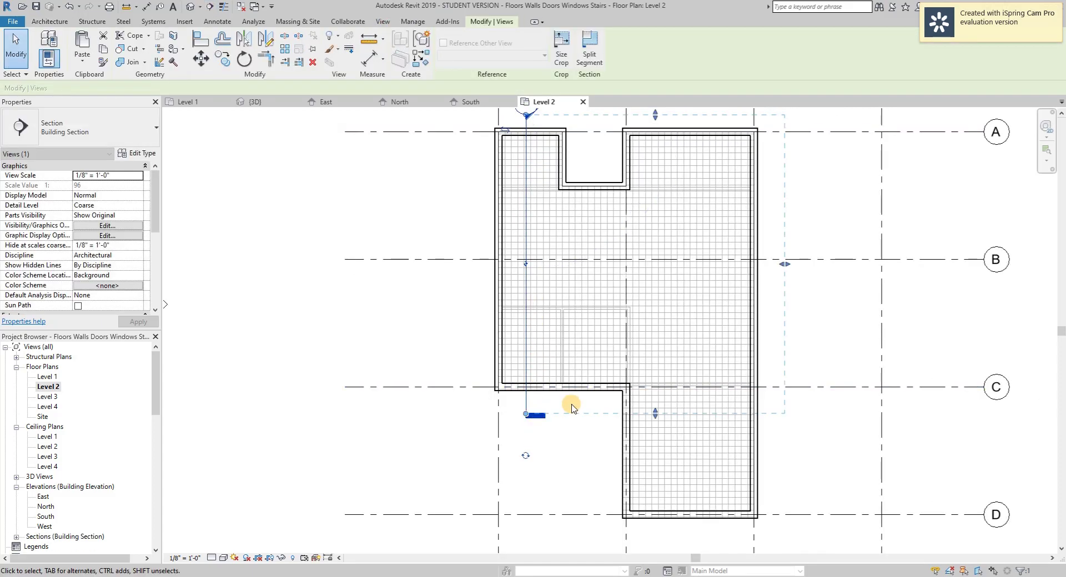
pyautogui.press('Escape')
pyautogui.press('Escape')
# - Open the new section view and compare how the two cut partition walls meet the Level 2 floor
pyautogui.doubleClick(530, 116)
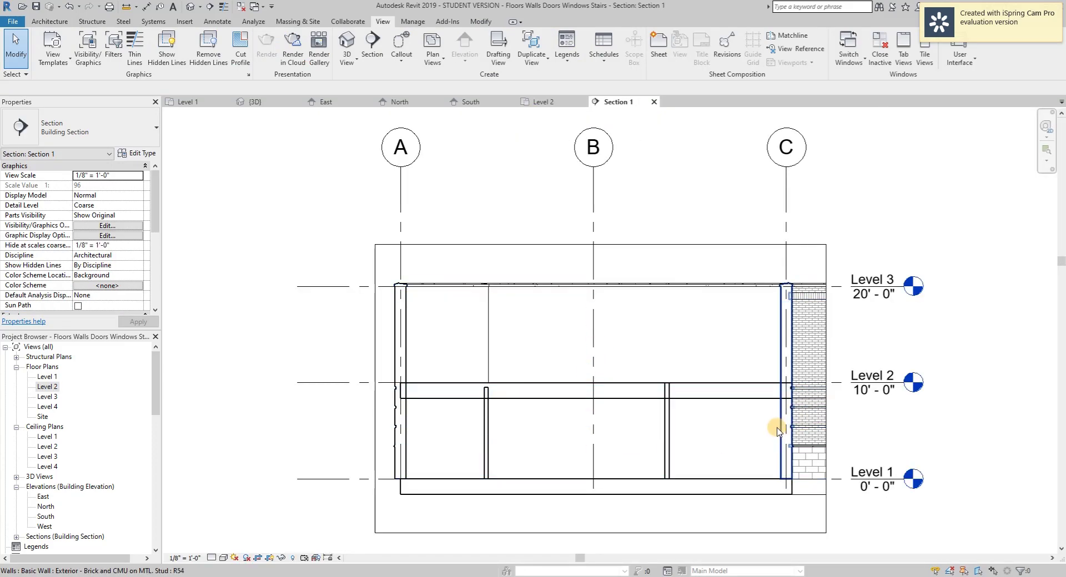
pyautogui.scroll(3, 515, 407)
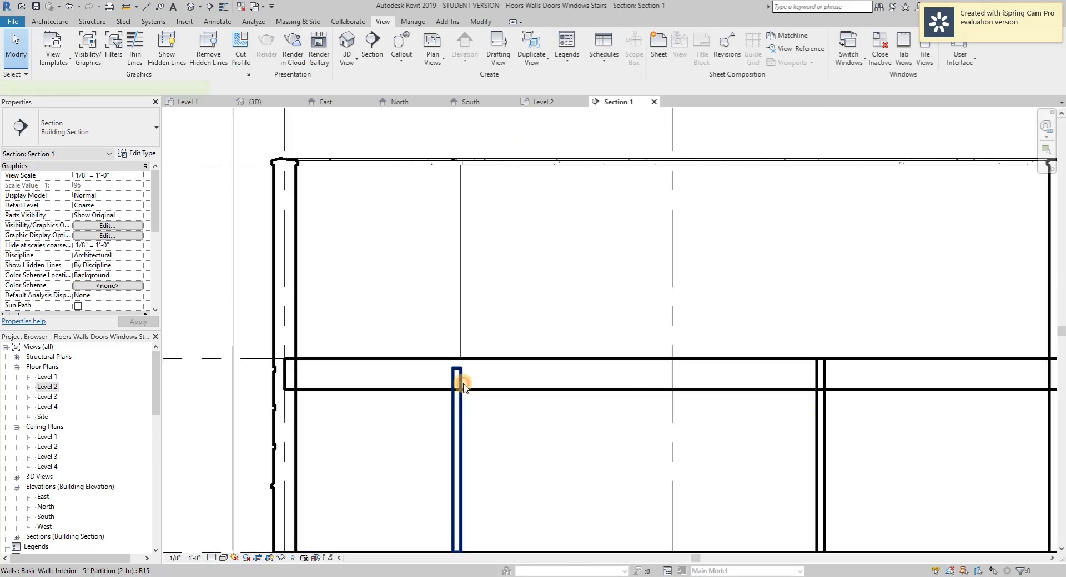
pyautogui.click(463, 385)
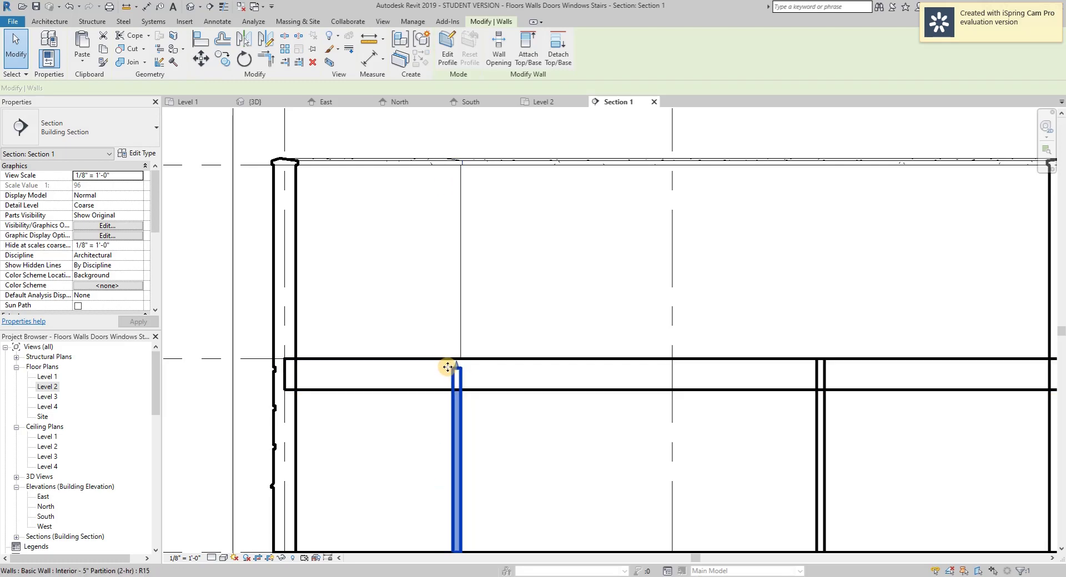
pyautogui.click(824, 379)
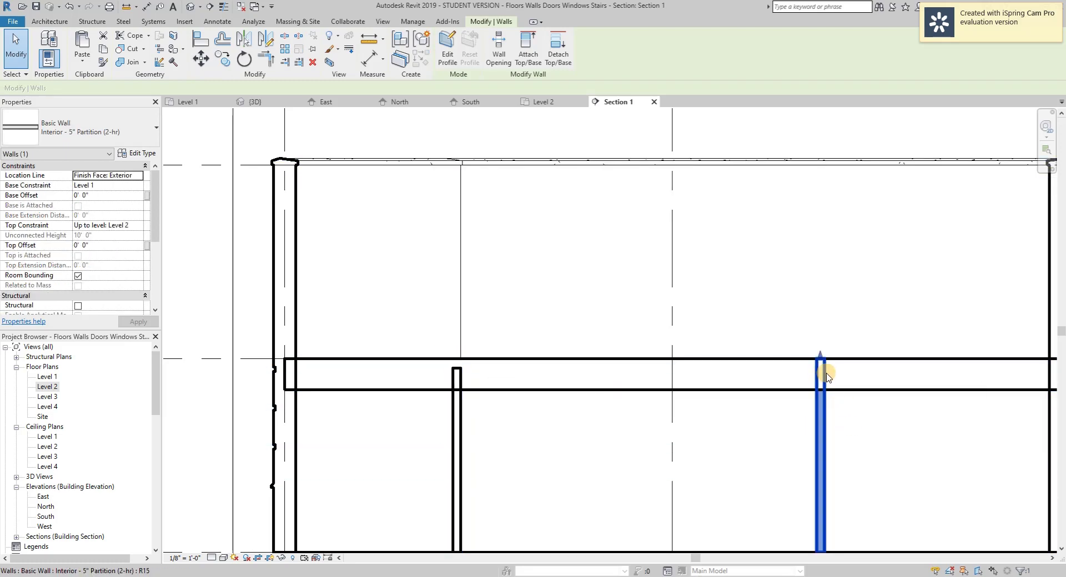
# - Attach the top of the partition wall nearest grid A to the underside of the Level 2 floor
pyautogui.click(459, 410)
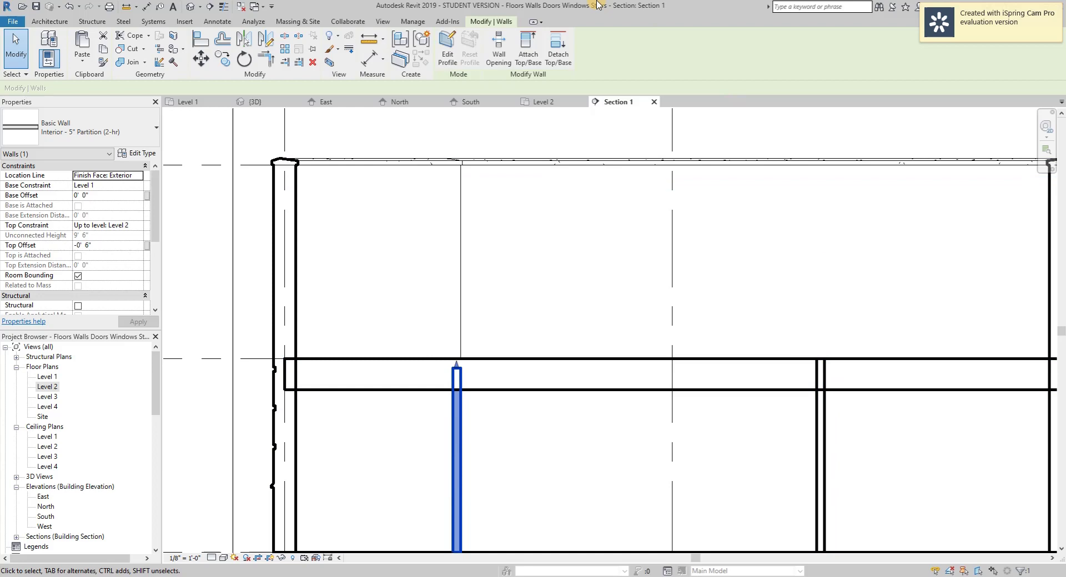
pyautogui.click(529, 61)
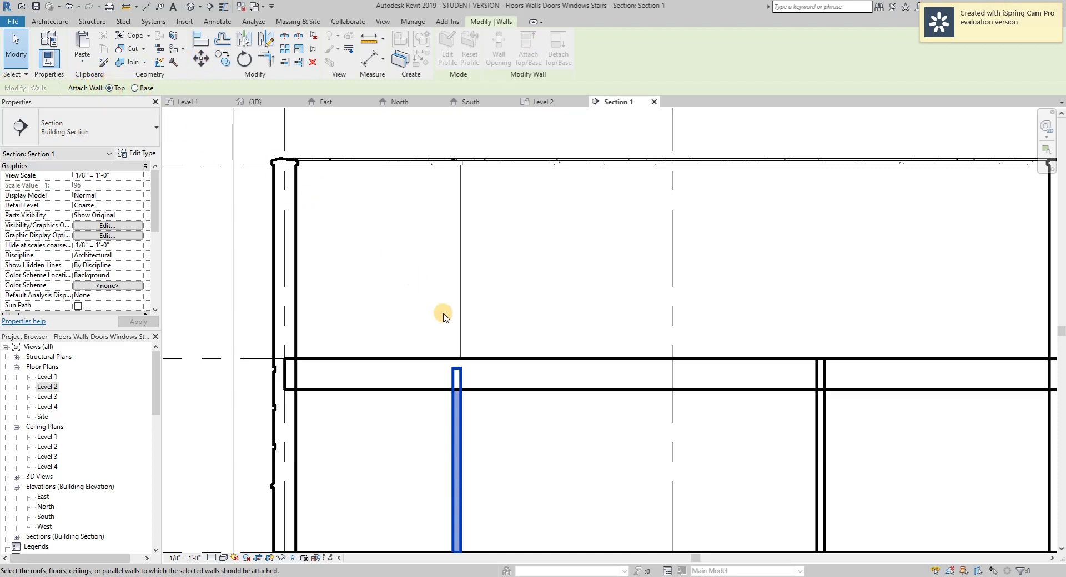
pyautogui.click(479, 389)
pyautogui.scroll(5, 472, 391)
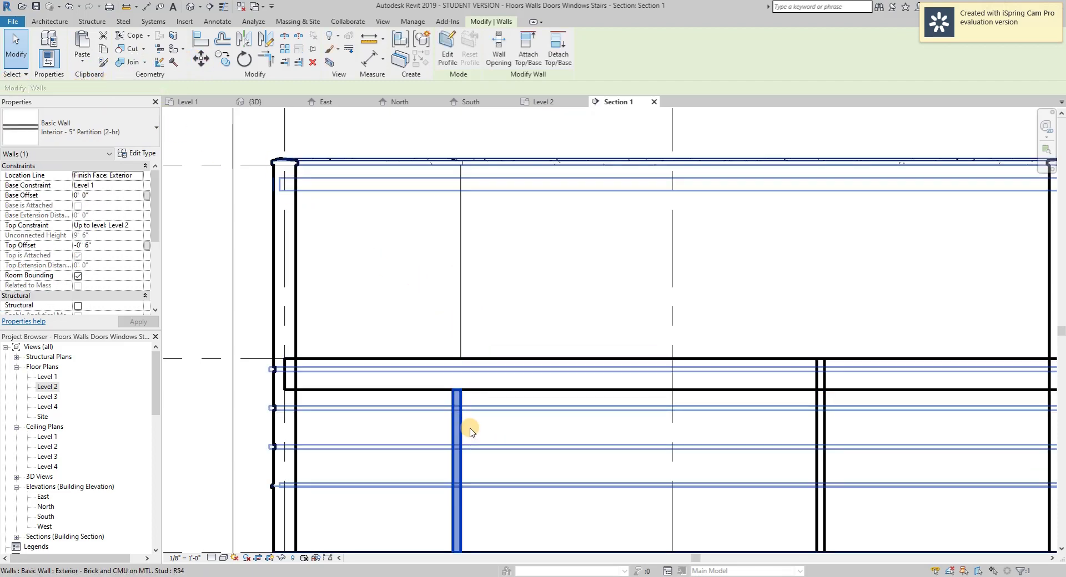
pyautogui.scroll(2, 466, 395)
pyautogui.press('Escape')
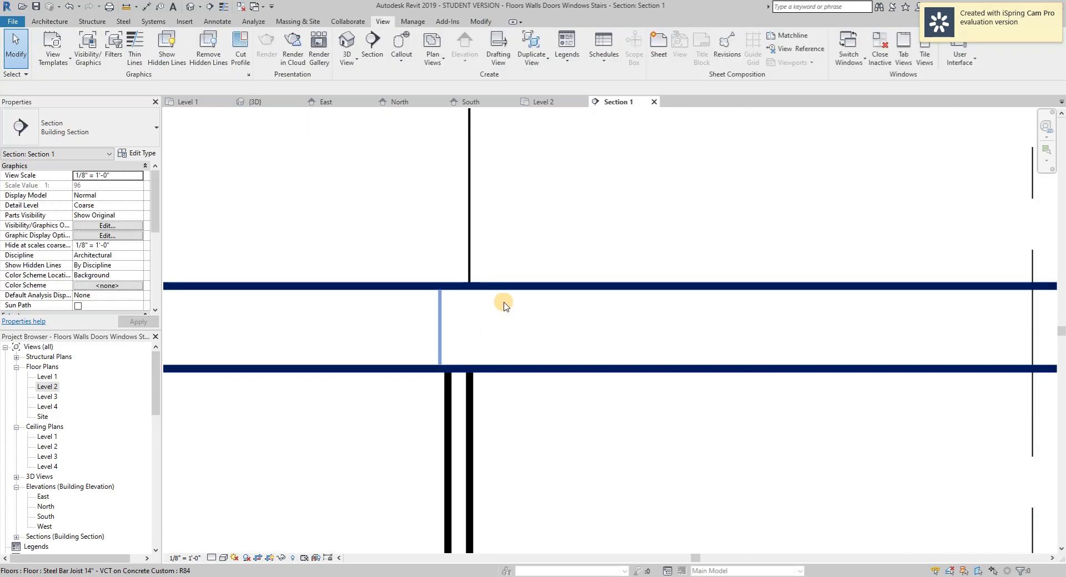
# - Test the wall attachment by raising the Level 2 floor to height offsets of 1' 6" and 2' 6", undoing each move
pyautogui.click(491, 284)
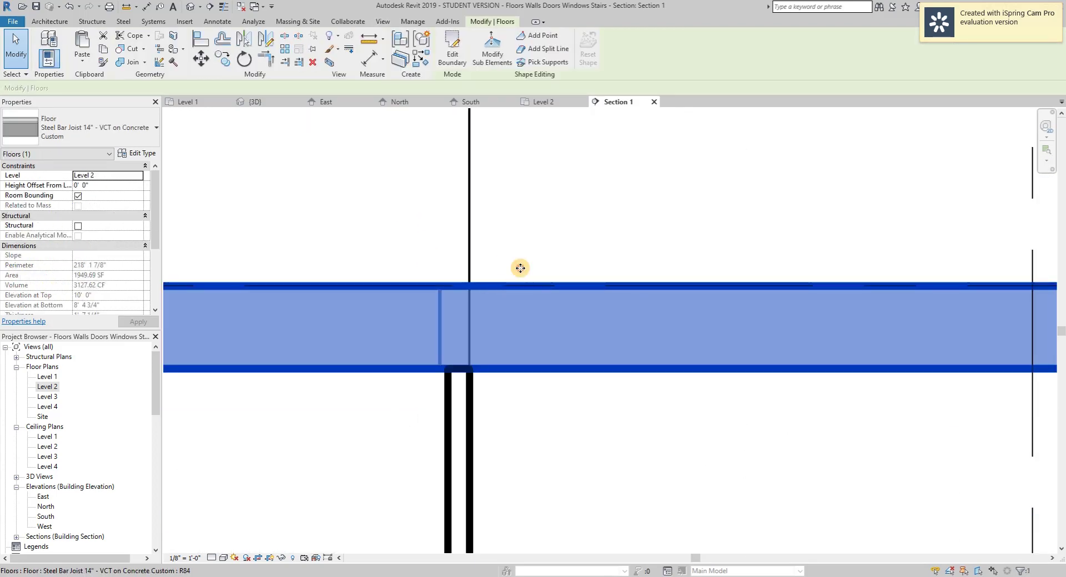
pyautogui.moveTo(519, 285); pyautogui.dragTo(515, 209)
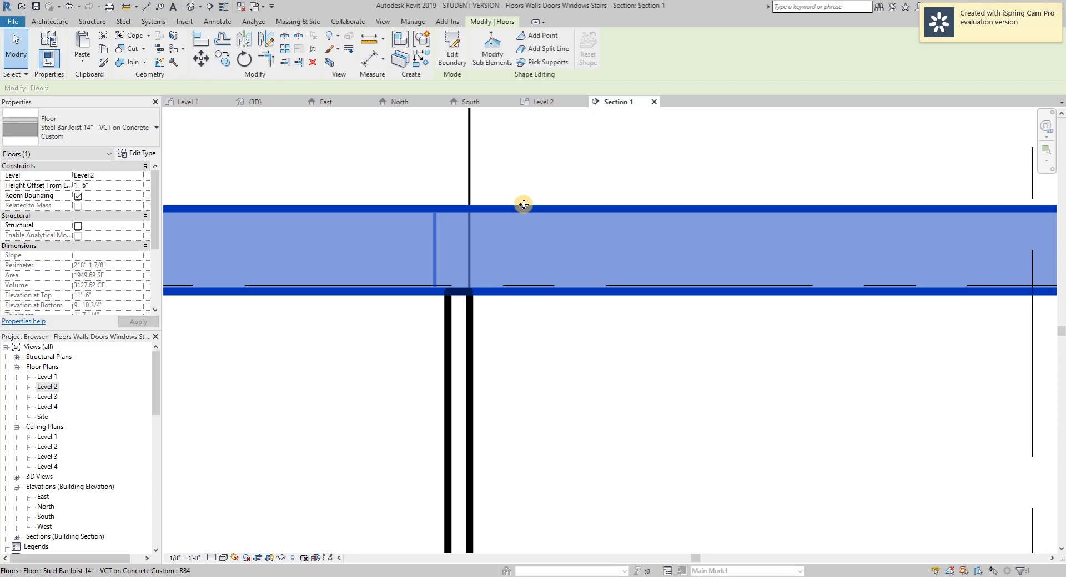
pyautogui.hotkey('ctrl', 'z')
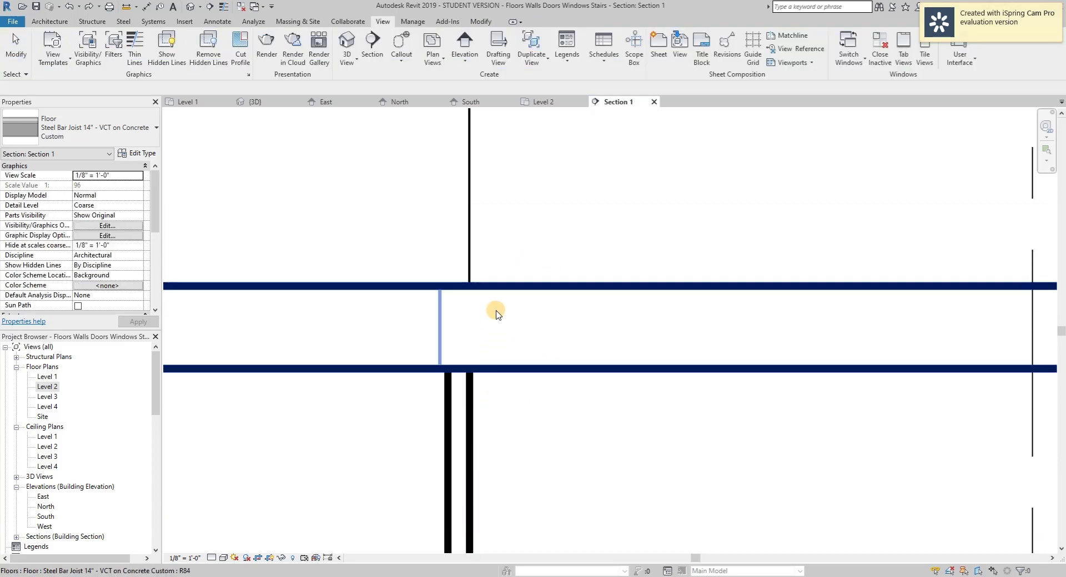
pyautogui.scroll(-5, 503, 320)
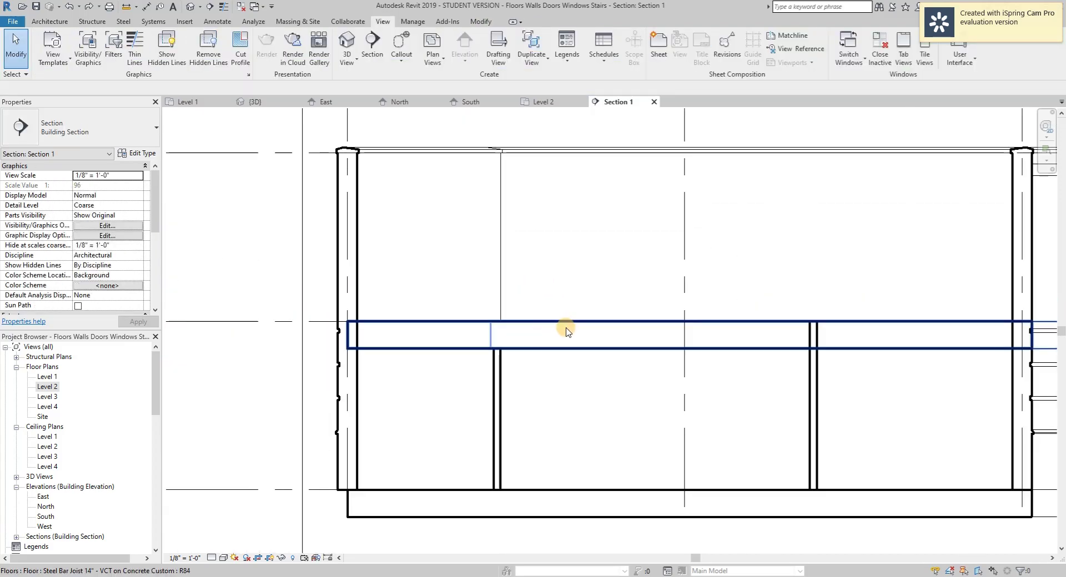
pyautogui.moveTo(573, 325); pyautogui.dragTo(571, 283)
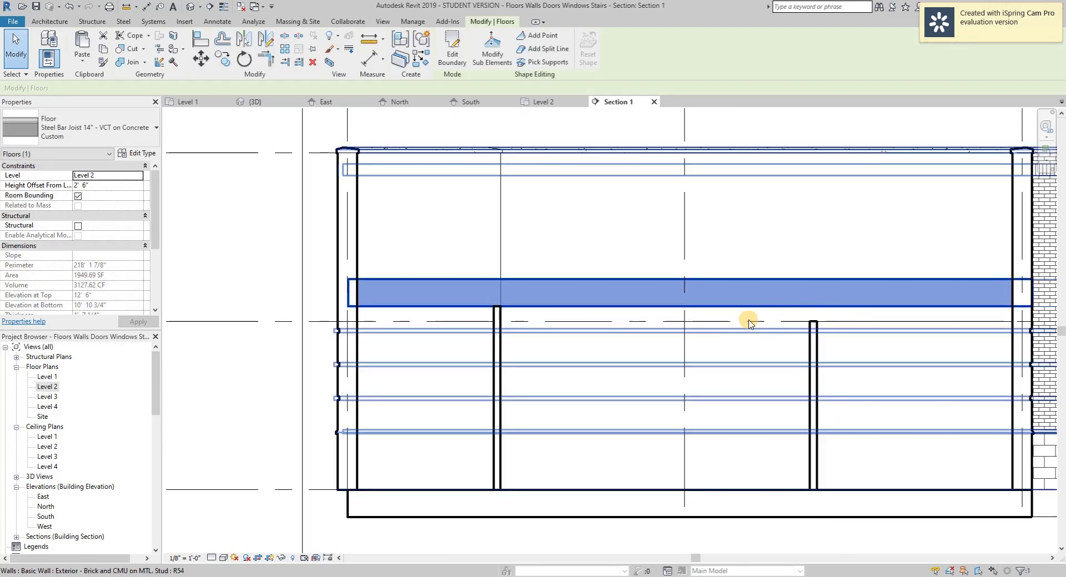
pyautogui.hotkey('ctrl', 'z')
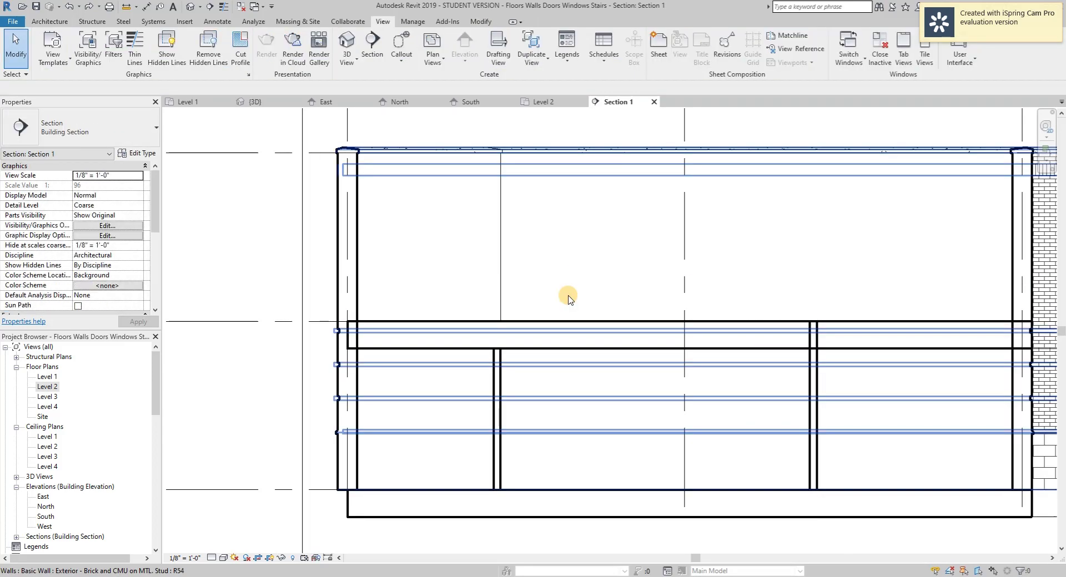
# - Switch to the Level 1 floor plan and bring up its Temporary Hide/Isolate options
pyautogui.scroll(-2, 568, 294)
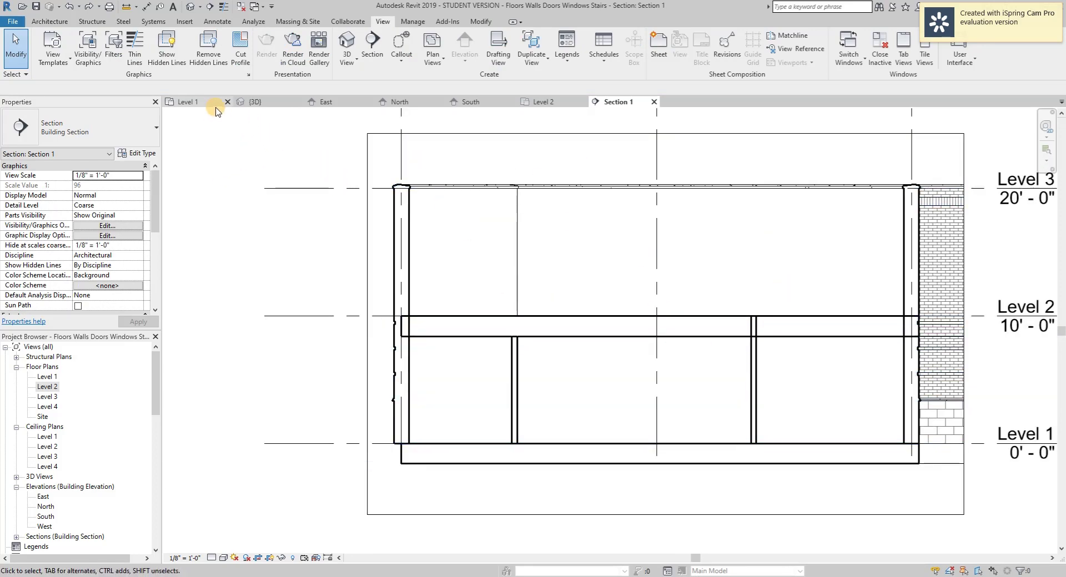
pyautogui.doubleClick(47, 378)
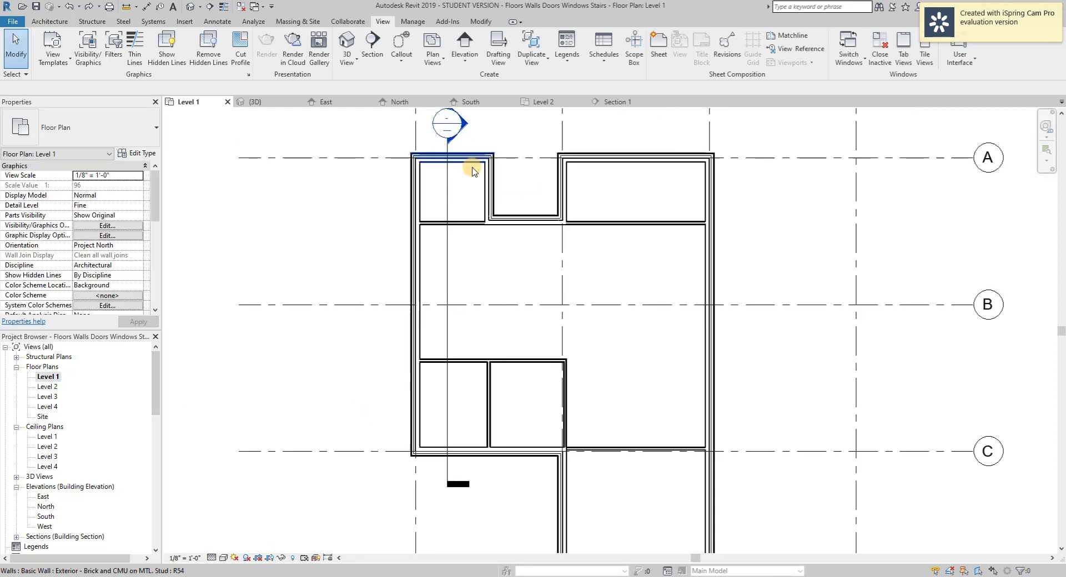
pyautogui.scroll(1, 473, 171)
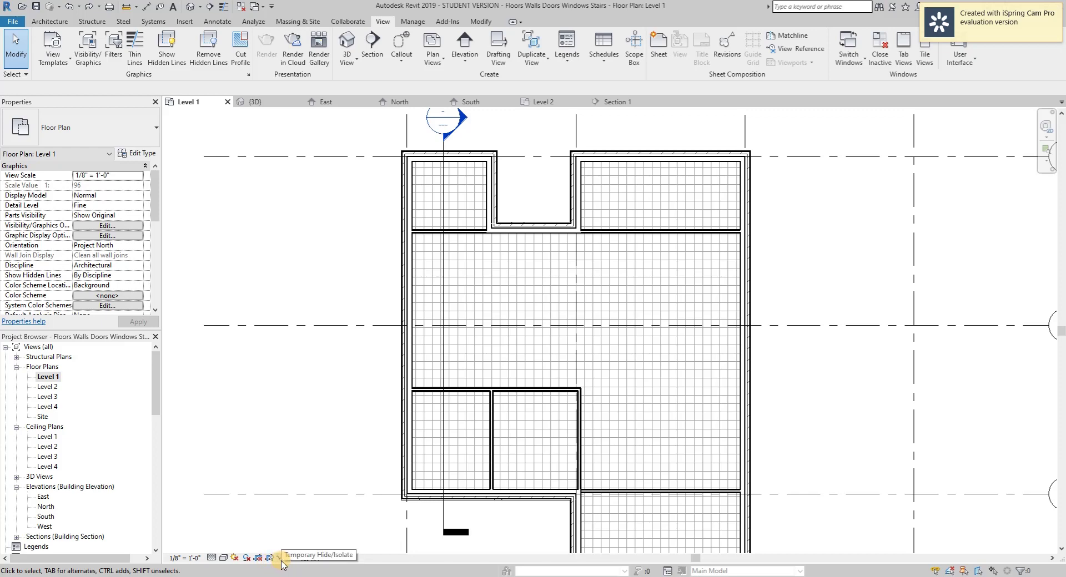
pyautogui.click(284, 559)
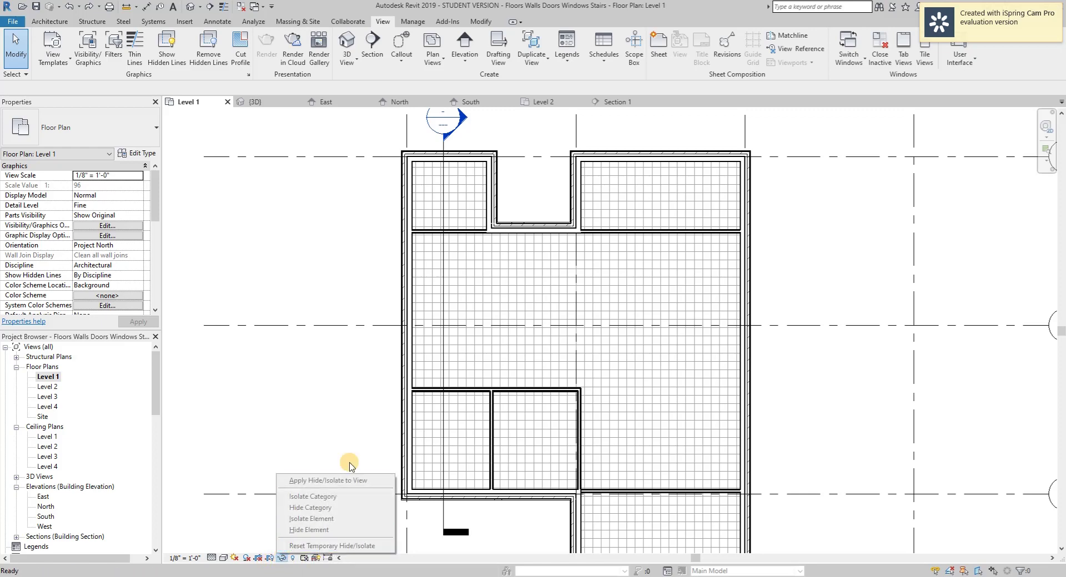
pyautogui.click(467, 123)
pyautogui.rightClick(448, 134)
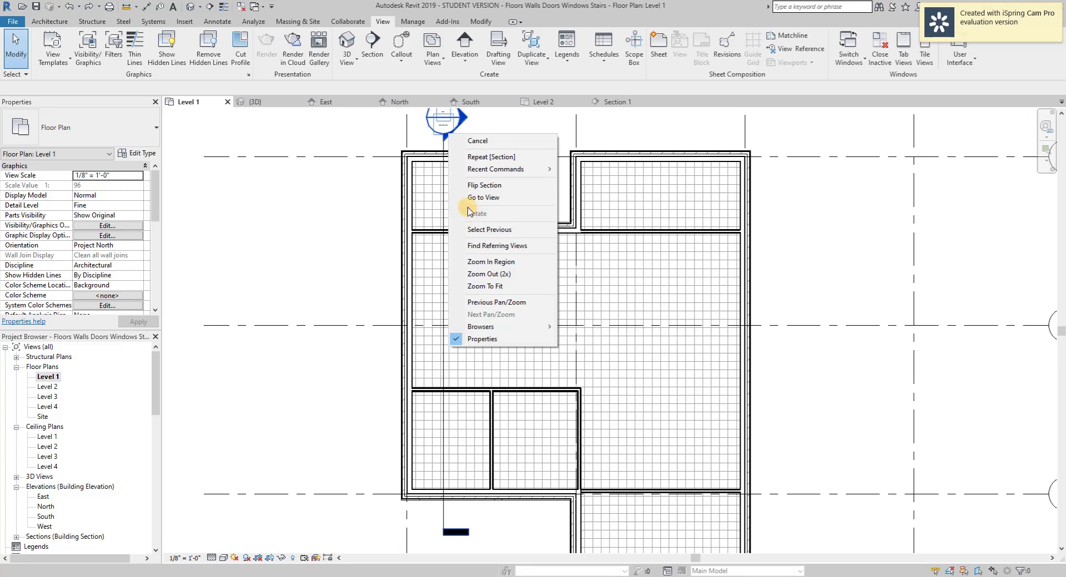
pyautogui.click(365, 228)
pyautogui.rightClick(451, 124)
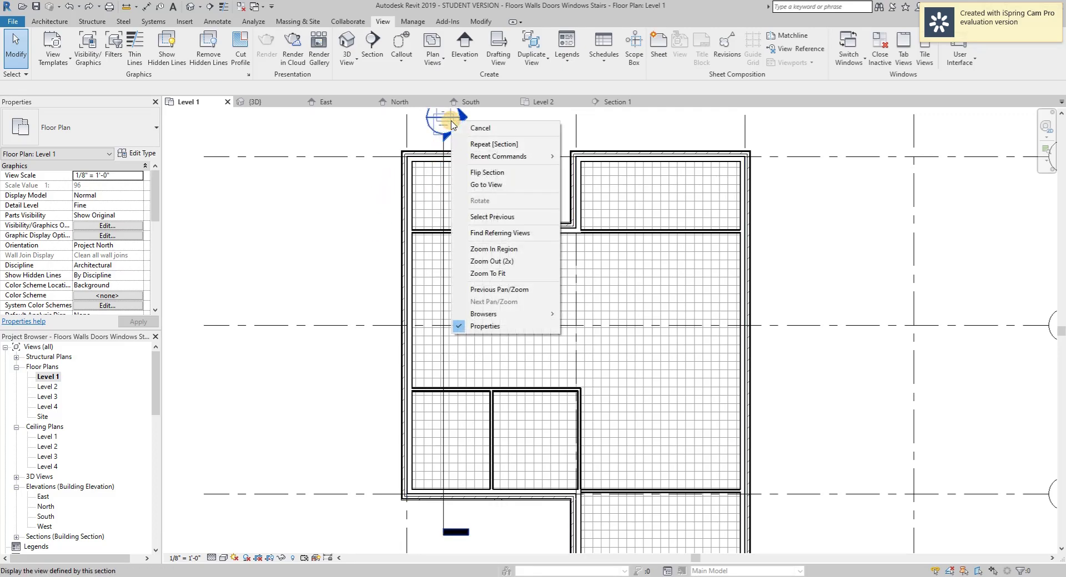
pyautogui.click(368, 226)
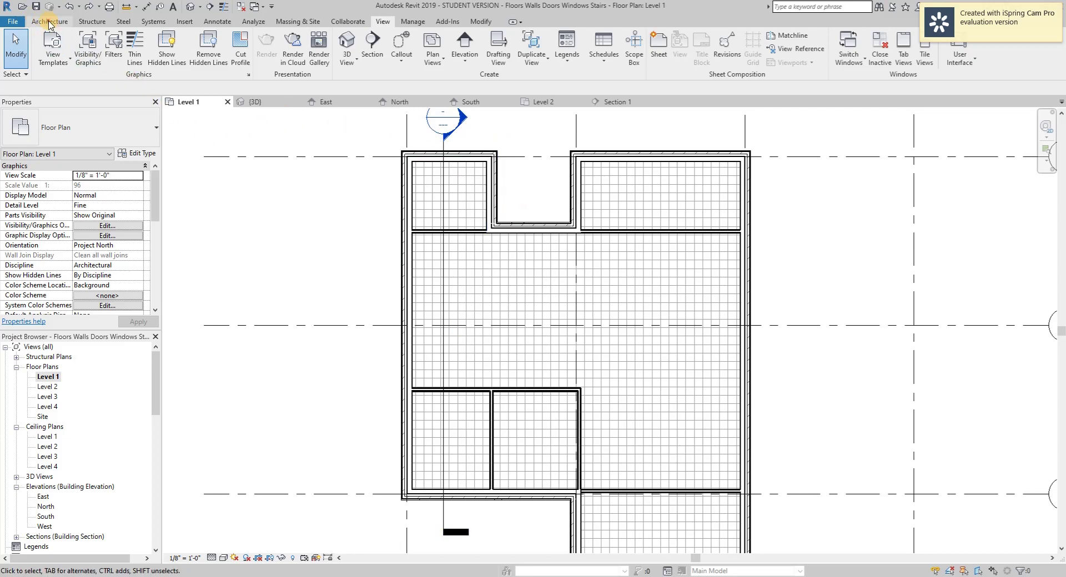
# - Place a Single-Flush 36" x 80" door in the upper-right room's exterior wall, swinging inward, about 9'-6" from the vertical grid line at that room's western edge
pyautogui.click(50, 22)
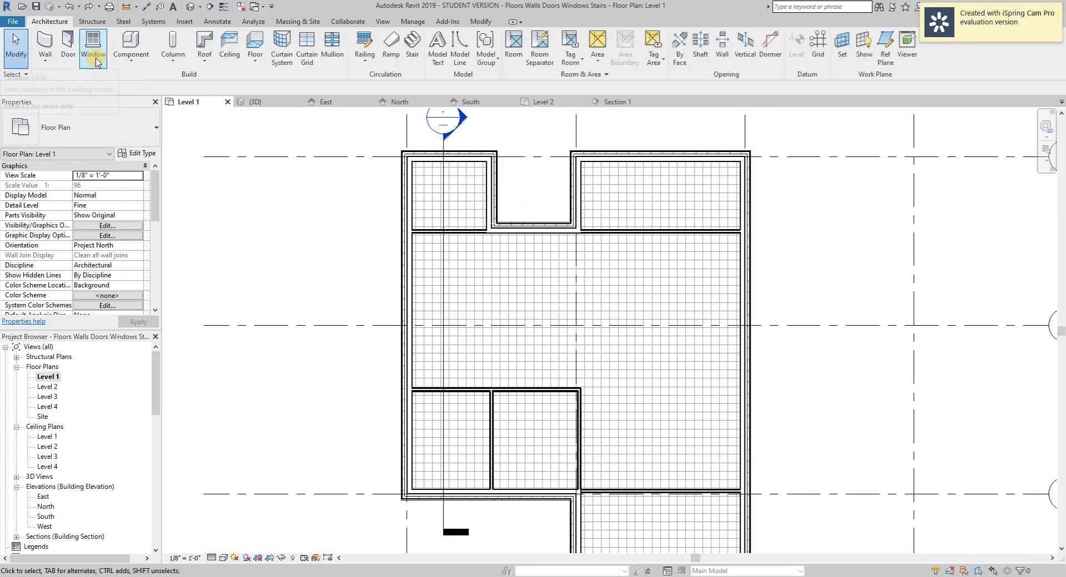
pyautogui.click(69, 54)
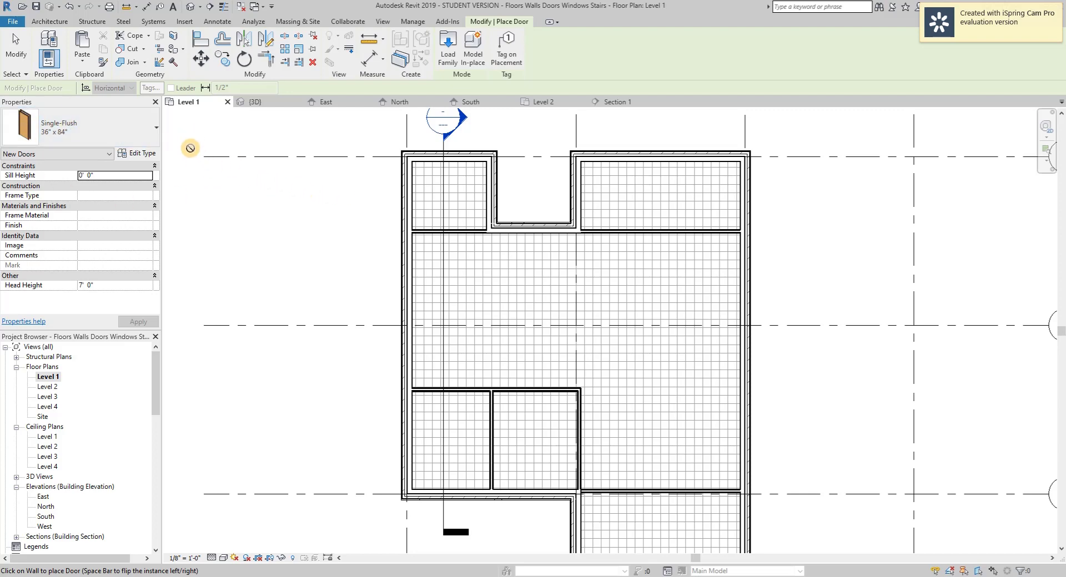
pyautogui.click(150, 131)
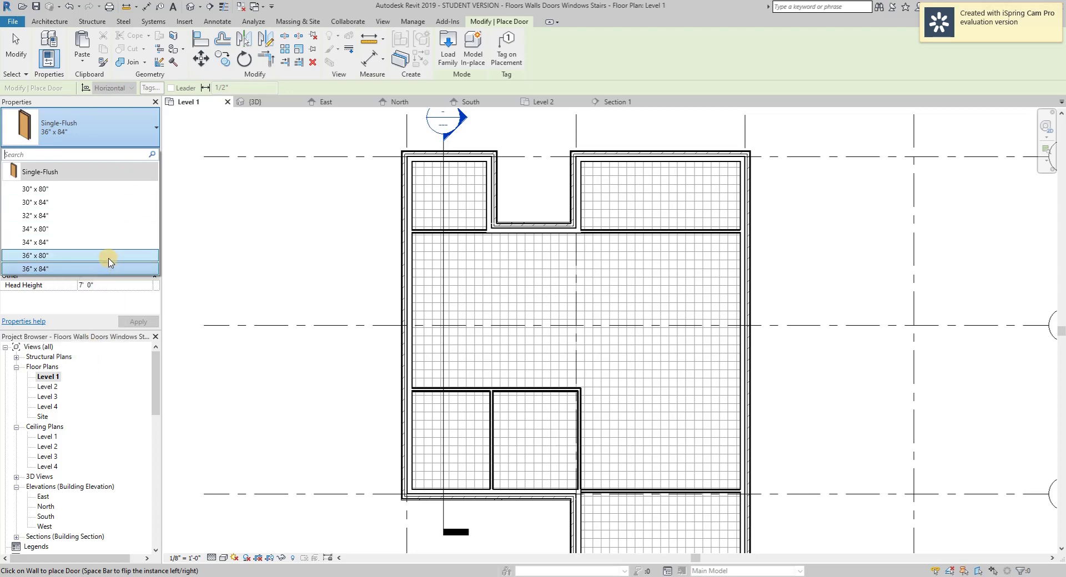
pyautogui.click(108, 255)
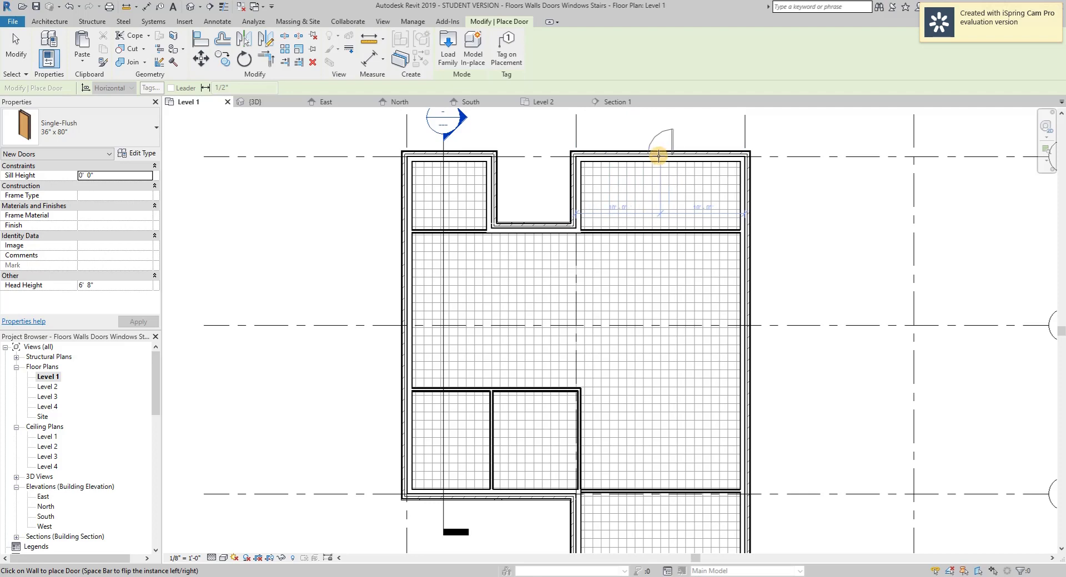
pyautogui.scroll(3, 658, 156)
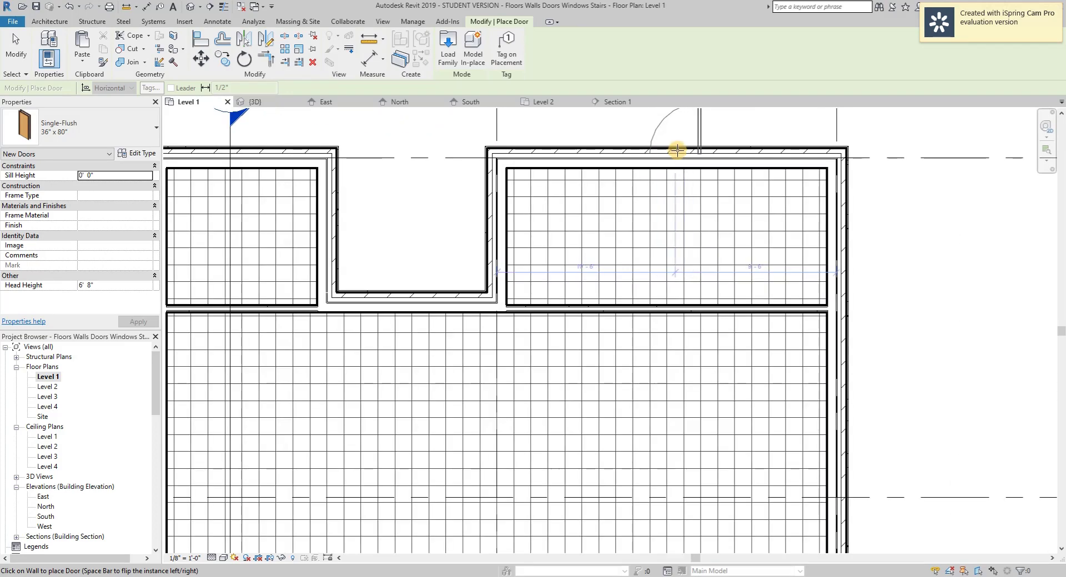
pyautogui.scroll(2, 678, 149)
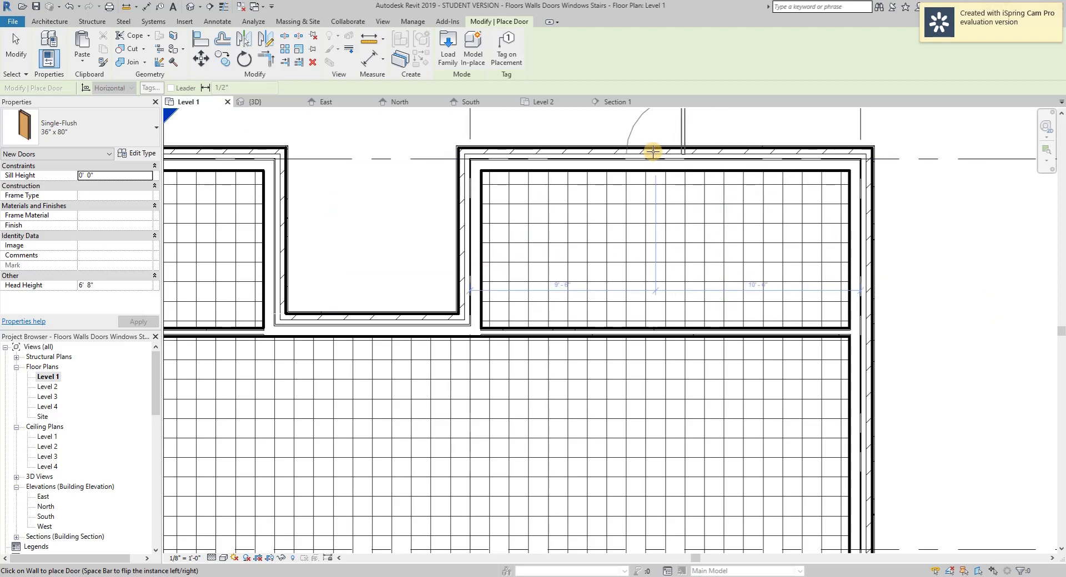
pyautogui.moveTo(653, 151); pyautogui.dragTo(562, 301, button='middle')
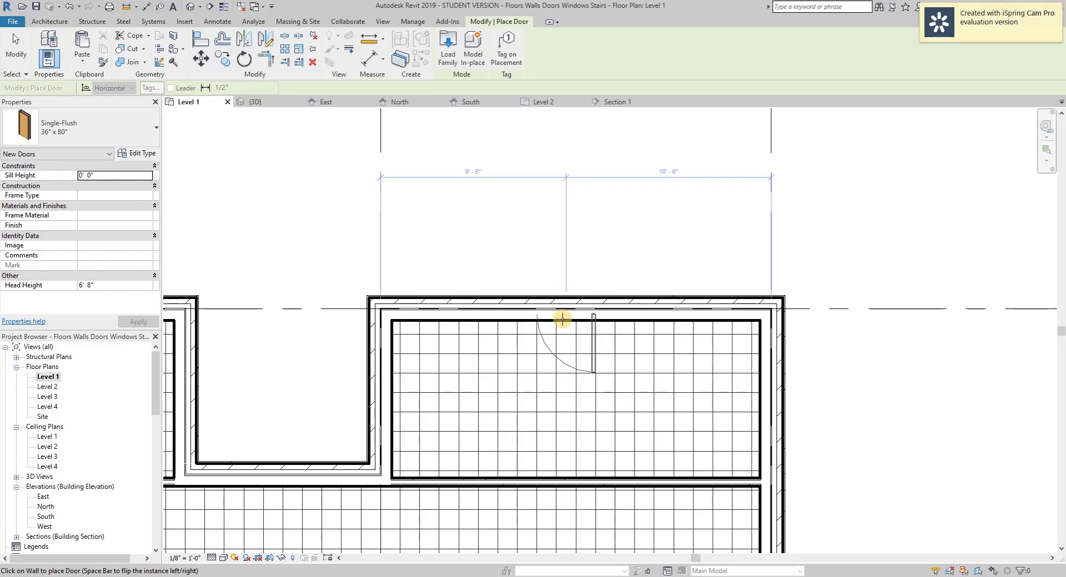
pyautogui.click(569, 318)
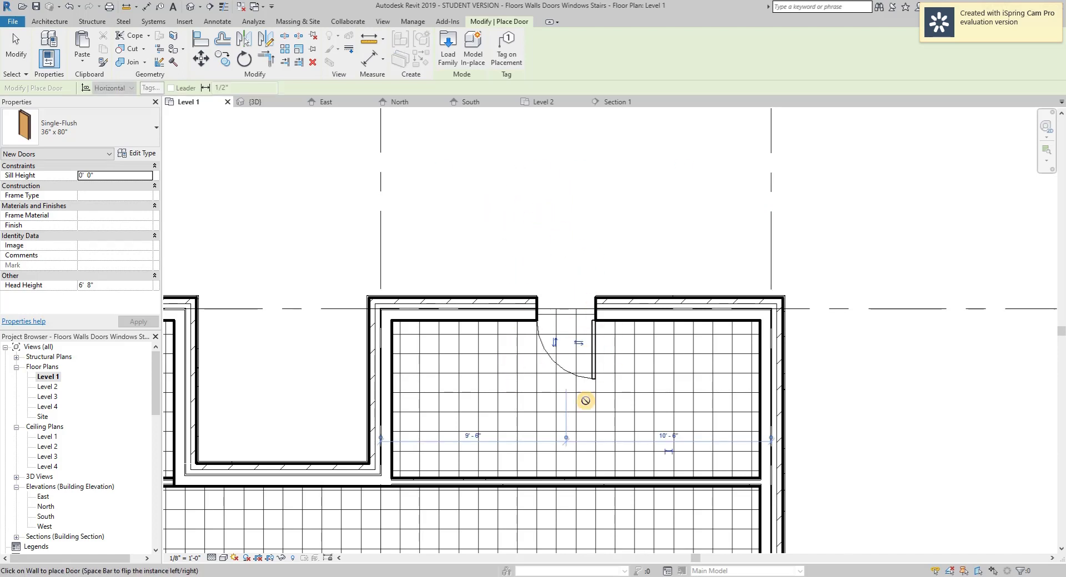
# - Place matching doors in the upper-right room's lower partition, in line with the entry door, and in the small upper-left room's lower partition
pyautogui.click(565, 492)
pyautogui.moveTo(565, 492); pyautogui.dragTo(732, 242, button='middle')
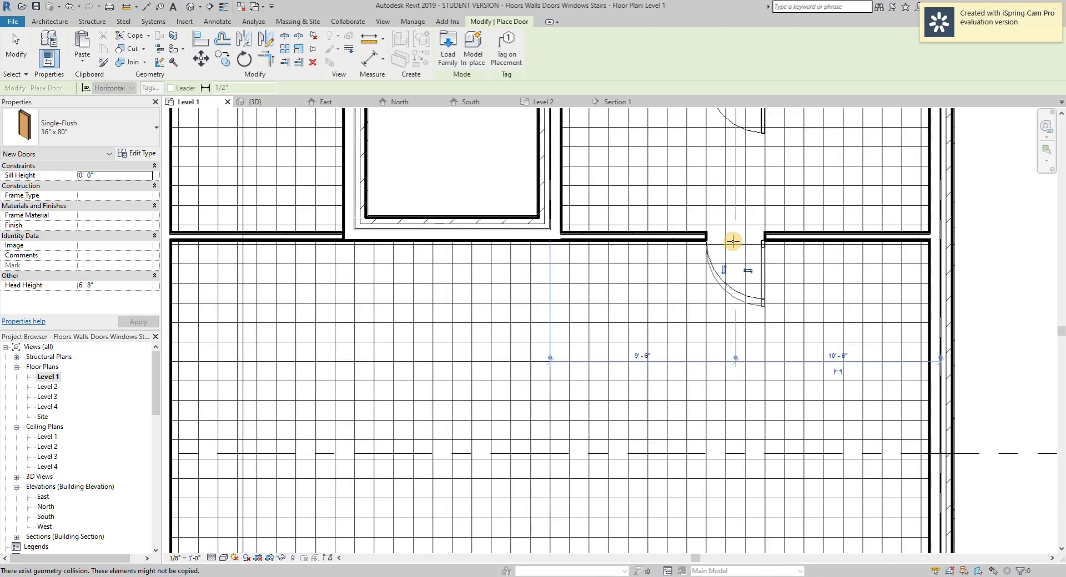
pyautogui.scroll(-2, 733, 242)
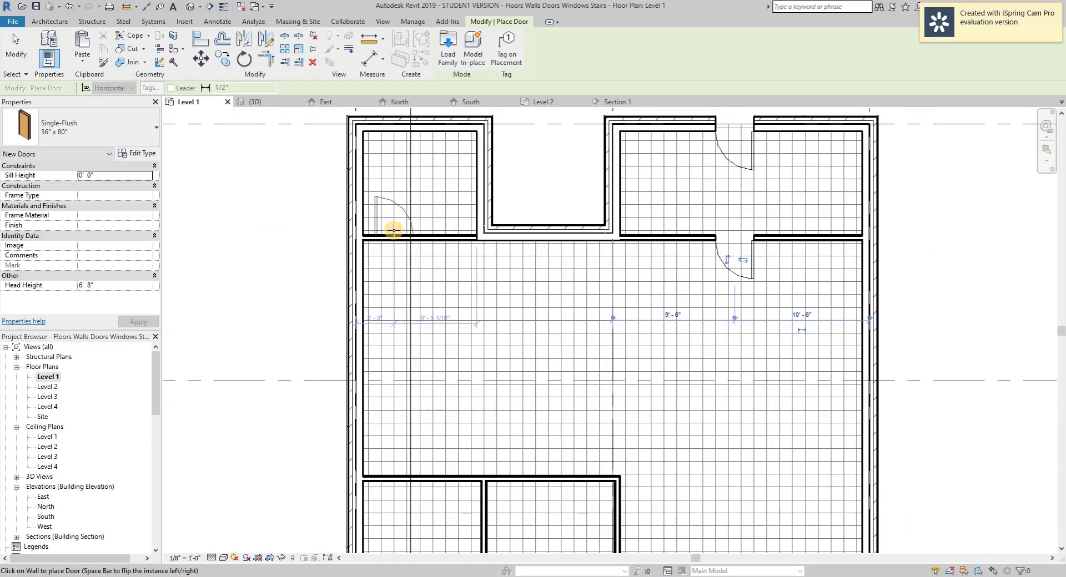
# - Place 36" x 80" doors in the middle small room's top wall, the partition between the two lower-left rooms, and the lower-right room's top wall
pyautogui.moveTo(550, 492); pyautogui.dragTo(526, 282, button='middle')
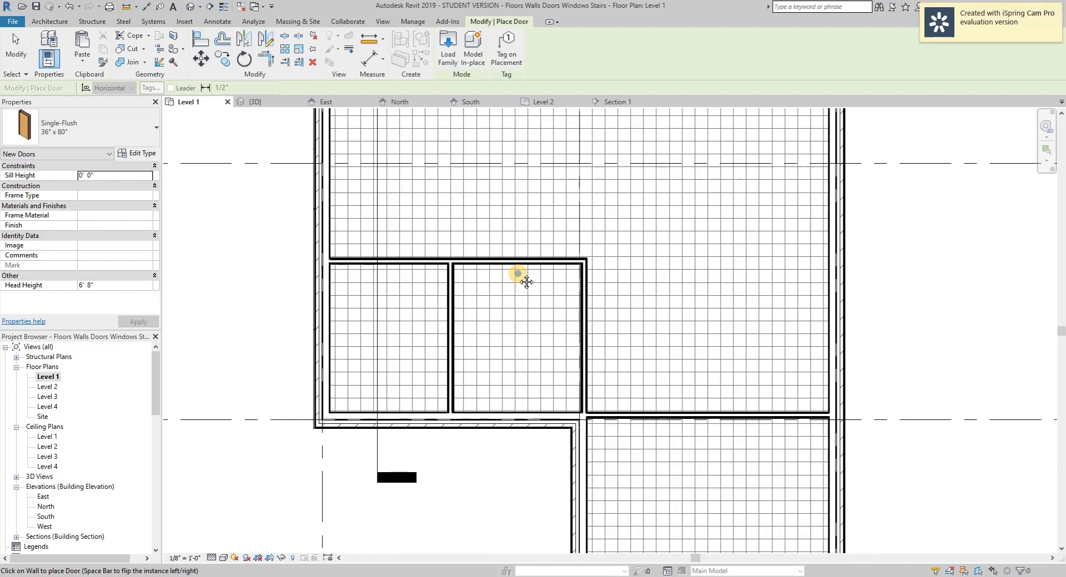
pyautogui.click(517, 261)
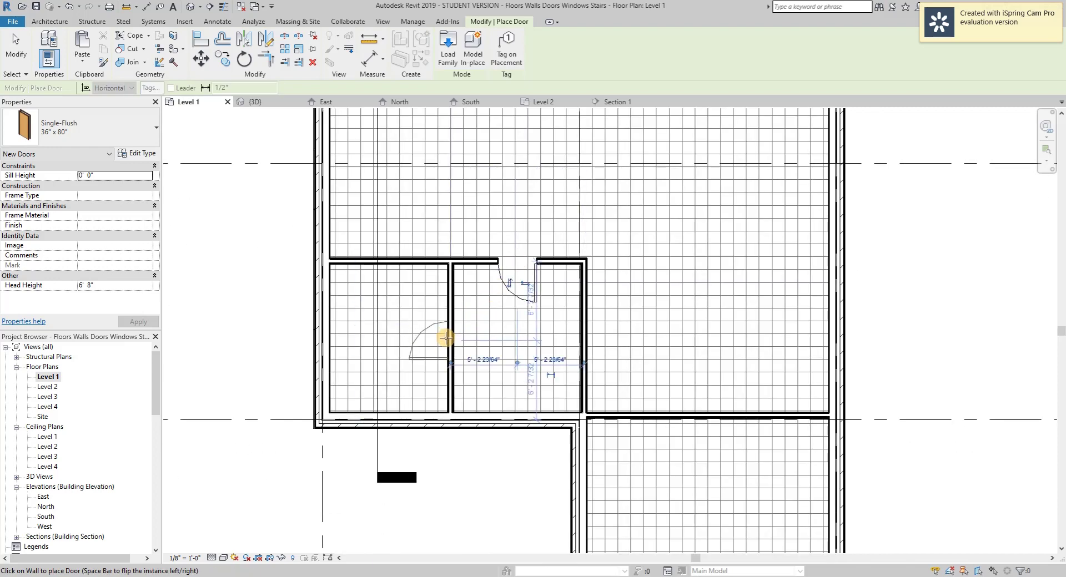
pyautogui.click(447, 338)
pyautogui.scroll(-1, 744, 457)
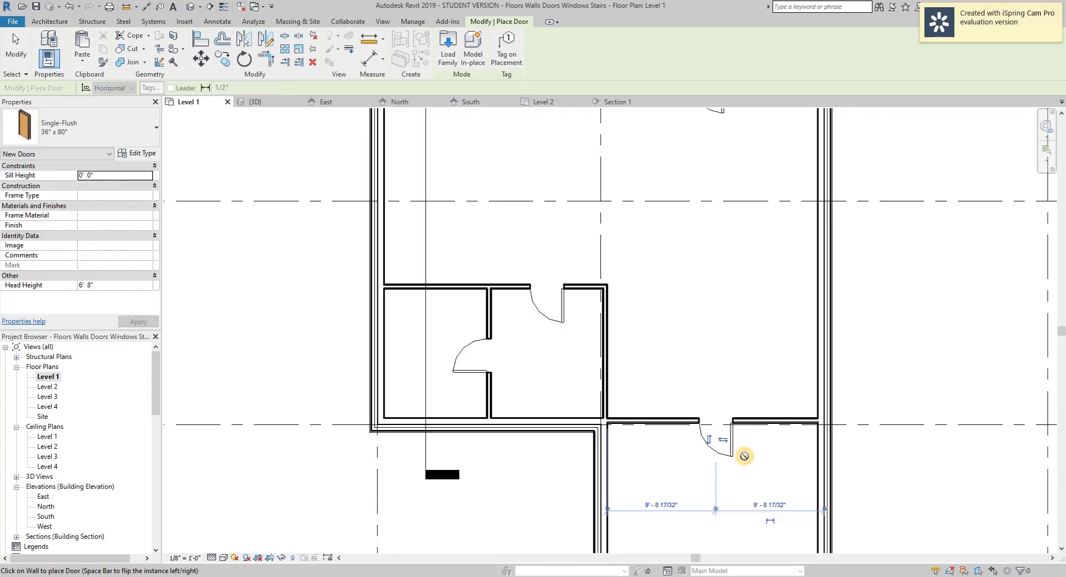
pyautogui.scroll(-2, 744, 456)
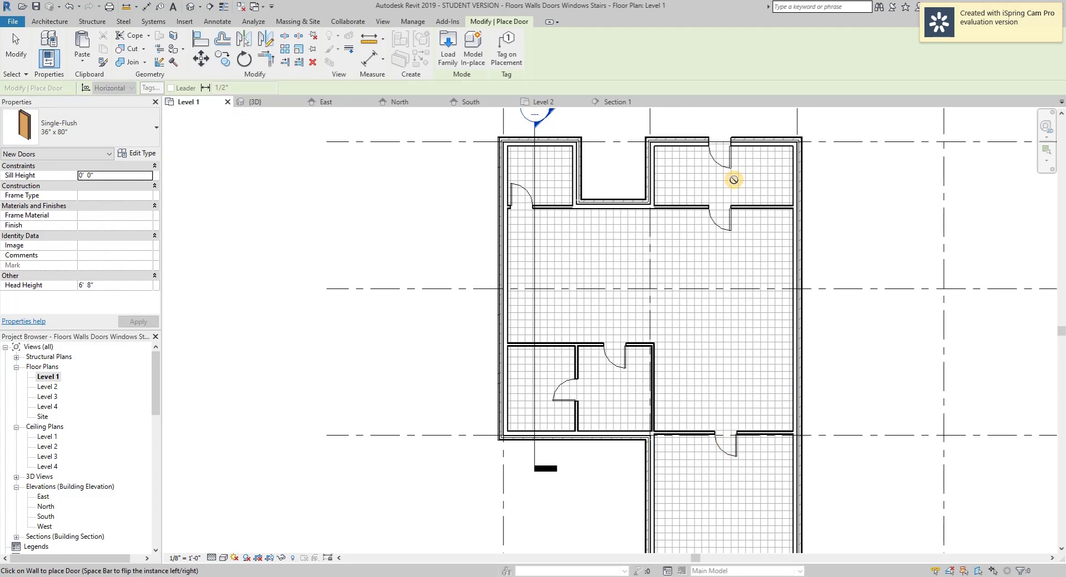
pyautogui.click(725, 164)
pyautogui.press('Escape')
# - Review the type properties of the upper-right exterior door and close them without changes
pyautogui.click(716, 169)
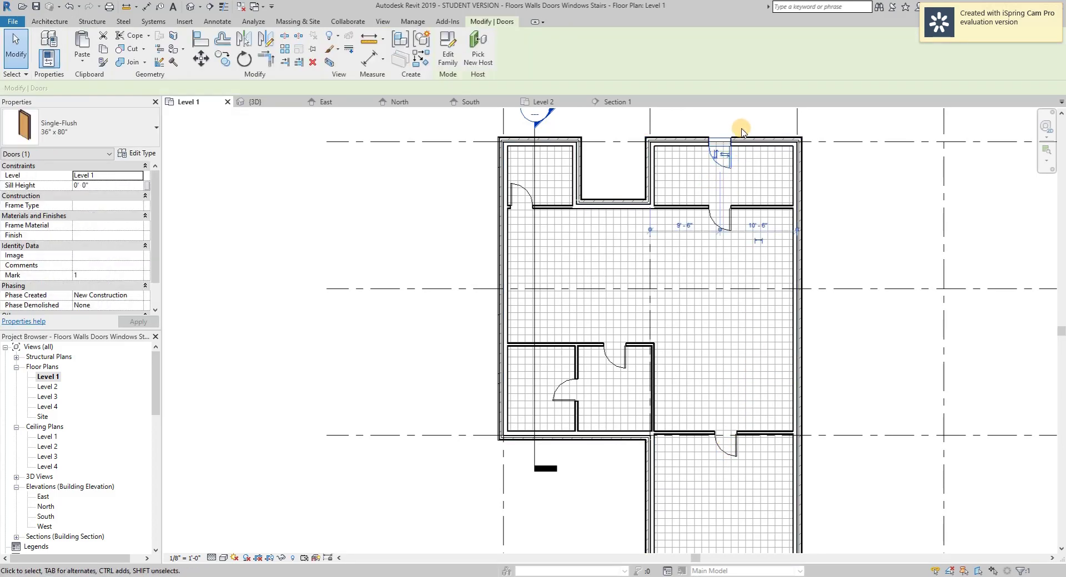
pyautogui.click(136, 153)
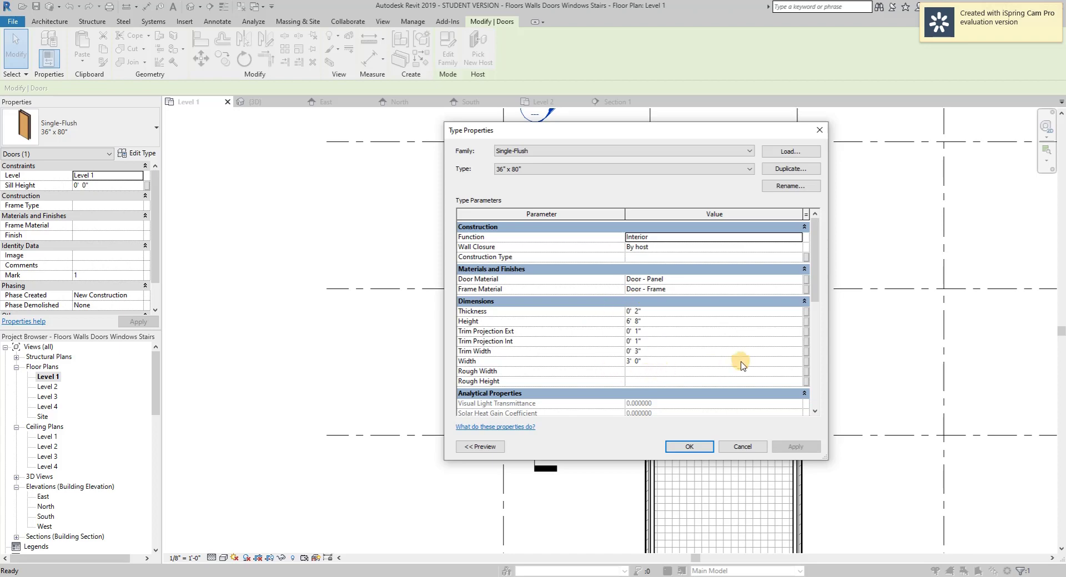
pyautogui.scroll(-6, 731, 357)
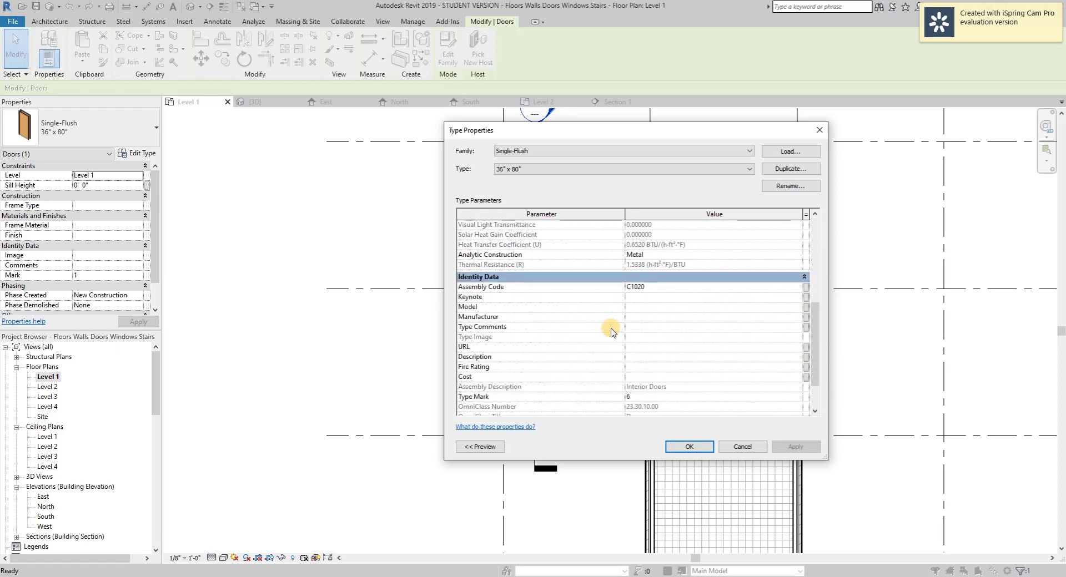
pyautogui.scroll(5, 610, 327)
pyautogui.scroll(2, 609, 328)
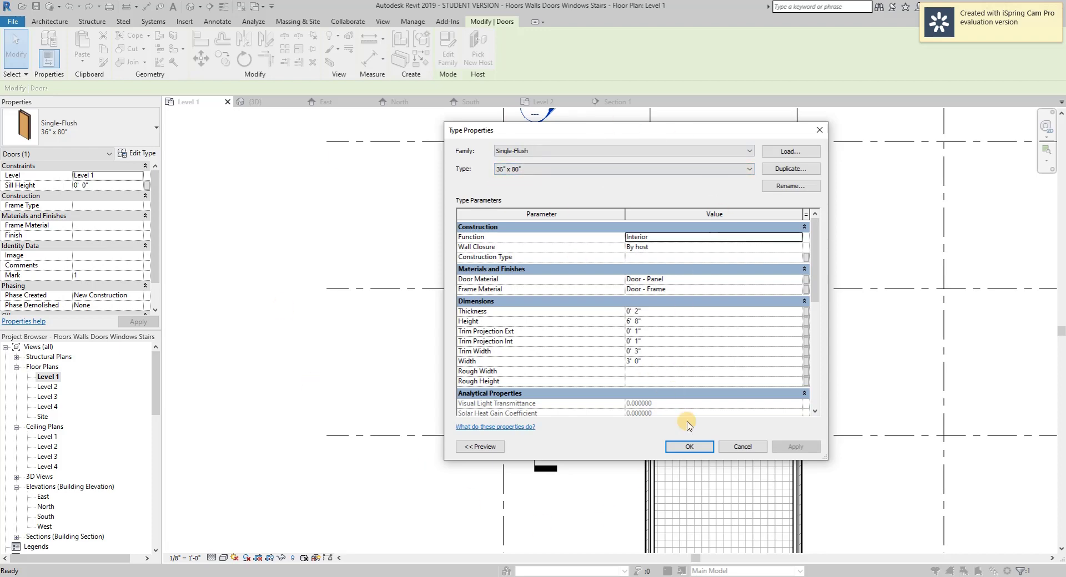
pyautogui.click(744, 447)
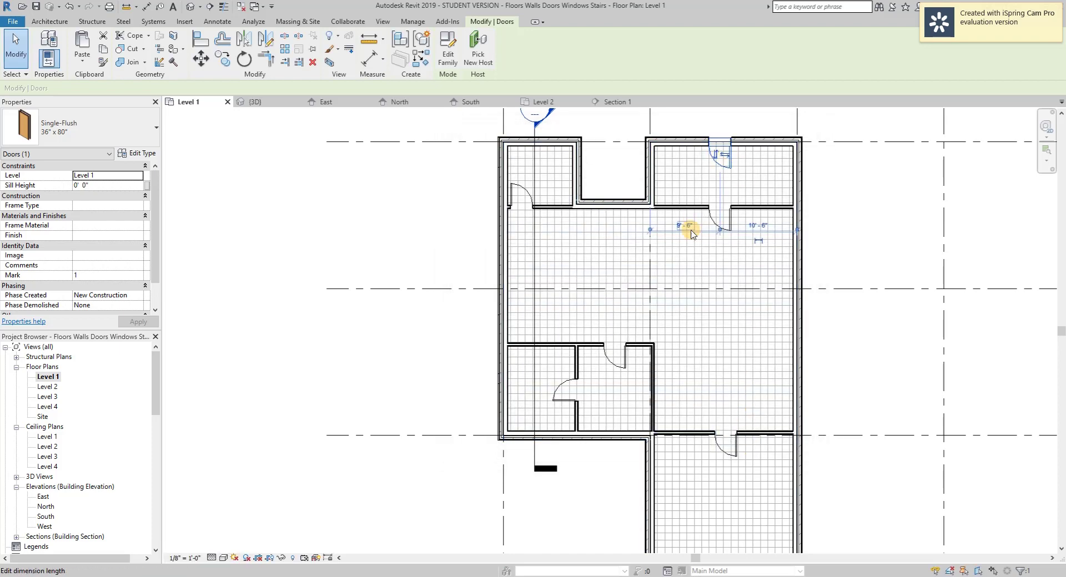
# - Cycle the small upper-left room's door through its four swing and facing orientations
pyautogui.click(526, 199)
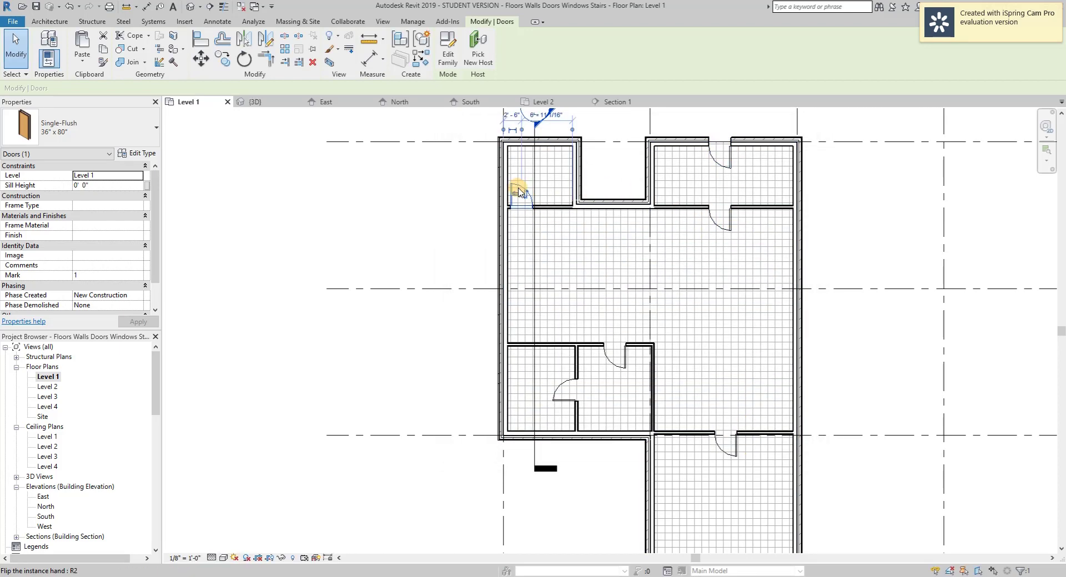
pyautogui.scroll(5, 505, 133)
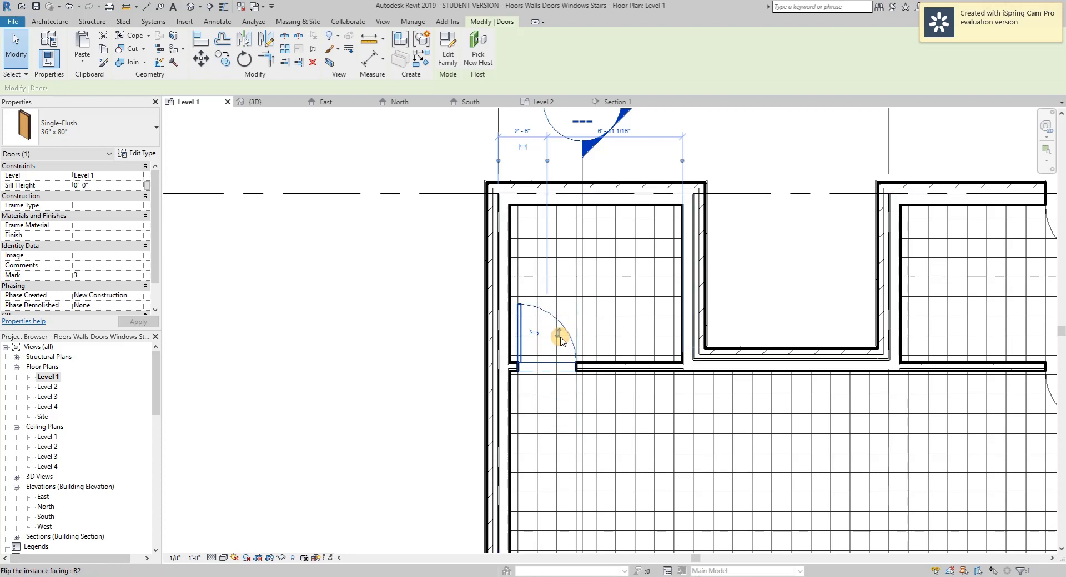
pyautogui.press('space')
pyautogui.press('space')
pyautogui.press('space')
pyautogui.press('space')
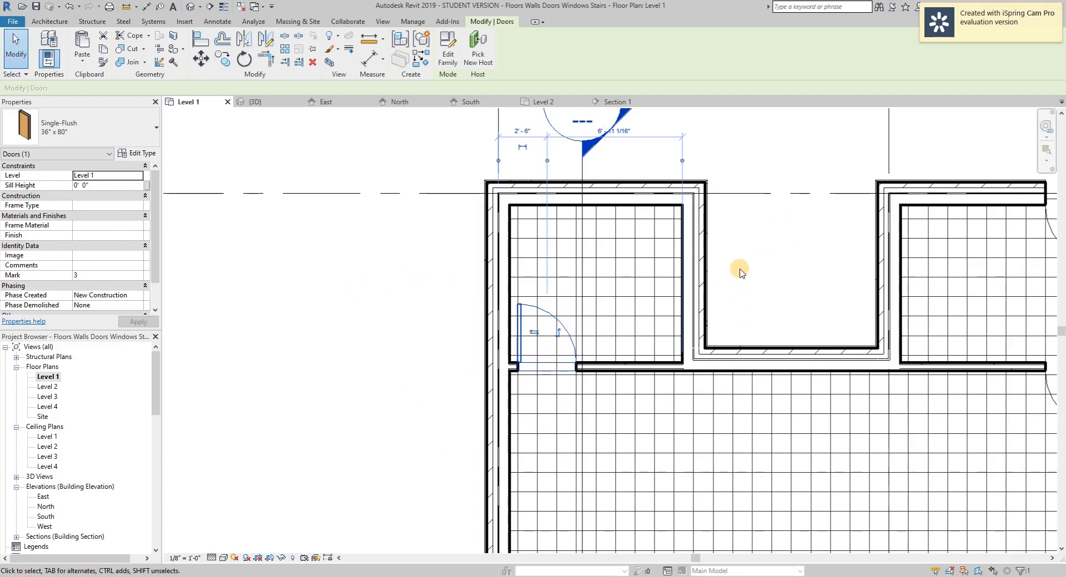
# - Switch the witness line of the upper-left door's temporary dimension from the door center to the opening edge and back to the center
pyautogui.scroll(-2, 740, 271)
pyautogui.moveTo(759, 288); pyautogui.dragTo(711, 288, button='middle')
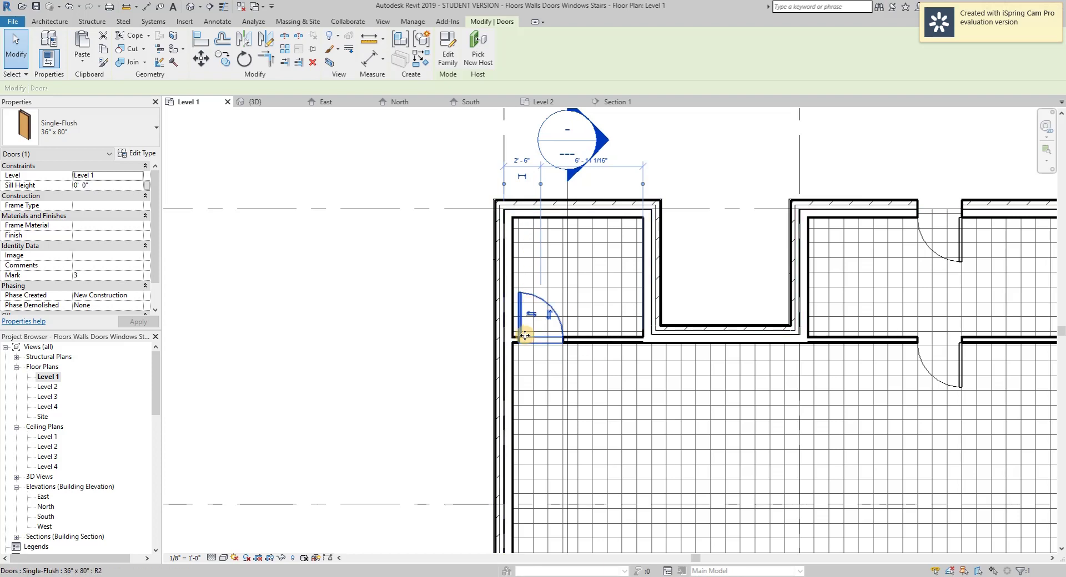
pyautogui.scroll(2, 521, 341)
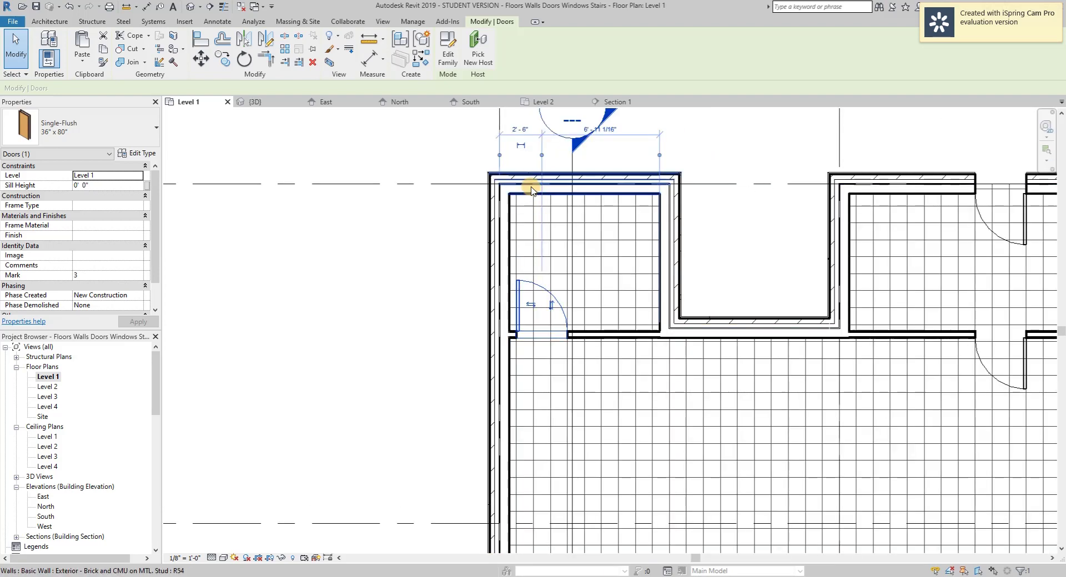
pyautogui.moveTo(540, 155); pyautogui.dragTo(532, 160)
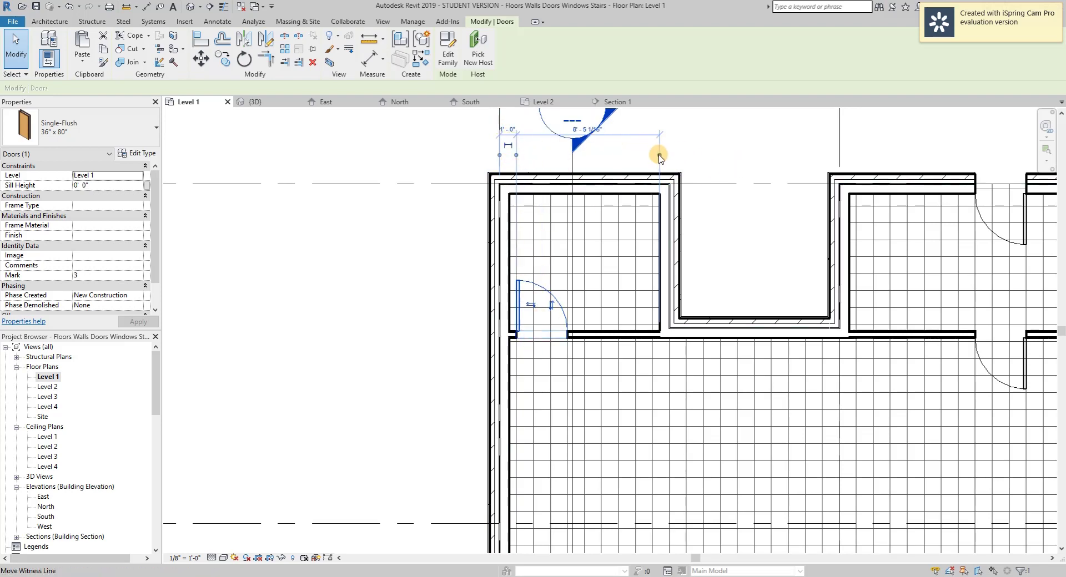
pyautogui.click(516, 158)
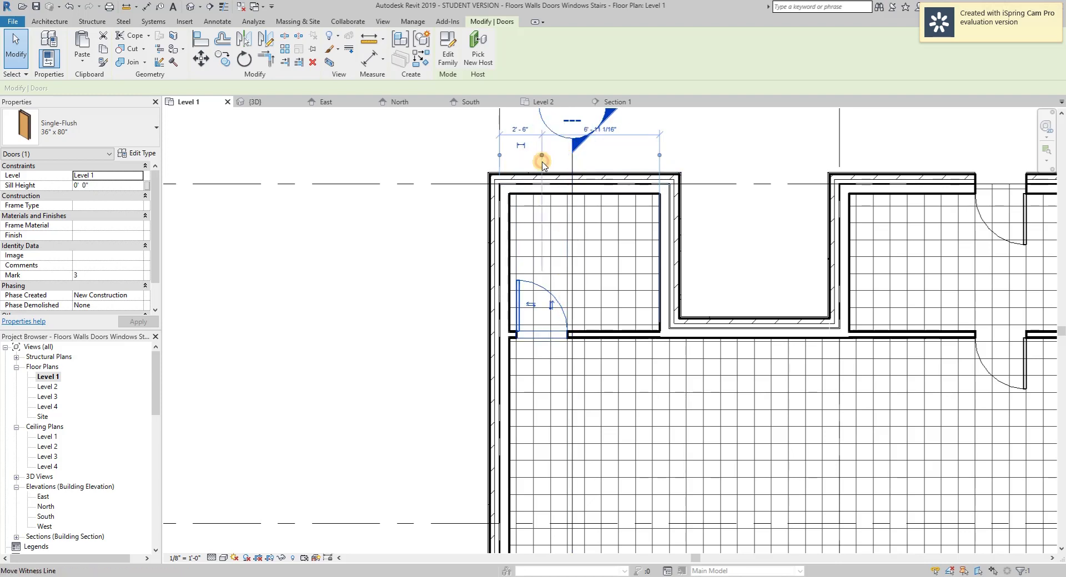
pyautogui.scroll(-2, 582, 354)
pyautogui.moveTo(681, 408); pyautogui.dragTo(581, 372, button='middle')
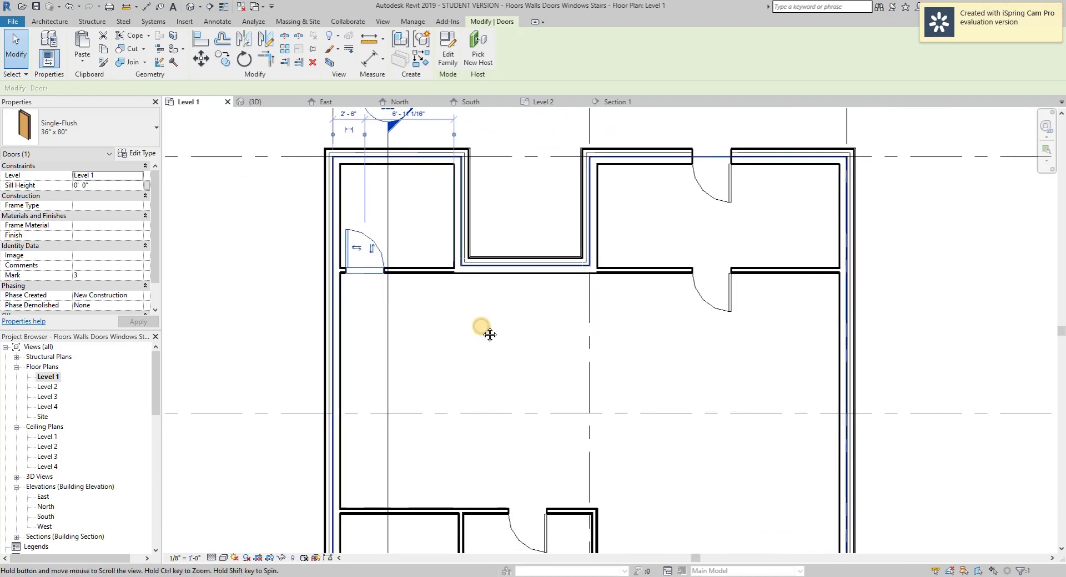
pyautogui.moveTo(490, 334); pyautogui.dragTo(464, 317, button='middle')
pyautogui.scroll(-2, 513, 334)
pyautogui.moveTo(614, 385); pyautogui.dragTo(552, 385, button='middle')
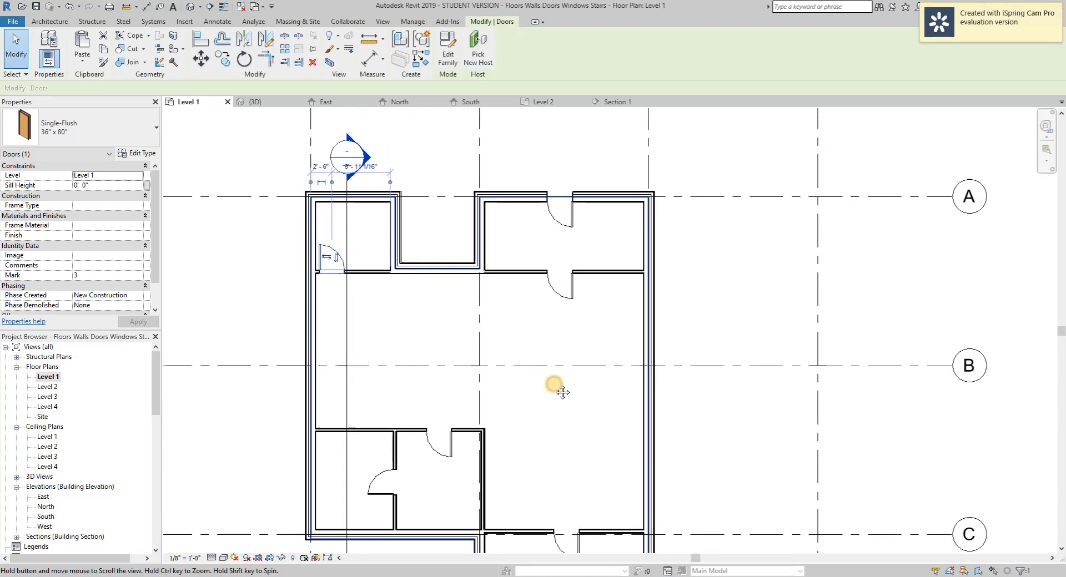
pyautogui.moveTo(562, 206); pyautogui.dragTo(567, 302)
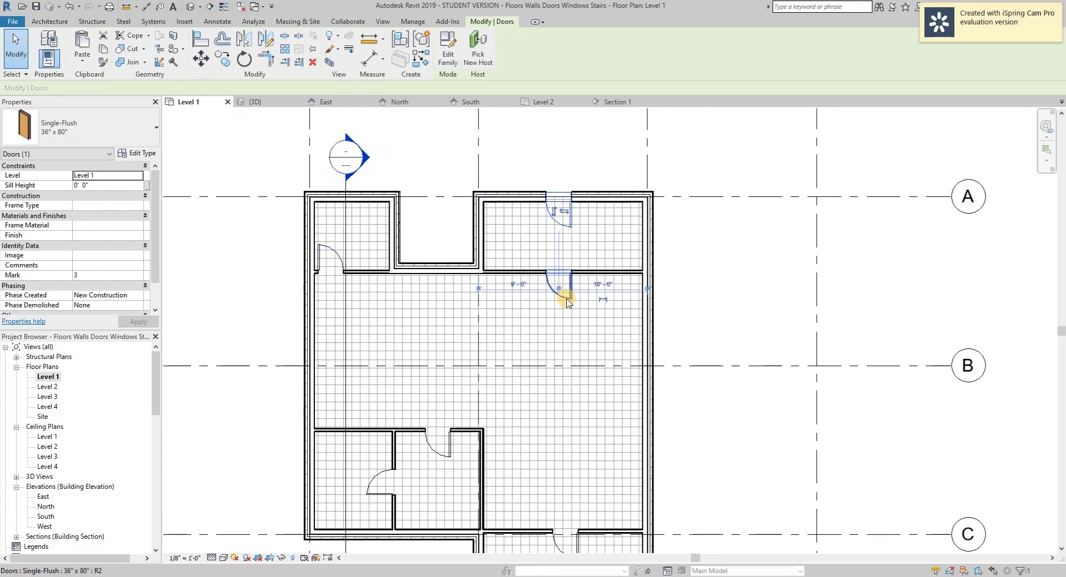
pyautogui.click(686, 244)
pyautogui.moveTo(566, 226); pyautogui.dragTo(572, 303)
pyautogui.click(726, 271)
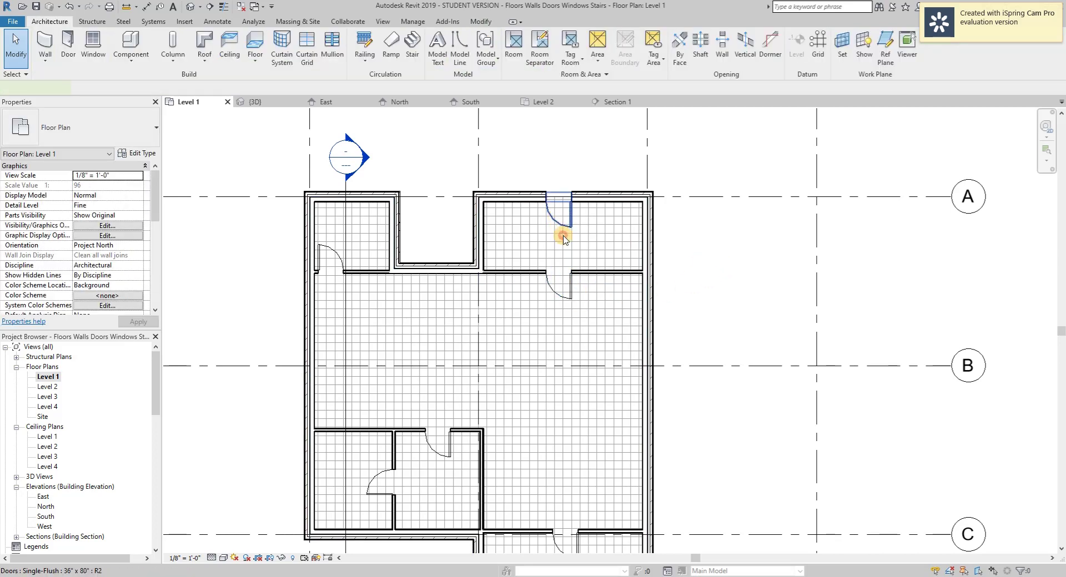
# - Align the center of the interior door in the upper-right room's bottom wall with the center of the exterior door above it
pyautogui.click(563, 296)
pyautogui.keyDown('ctrl'); pyautogui.click(551, 279); pyautogui.keyUp('ctrl')
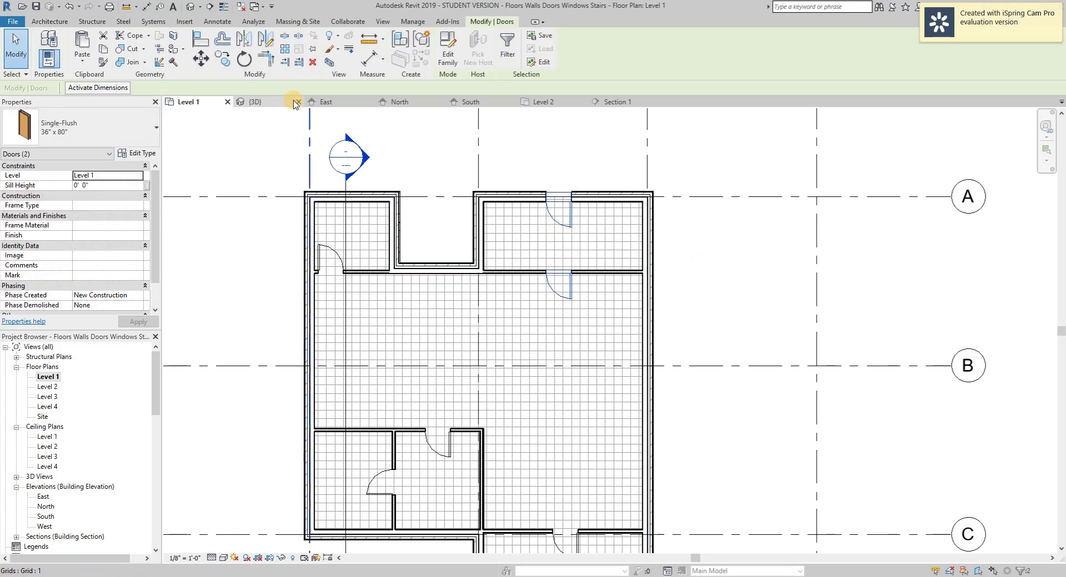
pyautogui.click(209, 44)
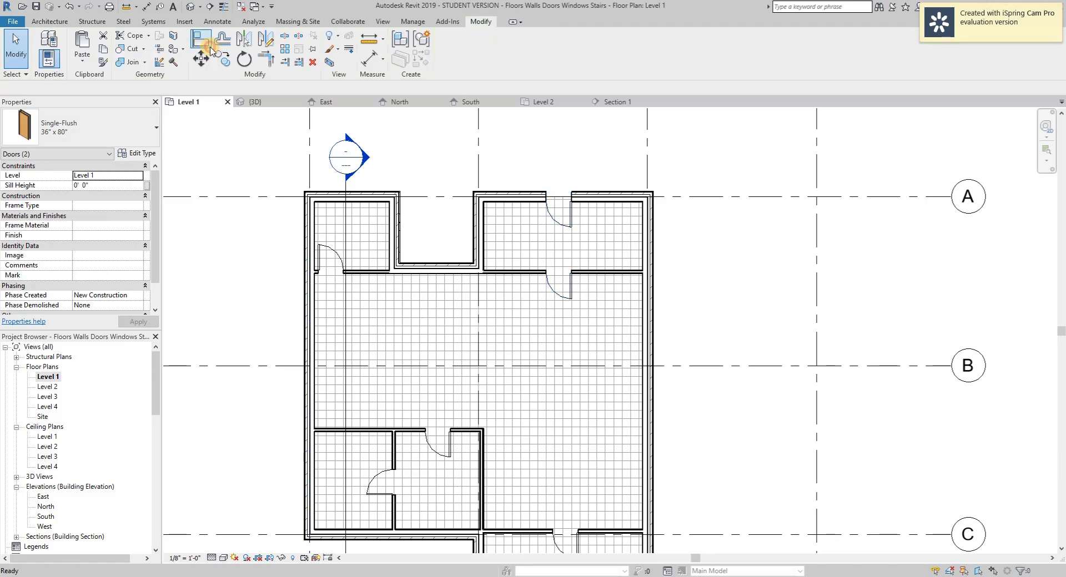
pyautogui.click(558, 205)
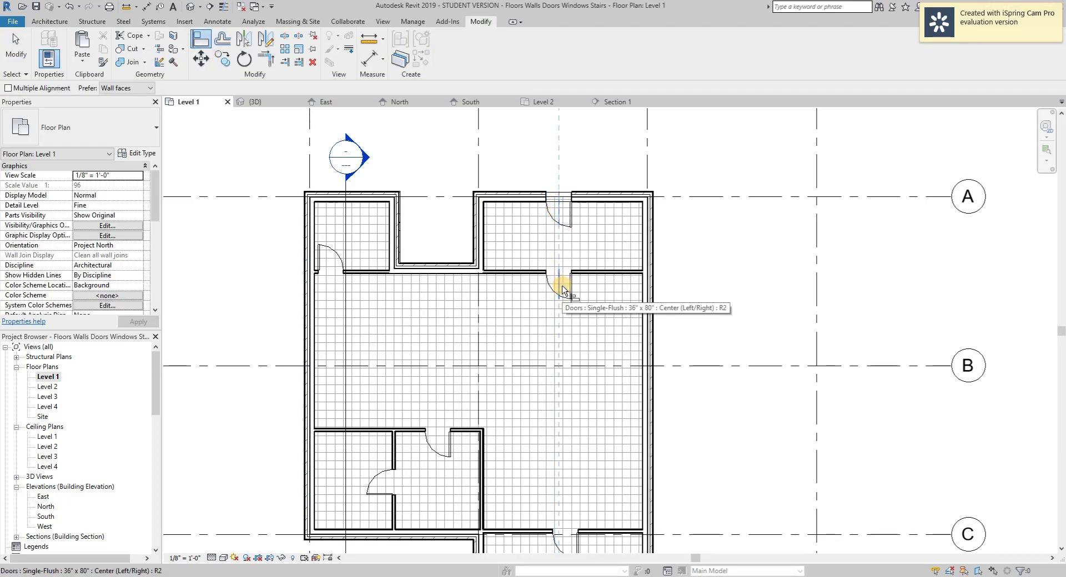
pyautogui.scroll(5, 561, 290)
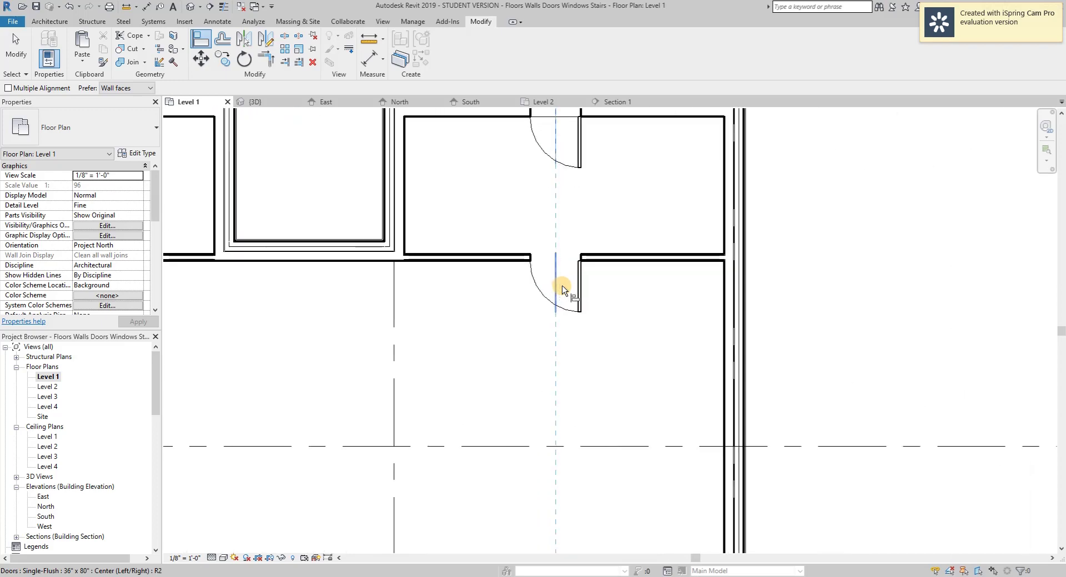
pyautogui.click(558, 292)
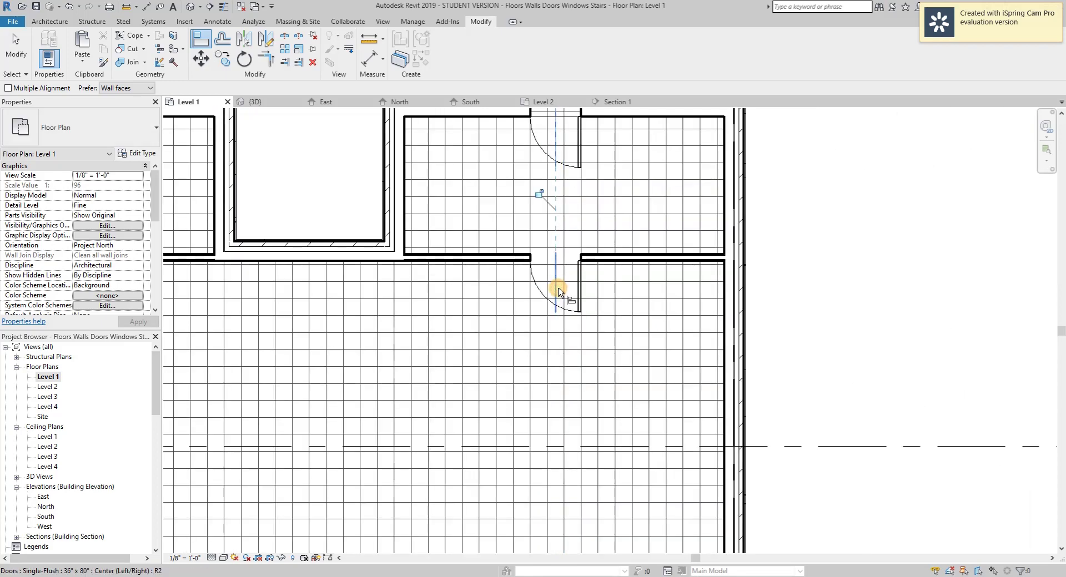
pyautogui.scroll(-4, 565, 169)
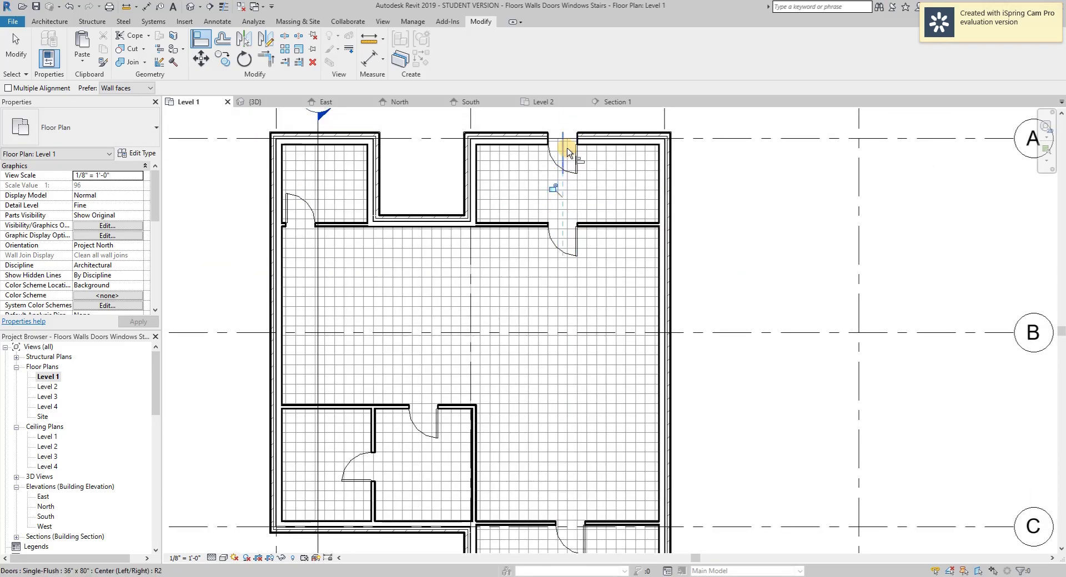
pyautogui.press('Escape')
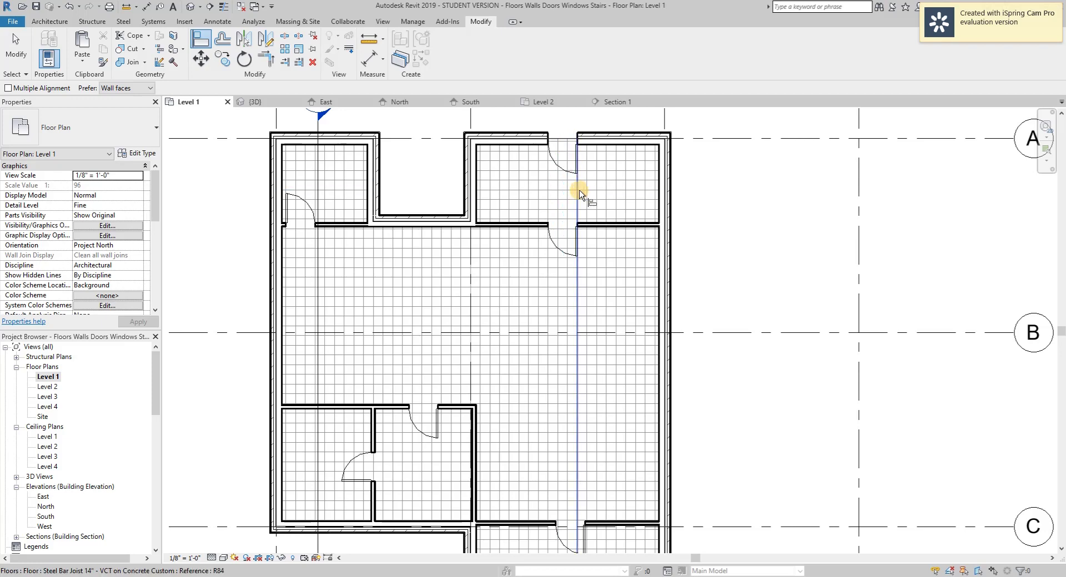
# - Align the center of the door in the lower-right room's top wall with the center of the upper-right room's interior door
pyautogui.click(564, 246)
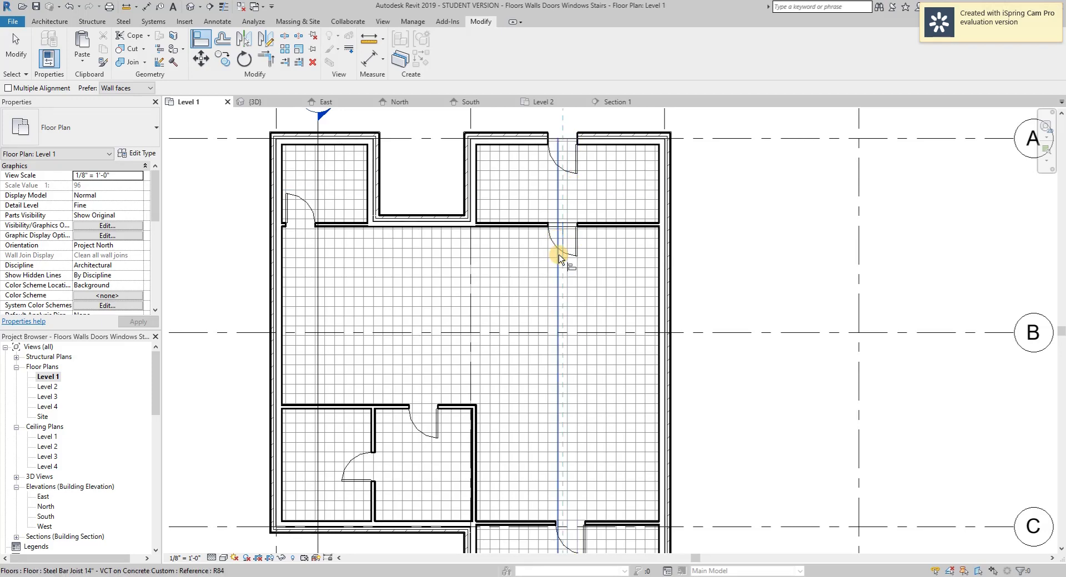
pyautogui.click(571, 542)
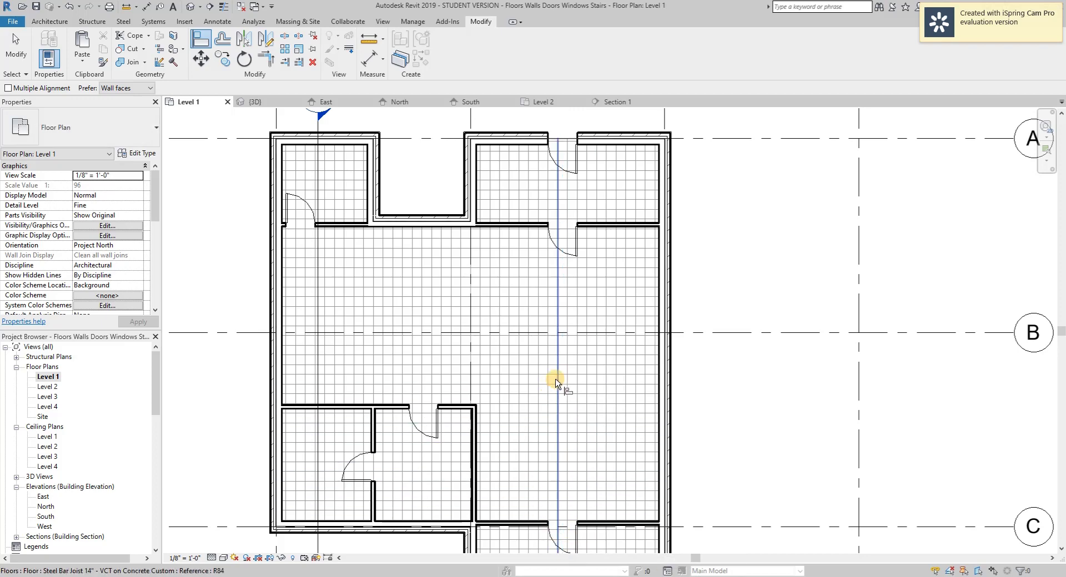
pyautogui.press('Escape')
pyautogui.press('Escape')
pyautogui.click(568, 255)
pyautogui.press('Escape')
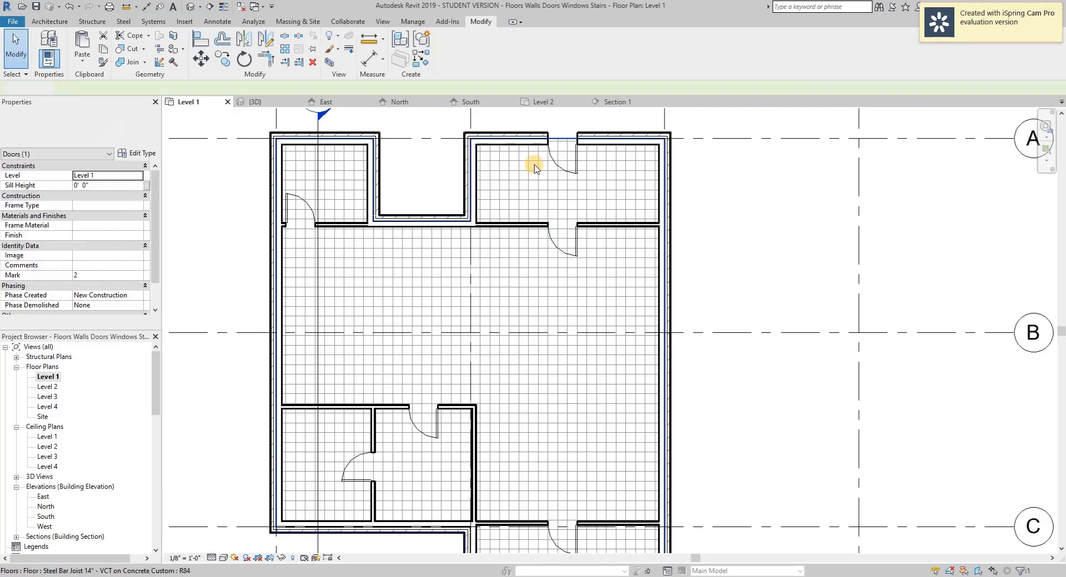
# - Repeat the center alignment of the upper-right interior door and the lower-right door, using the exterior door as reference
pyautogui.click(195, 39)
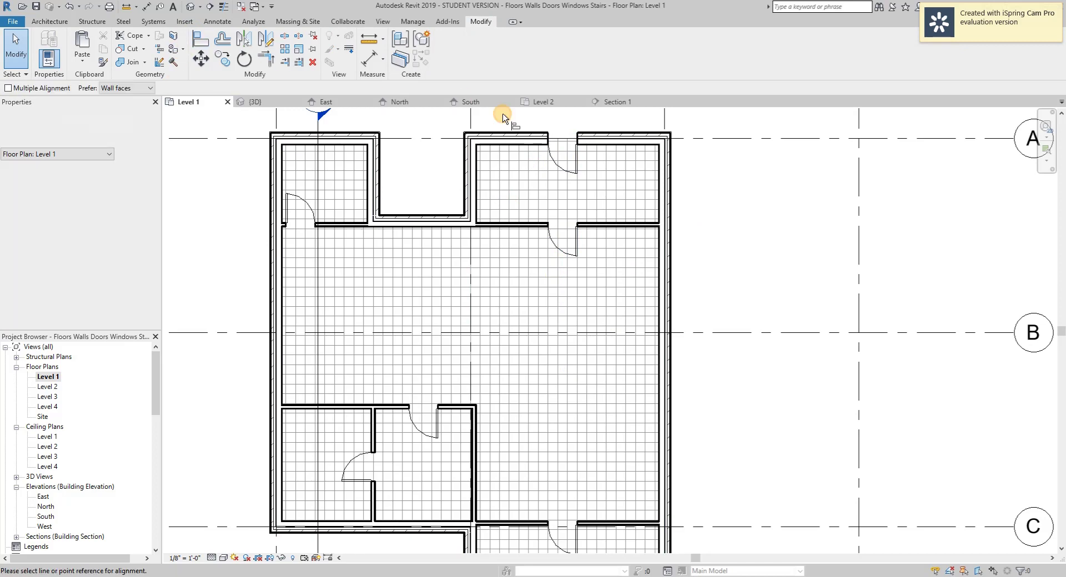
pyautogui.click(559, 150)
pyautogui.click(563, 236)
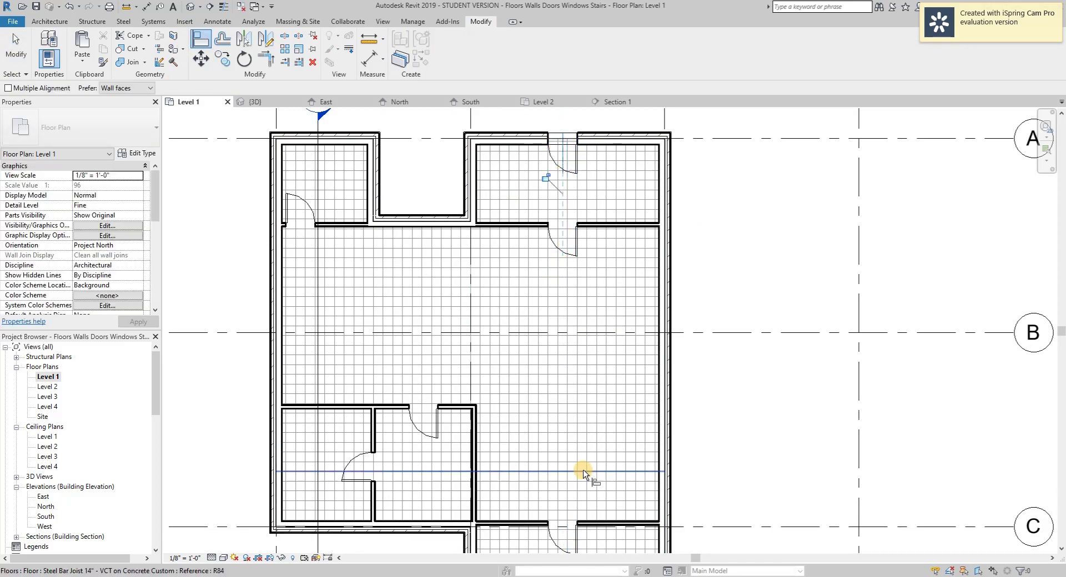
pyautogui.click(563, 535)
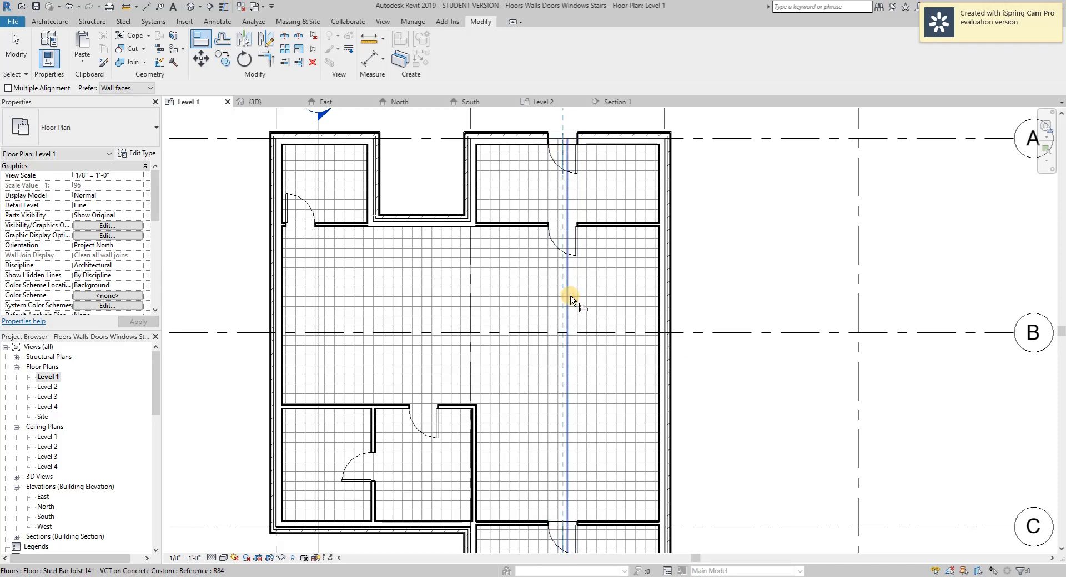
pyautogui.press('Escape')
pyautogui.press('Escape')
# - Align the centers of the upper-right interior door and the lower-right door to the exterior door and lock both alignments
pyautogui.moveTo(731, 274); pyautogui.dragTo(701, 239, button='middle')
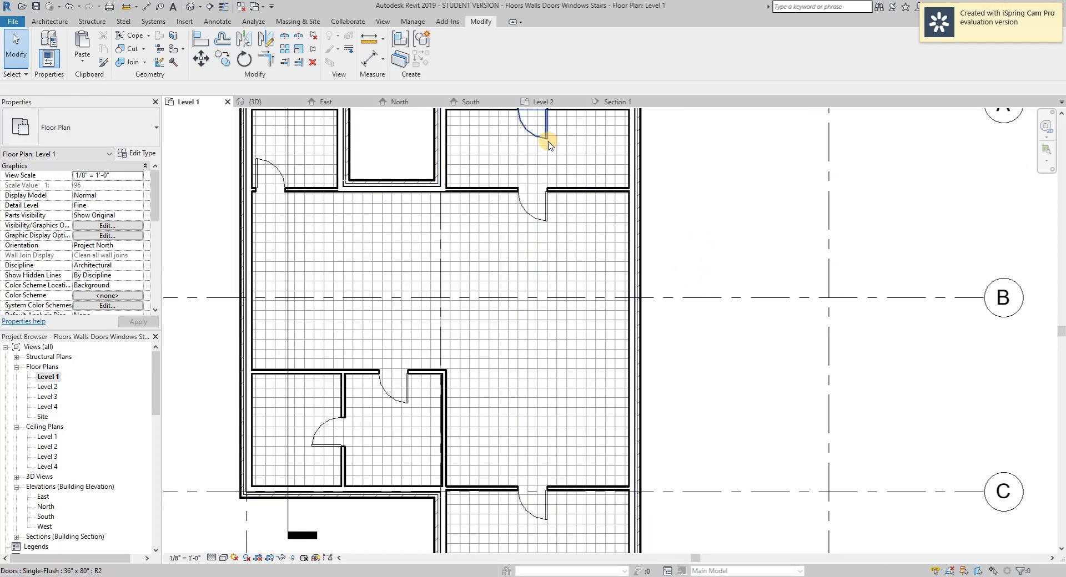
pyautogui.click(542, 207)
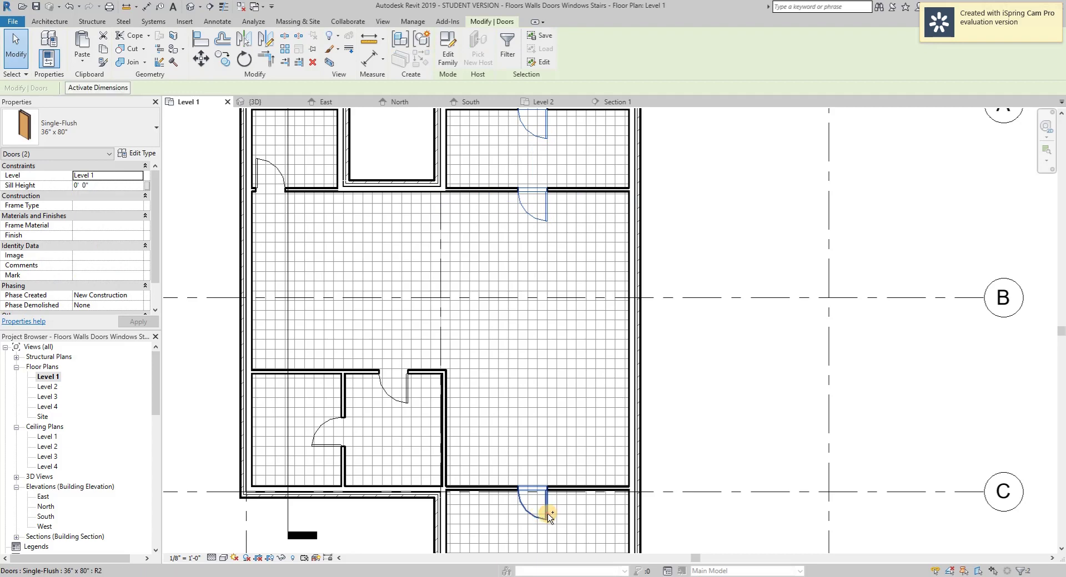
pyautogui.press('a')
pyautogui.press('l')
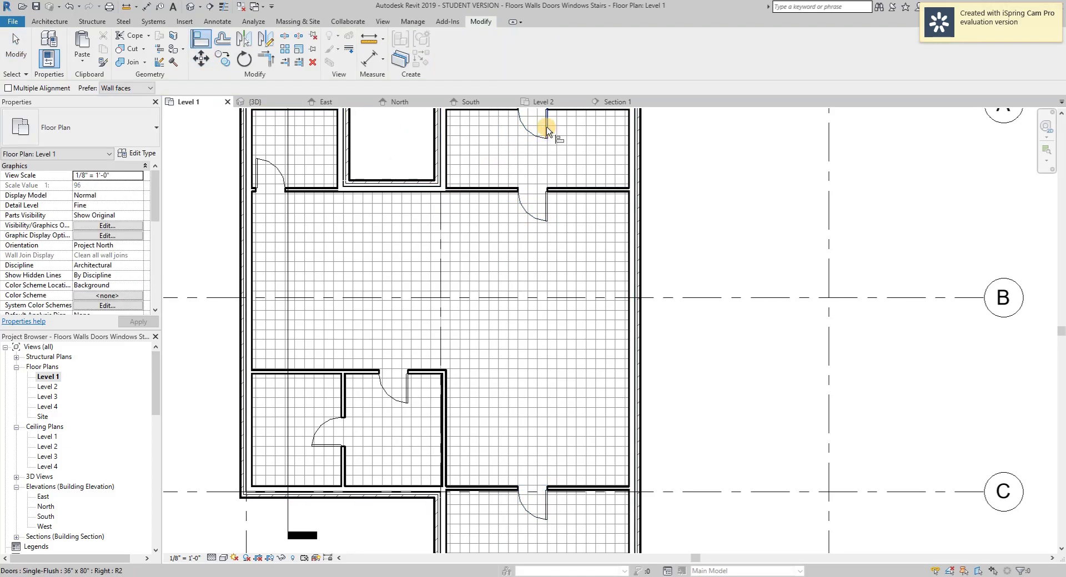
pyautogui.click(536, 126)
pyautogui.click(537, 209)
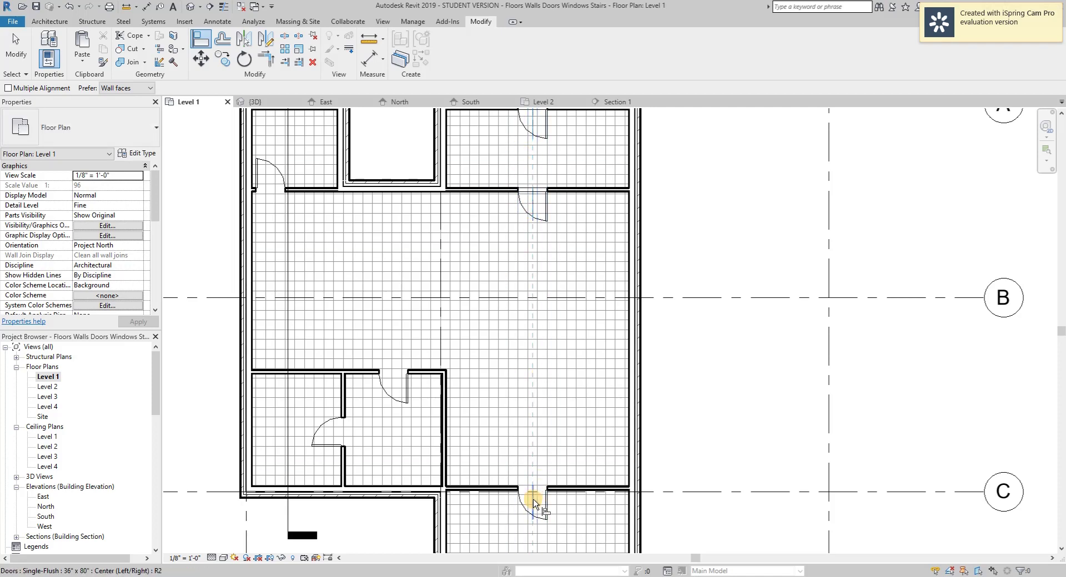
pyautogui.click(542, 447)
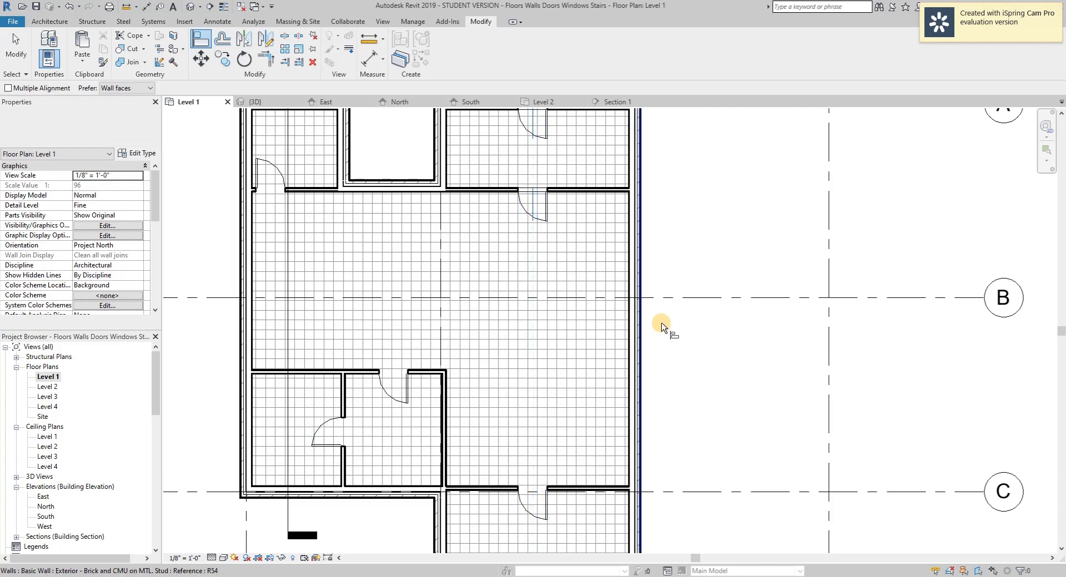
pyautogui.press('Escape')
# - Move the lower-right door to 8'-0" from grid line 3, and then the locked exterior door to 8'-6" from grid line 2
pyautogui.click(532, 505)
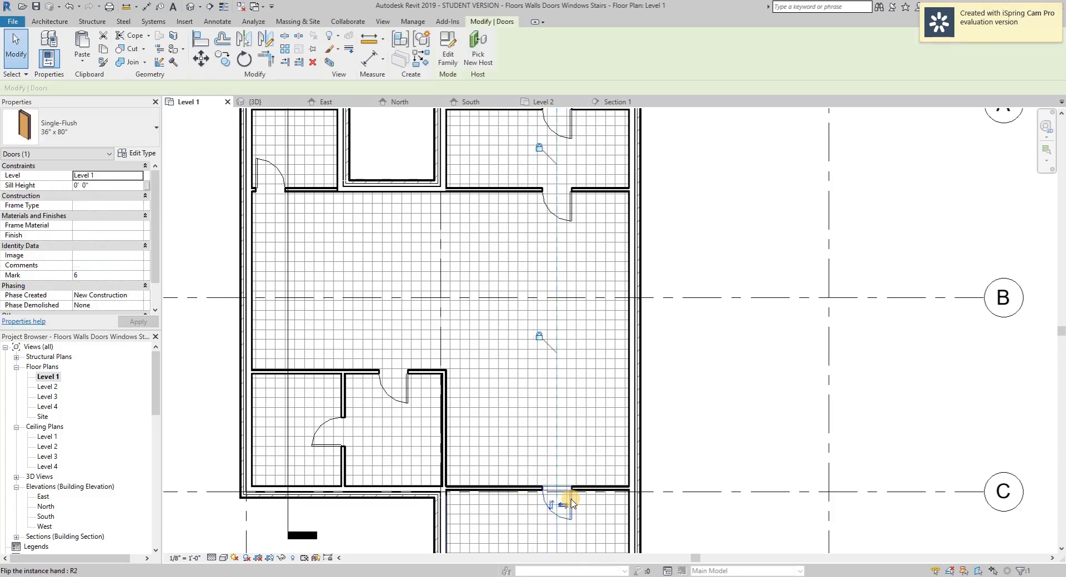
pyautogui.scroll(-1, 589, 477)
pyautogui.scroll(-1, 589, 481)
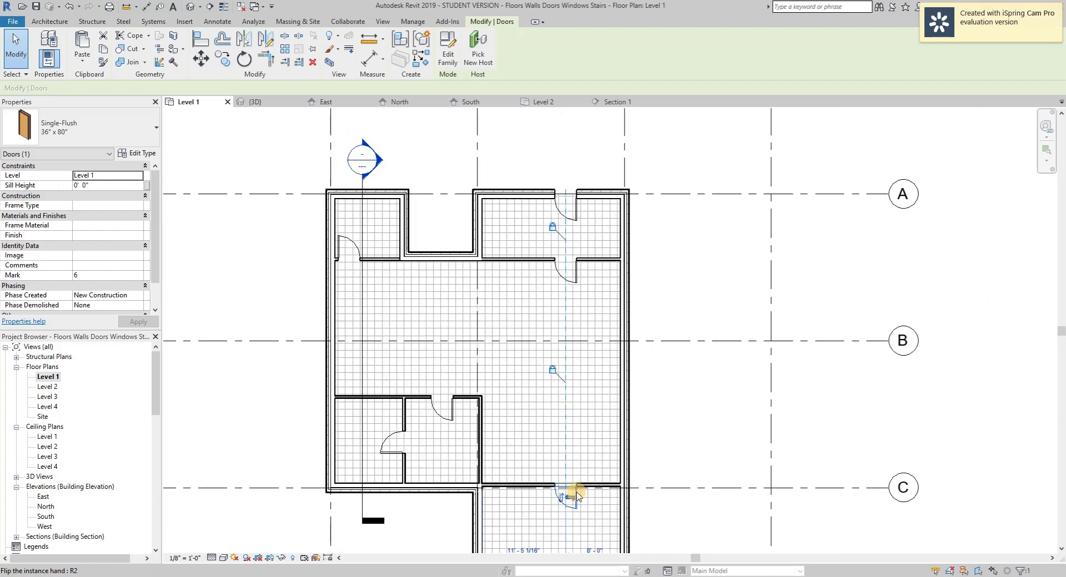
pyautogui.click(578, 211)
pyautogui.moveTo(566, 219); pyautogui.dragTo(540, 221)
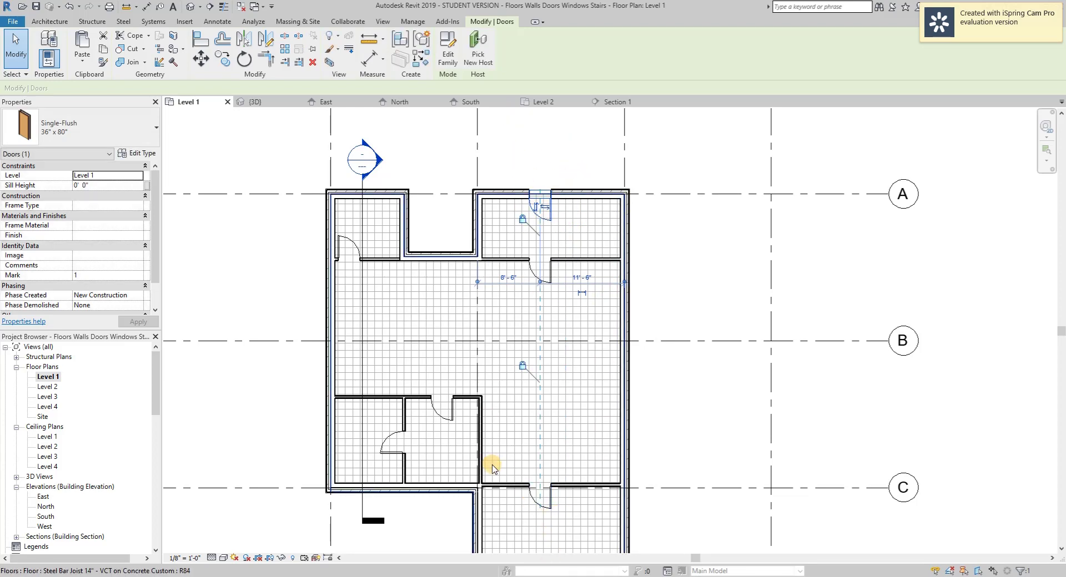
pyautogui.click(654, 373)
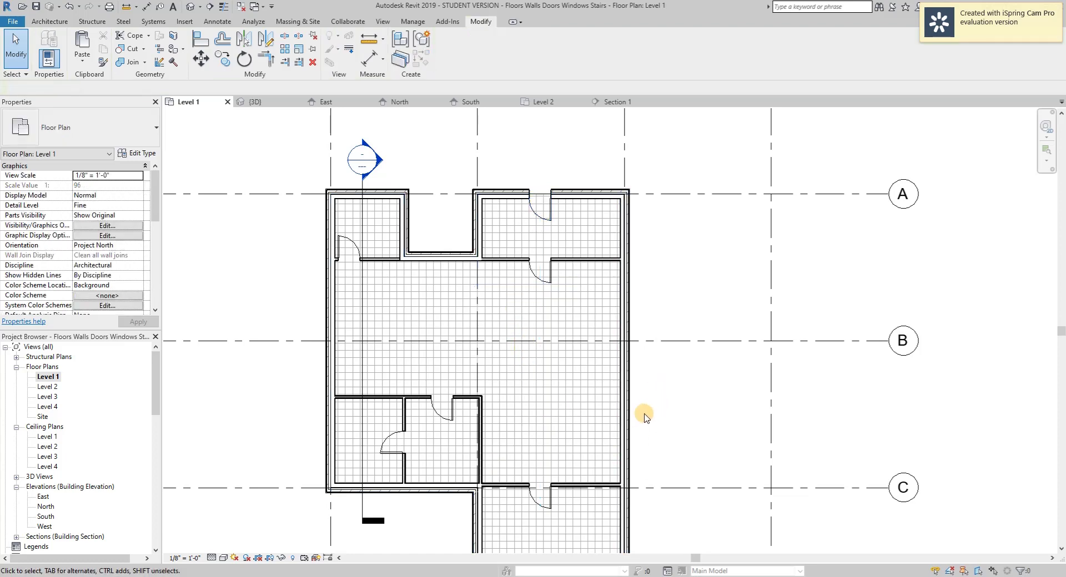
# - Place two Fixed 24" x 24" windows in the large room's left exterior wall, one on each side of grid line B
pyautogui.scroll(-4, 645, 417)
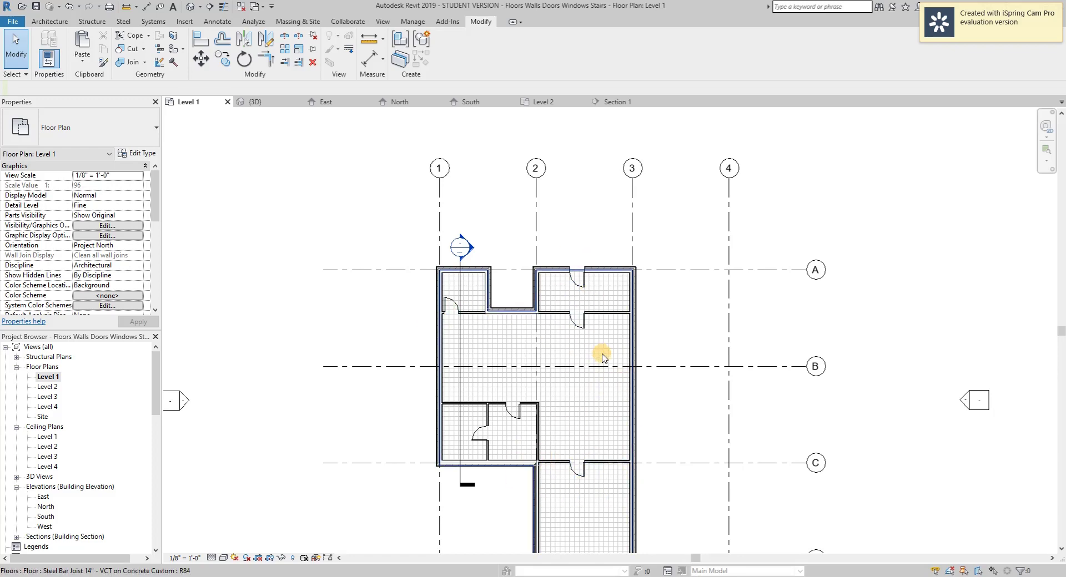
pyautogui.scroll(1, 635, 376)
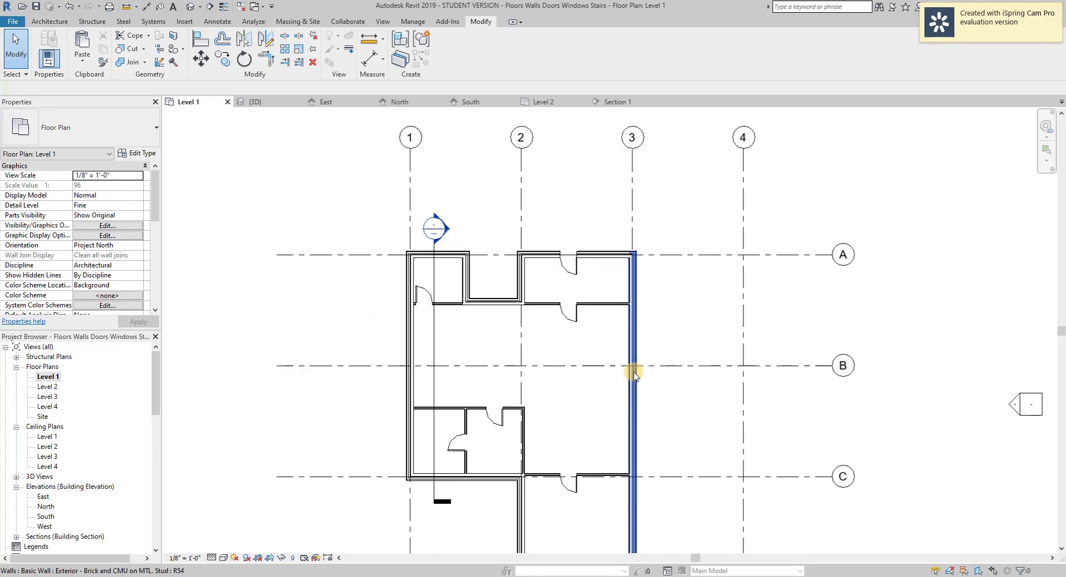
pyautogui.scroll(1, 635, 376)
pyautogui.click(57, 20)
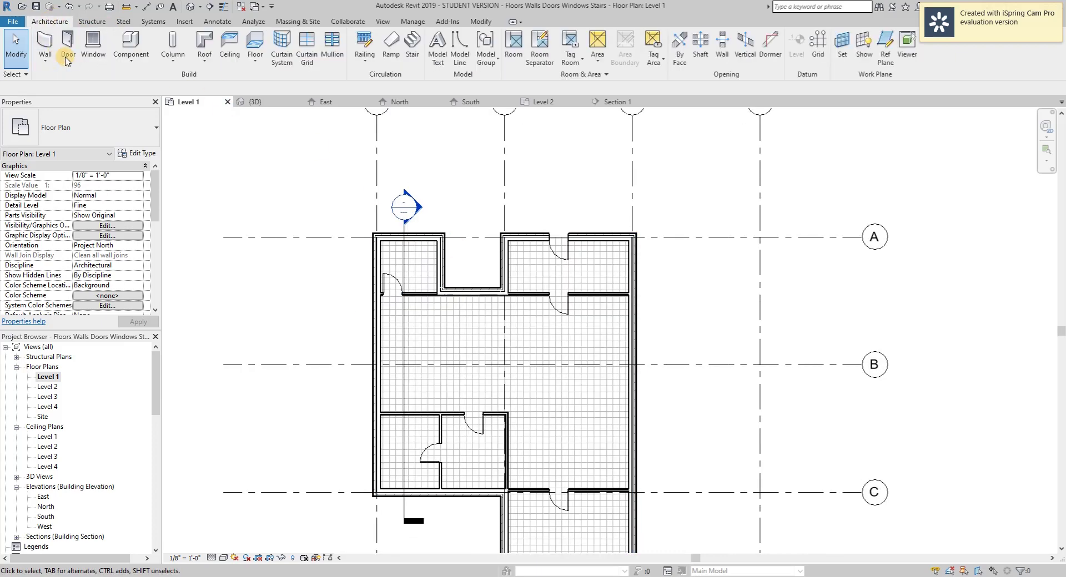
pyautogui.click(94, 60)
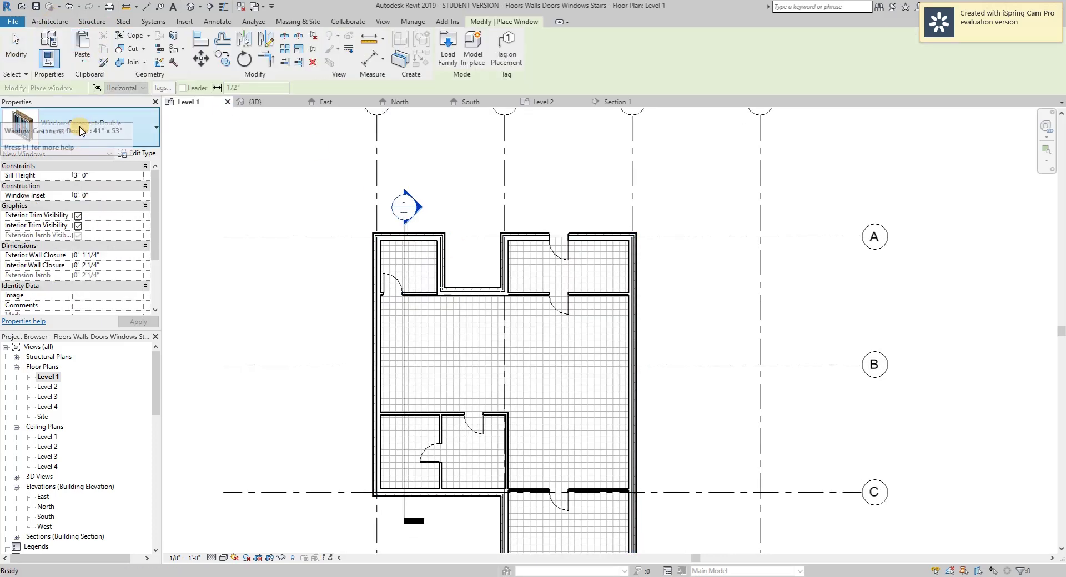
pyautogui.click(143, 137)
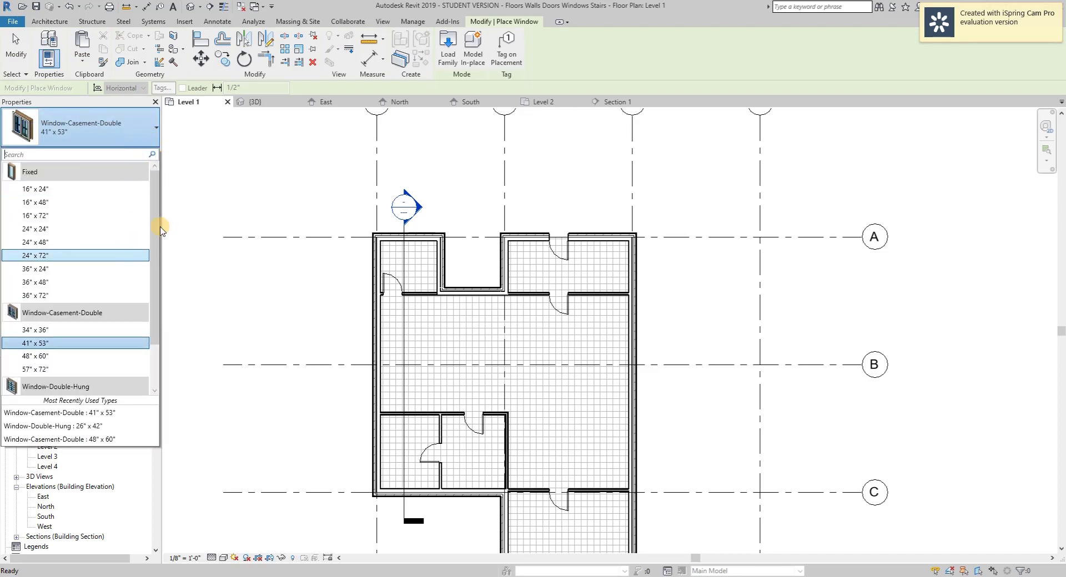
pyautogui.moveTo(155, 219); pyautogui.dragTo(147, 197)
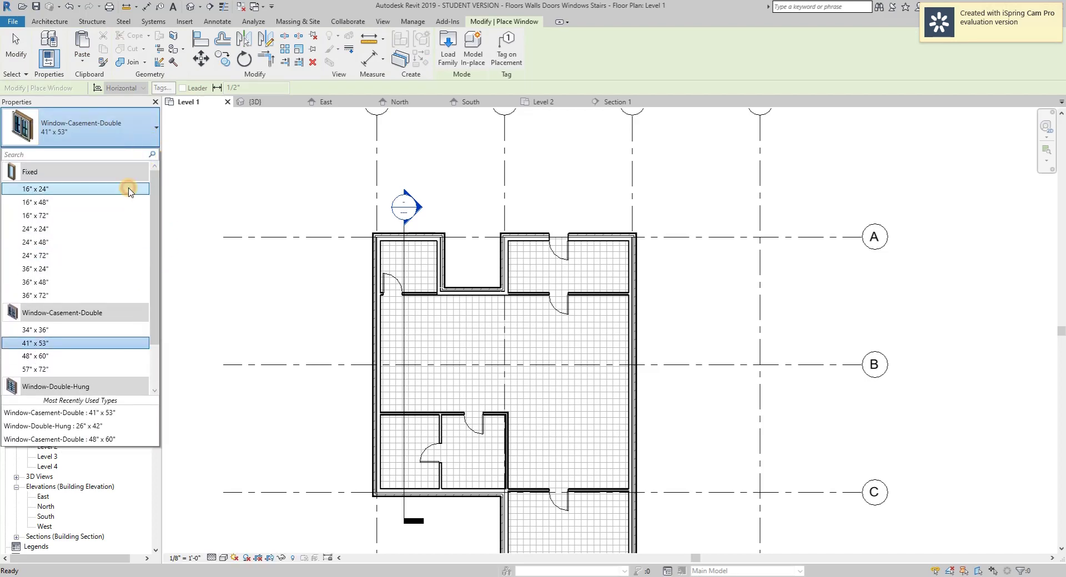
pyautogui.moveTo(84, 192)
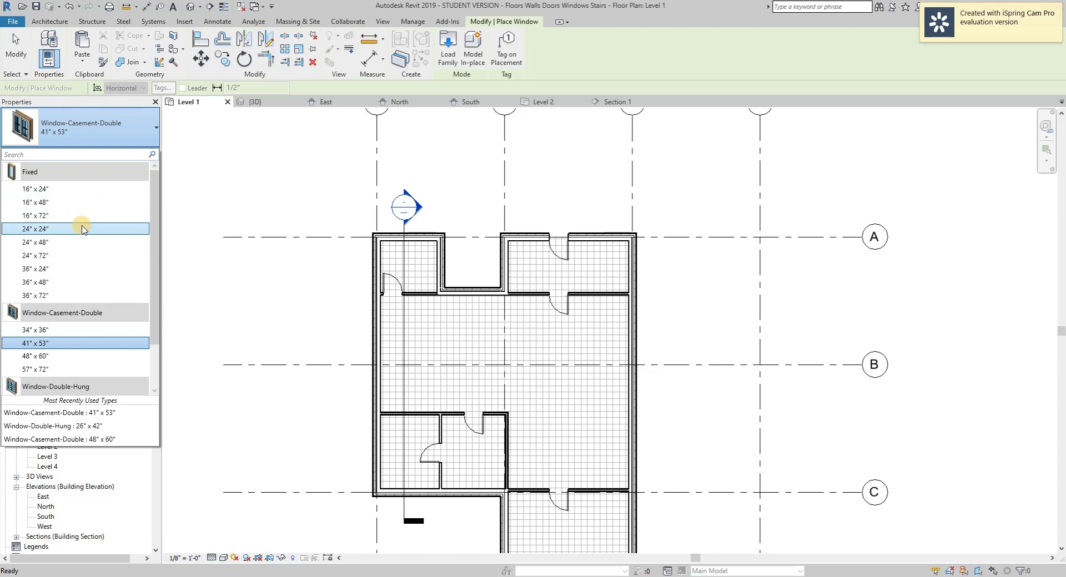
pyautogui.click(82, 230)
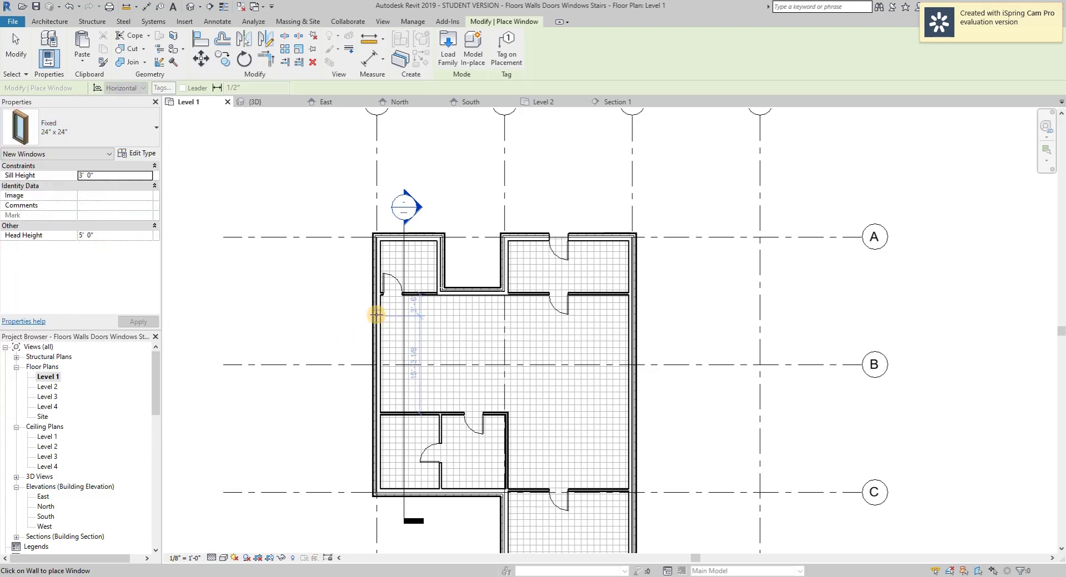
pyautogui.click(377, 341)
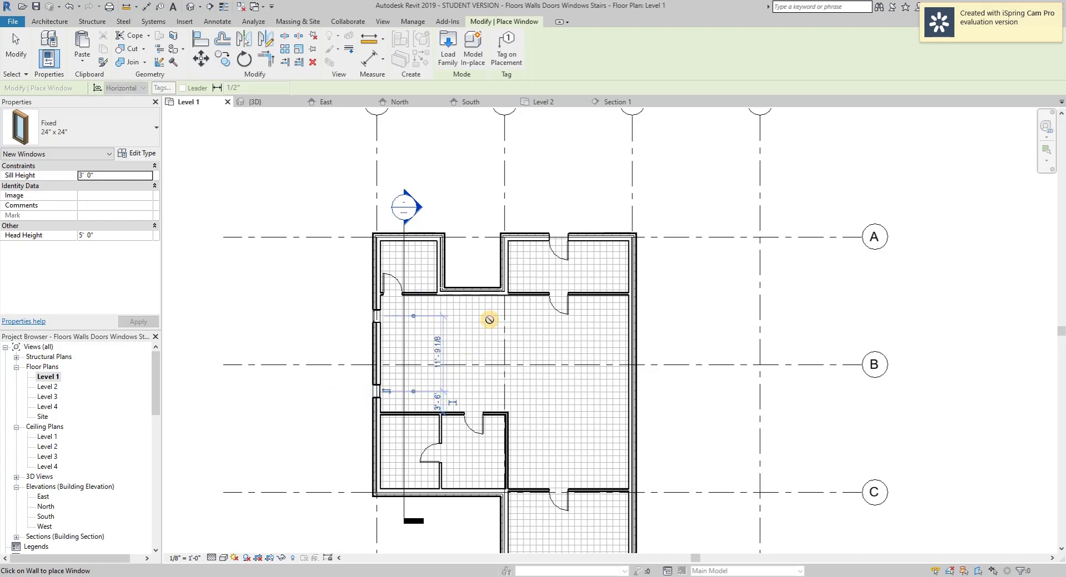
# - Place a Fixed 24" x 24" window in the recessed wall below grid A and two Window-Casement-Double 48" x 60" windows along grid C
pyautogui.click(470, 291)
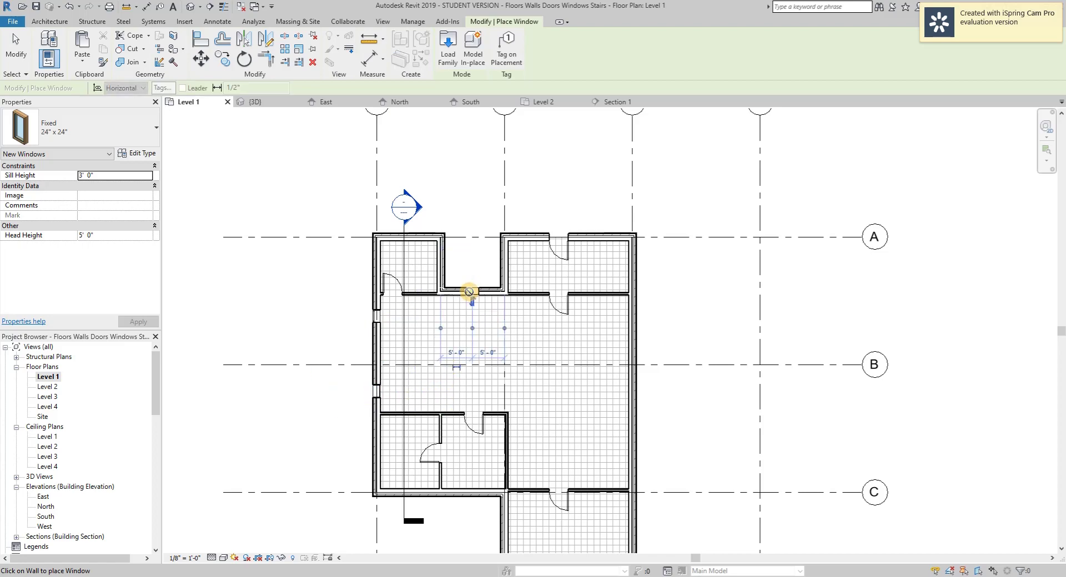
pyautogui.click(83, 128)
pyautogui.click(75, 357)
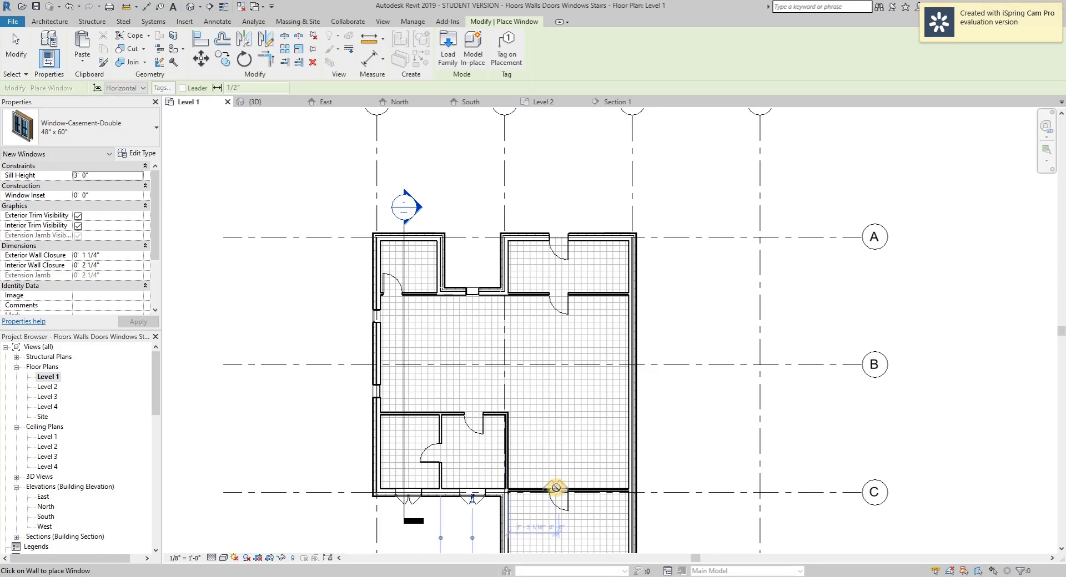
# - Place two Window-Double-Hung 28" x 46" windows in the large room's right exterior wall, one on each side of grid line B
pyautogui.click(95, 135)
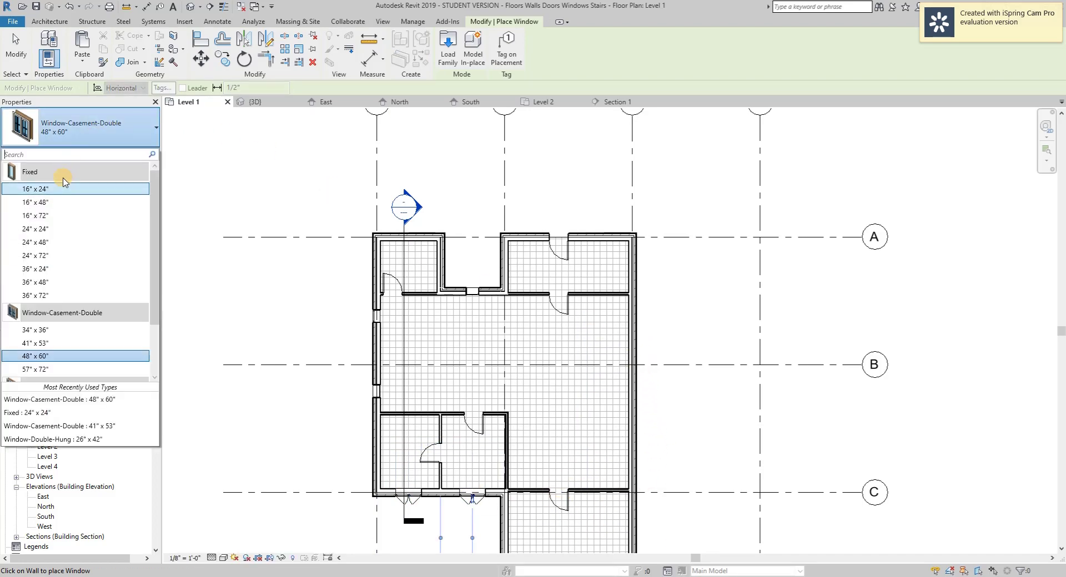
pyautogui.scroll(-1, 93, 362)
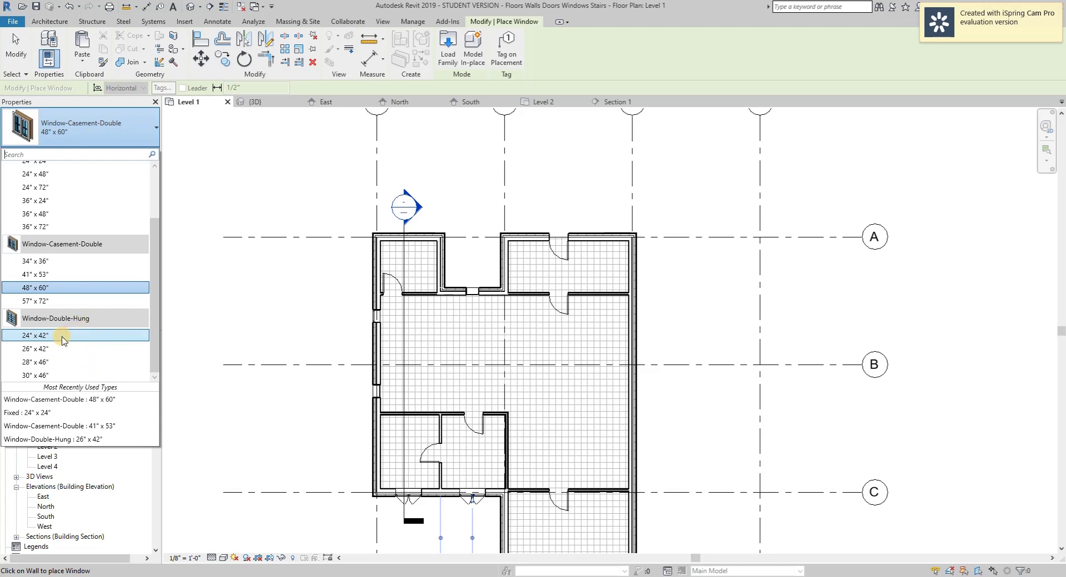
pyautogui.click(63, 362)
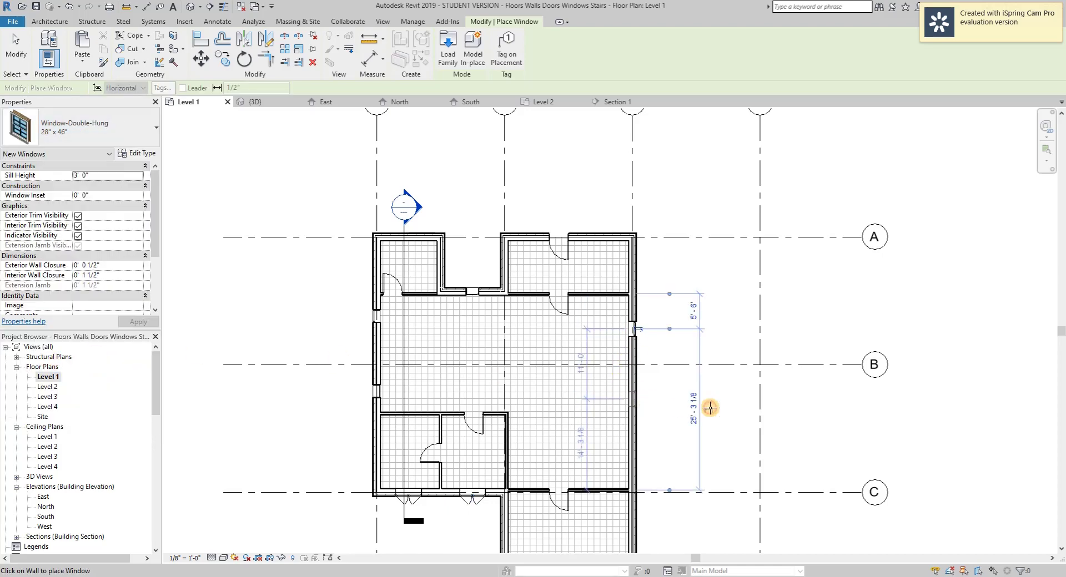
pyautogui.click(633, 355)
pyautogui.press('Escape')
pyautogui.press('Escape')
# - Flip the facing of the upper double-hung window in the right exterior wall inward and back outward
pyautogui.scroll(3, 635, 339)
pyautogui.scroll(5, 633, 333)
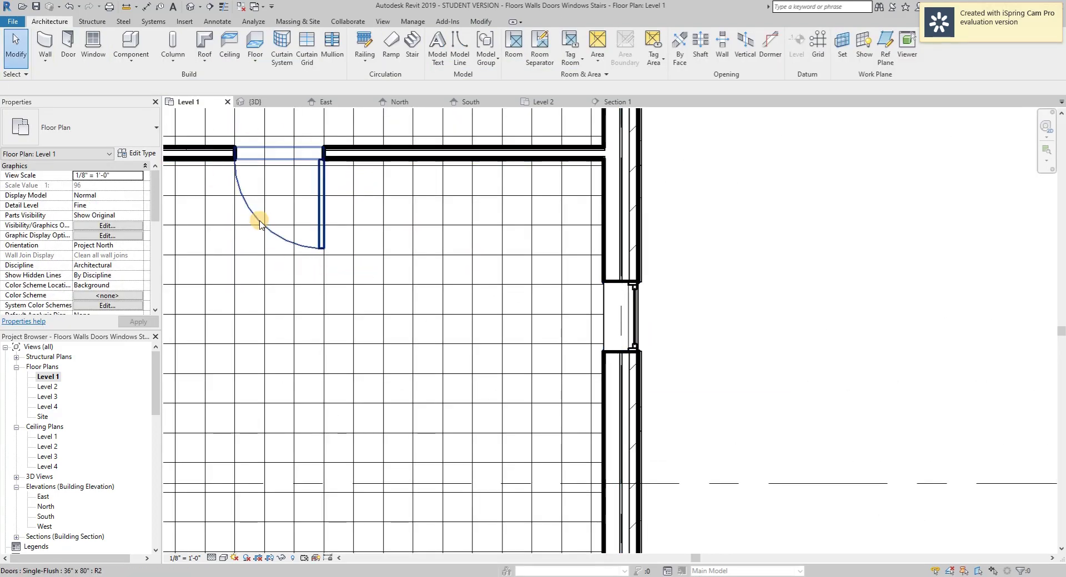
pyautogui.click(633, 325)
pyautogui.click(639, 319)
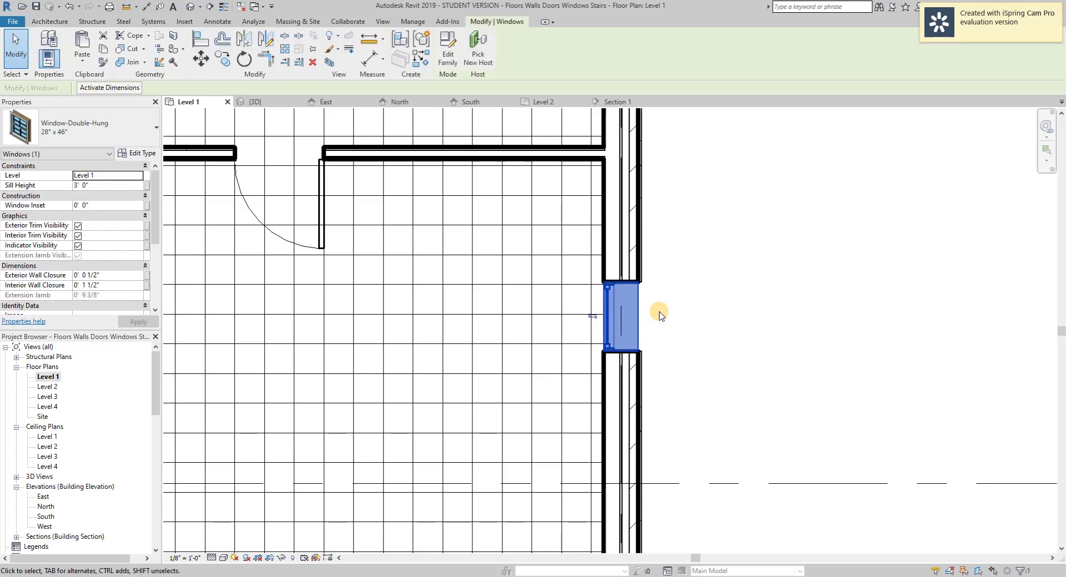
pyautogui.click(592, 318)
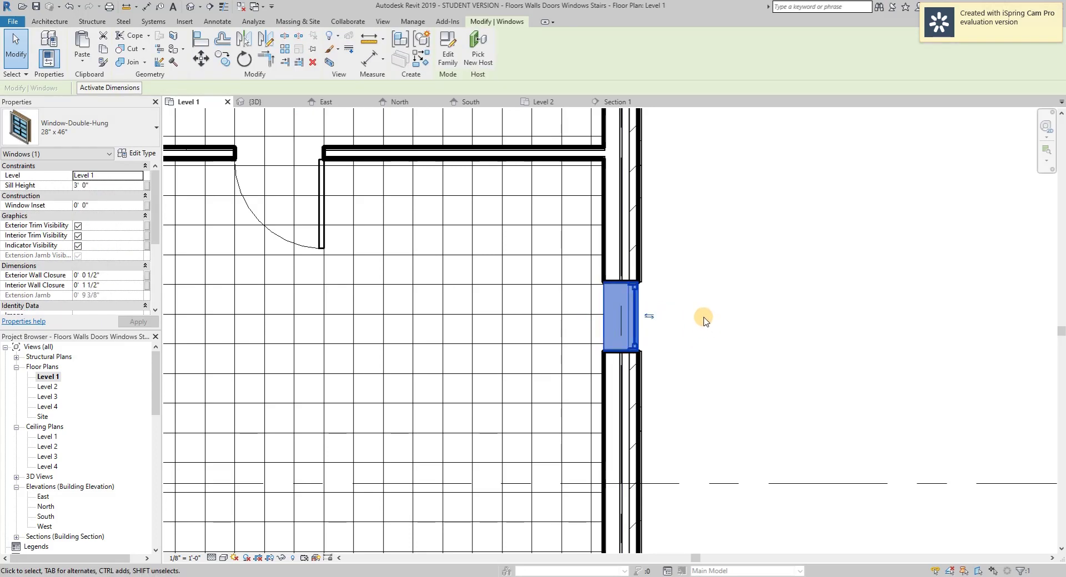
pyautogui.scroll(-3, 703, 321)
pyautogui.click(659, 500)
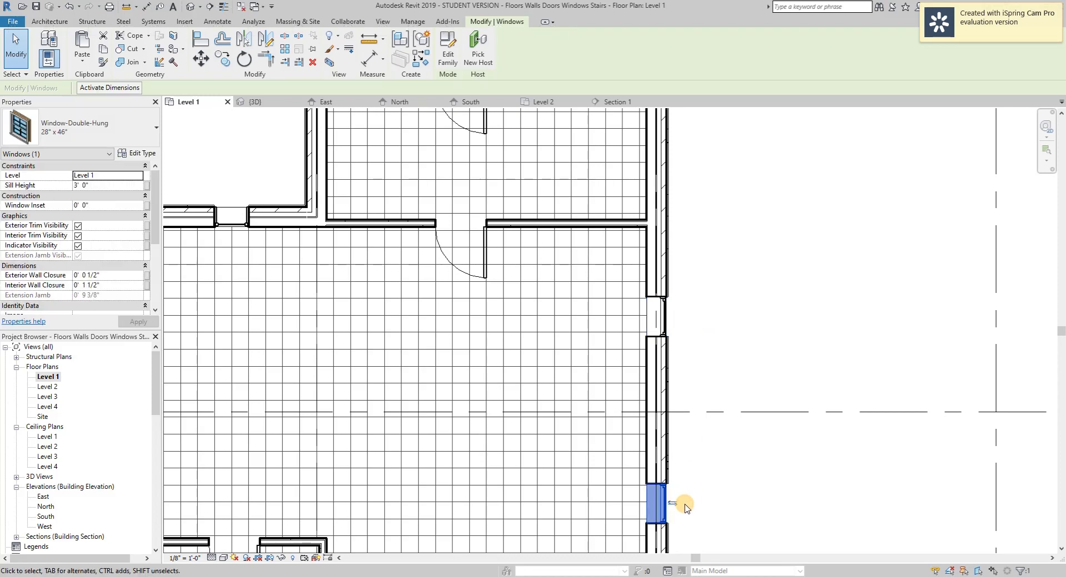
pyautogui.click(697, 483)
# - Flip the facing of the right-hand casement window along grid C inward and back outward
pyautogui.scroll(2, 814, 324)
pyautogui.moveTo(814, 324); pyautogui.dragTo(553, 237, button='middle')
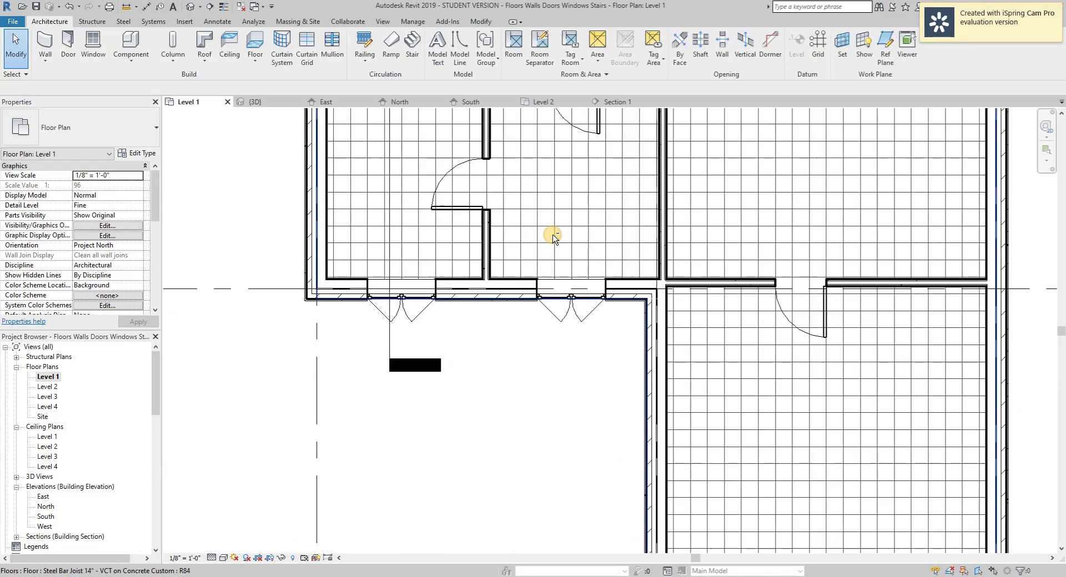
pyautogui.scroll(2, 579, 300)
pyautogui.click(569, 320)
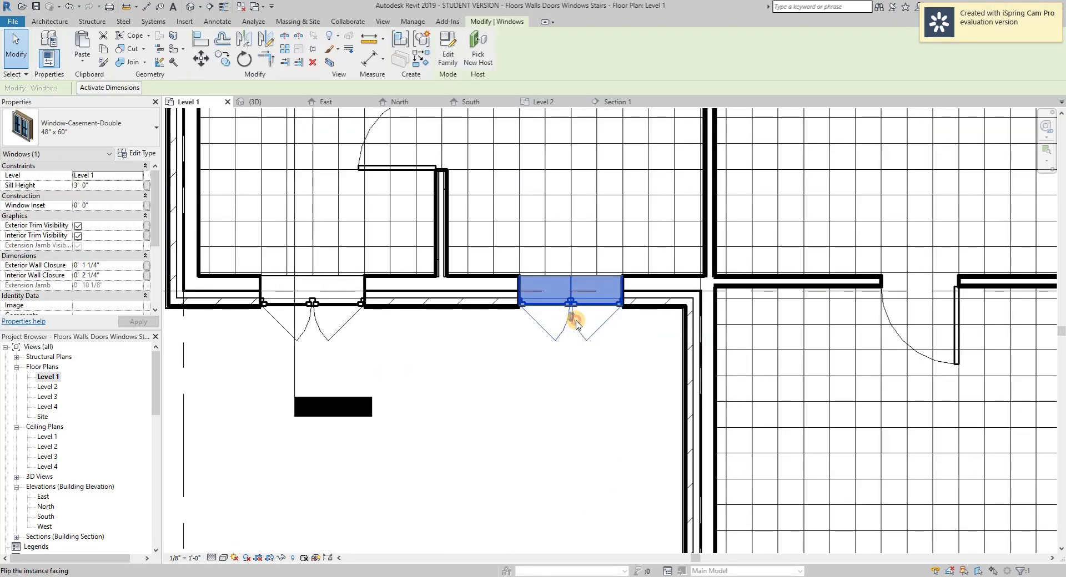
pyautogui.press('space')
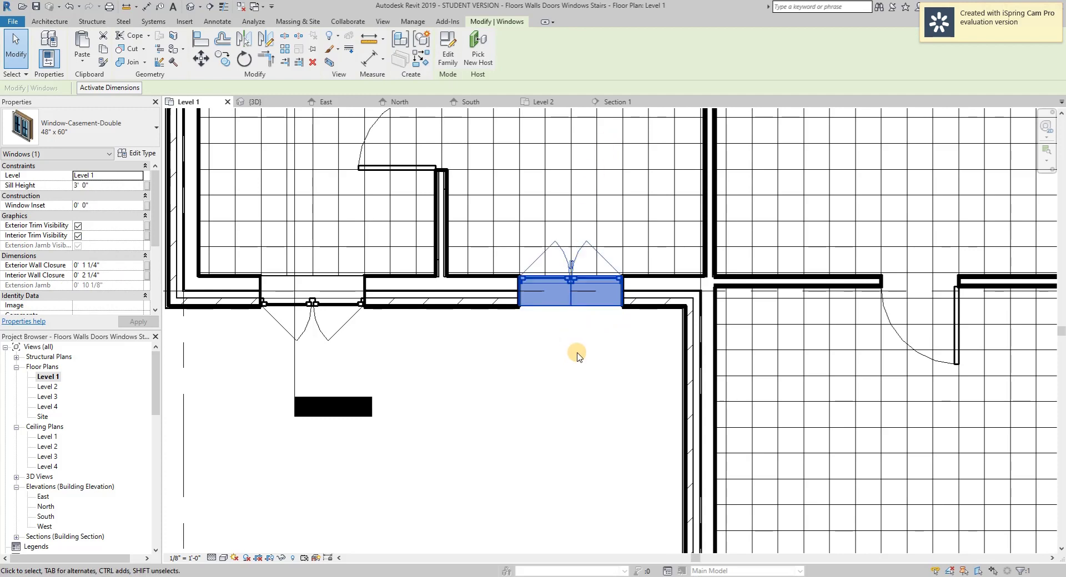
pyautogui.click(572, 262)
pyautogui.click(572, 391)
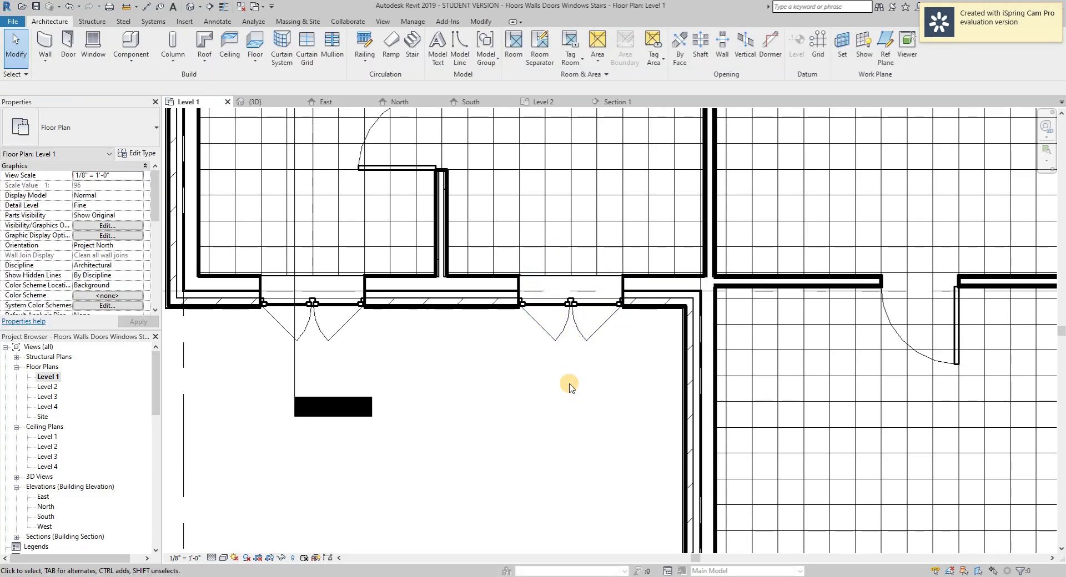
# - Open the East elevation to work on the two double-hung windows around grid line B
pyautogui.scroll(-5, 569, 387)
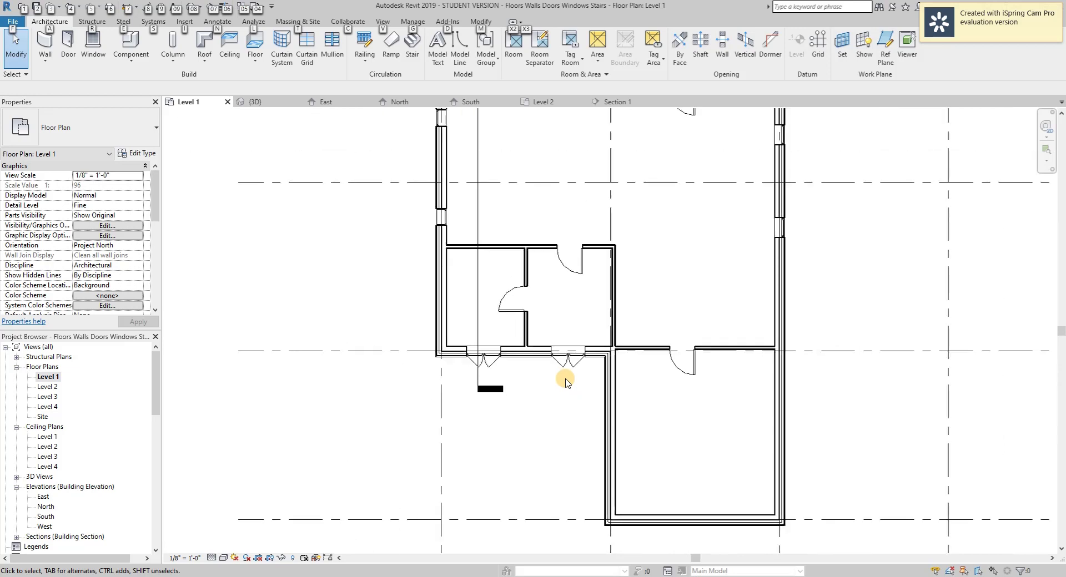
pyautogui.press('alt')
pyautogui.press('alt')
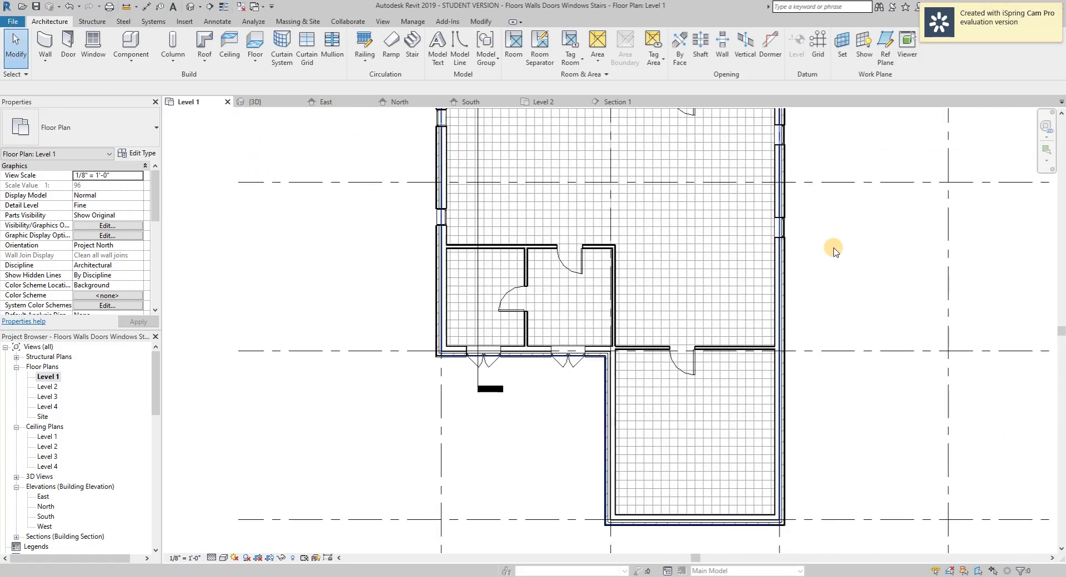
pyautogui.click(350, 104)
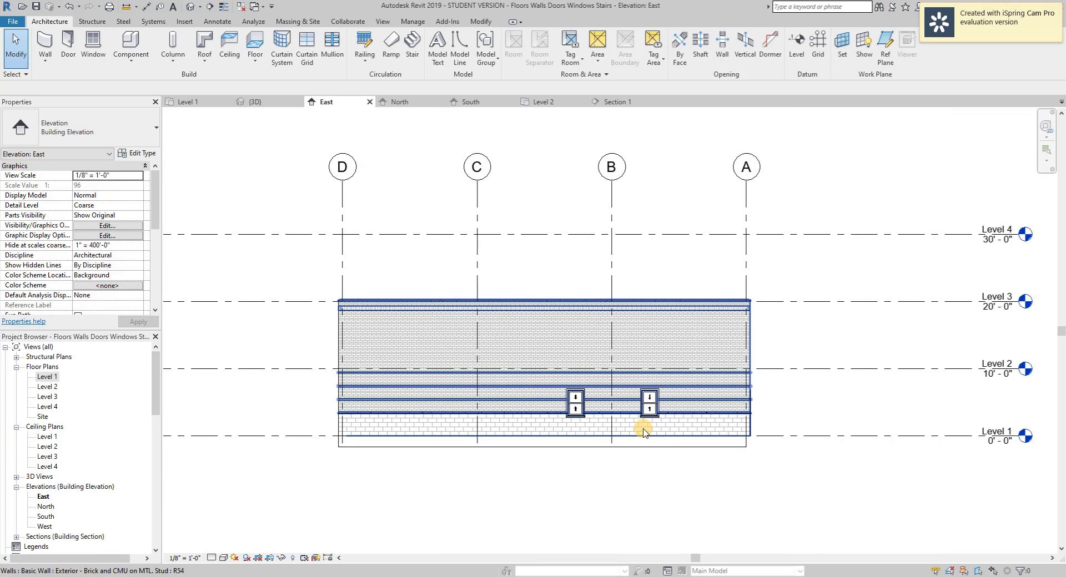
pyautogui.scroll(6, 644, 432)
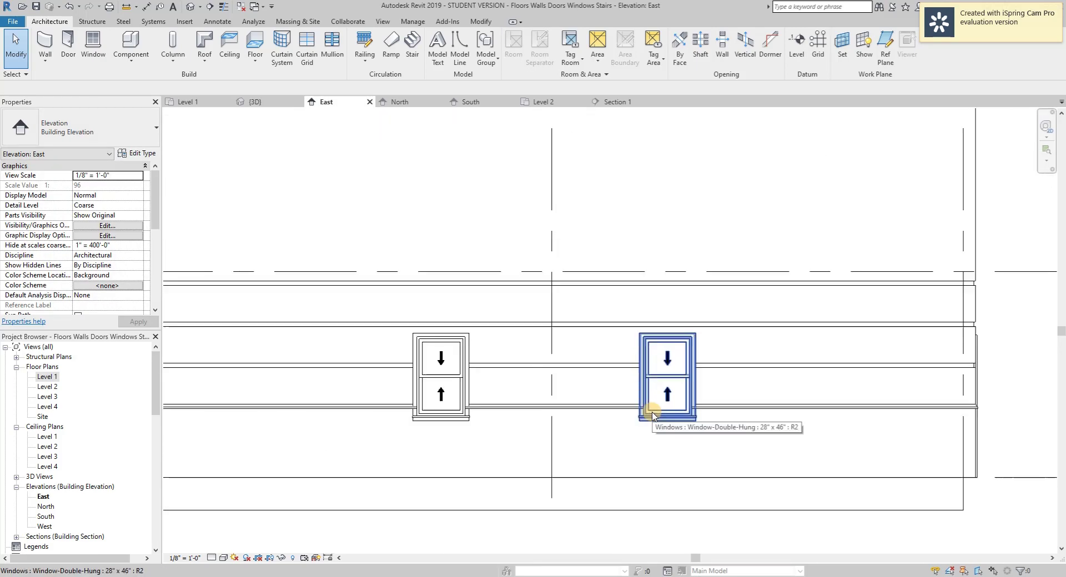
# - Move the double-hung window between grids A and B upward and set its sill height to 4'-0"
pyautogui.click(653, 415)
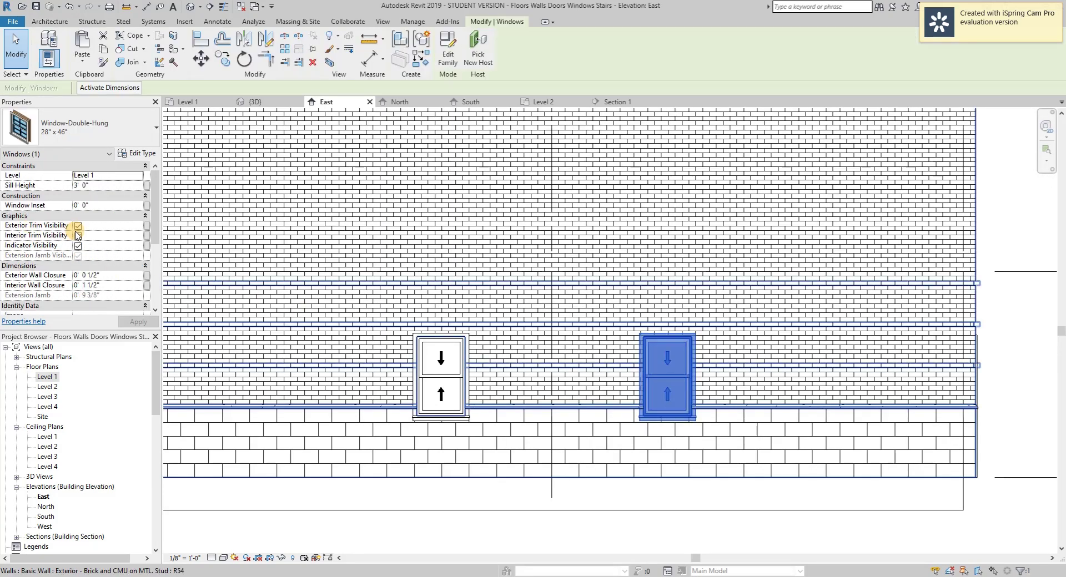
pyautogui.click(93, 186)
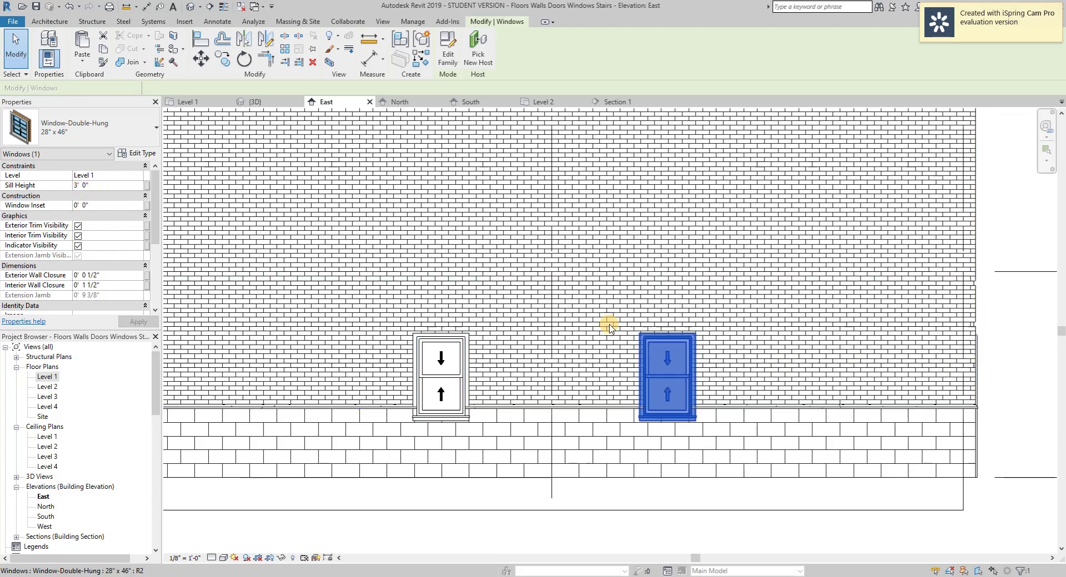
pyautogui.click(664, 349)
pyautogui.moveTo(663, 332)
pyautogui.mouseDown()
pyautogui.moveTo(666, 311)
pyautogui.moveTo(663, 321)
pyautogui.mouseUp()
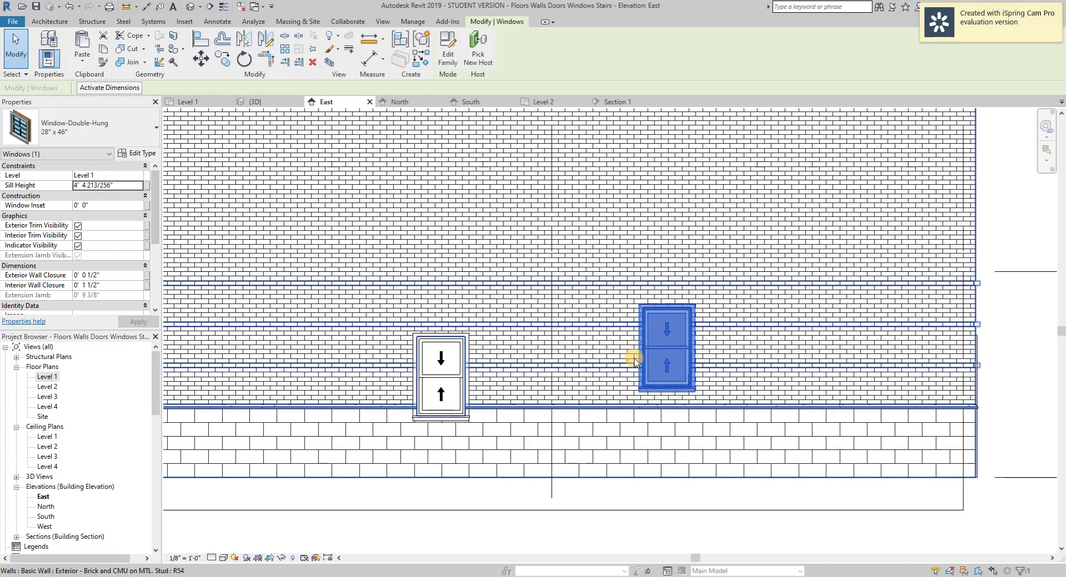
pyautogui.click(121, 187)
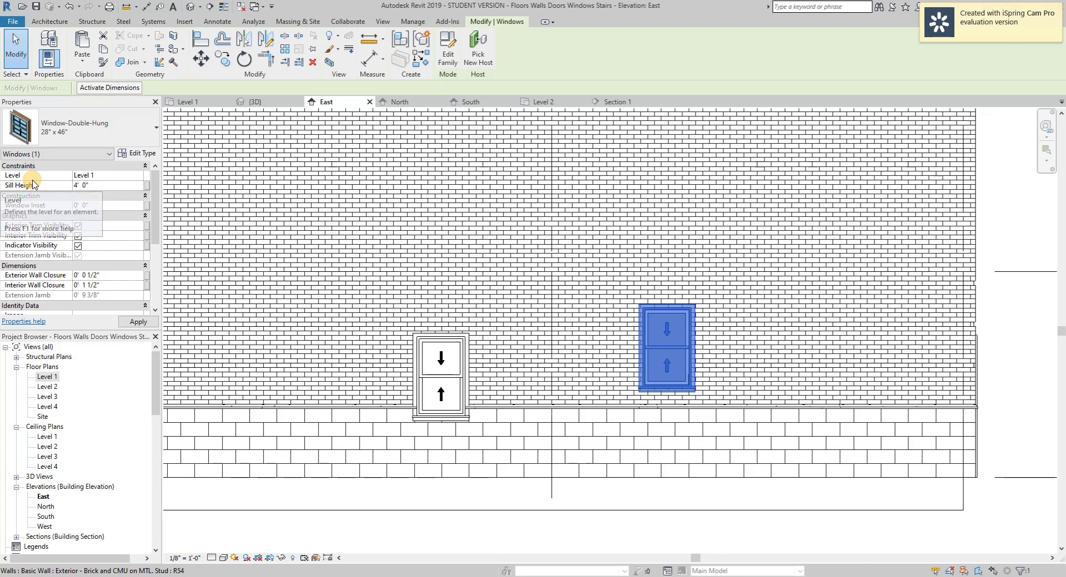
pyautogui.click(713, 535)
# - Set the sill height of the double-hung window between grids A and B to 2'-0"
pyautogui.click(682, 355)
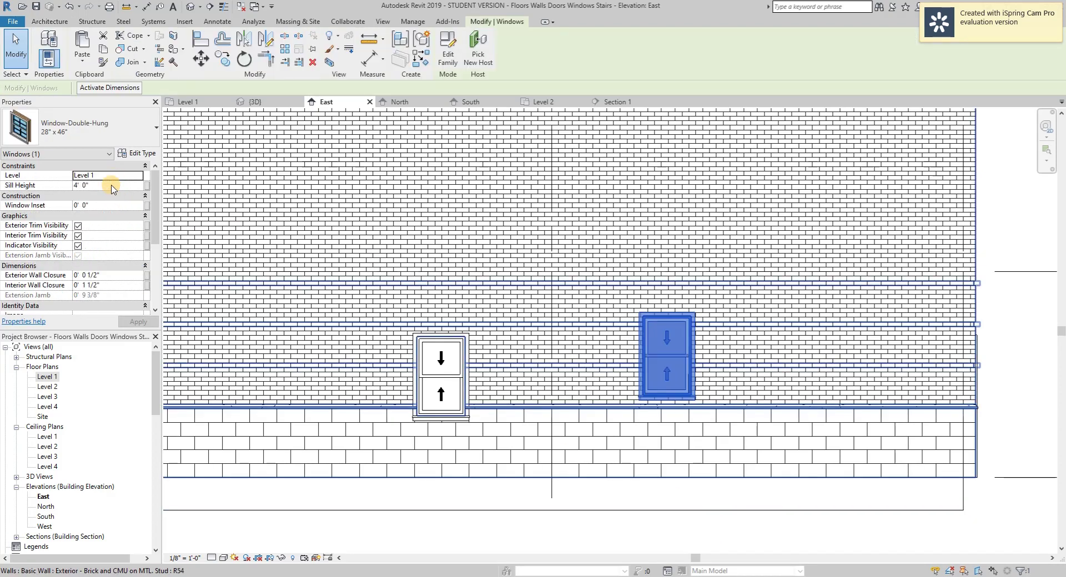
pyautogui.doubleClick(98, 186)
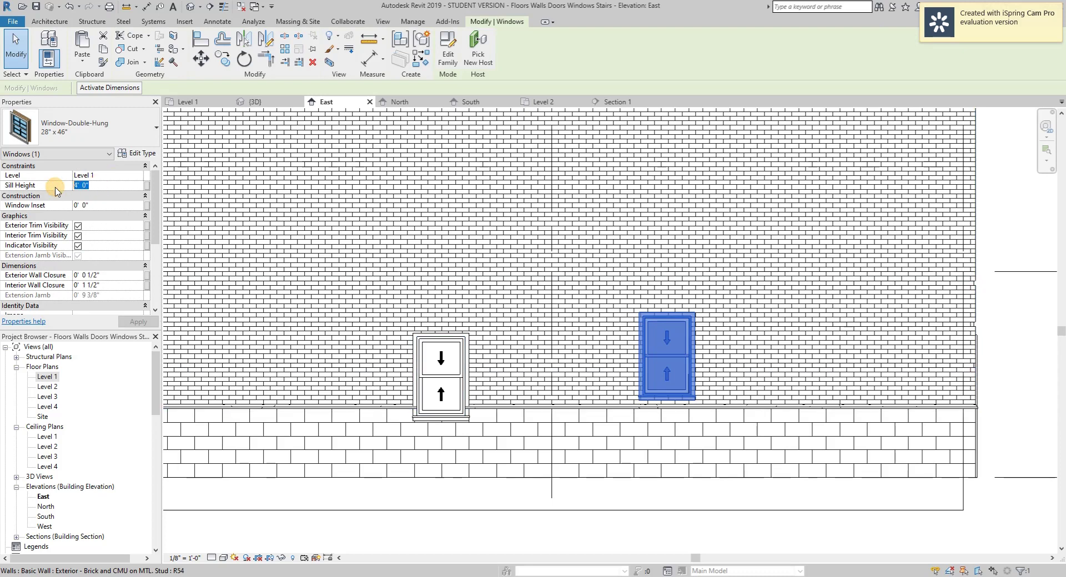
pyautogui.write("2'")
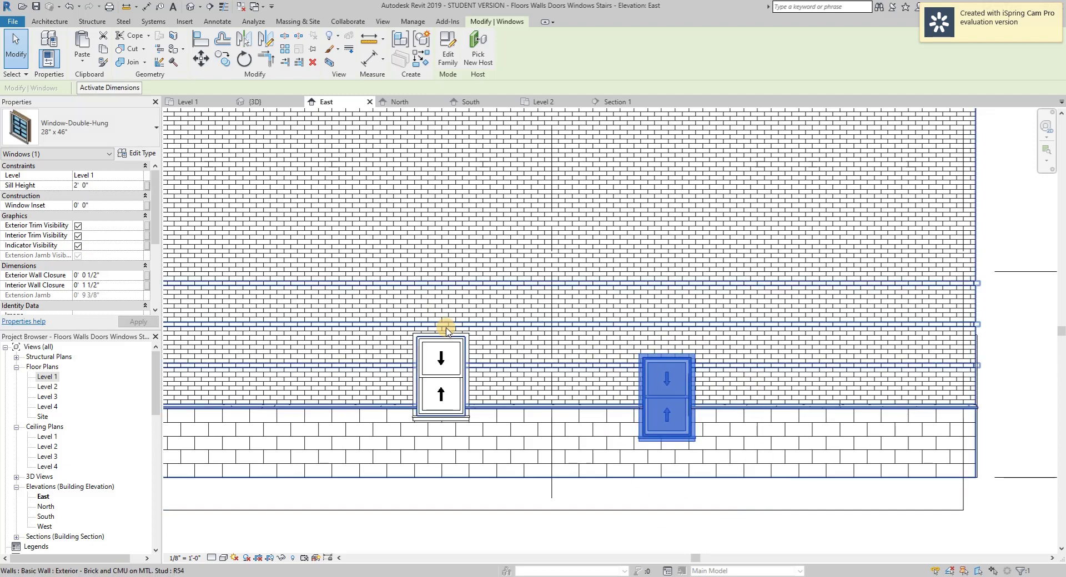
# - Undo the sill height changes and the upward move of the double-hung window
pyautogui.hotkey('ctrl', 'z')
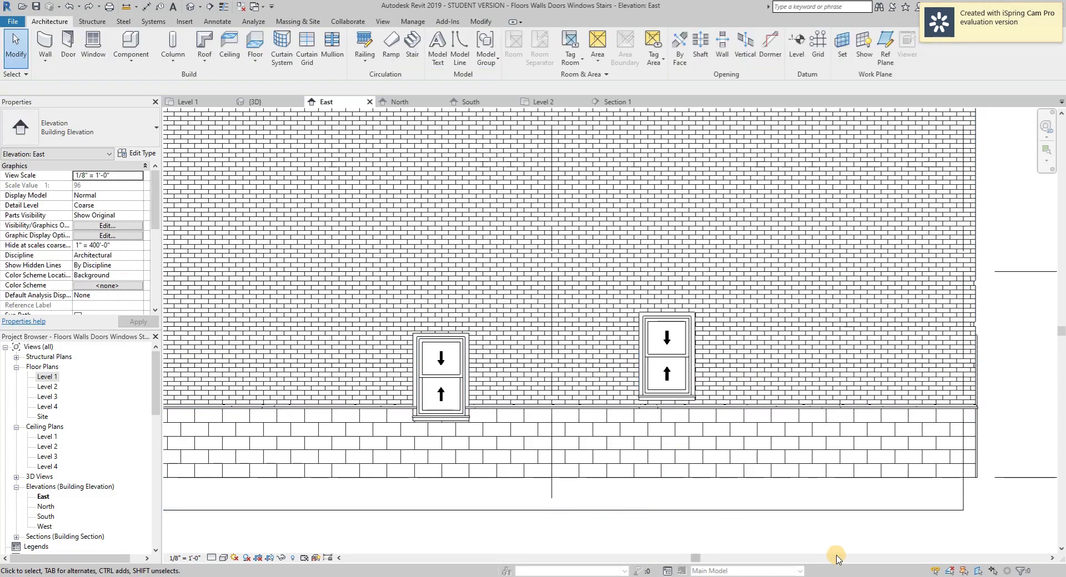
pyautogui.click(827, 541)
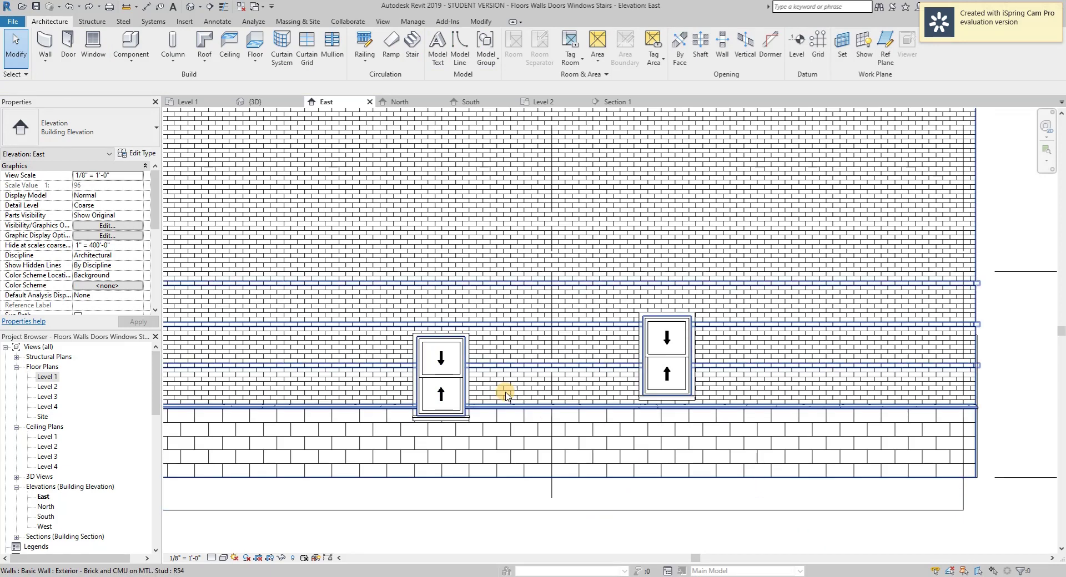
pyautogui.hotkey('ctrl', 'z')
pyautogui.hotkey('ctrl', 'z')
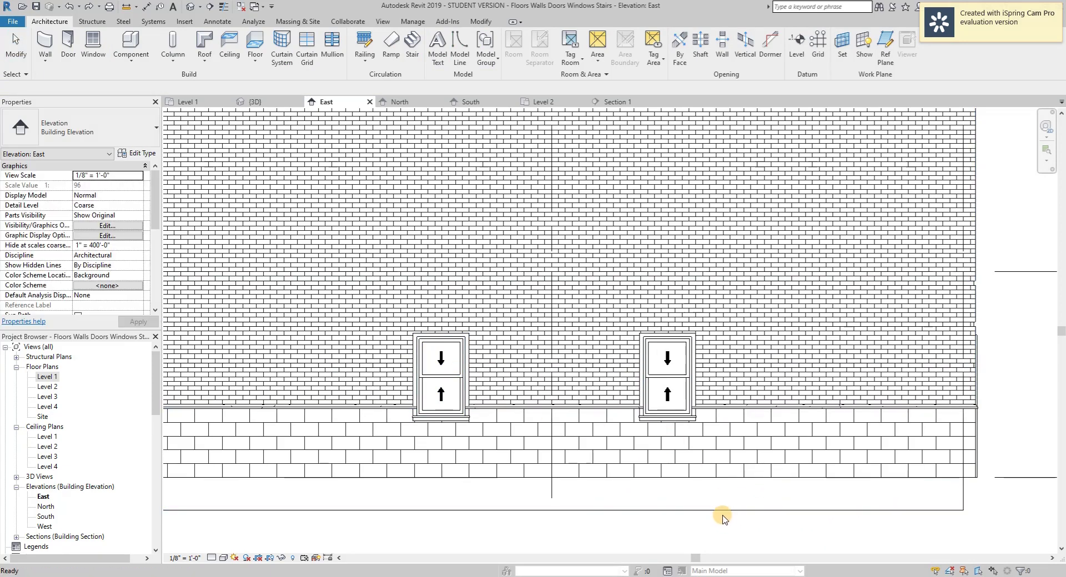
# - Duplicate the type of the double-hung window between grids A and B as 28" x 46" Custom
pyautogui.click(682, 398)
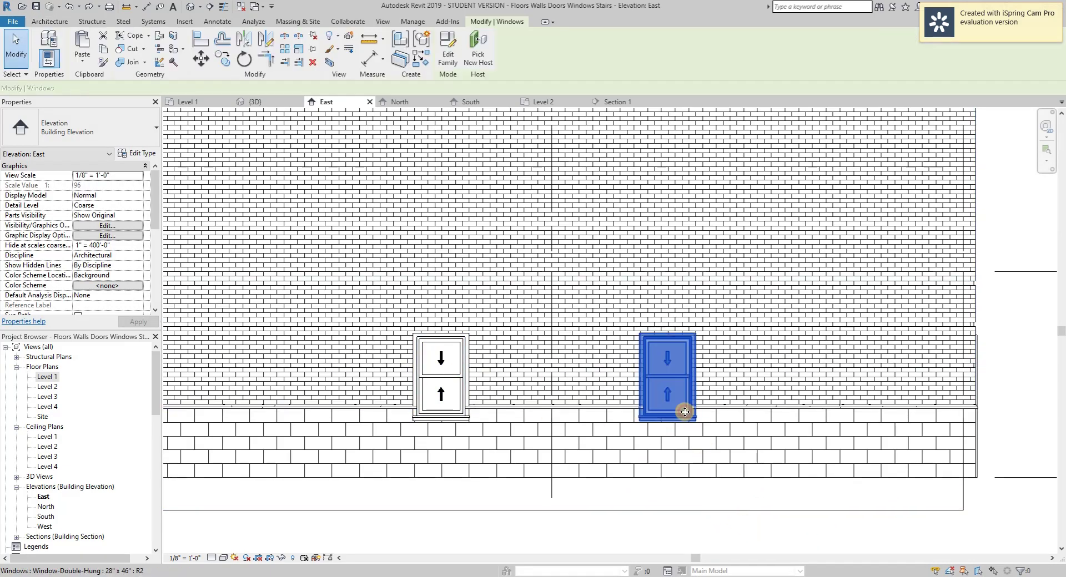
pyautogui.click(146, 160)
pyautogui.click(790, 170)
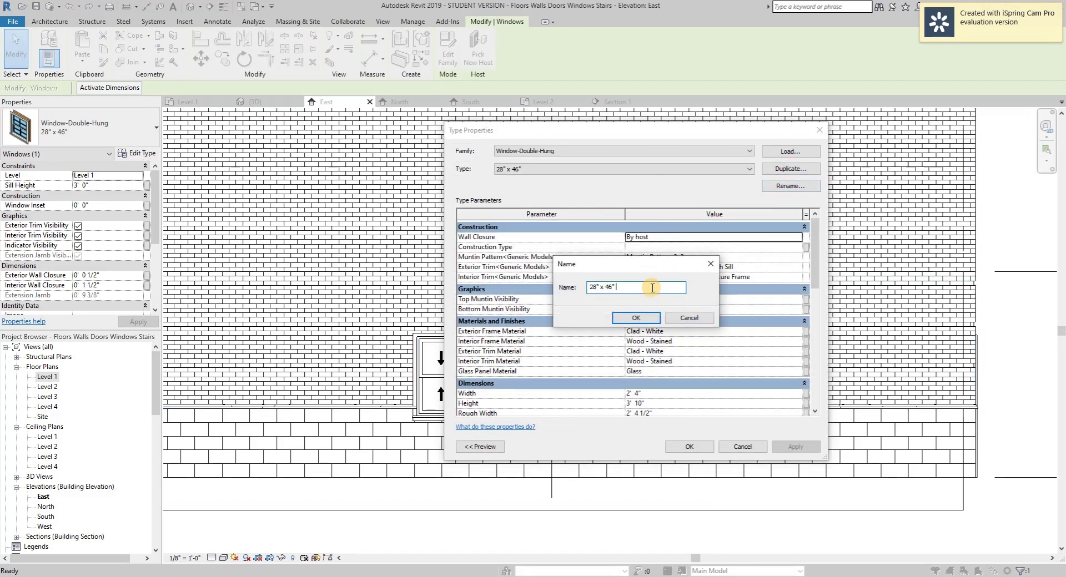
pyautogui.click(658, 318)
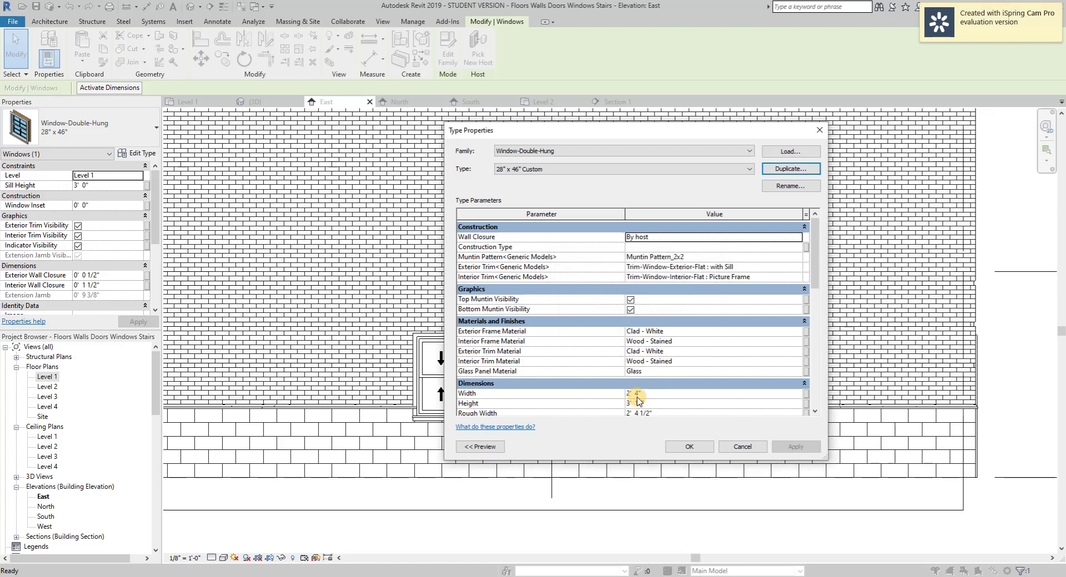
# - Set the custom double-hung type's width to 3'-4" and its height to 60"
pyautogui.scroll(-3, 637, 401)
pyautogui.click(647, 319)
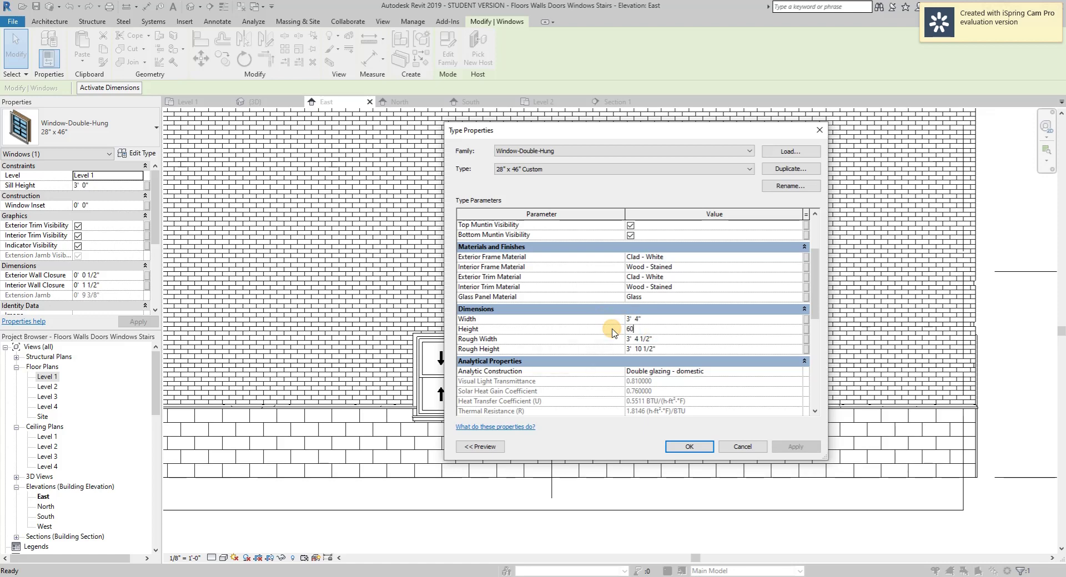
pyautogui.click(684, 447)
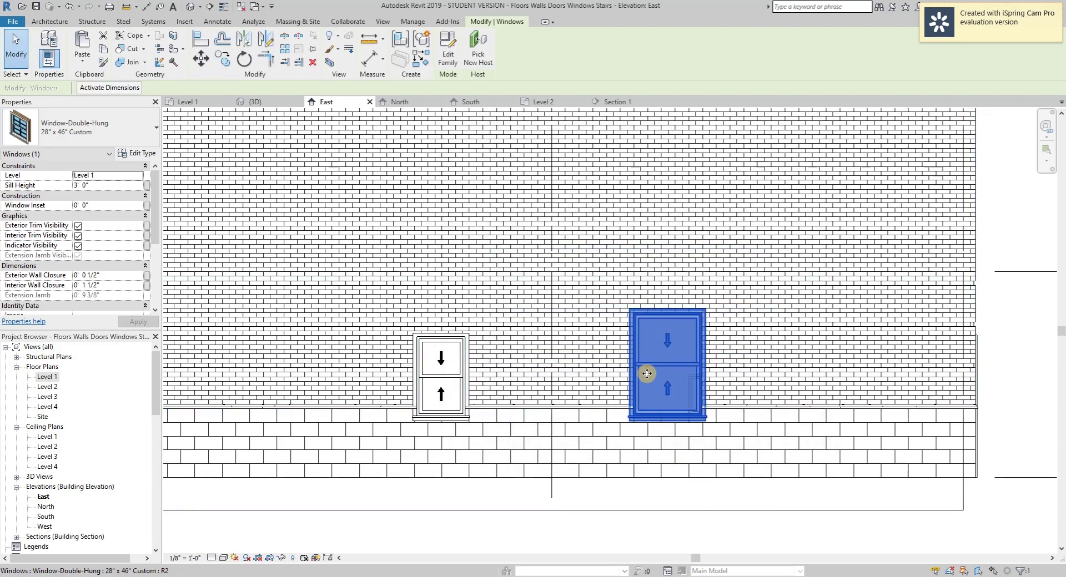
# - Change the double-hung window between grids B and C to the 28" x 46" Custom type
pyautogui.click(439, 373)
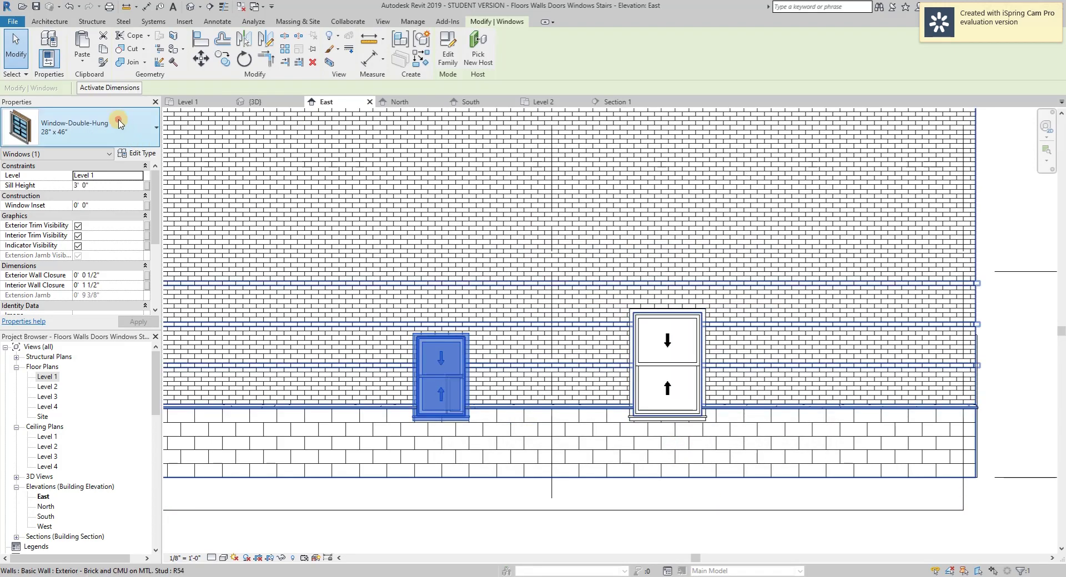
pyautogui.click(118, 123)
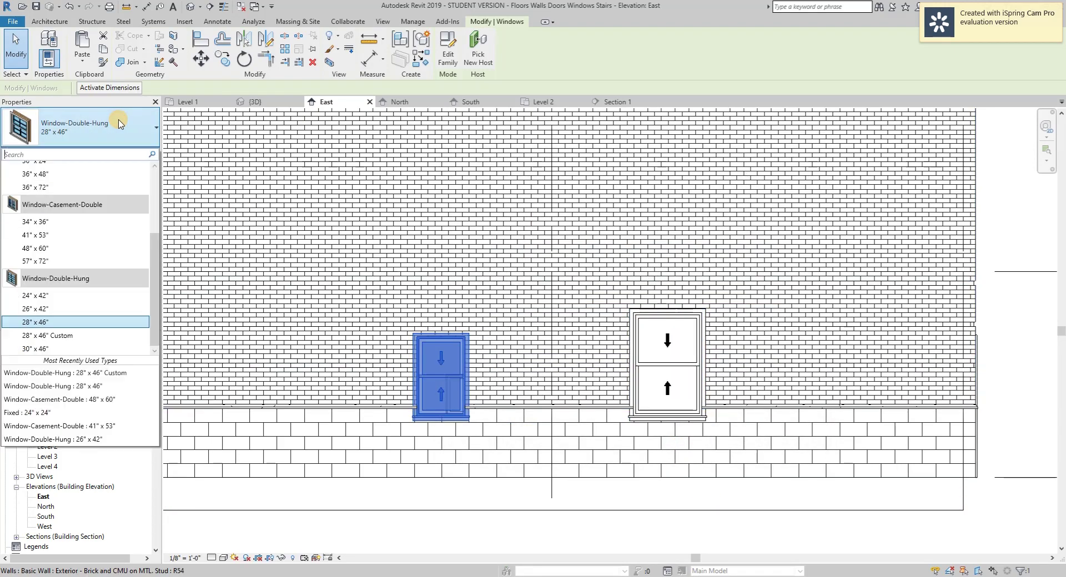
pyautogui.click(156, 299)
pyautogui.click(143, 137)
pyautogui.moveTo(155, 258)
pyautogui.mouseDown()
pyautogui.moveTo(156, 199)
pyautogui.moveTo(156, 269)
pyautogui.mouseUp()
pyautogui.click(74, 336)
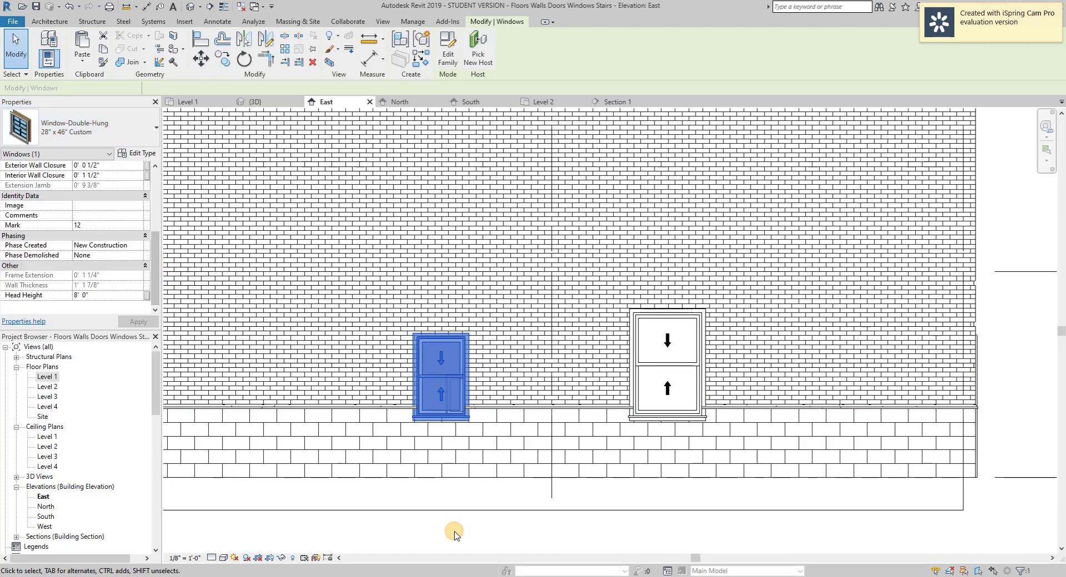
# - Undo the type change of the double-hung window between grids B and C
pyautogui.click(623, 547)
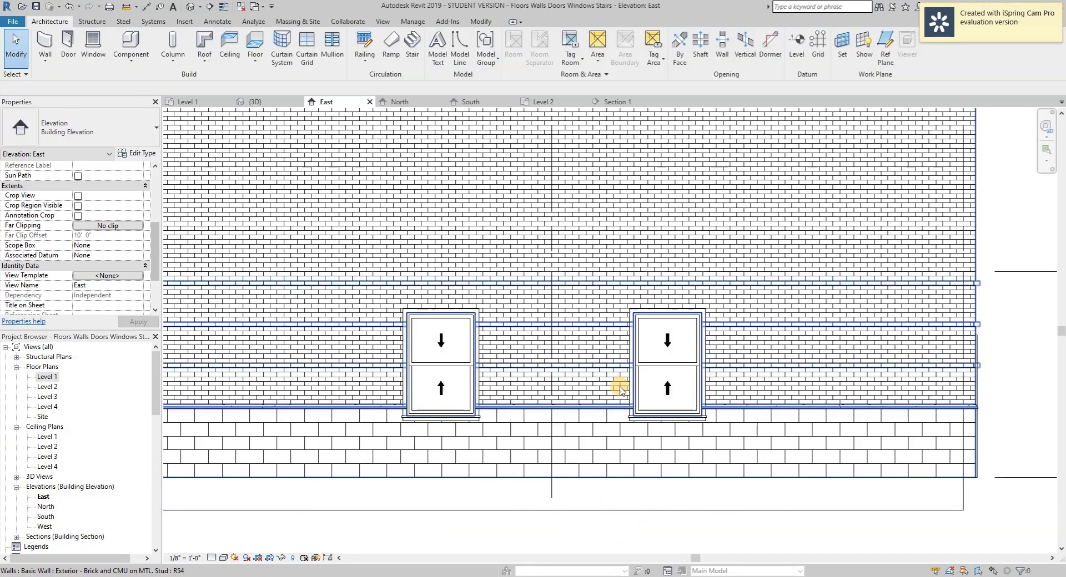
pyautogui.hotkey('ctrl', 'z')
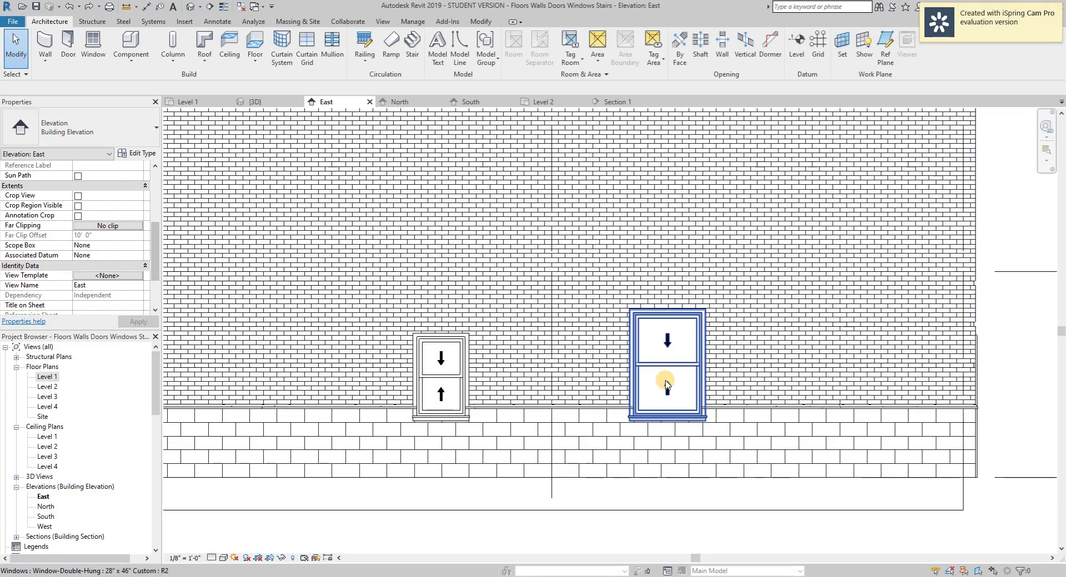
# - Select all instances of the 28" x 46" double-hung window in the entire project
pyautogui.rightClick(459, 404)
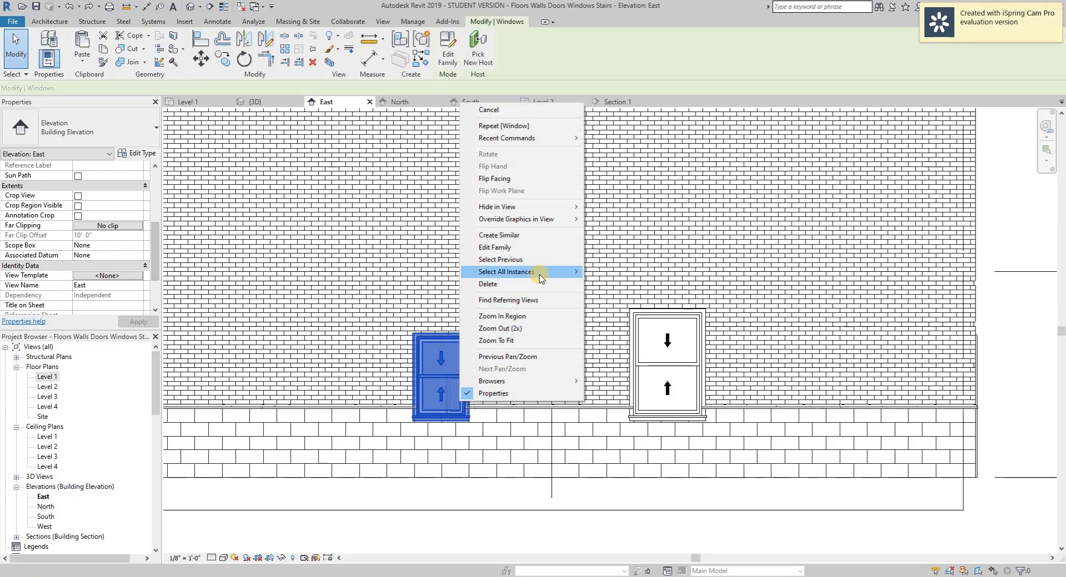
pyautogui.moveTo(540, 276)
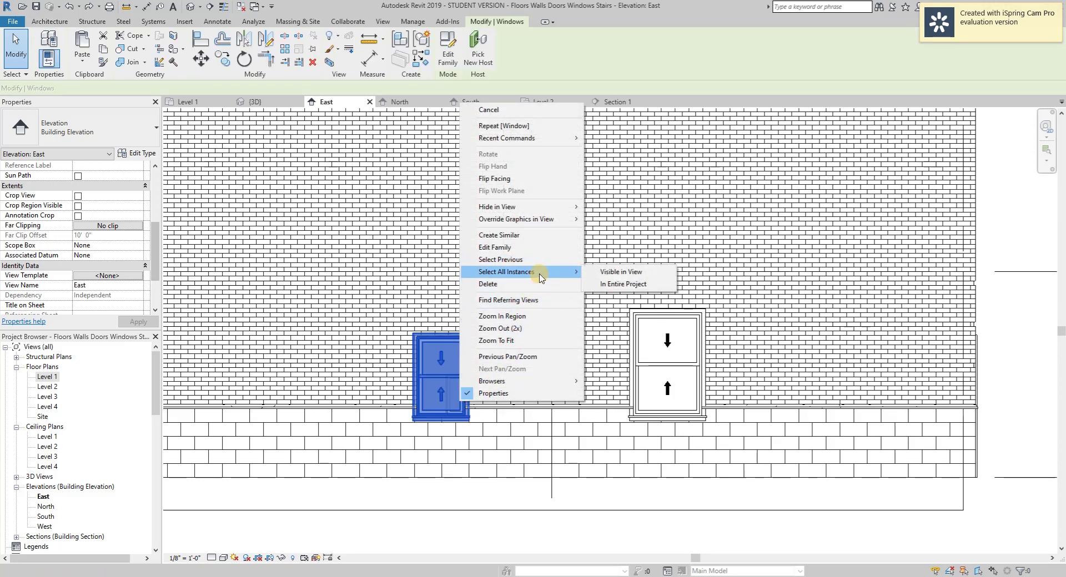
pyautogui.click(615, 285)
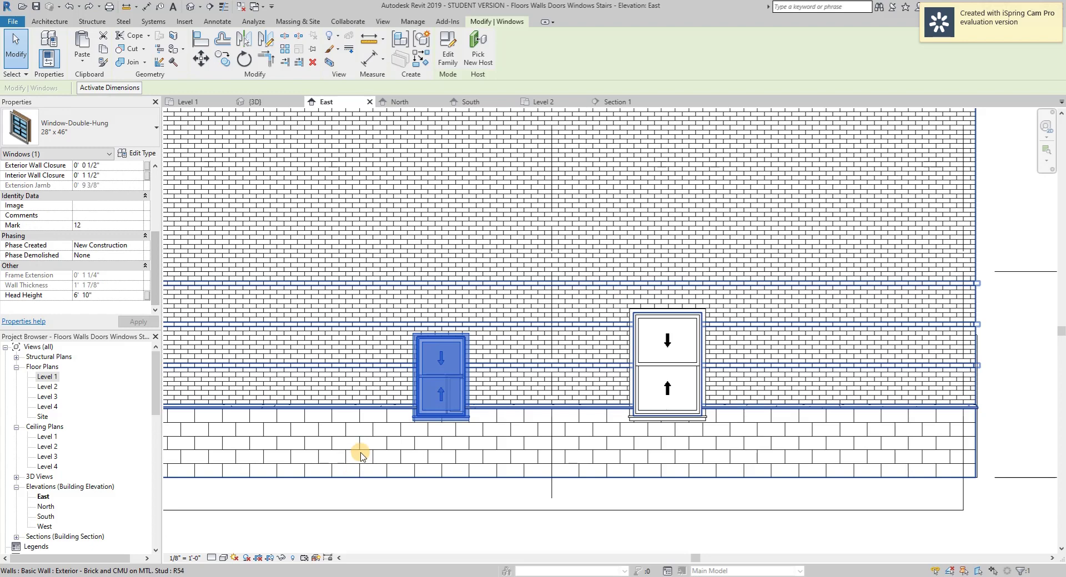
pyautogui.scroll(-4, 361, 456)
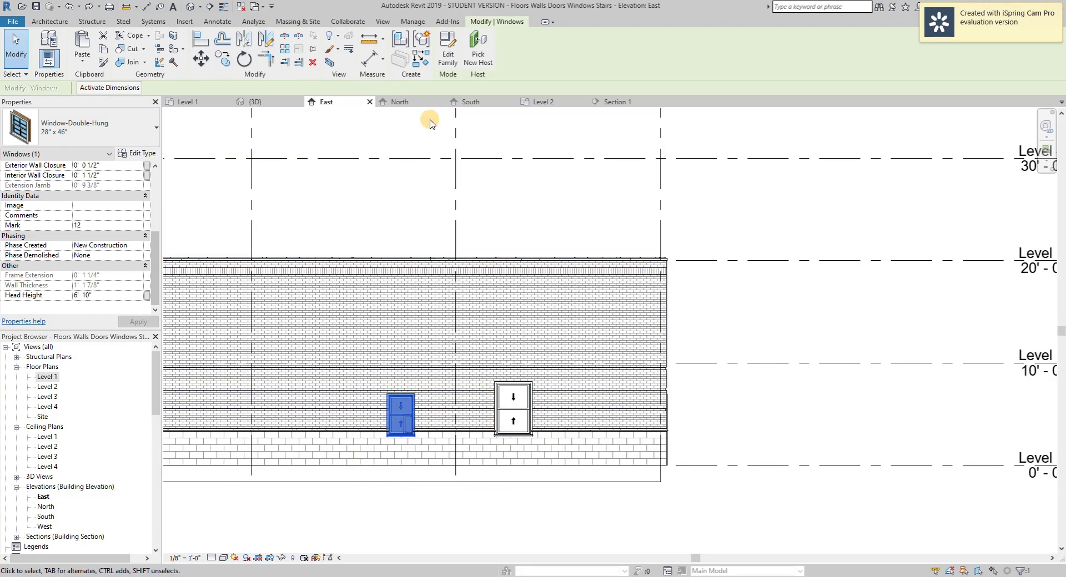
# - Open the 3D view of the building, facing its front wall, and clear the window selection
pyautogui.click(270, 104)
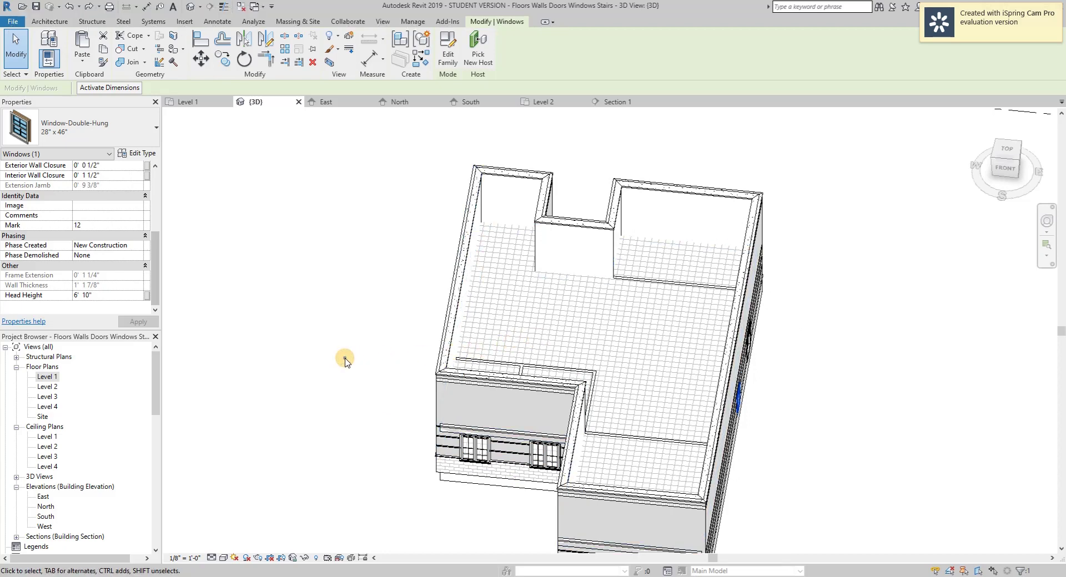
pyautogui.rightClick(476, 350)
pyautogui.click(335, 349)
pyautogui.rightClick(358, 350)
pyautogui.click(346, 352)
pyautogui.rightClick(364, 344)
pyautogui.click(331, 358)
pyautogui.keyDown('shift'); pyautogui.moveTo(336, 352); pyautogui.dragTo(457, 297, button='middle'); pyautogui.keyUp('shift')
pyautogui.click(357, 430)
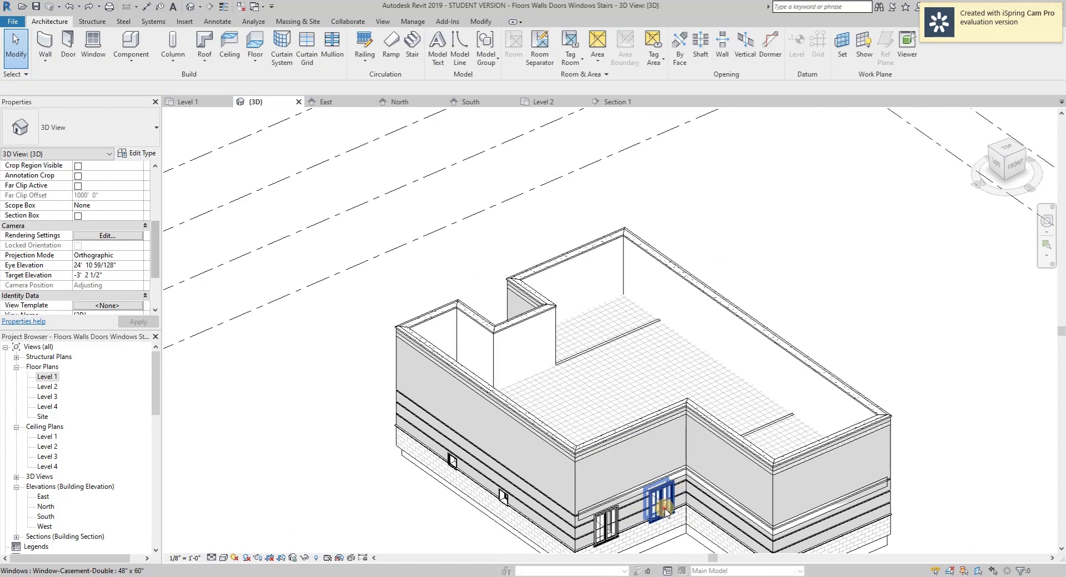
# - Change all 48" x 60" double casement windows in the entire project to the double-hung 28" x 46" Custom type
pyautogui.rightClick(666, 509)
pyautogui.moveTo(759, 351)
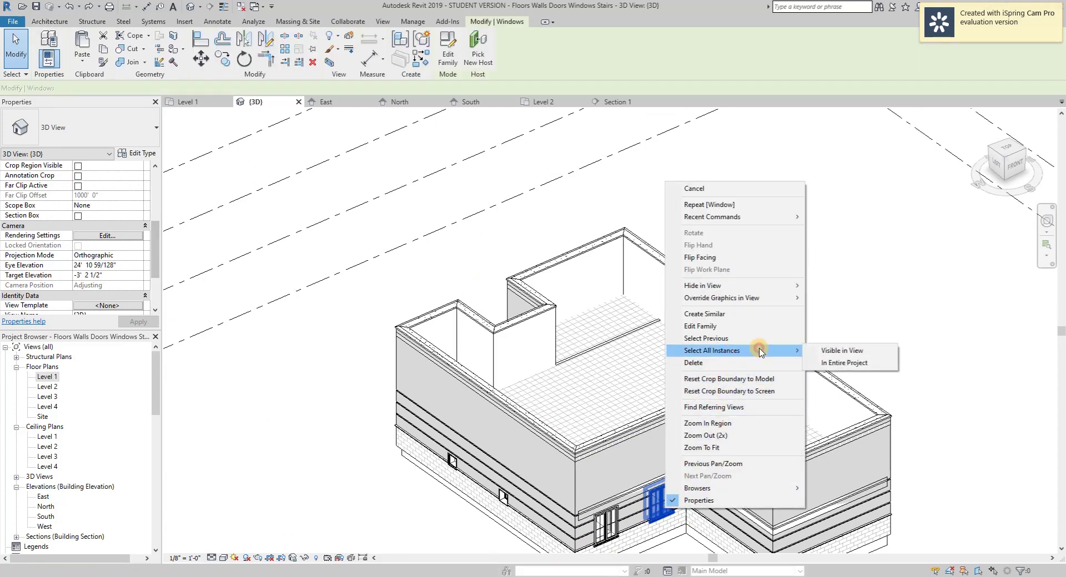
pyautogui.click(831, 363)
pyautogui.keyDown('shift'); pyautogui.moveTo(921, 397); pyautogui.dragTo(751, 467, button='middle'); pyautogui.keyUp('shift')
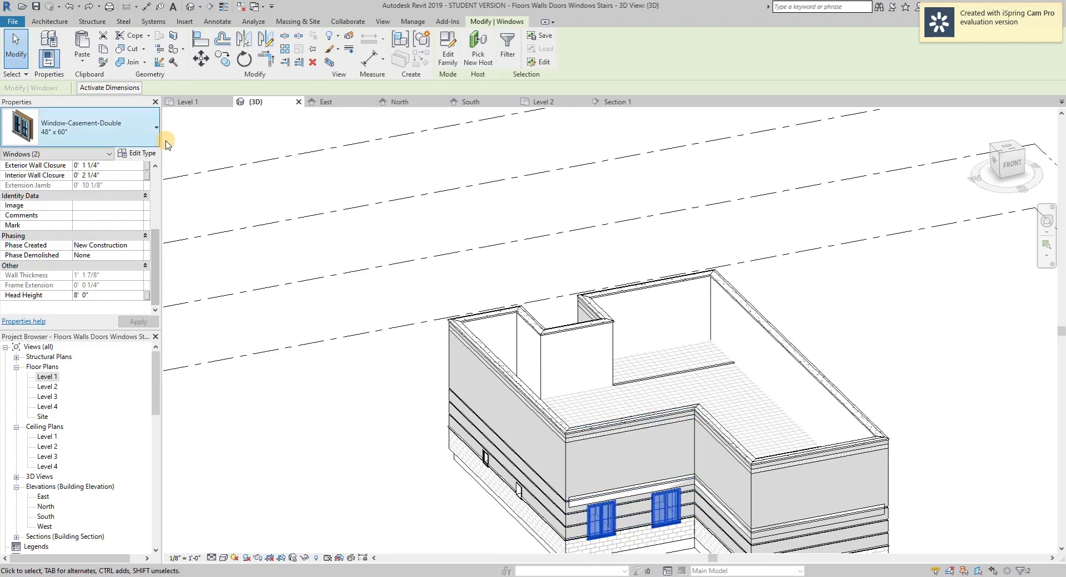
pyautogui.click(147, 129)
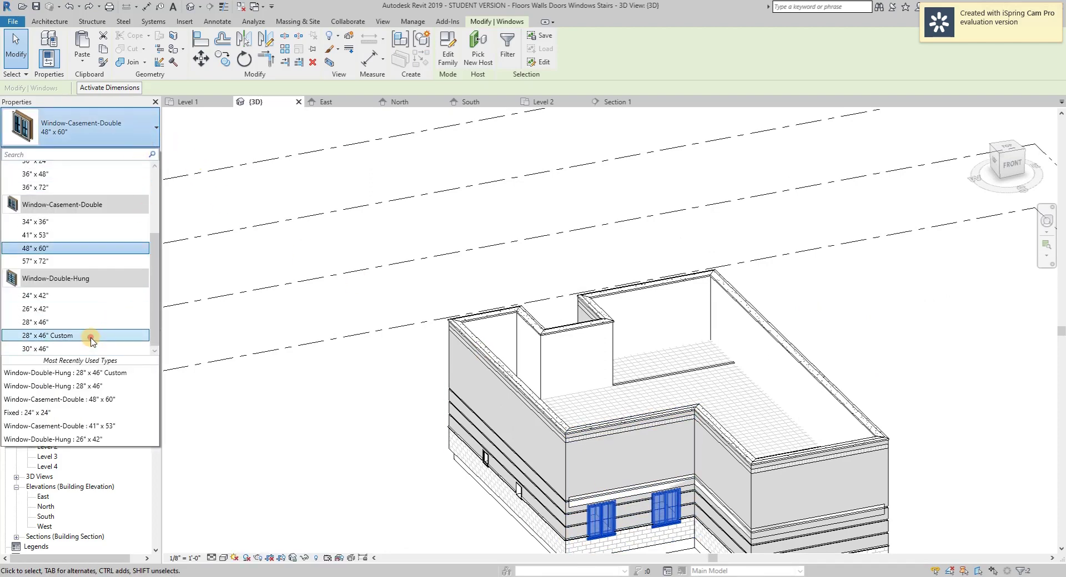
pyautogui.click(89, 335)
pyautogui.click(375, 468)
pyautogui.keyDown('shift'); pyautogui.moveTo(376, 468); pyautogui.dragTo(381, 431, button='middle'); pyautogui.keyUp('shift')
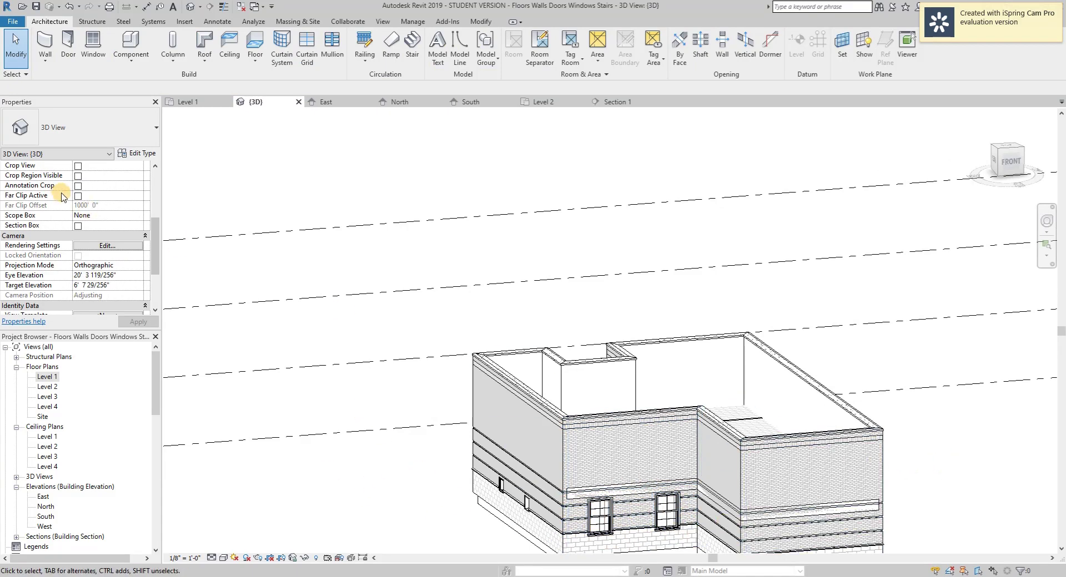
# - Check the sill height of the custom double-hung windows on the front wall
pyautogui.click(599, 516)
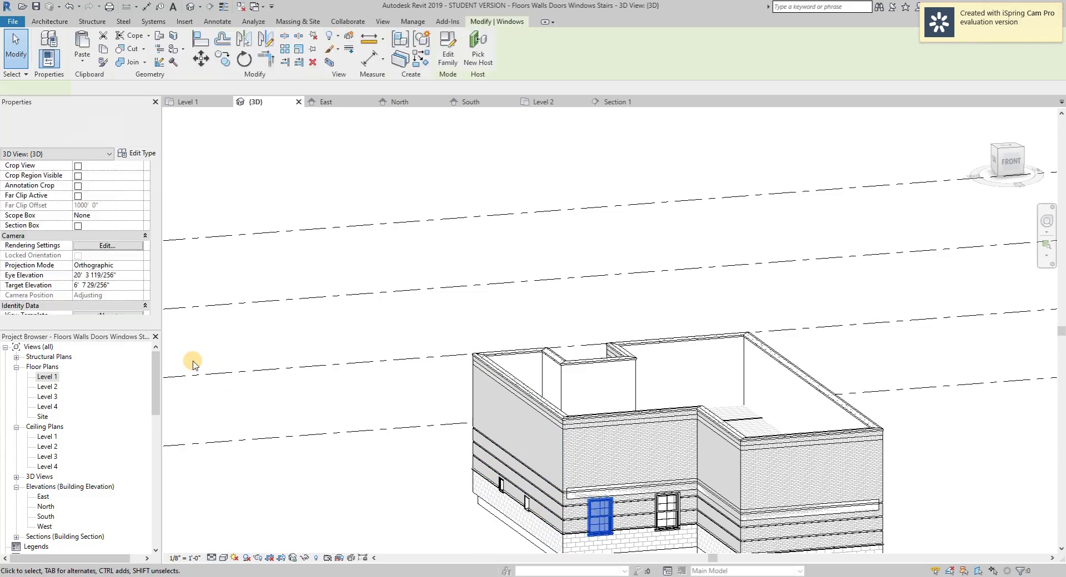
pyautogui.moveTo(156, 244); pyautogui.dragTo(156, 181)
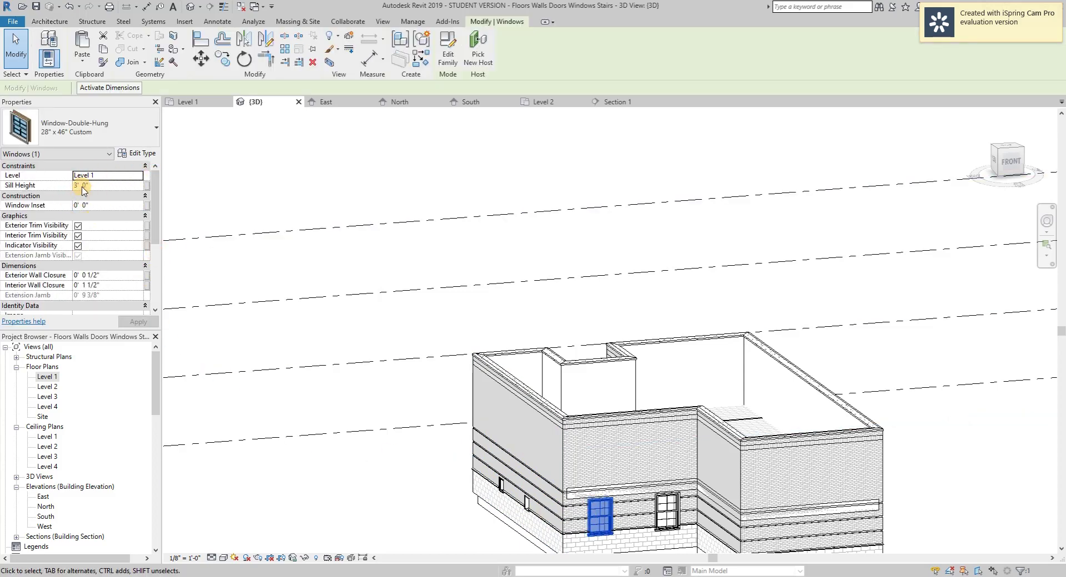
pyautogui.click(902, 465)
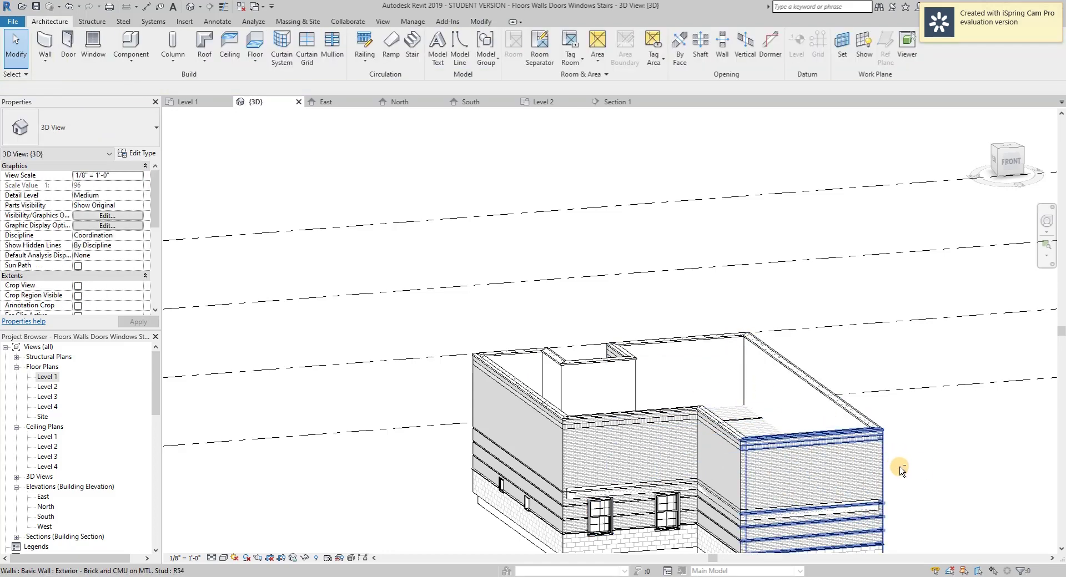
pyautogui.click(680, 510)
pyautogui.click(940, 439)
pyautogui.keyDown('shift'); pyautogui.moveTo(940, 440); pyautogui.dragTo(791, 505, button='middle'); pyautogui.keyUp('shift')
pyautogui.keyDown('shift'); pyautogui.moveTo(583, 494); pyautogui.dragTo(750, 509, button='middle'); pyautogui.keyUp('shift')
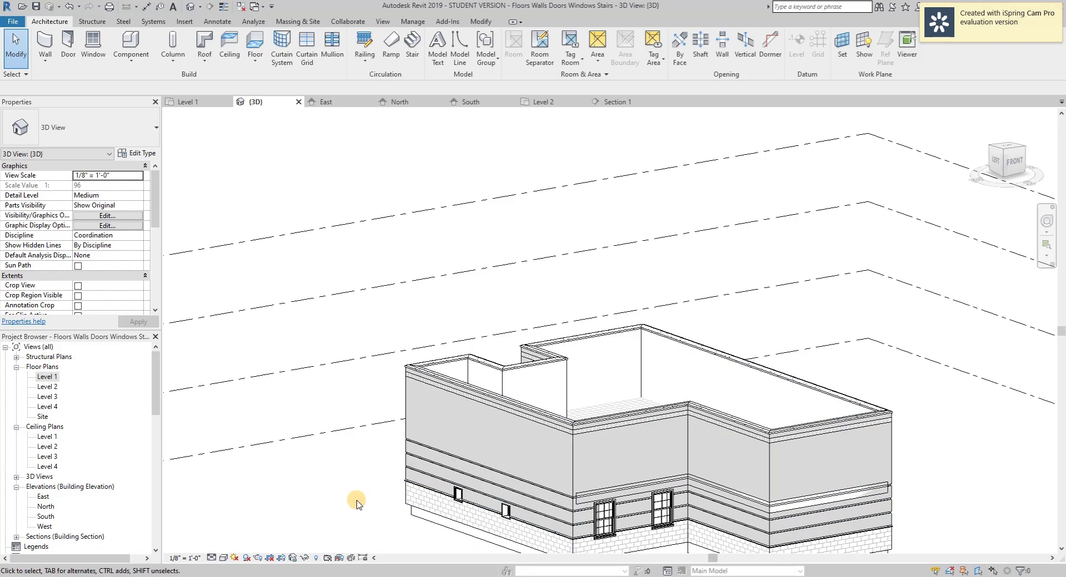
# - Copy both custom double-hung windows on the front wall to the clipboard
pyautogui.scroll(-2, 341, 449)
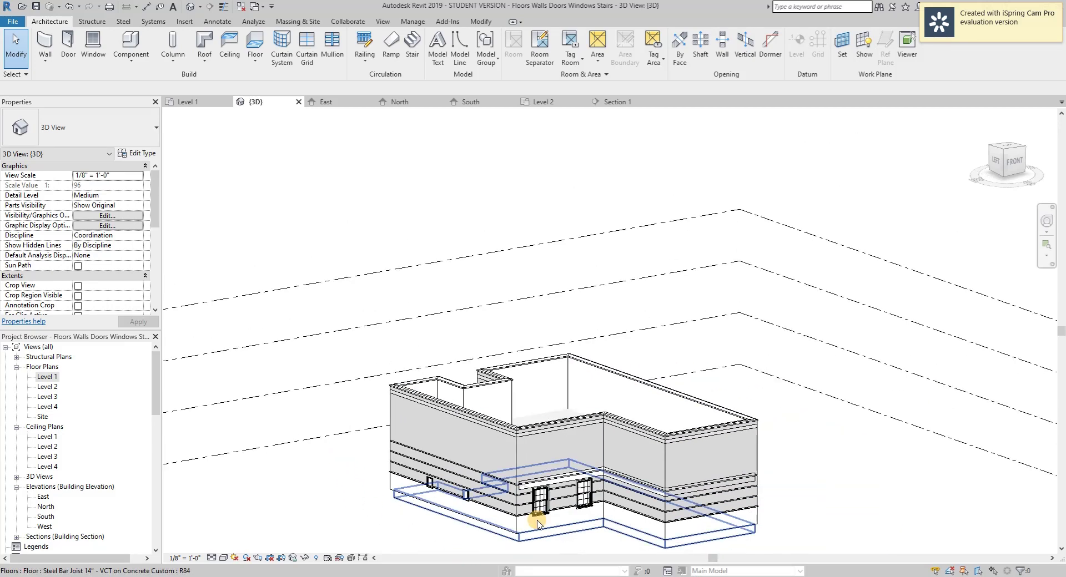
pyautogui.click(555, 507)
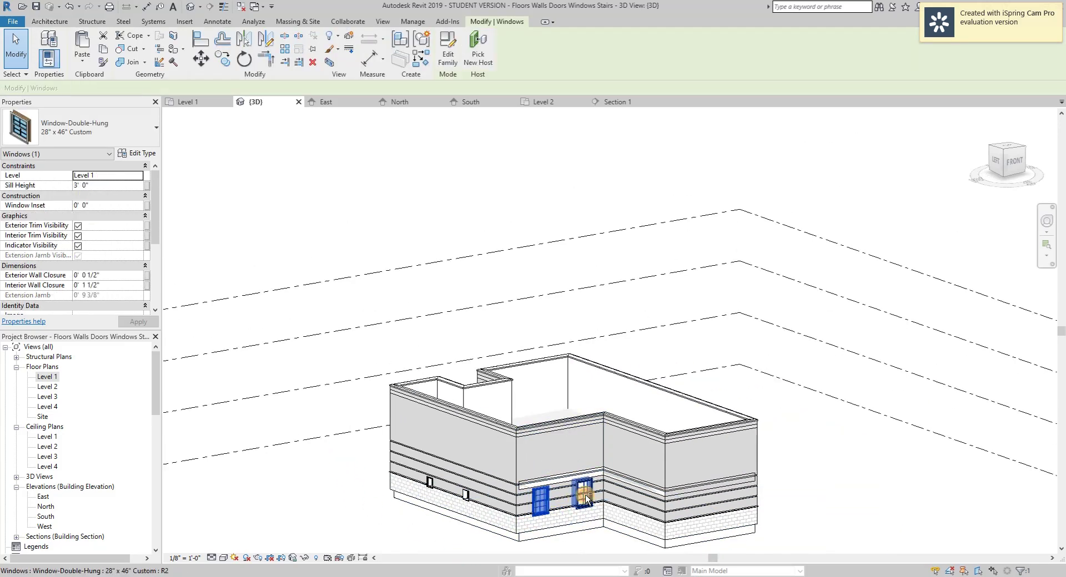
pyautogui.scroll(3, 585, 494)
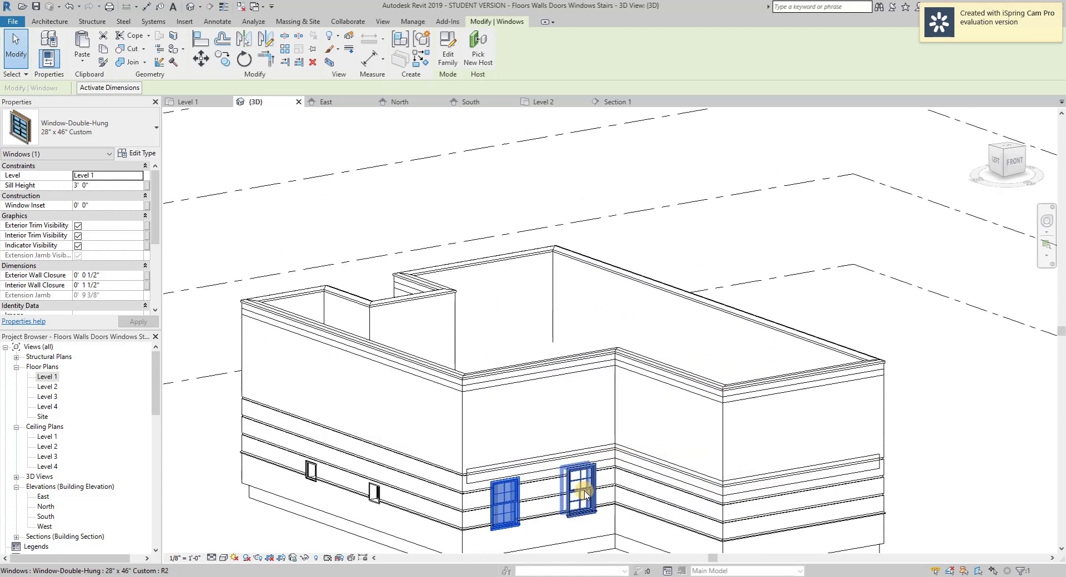
pyautogui.keyDown('ctrl'); pyautogui.click(584, 492); pyautogui.keyUp('ctrl')
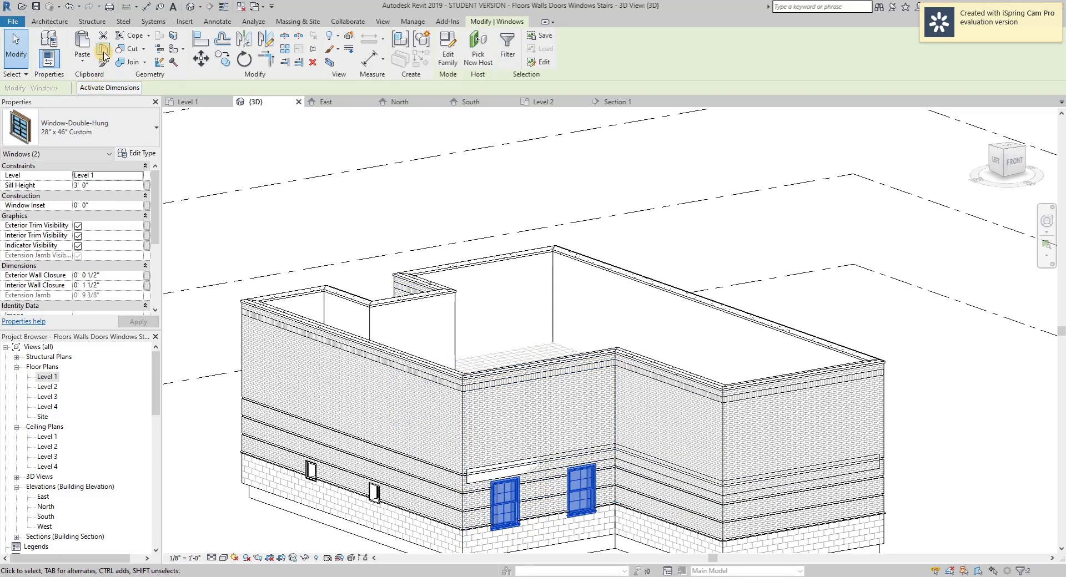
pyautogui.click(103, 53)
# - Paste the copied windows aligned to Level 2, saving the project along the way
pyautogui.click(82, 55)
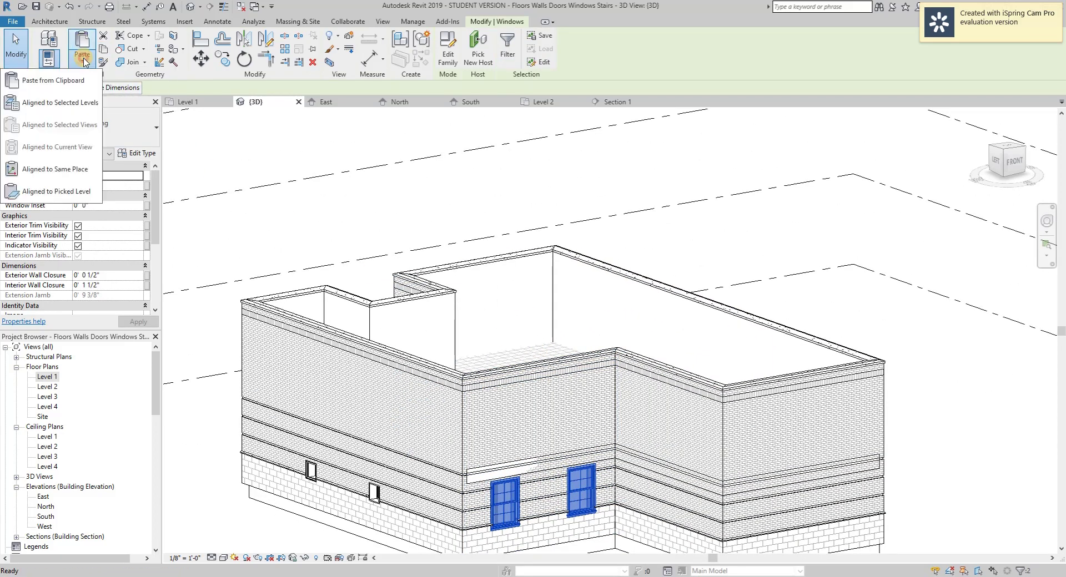
pyautogui.click(53, 102)
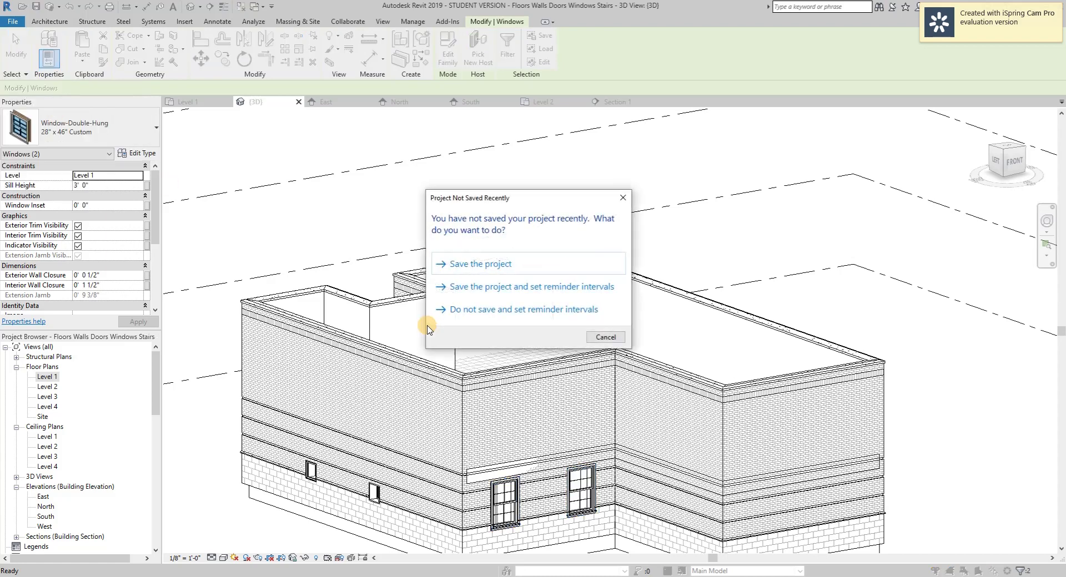
pyautogui.click(507, 269)
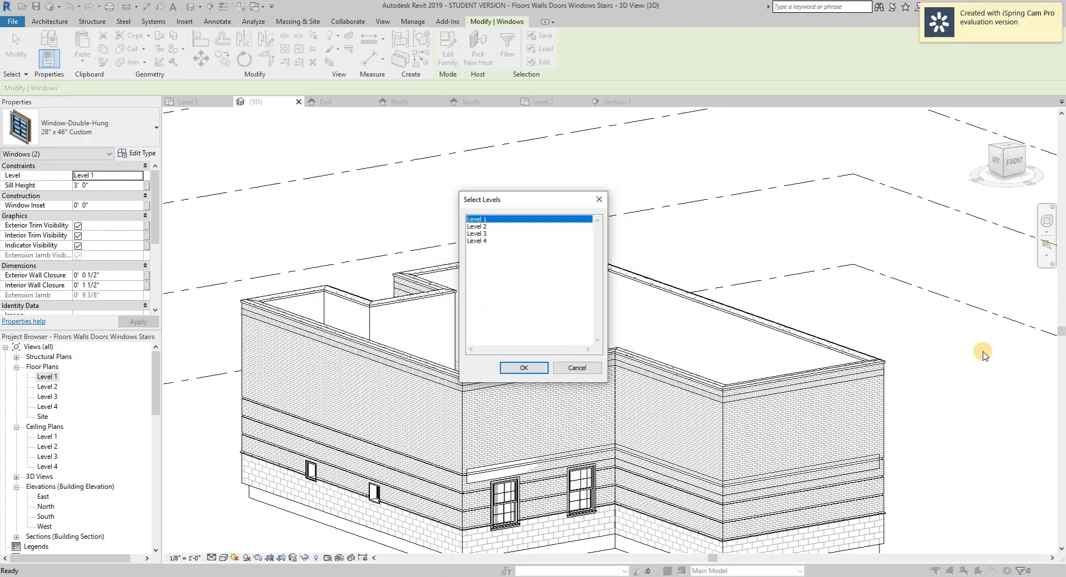
pyautogui.click(489, 228)
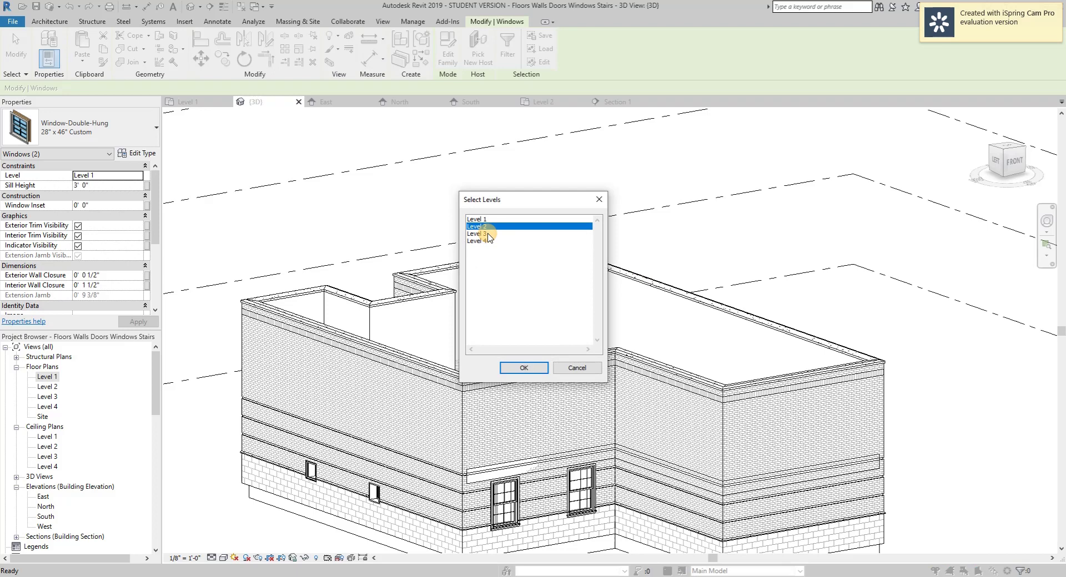
pyautogui.click(522, 369)
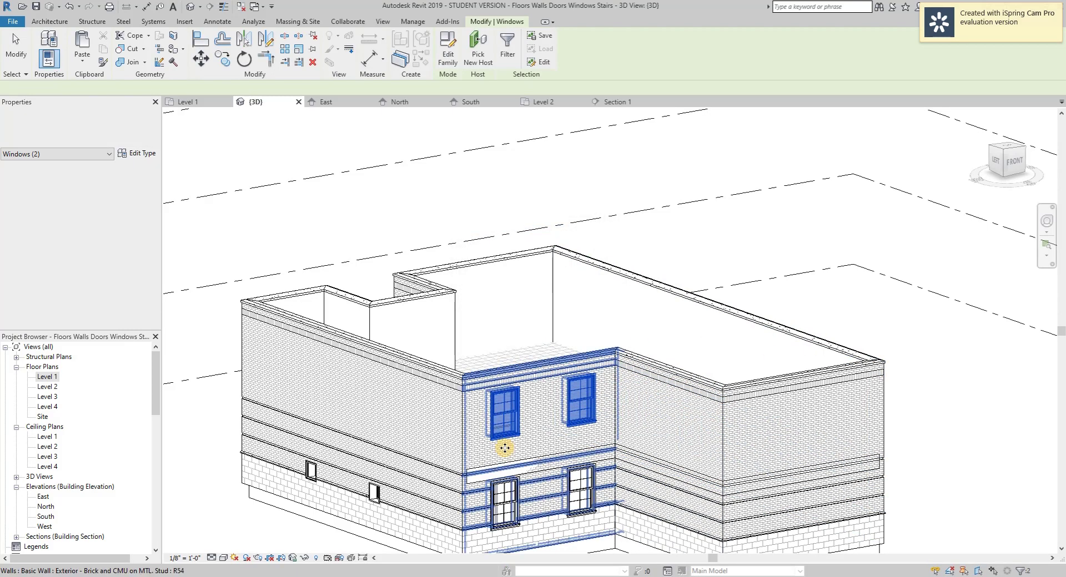
pyautogui.click(951, 420)
# - Start a roof by footprint for the building and place it on Level 3
pyautogui.scroll(-2, 800, 383)
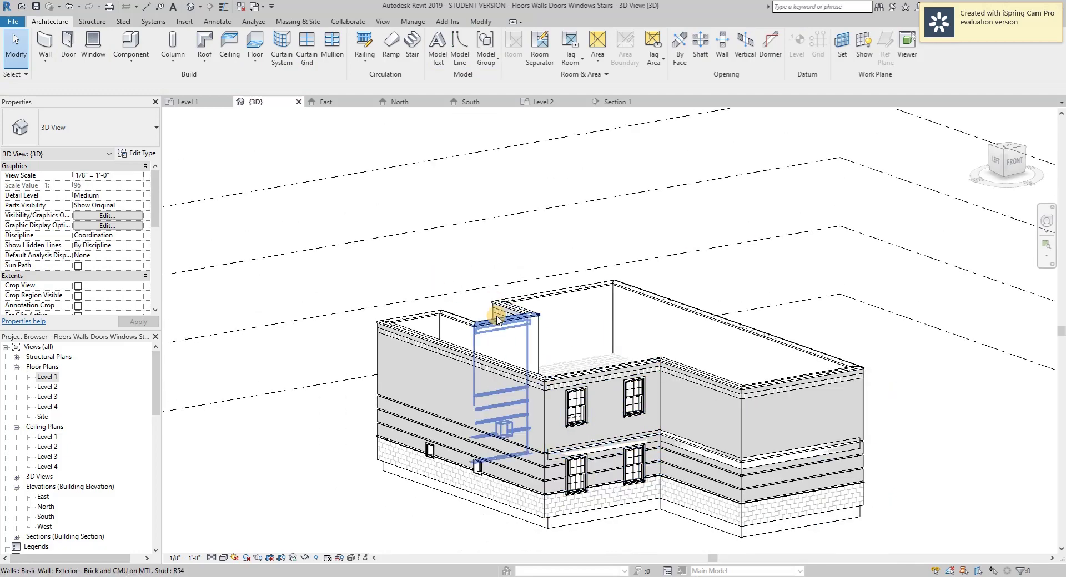
pyautogui.keyDown('shift'); pyautogui.moveTo(699, 369); pyautogui.dragTo(778, 344, button='middle'); pyautogui.keyUp('shift')
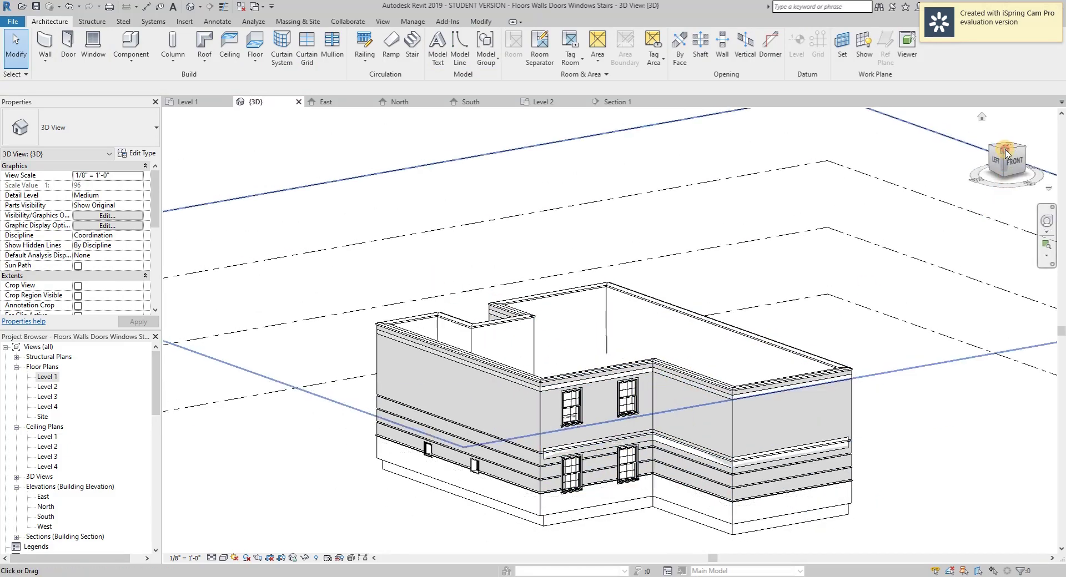
pyautogui.scroll(-3, 843, 319)
pyautogui.scroll(4, 684, 300)
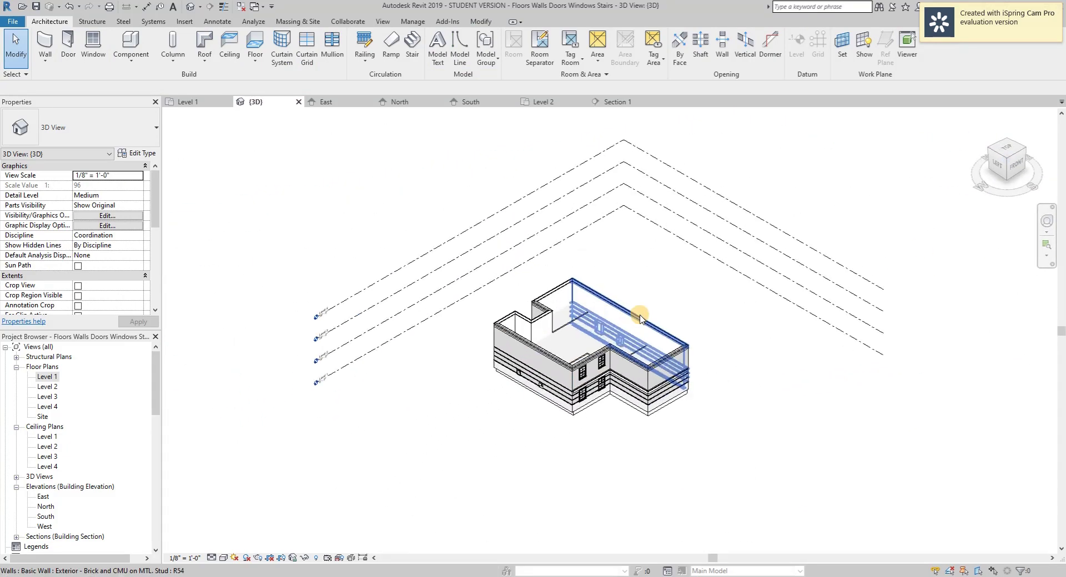
pyautogui.scroll(2, 684, 300)
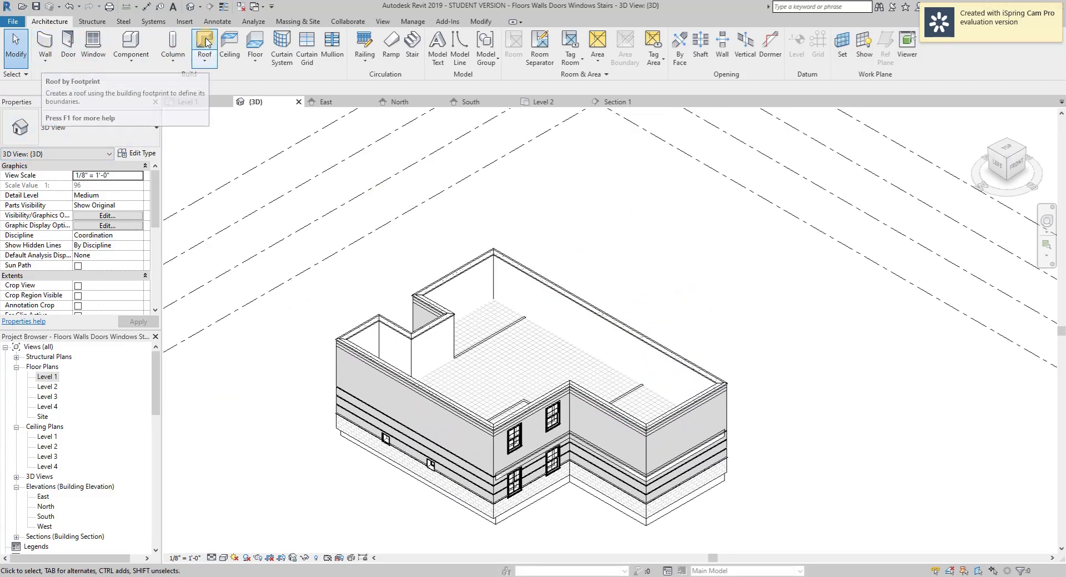
pyautogui.click(206, 65)
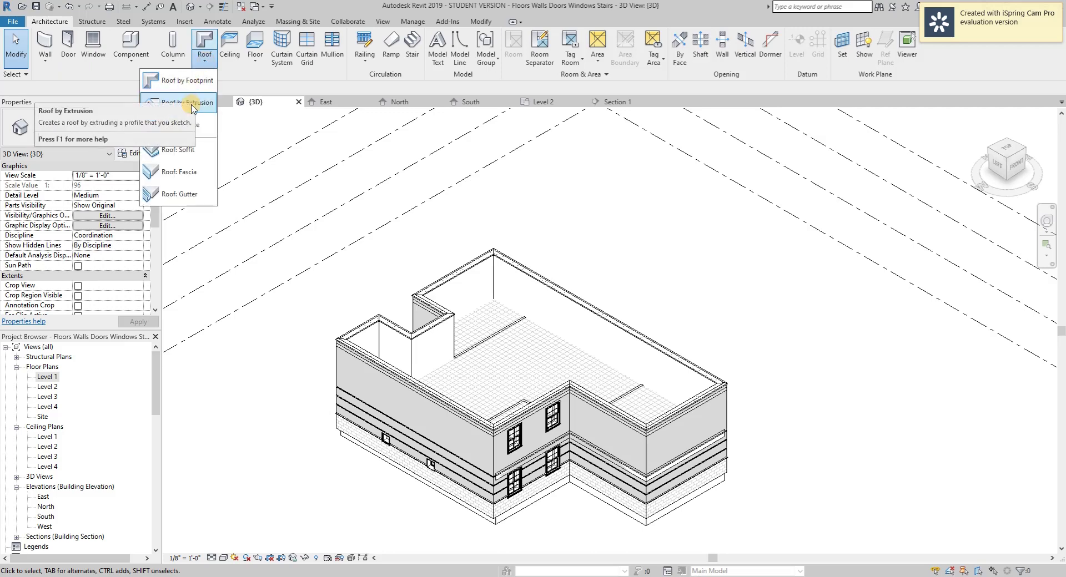
pyautogui.click(186, 81)
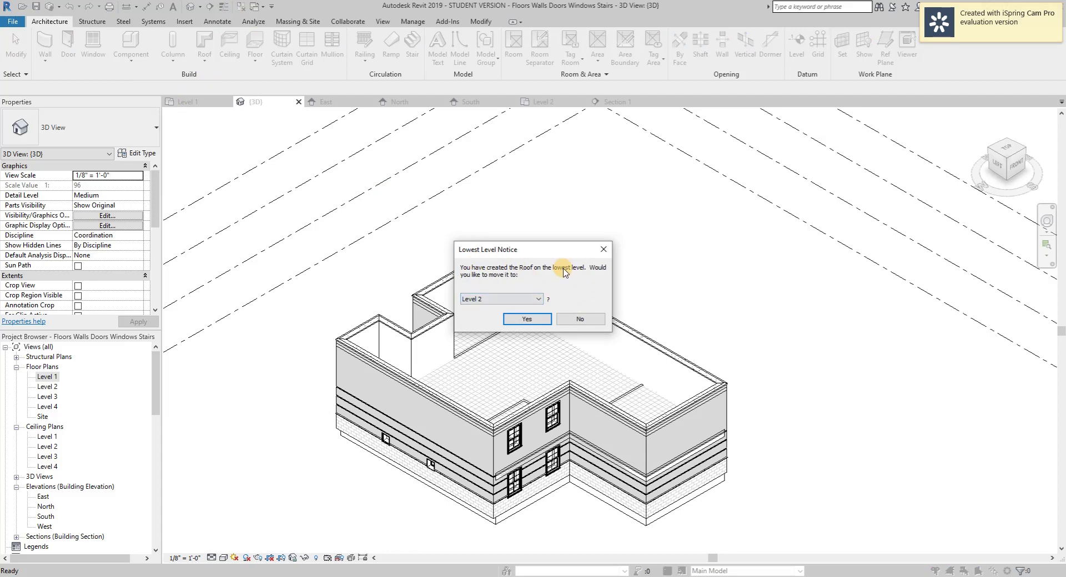
pyautogui.click(537, 300)
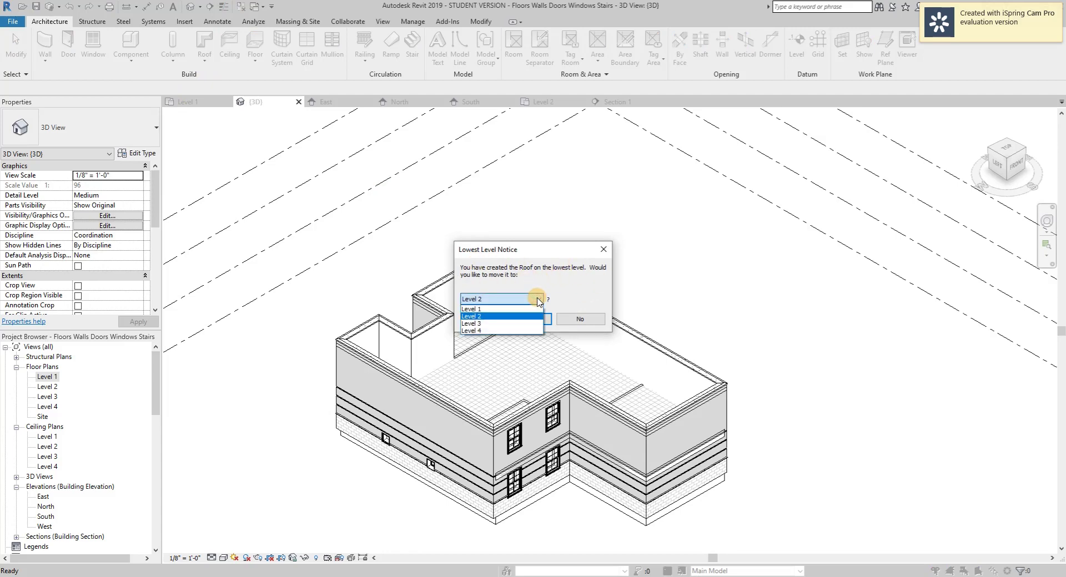
pyautogui.click(527, 323)
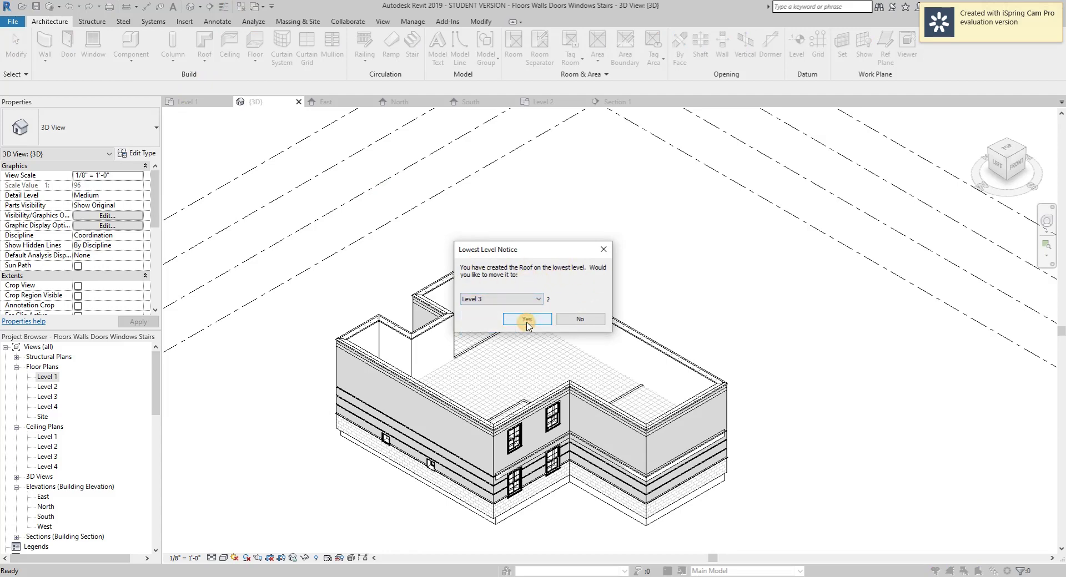
pyautogui.click(528, 320)
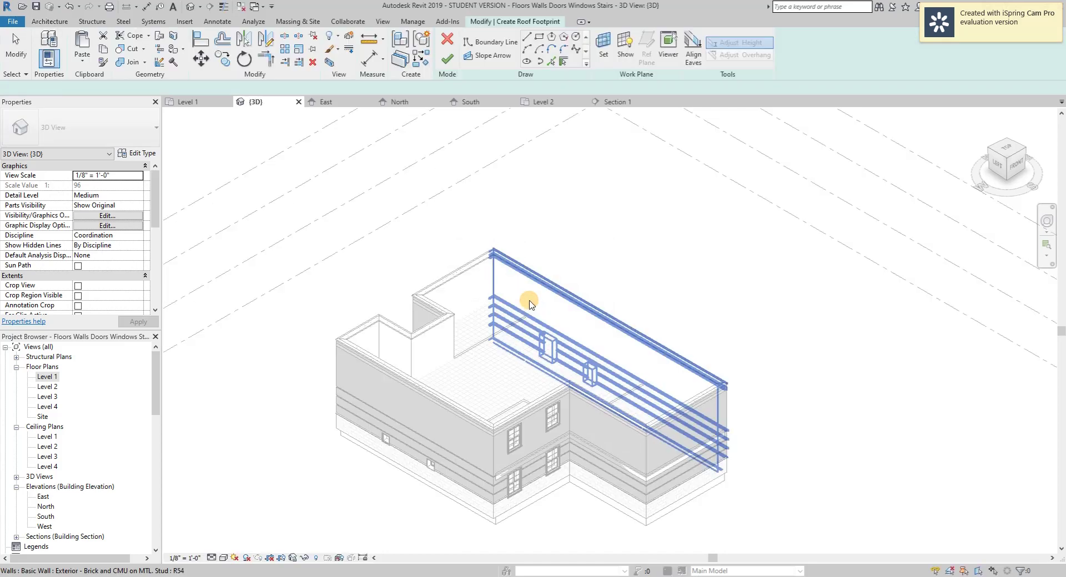
# - Create slope-defining roof boundary lines around the entire exterior wall chain by picking walls with a 2' 0" offset outward
pyautogui.click(549, 60)
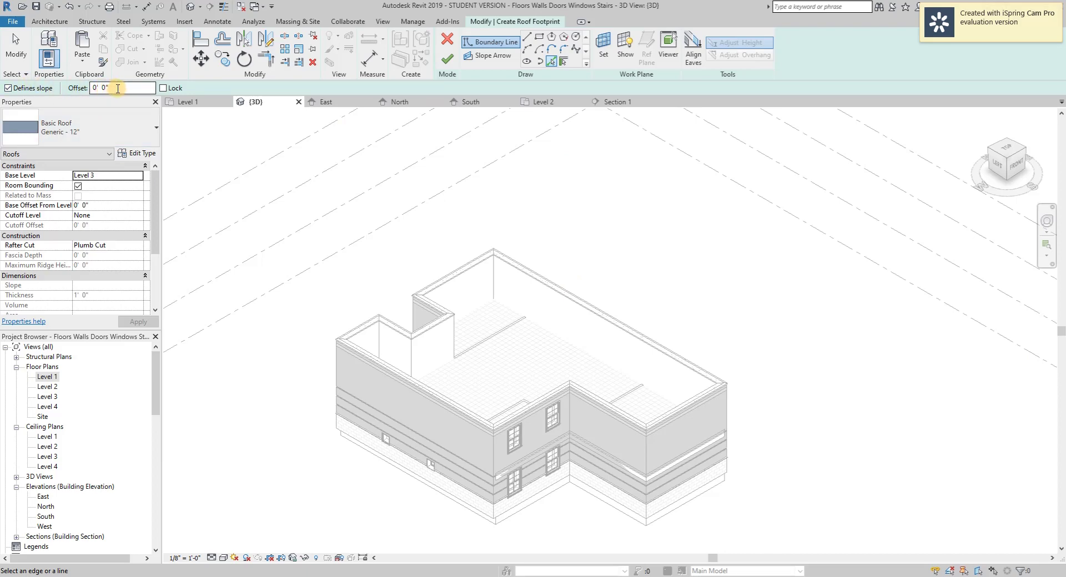
pyautogui.write("2'")
pyautogui.press('Return')
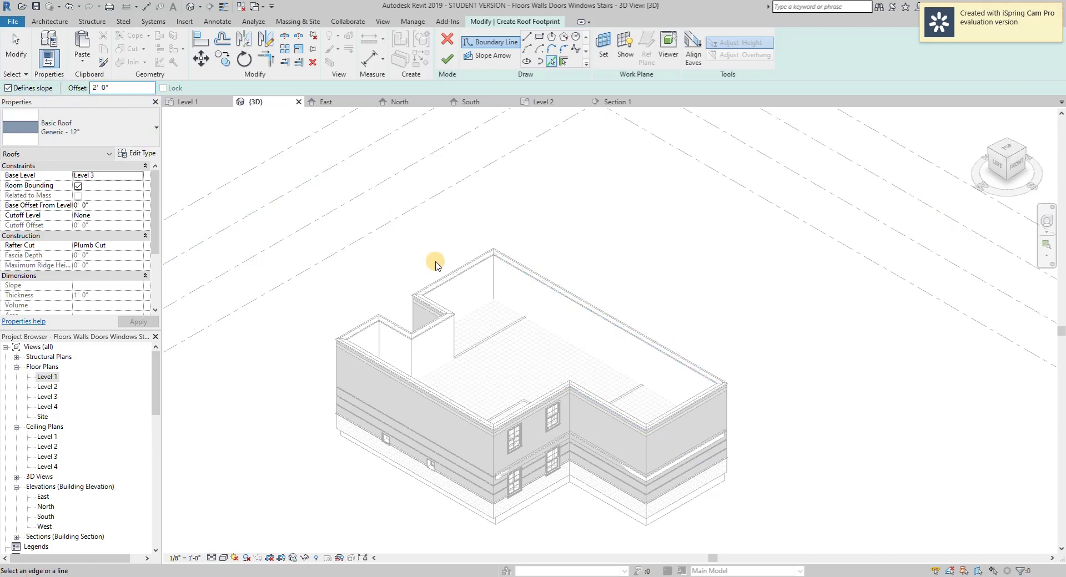
pyautogui.click(562, 288)
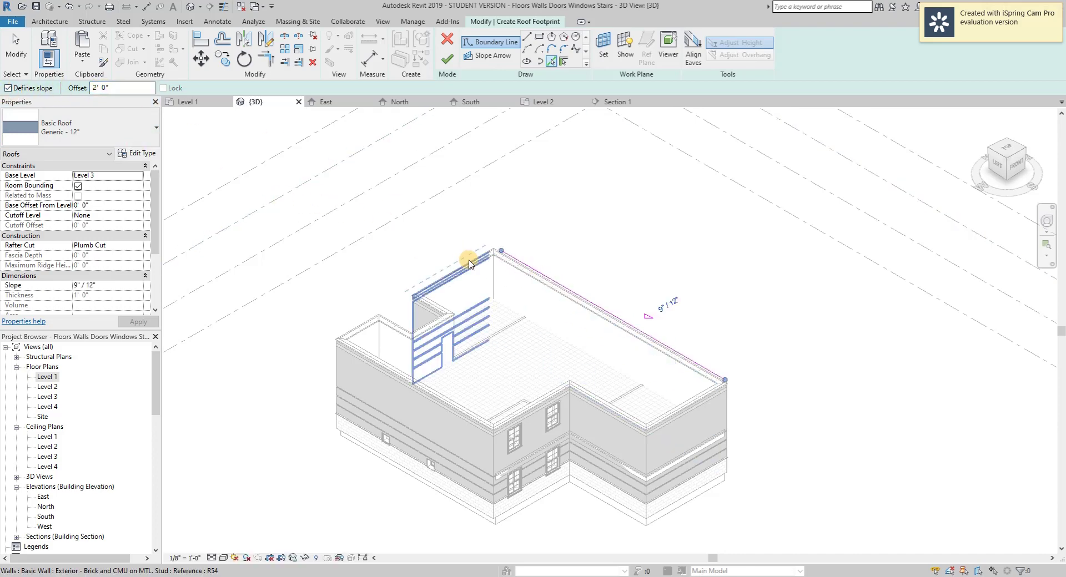
pyautogui.scroll(4, 469, 263)
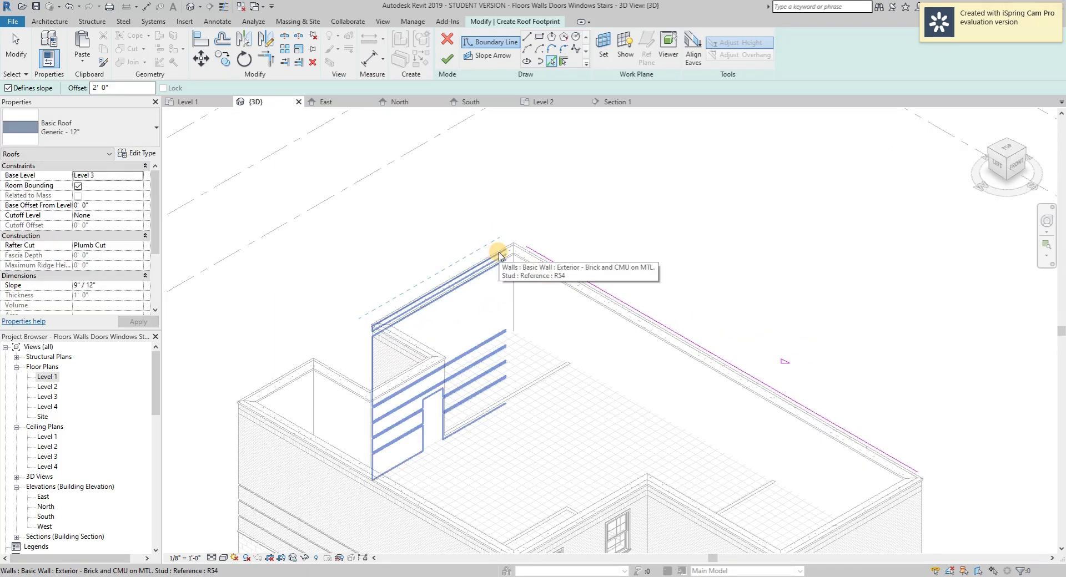
pyautogui.scroll(-5, 498, 254)
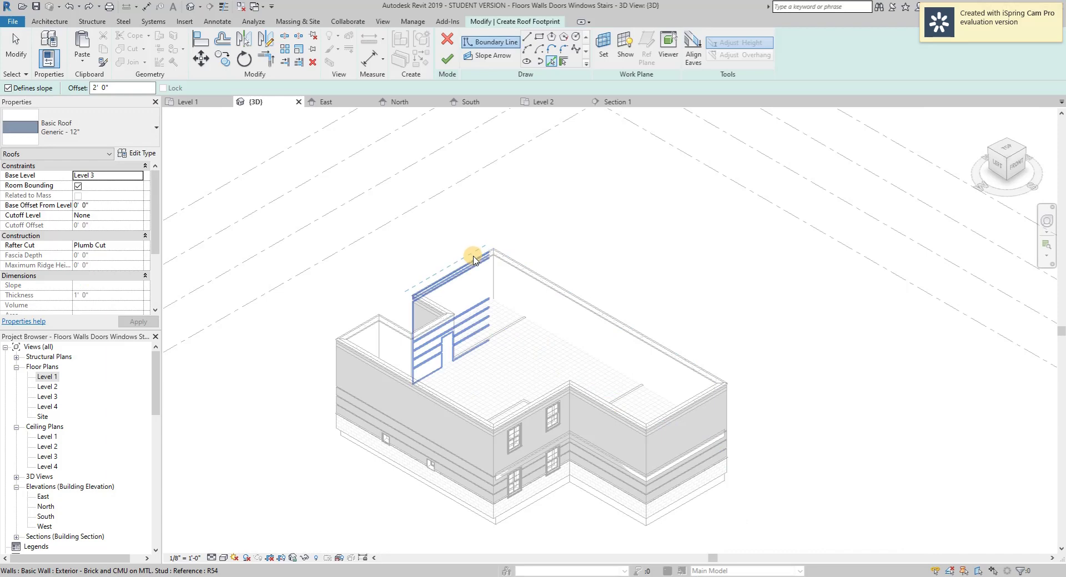
pyautogui.press('Tab')
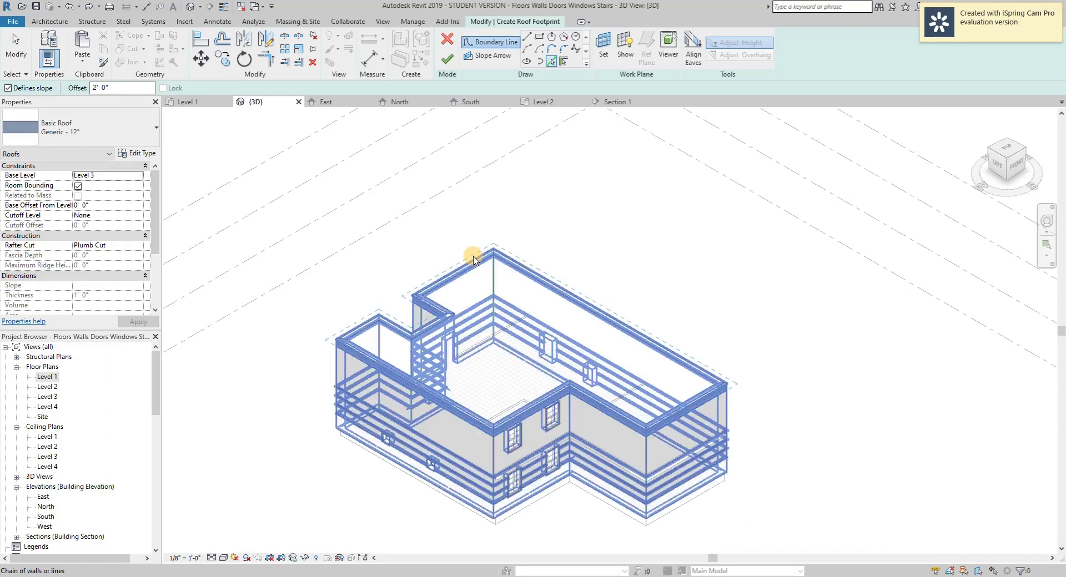
pyautogui.click(473, 258)
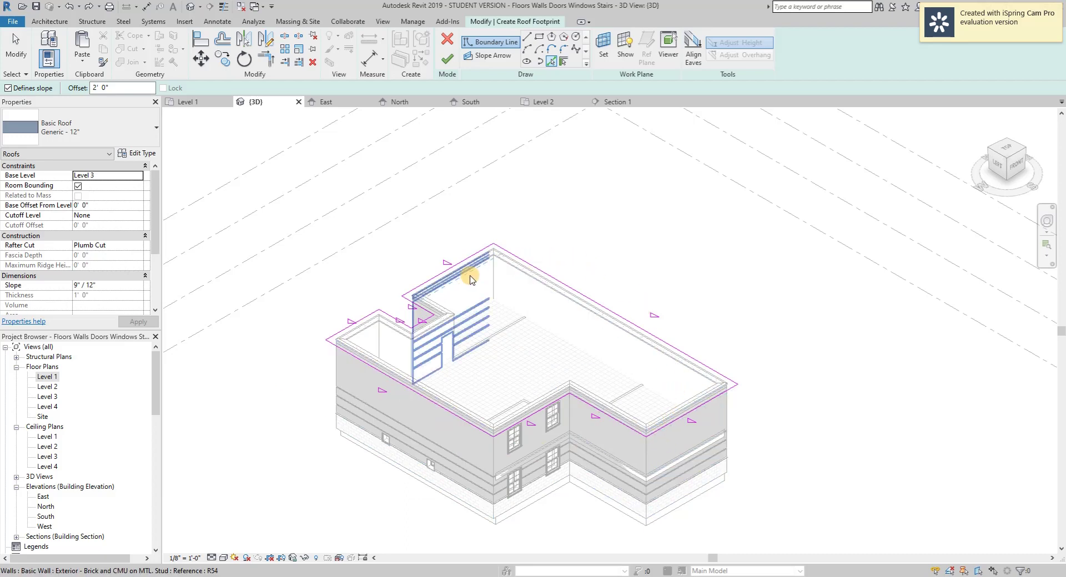
pyautogui.click(444, 265)
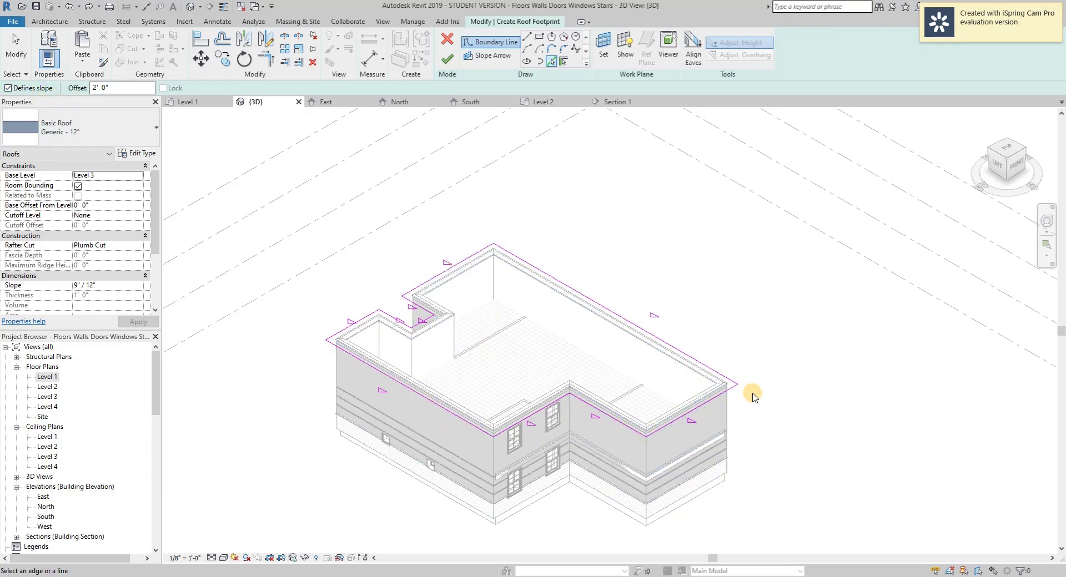
# - Finish the roof footprint sketch without attaching the highlighted walls to the roof, and deselect the roof
pyautogui.scroll(2, 654, 436)
pyautogui.scroll(2, 653, 439)
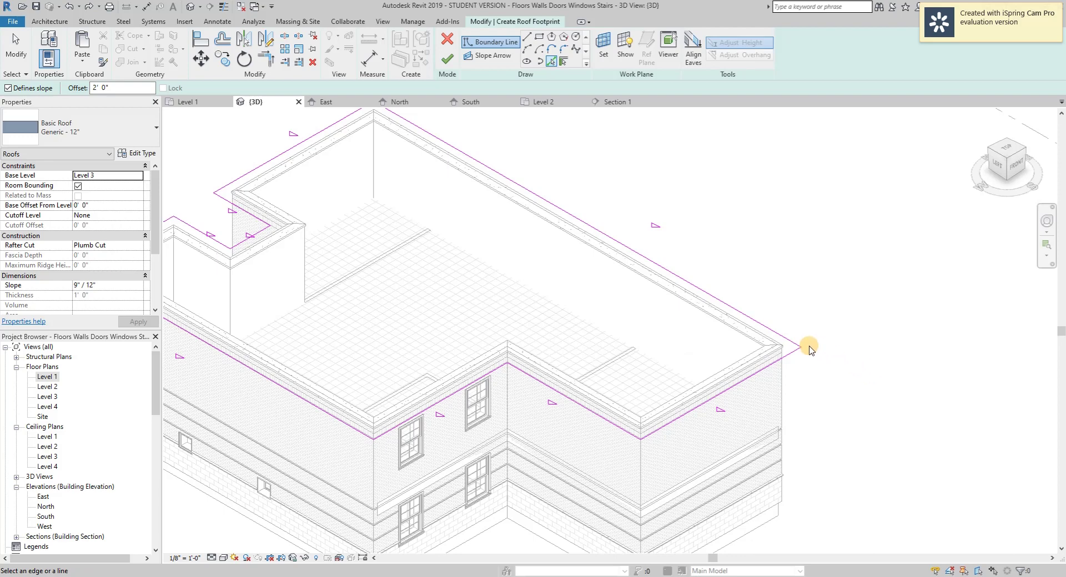
pyautogui.scroll(-2, 808, 348)
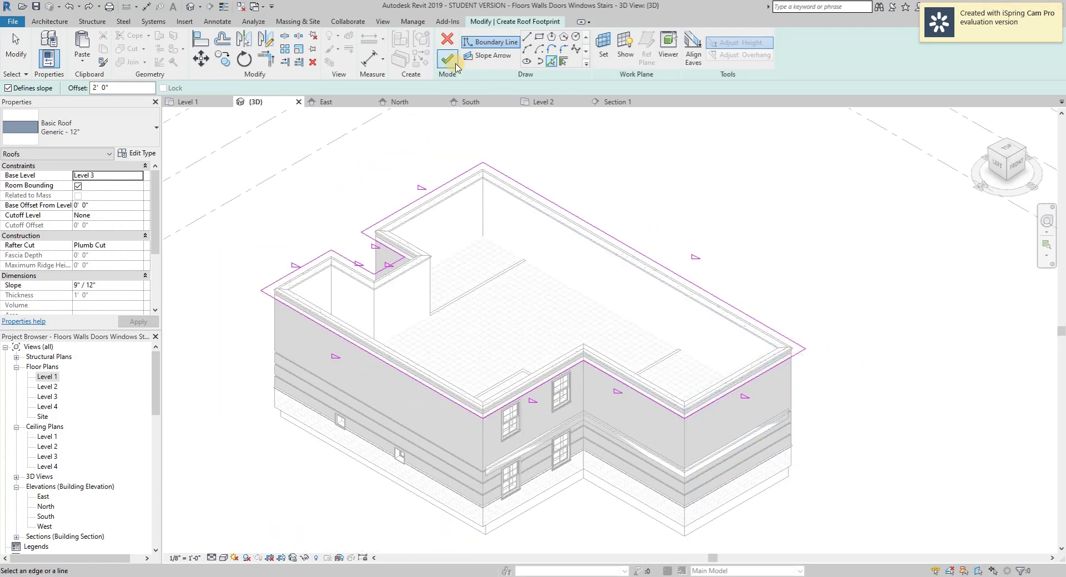
pyautogui.click(446, 61)
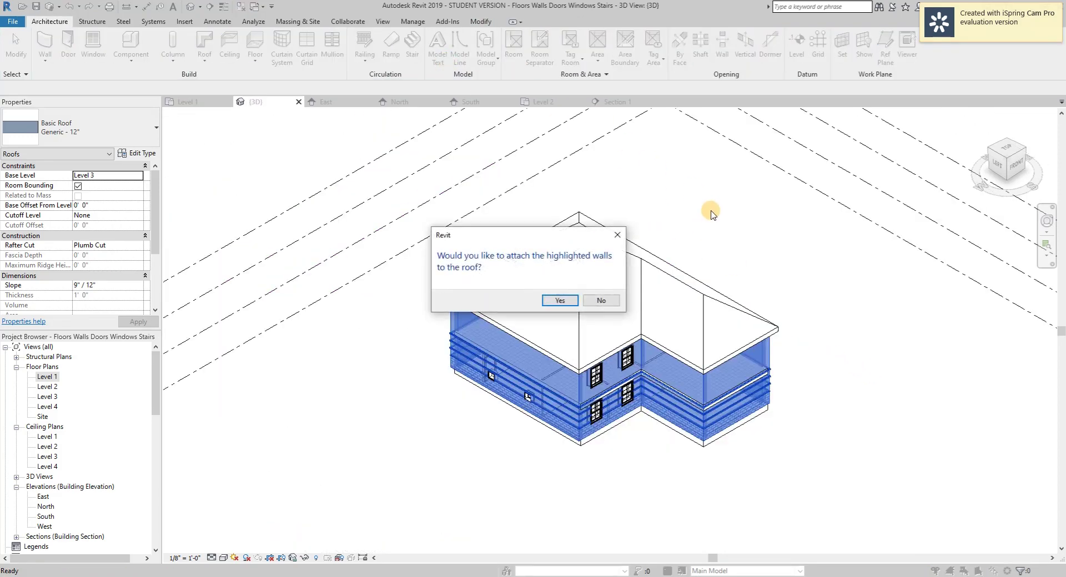
pyautogui.moveTo(516, 239); pyautogui.dragTo(283, 219)
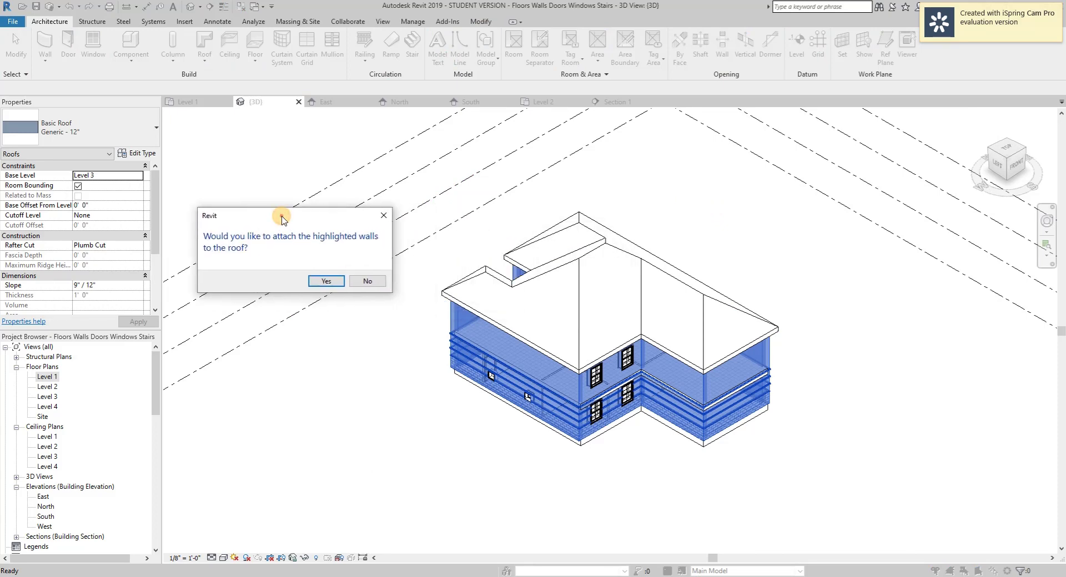
pyautogui.click(366, 281)
pyautogui.scroll(2, 666, 295)
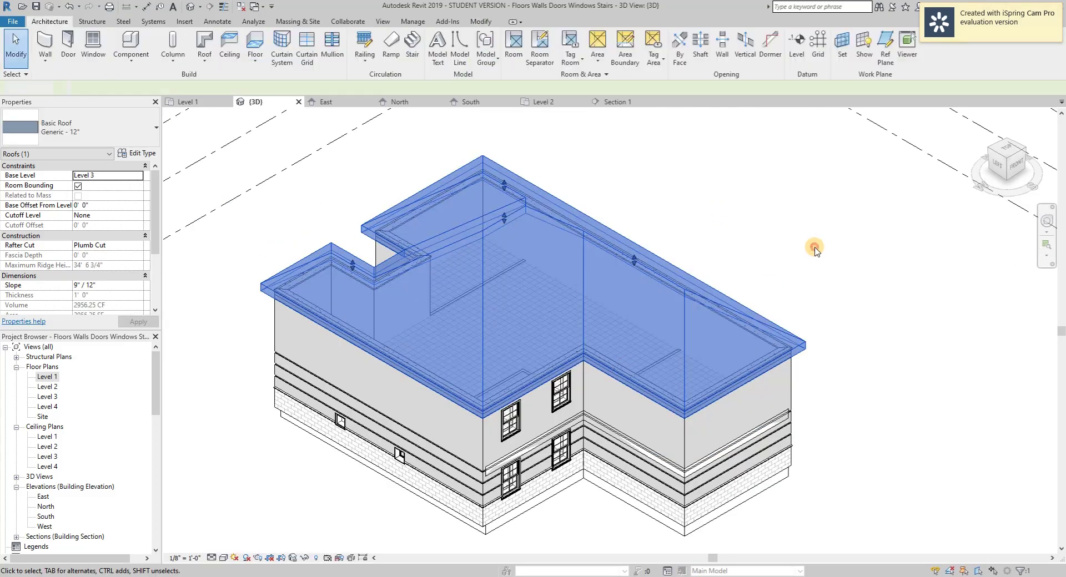
pyautogui.press('Escape')
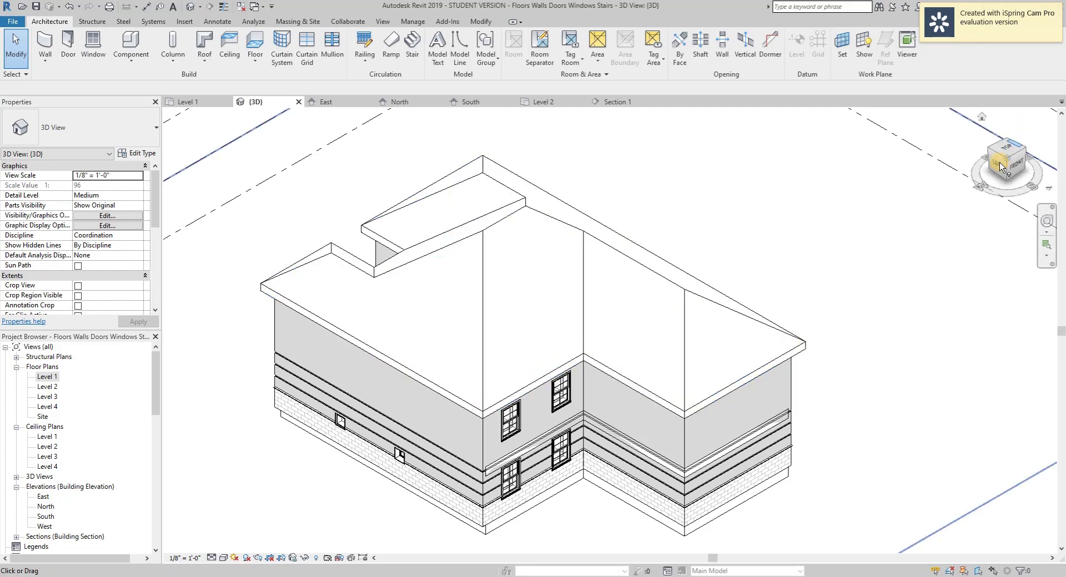
# - Edit the roof footprint so the long straight side edge does not define slope, and finish without attaching the walls
pyautogui.moveTo(827, 344)
pyautogui.keyDown('shift'); pyautogui.mouseDown(button='middle')
pyautogui.moveTo(897, 288)
pyautogui.moveTo(932, 221)
pyautogui.moveTo(742, 240)
pyautogui.moveTo(526, 300)
pyautogui.moveTo(515, 343)
pyautogui.moveTo(757, 261)
pyautogui.moveTo(826, 335)
pyautogui.mouseUp(button='middle'); pyautogui.keyUp('shift')
pyautogui.keyDown('shift'); pyautogui.moveTo(854, 469); pyautogui.dragTo(716, 244, button='middle'); pyautogui.keyUp('shift')
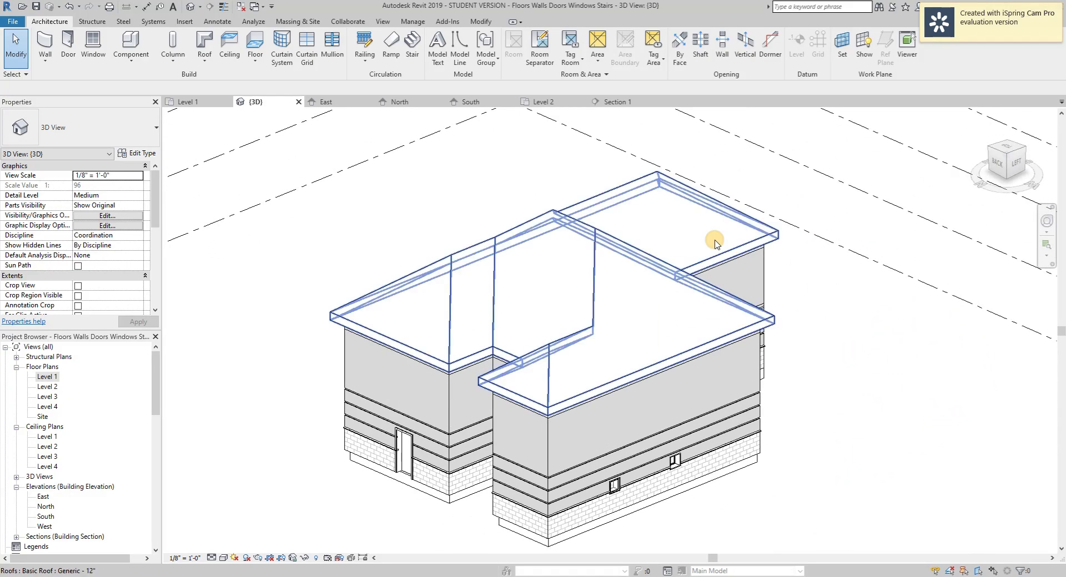
pyautogui.click(648, 236)
pyautogui.doubleClick(647, 236)
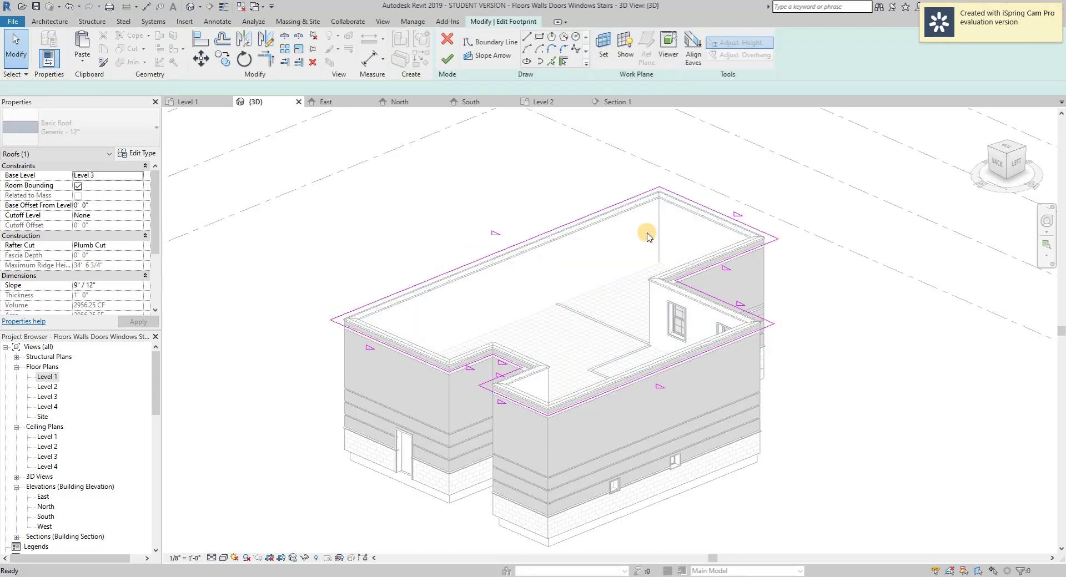
pyautogui.click(586, 215)
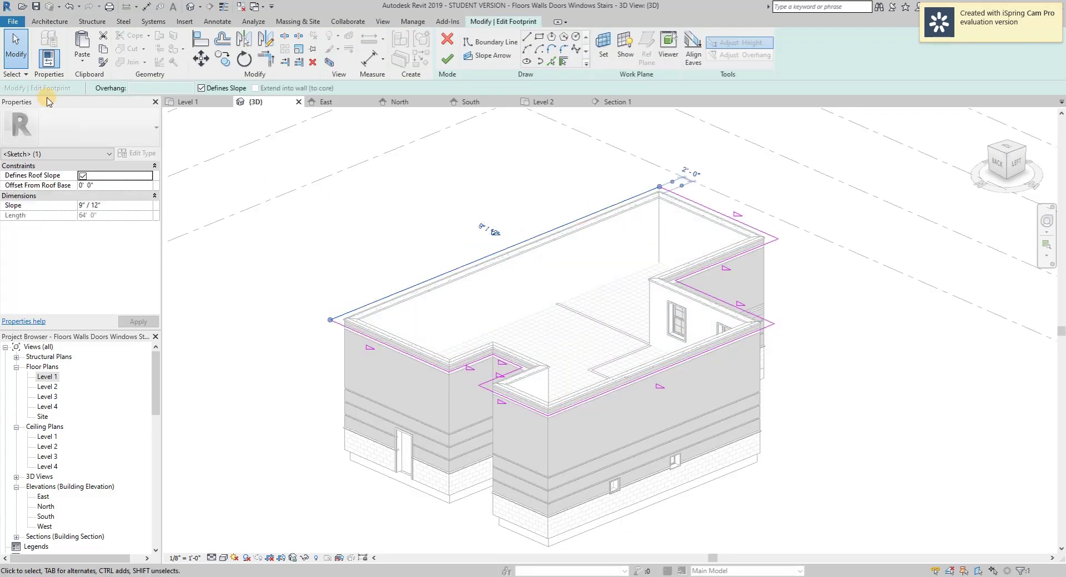
pyautogui.click(523, 198)
pyautogui.click(530, 239)
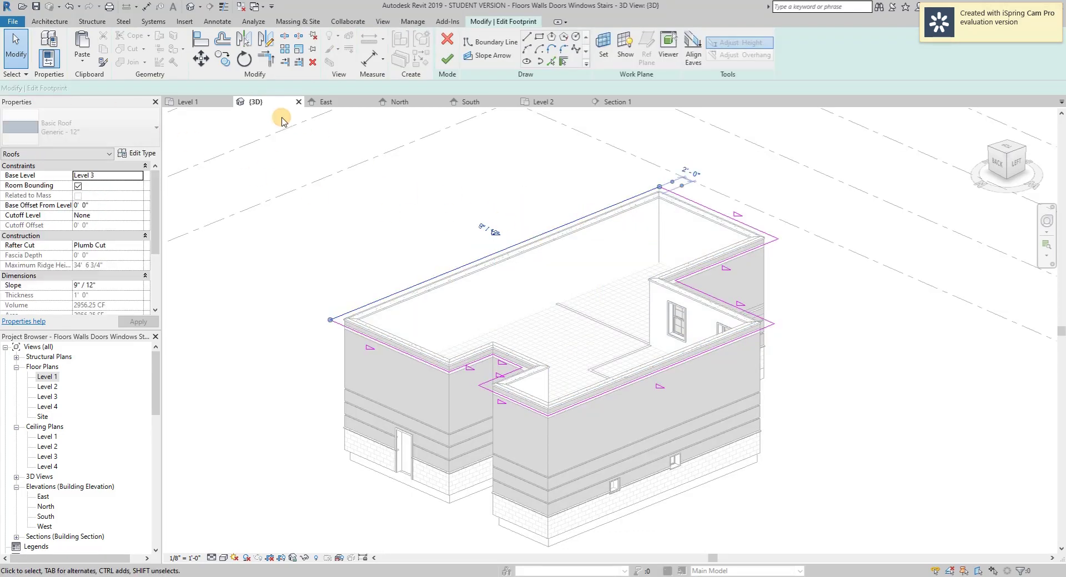
pyautogui.click(200, 89)
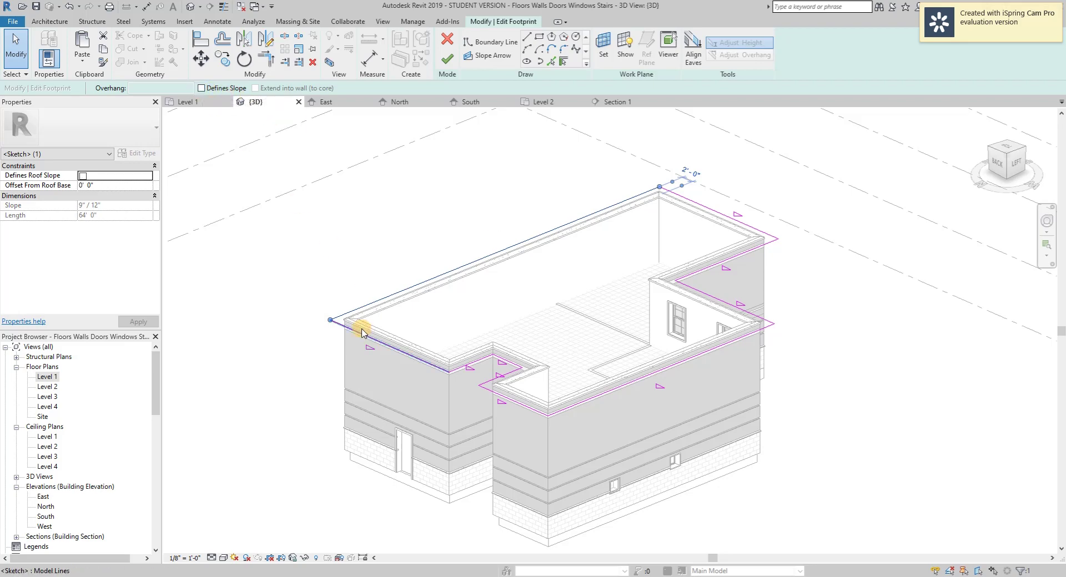
pyautogui.click(448, 61)
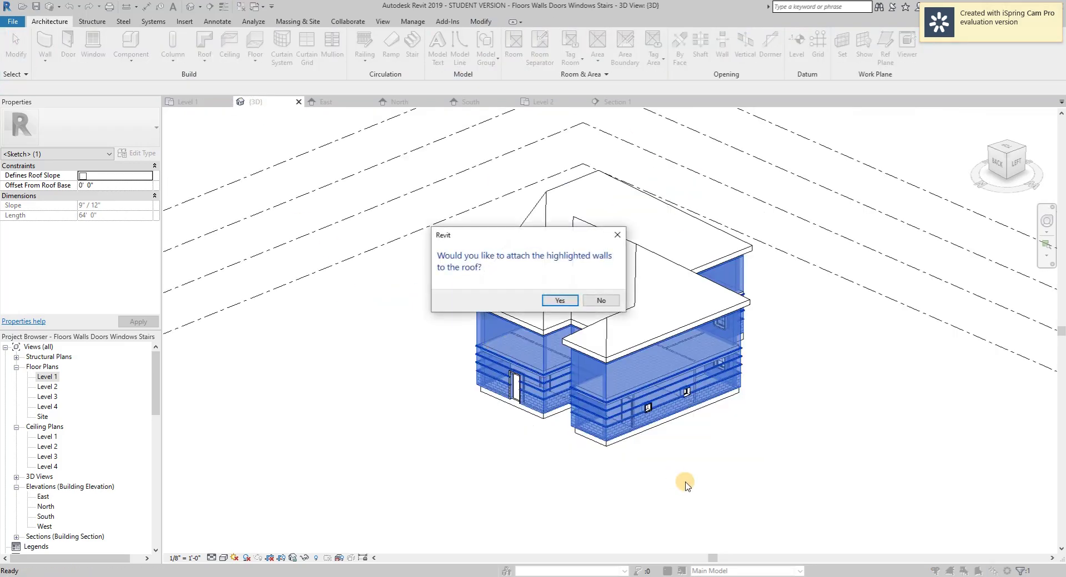
pyautogui.click(601, 300)
# - Reopen the roof footprint and make every boundary line in the chain define slope
pyautogui.keyDown('shift'); pyautogui.moveTo(405, 431); pyautogui.dragTo(622, 428, button='middle'); pyautogui.keyUp('shift')
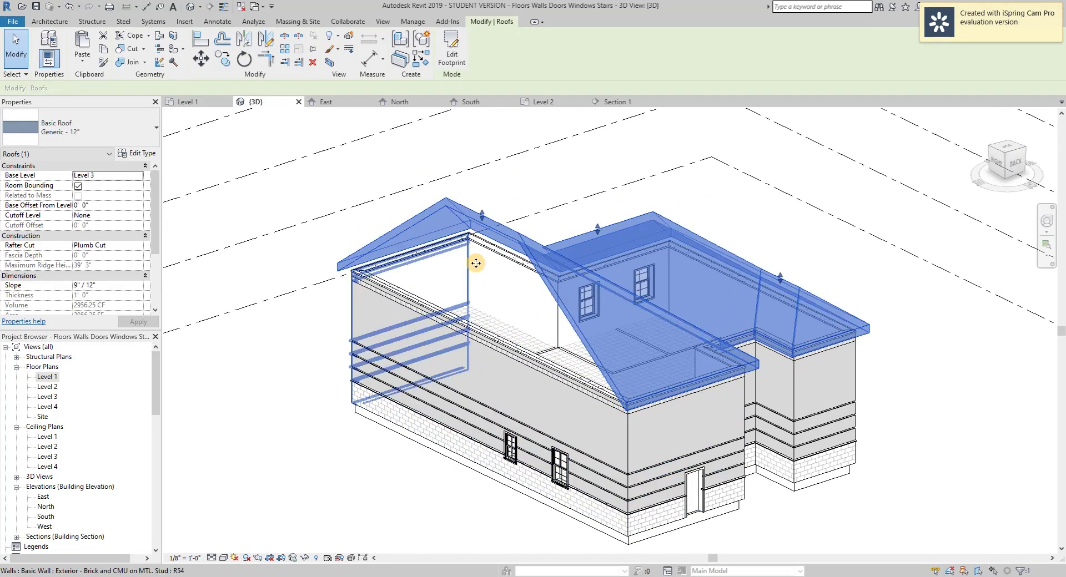
pyautogui.keyDown('shift'); pyautogui.moveTo(776, 552); pyautogui.dragTo(501, 354, button='middle'); pyautogui.keyUp('shift')
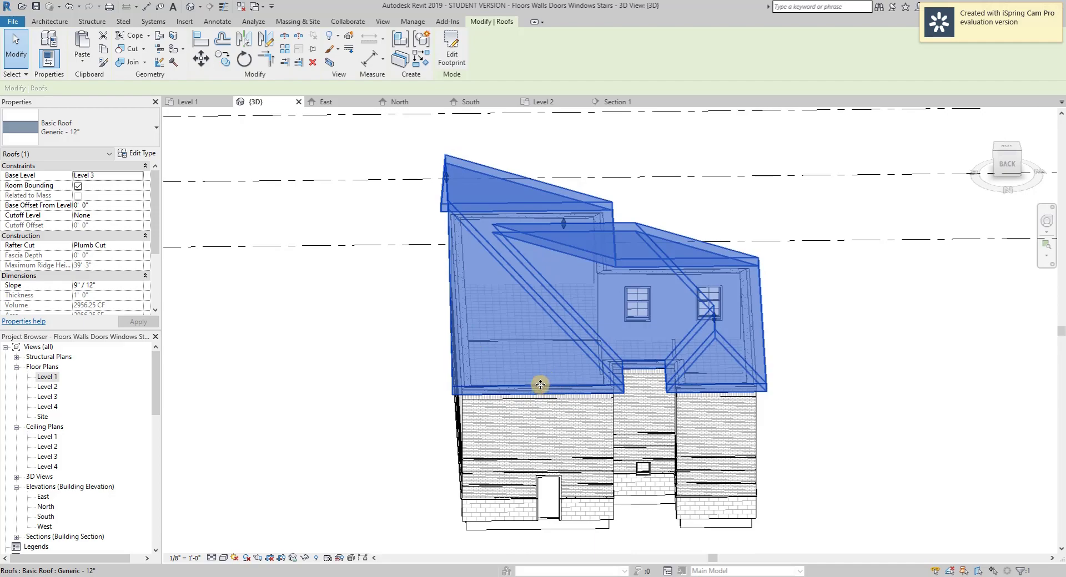
pyautogui.moveTo(424, 231)
pyautogui.keyDown('shift'); pyautogui.mouseDown(button='middle')
pyautogui.moveTo(433, 392)
pyautogui.moveTo(679, 370)
pyautogui.moveTo(935, 410)
pyautogui.moveTo(792, 435)
pyautogui.mouseUp(button='middle'); pyautogui.keyUp('shift')
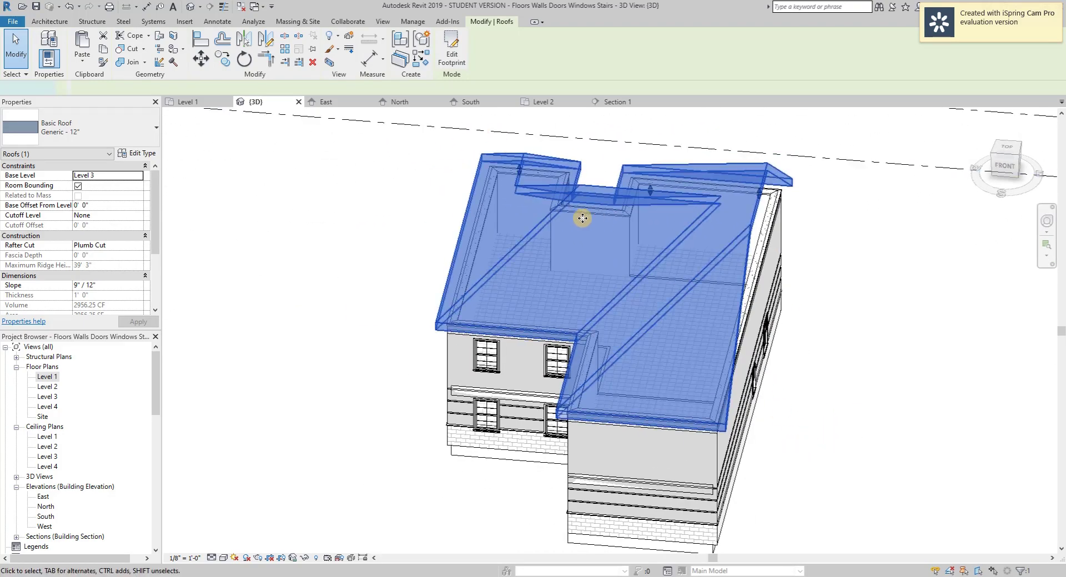
pyautogui.doubleClick(583, 219)
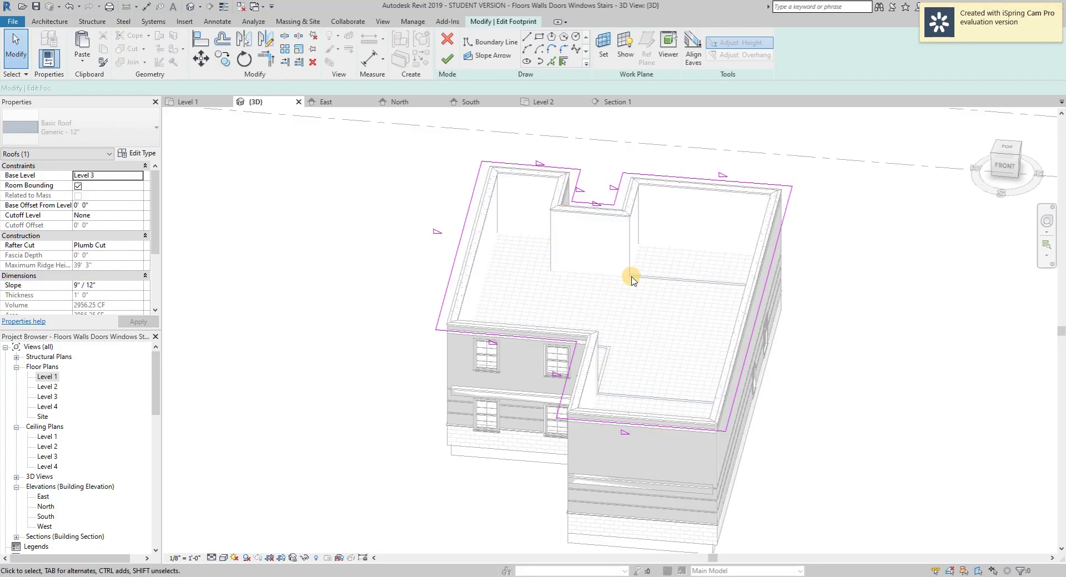
pyautogui.press('Tab')
pyautogui.click(699, 181)
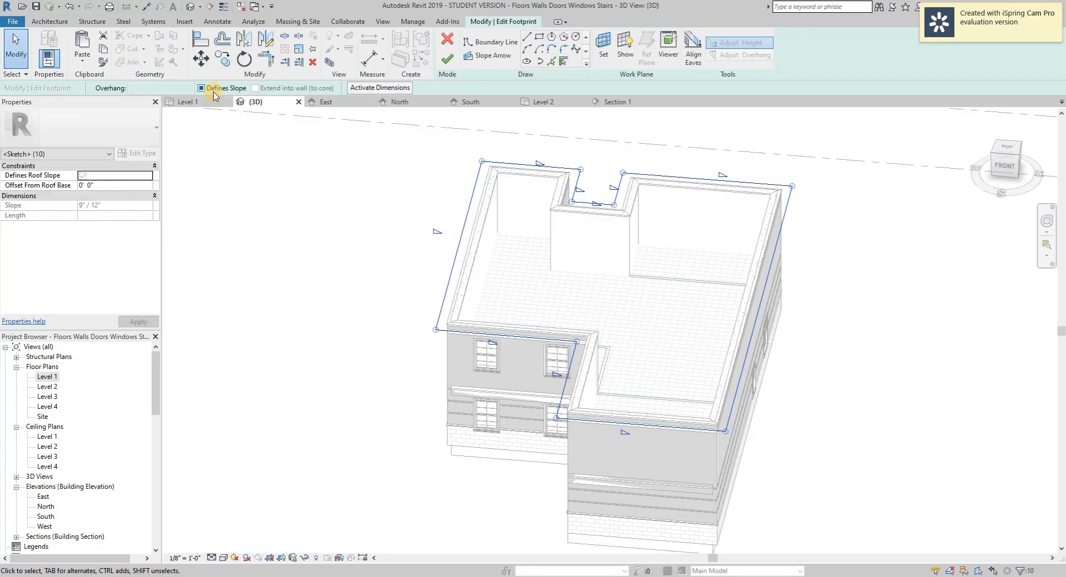
pyautogui.click(201, 89)
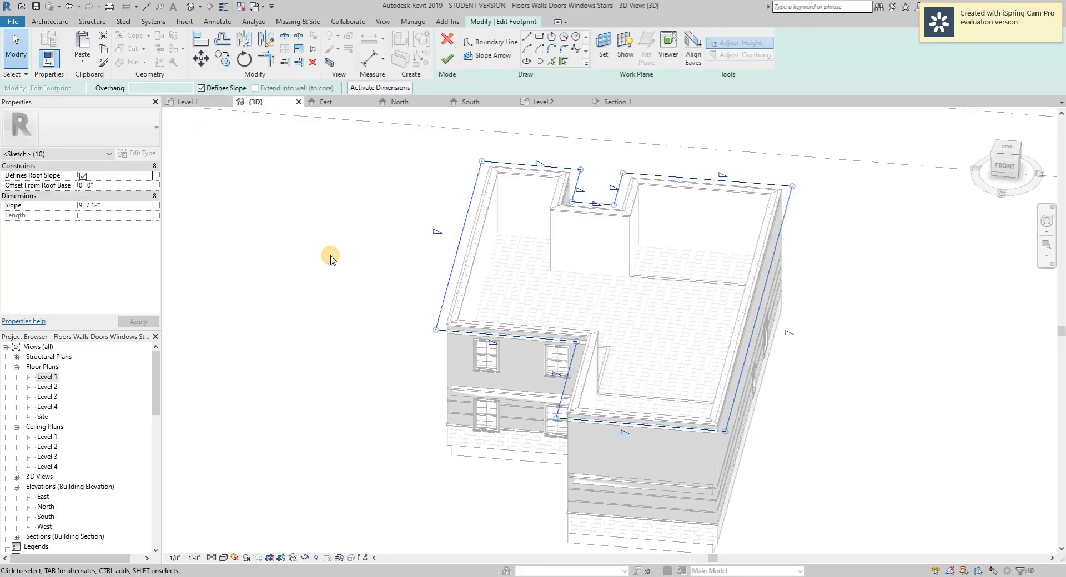
# - Clear the slope definition on all roof boundary lines, then finish the footprint with the highlighted walls attached to the roof
pyautogui.click(201, 88)
pyautogui.click(446, 62)
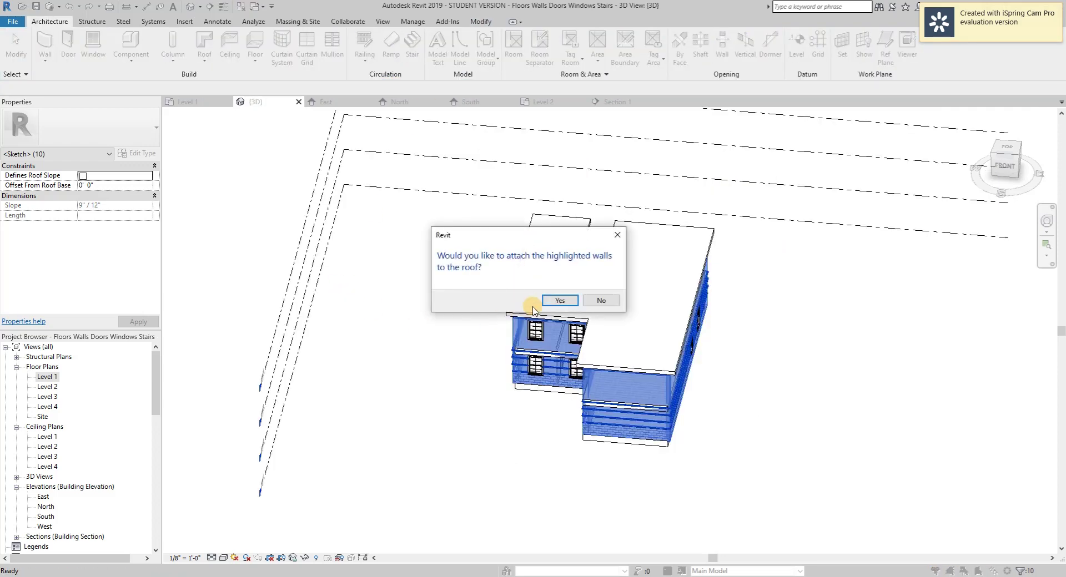
pyautogui.click(554, 302)
pyautogui.click(731, 441)
pyautogui.scroll(3, 698, 430)
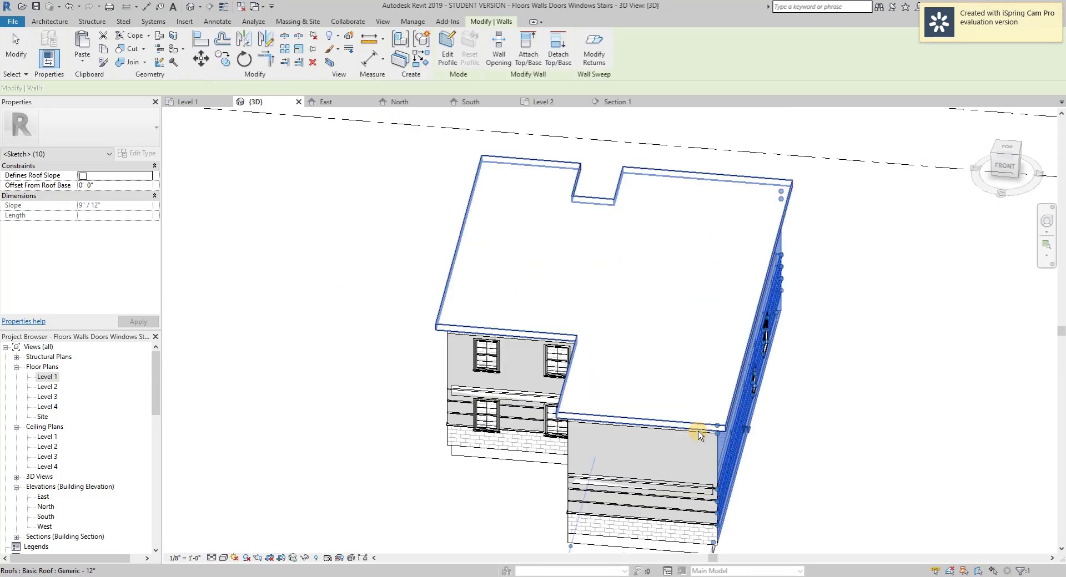
pyautogui.keyDown('shift'); pyautogui.moveTo(699, 430); pyautogui.dragTo(561, 302, button='middle'); pyautogui.keyUp('shift')
pyautogui.click(528, 172)
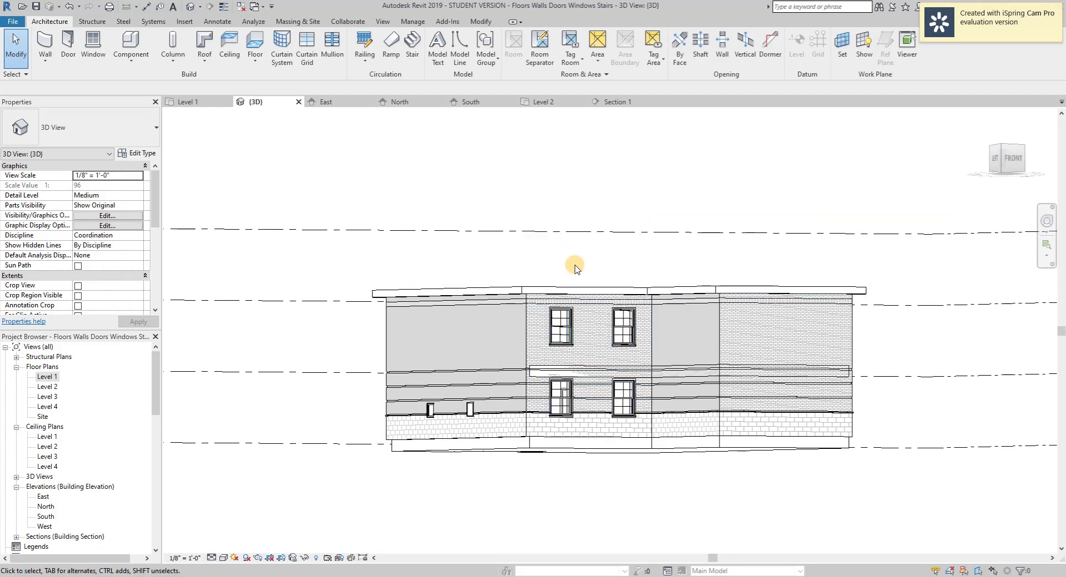
# - Raise the flat roof about 3' 4" above Level 3, and deselect it
pyautogui.scroll(2, 592, 295)
pyautogui.scroll(1, 592, 294)
pyautogui.click(592, 294)
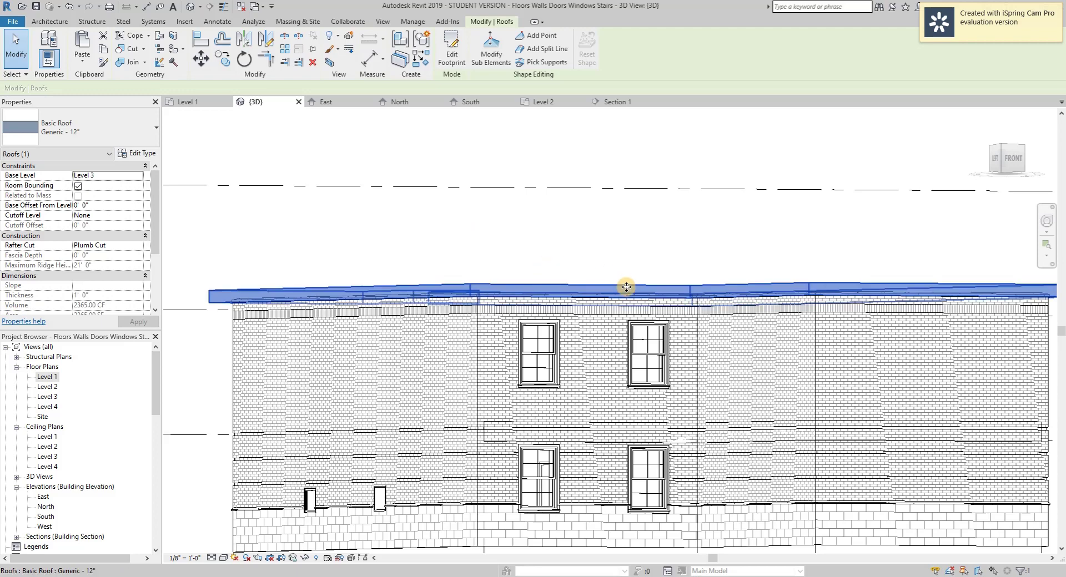
pyautogui.moveTo(625, 270); pyautogui.dragTo(618, 171)
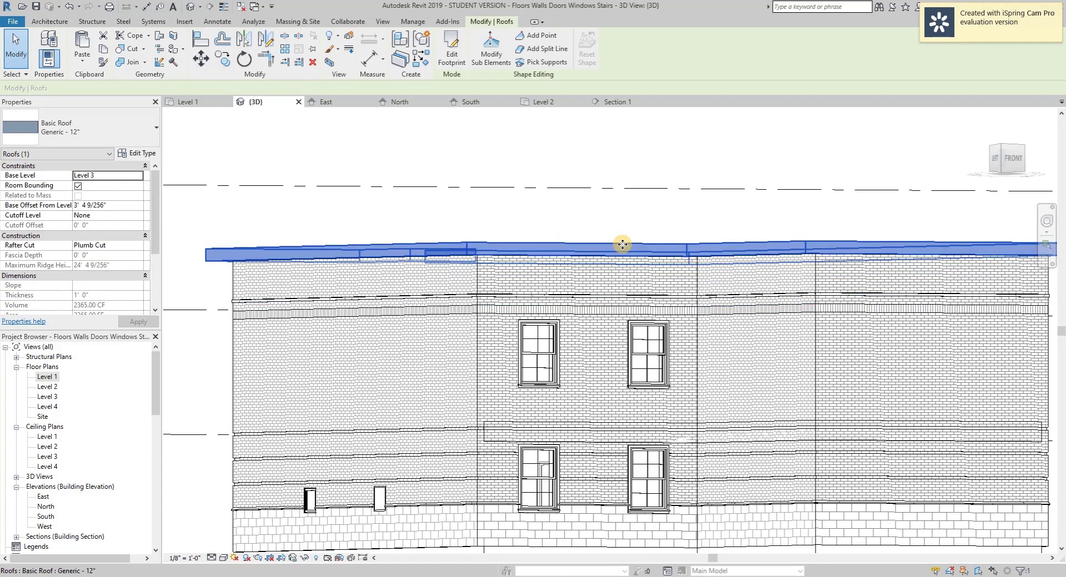
pyautogui.click(540, 162)
pyautogui.scroll(-1, 530, 276)
pyautogui.scroll(-1, 530, 276)
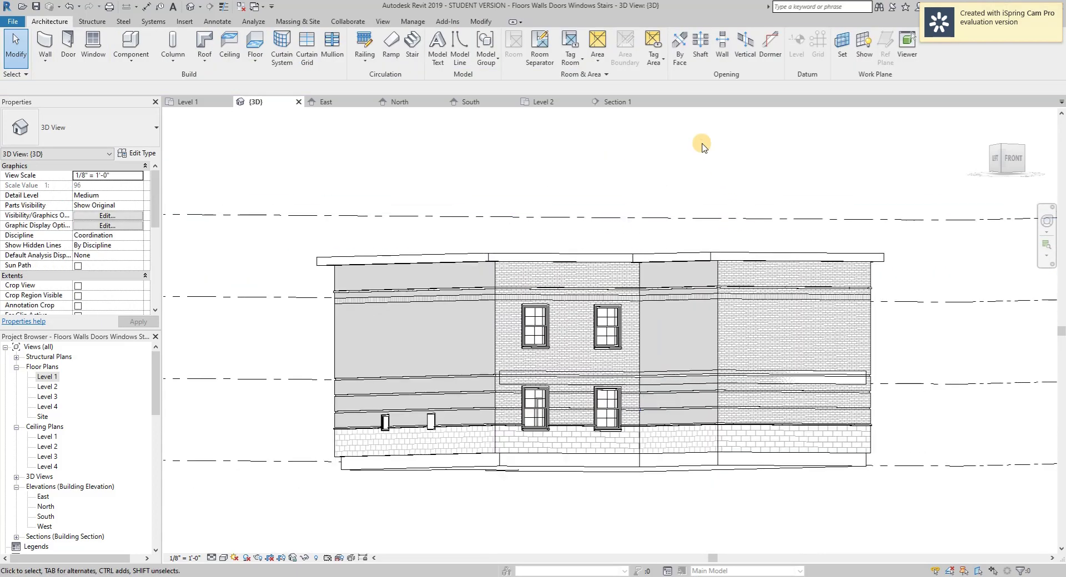
# - Open the profile of the long exterior wall with the two small square windows for editing, accepting removal of its attachments
pyautogui.keyDown('shift'); pyautogui.moveTo(735, 191); pyautogui.dragTo(760, 269, button='middle'); pyautogui.keyUp('shift')
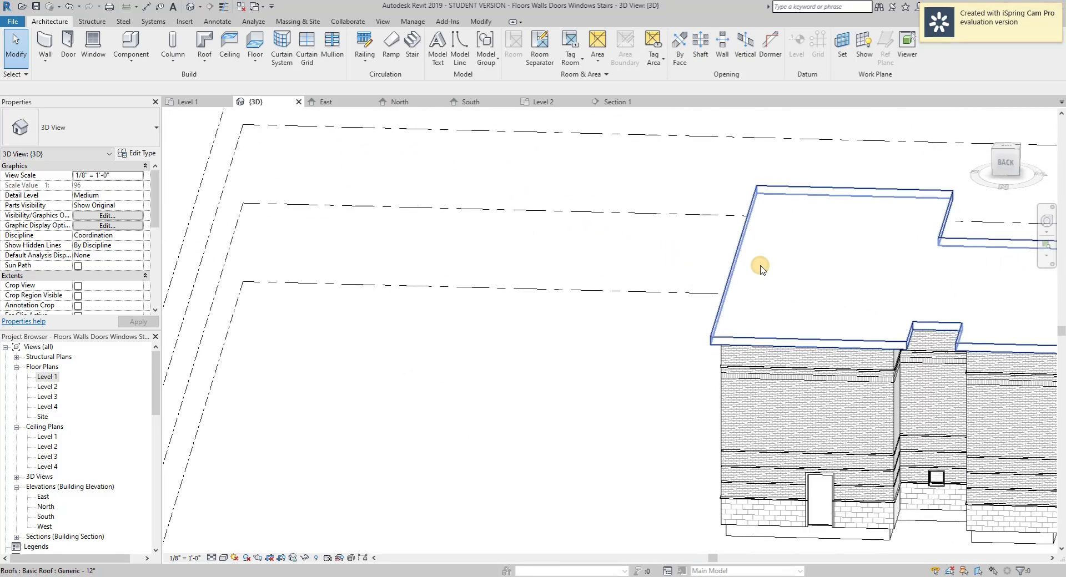
pyautogui.moveTo(714, 328)
pyautogui.keyDown('shift'); pyautogui.mouseDown(button='middle')
pyautogui.moveTo(631, 278)
pyautogui.moveTo(671, 449)
pyautogui.moveTo(633, 396)
pyautogui.moveTo(578, 414)
pyautogui.moveTo(550, 405)
pyautogui.moveTo(615, 407)
pyautogui.moveTo(699, 440)
pyautogui.mouseUp(button='middle'); pyautogui.keyUp('shift')
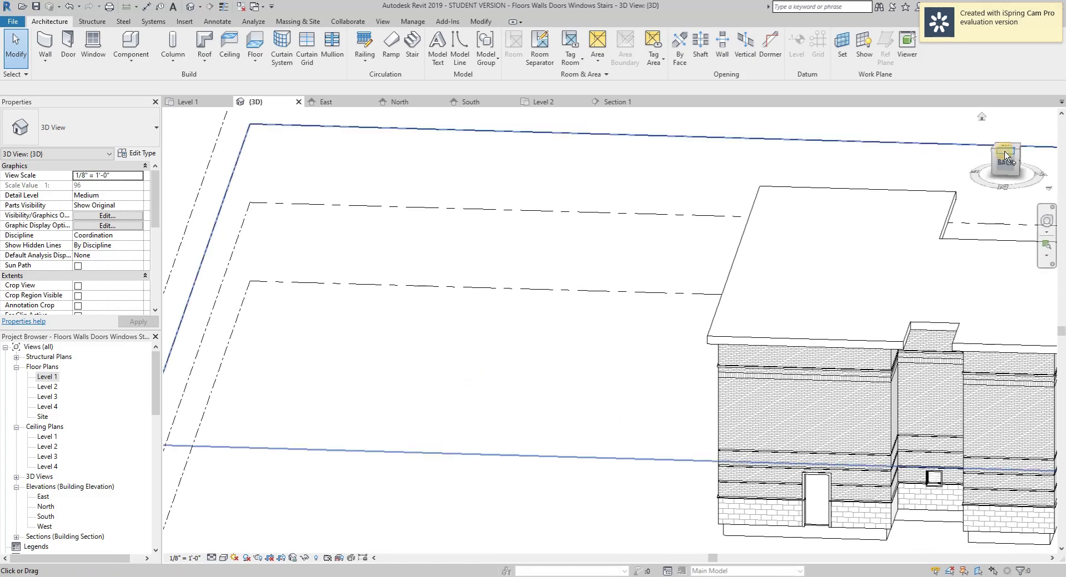
pyautogui.click(1020, 154)
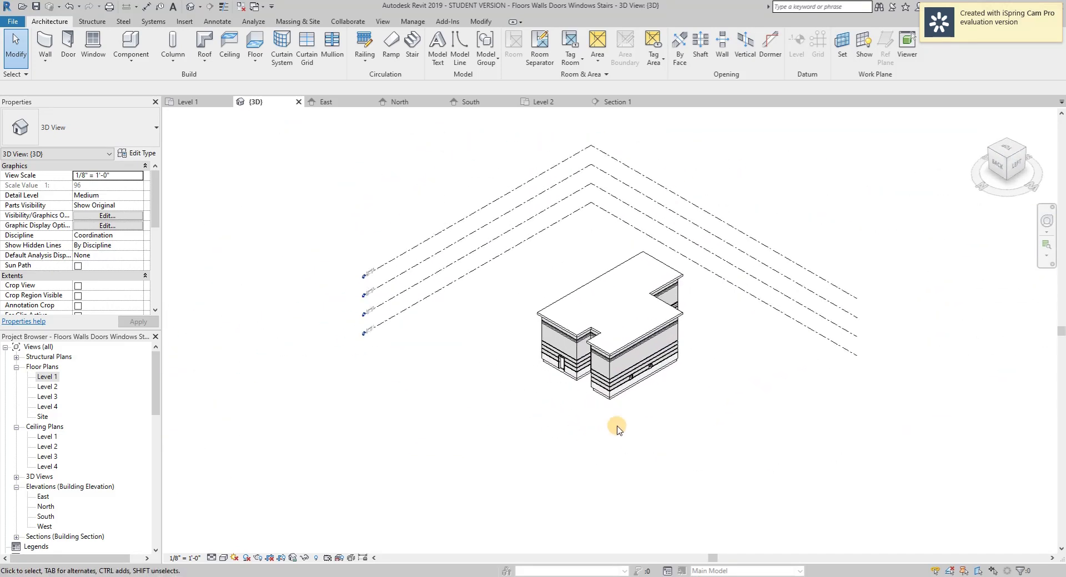
pyautogui.scroll(3, 652, 401)
pyautogui.scroll(2, 643, 382)
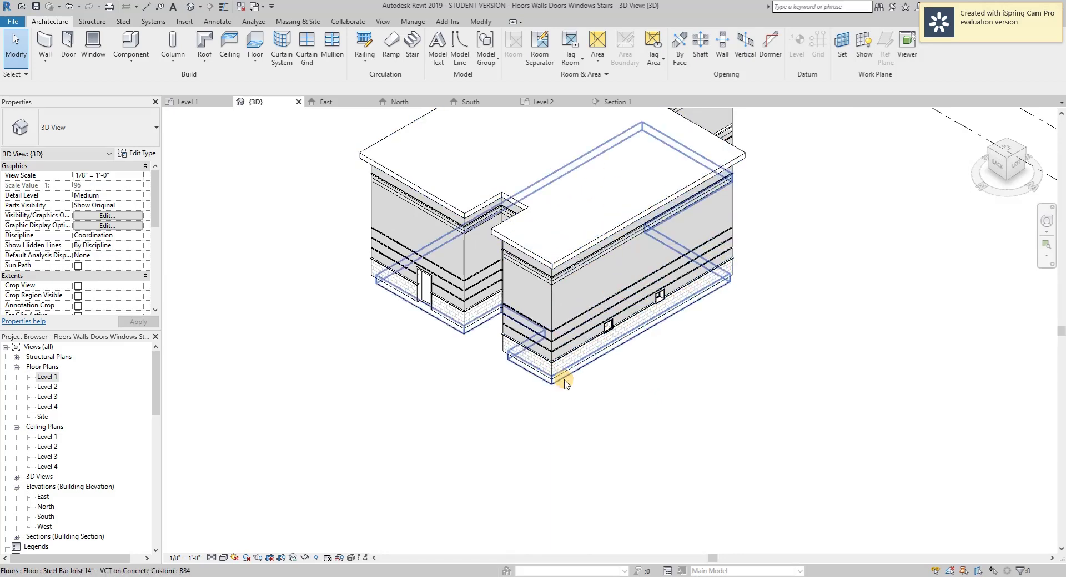
pyautogui.doubleClick(605, 278)
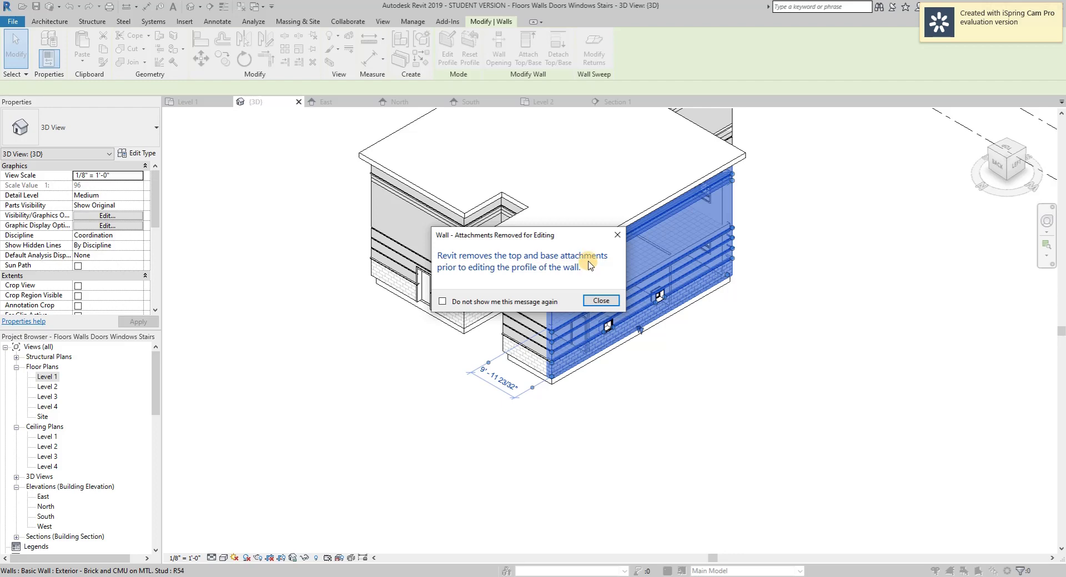
pyautogui.click(600, 302)
# - Sketch a diagonal line from the wall profile's upper corner down to a point partway along the opposite vertical edge
pyautogui.scroll(1, 705, 246)
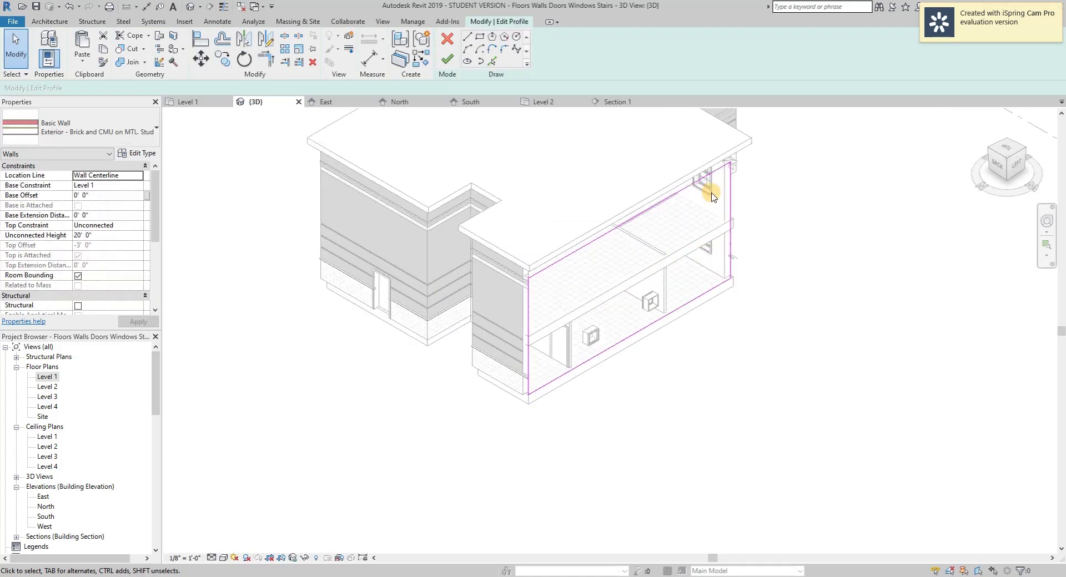
pyautogui.click(479, 37)
pyautogui.click(467, 38)
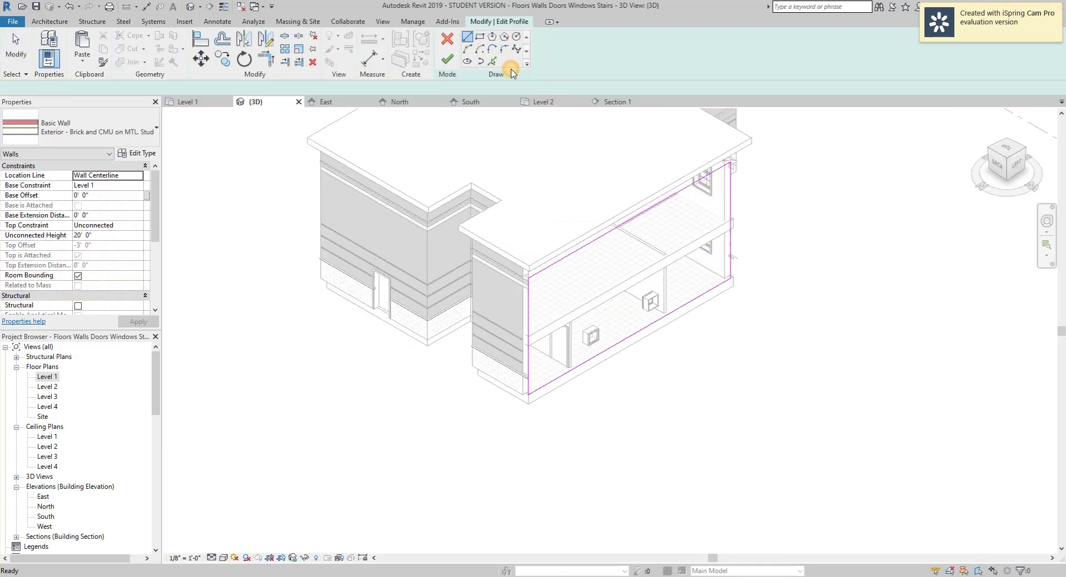
pyautogui.click(732, 164)
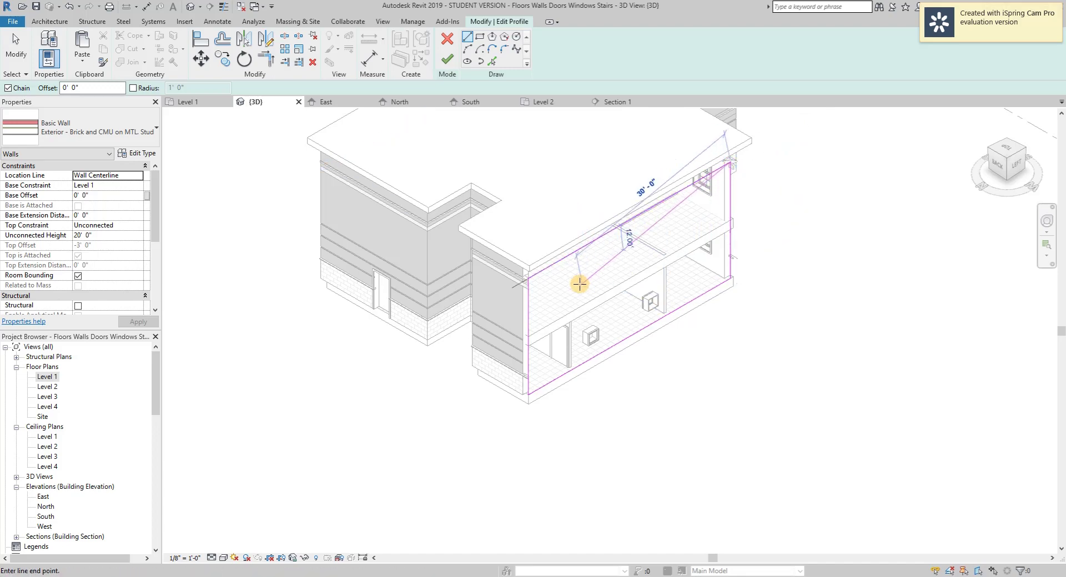
pyautogui.click(528, 316)
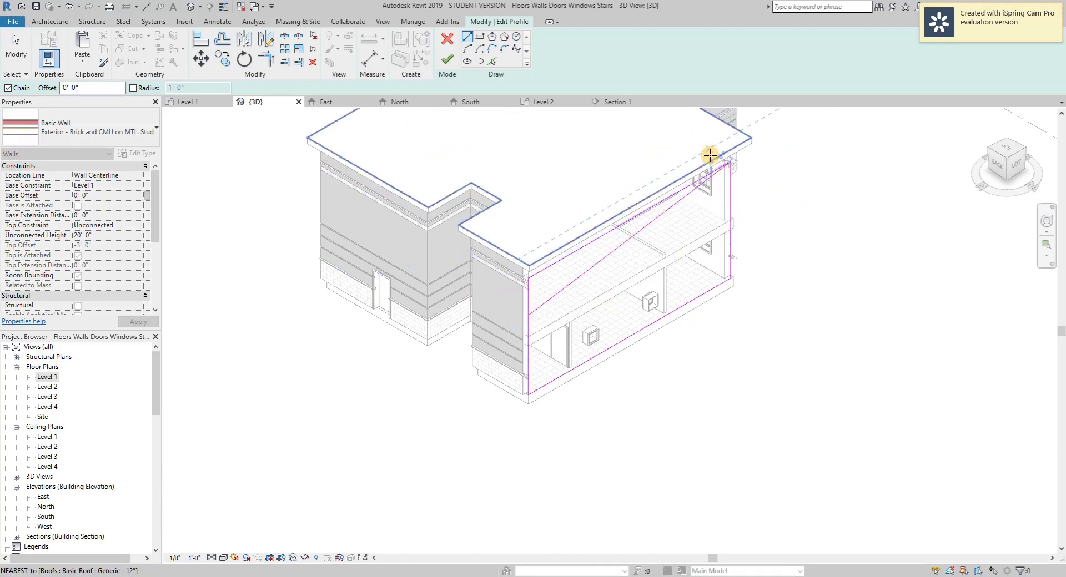
pyautogui.press('Escape')
# - Trim the wall profile's vertical edge to the diagonal line and delete the original straight top line
pyautogui.click(267, 61)
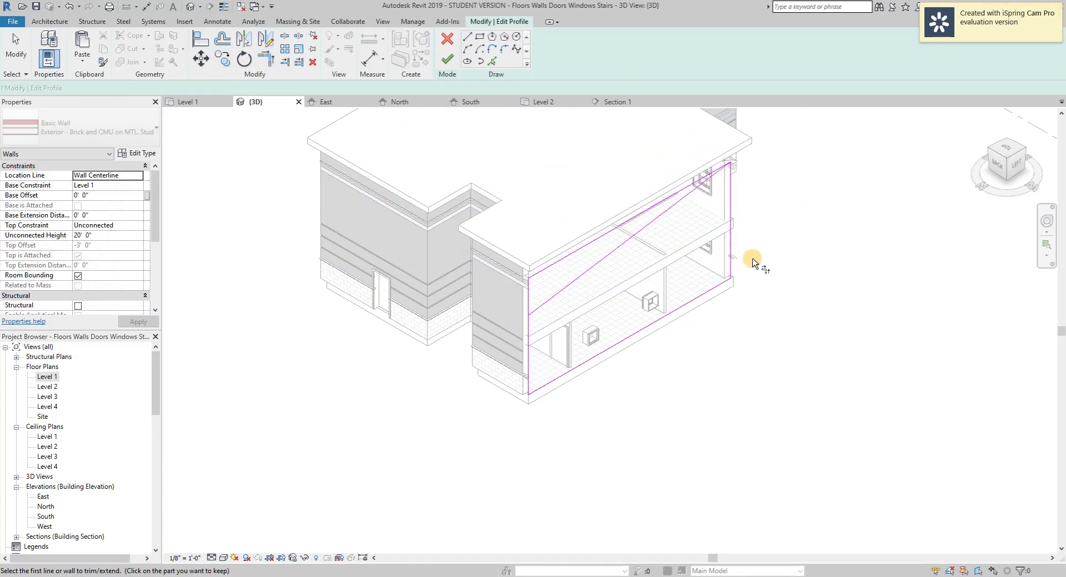
pyautogui.keyDown('shift'); pyautogui.moveTo(757, 264); pyautogui.dragTo(668, 261, button='middle'); pyautogui.keyUp('shift')
pyautogui.scroll(2, 647, 238)
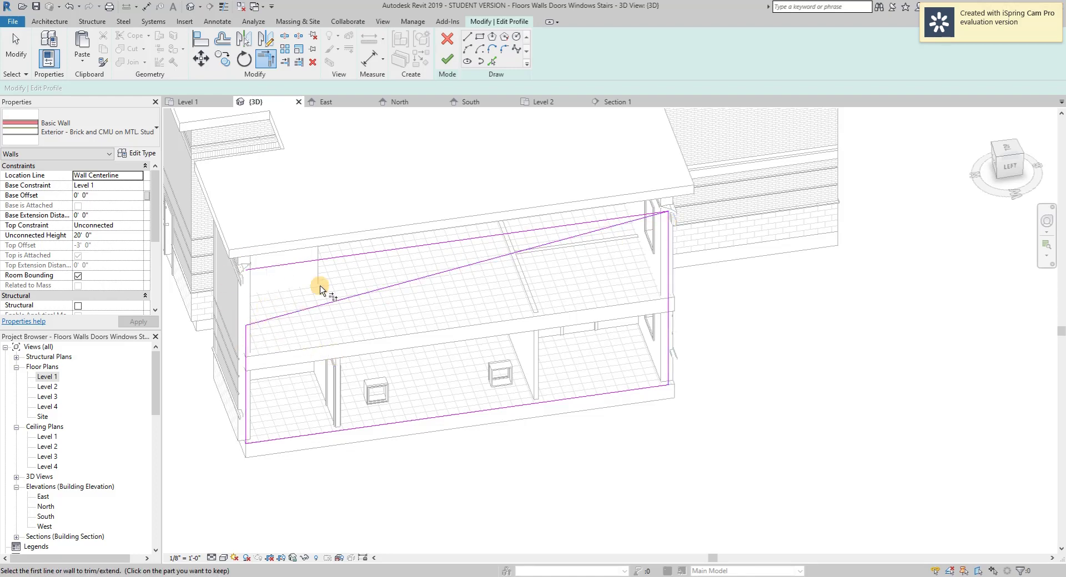
pyautogui.press('Escape')
pyautogui.click(615, 219)
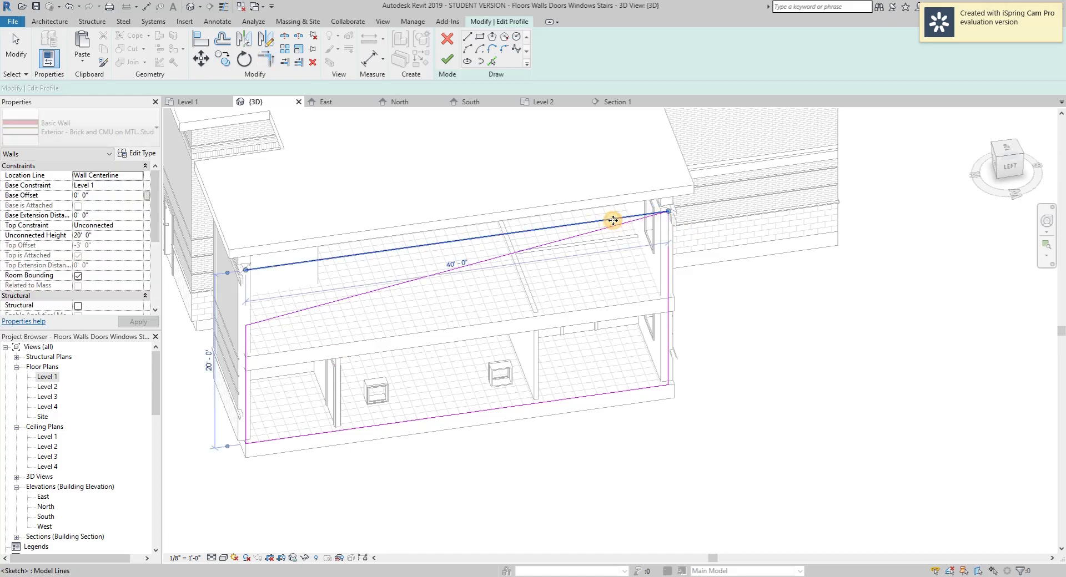
pyautogui.press('Delete')
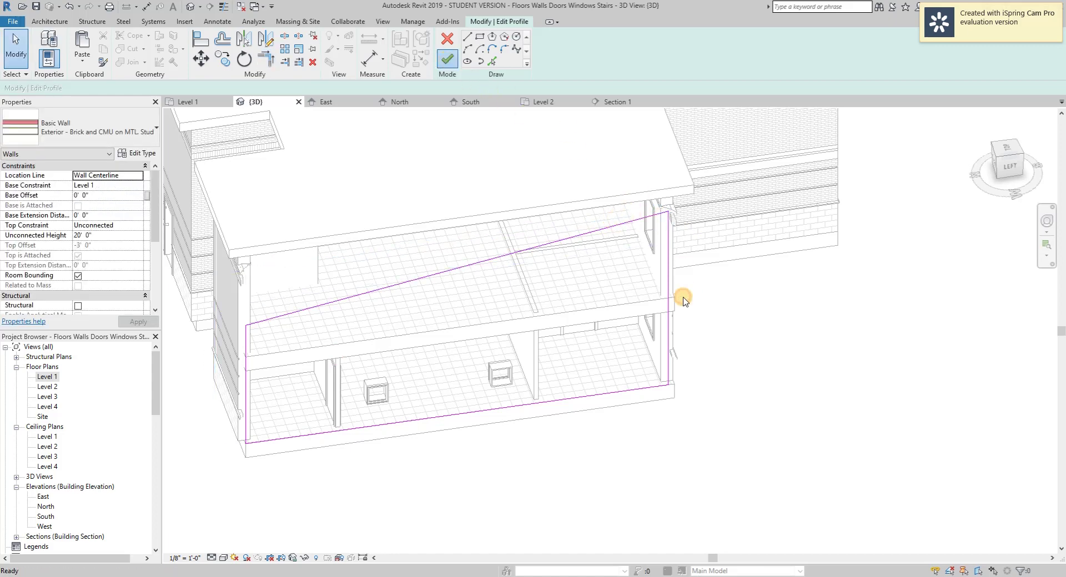
# - Finish the sloped wall profile, unjoining the conflicting elements, and deselect the wall
pyautogui.press('Return')
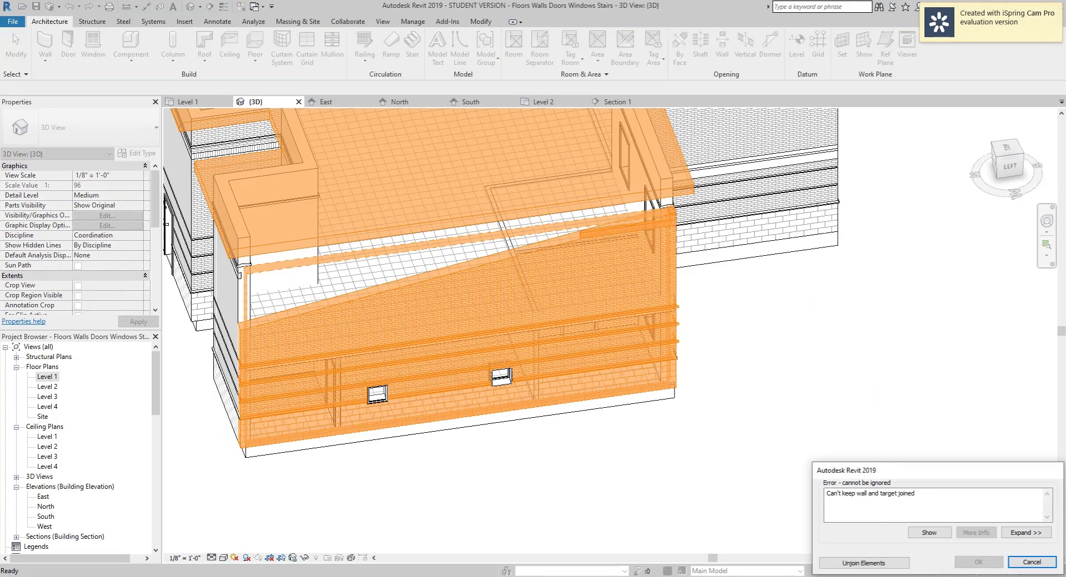
pyautogui.click(864, 563)
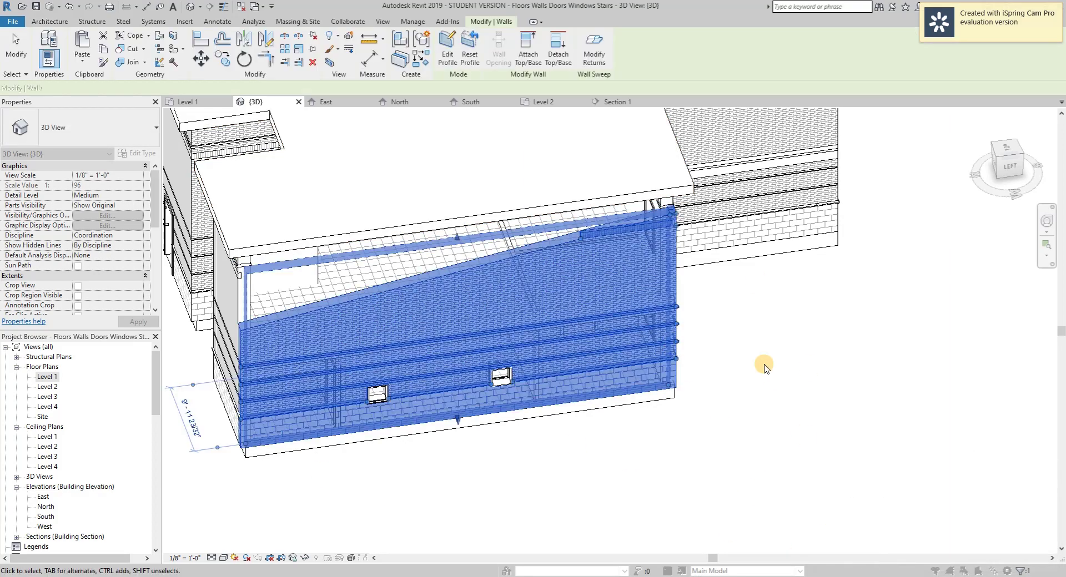
pyautogui.keyDown('shift'); pyautogui.moveTo(792, 345); pyautogui.dragTo(799, 354, button='middle'); pyautogui.keyUp('shift')
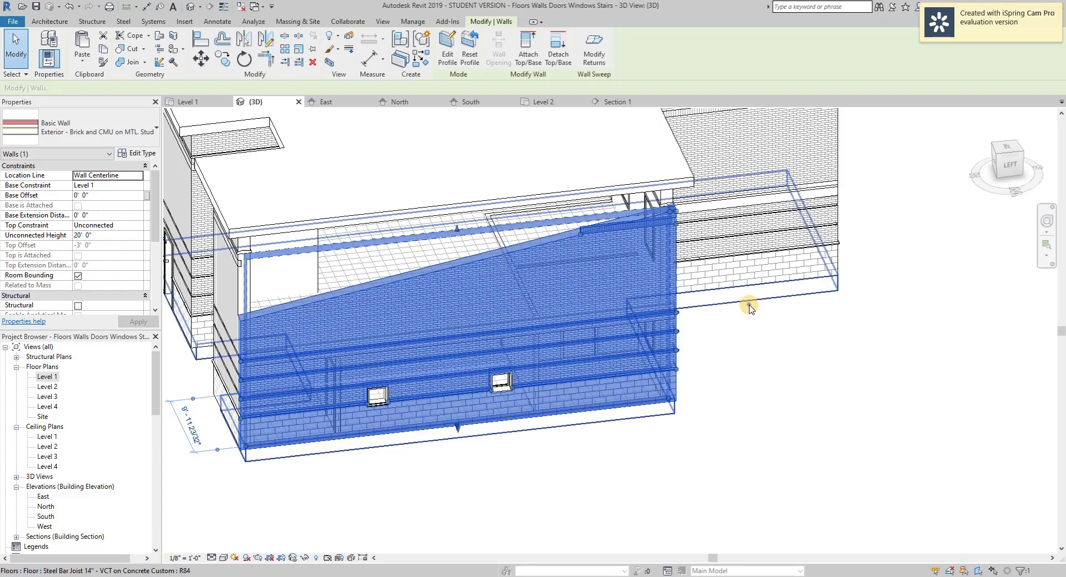
pyautogui.click(688, 463)
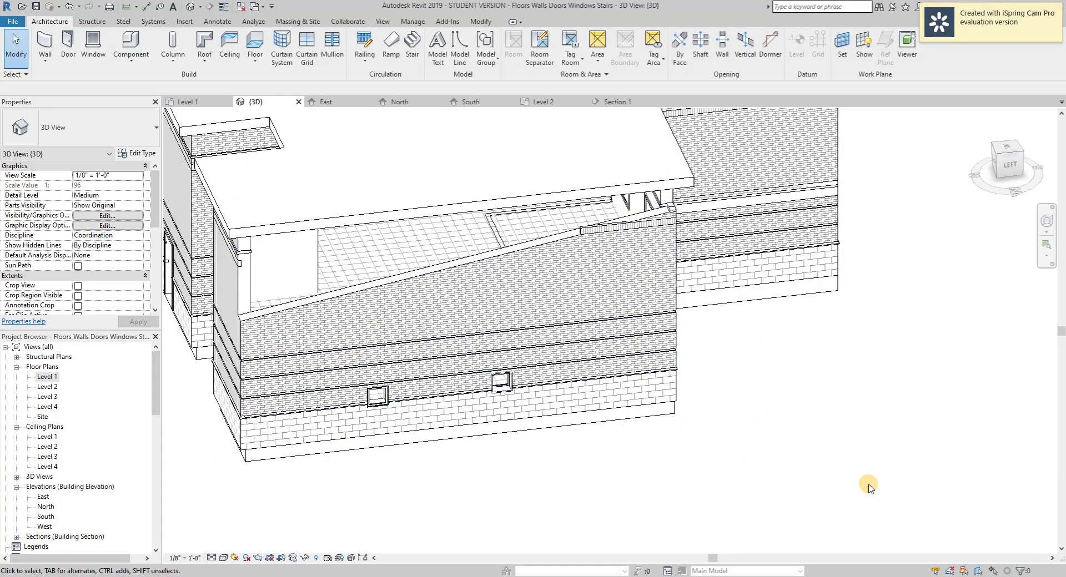
# - Undo the sloped profile edit and cut a rectangular opening about 13' 5" by 6' 7" in the wall's upper story instead
pyautogui.hotkey('ctrl', 'Left')
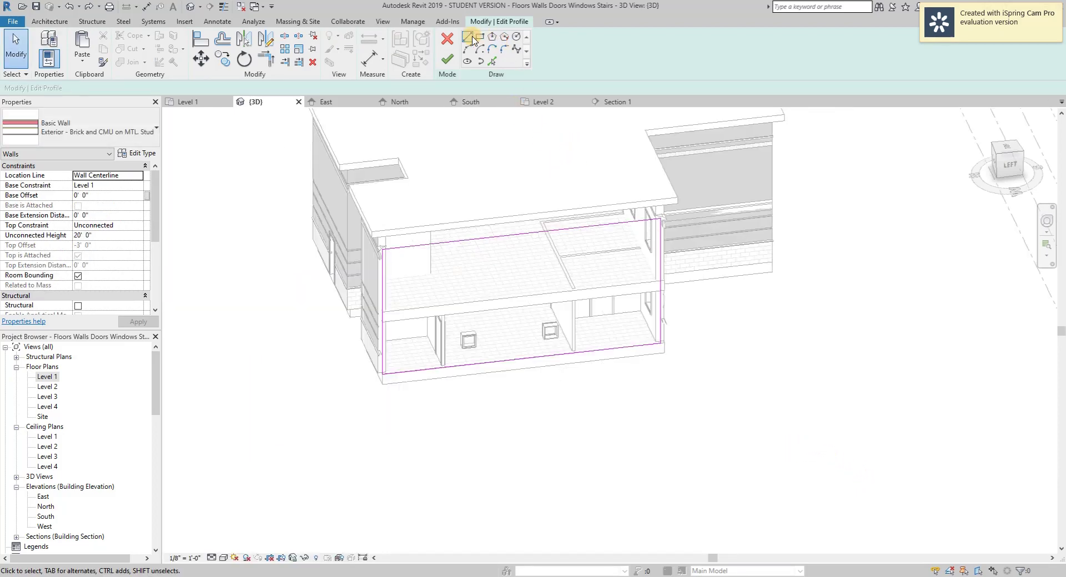
pyautogui.click(480, 37)
pyautogui.click(471, 258)
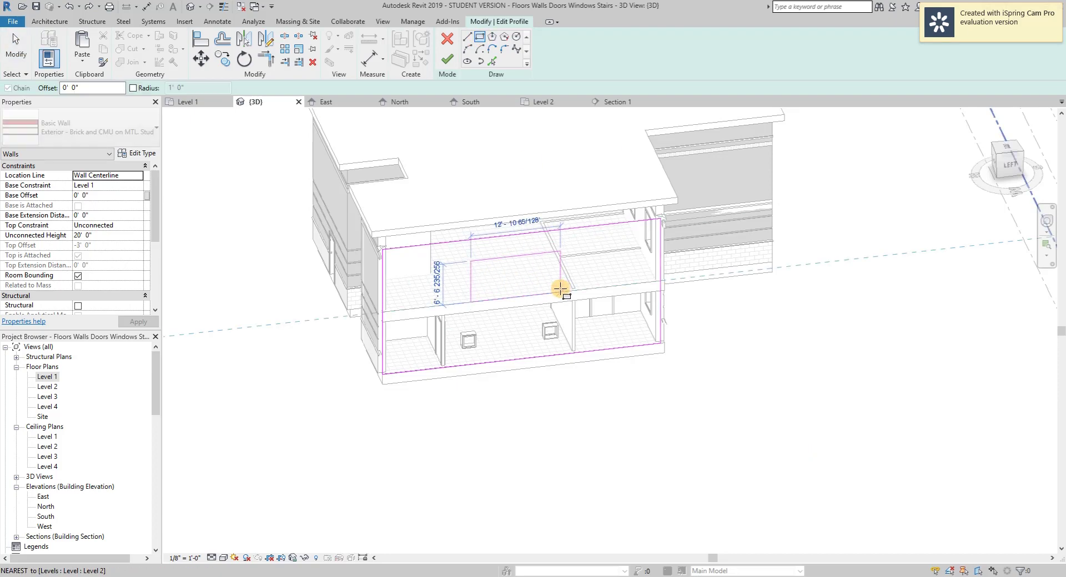
pyautogui.click(564, 290)
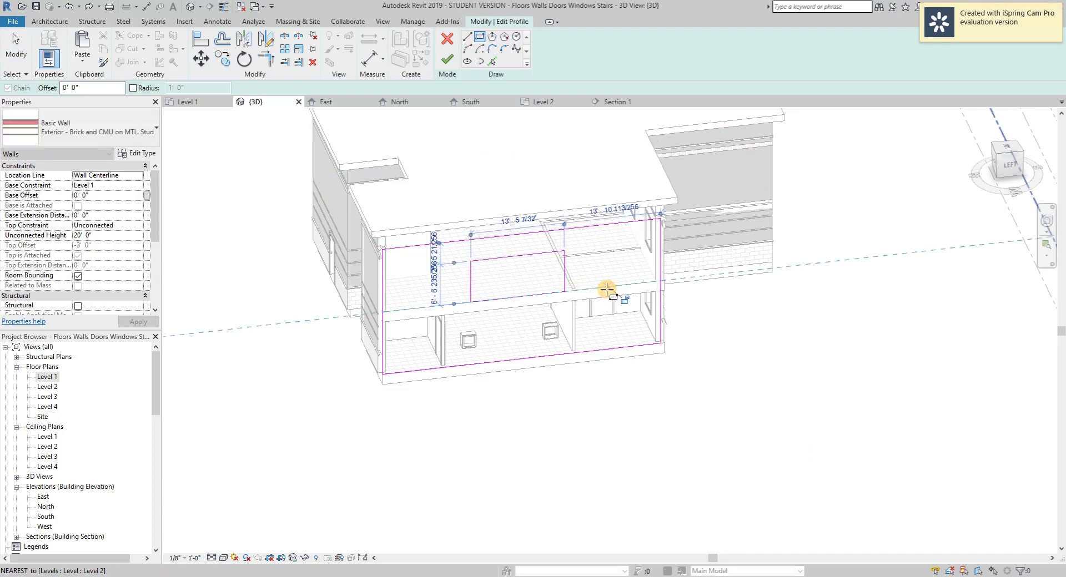
pyautogui.click(447, 58)
pyautogui.scroll(2, 506, 278)
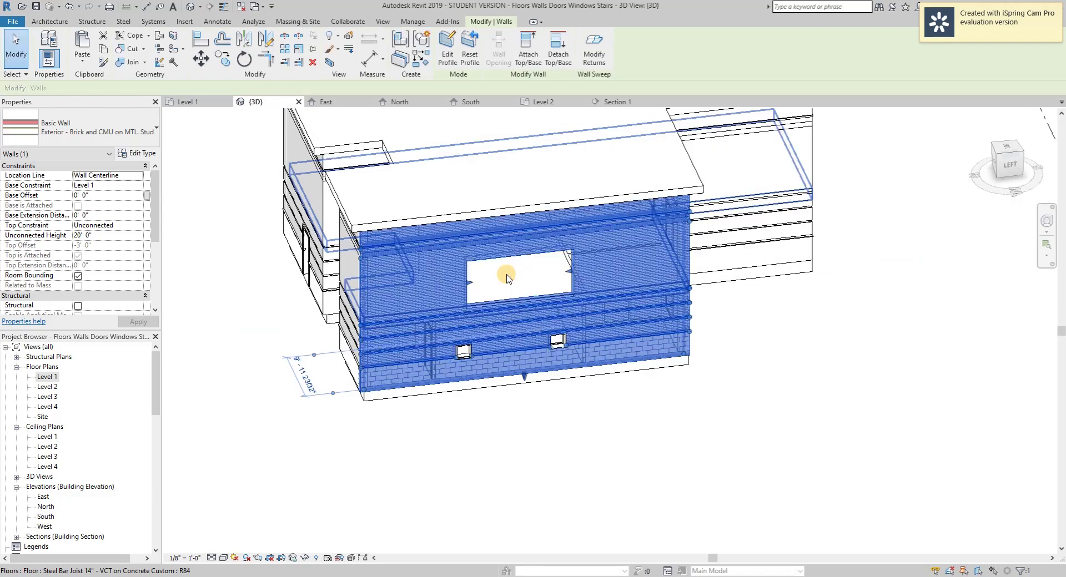
pyautogui.scroll(5, 507, 277)
pyautogui.press('Escape')
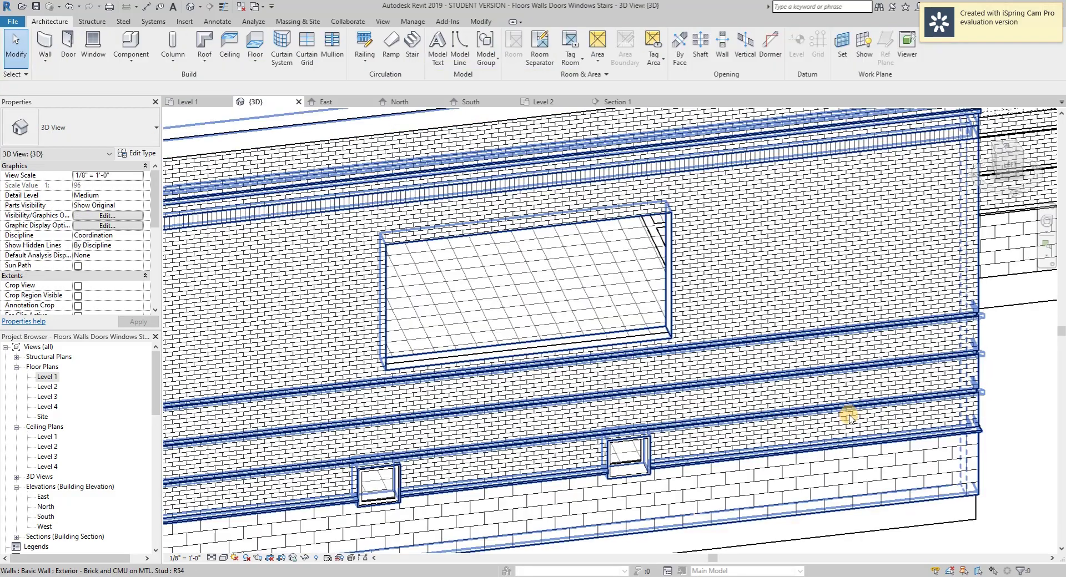
# - Undo the rectangular wall opening and leave the profile edit so the wall is solid again
pyautogui.keyDown('shift'); pyautogui.moveTo(849, 416); pyautogui.dragTo(1041, 405, button='middle'); pyautogui.keyUp('shift')
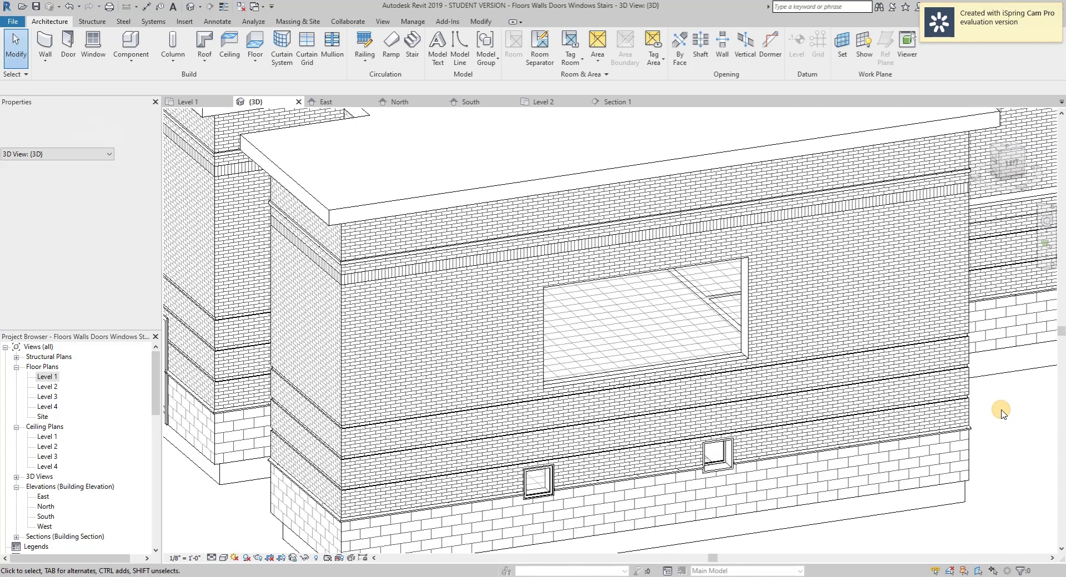
pyautogui.doubleClick(775, 293)
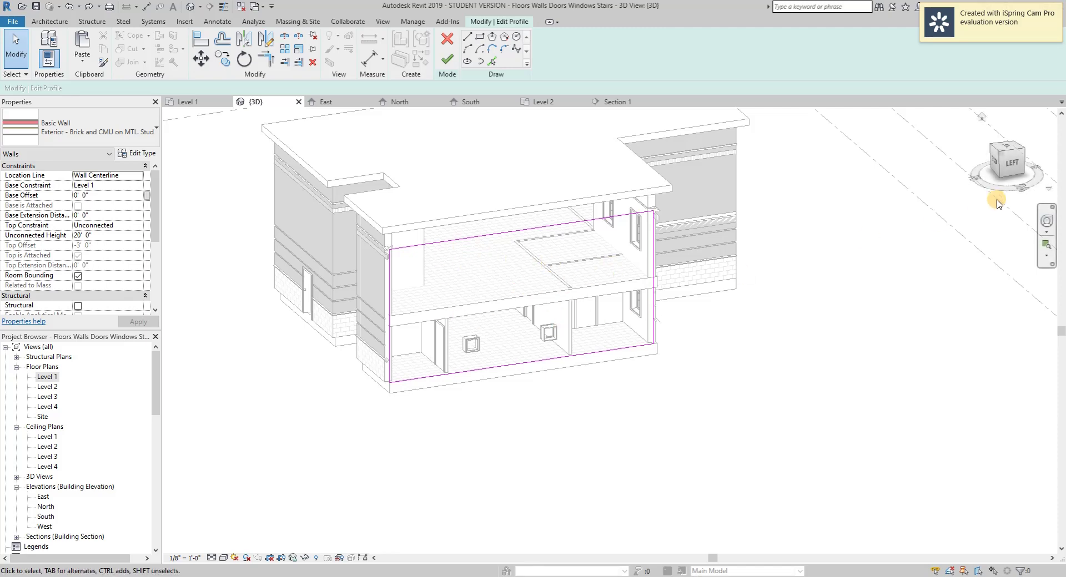
pyautogui.press('Escape')
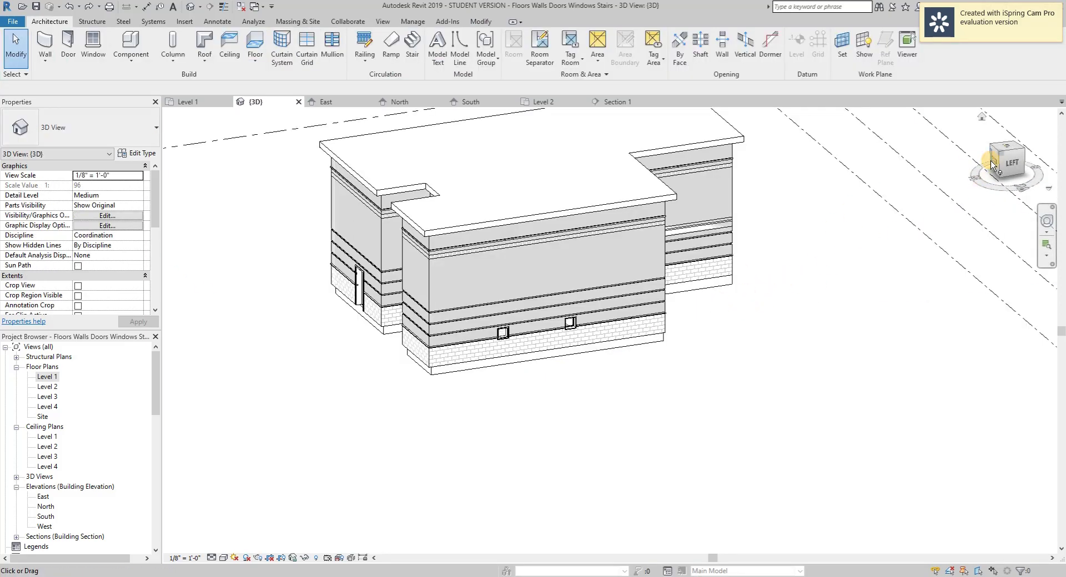
# - On Level 2, place a Storefront curtain wall about 11' 10" long in the exterior wall on grid 1, crossing grid B
pyautogui.doubleClick(47, 387)
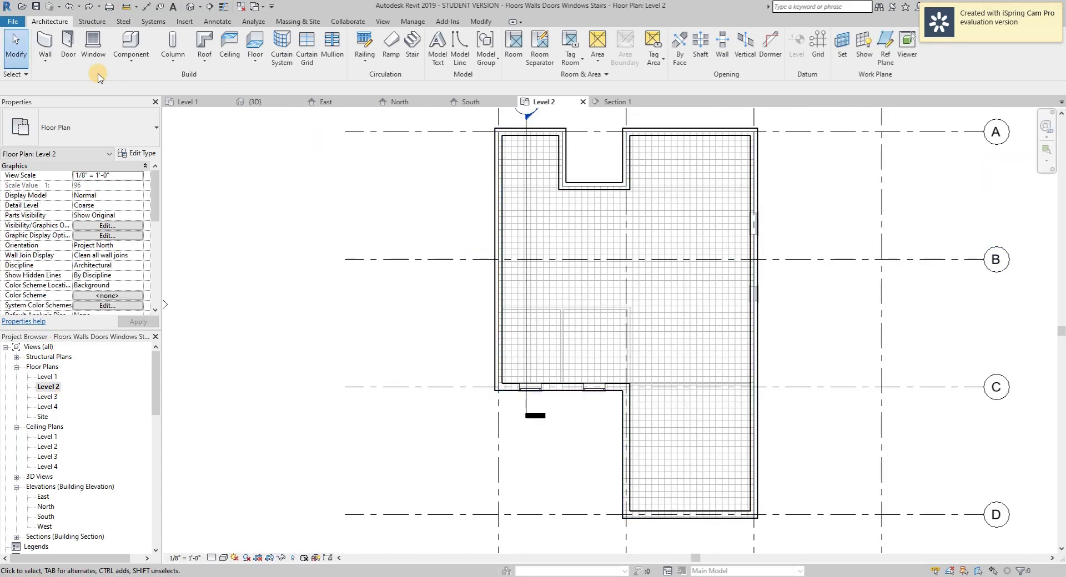
pyautogui.click(50, 61)
pyautogui.click(48, 77)
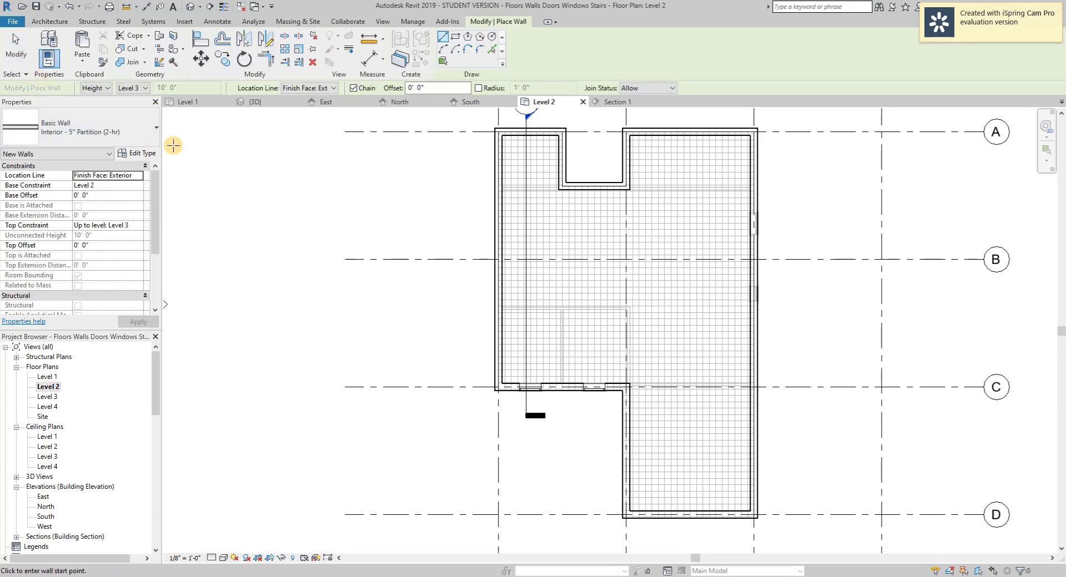
pyautogui.click(136, 136)
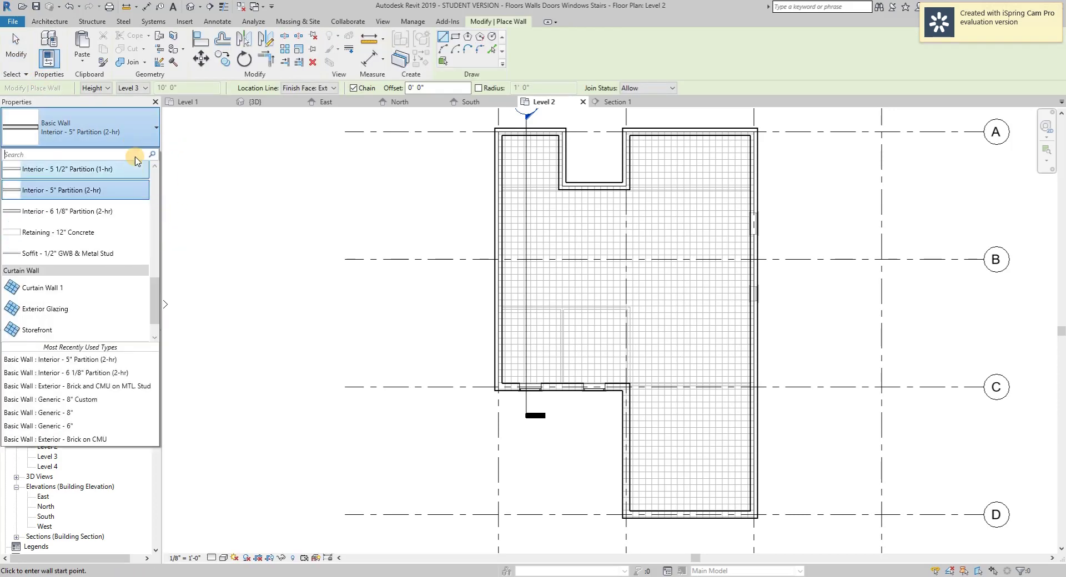
pyautogui.click(87, 330)
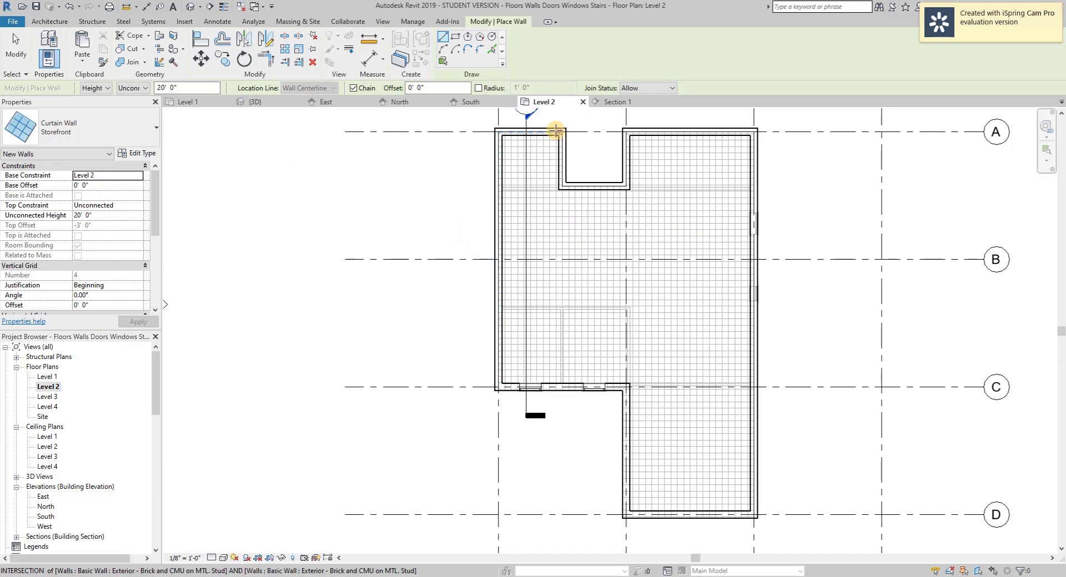
pyautogui.click(499, 209)
pyautogui.click(499, 286)
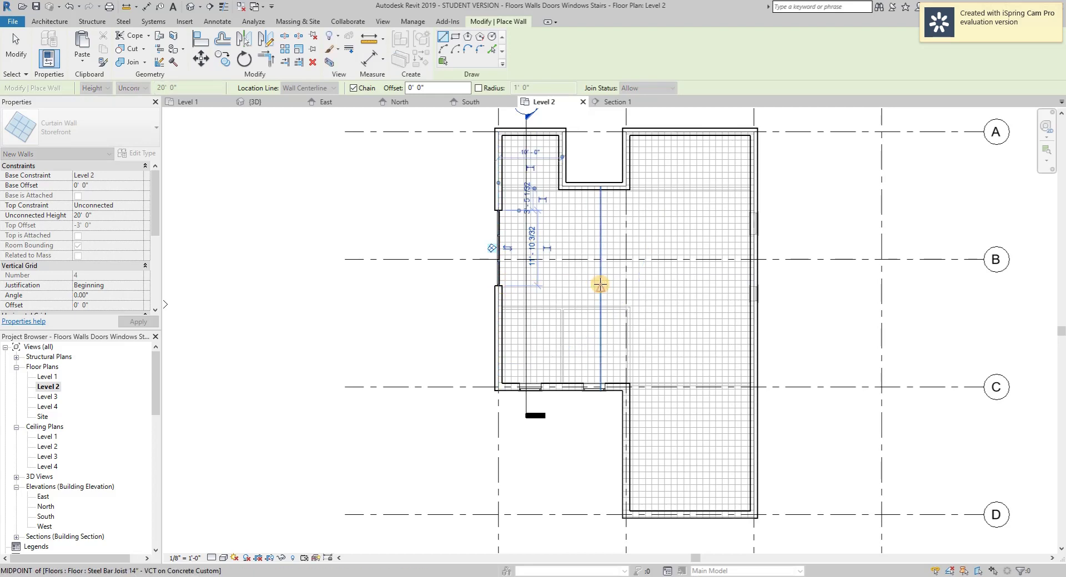
pyautogui.press('Escape')
pyautogui.scroll(5, 494, 236)
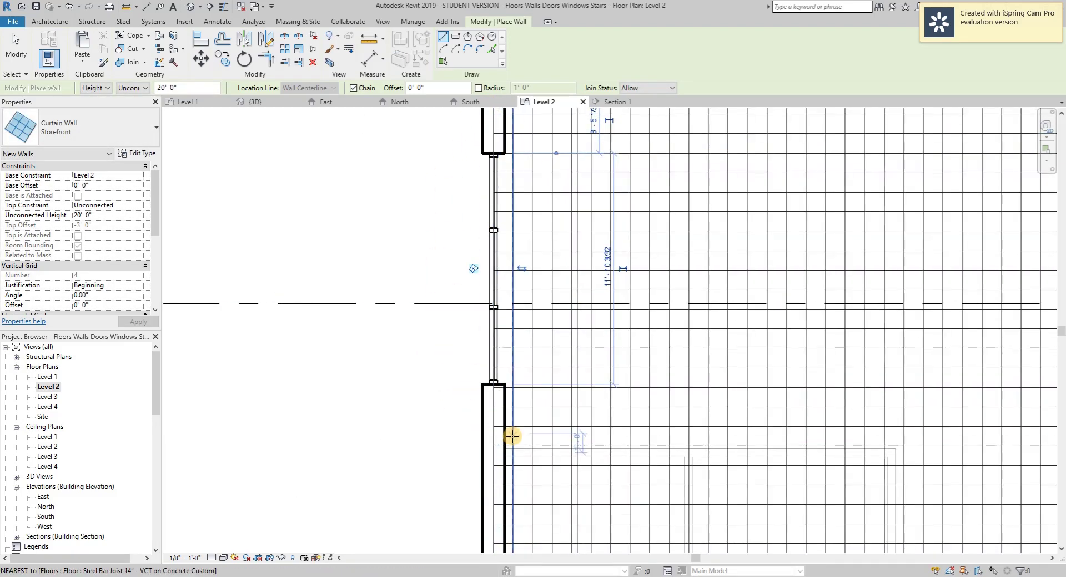
pyautogui.press('Escape')
pyautogui.press('Escape')
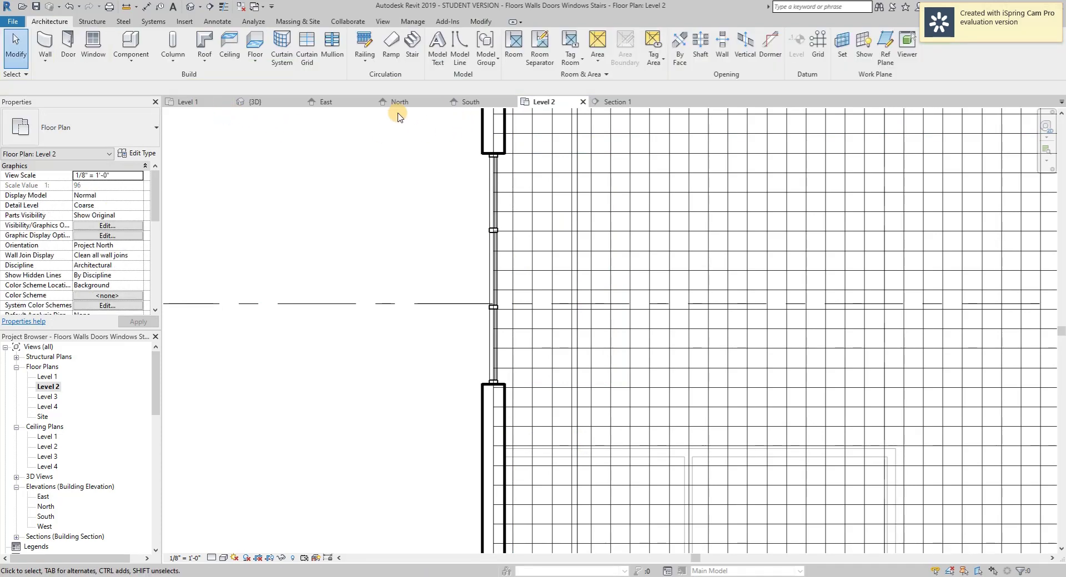
# - In the 3D view, set the storefront curtain wall's top constraint to Up to level: Level 3
pyautogui.click(254, 101)
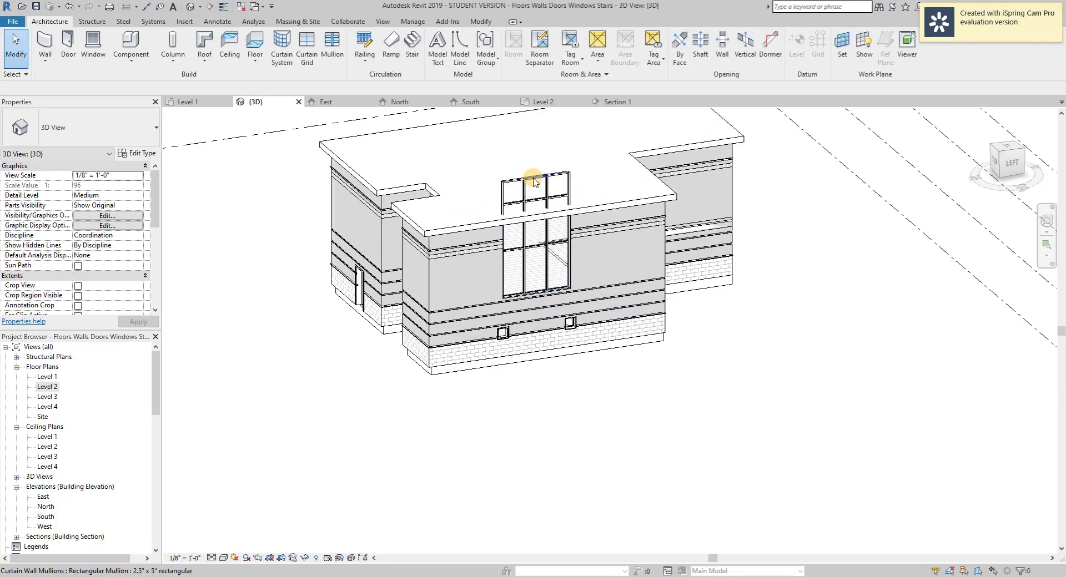
pyautogui.scroll(5, 511, 183)
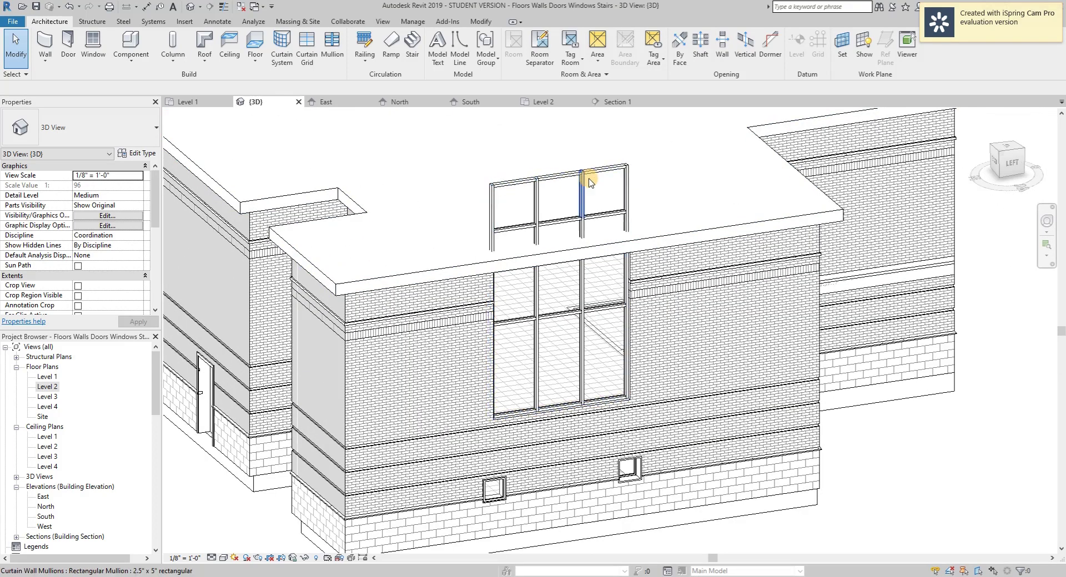
pyautogui.press('Tab')
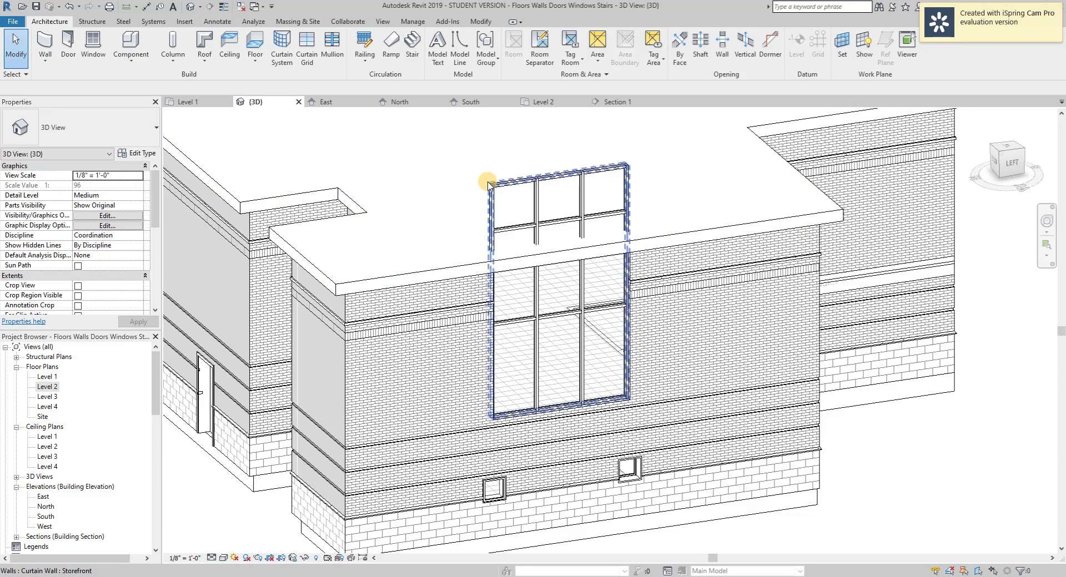
pyautogui.click(489, 185)
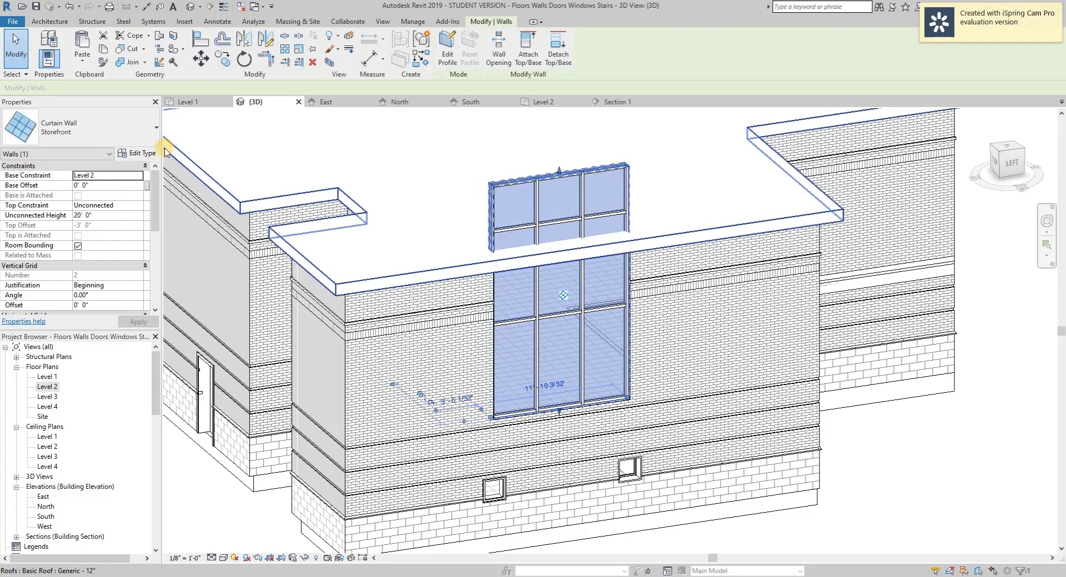
pyautogui.click(139, 207)
pyautogui.click(125, 240)
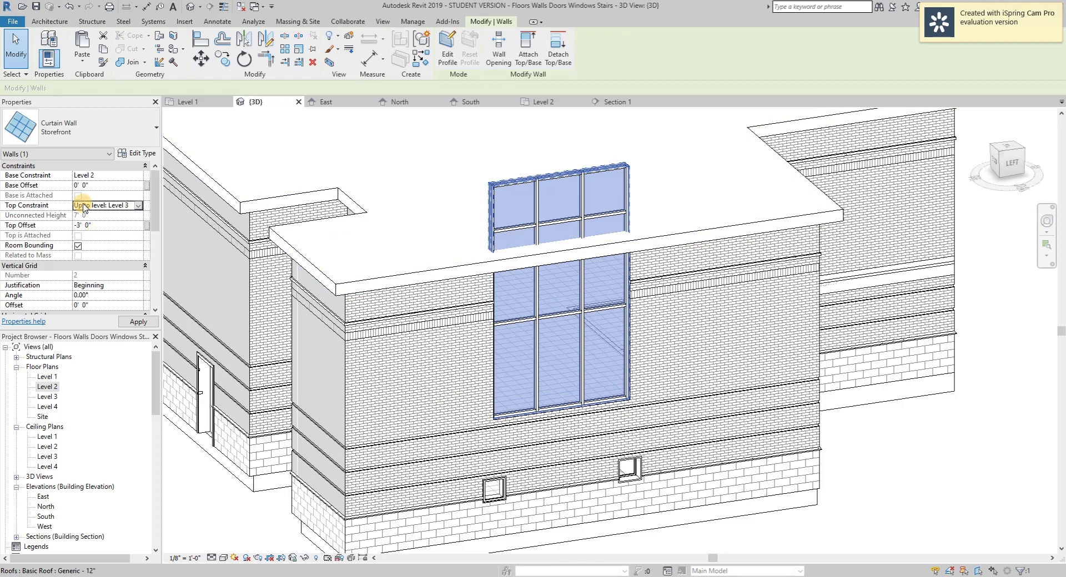
pyautogui.click(129, 323)
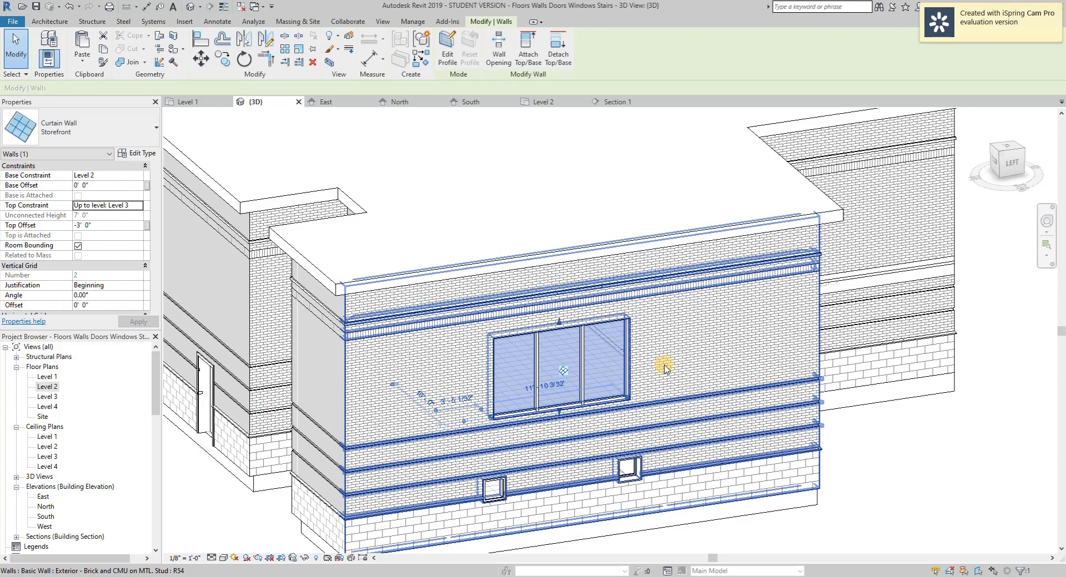
# - Stretch the storefront curtain wall's edges to a top offset of about 2' 7" and a base offset of about -4' 7"
pyautogui.moveTo(560, 325); pyautogui.dragTo(559, 305)
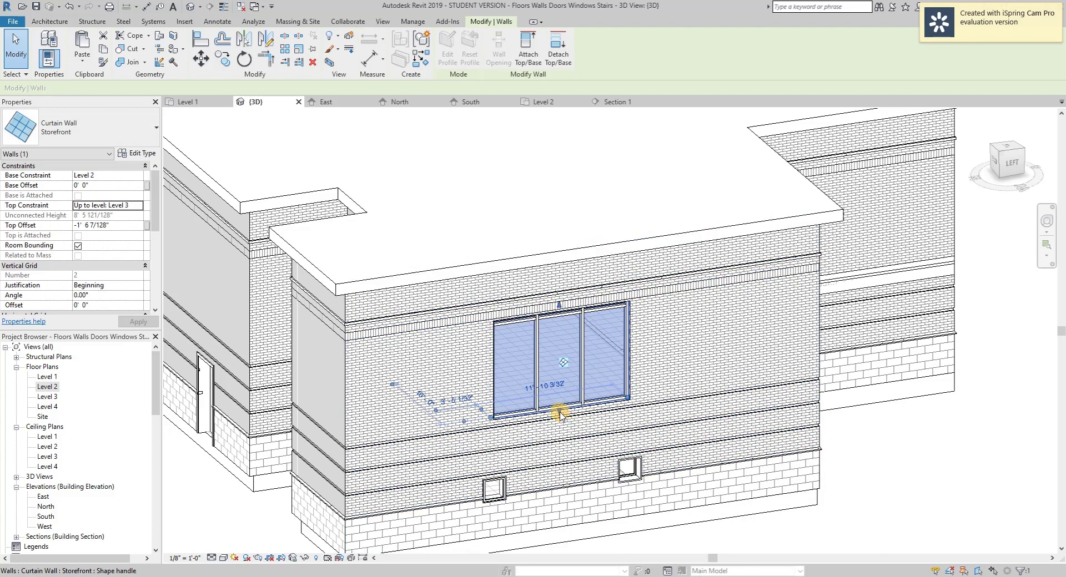
pyautogui.moveTo(559, 410); pyautogui.dragTo(561, 390)
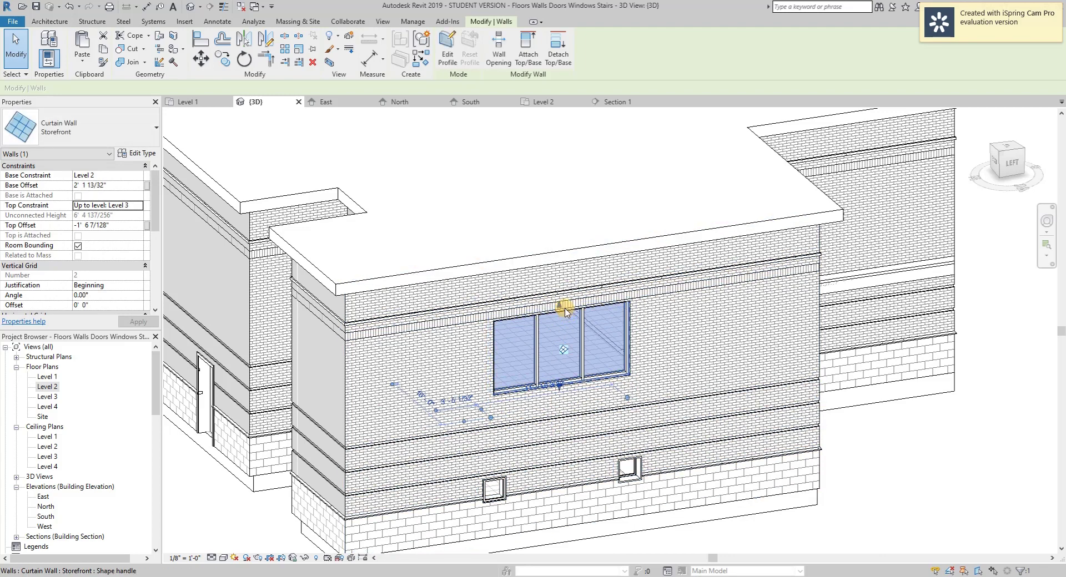
pyautogui.moveTo(562, 332); pyautogui.dragTo(561, 334)
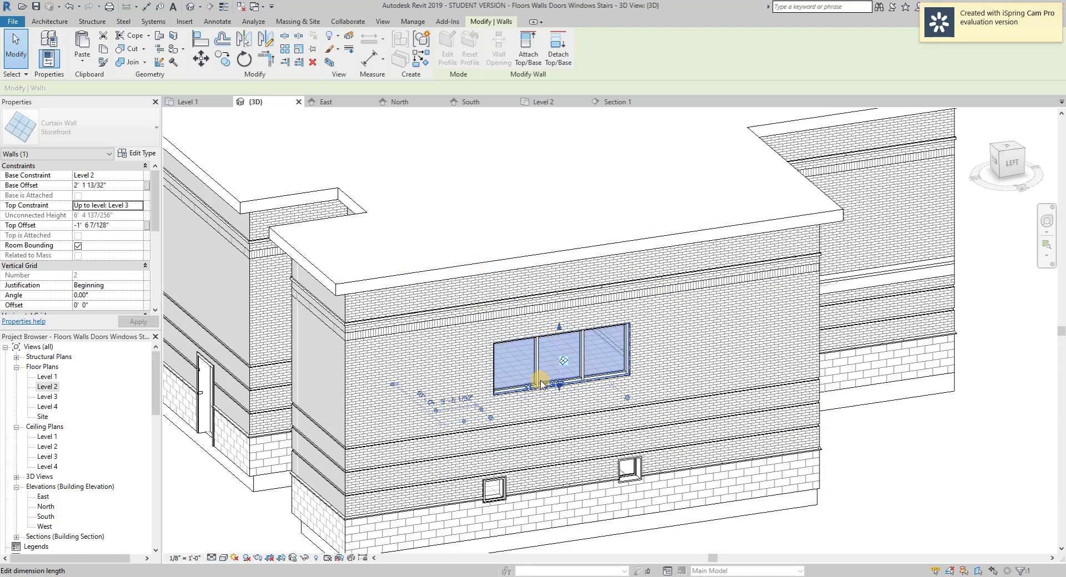
pyautogui.keyDown('shift'); pyautogui.moveTo(930, 471); pyautogui.dragTo(867, 368, button='middle'); pyautogui.keyUp('shift')
pyautogui.moveTo(600, 355); pyautogui.dragTo(555, 257)
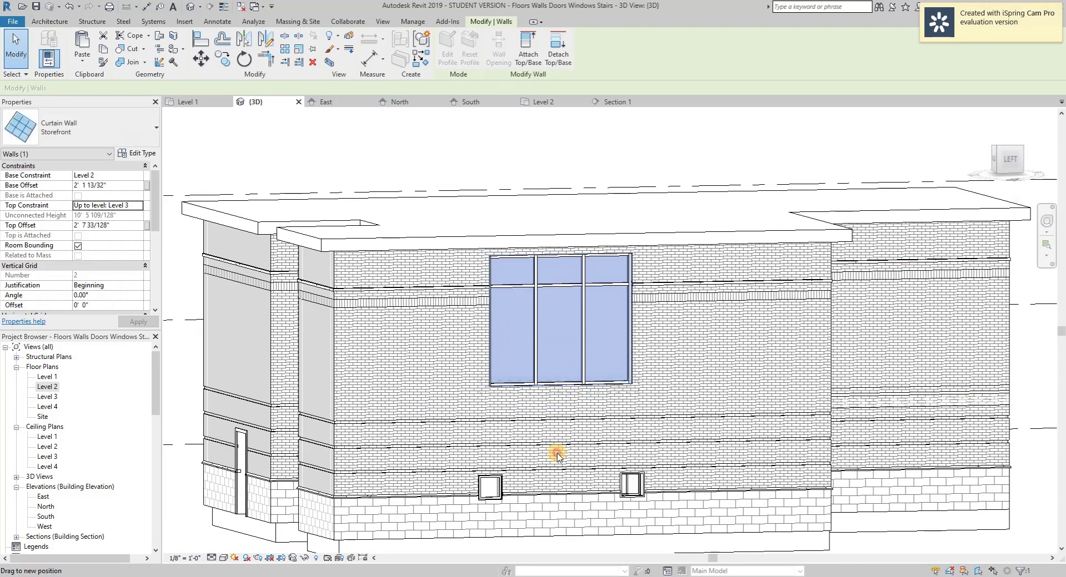
pyautogui.moveTo(556, 471); pyautogui.dragTo(557, 471)
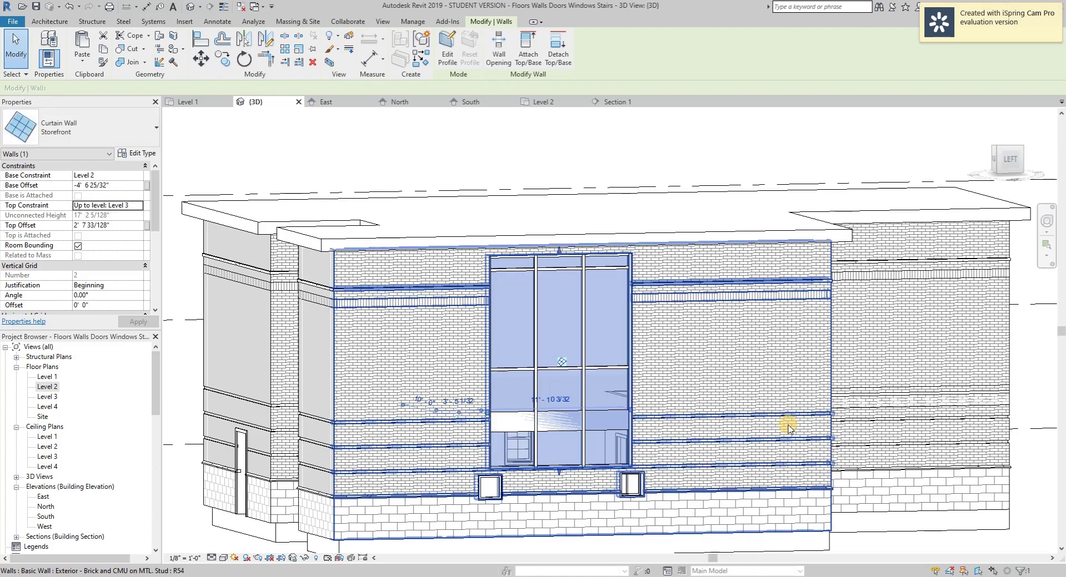
pyautogui.keyDown('shift'); pyautogui.moveTo(453, 132); pyautogui.dragTo(509, 217, button='middle'); pyautogui.keyUp('shift')
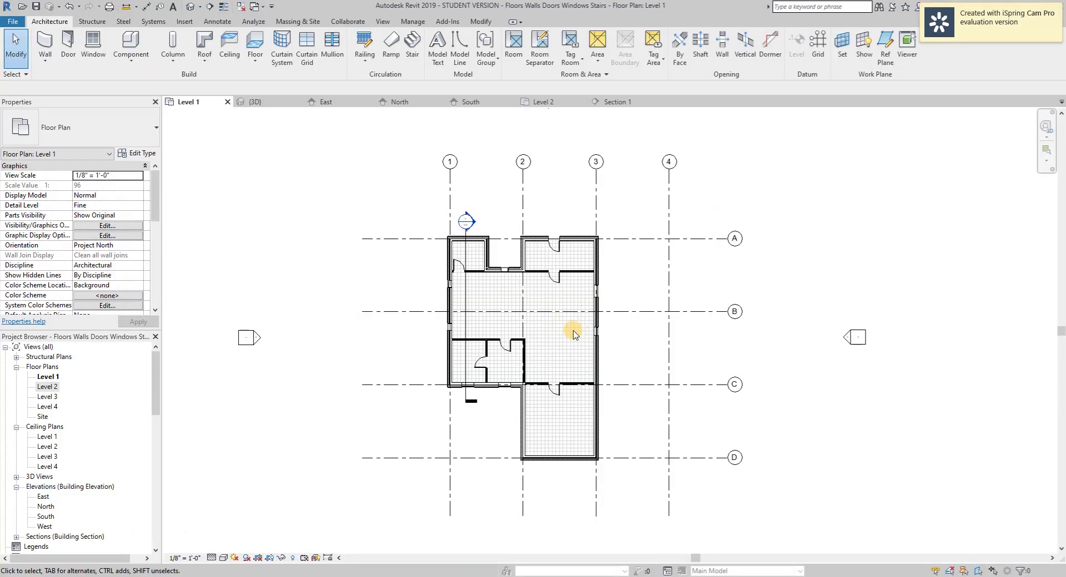
# - Start a stair on the Level 1 plan and review the type properties of the 7" max riser 11" tread assembled stair
pyautogui.scroll(4, 567, 397)
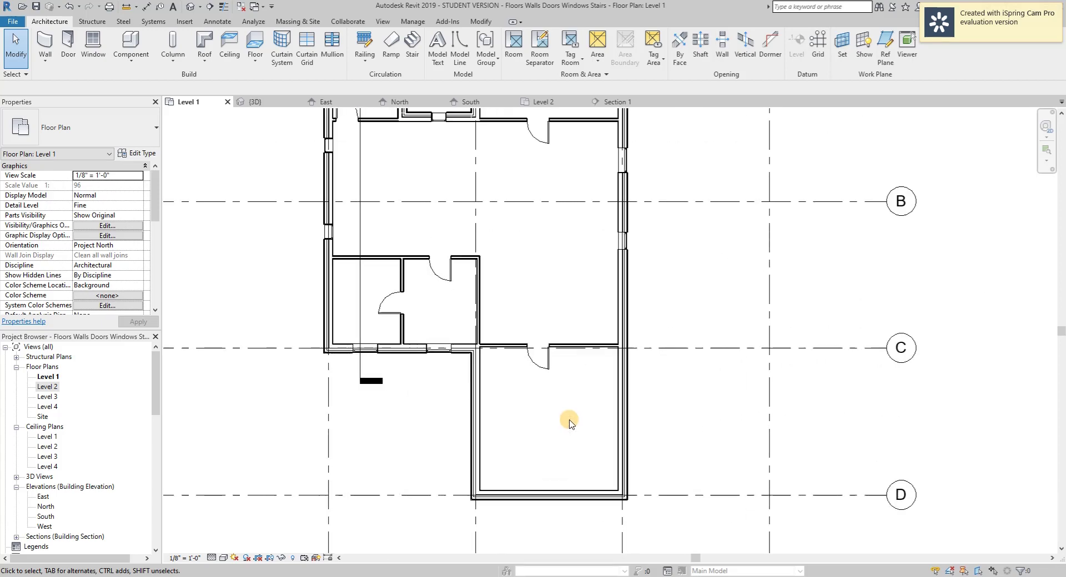
pyautogui.scroll(-2, 572, 402)
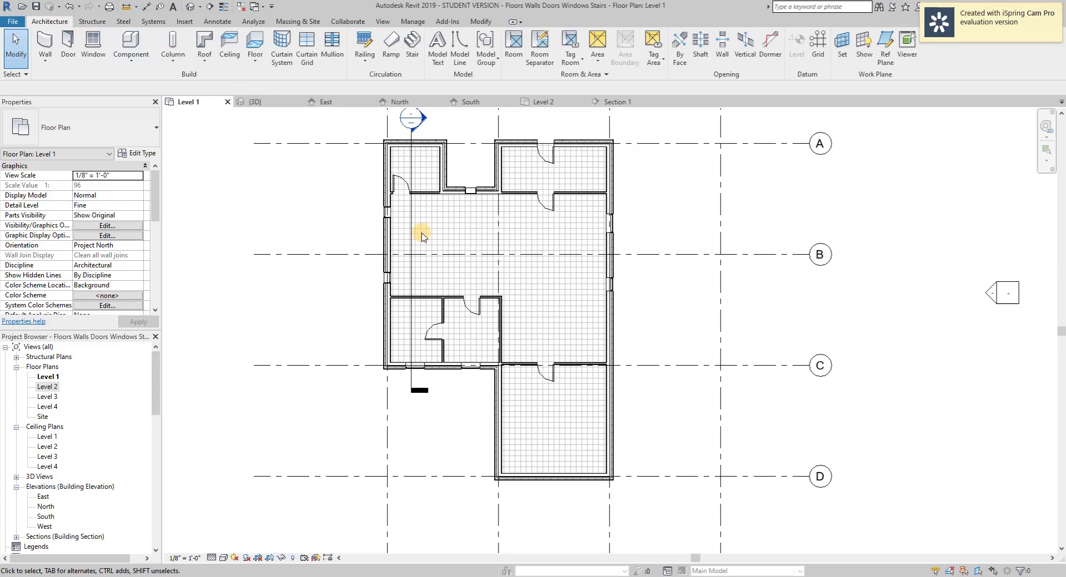
pyautogui.click(412, 44)
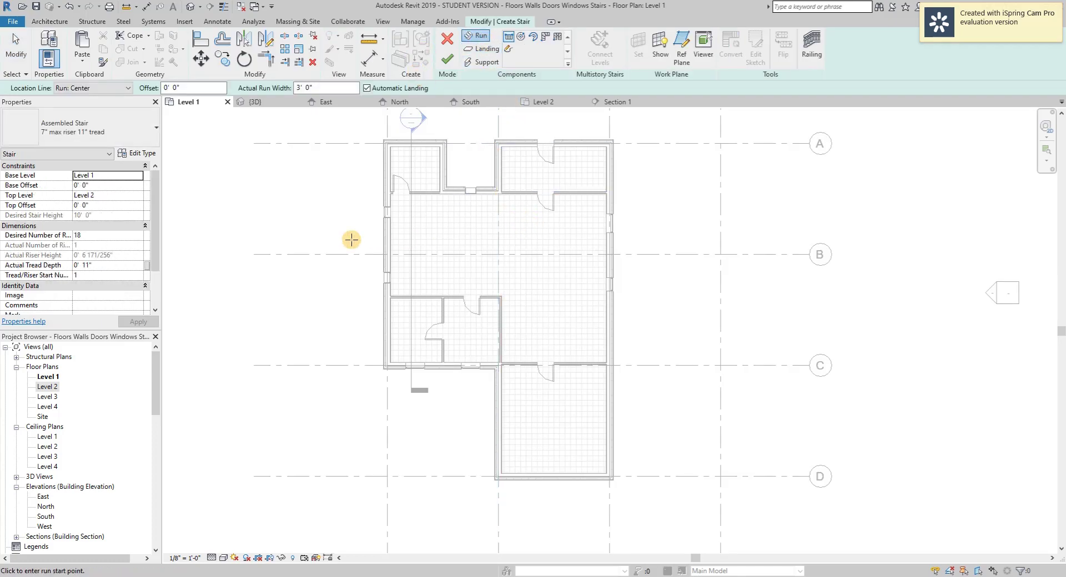
pyautogui.click(154, 132)
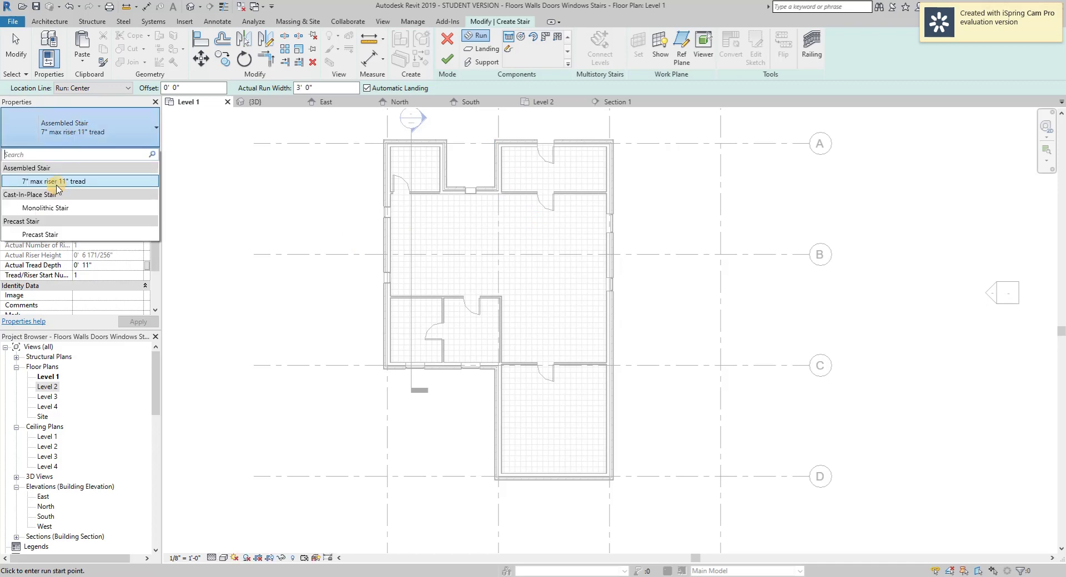
pyautogui.click(182, 169)
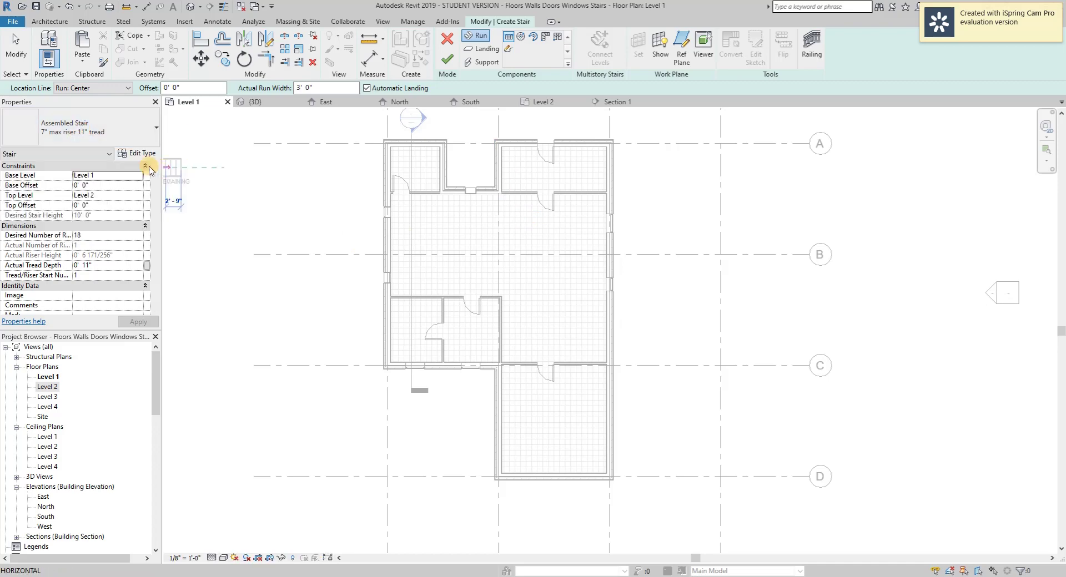
pyautogui.click(183, 169)
pyautogui.press('Escape')
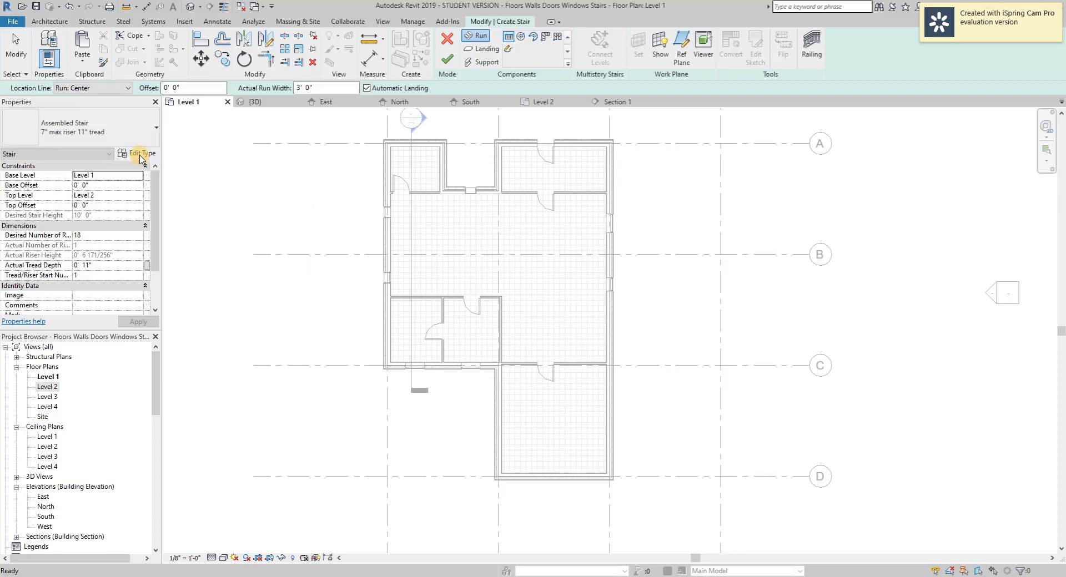
pyautogui.click(138, 154)
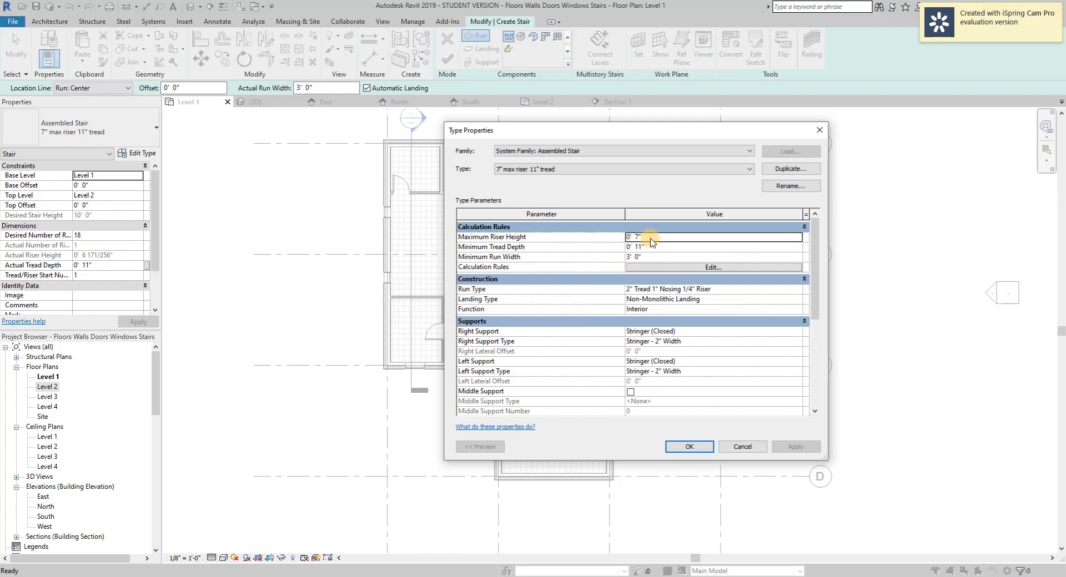
pyautogui.click(689, 446)
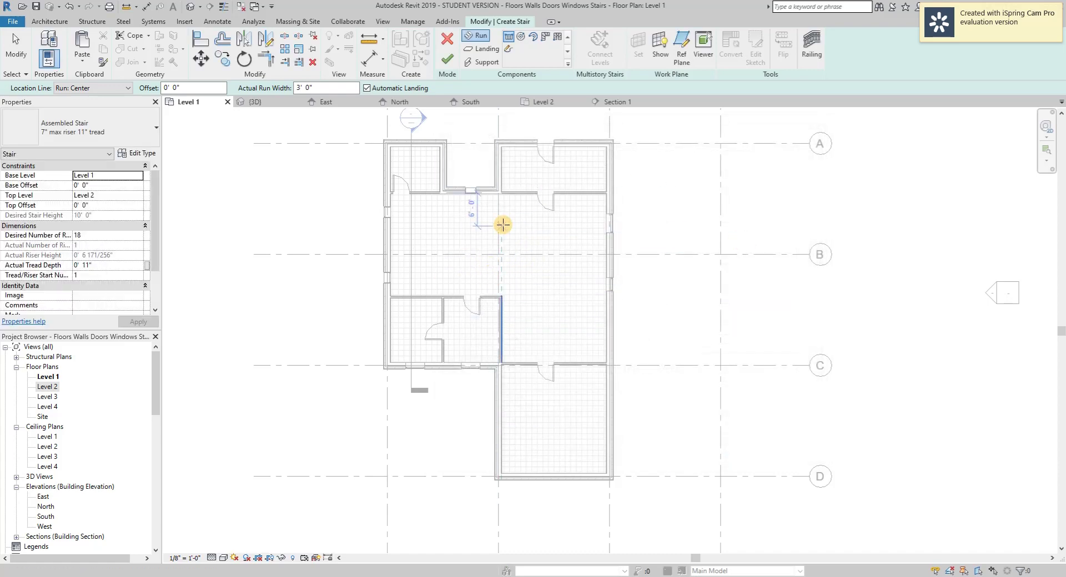
# - Set the stair run's location line to Exterior Support: Right
pyautogui.scroll(1, 498, 220)
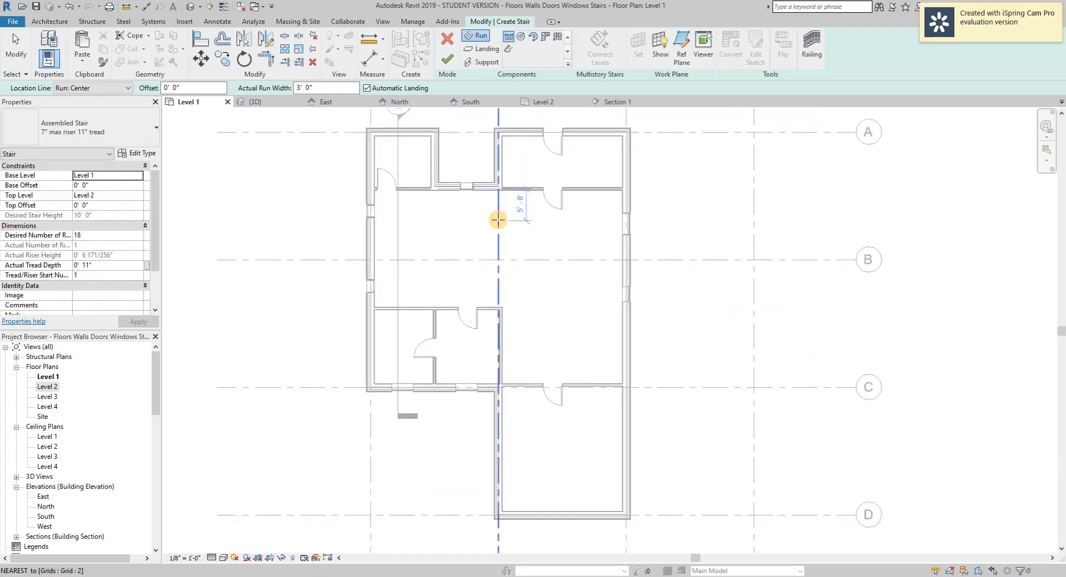
pyautogui.scroll(1, 498, 219)
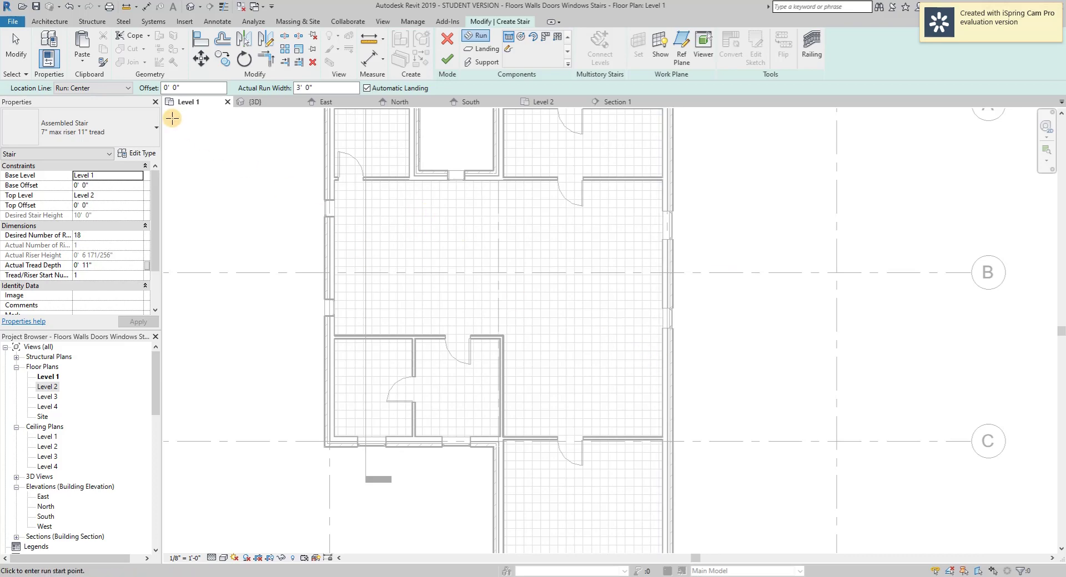
pyautogui.click(129, 89)
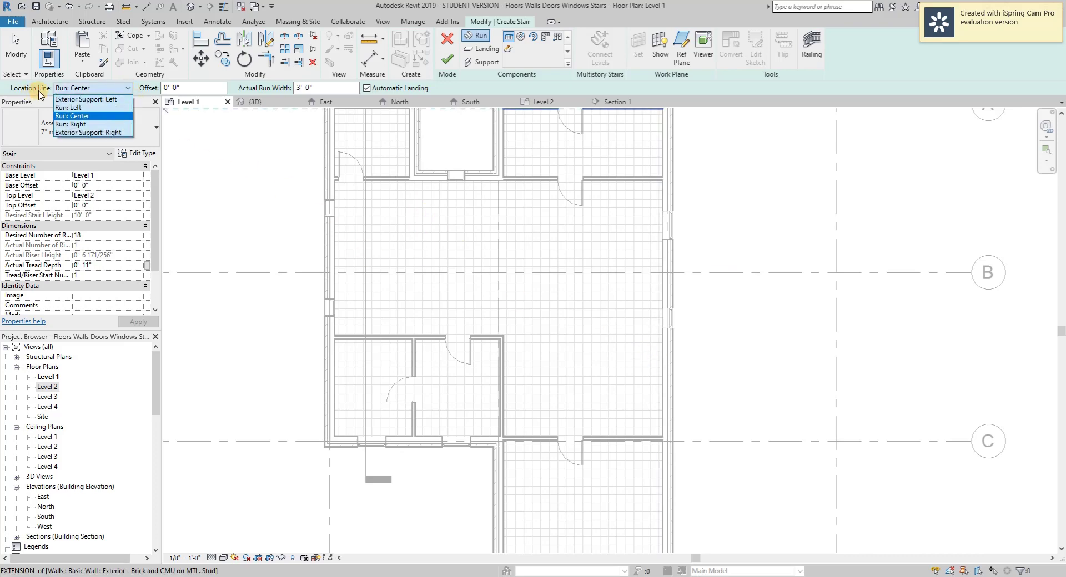
pyautogui.click(90, 133)
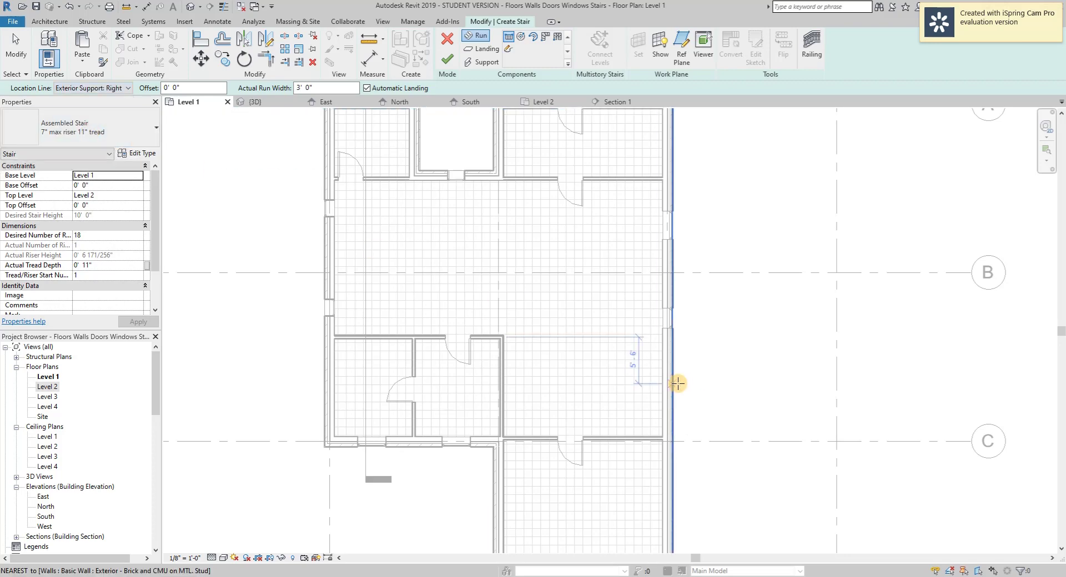
# - Try a straight 18-riser stair run along the inner face of the exterior wall on grid 3, and undo it
pyautogui.click(662, 371)
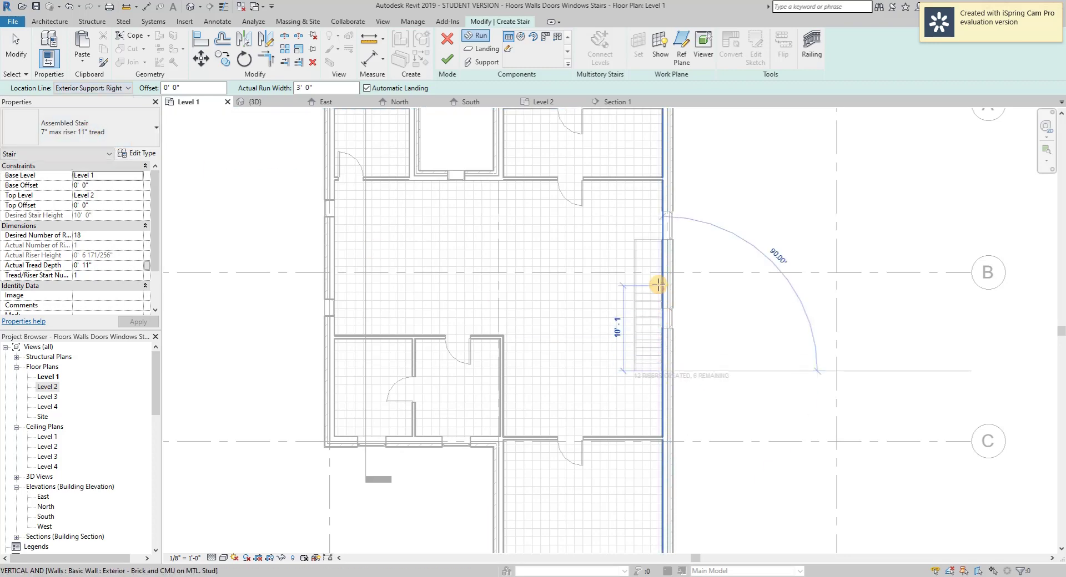
pyautogui.click(655, 239)
pyautogui.press('Escape')
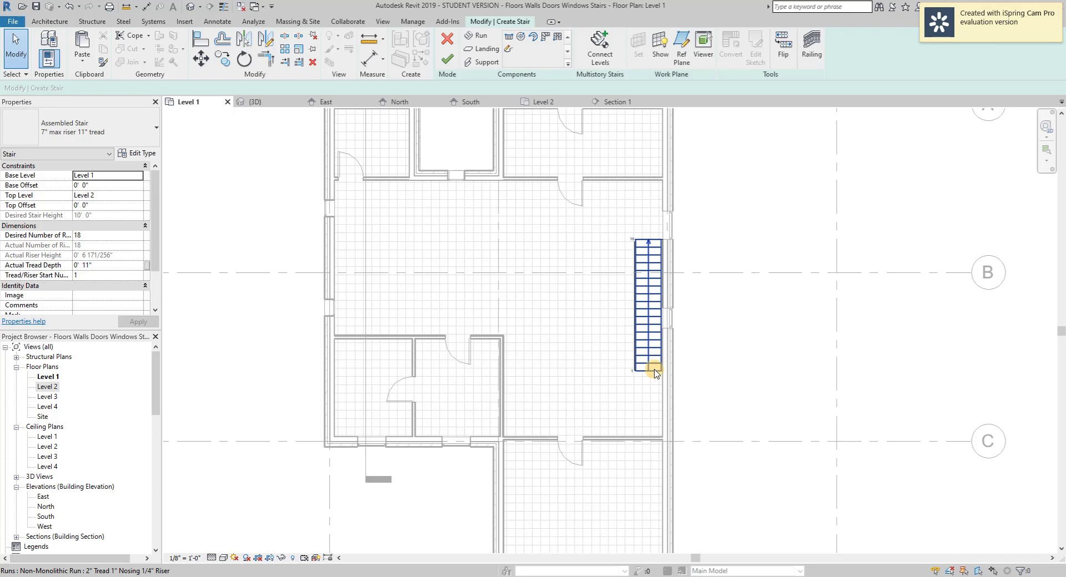
pyautogui.hotkey('ctrl', 'z')
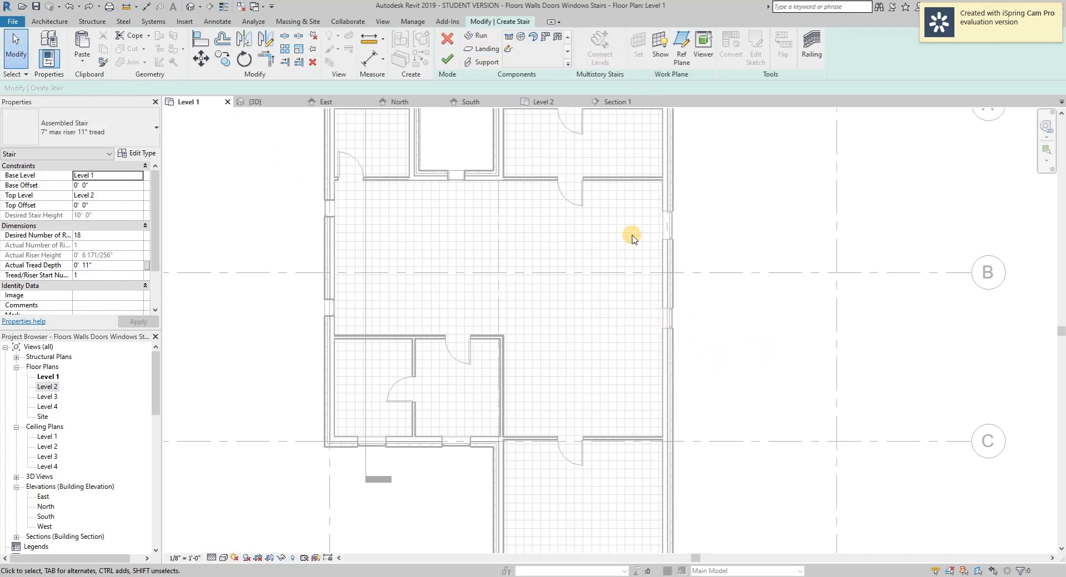
# - Draw a straight 18-riser stair run along the inner face of the exterior wall on grid 3 and finish the stair
pyautogui.click(476, 35)
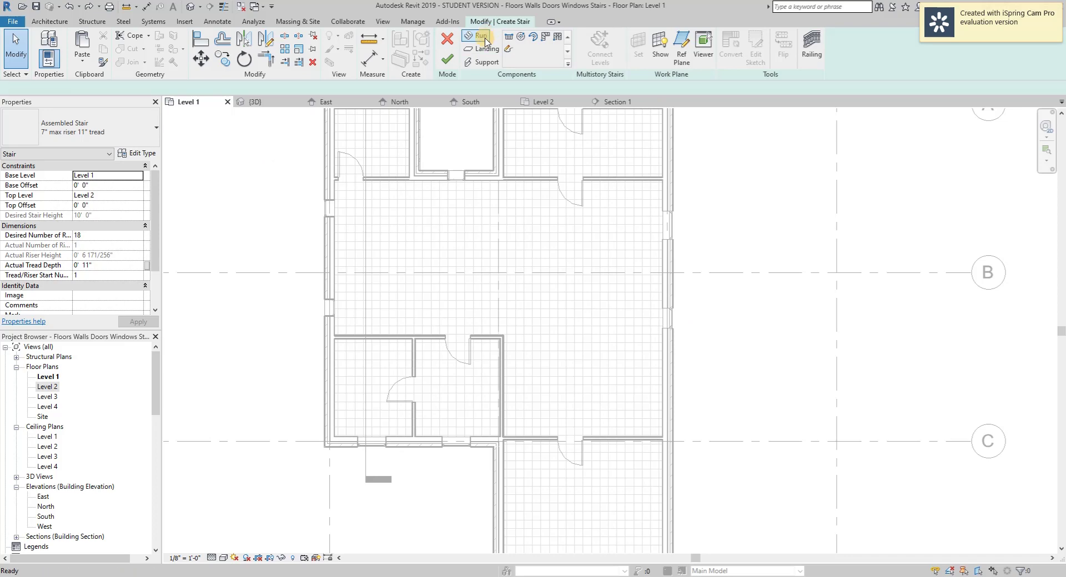
pyautogui.click(662, 365)
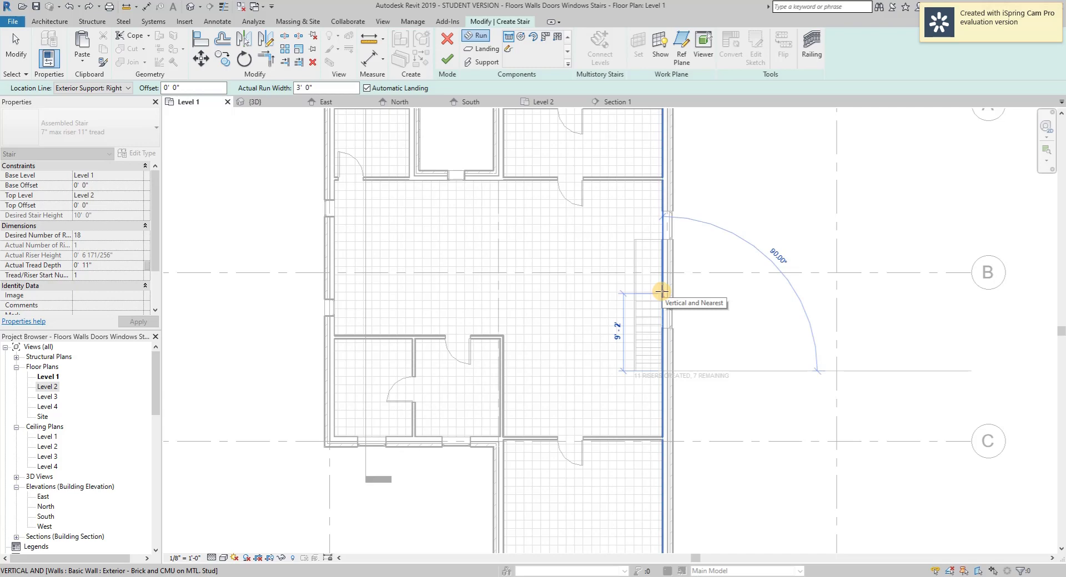
pyautogui.click(662, 241)
pyautogui.press('Escape')
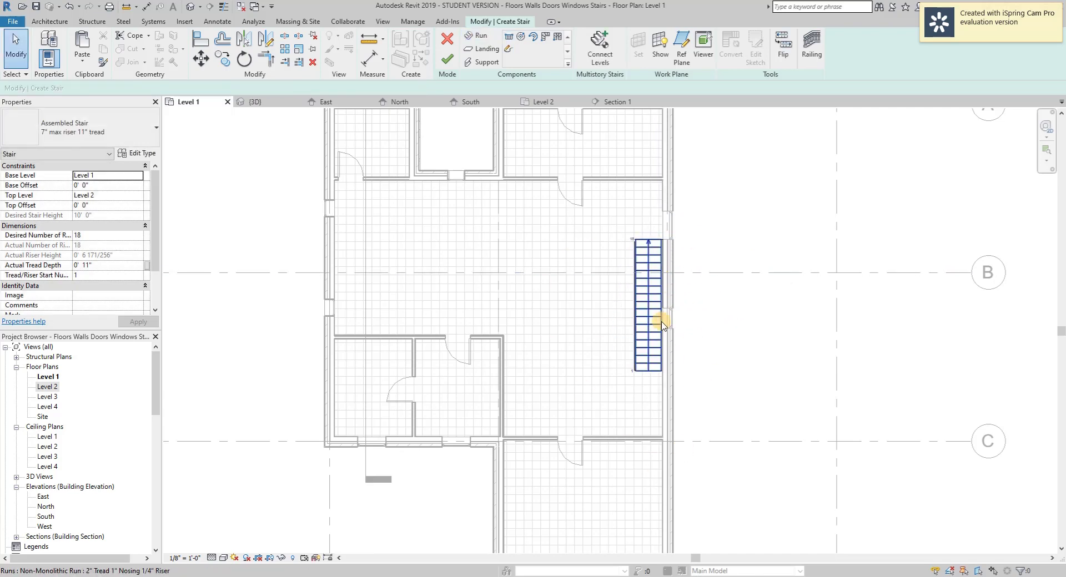
pyautogui.click(448, 58)
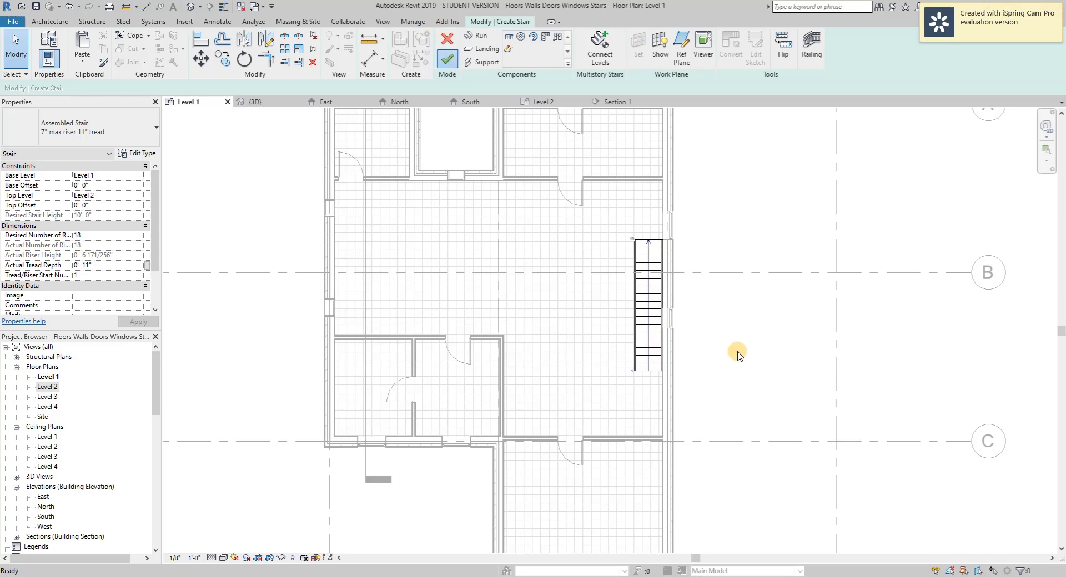
# - Open the 3D view and orbit around the building to examine the exterior wall in front of the stair
pyautogui.click(255, 101)
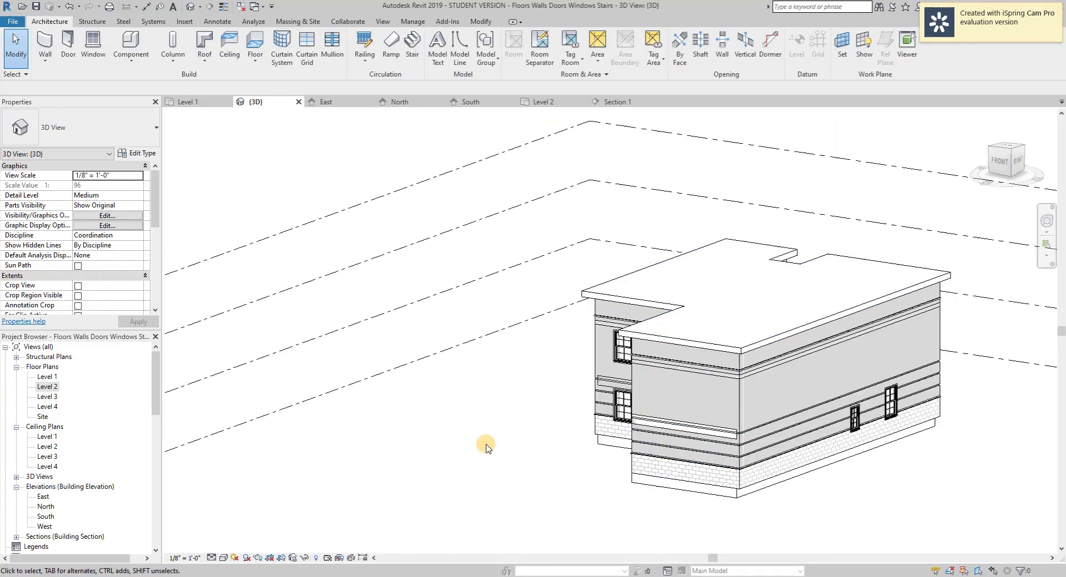
pyautogui.keyDown('shift'); pyautogui.moveTo(485, 448); pyautogui.dragTo(430, 483, button='middle'); pyautogui.keyUp('shift')
pyautogui.click(858, 456)
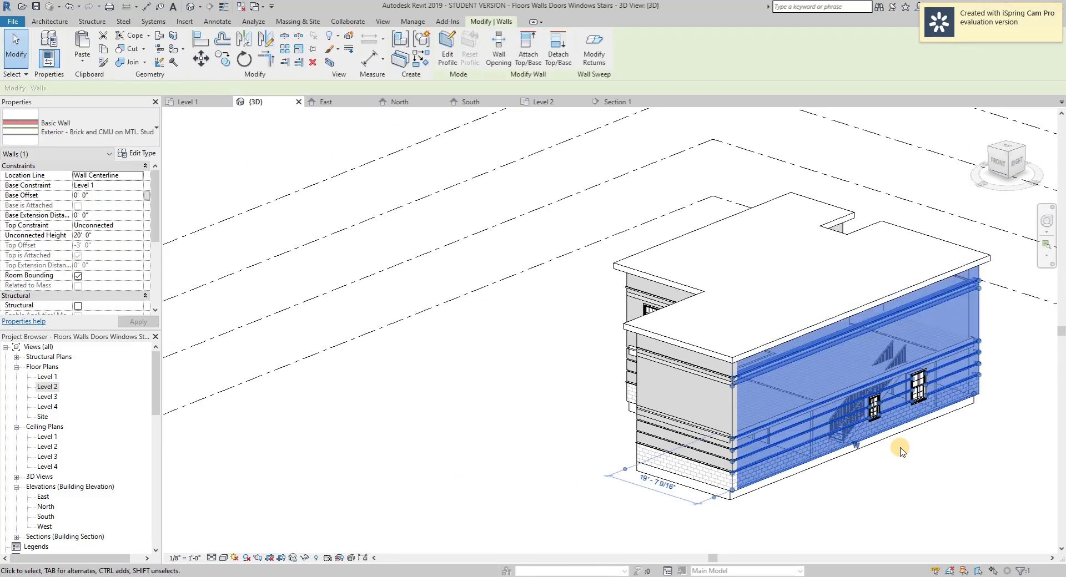
pyautogui.keyDown('shift'); pyautogui.moveTo(909, 462); pyautogui.dragTo(944, 465, button='middle'); pyautogui.keyUp('shift')
pyautogui.rightClick(926, 470)
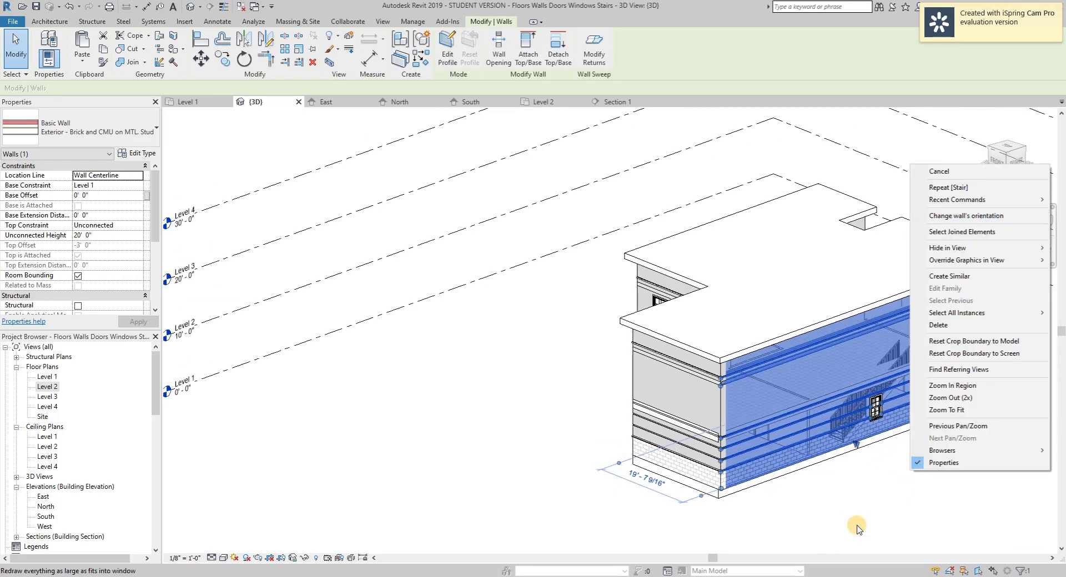
pyautogui.press('Escape')
pyautogui.click(934, 463)
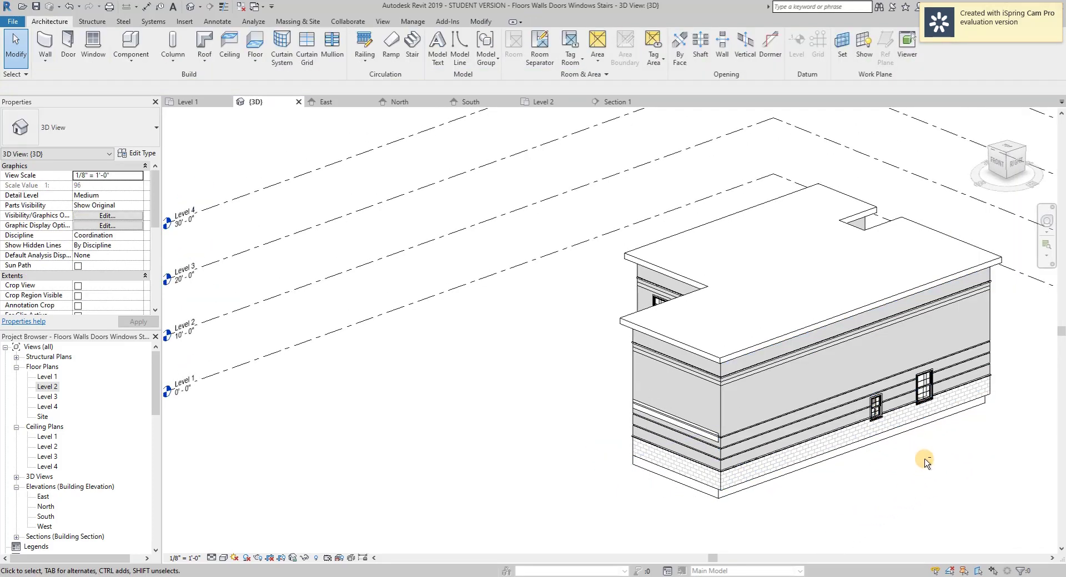
pyautogui.keyDown('shift'); pyautogui.moveTo(926, 463); pyautogui.dragTo(962, 462, button='middle'); pyautogui.keyUp('shift')
pyautogui.rightClick(926, 466)
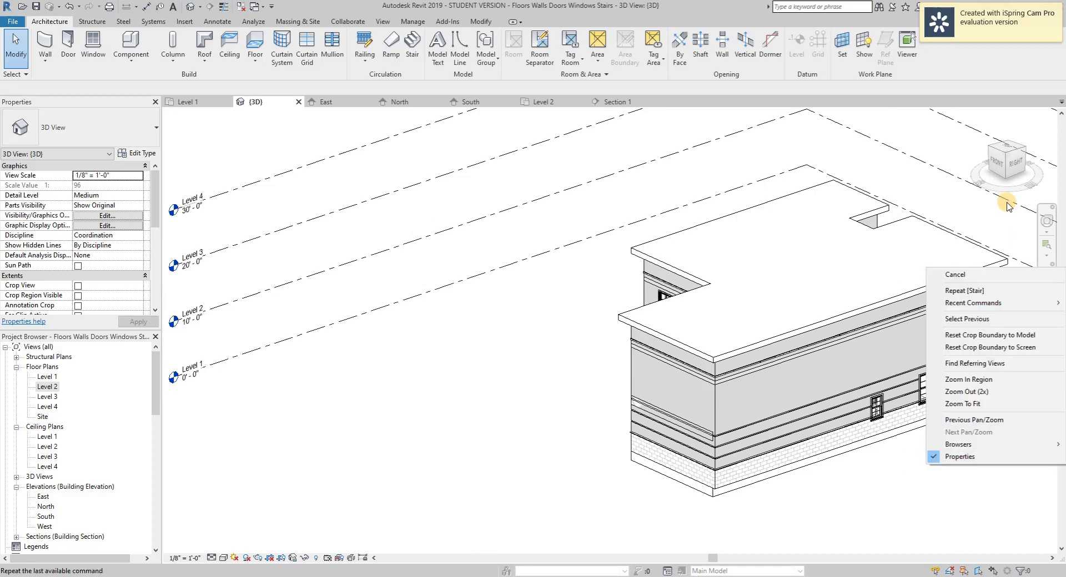
pyautogui.press('Escape')
pyautogui.click(1047, 221)
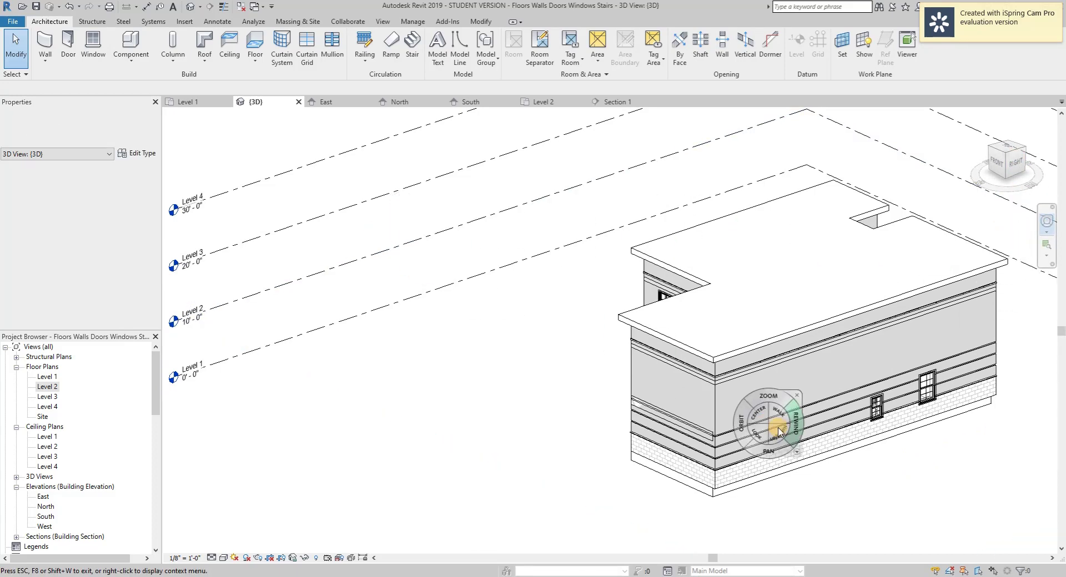
pyautogui.rightClick(332, 206)
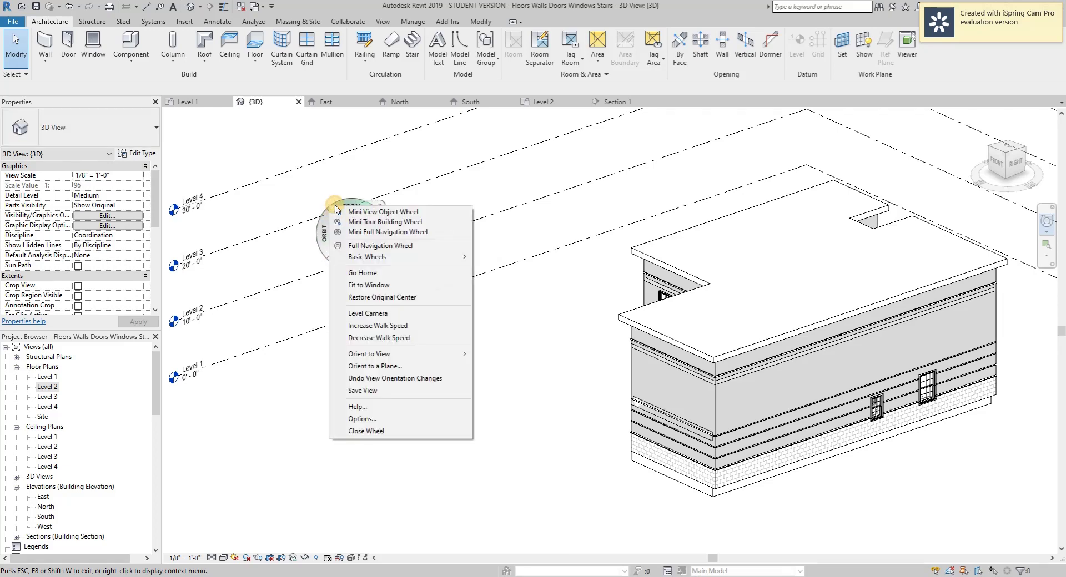
pyautogui.press('Escape')
pyautogui.press('Escape')
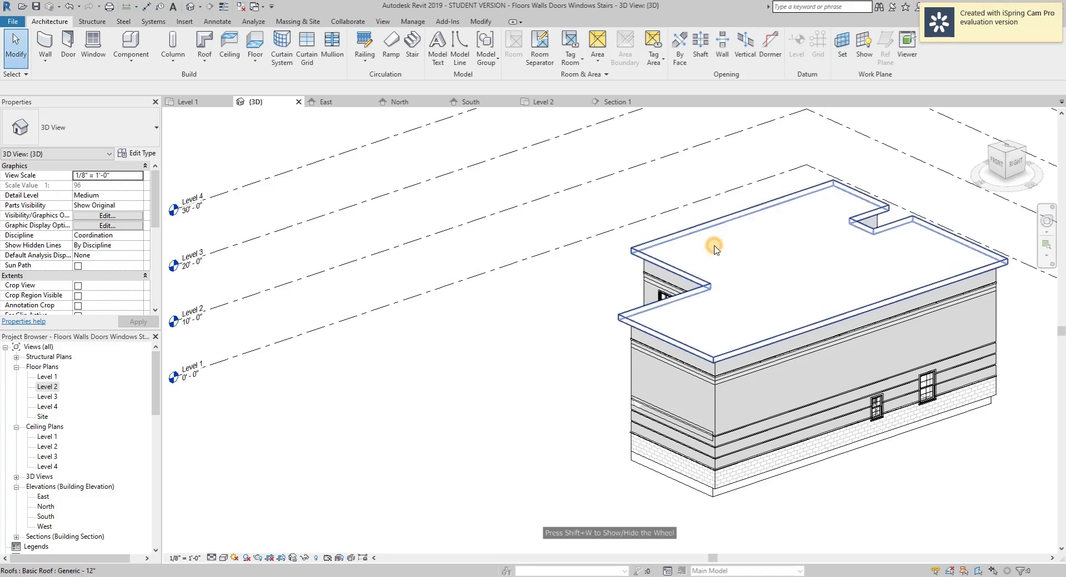
pyautogui.click(1046, 221)
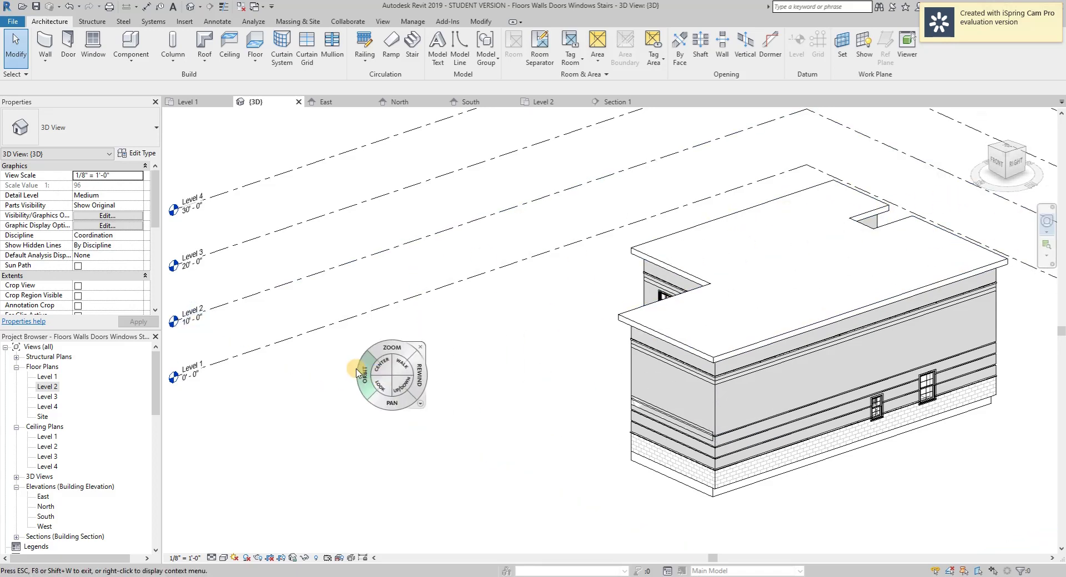
pyautogui.moveTo(389, 402); pyautogui.dragTo(183, 375)
pyautogui.moveTo(398, 420); pyautogui.dragTo(471, 461)
pyautogui.click(517, 431)
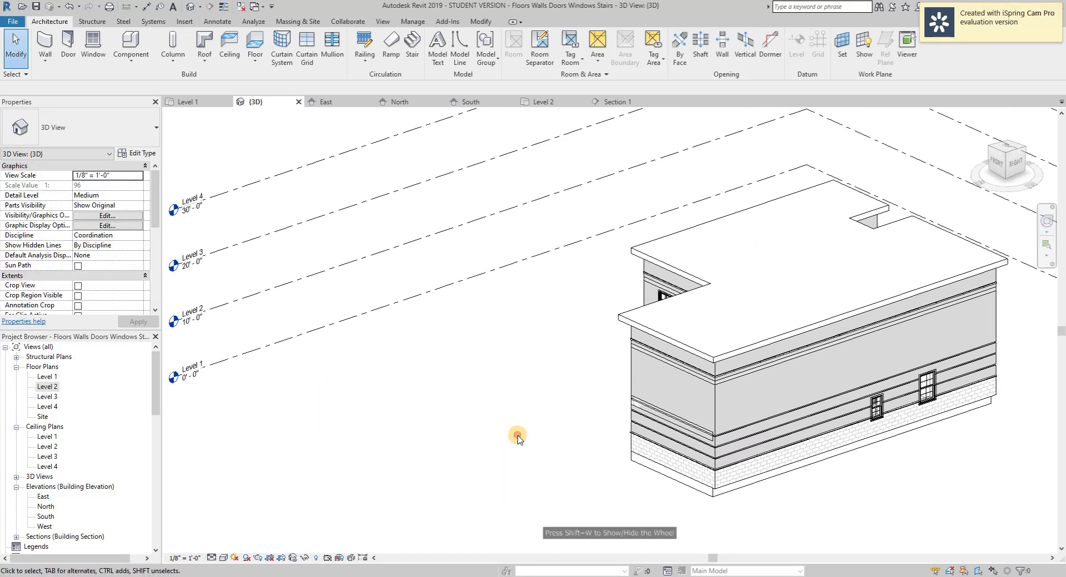
# - Temporarily hide the long exterior wall in front of the stair in the 3D view
pyautogui.scroll(3, 1026, 480)
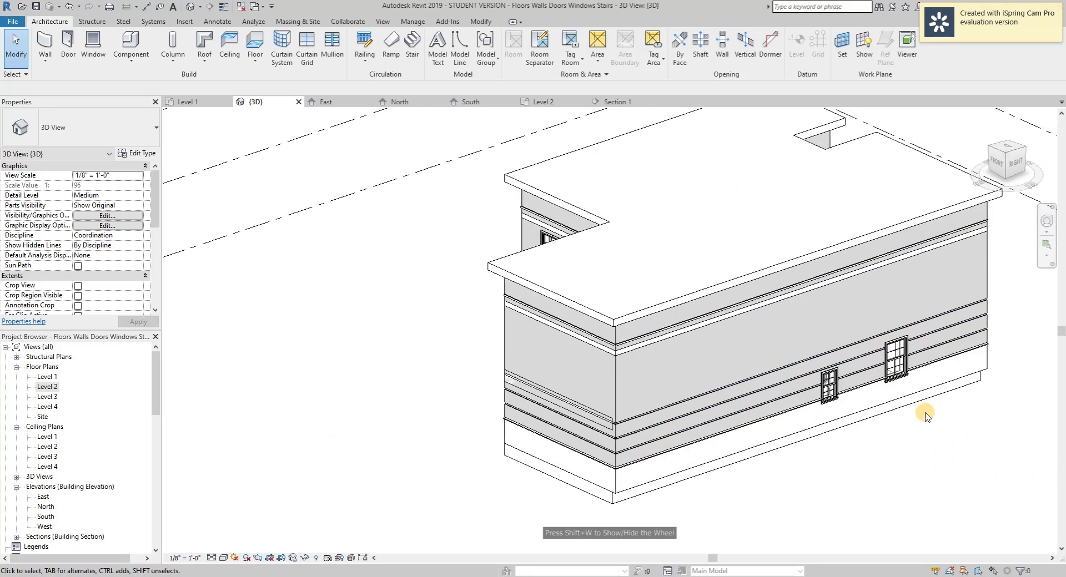
pyautogui.click(845, 279)
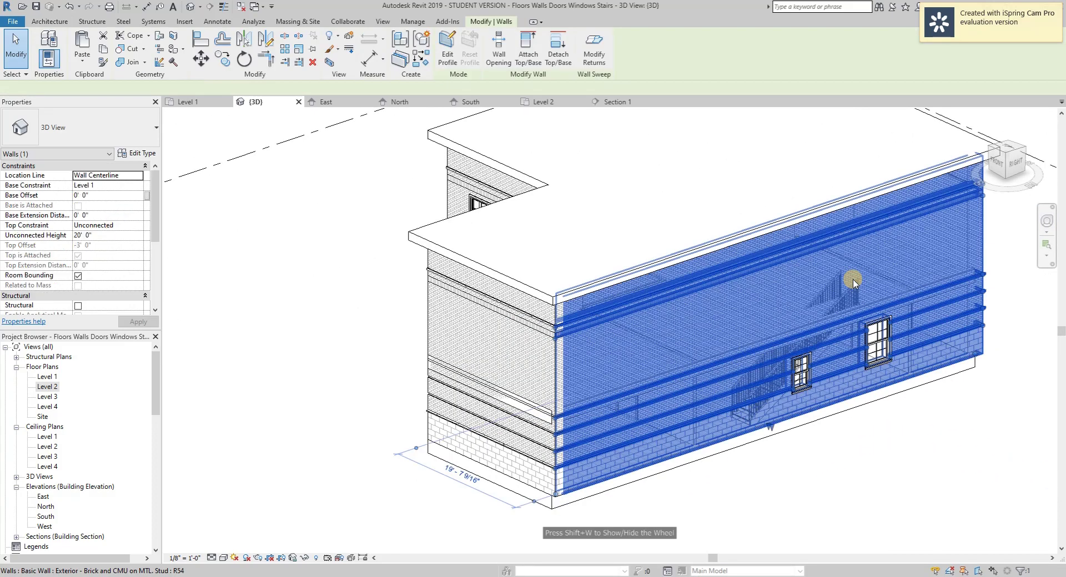
pyautogui.click(304, 558)
pyautogui.click(333, 531)
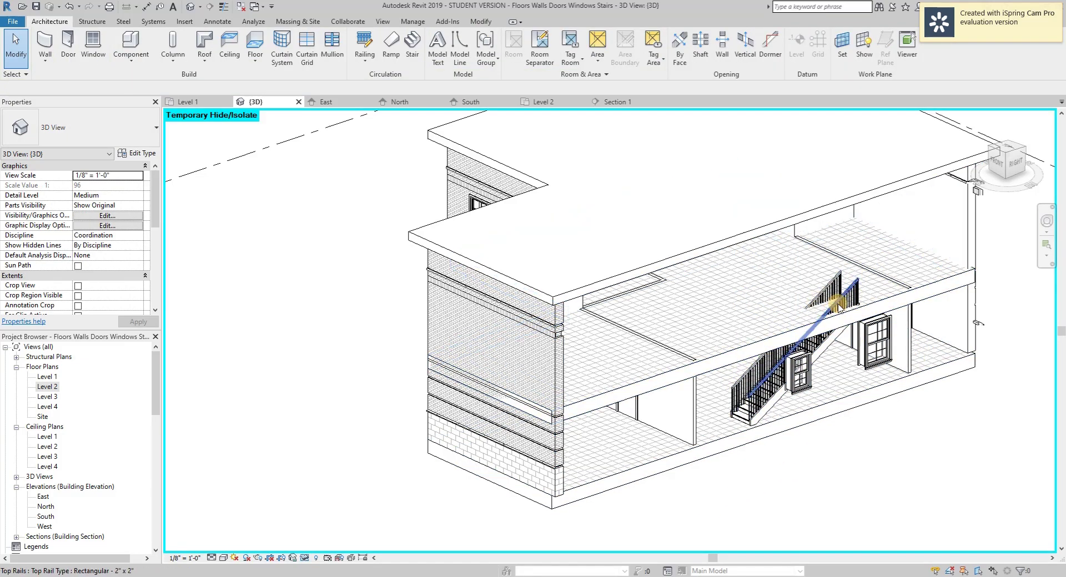
# - Start a second stair on the Level 1 plan and draw a U-shaped layout with two parallel 9-riser runs joined by an automatic landing
pyautogui.click(208, 104)
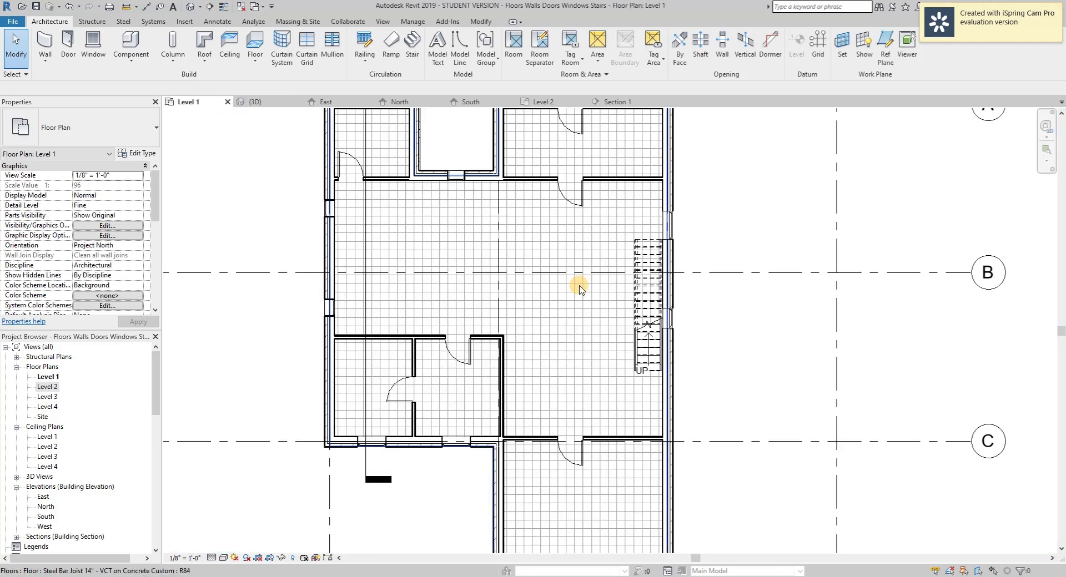
pyautogui.click(414, 44)
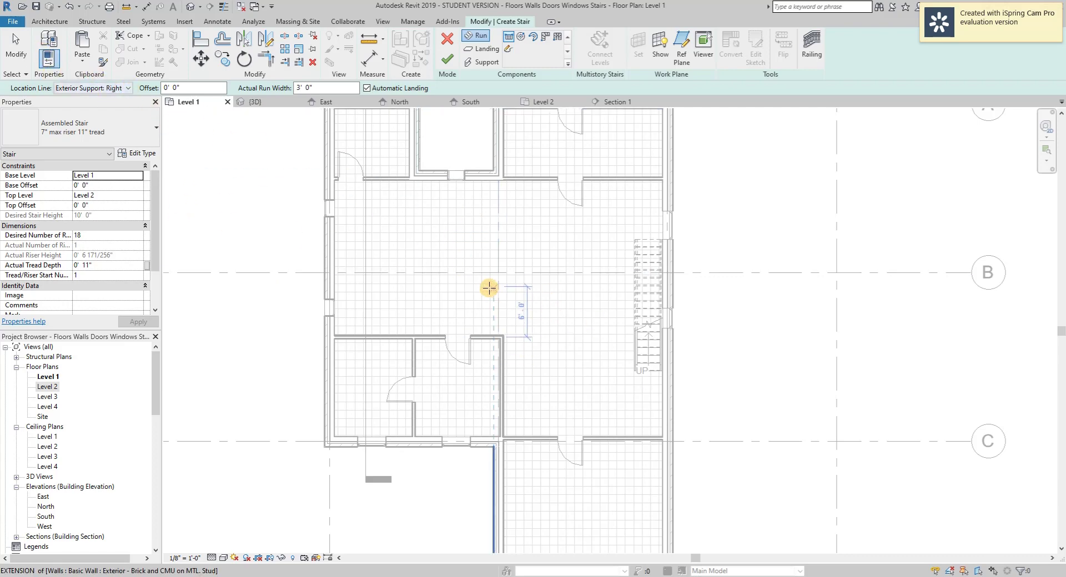
pyautogui.scroll(2, 578, 327)
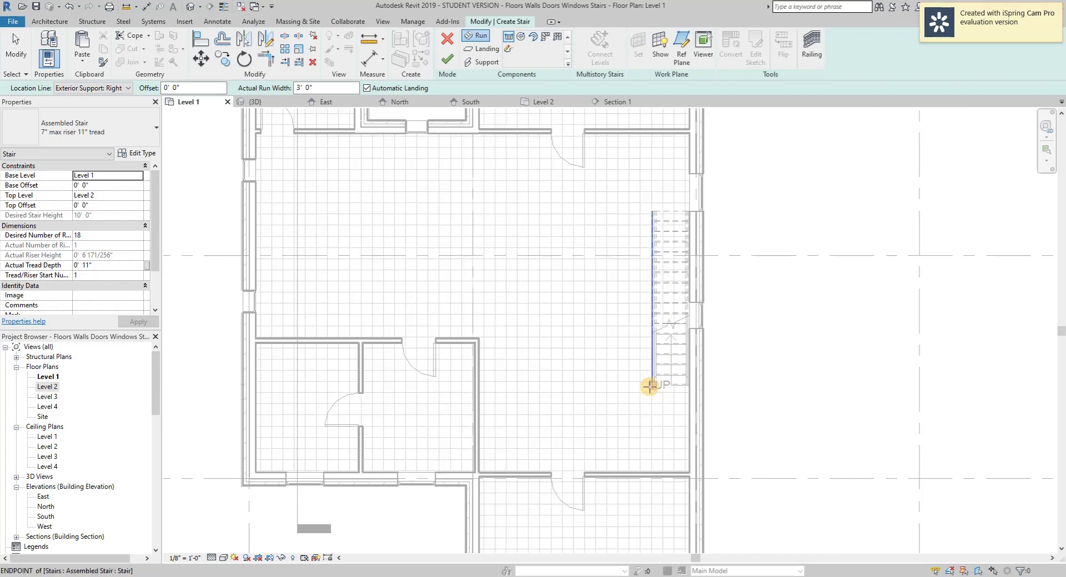
pyautogui.click(616, 386)
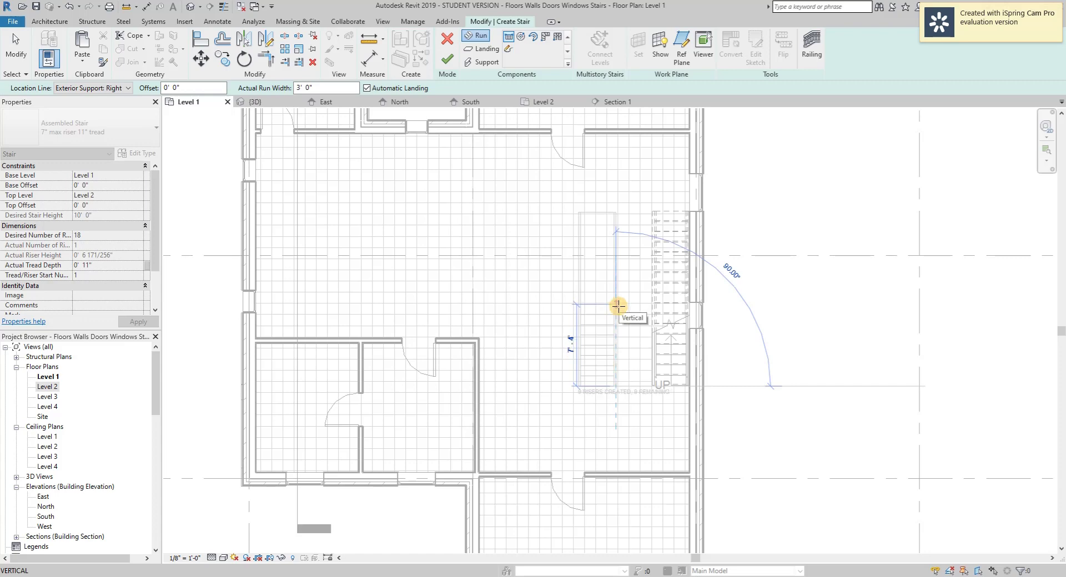
pyautogui.click(618, 306)
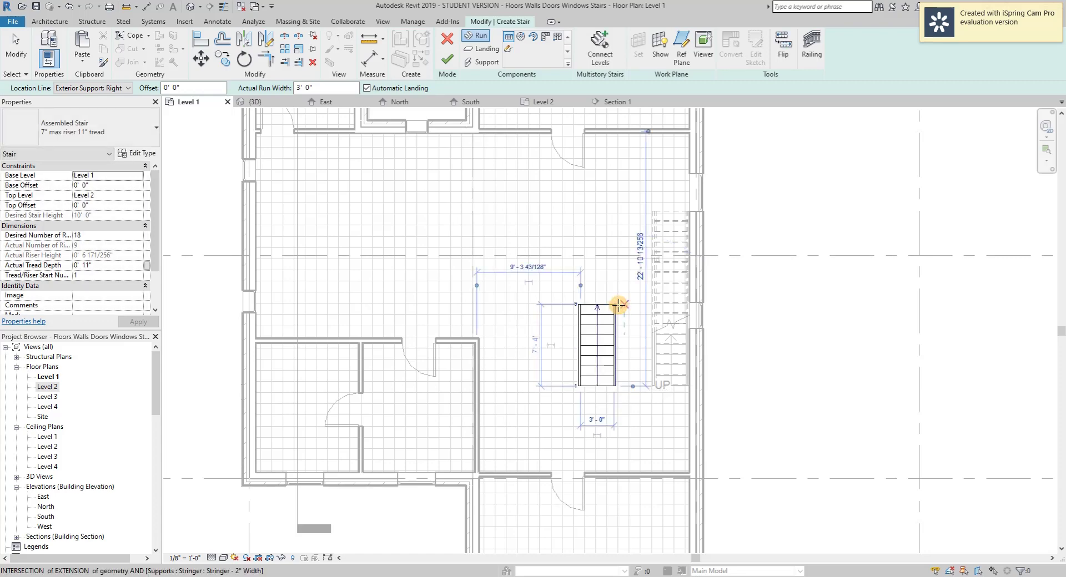
pyautogui.click(508, 303)
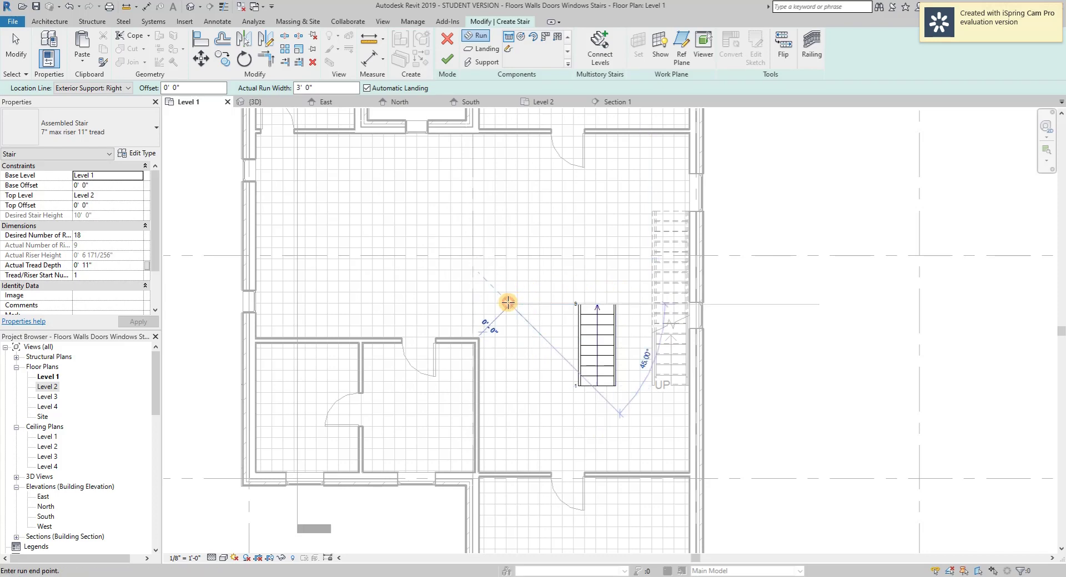
pyautogui.click(511, 391)
pyautogui.press('Escape')
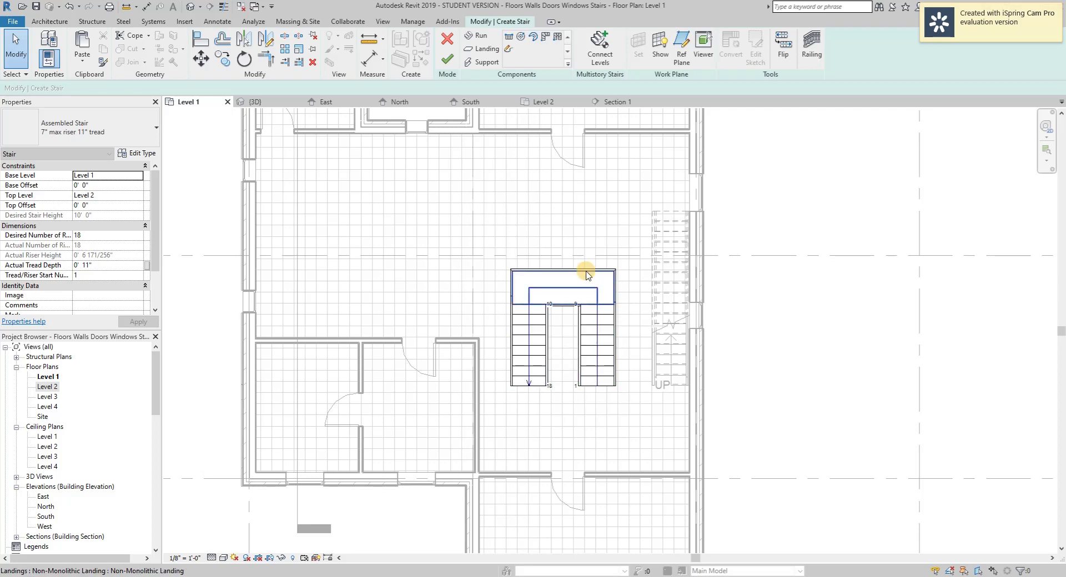
# - Widen the first run of the U-shaped stair toward its centre and move the second run to about 12' 6" from the exterior wall
pyautogui.scroll(3, 585, 341)
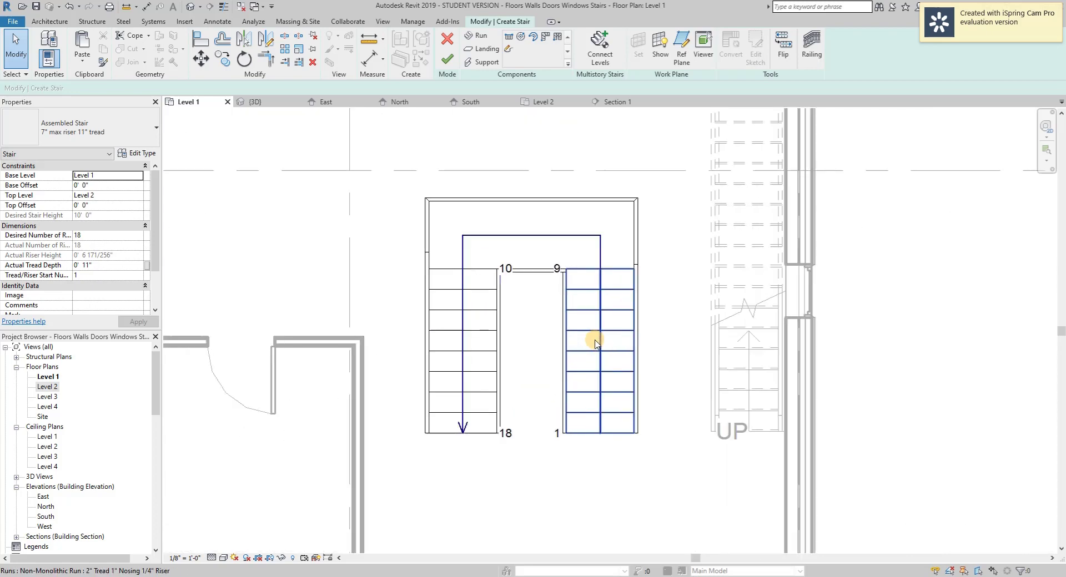
pyautogui.scroll(1, 595, 343)
pyautogui.click(595, 343)
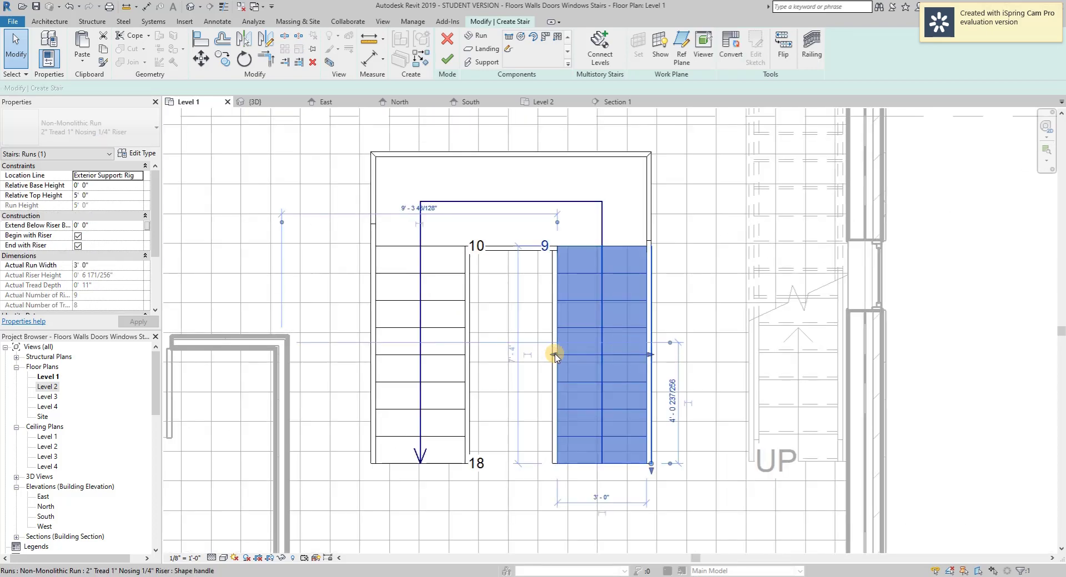
pyautogui.moveTo(555, 355); pyautogui.dragTo(509, 294)
pyautogui.click(403, 365)
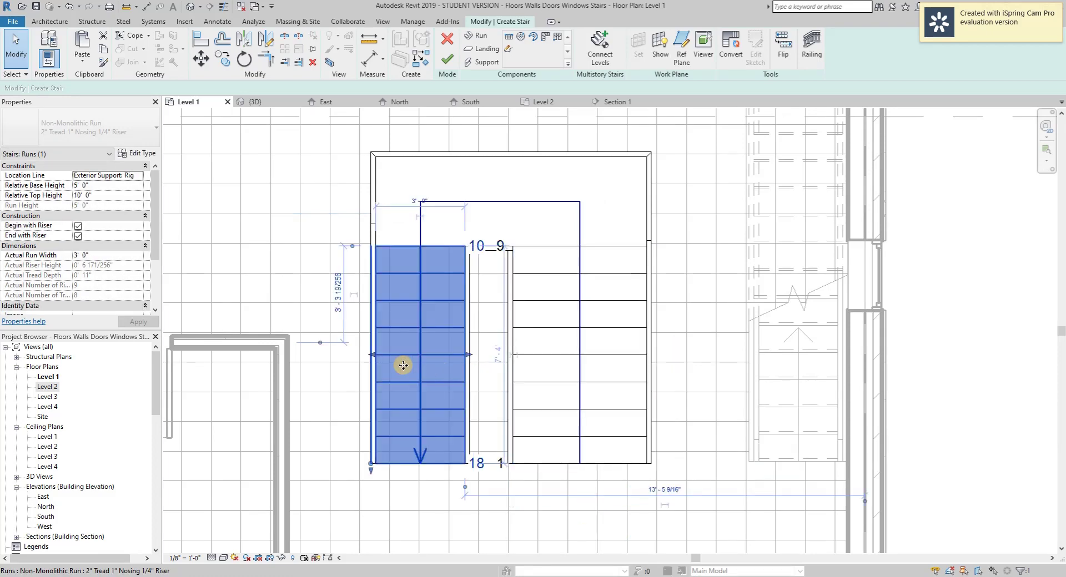
pyautogui.moveTo(404, 352); pyautogui.dragTo(435, 369)
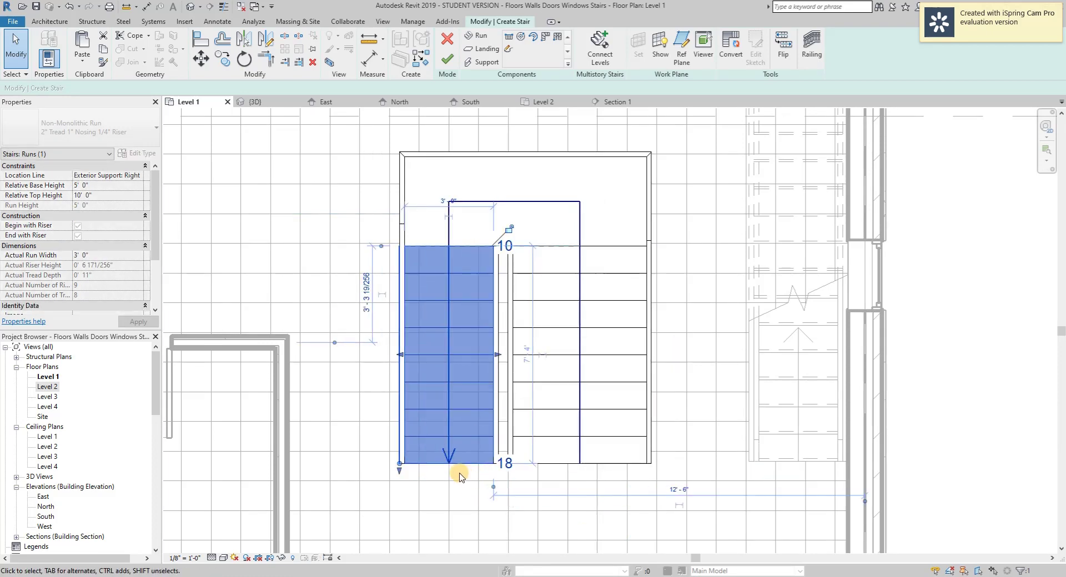
# - Shorten the second run to 6 risers by its end handle and stretch it back to 9 risers
pyautogui.moveTo(399, 471)
pyautogui.mouseDown()
pyautogui.moveTo(403, 397)
pyautogui.moveTo(405, 472)
pyautogui.mouseUp()
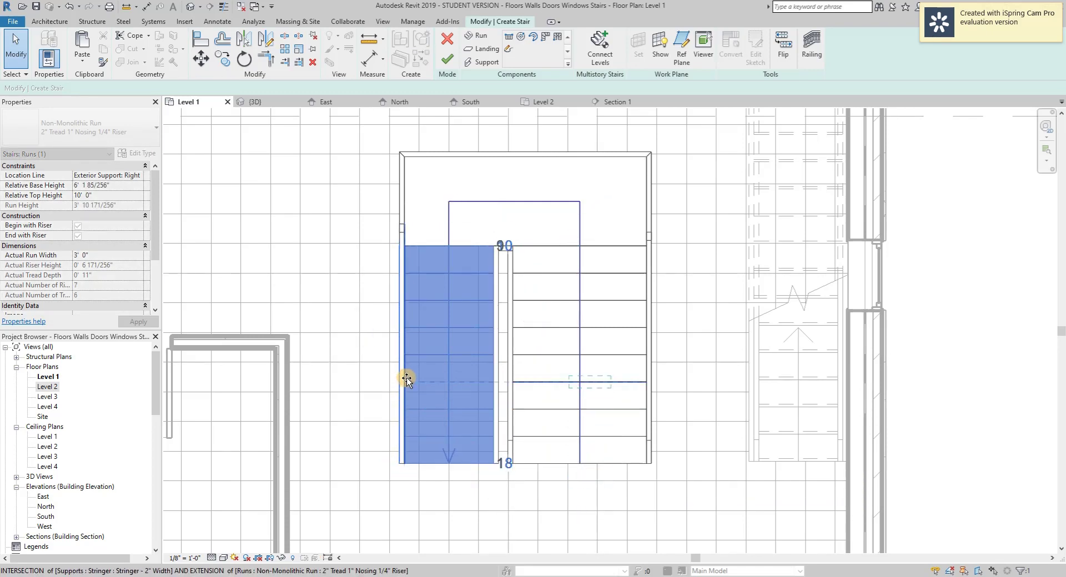
pyautogui.moveTo(406, 380); pyautogui.dragTo(407, 381)
pyautogui.scroll(-2, 647, 440)
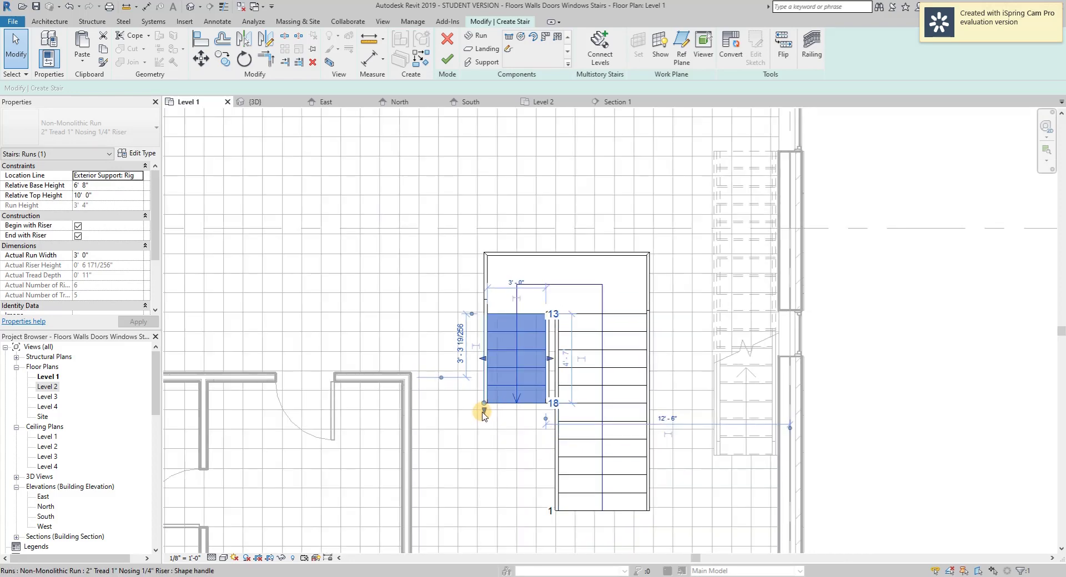
pyautogui.moveTo(483, 416); pyautogui.dragTo(485, 450)
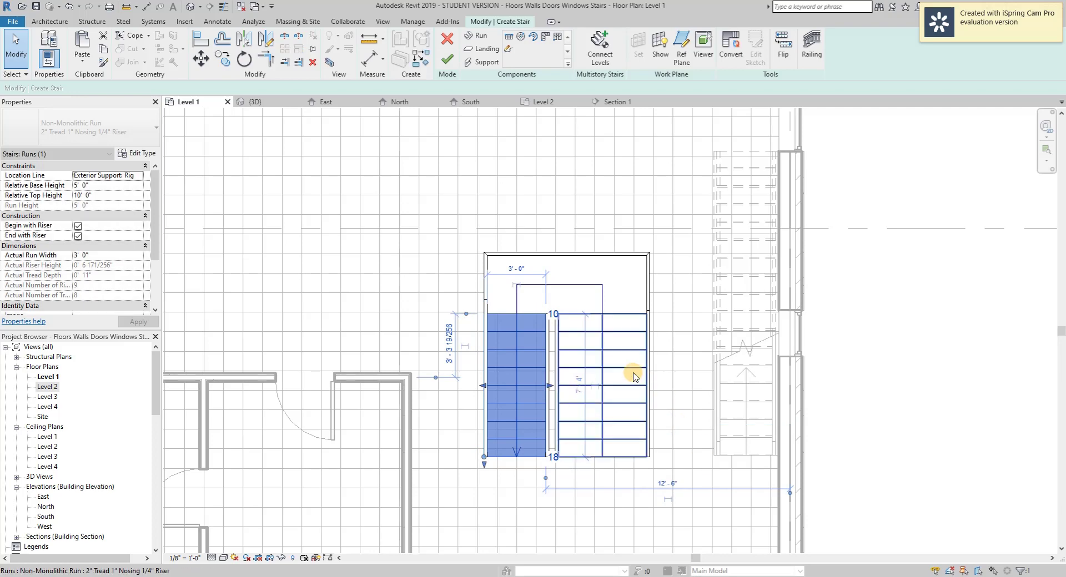
# - Narrow the first run from its inner edge to a width of about 3' 3"
pyautogui.click(571, 388)
pyautogui.moveTo(572, 386); pyautogui.dragTo(583, 385)
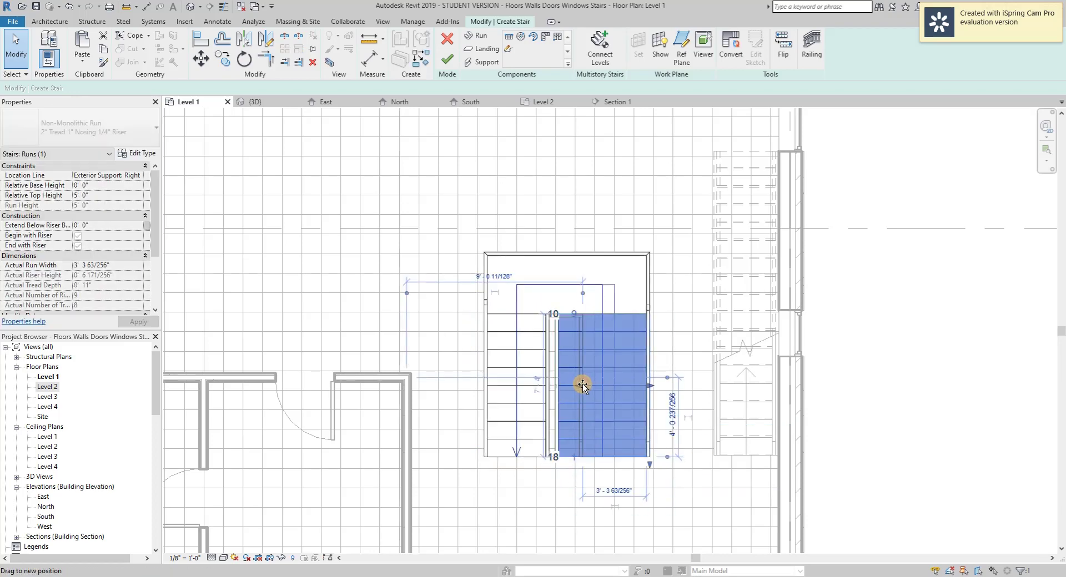
pyautogui.click(681, 344)
# - Check the U-shaped stair in the 3D view and finish it with its railings
pyautogui.scroll(-3, 689, 334)
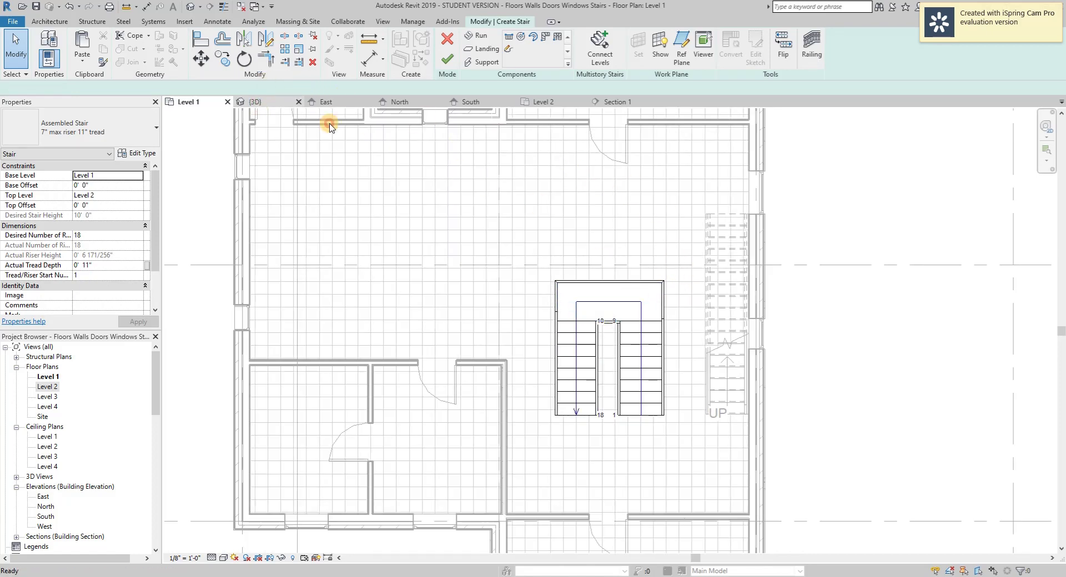
pyautogui.hotkey('ctrl', 'Tab')
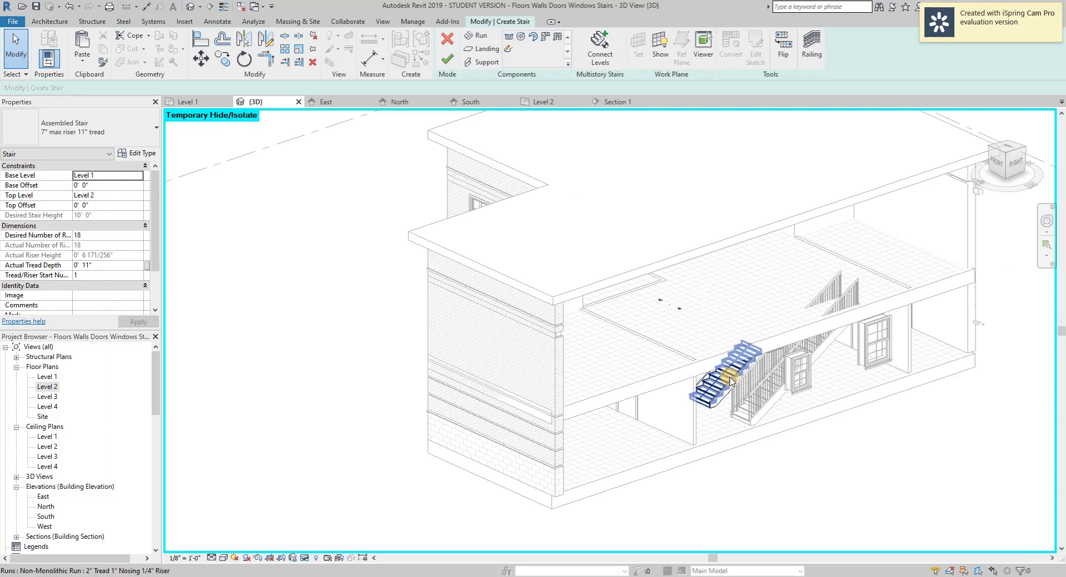
pyautogui.click(457, 73)
pyautogui.scroll(3, 915, 379)
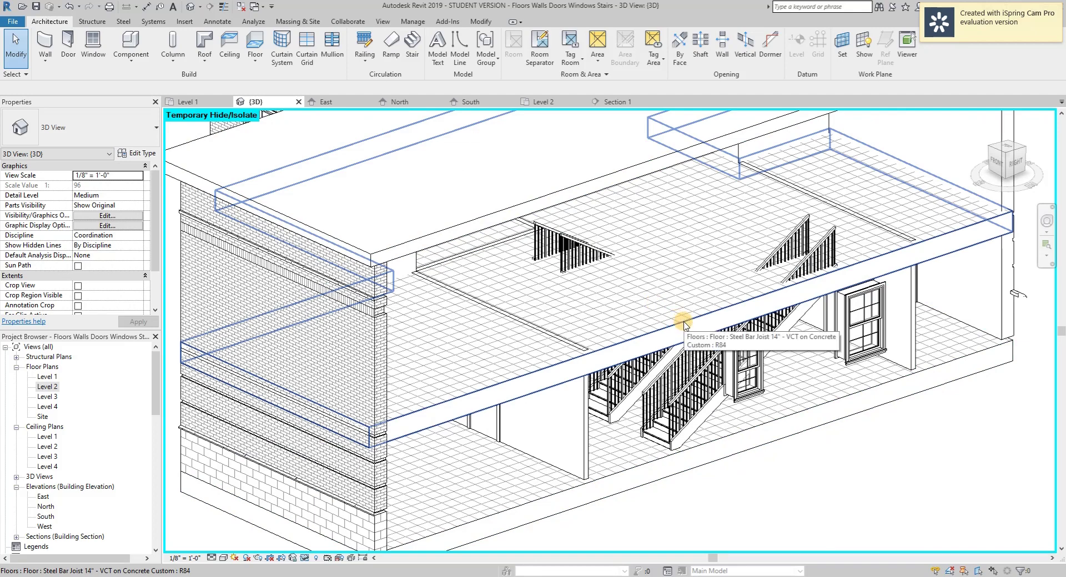
# - Edit the Level 2 floor boundary and pick the straight stair's bottom, inner side and top edges as boundary lines
pyautogui.doubleClick(683, 325)
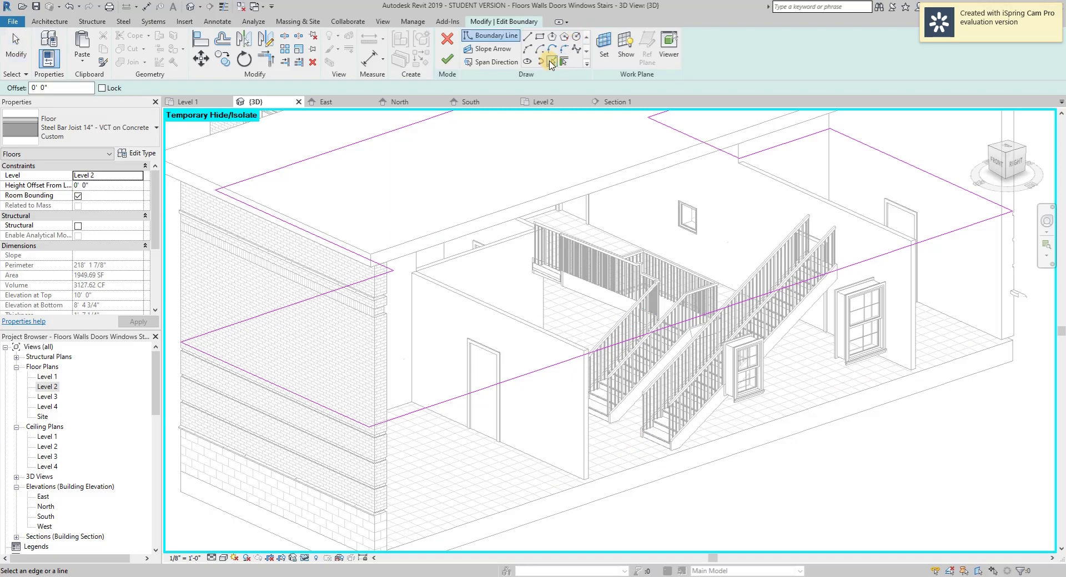
pyautogui.scroll(5, 638, 442)
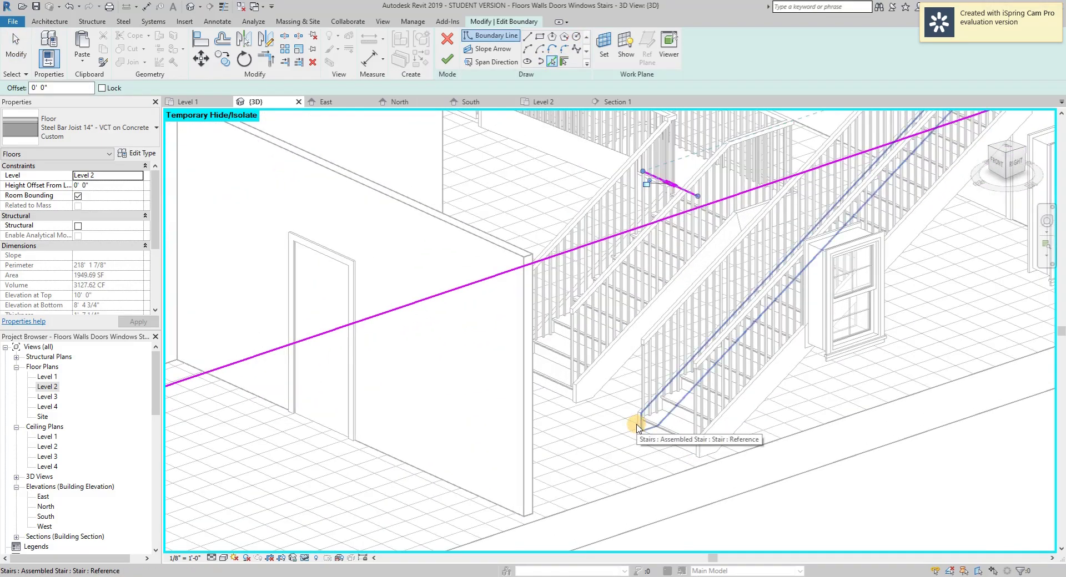
pyautogui.scroll(-5, 634, 423)
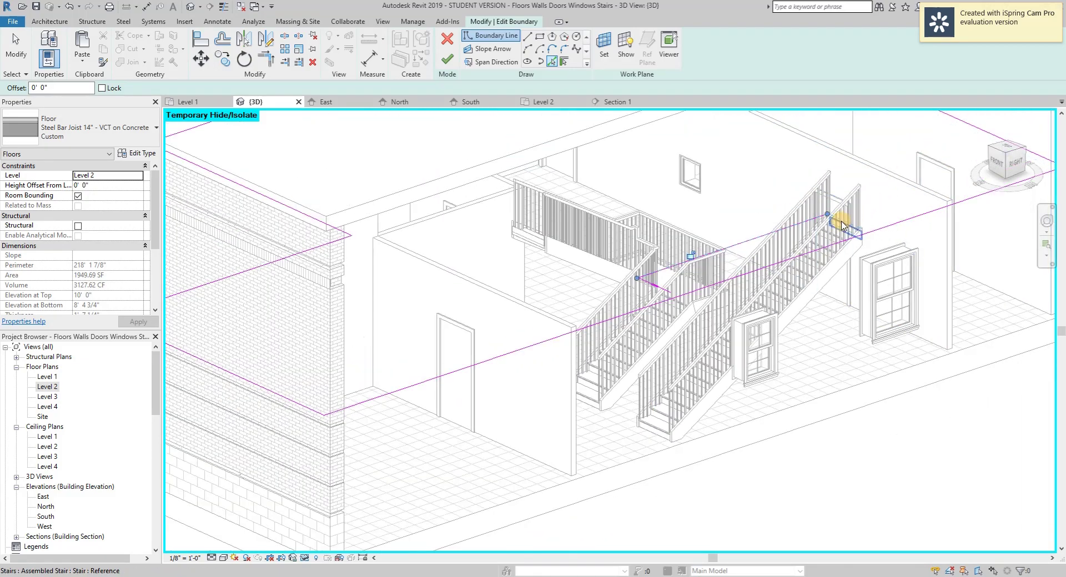
pyautogui.scroll(4, 844, 216)
pyautogui.scroll(5, 853, 215)
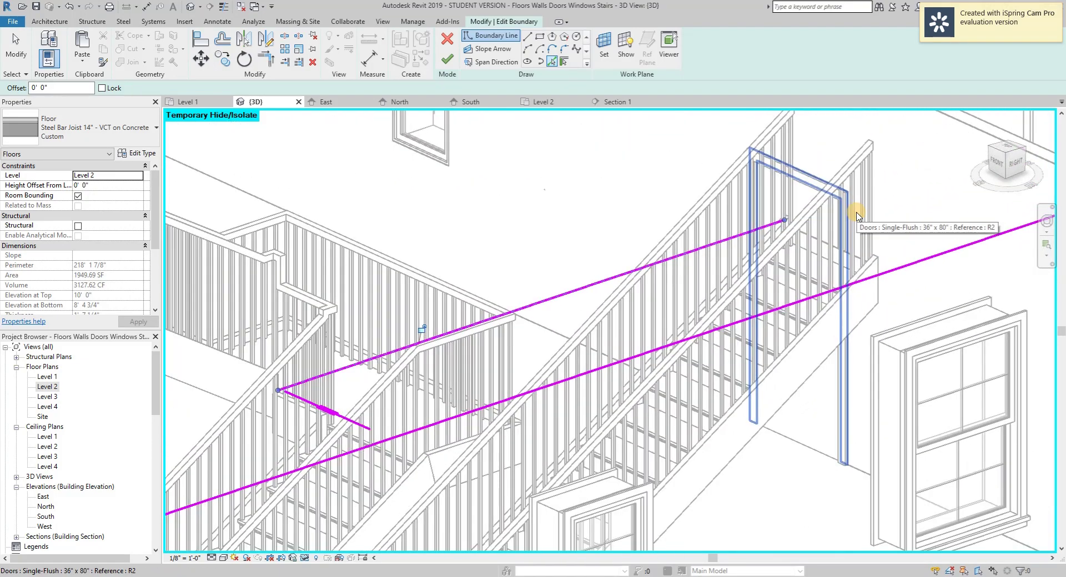
pyautogui.keyDown('shift'); pyautogui.moveTo(869, 237); pyautogui.dragTo(802, 405, button='middle'); pyautogui.keyUp('shift')
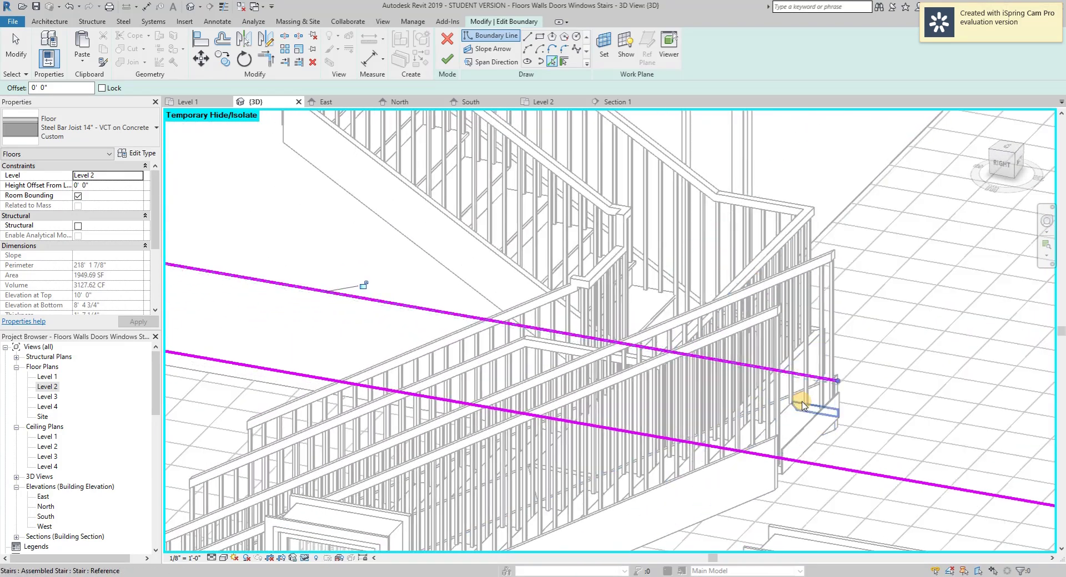
pyautogui.click(807, 425)
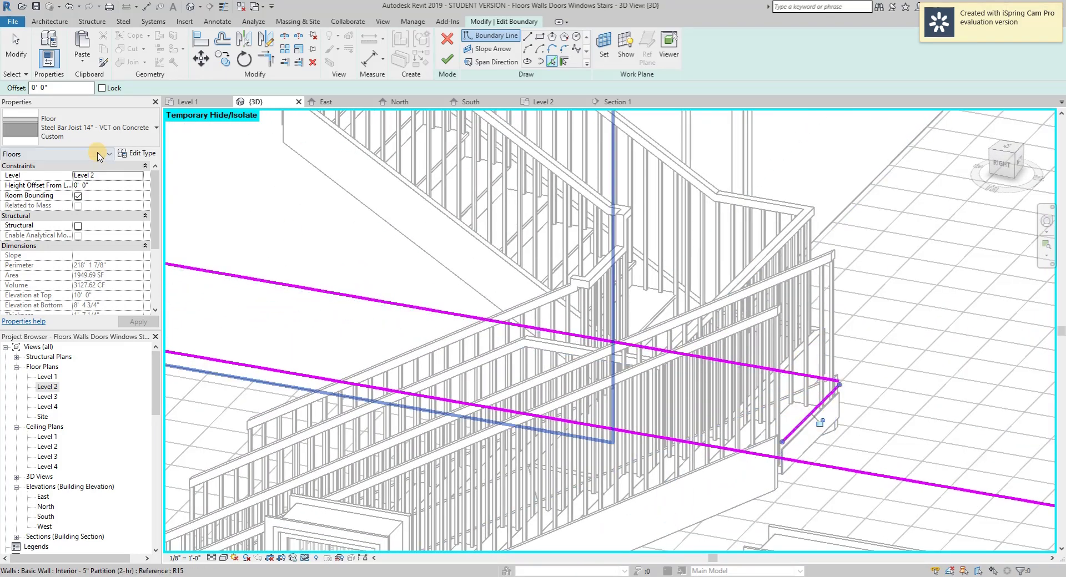
# - Split the floor's exterior boundary line and trim the lines into one continuous notch around the straight stair
pyautogui.click(266, 60)
pyautogui.click(800, 375)
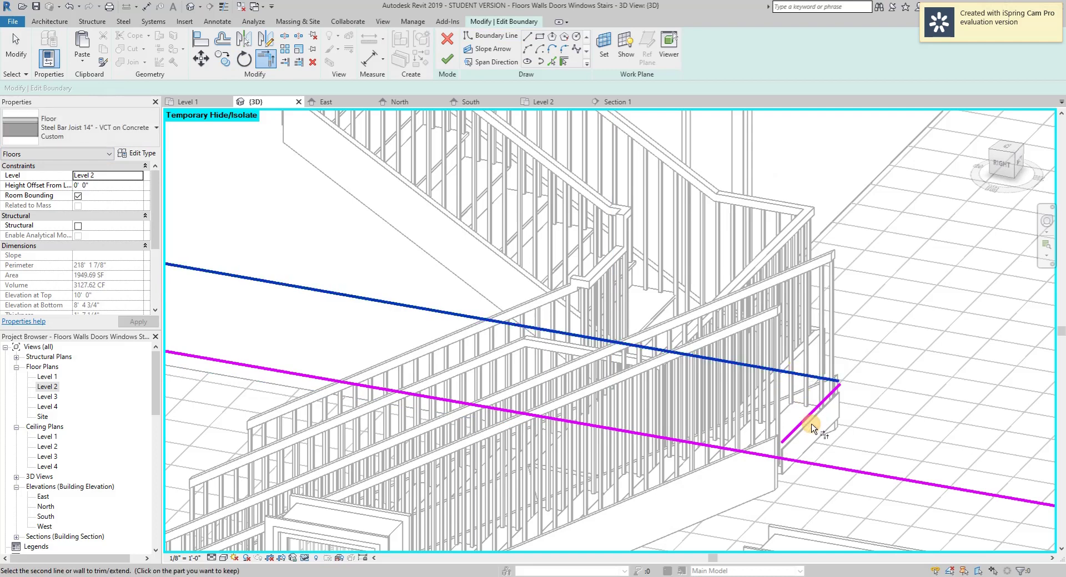
pyautogui.scroll(-2, 812, 416)
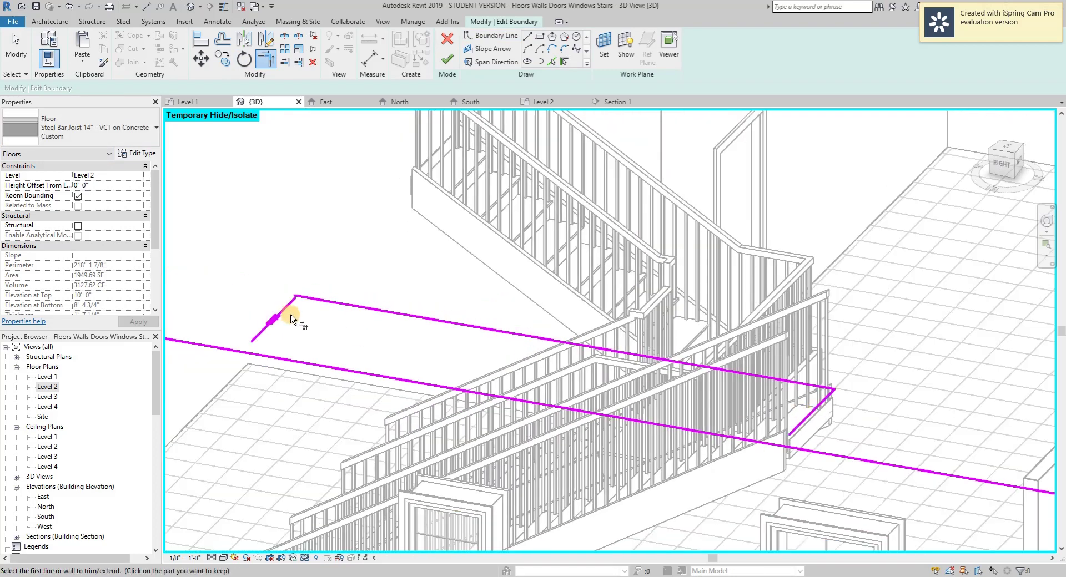
pyautogui.click(283, 36)
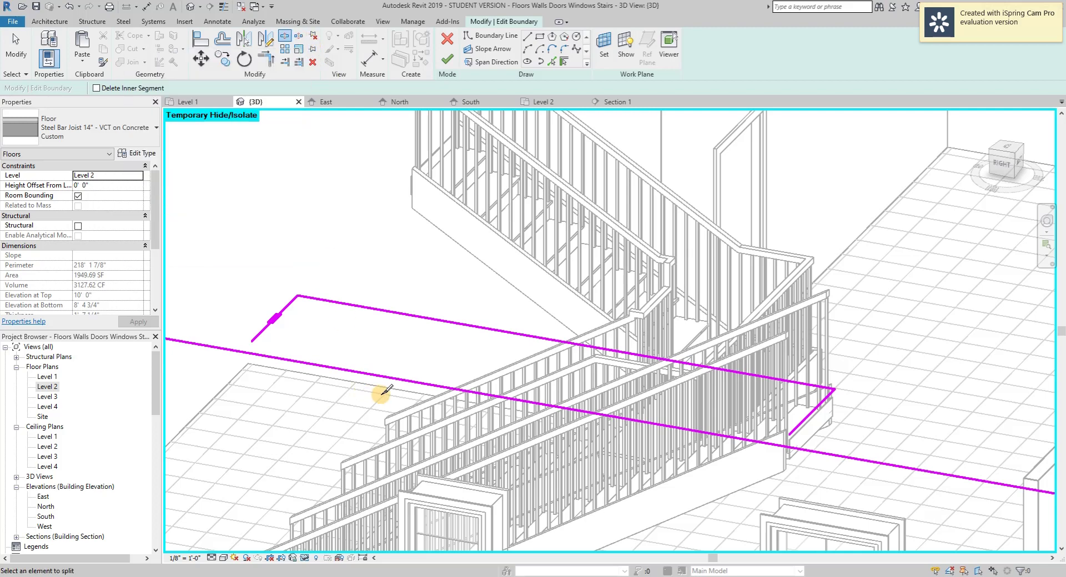
pyautogui.click(392, 379)
pyautogui.click(266, 61)
pyautogui.click(266, 329)
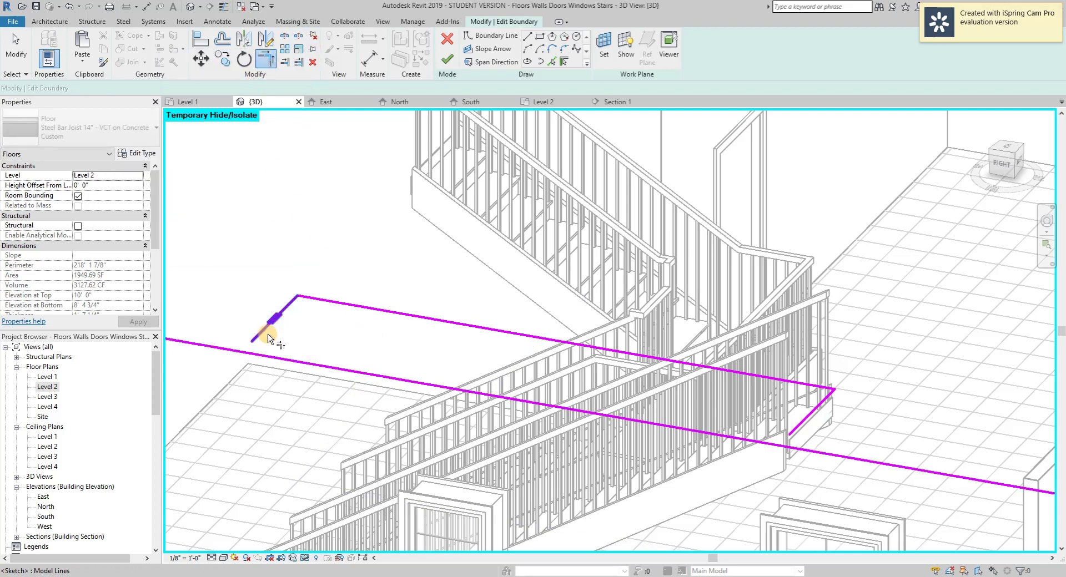
pyautogui.click(215, 347)
pyautogui.click(805, 450)
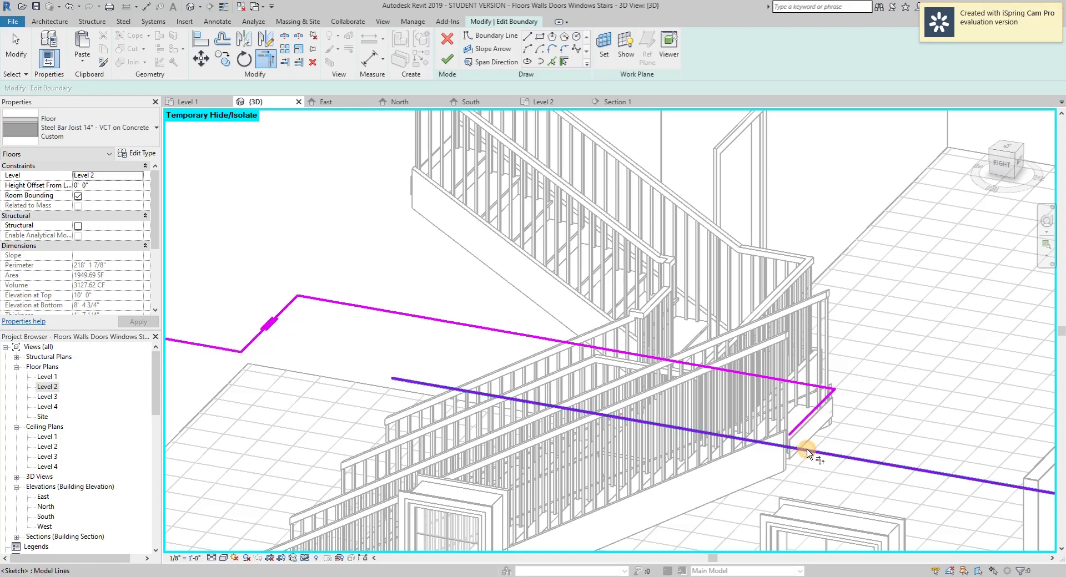
pyautogui.click(810, 419)
pyautogui.scroll(-2, 591, 303)
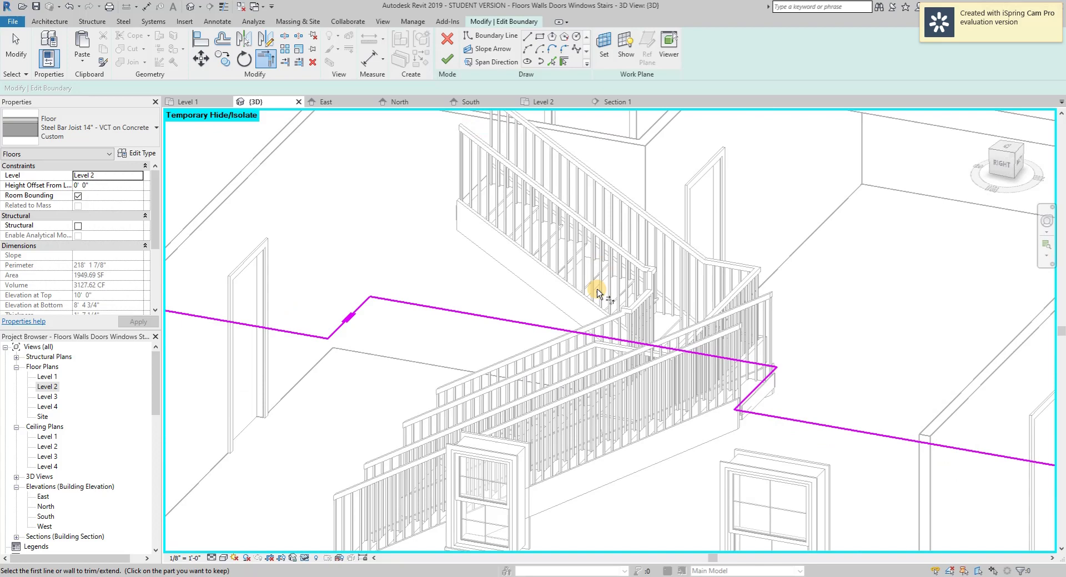
# - Finish the Level 2 floor boundary and attach the walls reaching that level to the floor's bottom
pyautogui.click(552, 61)
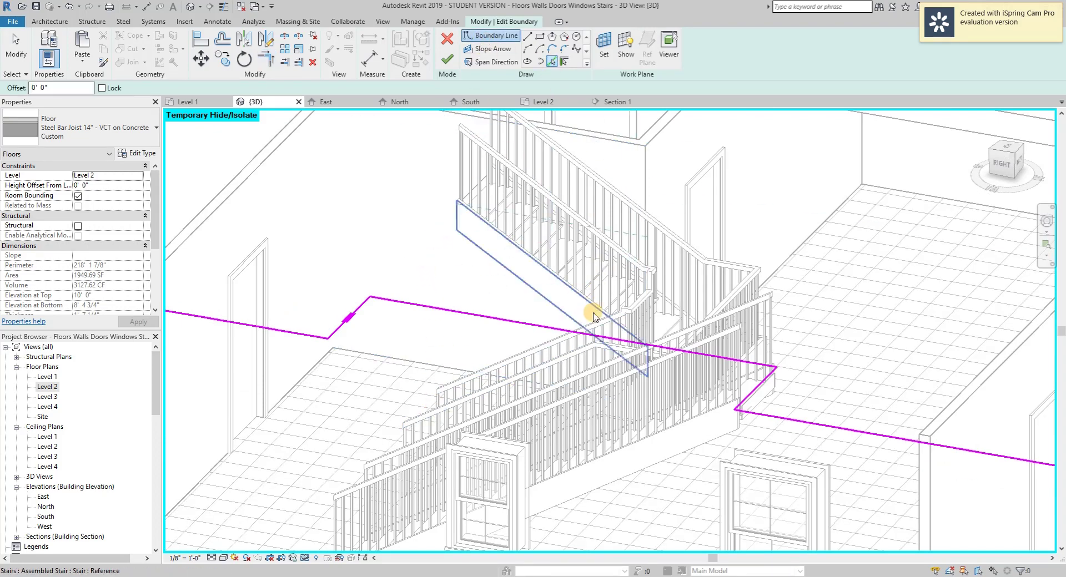
pyautogui.click(448, 58)
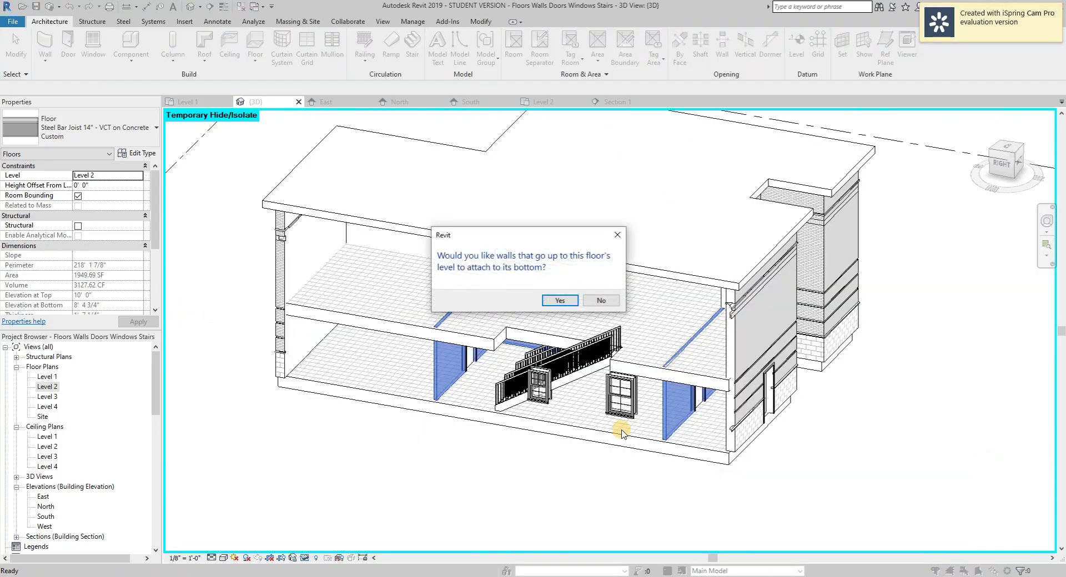
pyautogui.click(558, 301)
pyautogui.scroll(3, 554, 230)
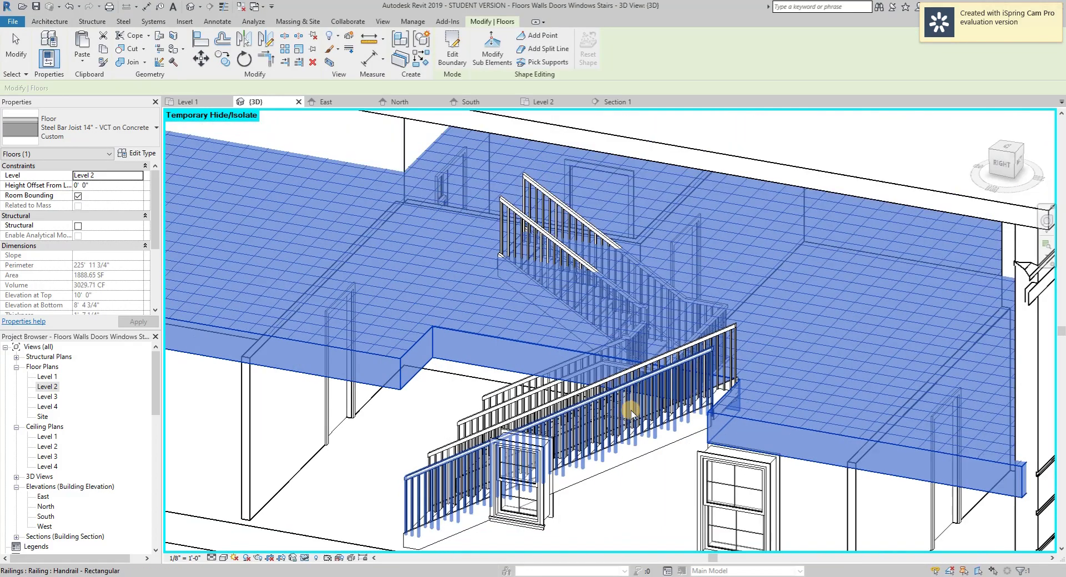
pyautogui.press('Escape')
# - Start a shaft opening in the Level 1 plan, save the project, and pick the U-shaped stair's outer edges as boundary lines
pyautogui.scroll(-2, 605, 439)
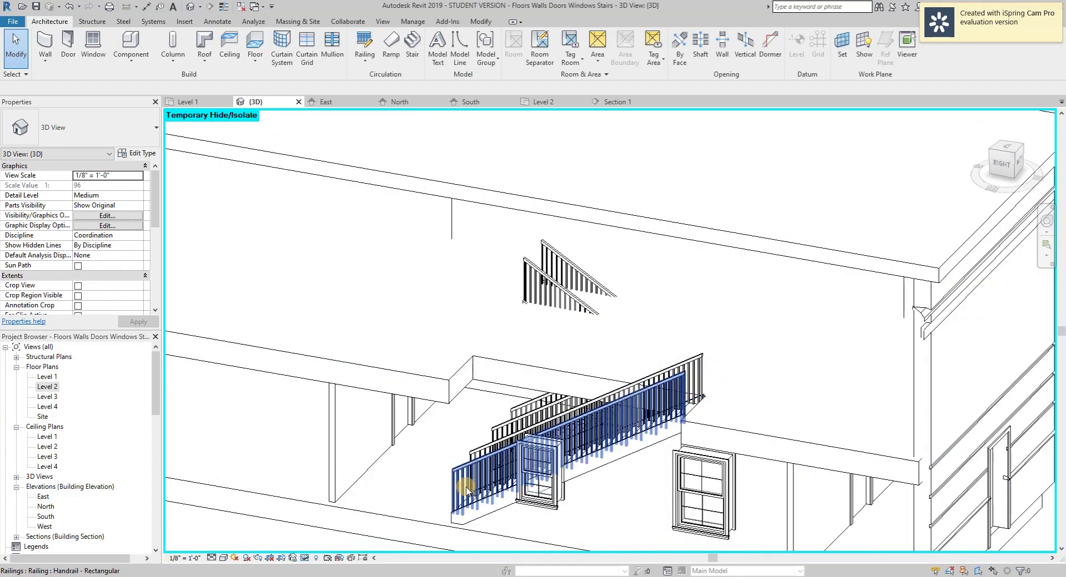
pyautogui.moveTo(466, 489)
pyautogui.keyDown('shift'); pyautogui.mouseDown(button='middle')
pyautogui.moveTo(436, 488)
pyautogui.moveTo(590, 445)
pyautogui.moveTo(543, 457)
pyautogui.moveTo(461, 365)
pyautogui.moveTo(460, 297)
pyautogui.moveTo(444, 333)
pyautogui.moveTo(436, 314)
pyautogui.mouseUp(button='middle'); pyautogui.keyUp('shift')
pyautogui.click(433, 356)
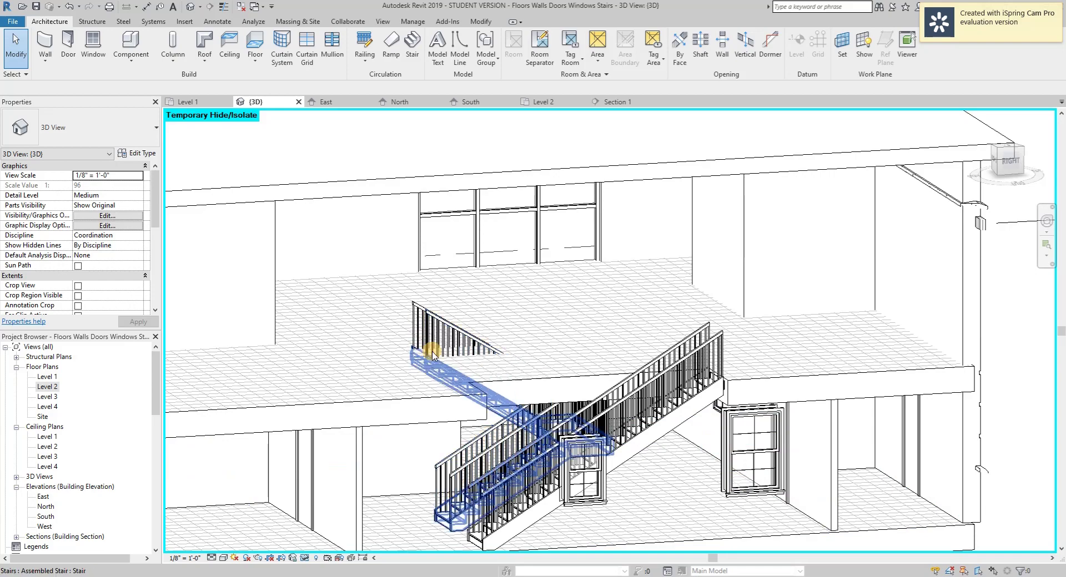
pyautogui.scroll(-3, 447, 343)
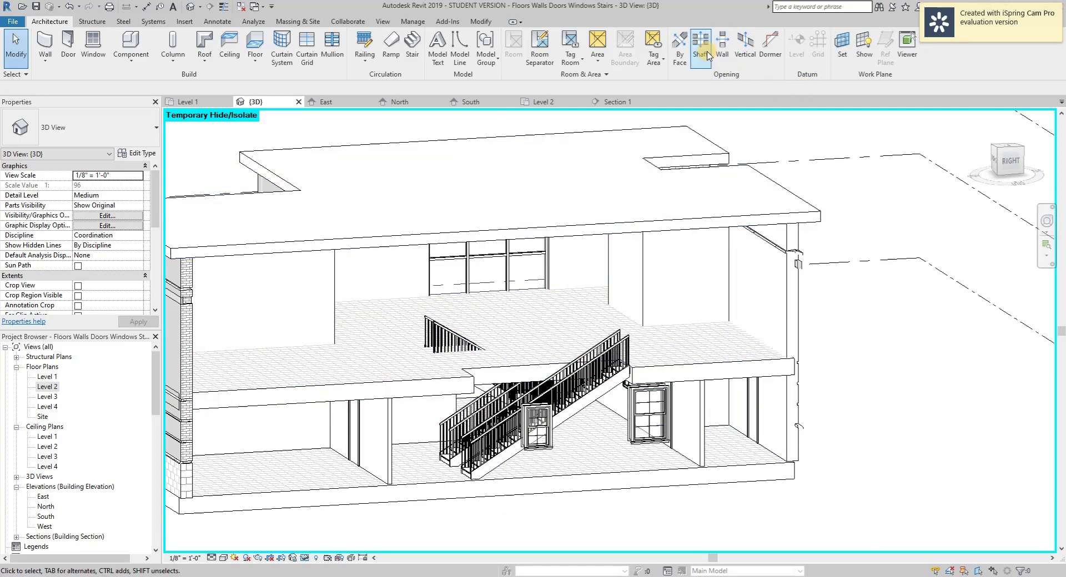
pyautogui.click(184, 102)
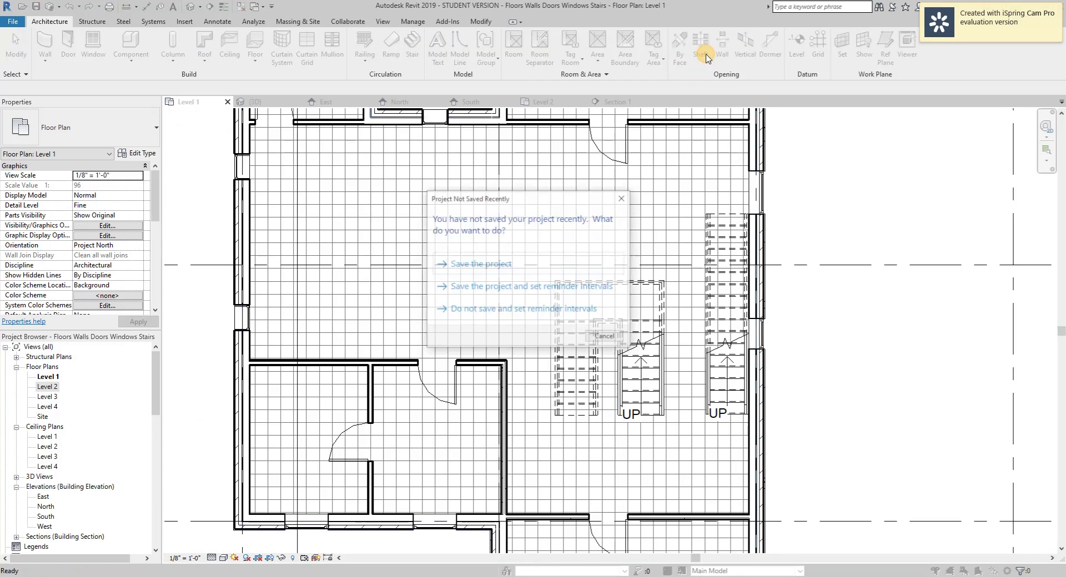
pyautogui.click(485, 264)
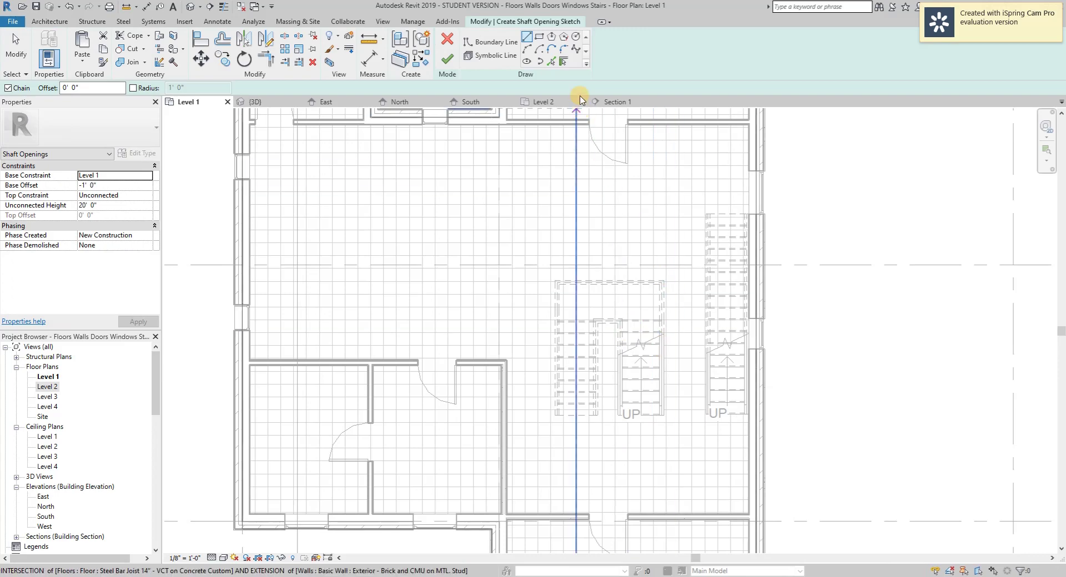
pyautogui.click(552, 61)
pyautogui.scroll(3, 664, 379)
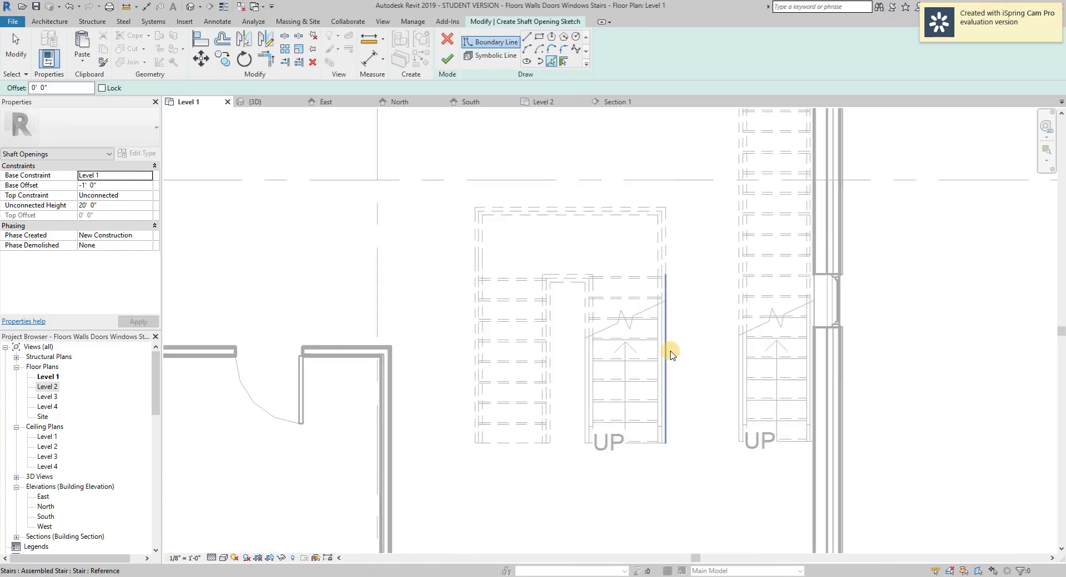
pyautogui.click(671, 353)
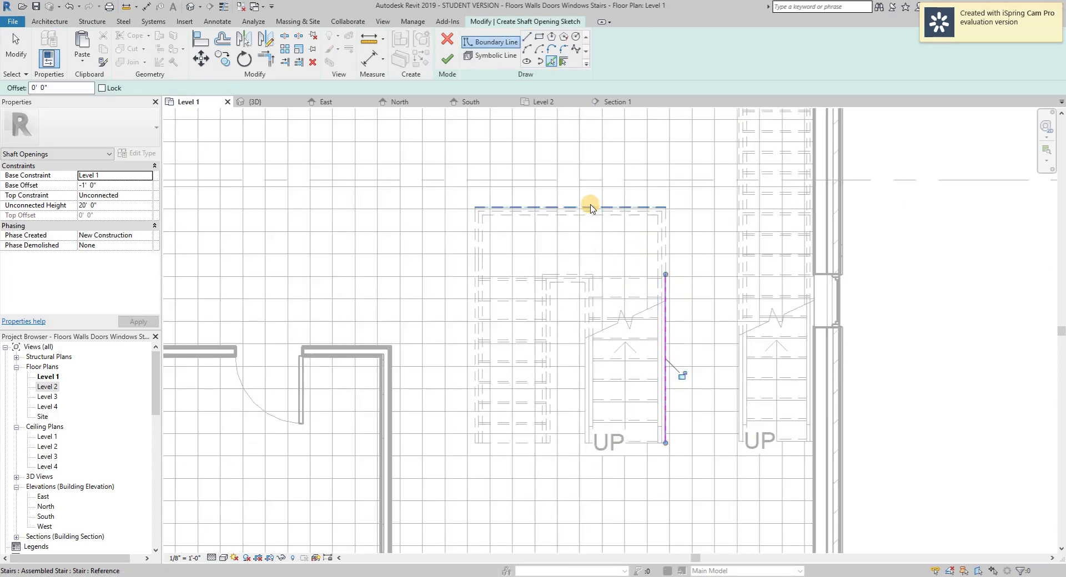
pyautogui.click(472, 223)
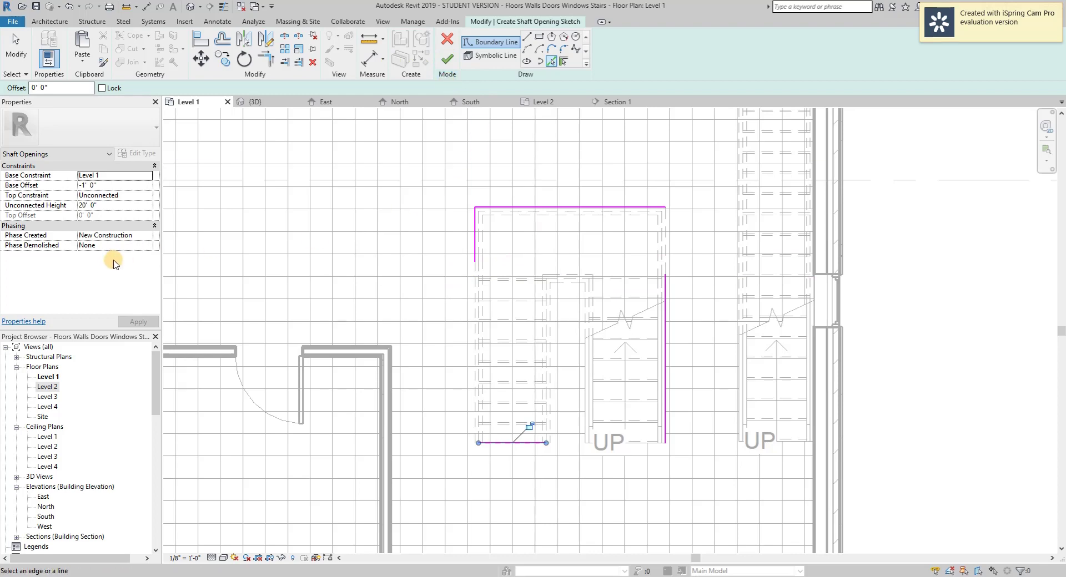
# - Trim the shaft boundary lines into a closed rectangle around the U-shaped stair and finish the shaft opening
pyautogui.click(266, 58)
pyautogui.click(487, 232)
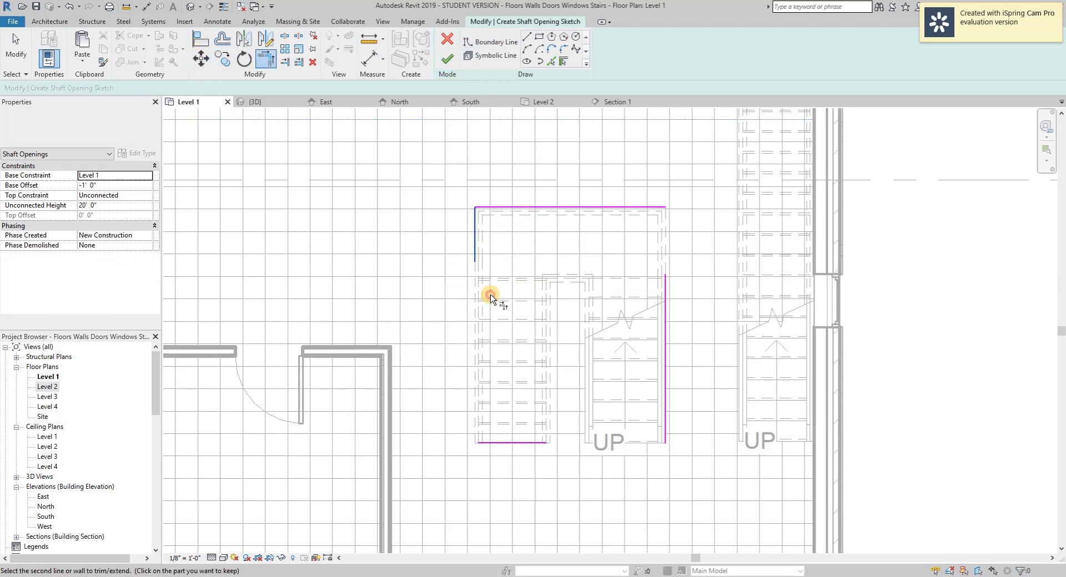
pyautogui.click(532, 453)
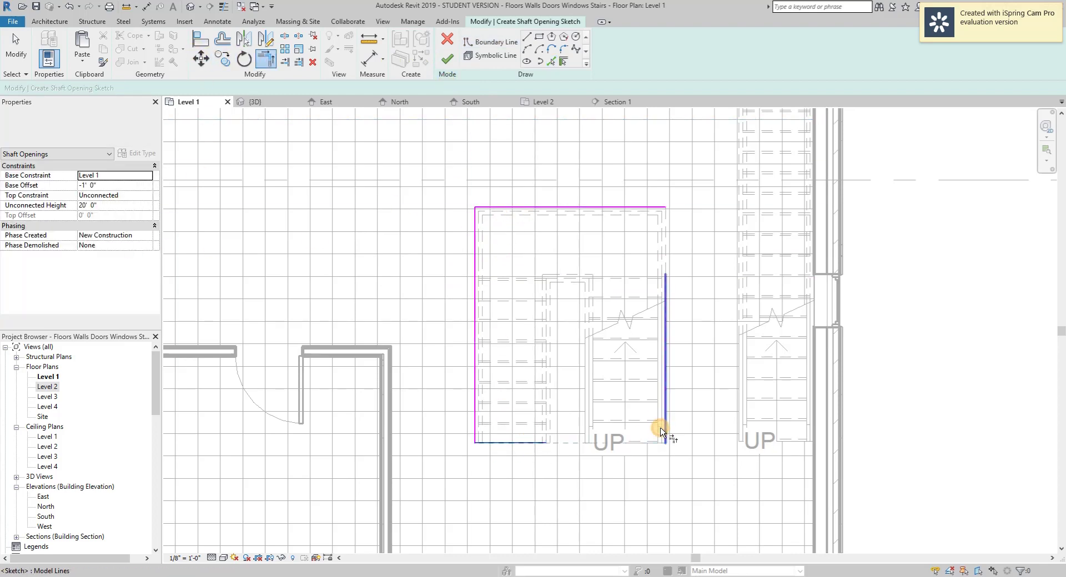
pyautogui.click(665, 362)
pyautogui.click(666, 281)
pyautogui.click(658, 208)
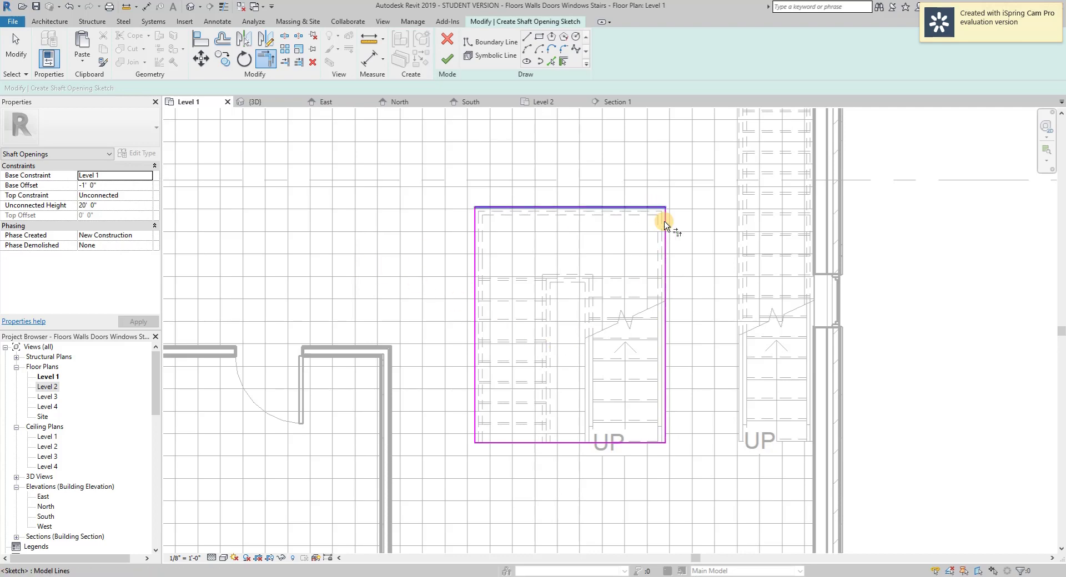
pyautogui.click(447, 59)
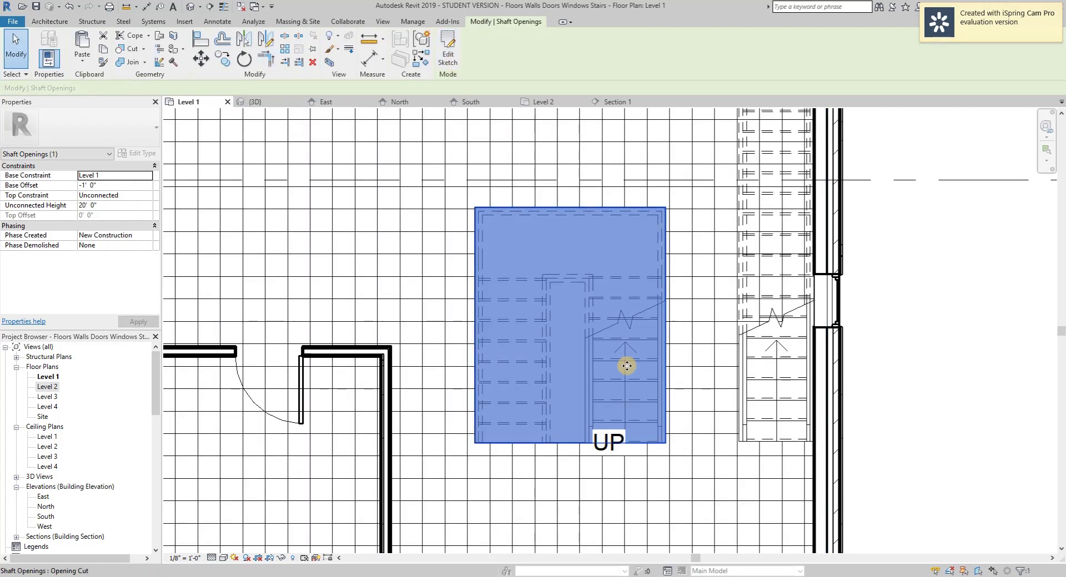
# - In the 3D view, stretch the shaft opening up through the roof and raise its base to about 2' 0" above Level 1
pyautogui.click(259, 105)
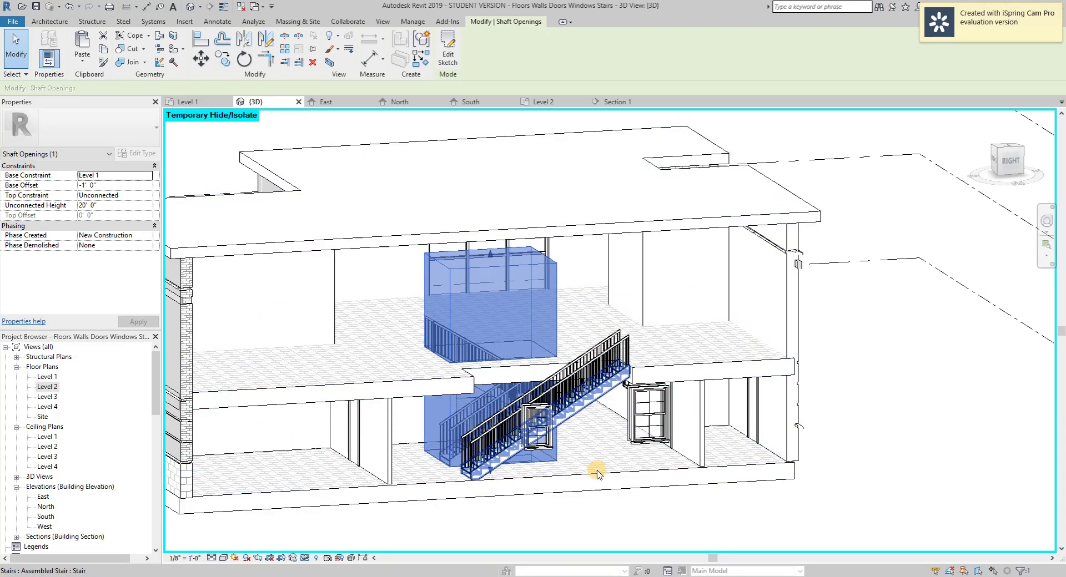
pyautogui.moveTo(491, 257); pyautogui.dragTo(489, 66)
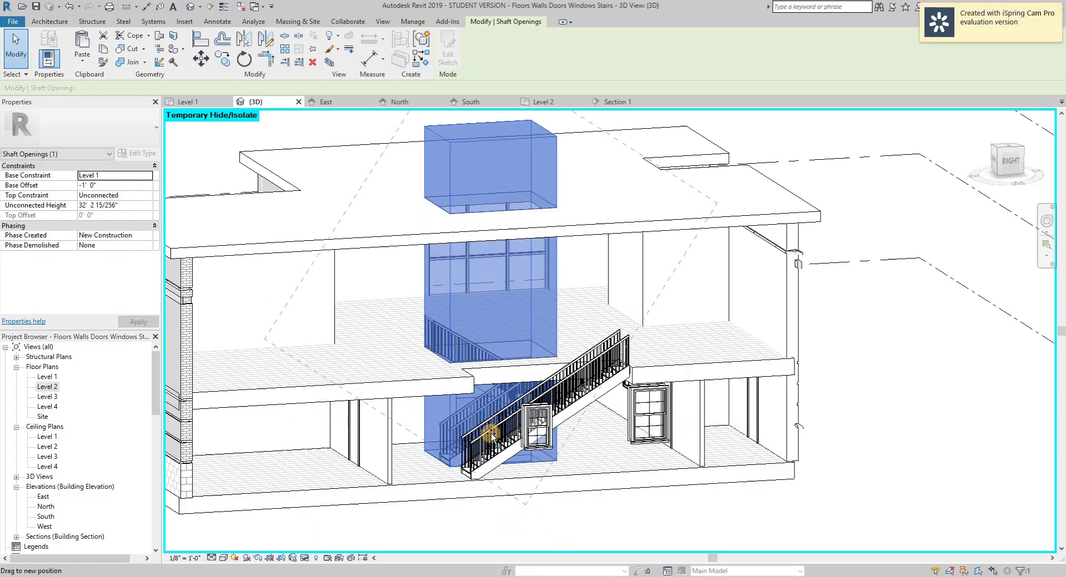
pyautogui.moveTo(491, 435); pyautogui.dragTo(488, 454)
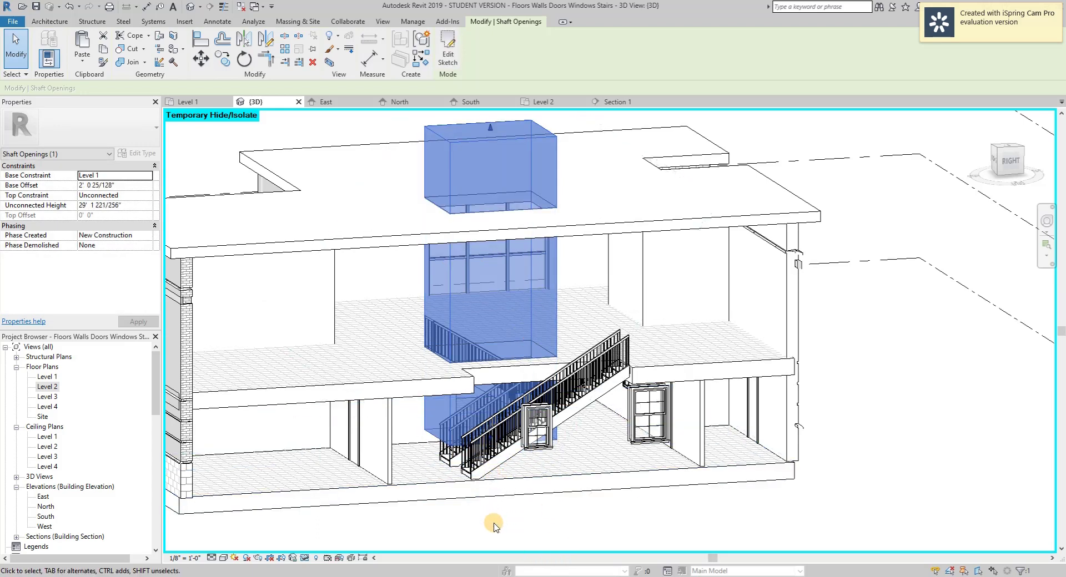
# - Set the shaft opening's top constraint to Up to level: Level 4 and its base offset to 0' 0"
pyautogui.click(149, 196)
pyautogui.click(123, 239)
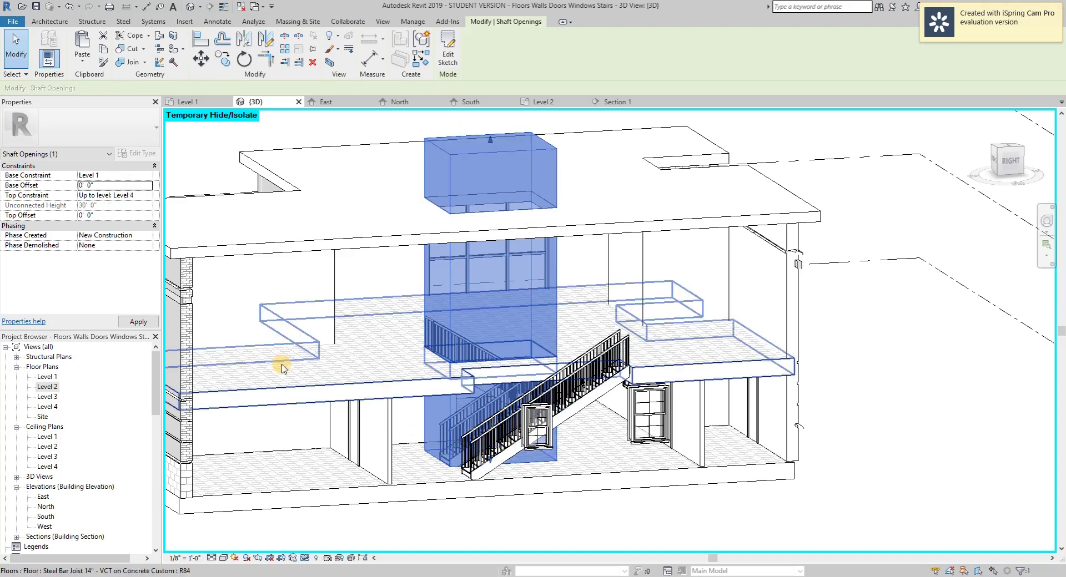
pyautogui.click(543, 522)
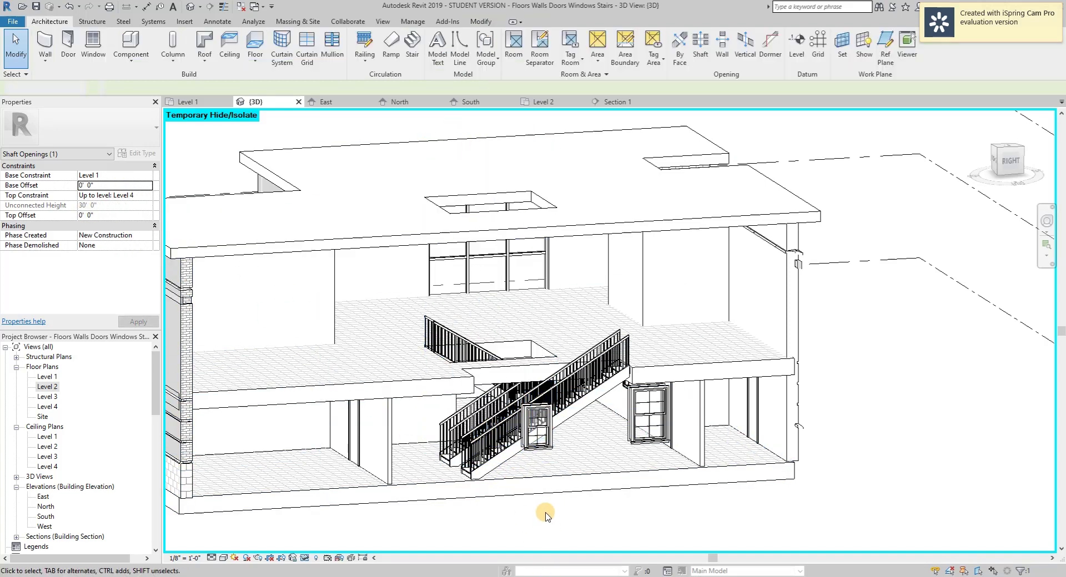
# - Review the shaft's openings in the floor and roof, reset the temporary hide/isolate, and inspect the full building exterior
pyautogui.keyDown('shift'); pyautogui.moveTo(833, 409); pyautogui.dragTo(861, 464, button='middle'); pyautogui.keyUp('shift')
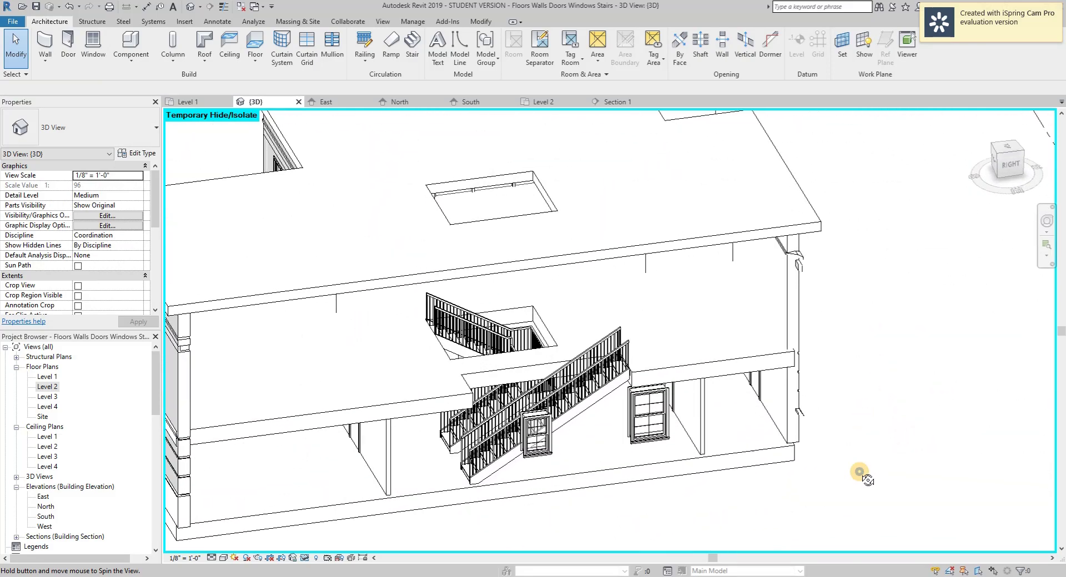
pyautogui.keyDown('shift'); pyautogui.moveTo(506, 533); pyautogui.dragTo(714, 393, button='middle'); pyautogui.keyUp('shift')
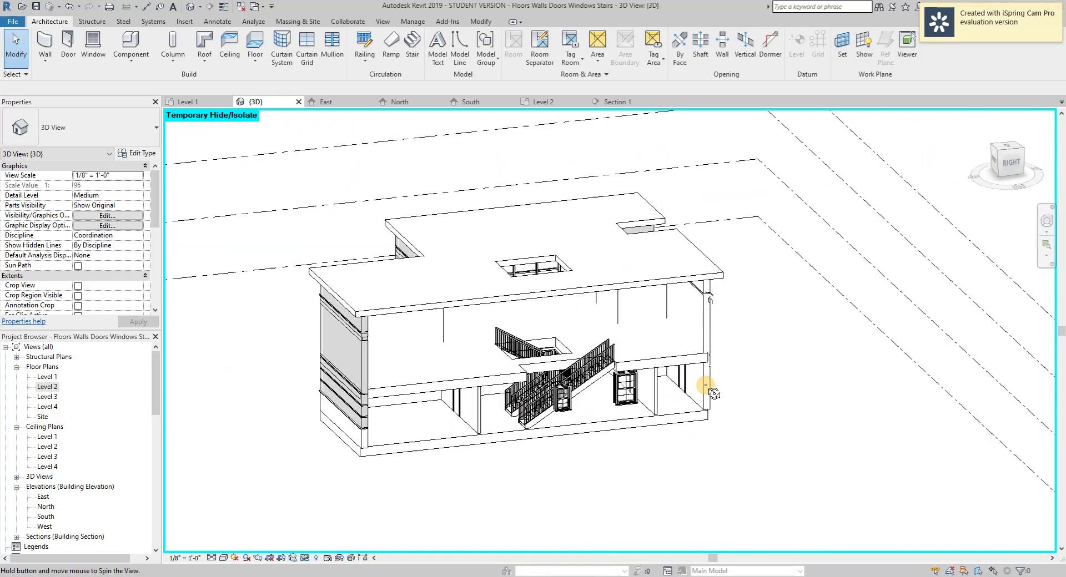
pyautogui.scroll(6, 610, 425)
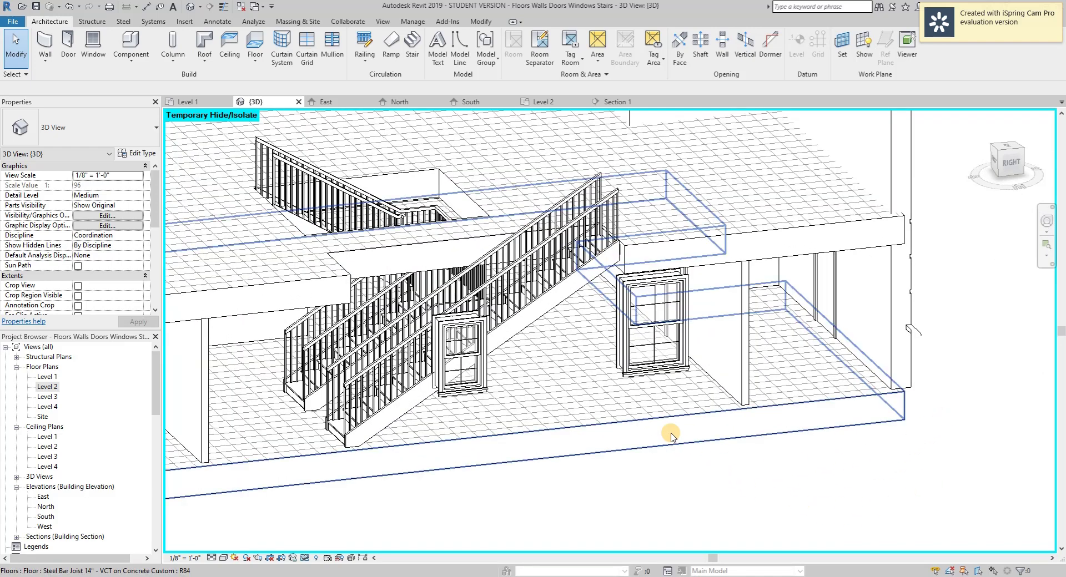
pyautogui.click(328, 557)
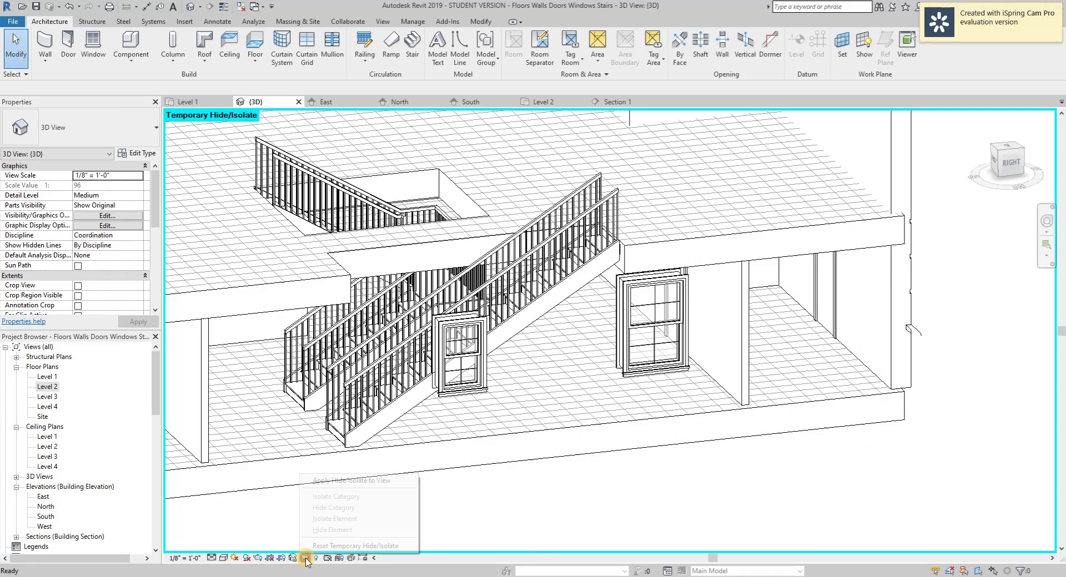
pyautogui.click(325, 548)
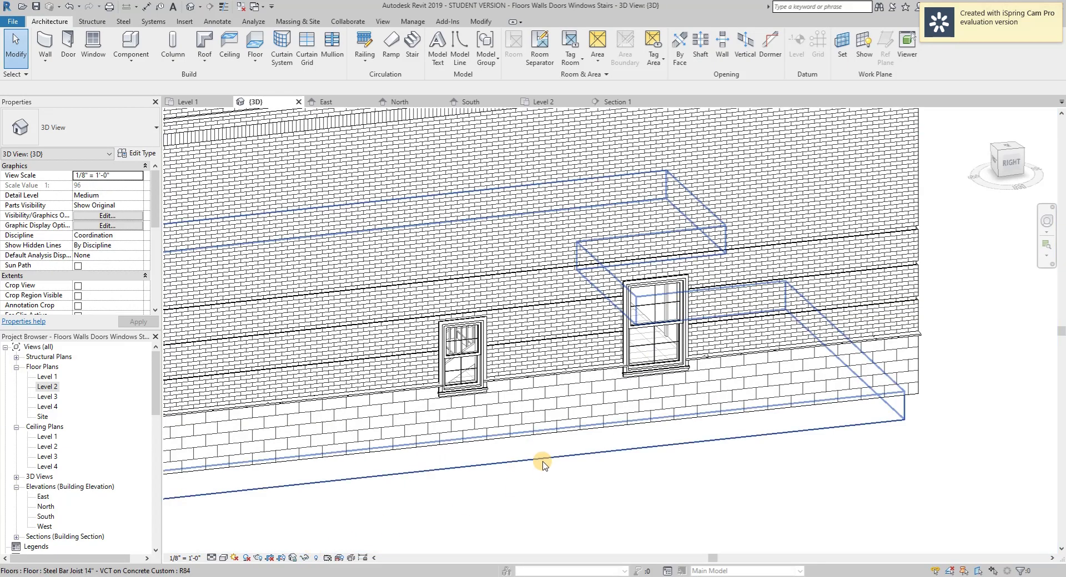
pyautogui.scroll(-5, 543, 467)
pyautogui.keyDown('shift'); pyautogui.moveTo(542, 468); pyautogui.dragTo(637, 468, button='middle'); pyautogui.keyUp('shift')
pyautogui.scroll(4, 497, 413)
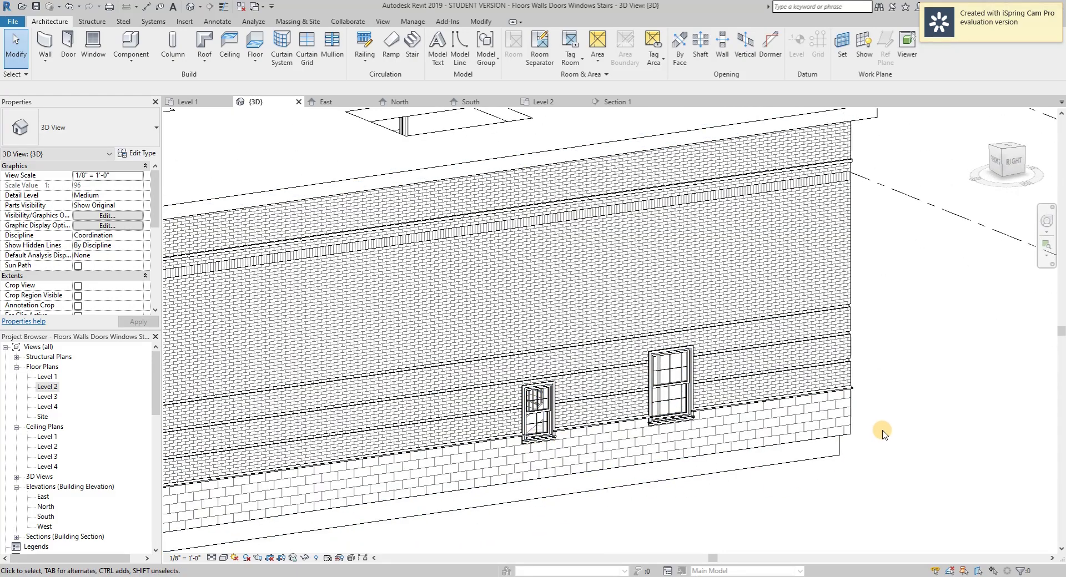
pyautogui.scroll(-5, 883, 374)
pyautogui.scroll(1, 936, 333)
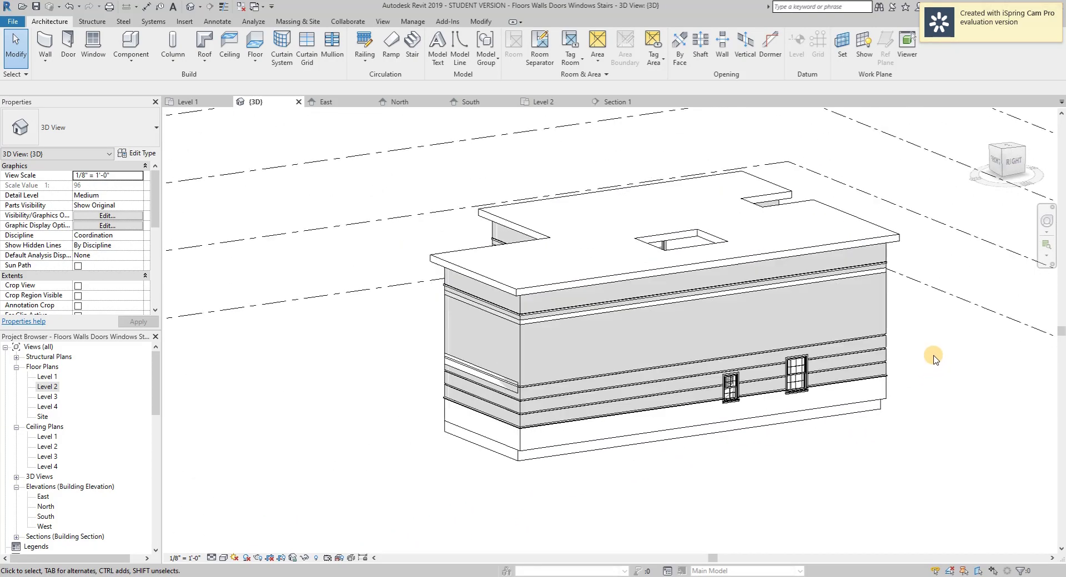